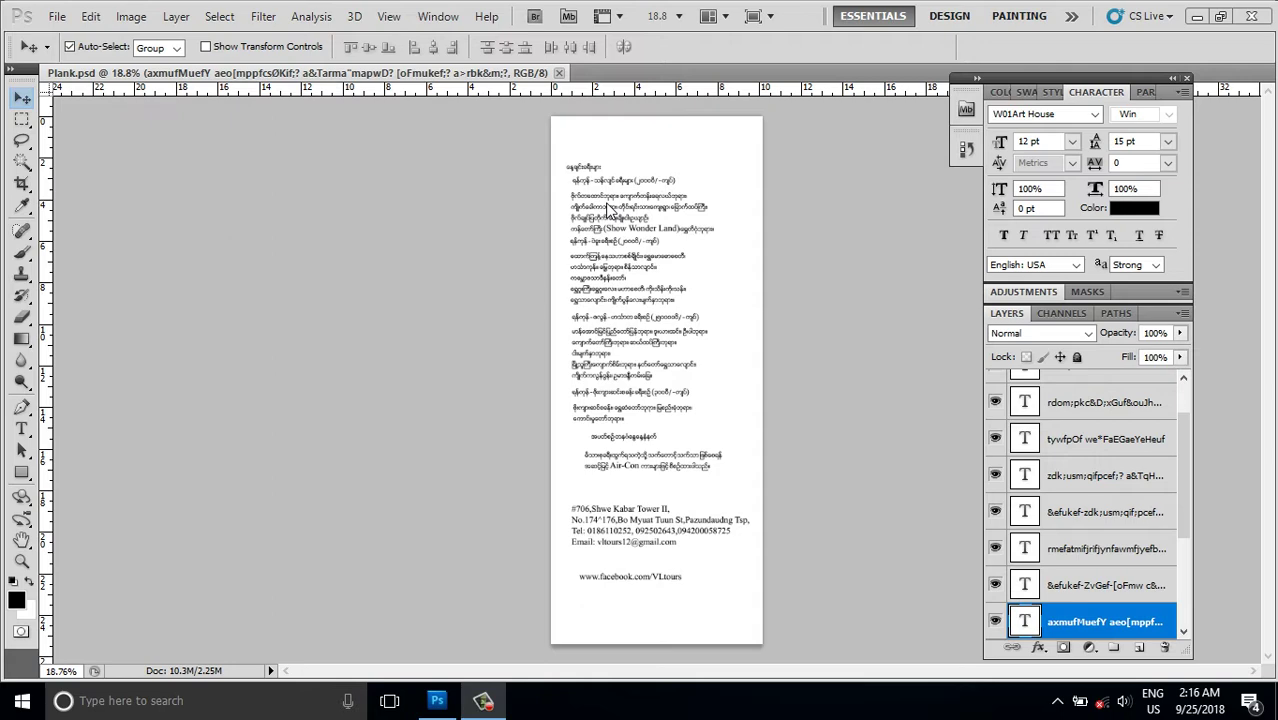
Step: Zoom the canvas, then open the Edit menu to reach the Preferences submenu
scroll(609, 321, "up", 3)
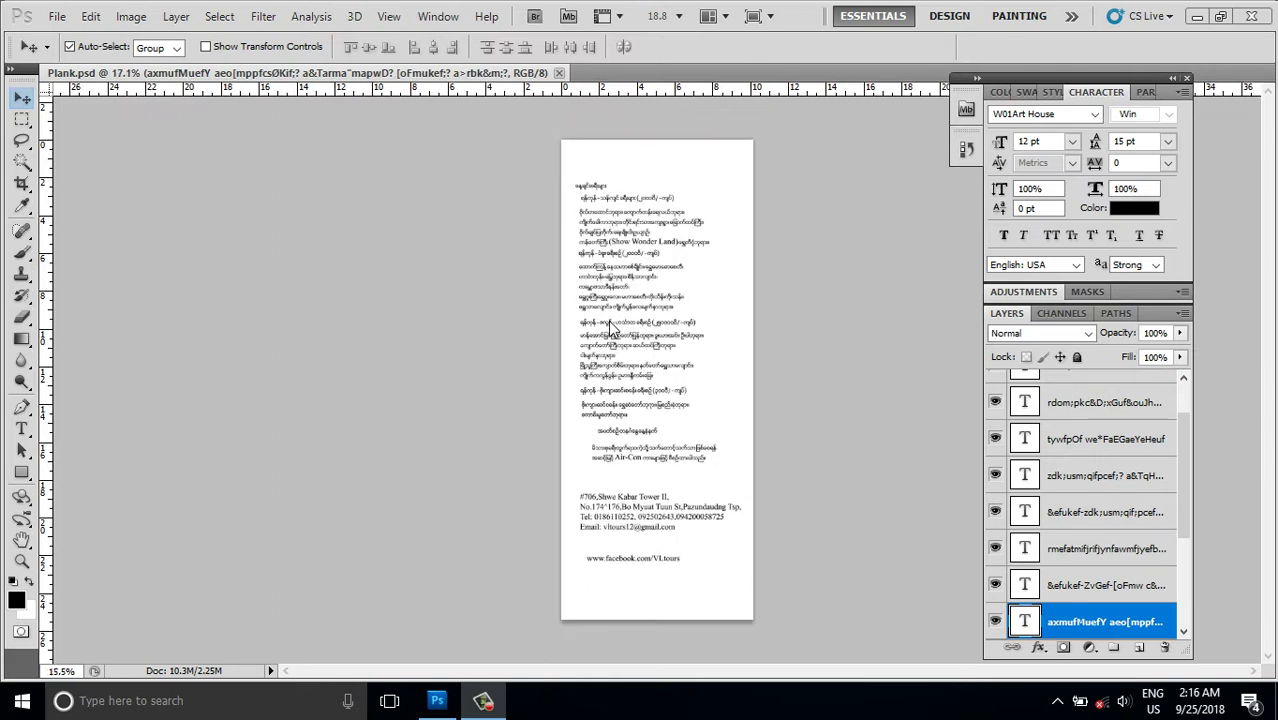
scroll(609, 321, "down", 1)
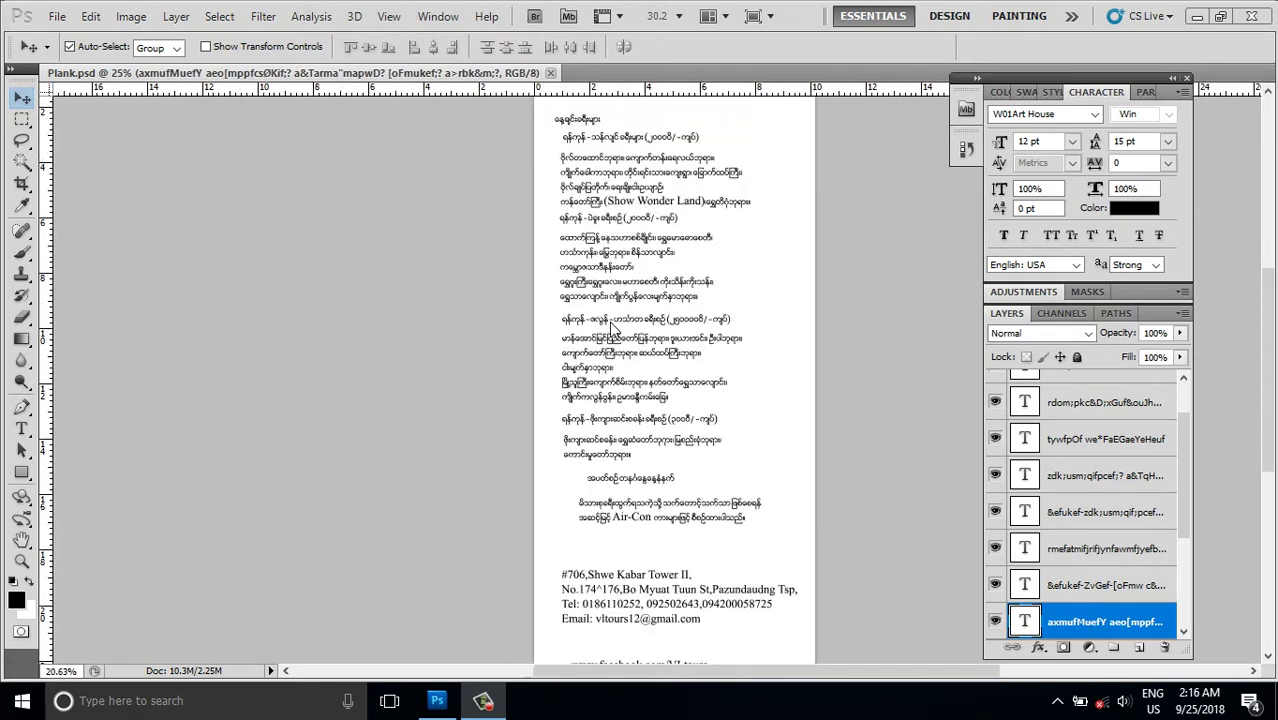
scroll(609, 321, "down", 1)
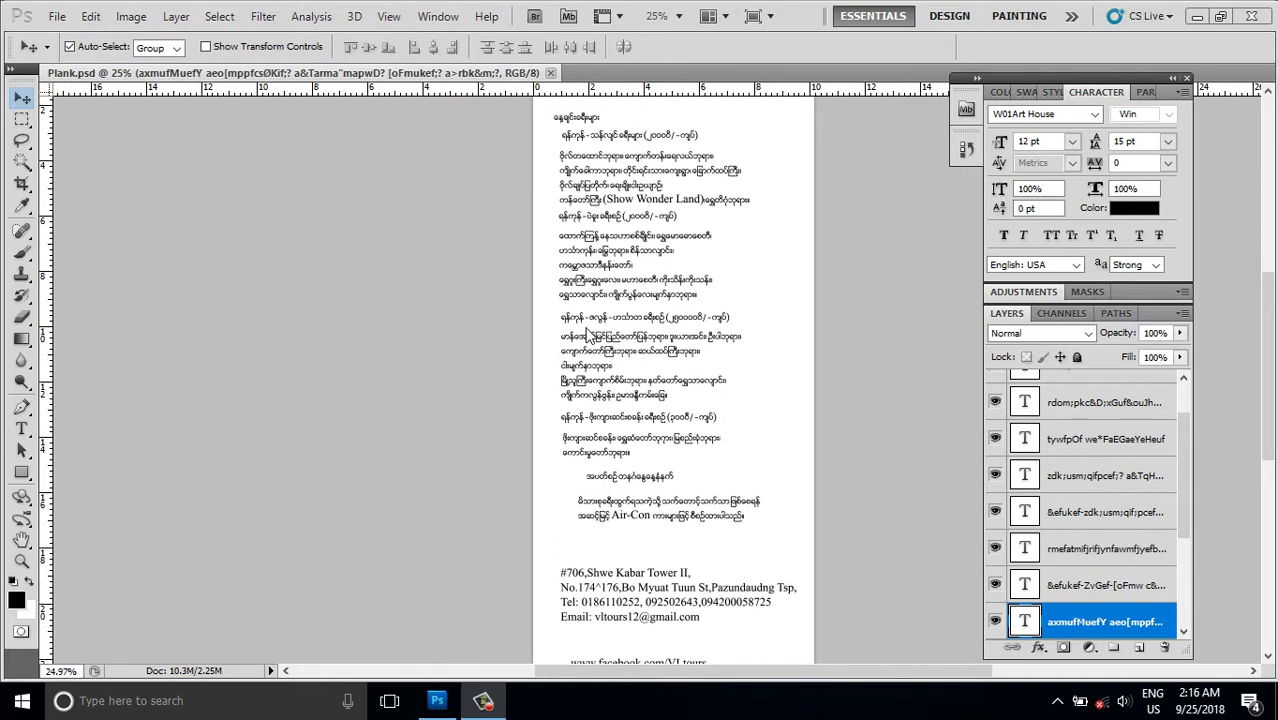
left_click(86, 20)
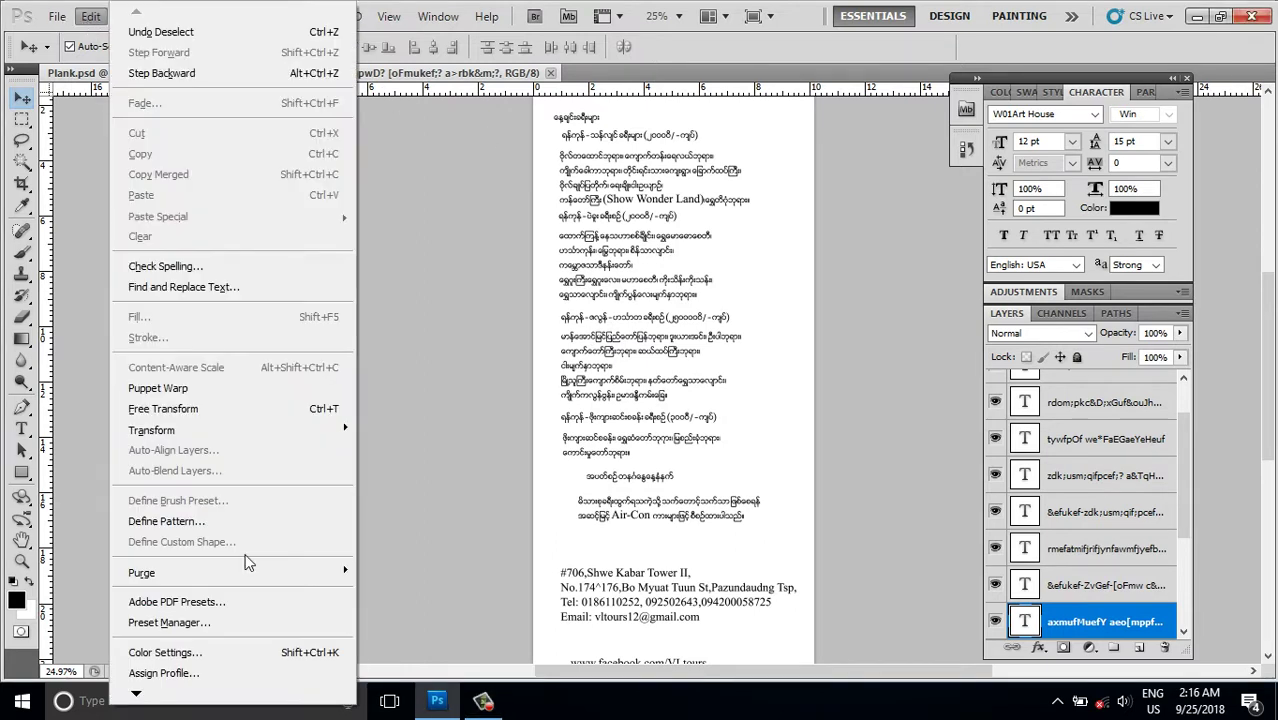
mouse_move(136, 693)
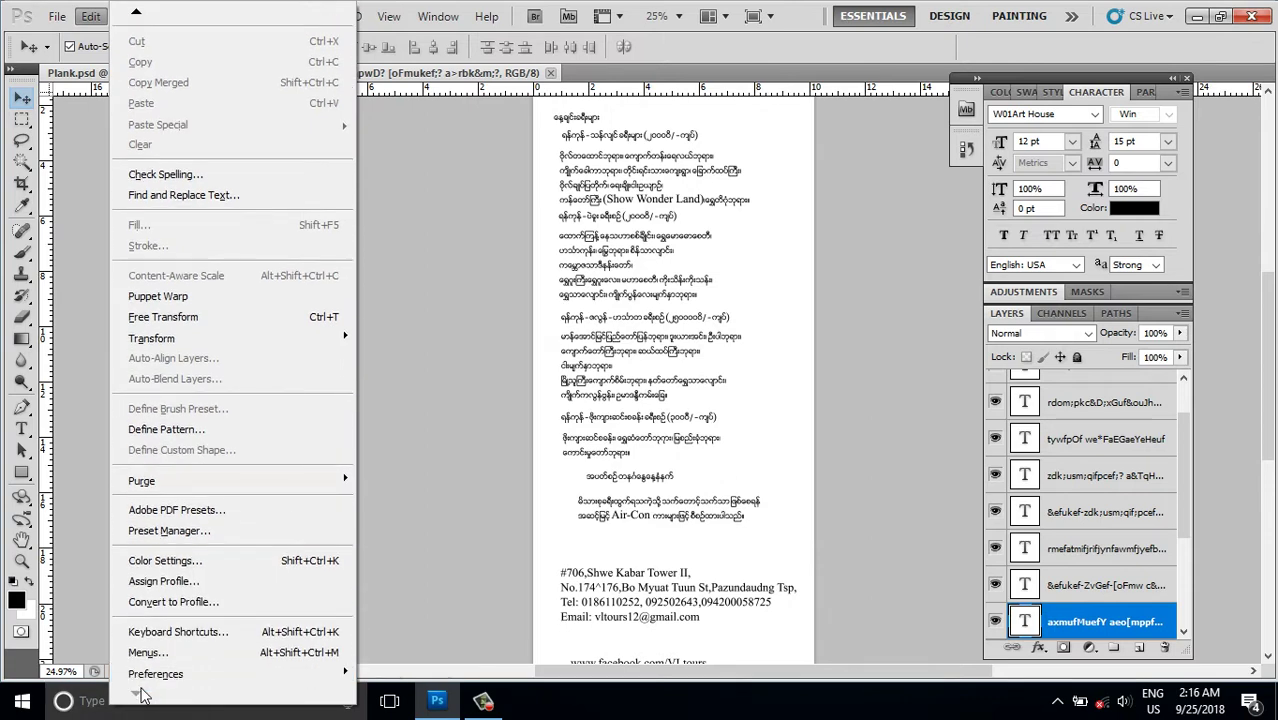
mouse_move(156, 673)
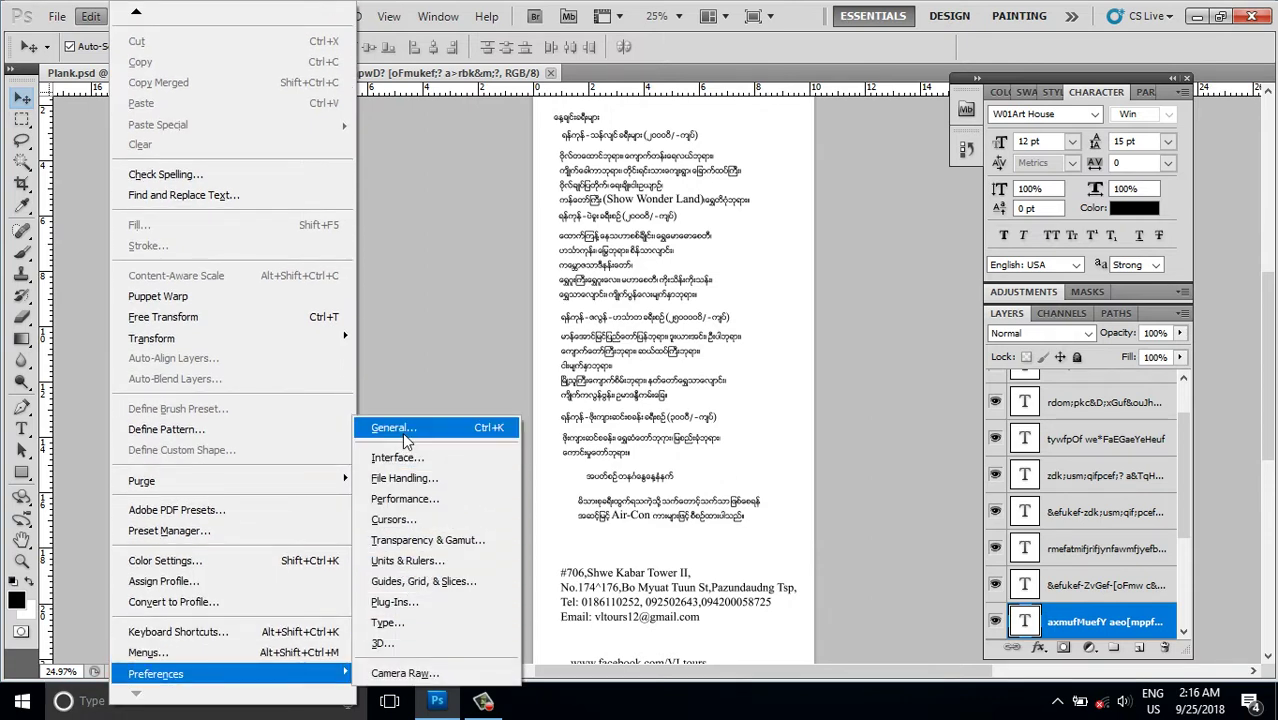
Step: Accept the General preferences unchanged, then return the view to the top of the flyer
left_click(402, 428)
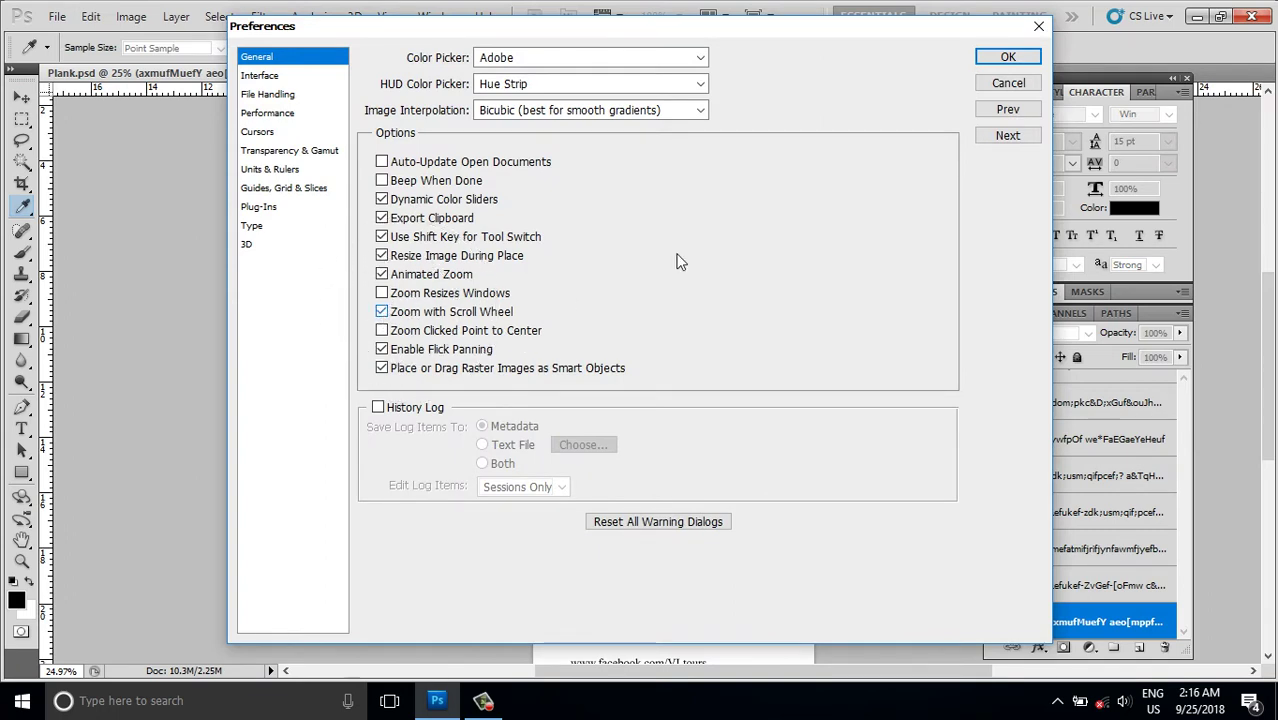
left_click(1003, 57)
scroll(627, 266, "up", 2)
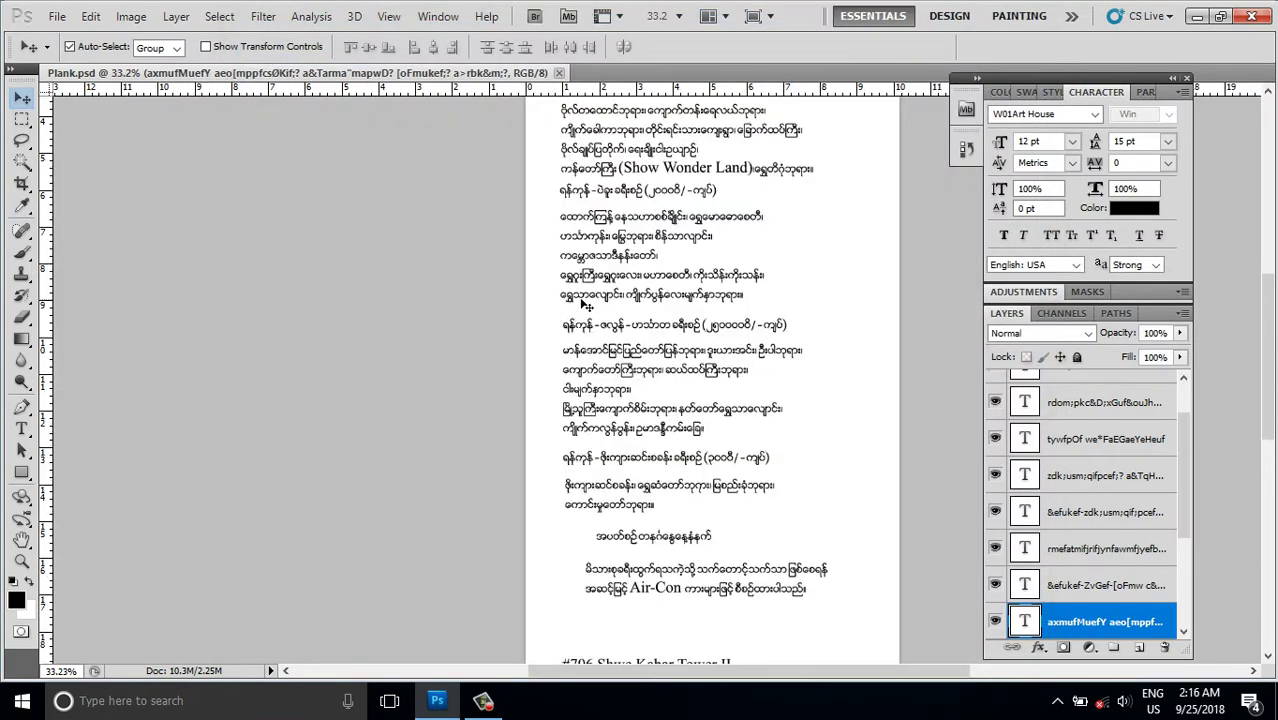
scroll(603, 290, "up", 2)
scroll(603, 290, "down", 2)
scroll(603, 290, "down", 2)
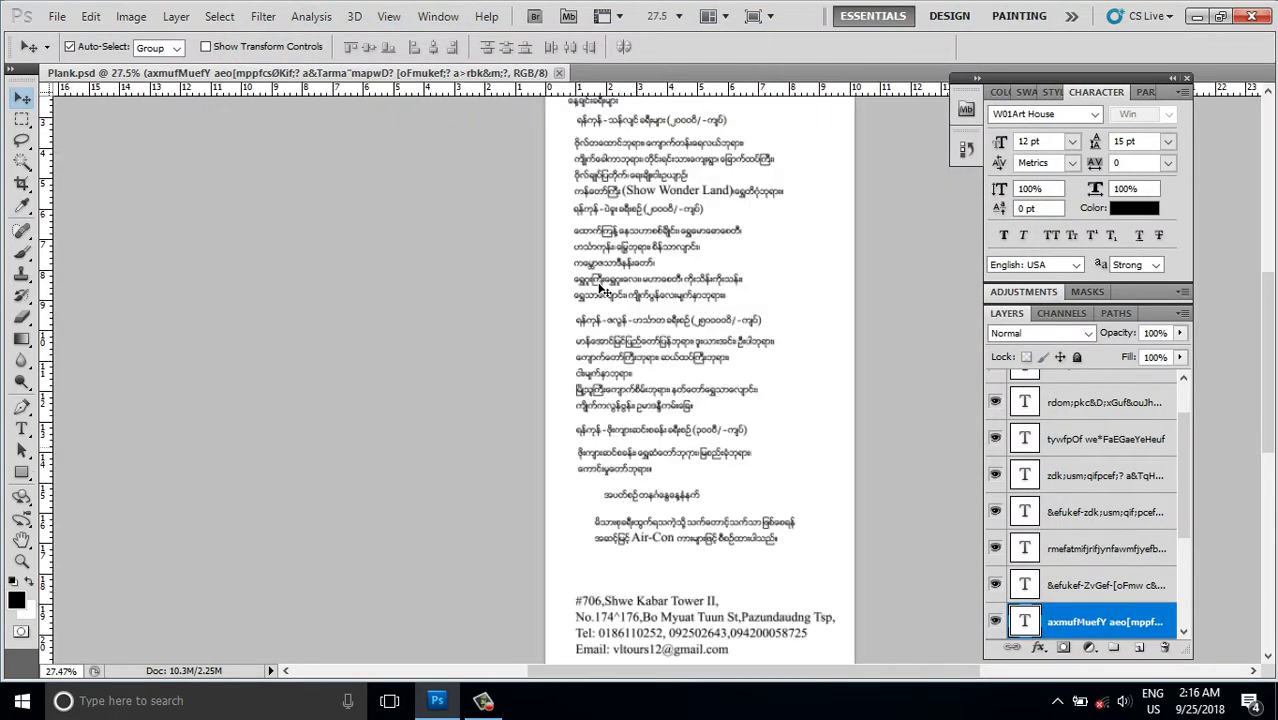
scroll(616, 318, "up", 1)
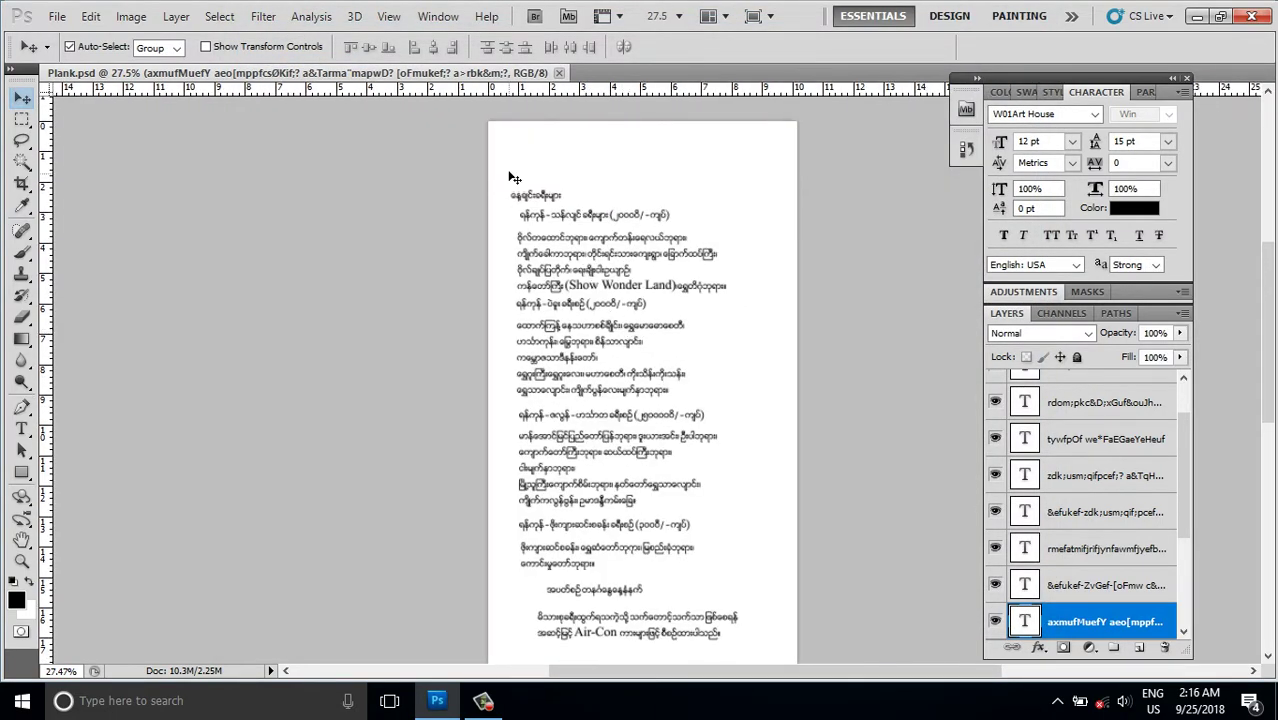
scroll(527, 156, "up", 1)
scroll(538, 129, "up", 2)
mouse_move(596, 177)
left_mouse_down()
mouse_move(445, 262)
mouse_move(416, 257)
left_mouse_up()
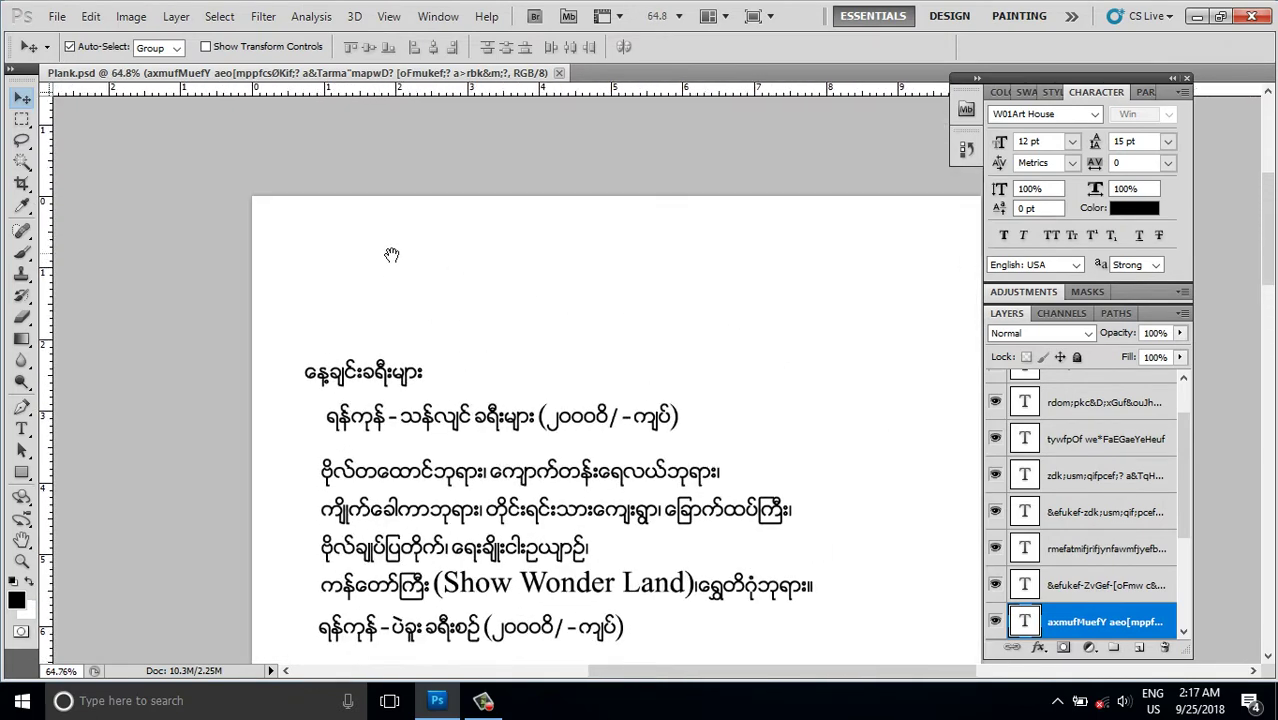
scroll(345, 255, "up", 1)
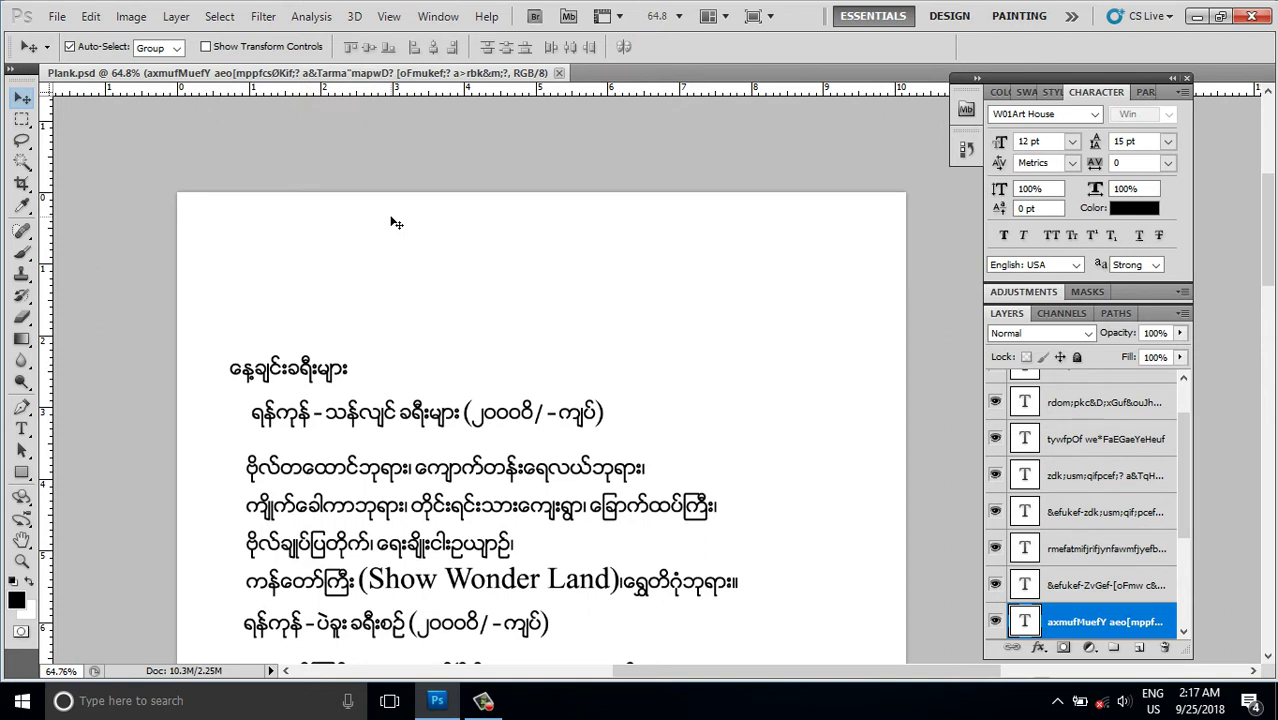
Step: Set the Rectangular Marquee to Fixed Size style, 0.2 in wide by 0.2 in high
left_click(22, 122)
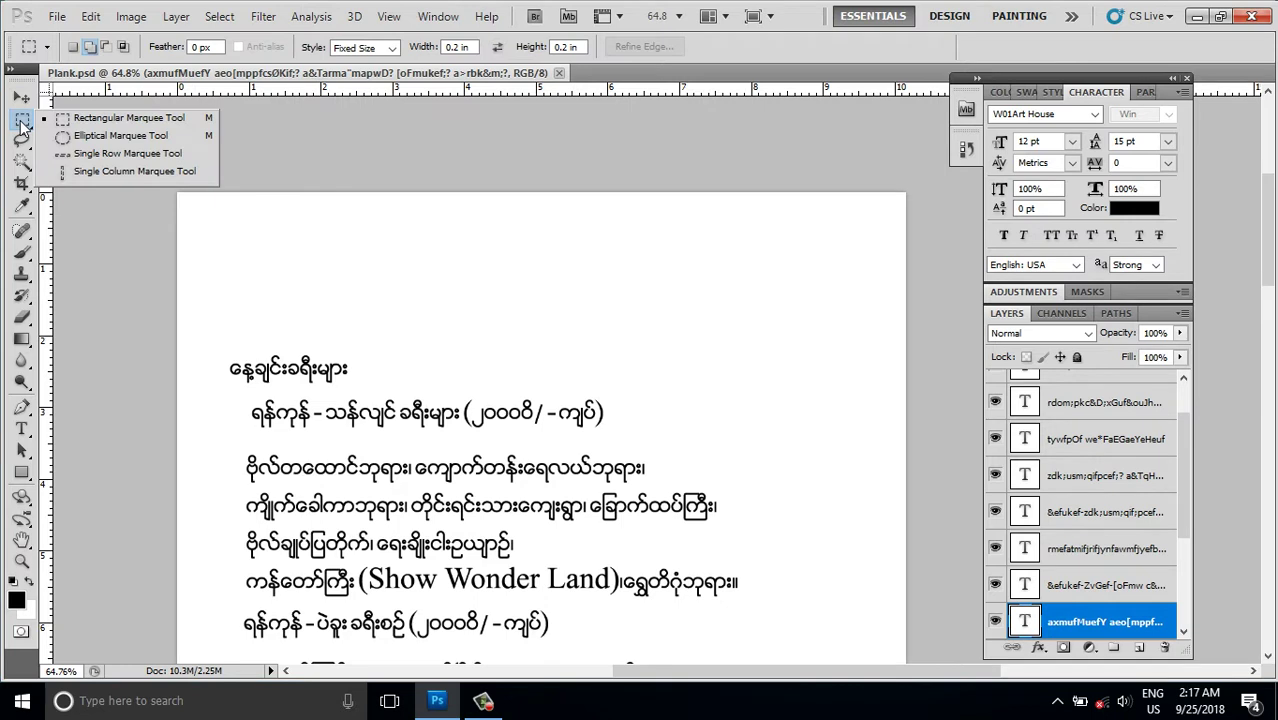
left_click(22, 122)
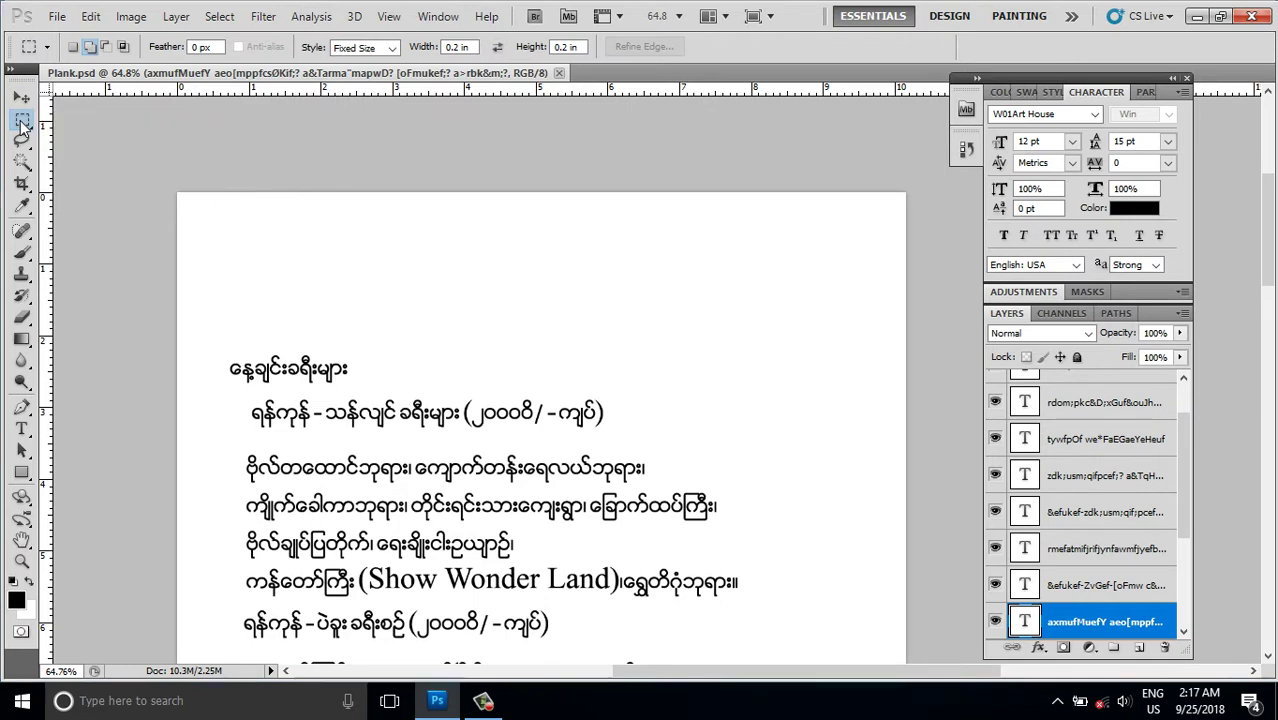
left_click(22, 124)
left_click(392, 50)
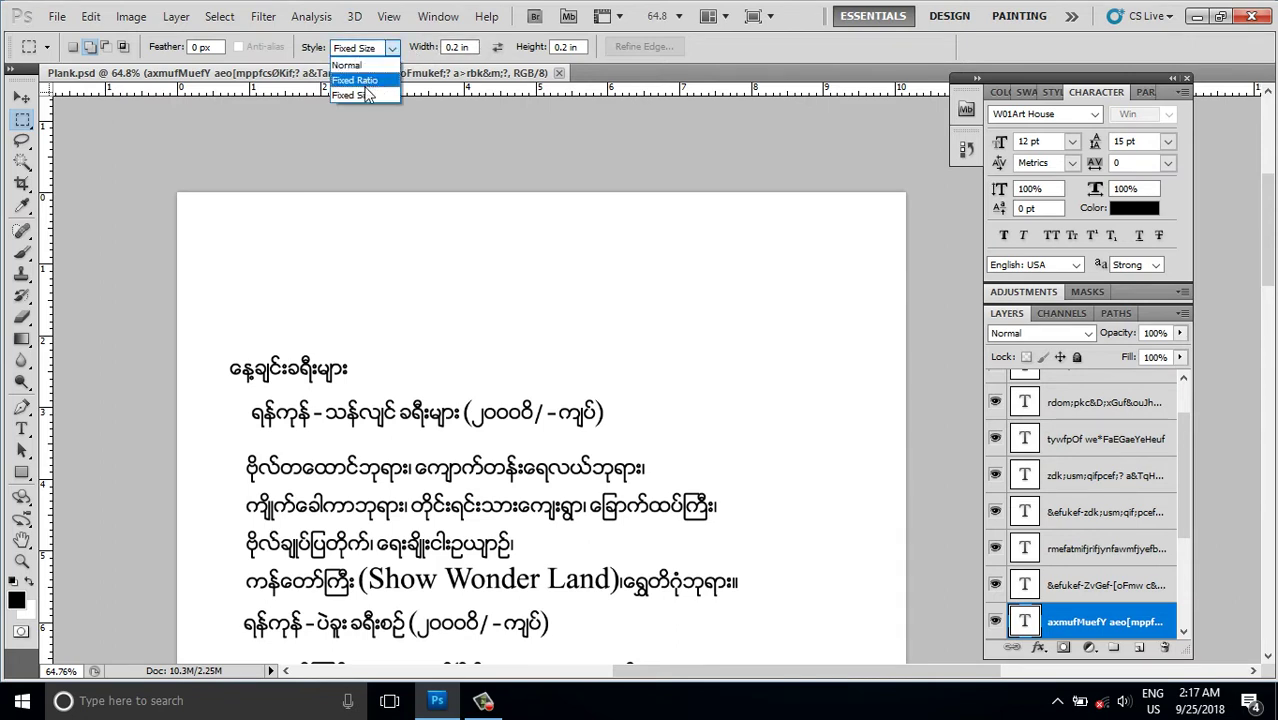
left_click(390, 95)
left_click(469, 47)
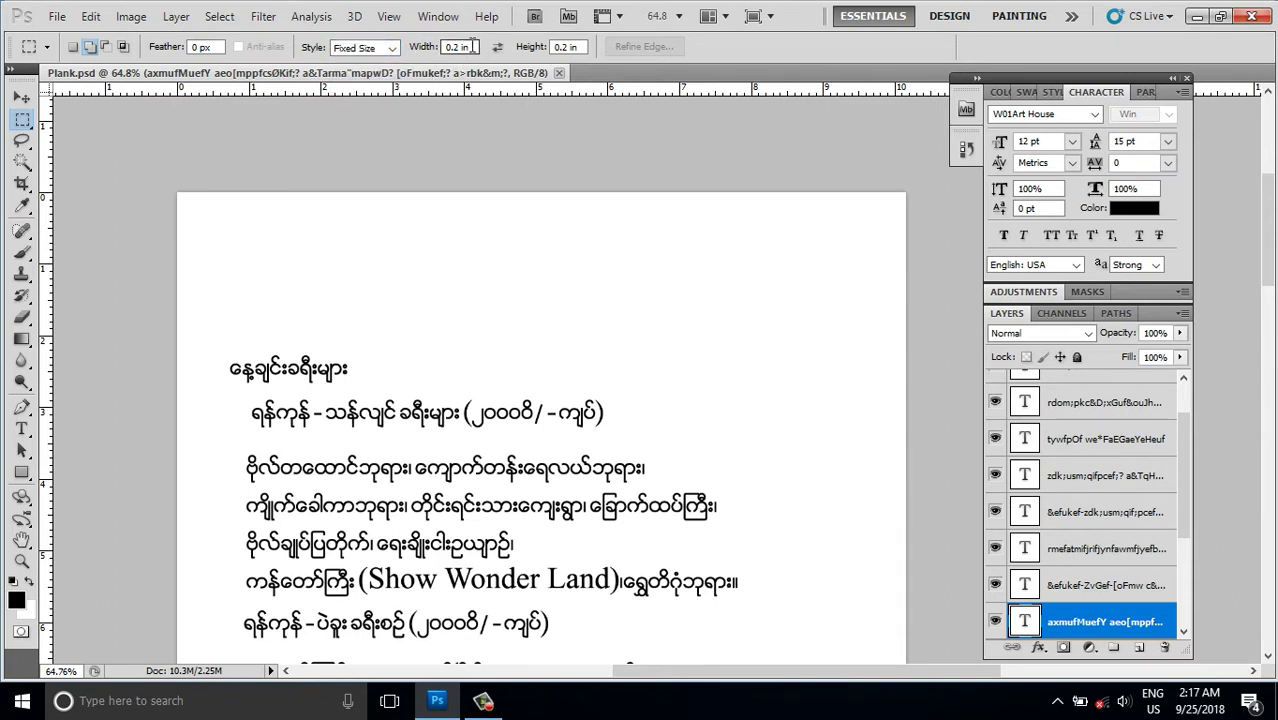
left_click(424, 50)
type("0.")
key("Tab")
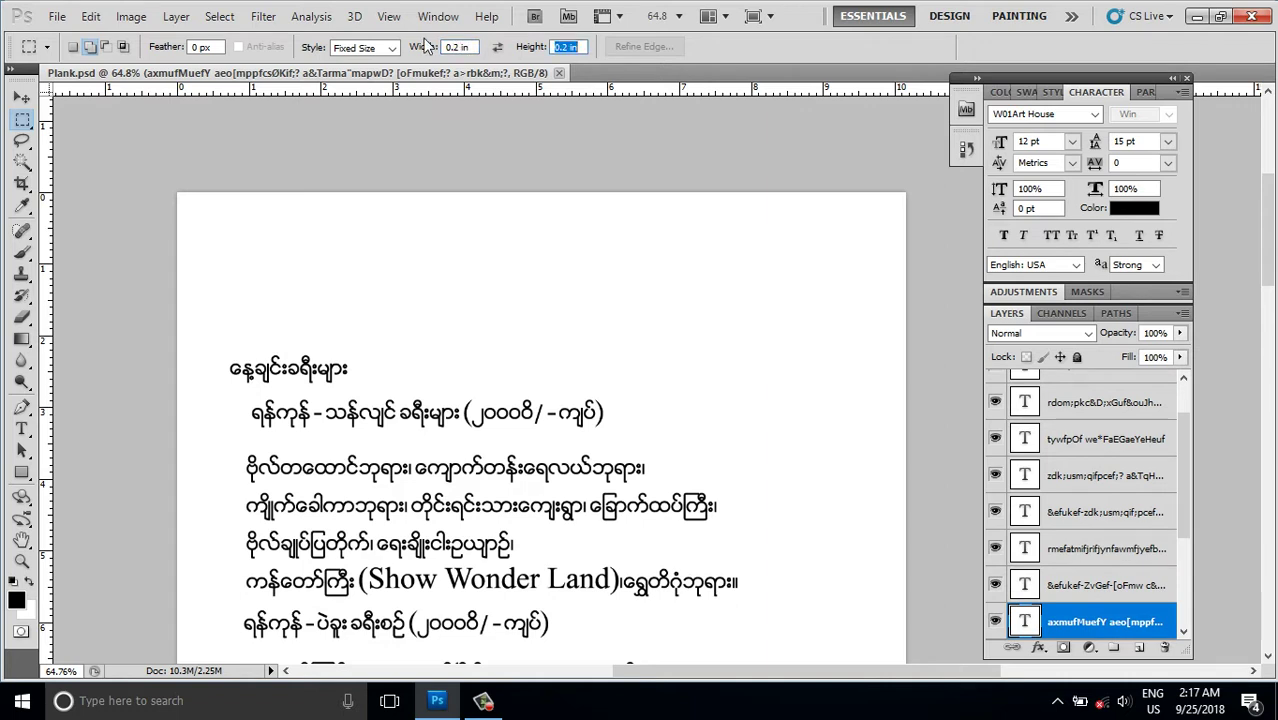
type("0.")
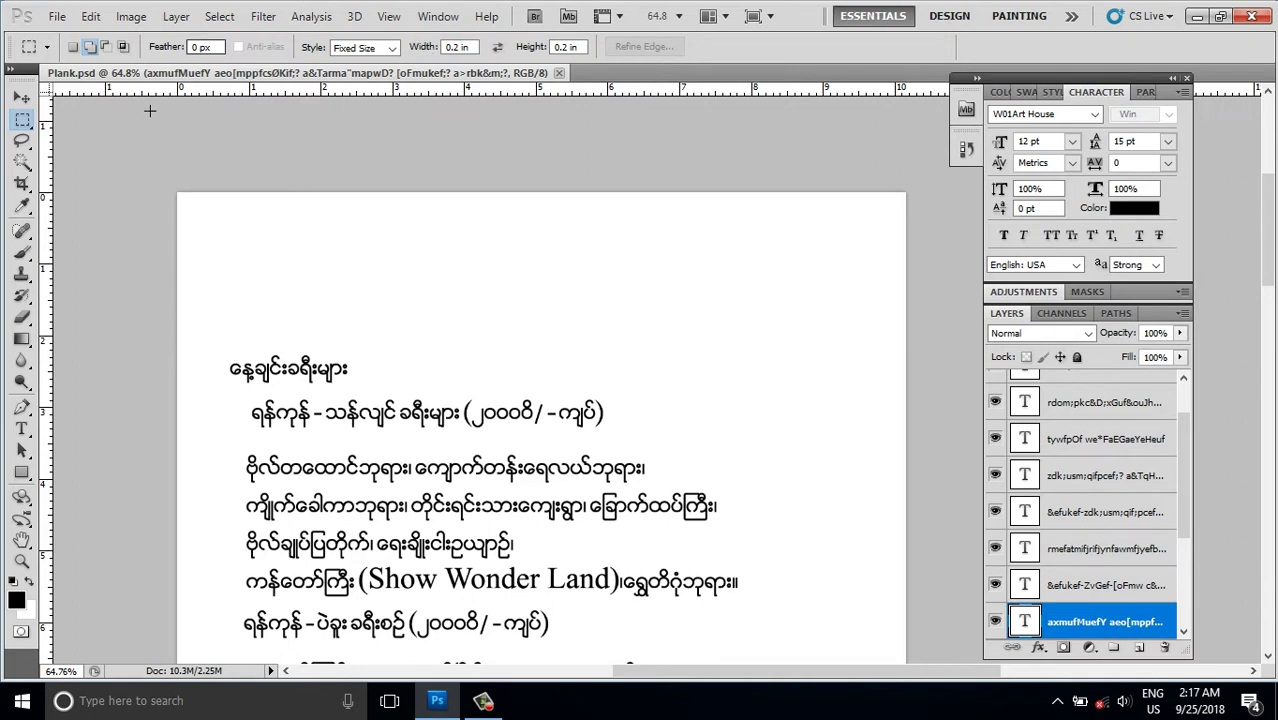
Step: Place 0.2 in squares at the top corners and add guides along their inner edges
left_click(177, 193)
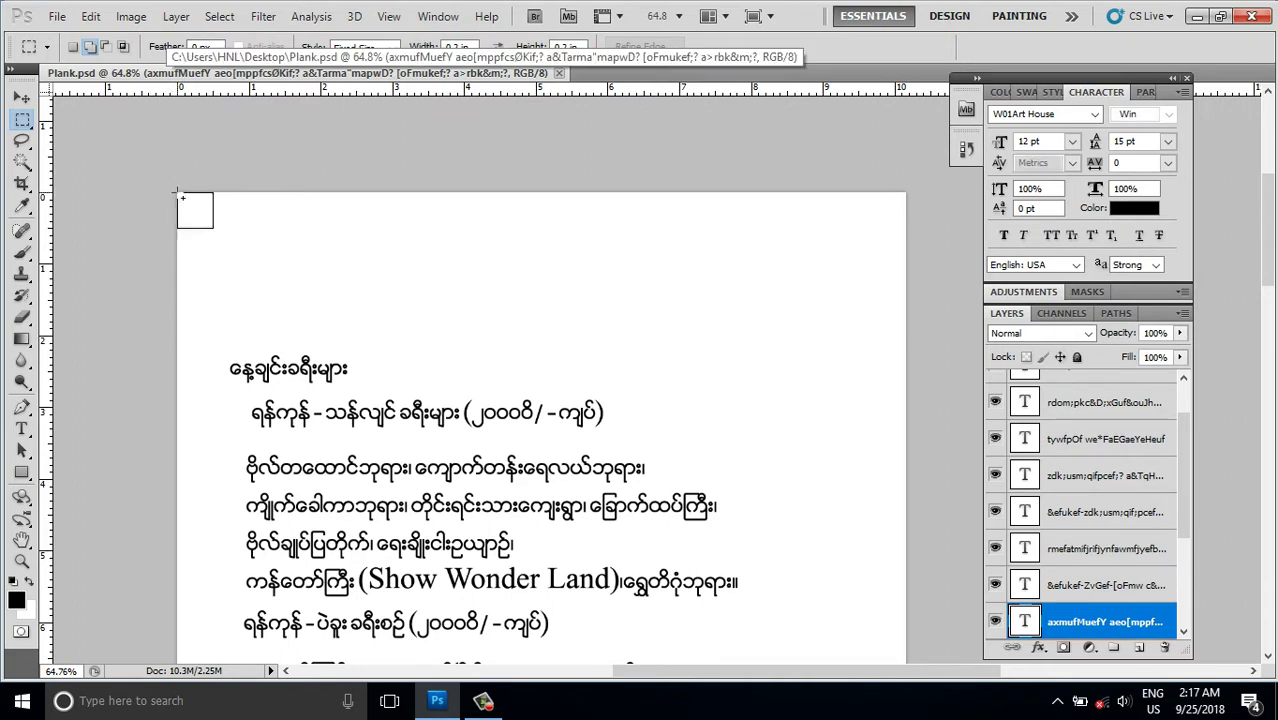
left_click_drag(50, 272, 213, 279)
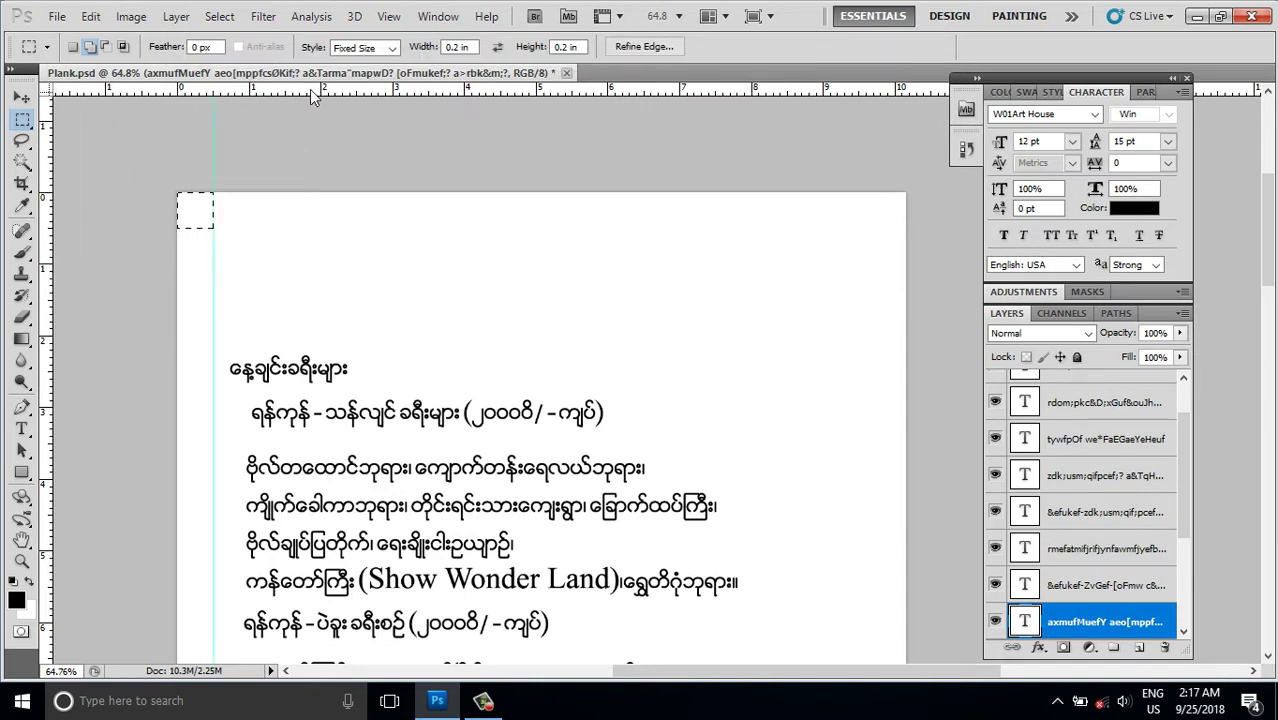
left_click_drag(313, 96, 311, 229)
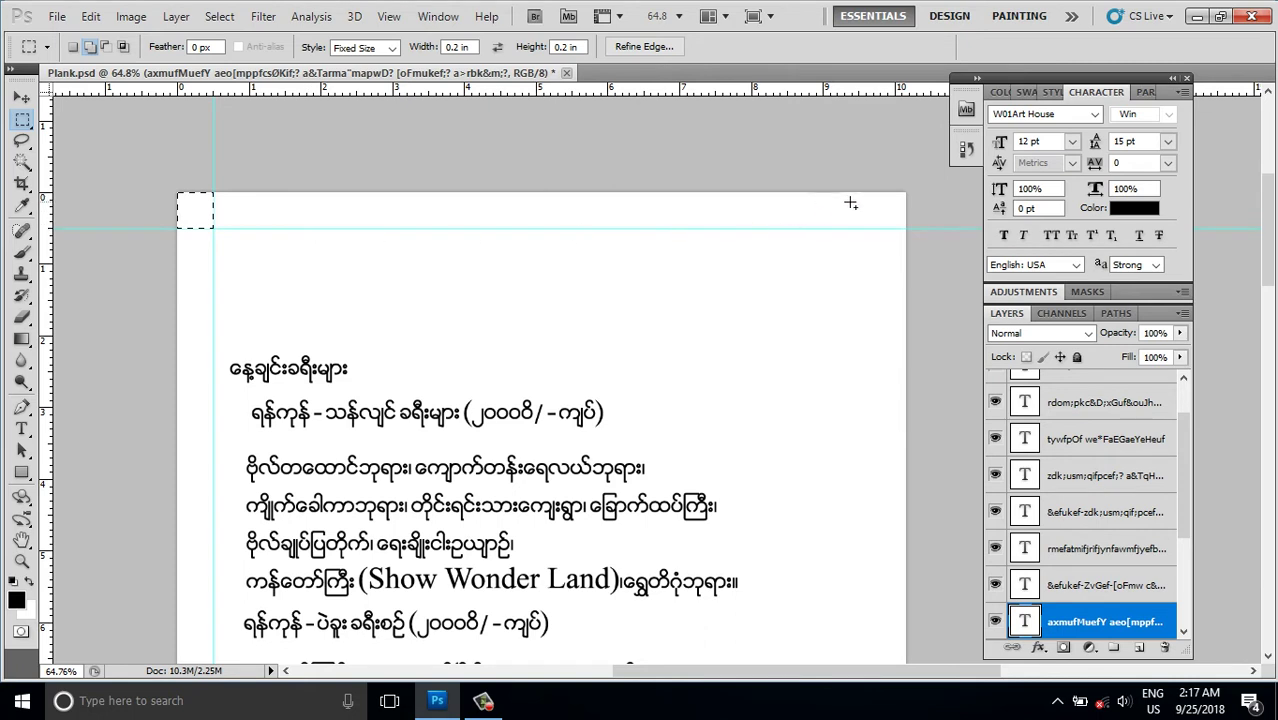
left_click(902, 194)
left_click_drag(53, 224, 865, 297)
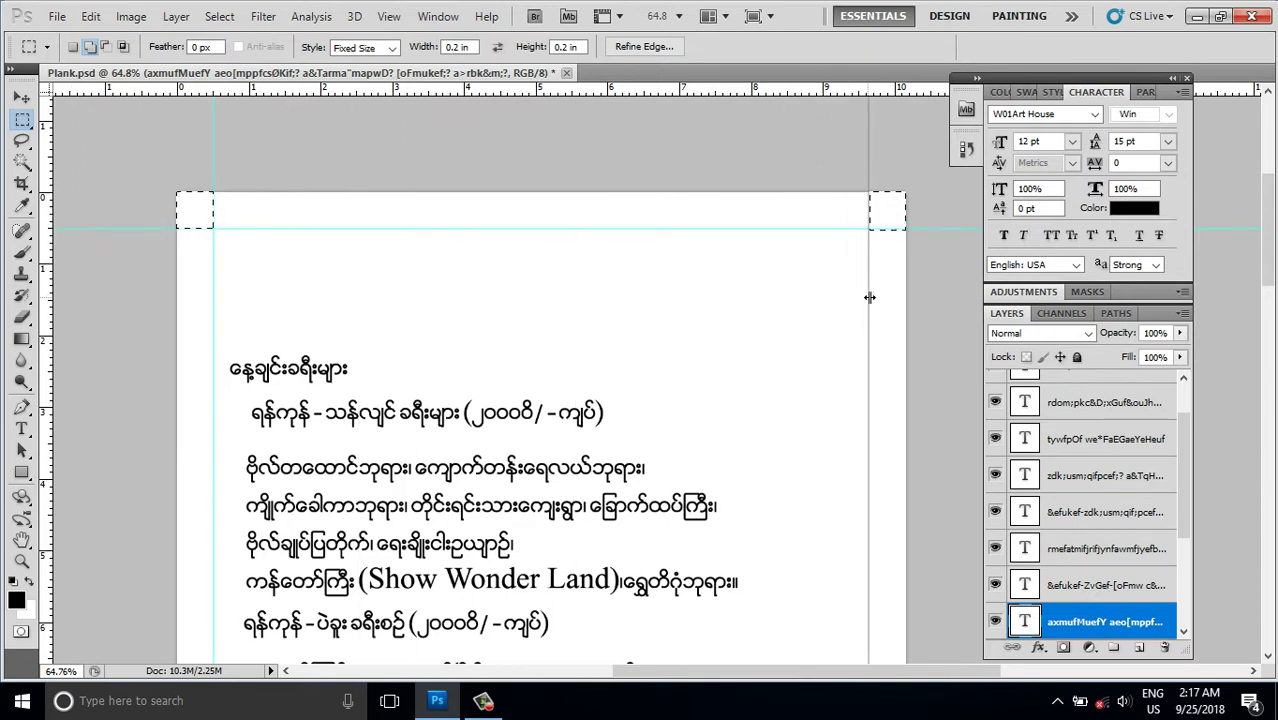
left_click_drag(865, 297, 871, 300)
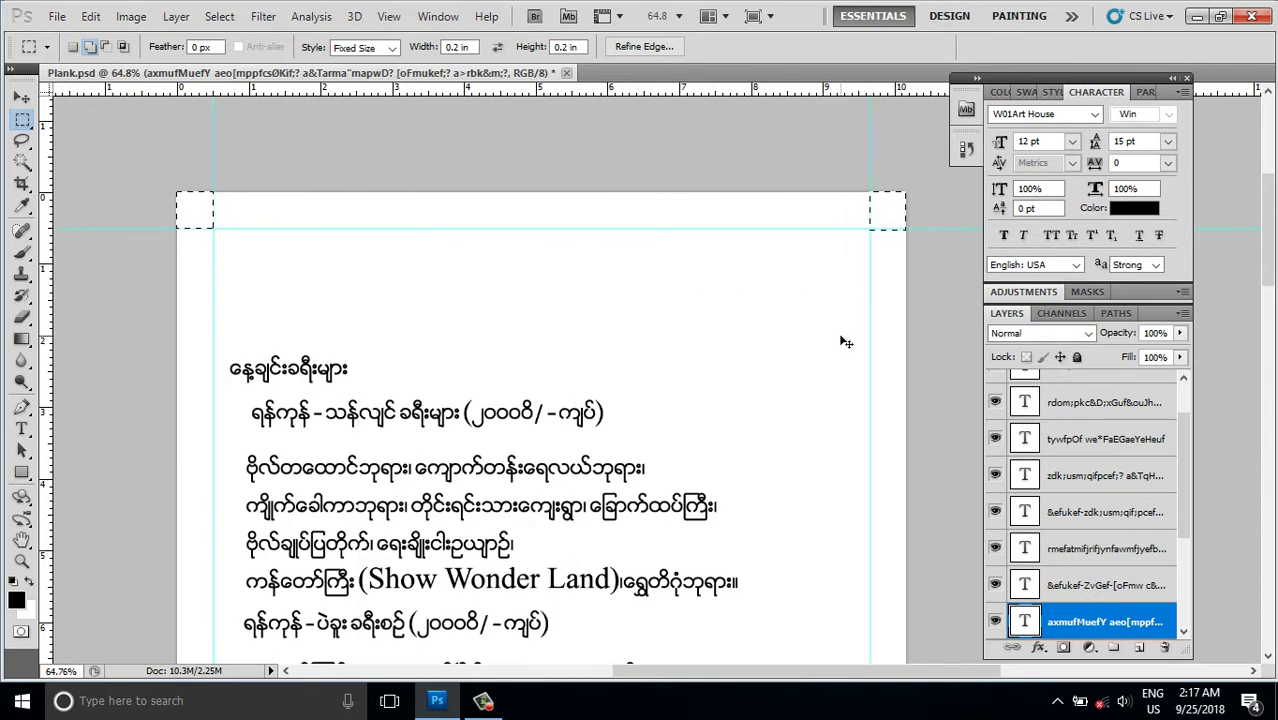
Step: Deselect, then add a horizontal guide above a 0.2 in square at the bottom-left corner
key("ctrl+d")
scroll(727, 348, "down", 2)
scroll(673, 475, "down", 3)
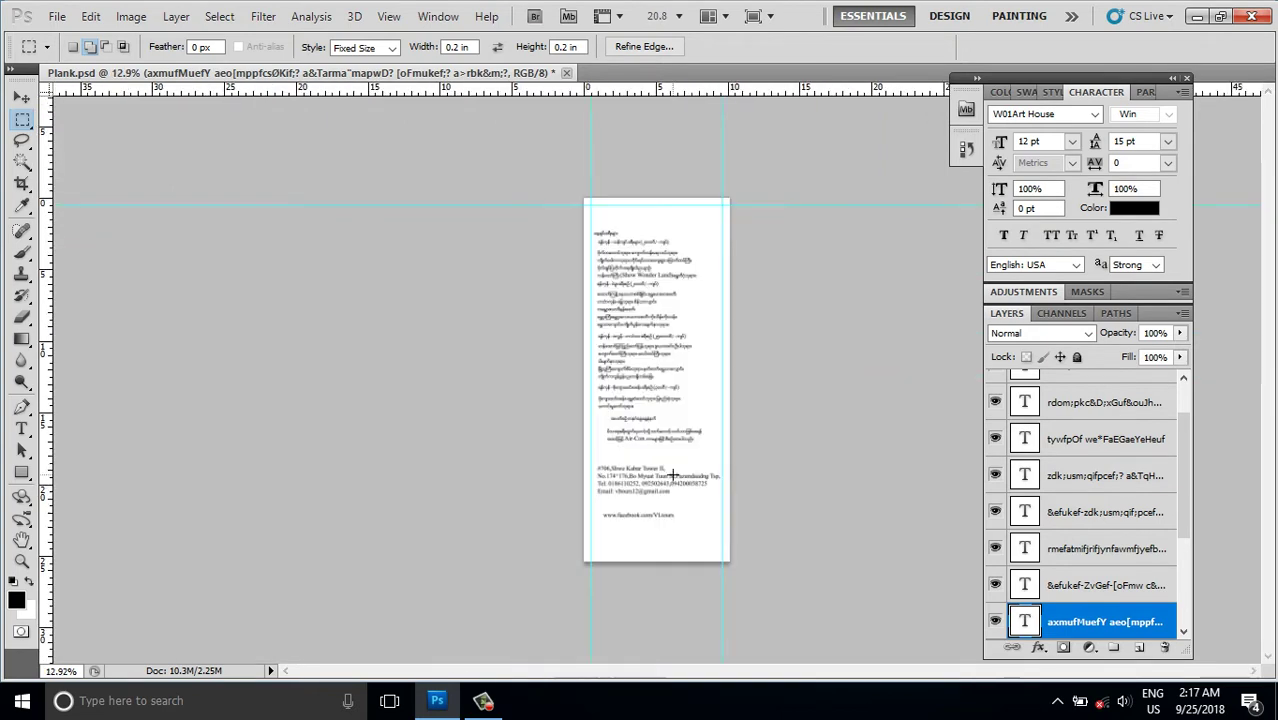
scroll(676, 625, "up", 2)
scroll(696, 622, "up", 2)
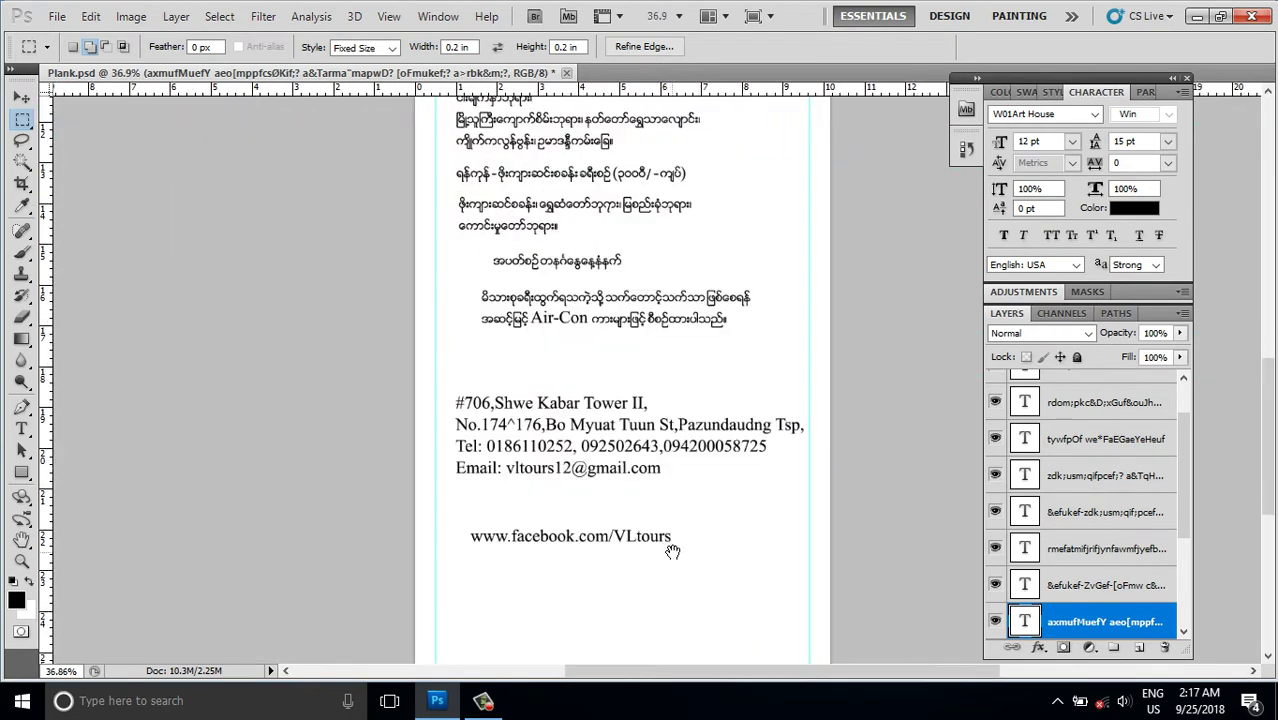
left_click_drag(672, 551, 657, 292)
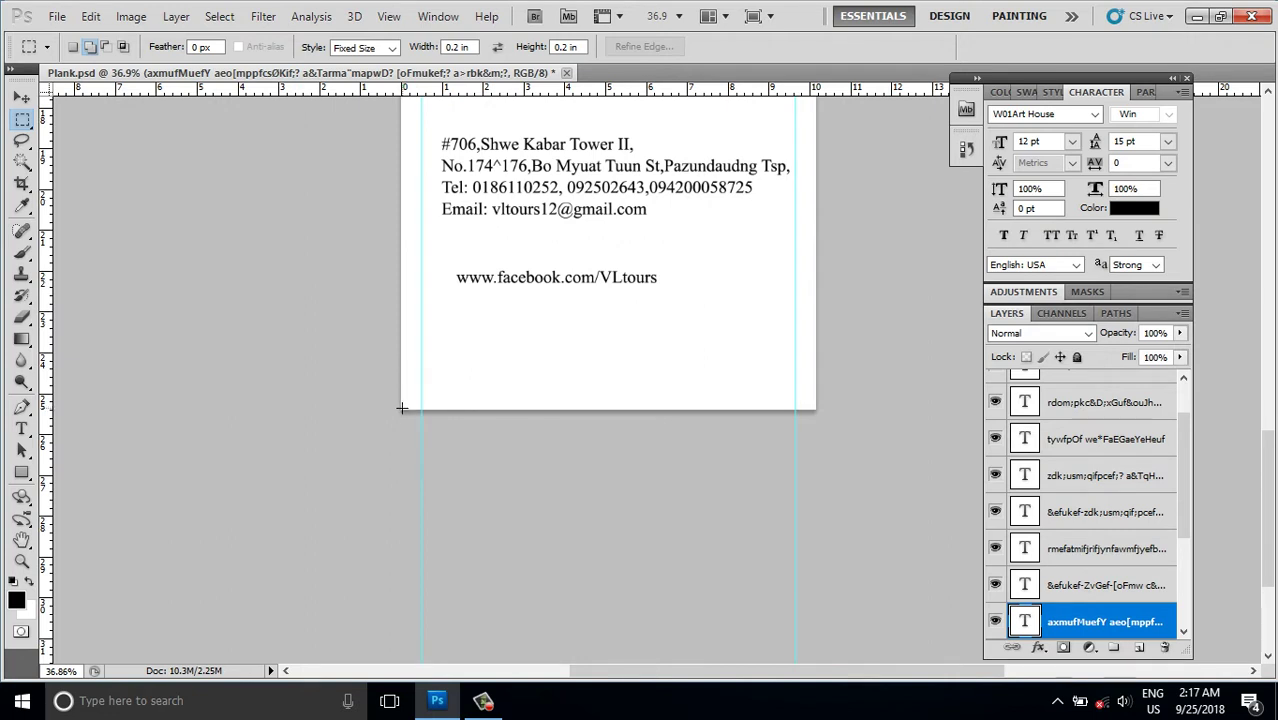
scroll(401, 408, "up", 2)
scroll(402, 410, "up", 1)
scroll(403, 405, "up", 2)
scroll(405, 398, "up", 1)
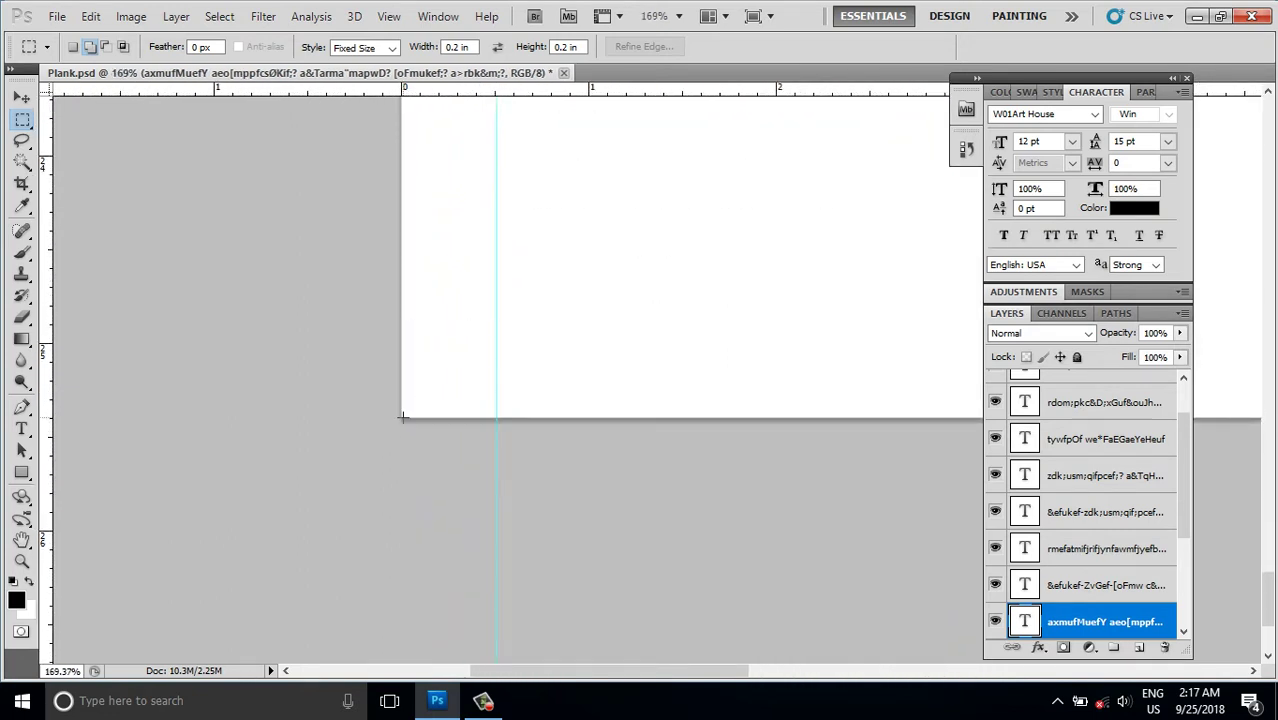
left_click(403, 416)
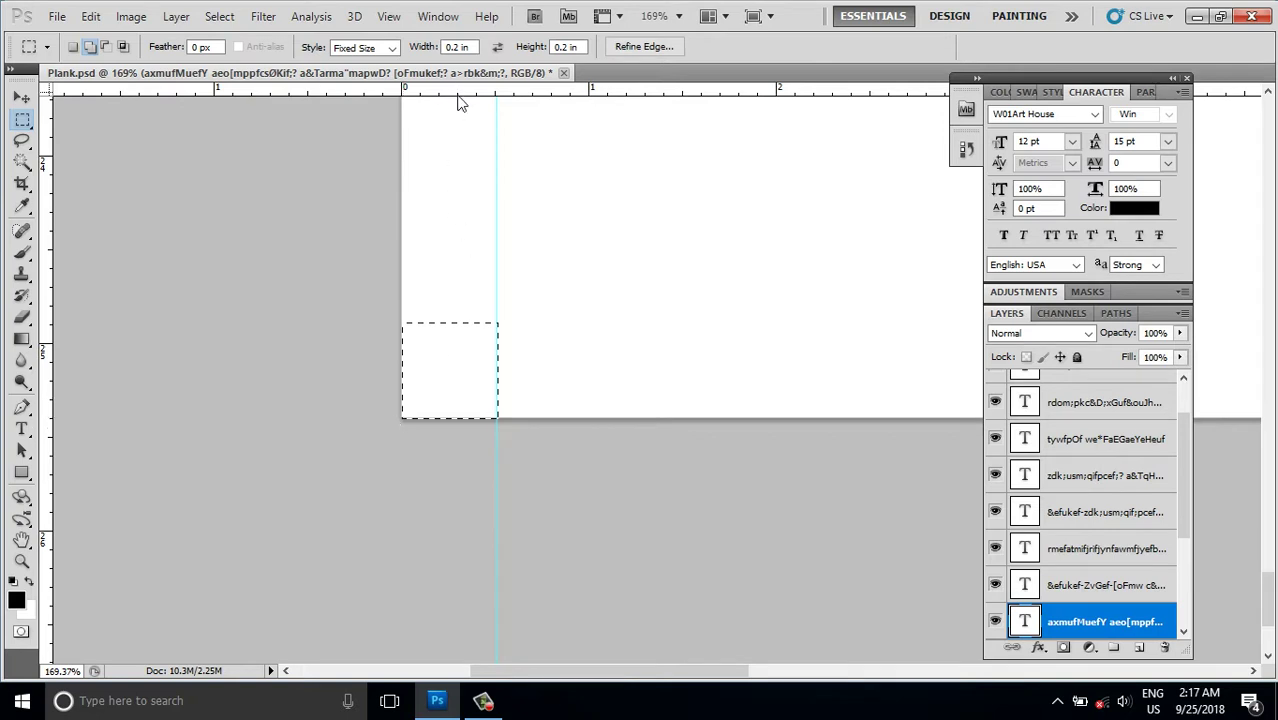
left_click_drag(461, 97, 462, 323)
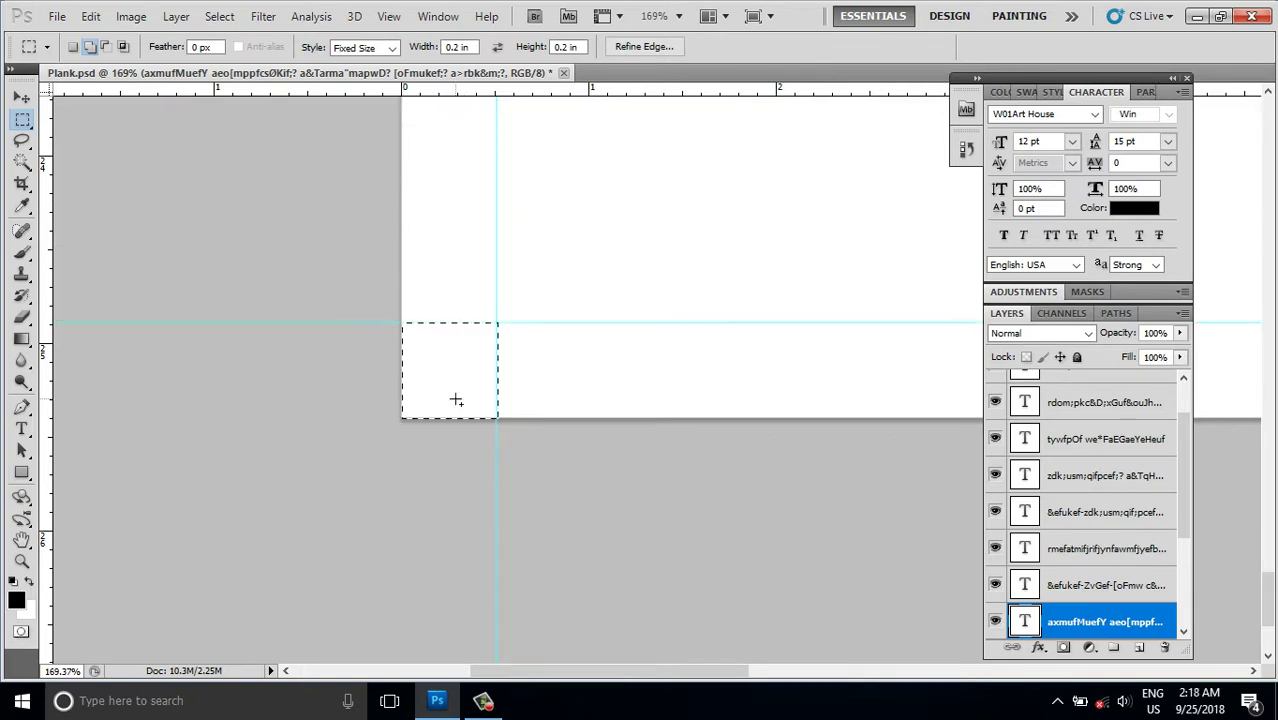
Step: Place another 0.2 in square at a bottom corner of the page
scroll(470, 415, "down", 2)
scroll(540, 440, "down", 3)
scroll(570, 455, "down", 2)
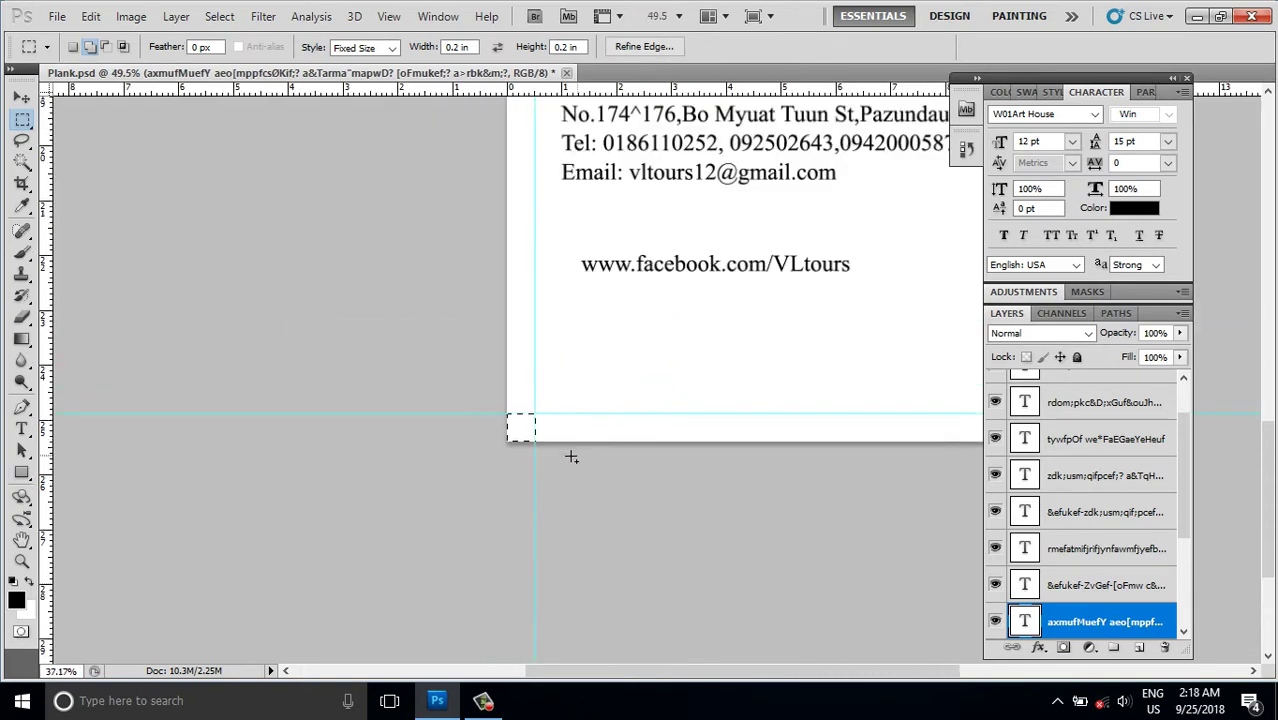
scroll(571, 456, "down", 2)
scroll(571, 456, "down", 4)
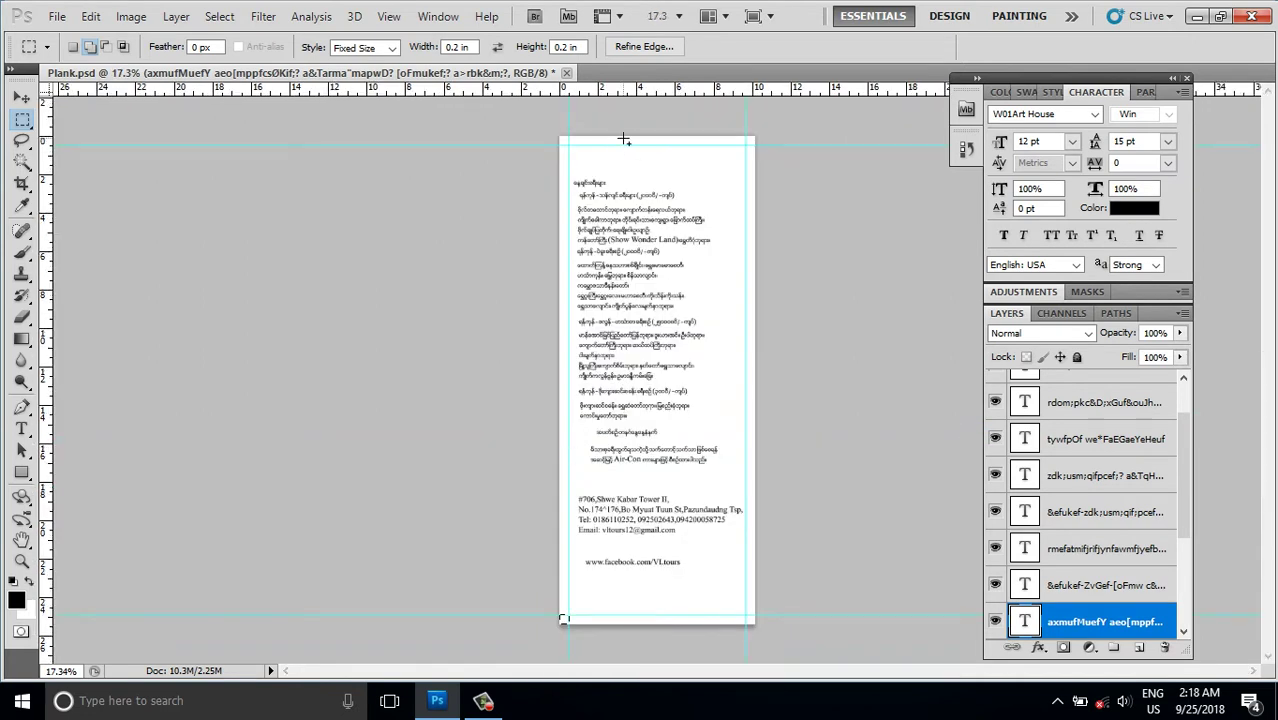
left_click(759, 146)
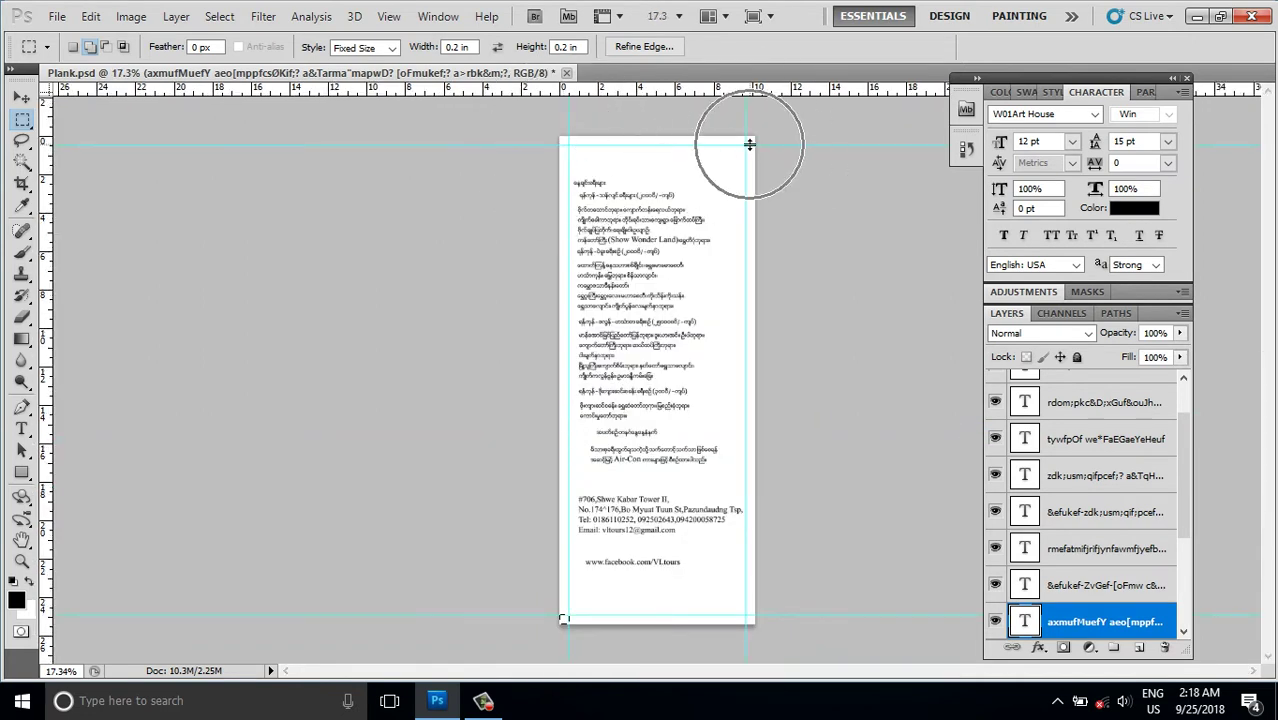
left_click(748, 623)
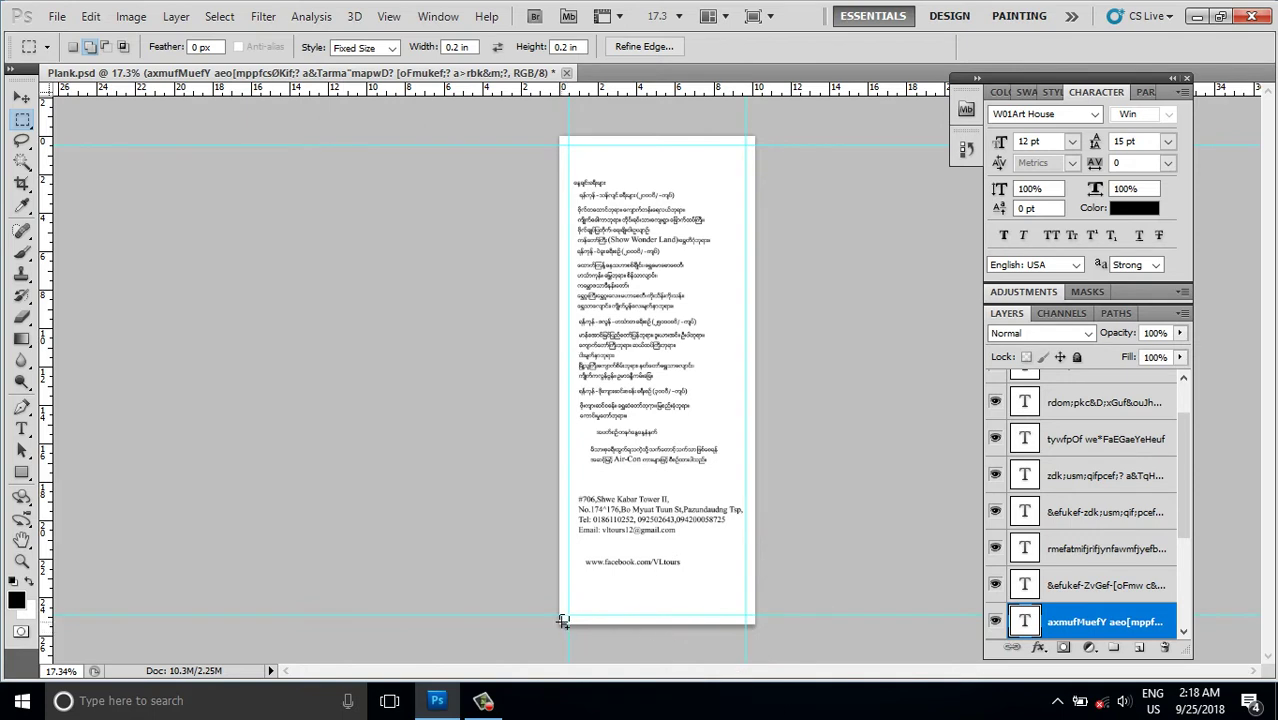
Step: Place the final 0.2 in corner square and zoom in on the page
left_click(561, 621)
left_click(18, 98)
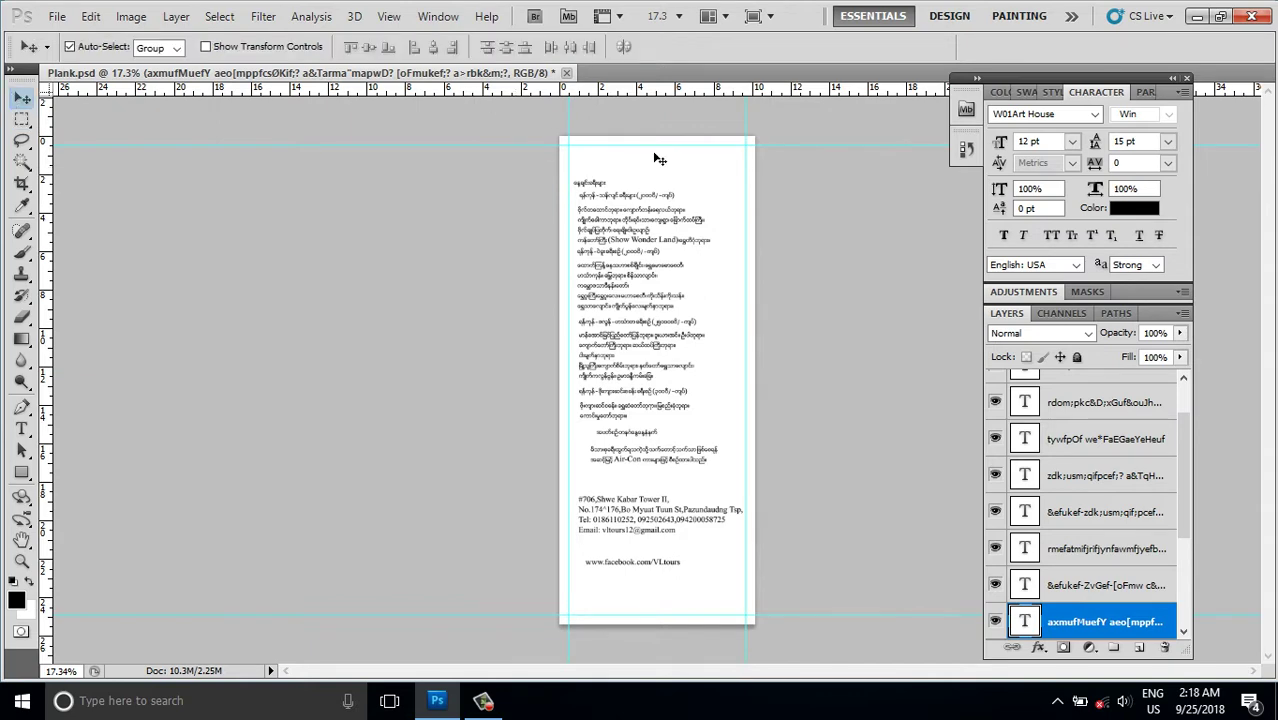
scroll(645, 140, "up", 1)
scroll(639, 131, "up", 1)
scroll(633, 134, "up", 1)
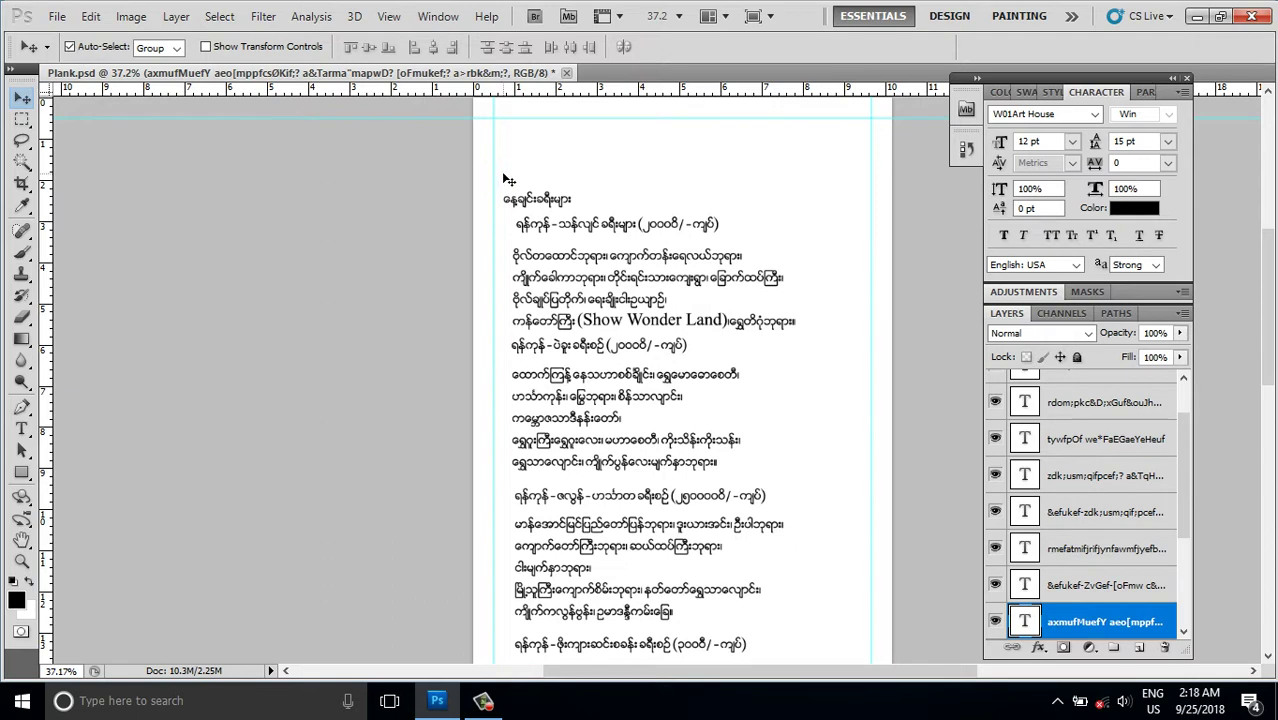
Step: Move the top heading, first tour heading and its four-line paragraph up and right
left_click_drag(526, 200, 522, 134)
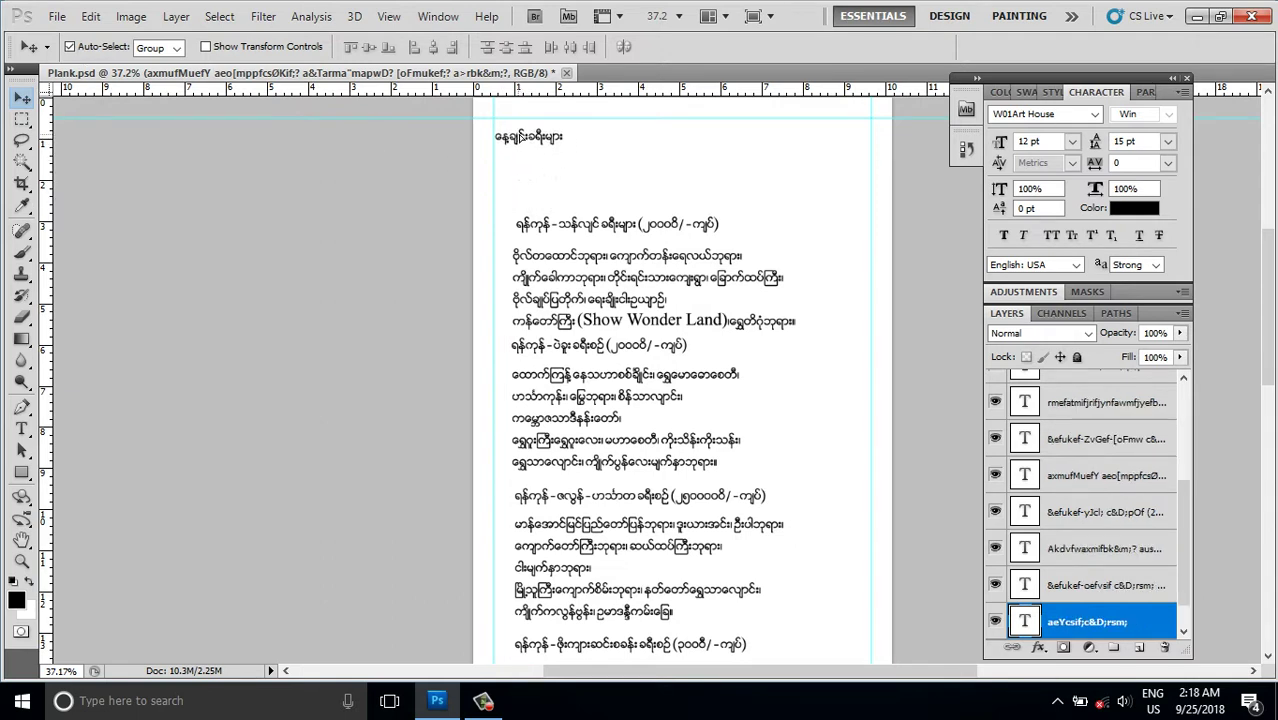
left_click(577, 226)
left_click_drag(577, 226, 611, 181)
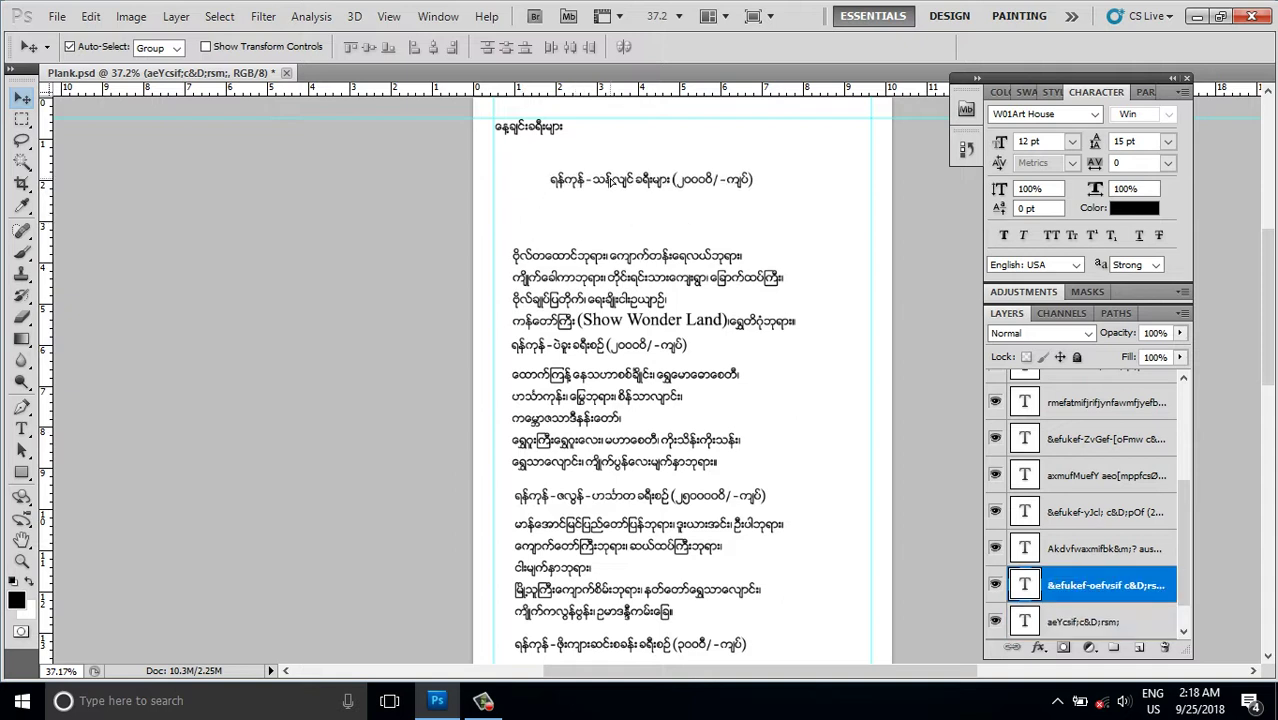
left_click_drag(584, 276, 612, 243)
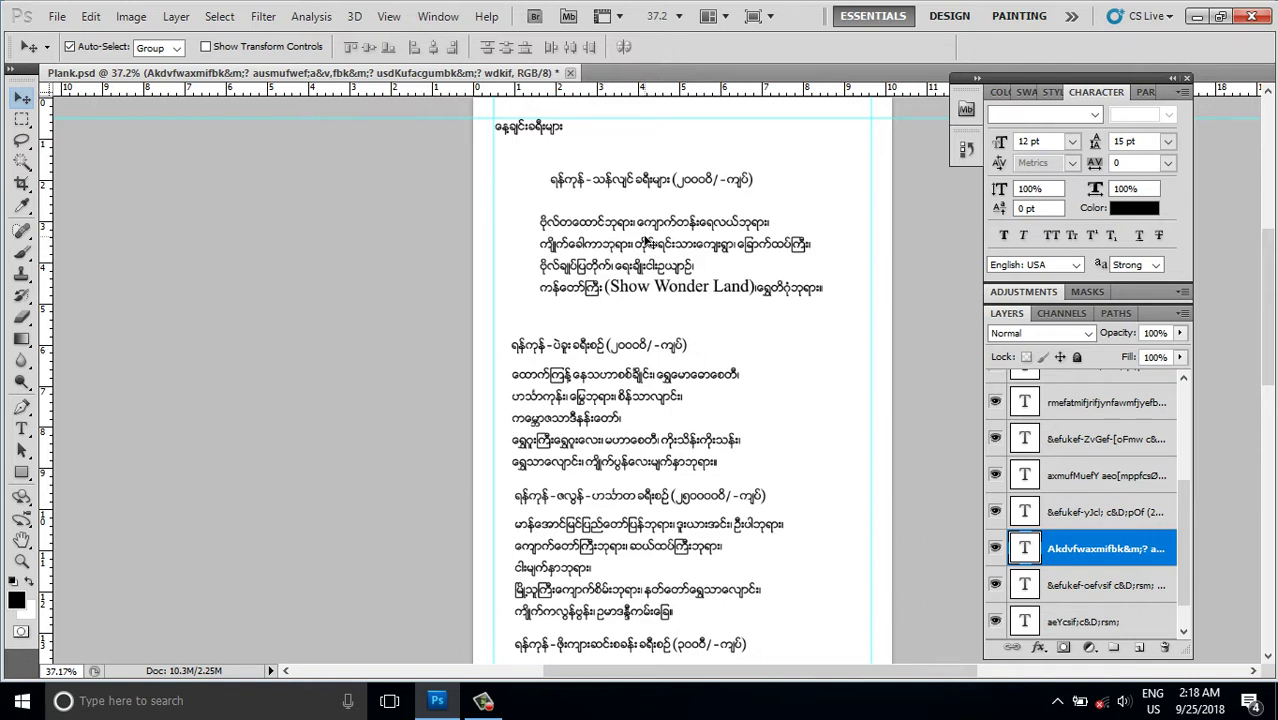
Step: Centre-align the first tour paragraph and move it into the page column
left_click(1143, 92)
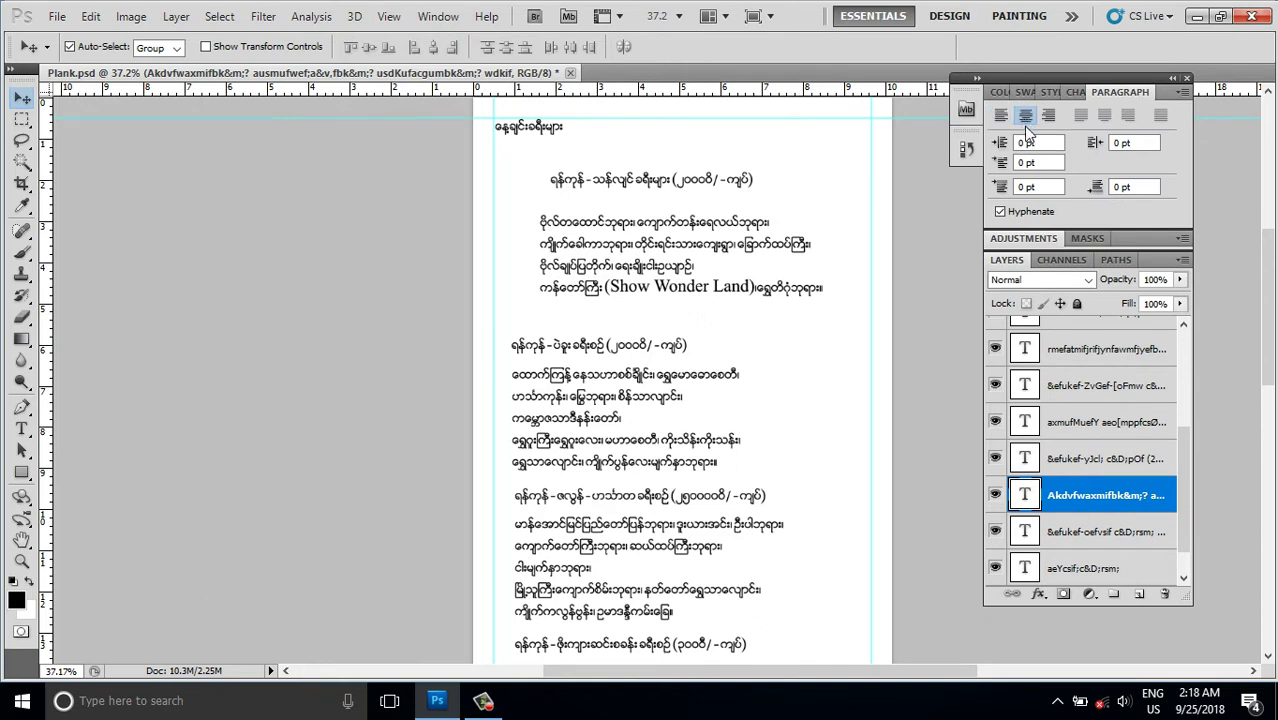
left_click(1023, 118)
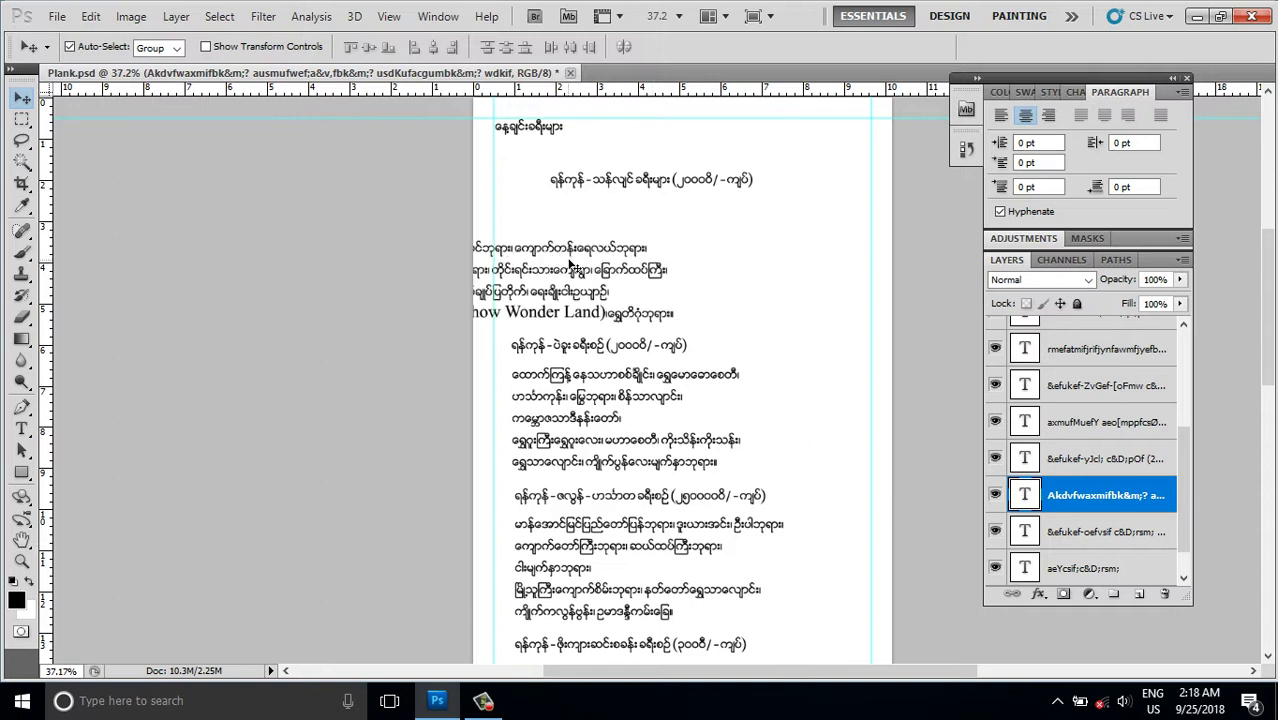
mouse_move(575, 267)
left_mouse_down()
mouse_move(697, 242)
mouse_move(688, 236)
left_mouse_up()
left_click_drag(666, 180, 690, 186)
Step: Centre the second tour heading, and centre-align and centre its paragraph
left_click_drag(667, 311, 683, 298)
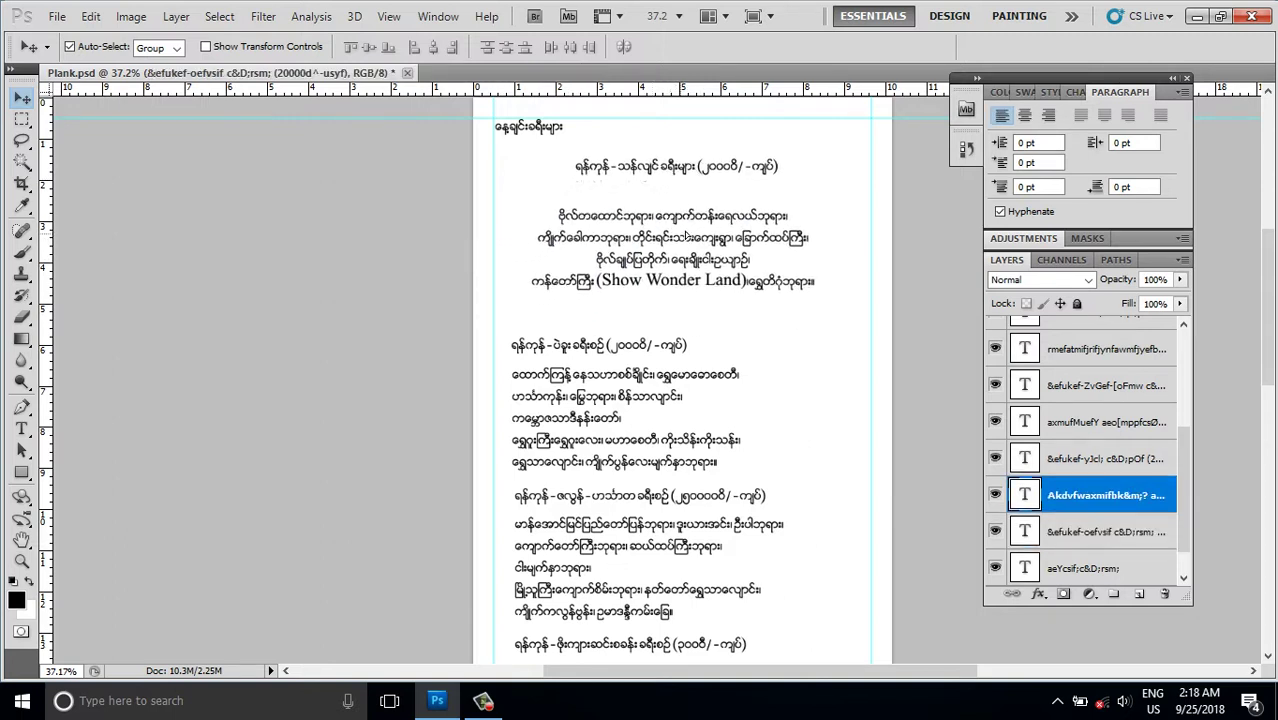
left_click(603, 350)
left_click_drag(603, 350, 663, 325)
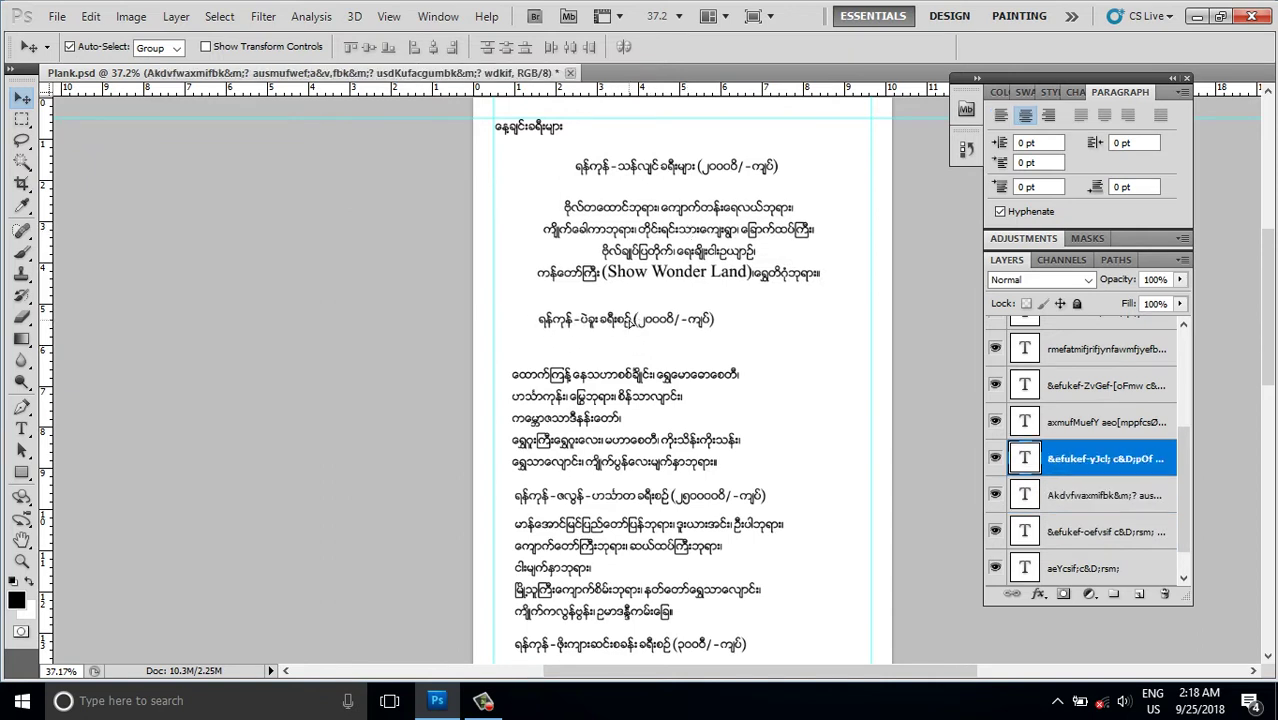
left_click_drag(603, 391, 633, 388)
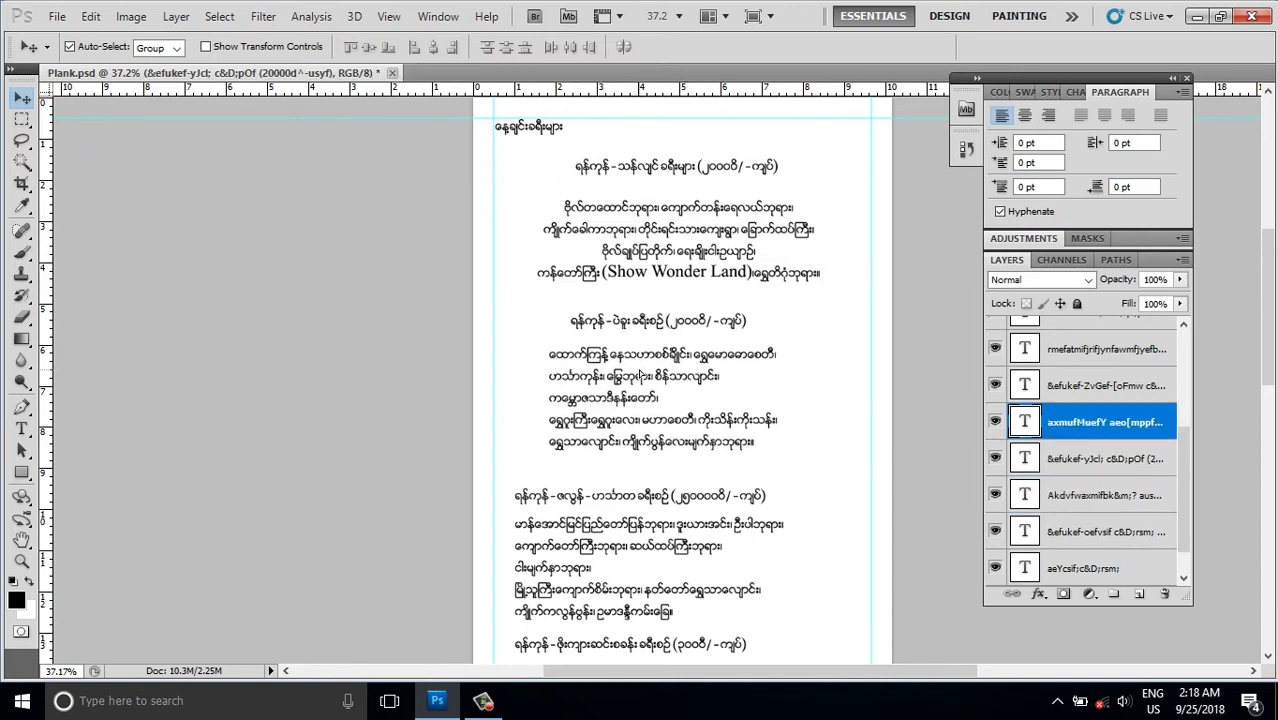
left_click(1023, 118)
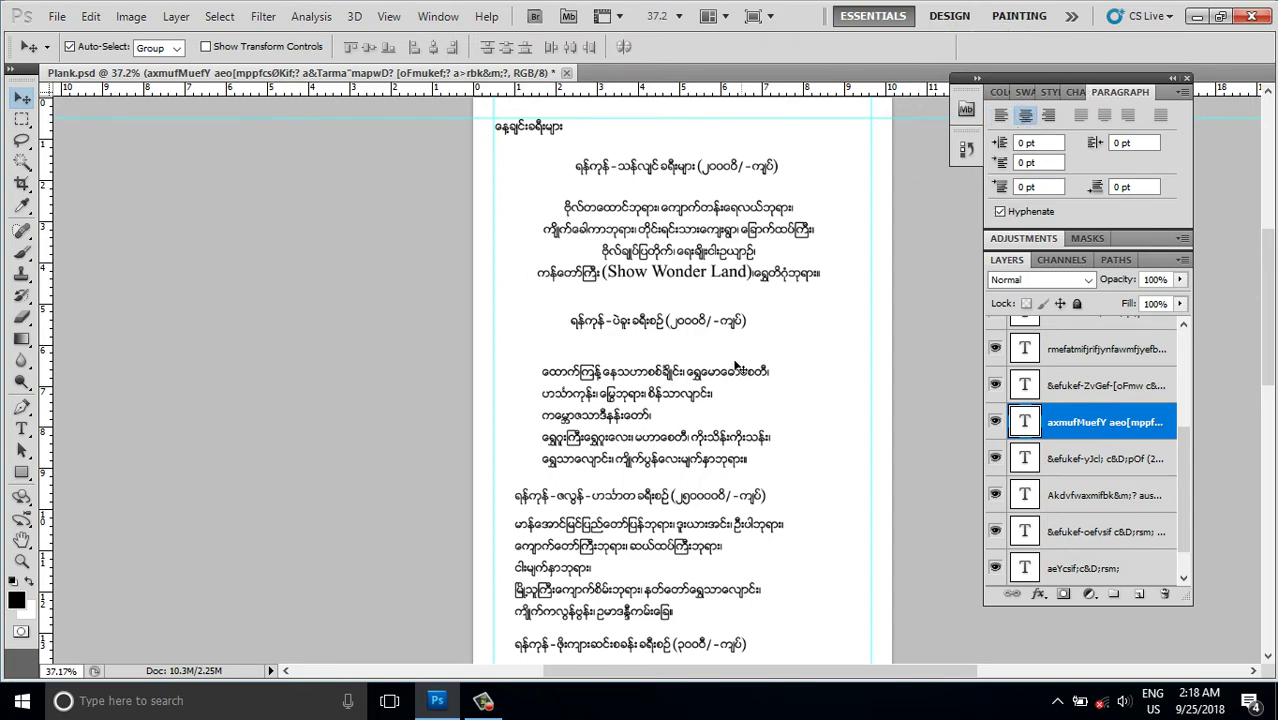
left_click_drag(530, 402, 647, 393)
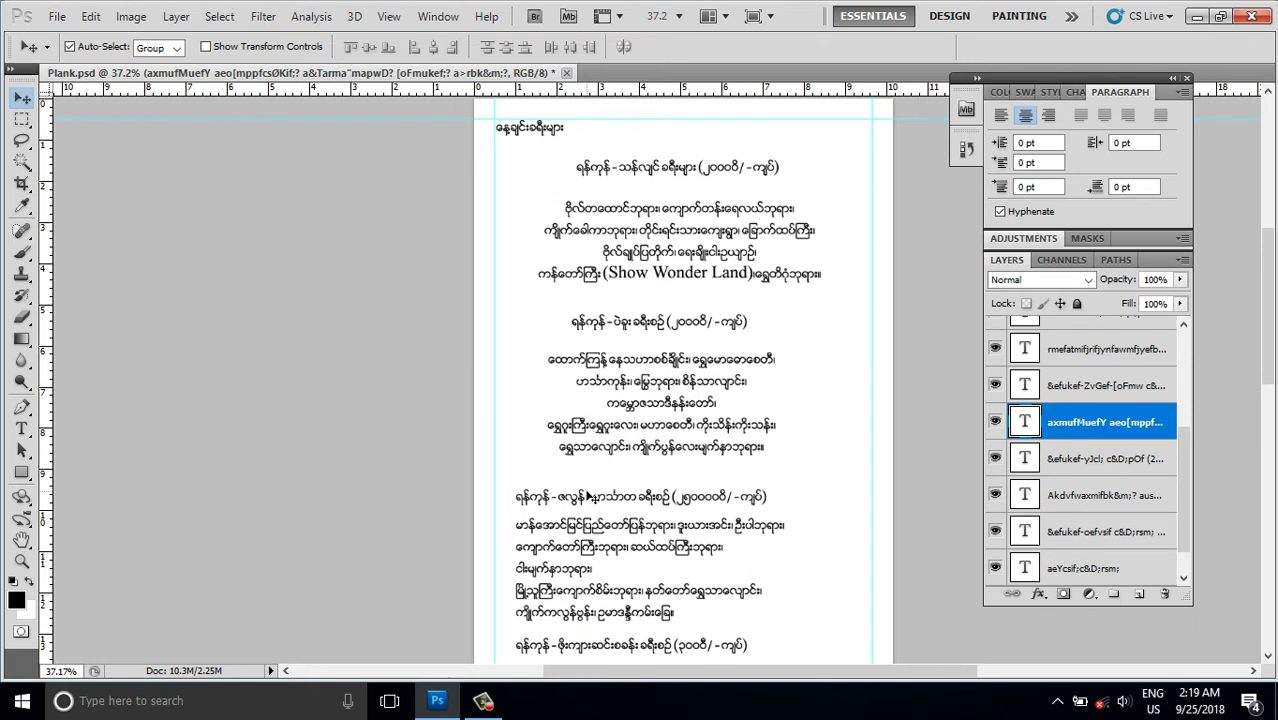
Step: Centre the third tour heading and centre-align the paragraph beneath it
left_click_drag(590, 497, 627, 493)
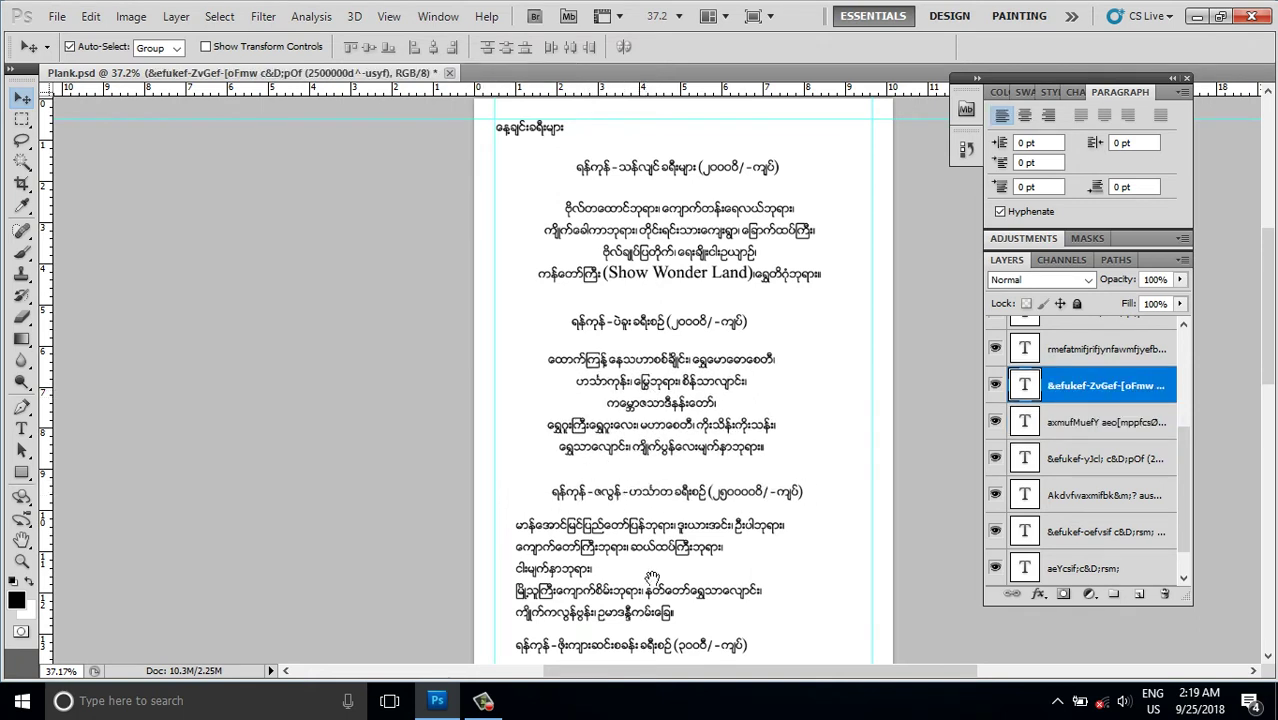
left_click_drag(631, 562, 630, 398)
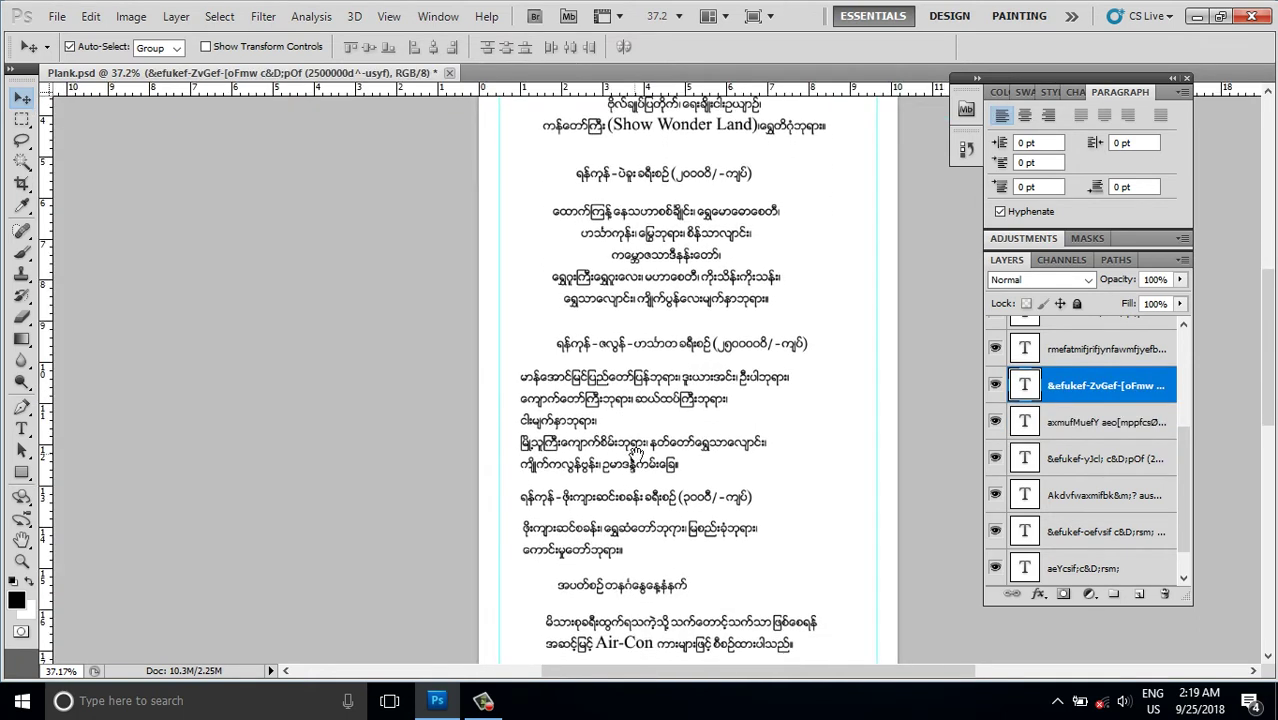
left_click_drag(615, 350, 654, 353)
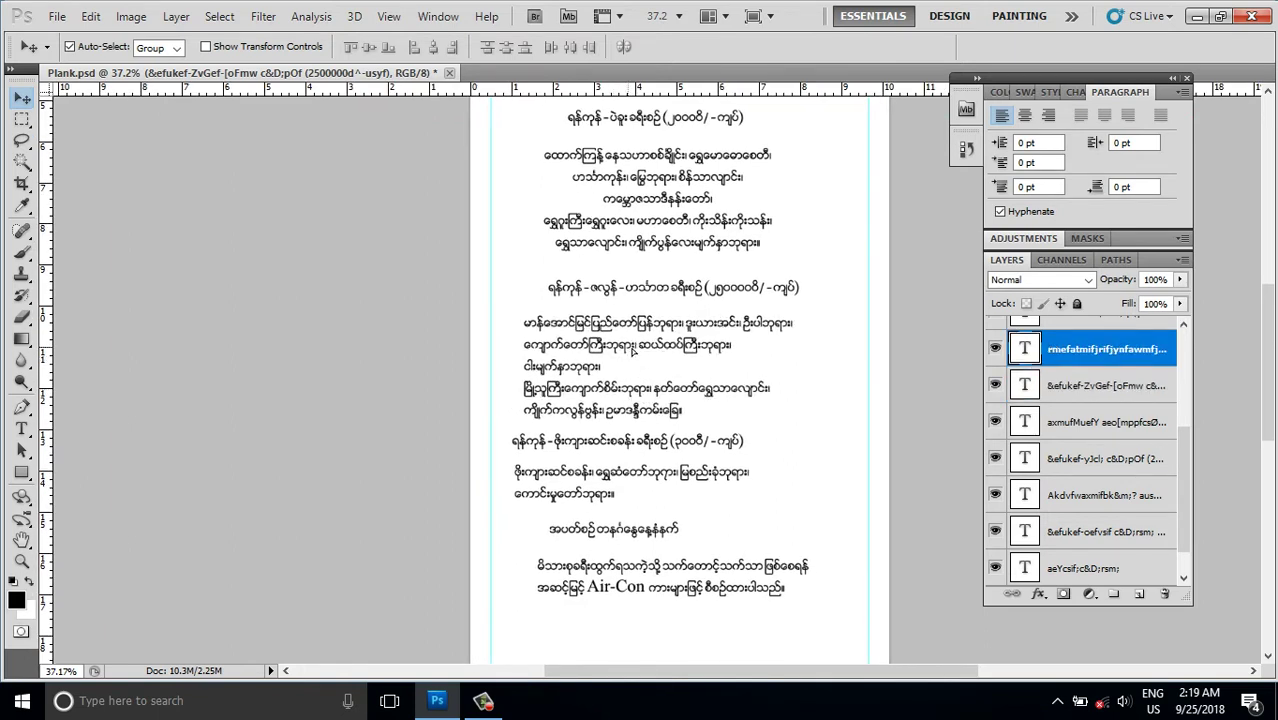
left_click(1025, 115)
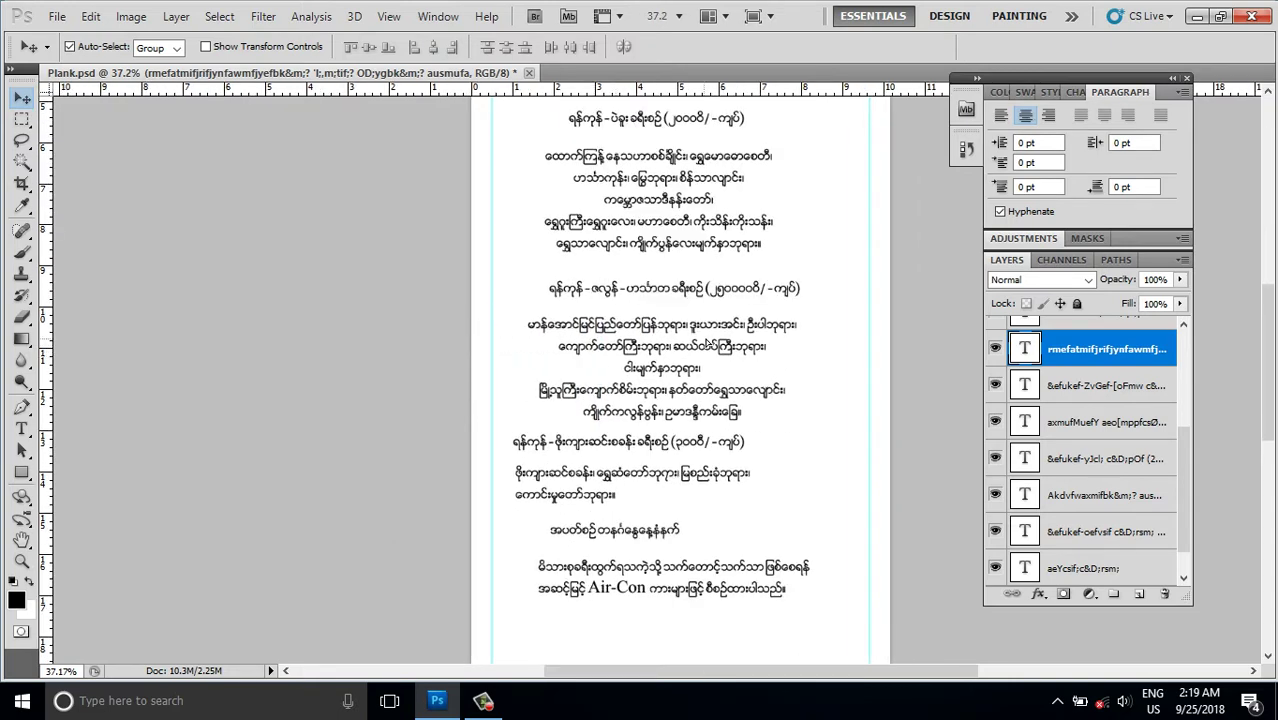
Step: Centre-align the remaining paragraphs, including the weekly-tour line and final Air-Con paragraph
left_click(650, 447)
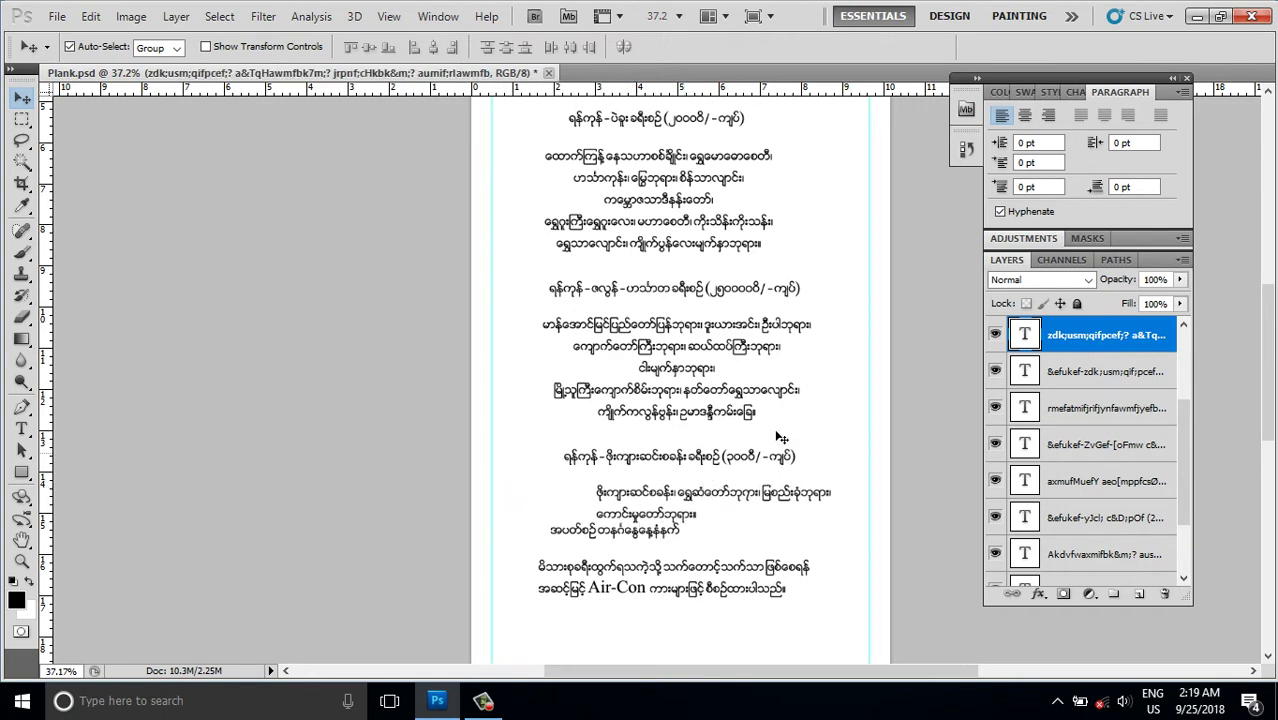
left_click(1027, 117)
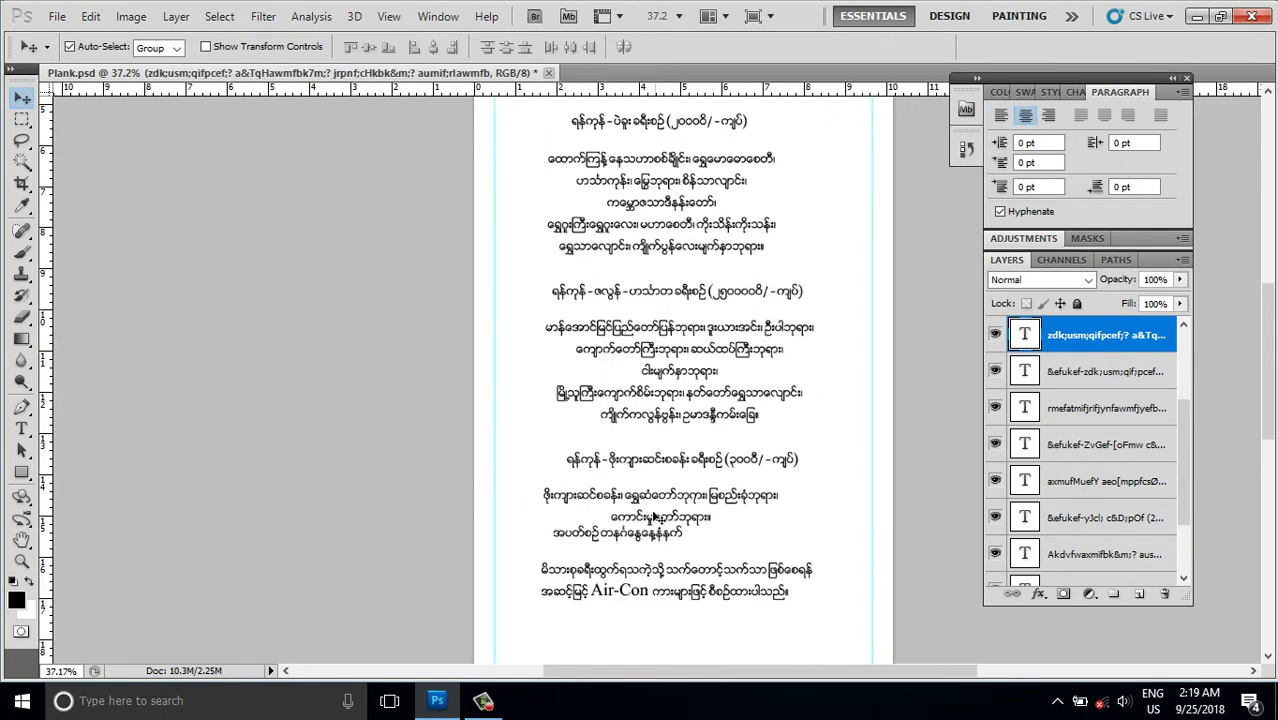
mouse_move(631, 537)
left_mouse_down()
mouse_move(671, 537)
mouse_move(667, 590)
left_mouse_up()
left_click(1025, 117)
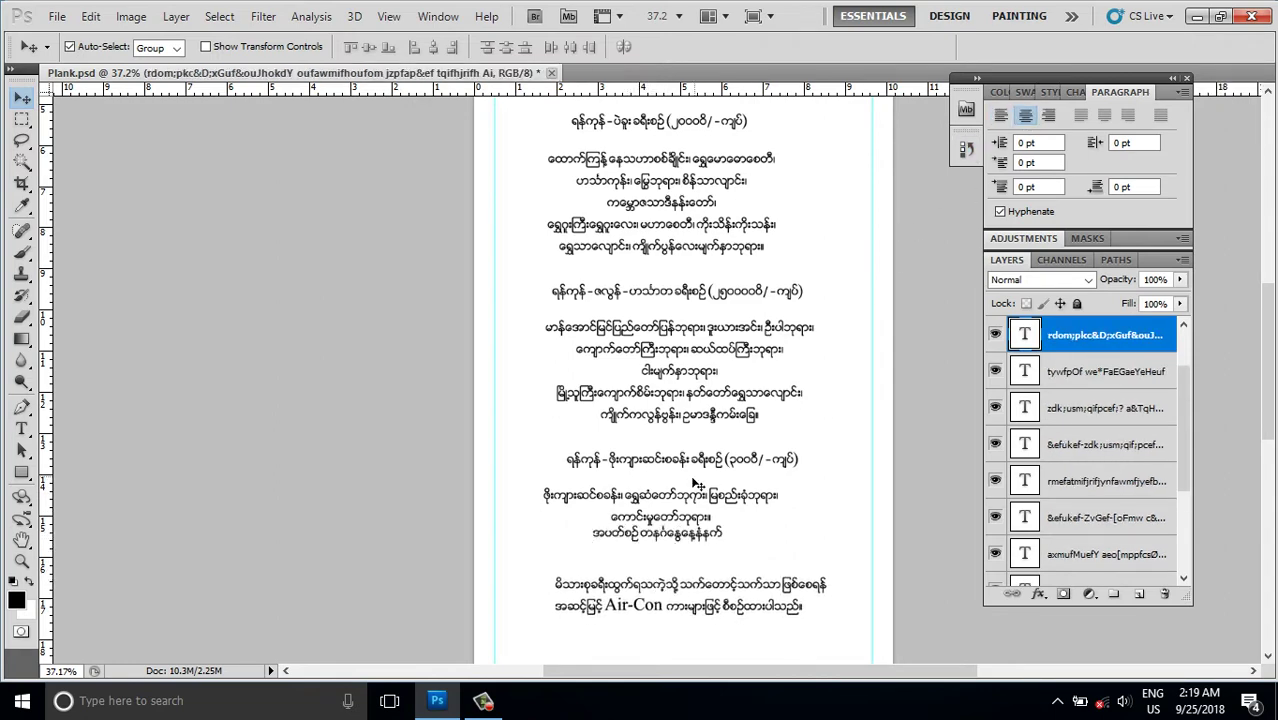
Step: Scroll down to inspect the address and contact text, then zoom around the page
scroll(678, 505, "down", 1)
scroll(678, 505, "up", 1)
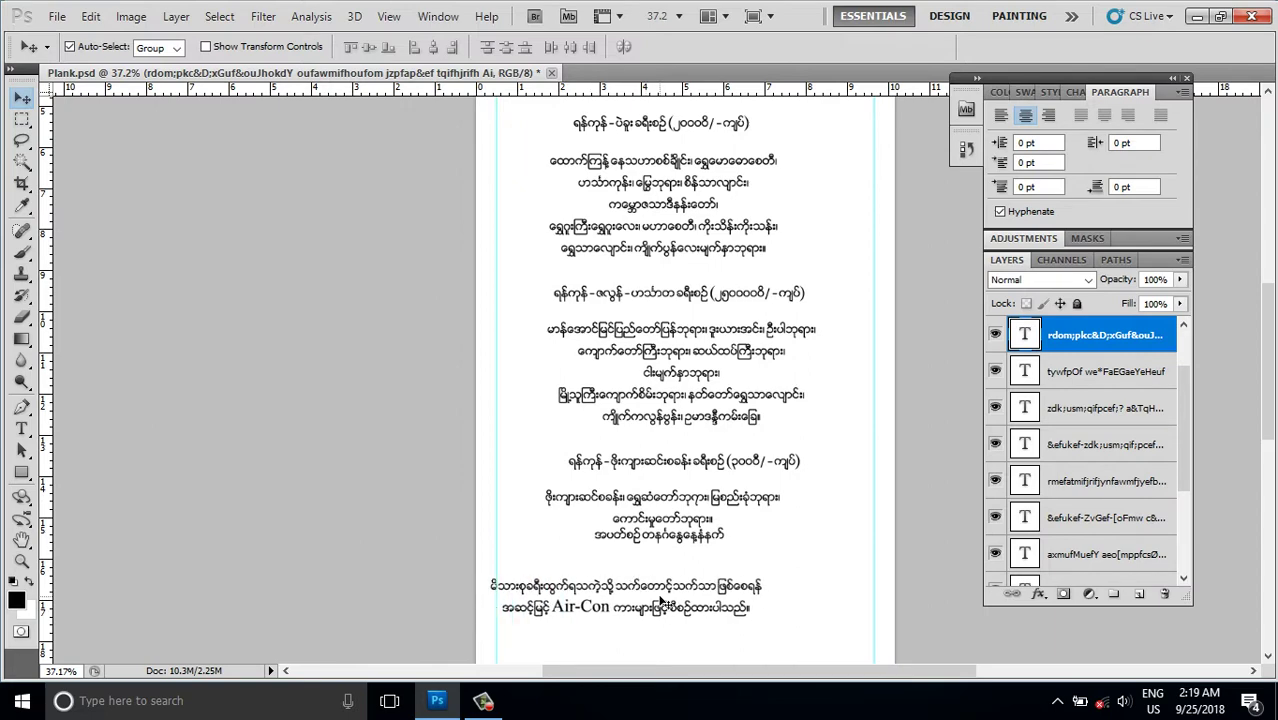
left_click_drag(647, 518, 667, 397)
scroll(667, 397, "up", 3)
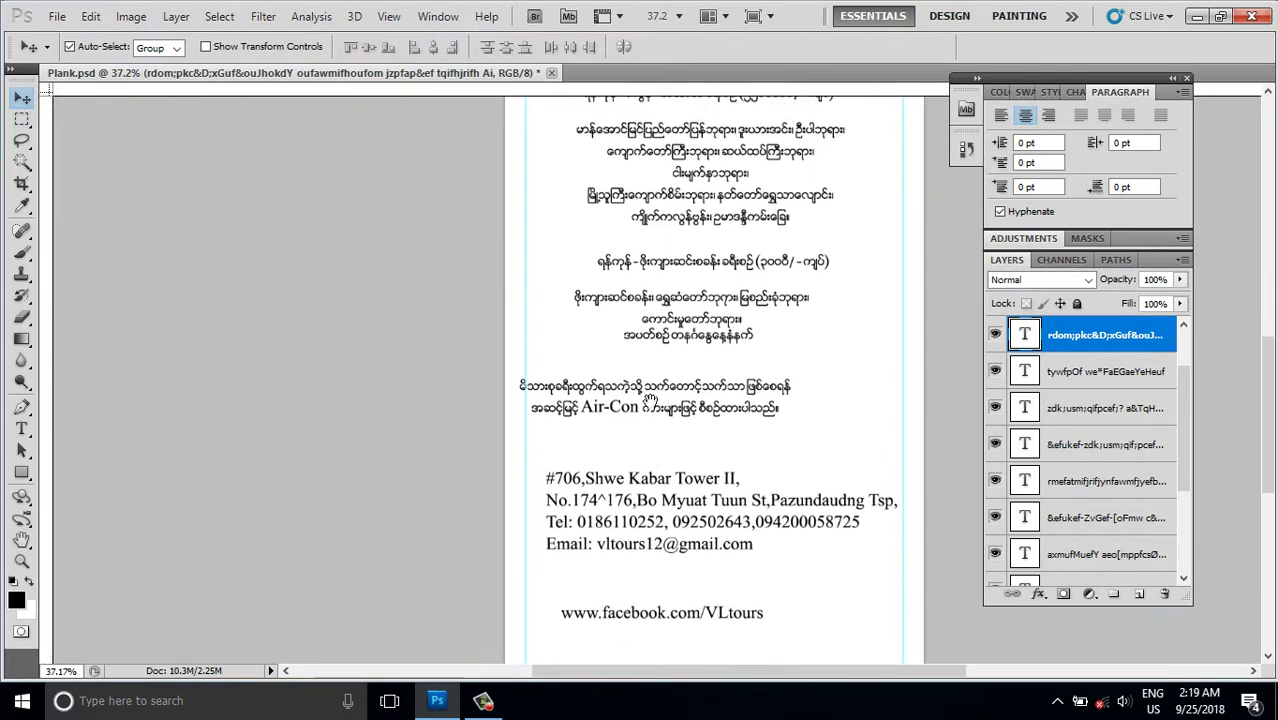
scroll(650, 392, "up", 2)
scroll(640, 388, "up", 3)
scroll(627, 385, "up", 3)
scroll(627, 385, "up", 1)
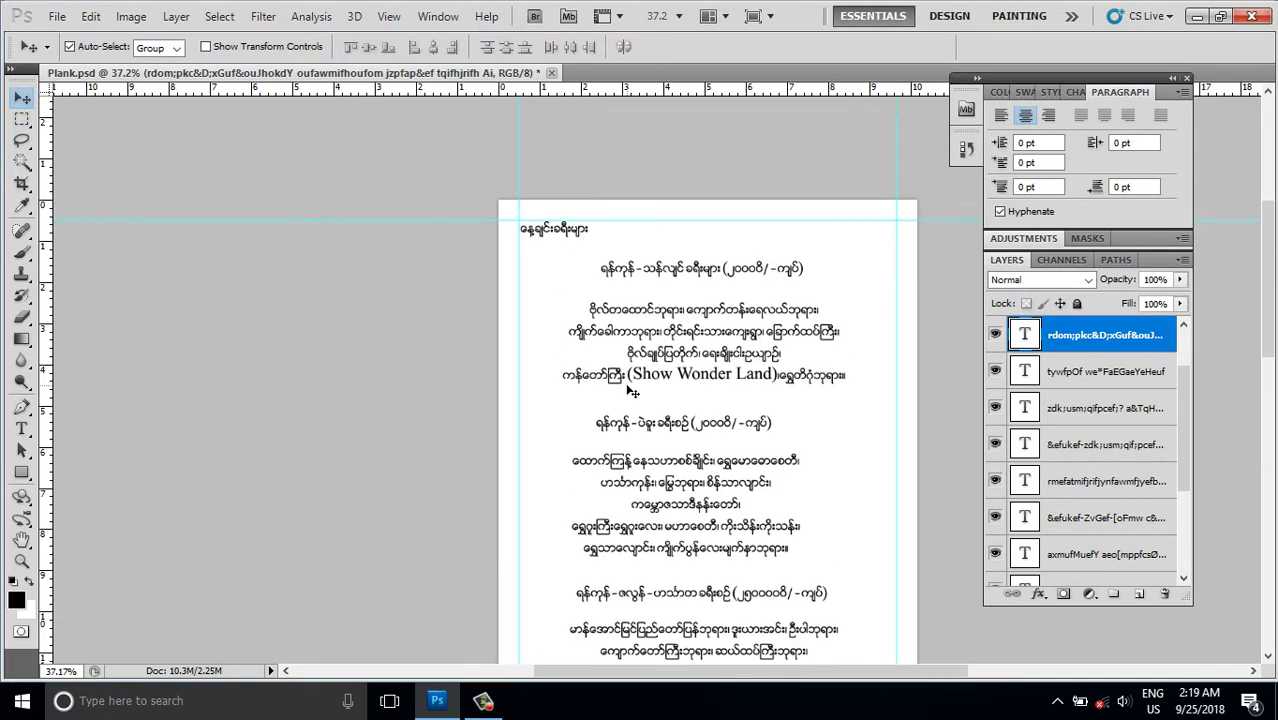
scroll(631, 392, "down", 1)
scroll(631, 392, "down", 1)
Step: Select the bottom text layer, show its Character settings, and toggle its visibility
scroll(631, 392, "down", 2)
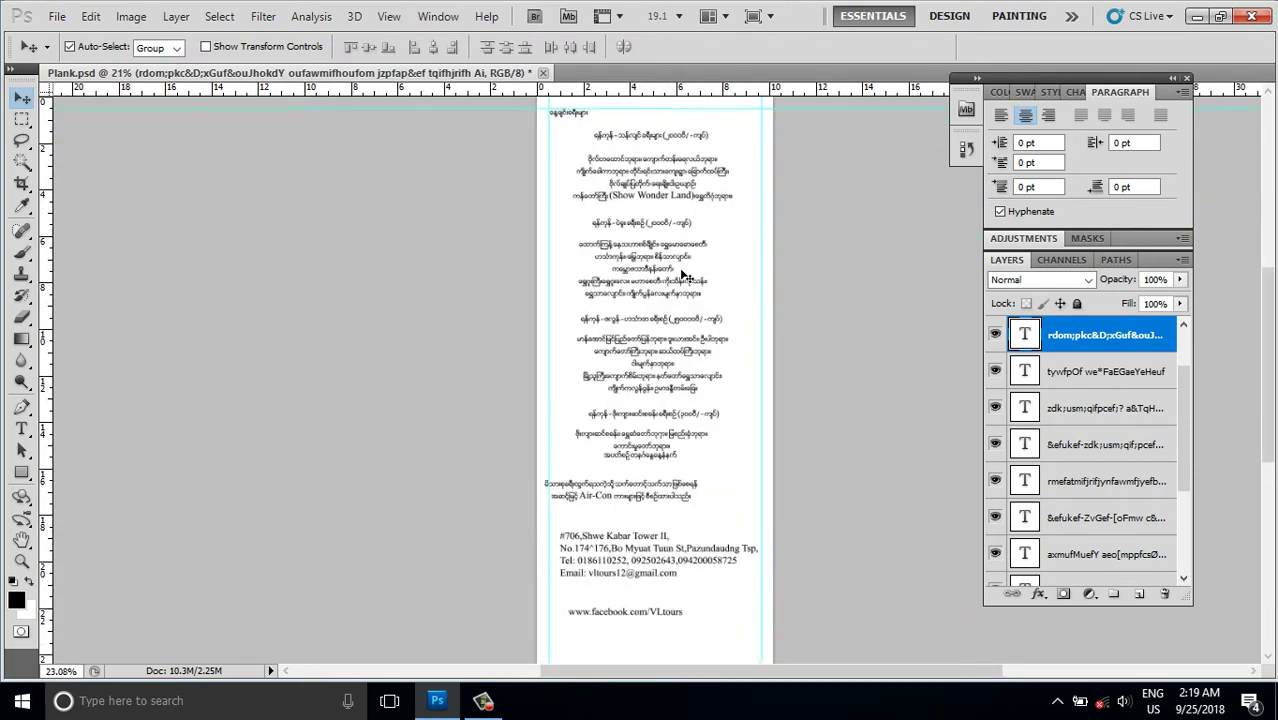
scroll(632, 392, "up", 2, "alt")
left_click(668, 128)
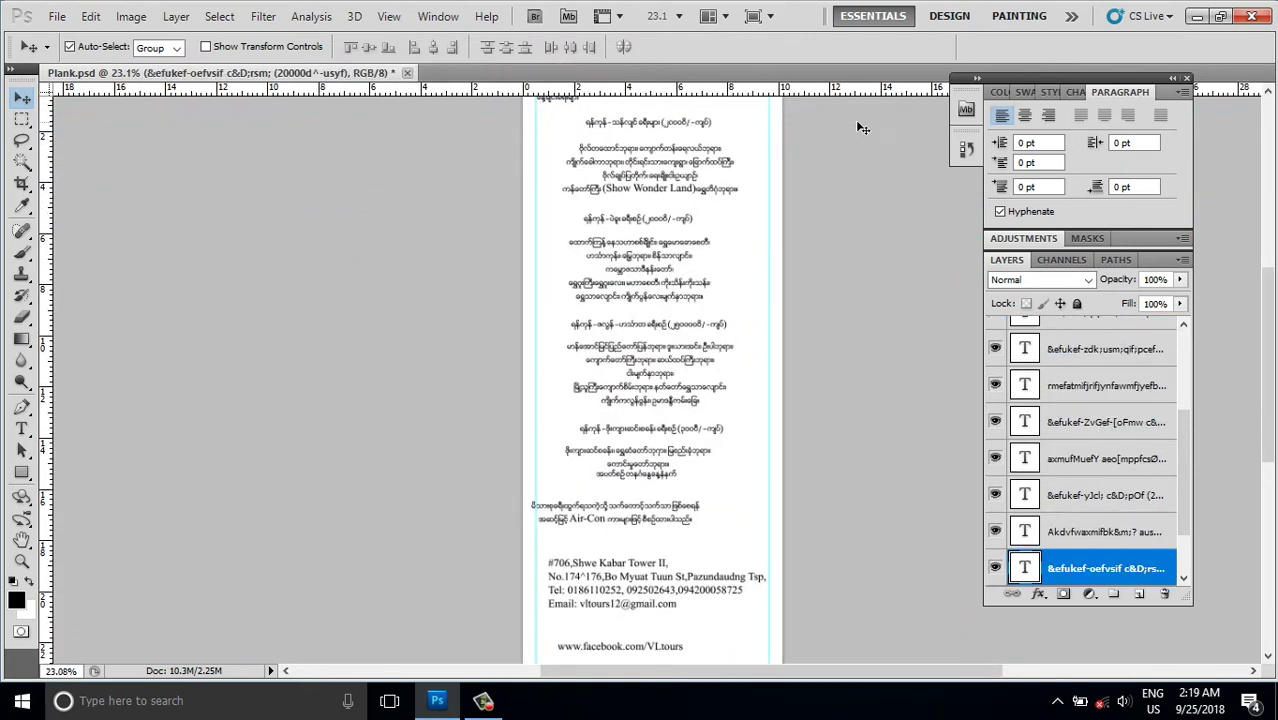
left_click(1071, 92)
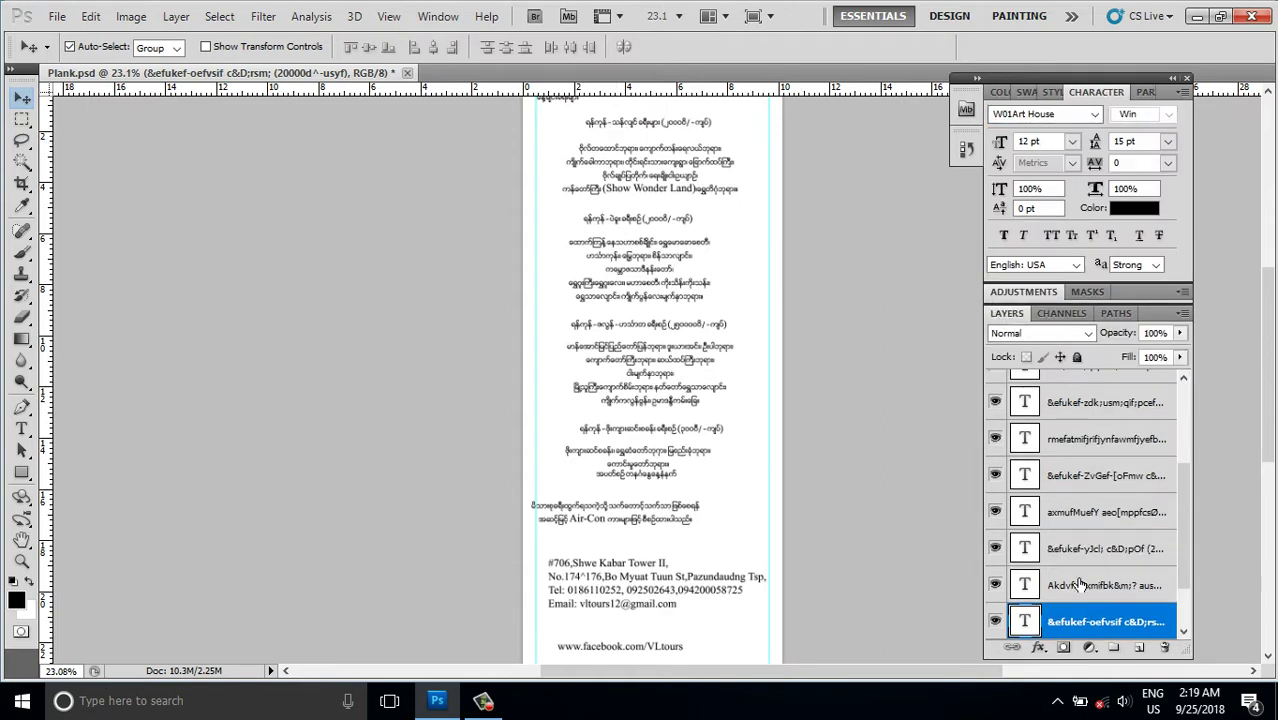
left_click(995, 622)
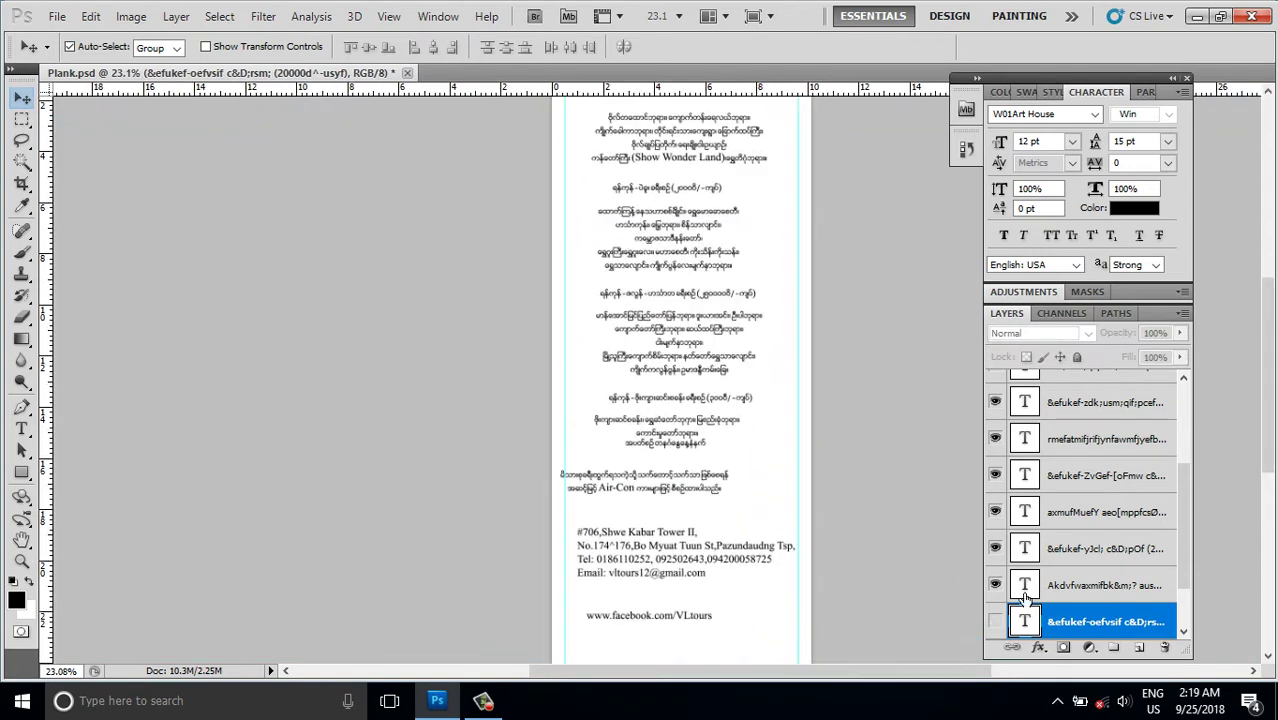
left_click(995, 622)
Step: Nudge the first sights paragraph and turn its layer back on so it shows
scroll(706, 267, "up", 1)
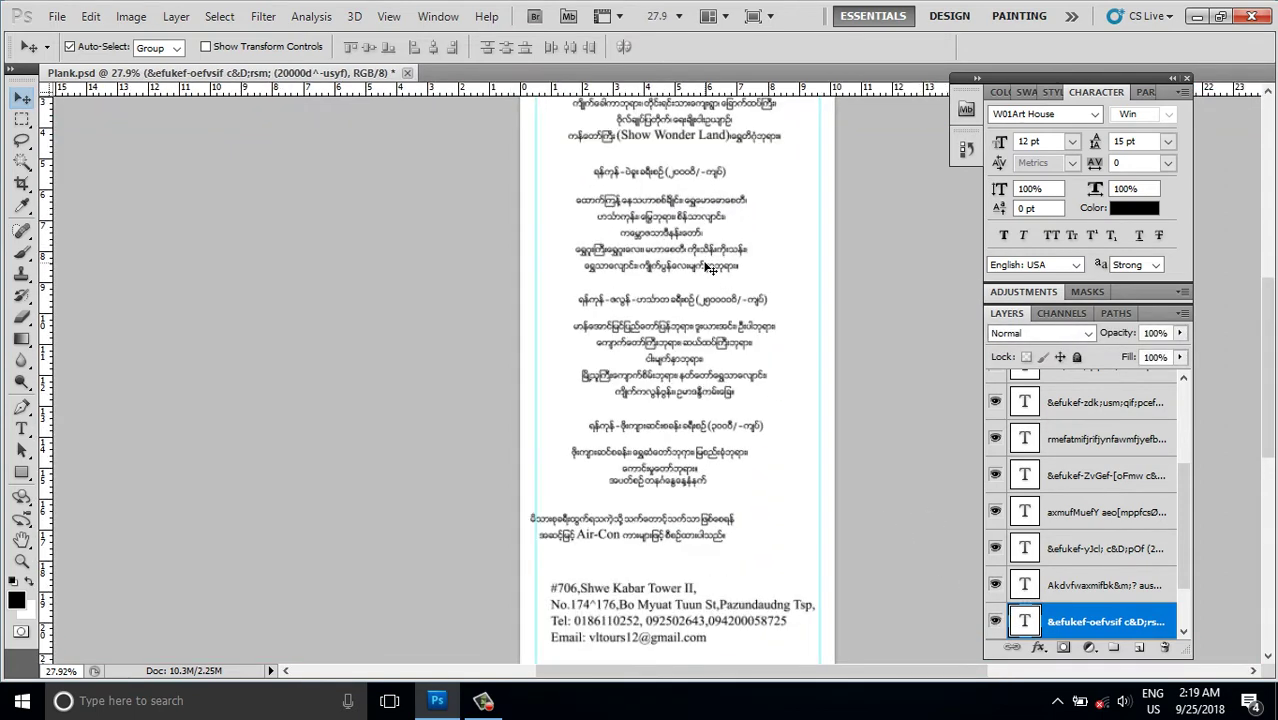
scroll(700, 275, "up", 3)
mouse_move(640, 285)
left_mouse_down()
mouse_move(638, 350)
mouse_move(641, 278)
left_mouse_up()
scroll(648, 333, "up", 1)
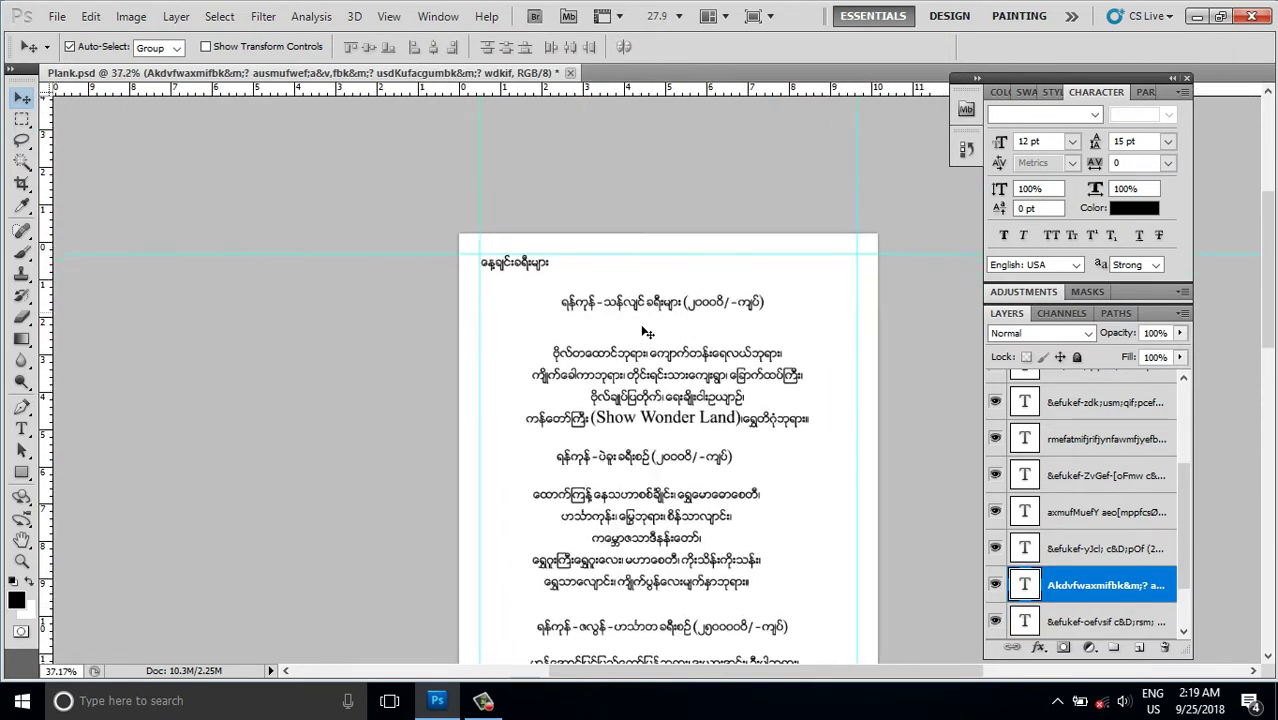
scroll(648, 333, "up", 1)
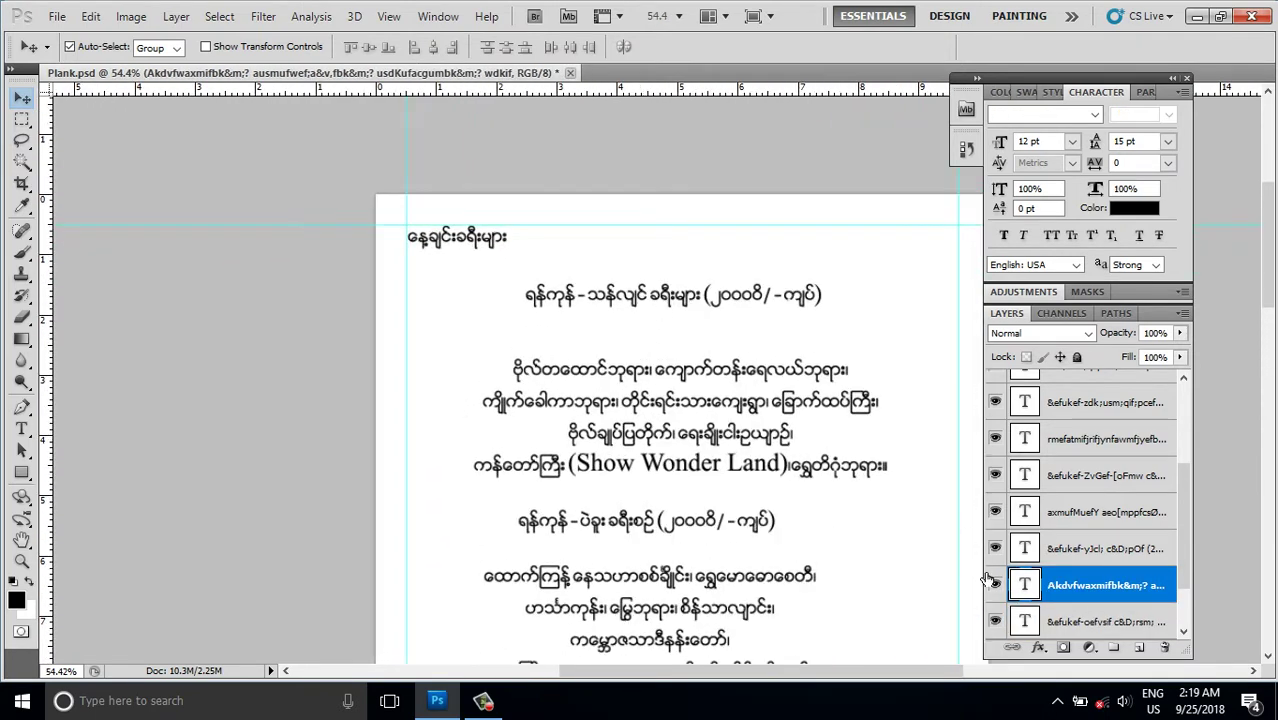
left_click(995, 585)
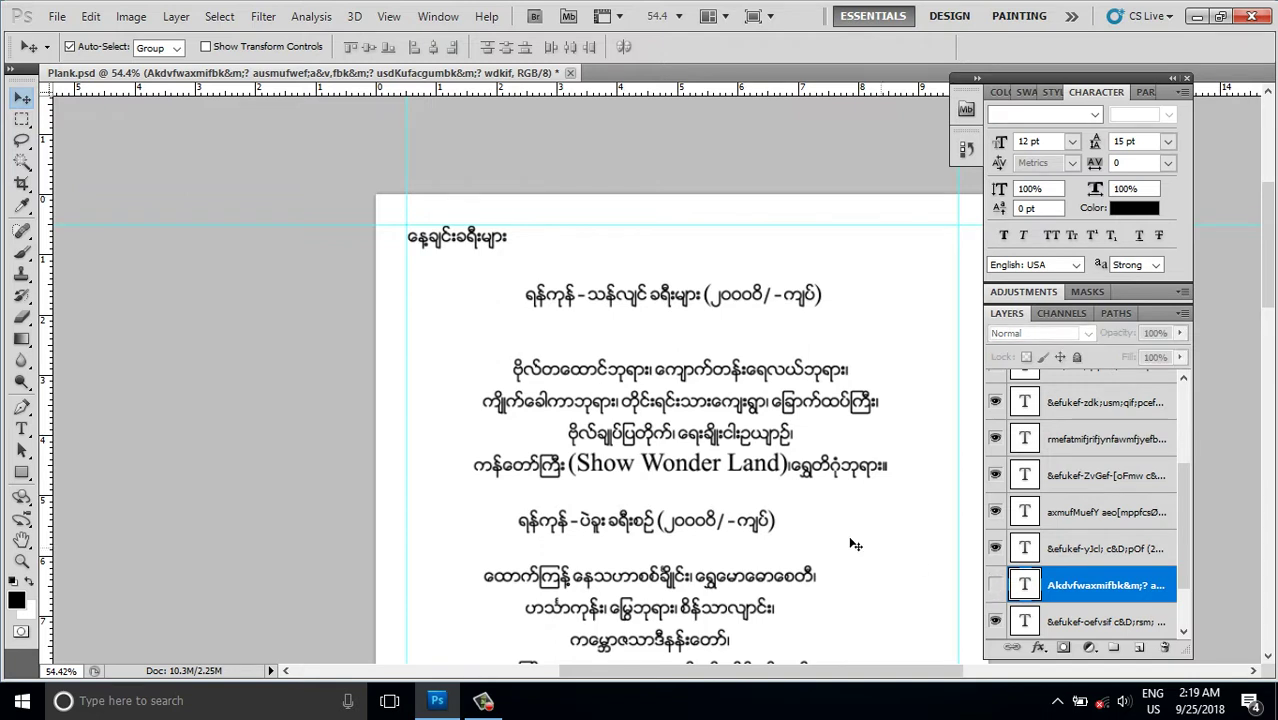
scroll(793, 522, "down", 1)
scroll(793, 522, "up", 1)
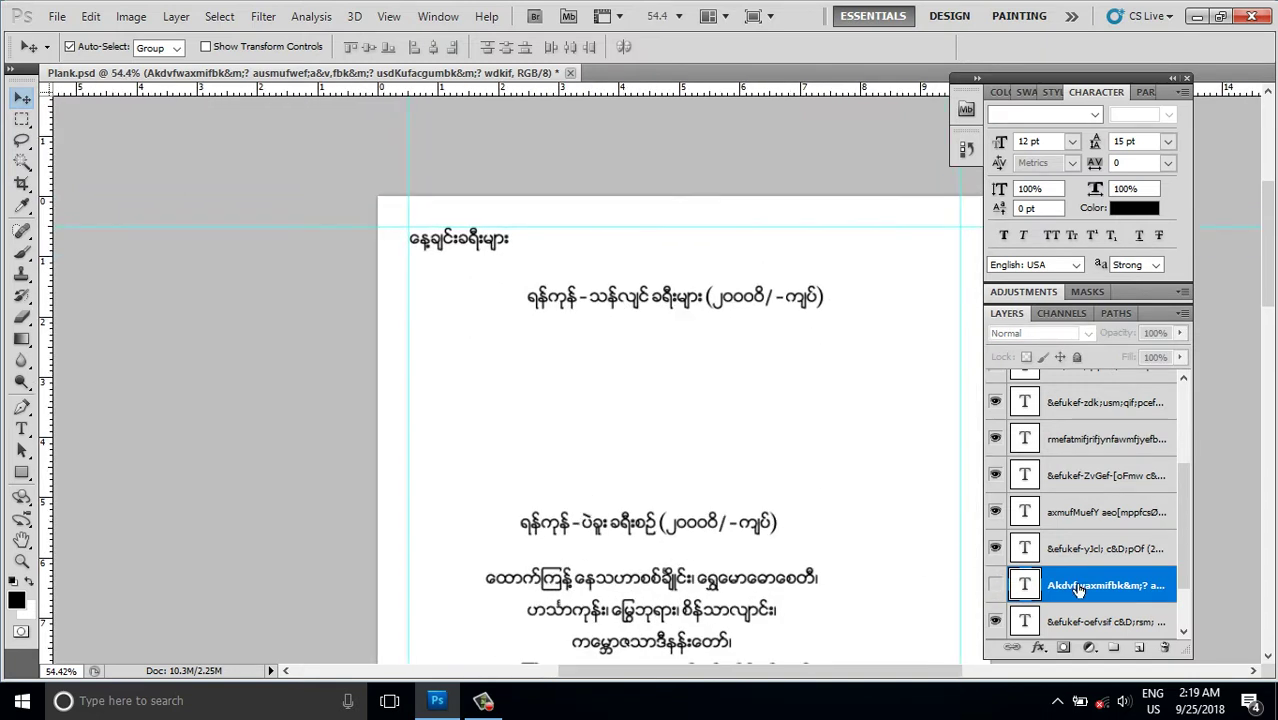
left_click(995, 585)
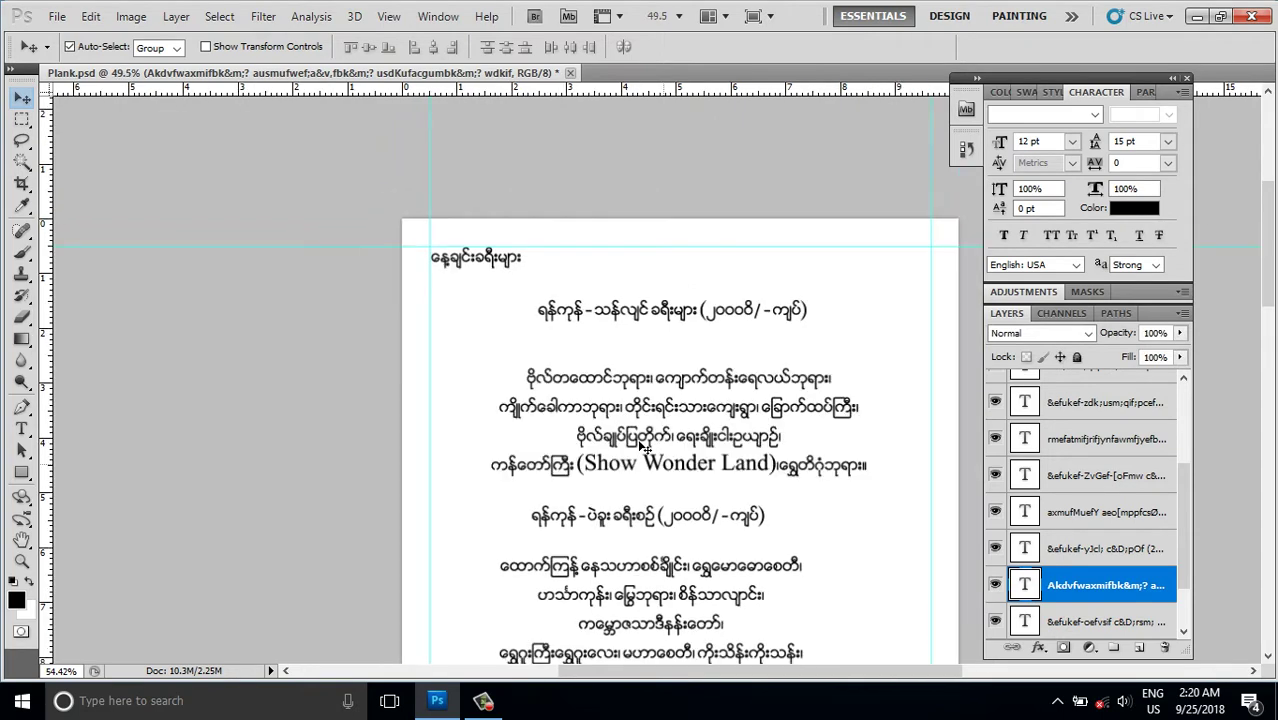
left_click(630, 305)
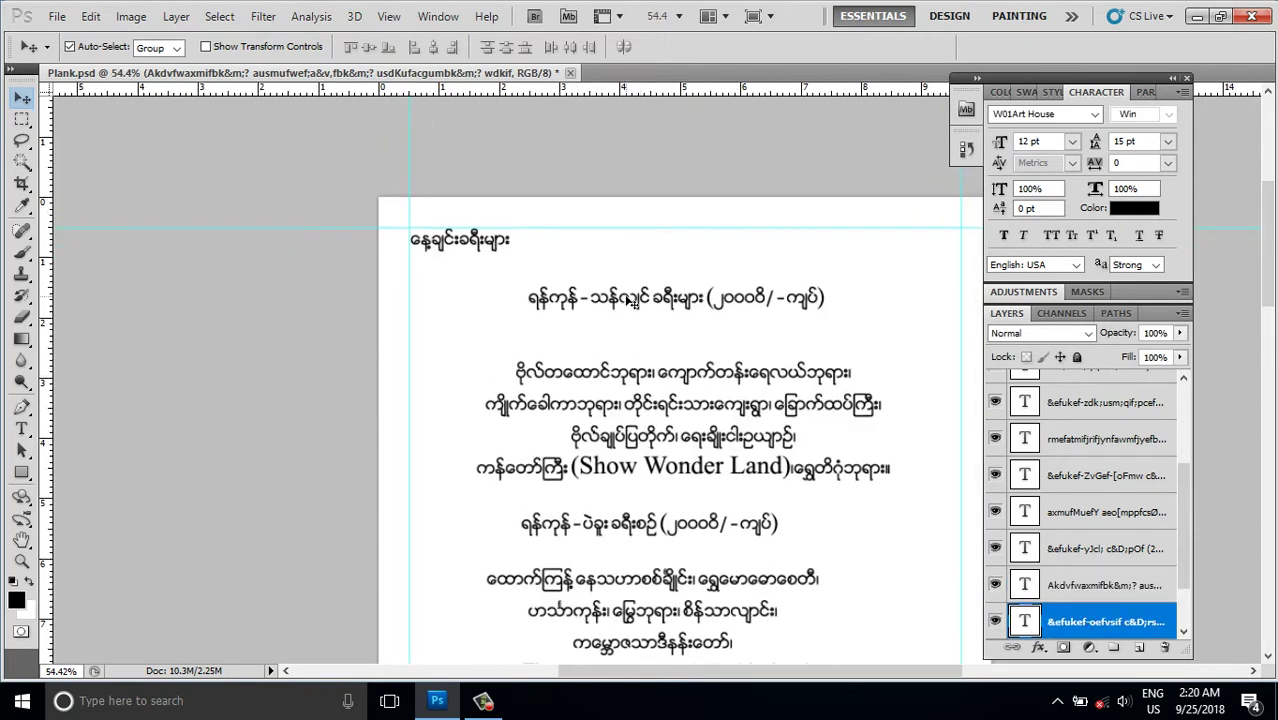
Step: Locate the first route heading's layer and set its size to 16 pt
left_click(995, 621)
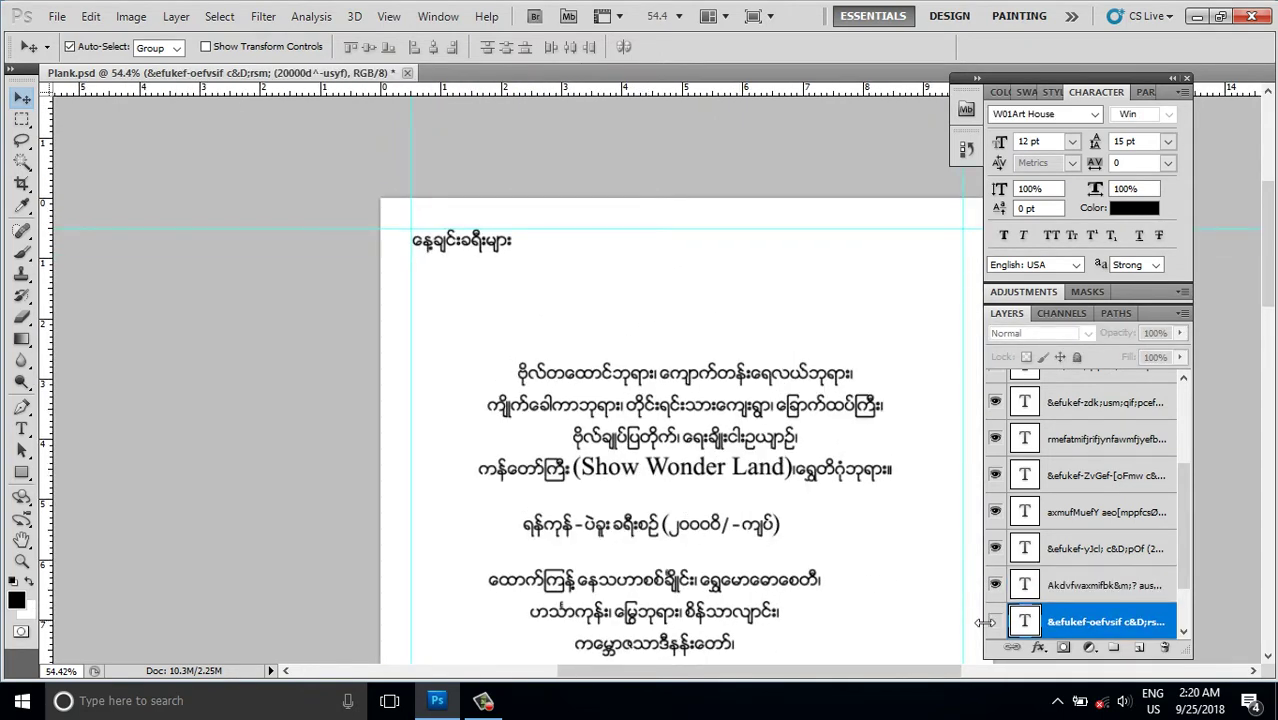
left_click(995, 621)
scroll(755, 497, "down", 1)
scroll(755, 497, "up", 1)
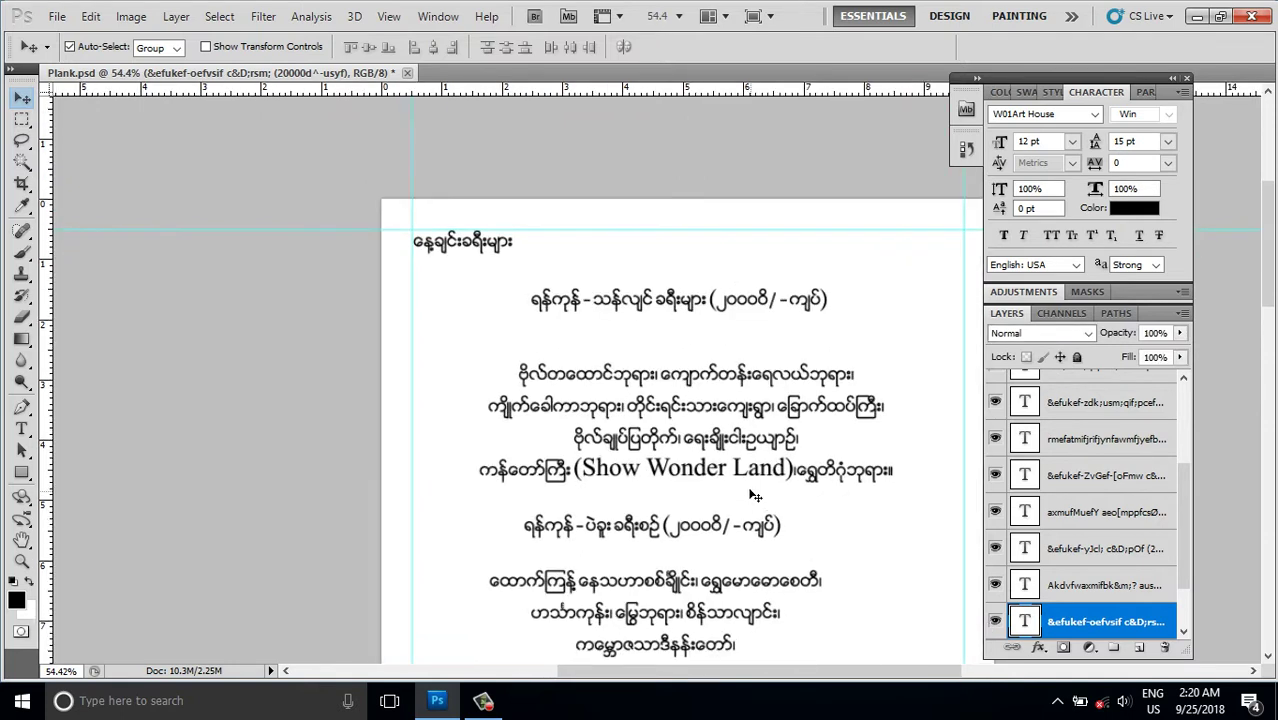
left_click(1005, 137)
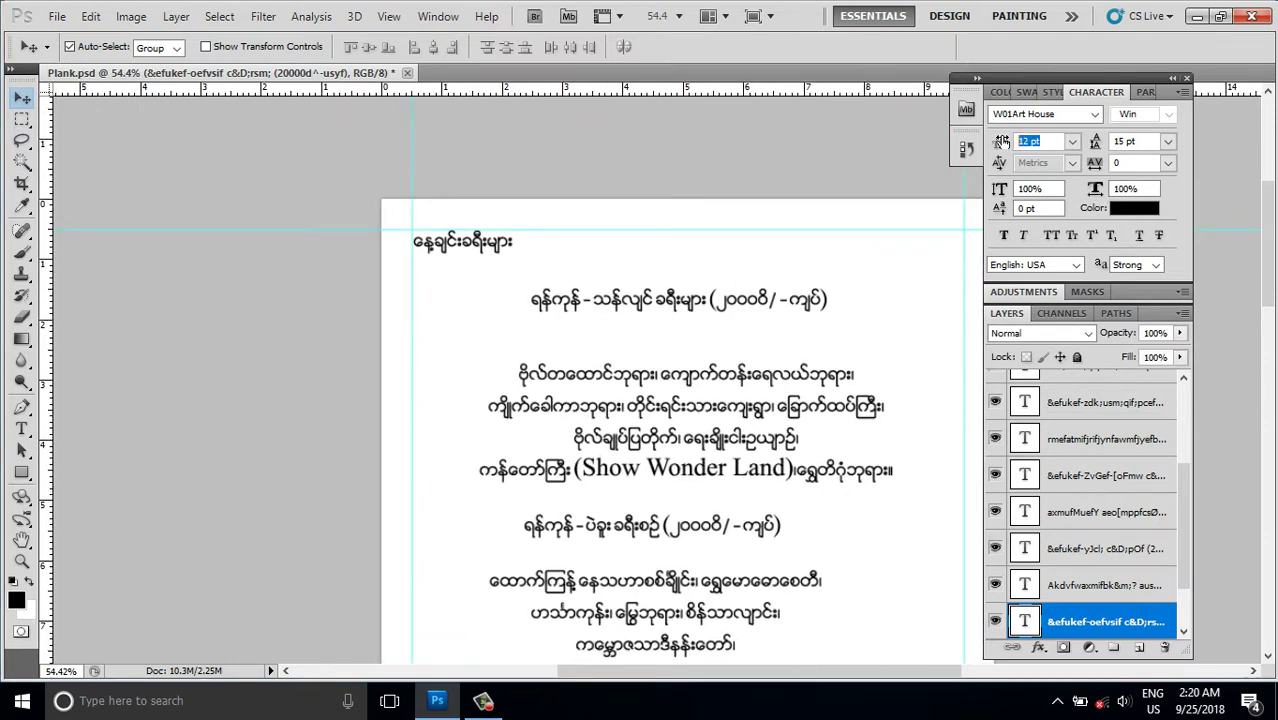
type("16")
key("Return")
Step: Switch the heading to W19Art House, recentre it, and raise the paragraph below
scroll(615, 360, "down", 1)
scroll(620, 372, "up", 1)
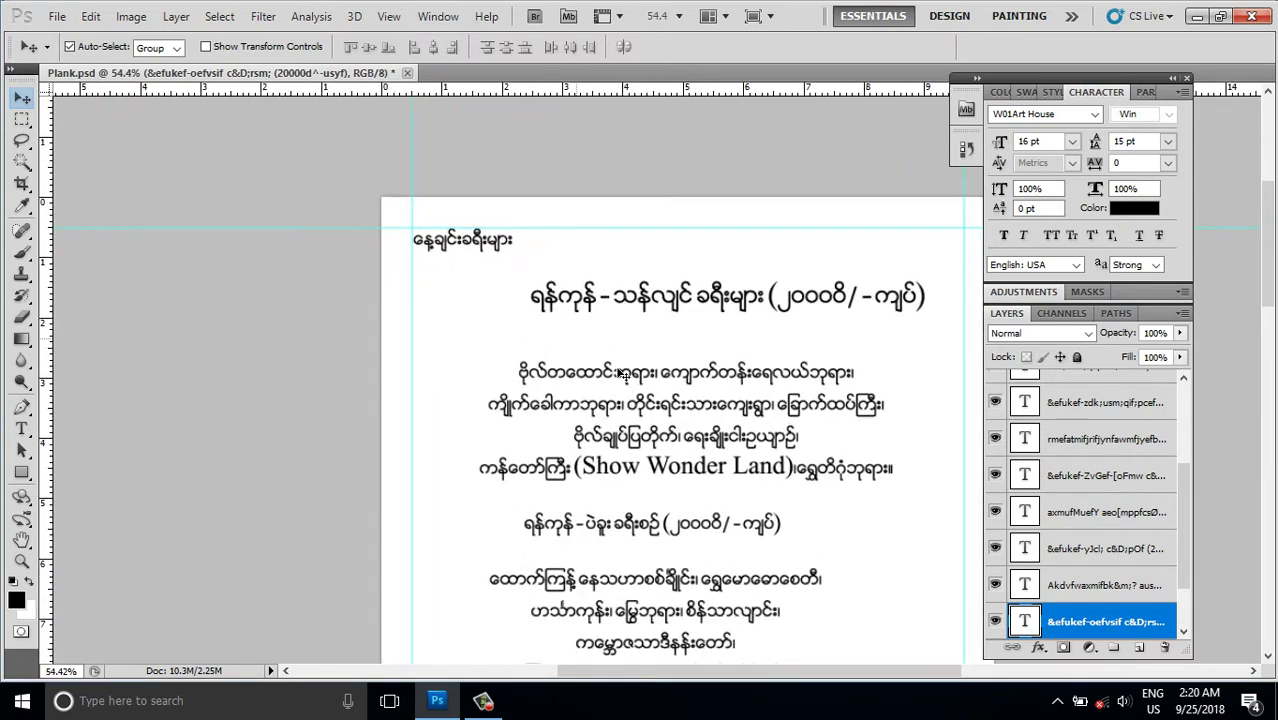
left_click(1030, 113)
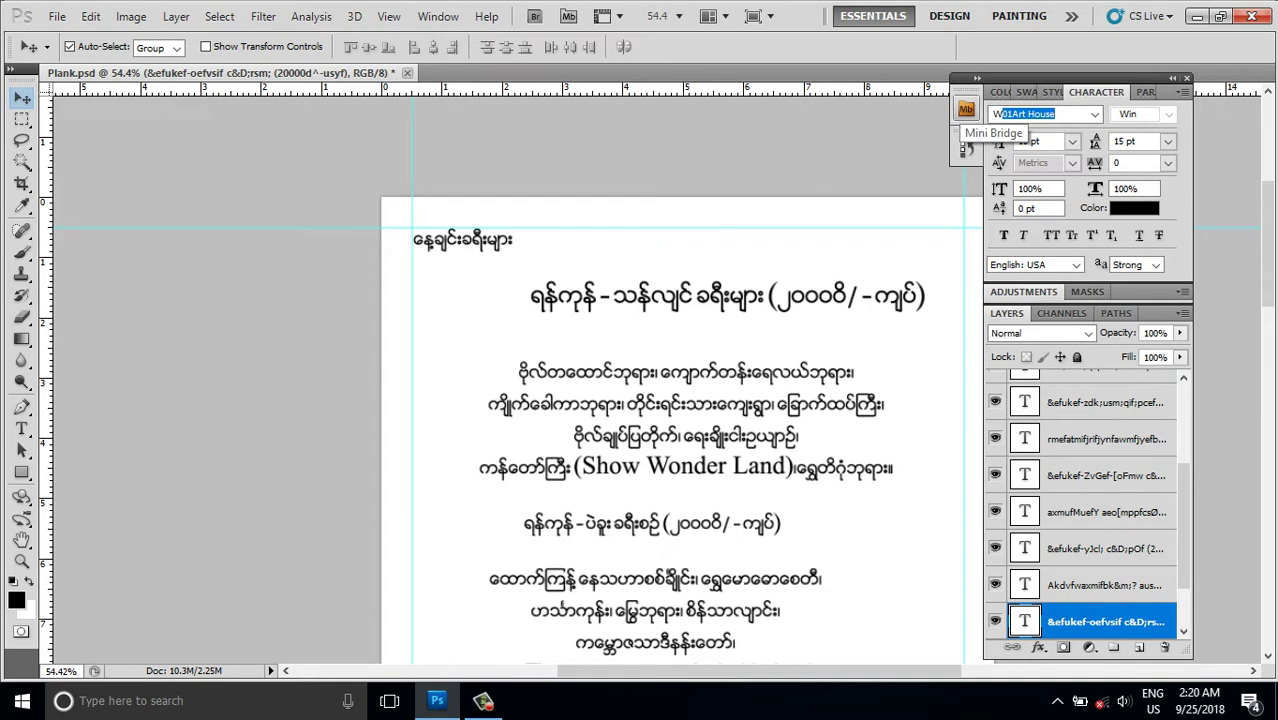
type("W15")
key("Down")
key("Return")
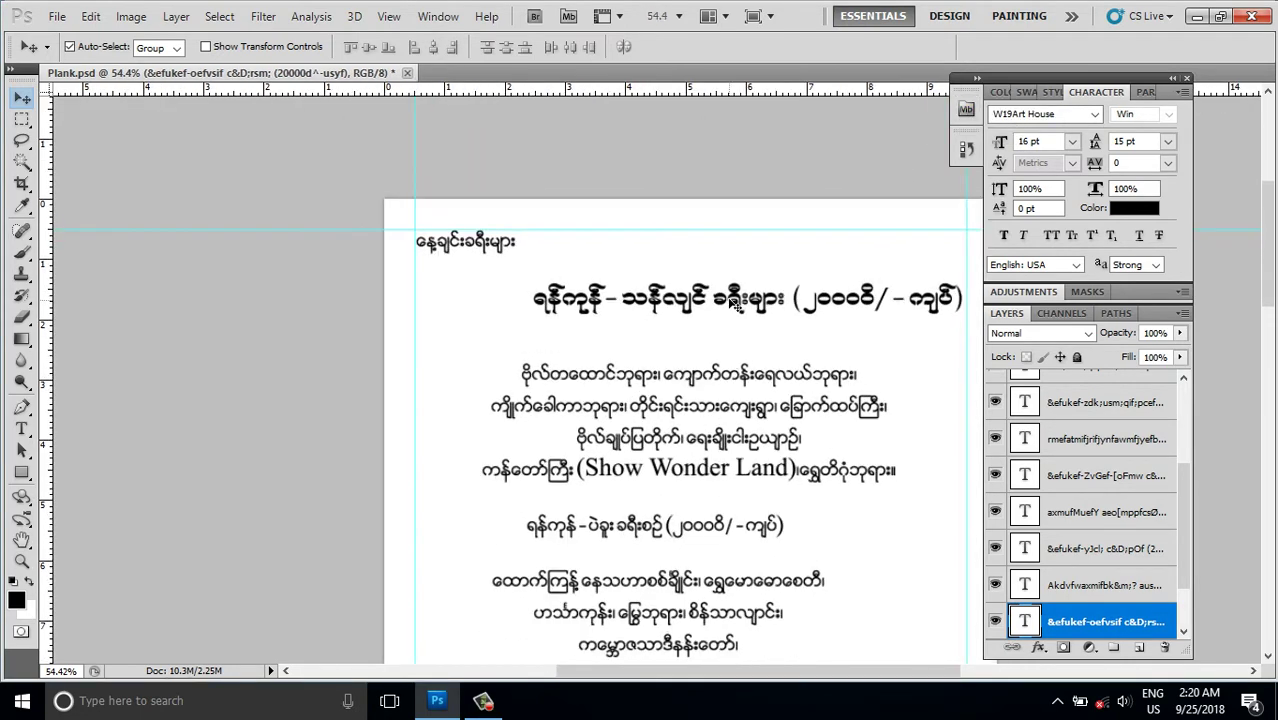
left_click_drag(733, 305, 690, 305)
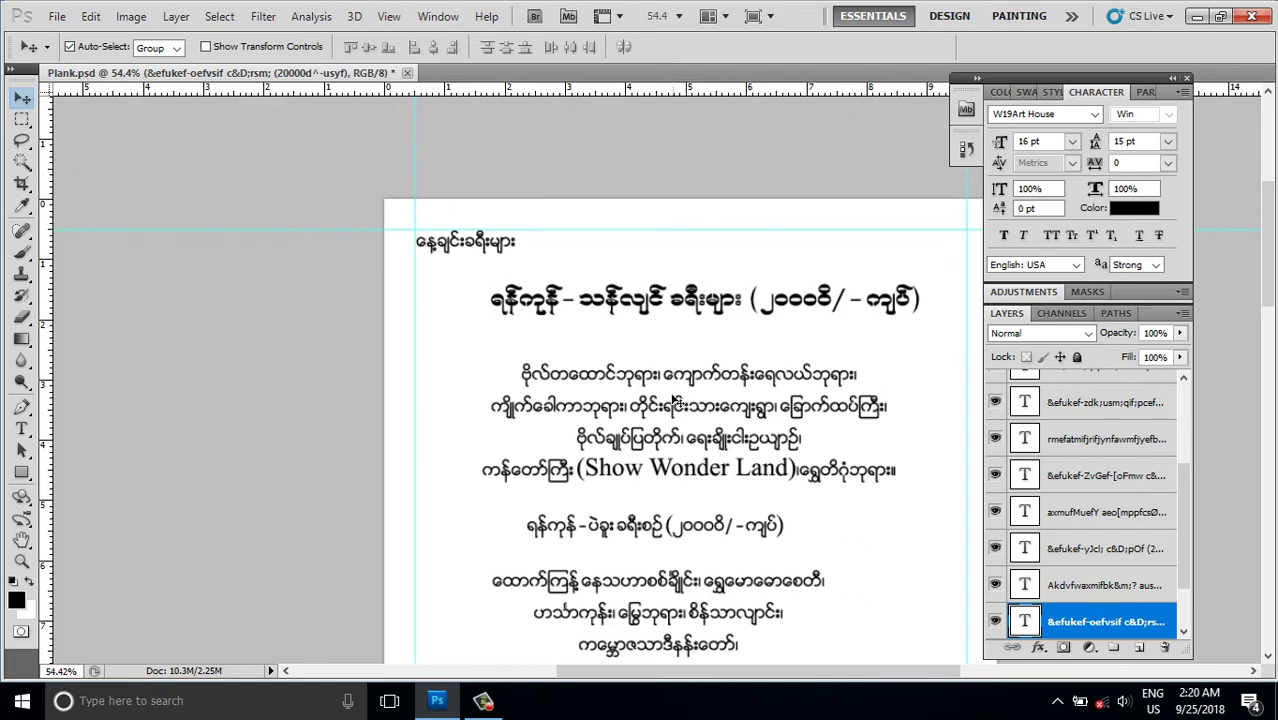
left_click_drag(676, 400, 676, 380)
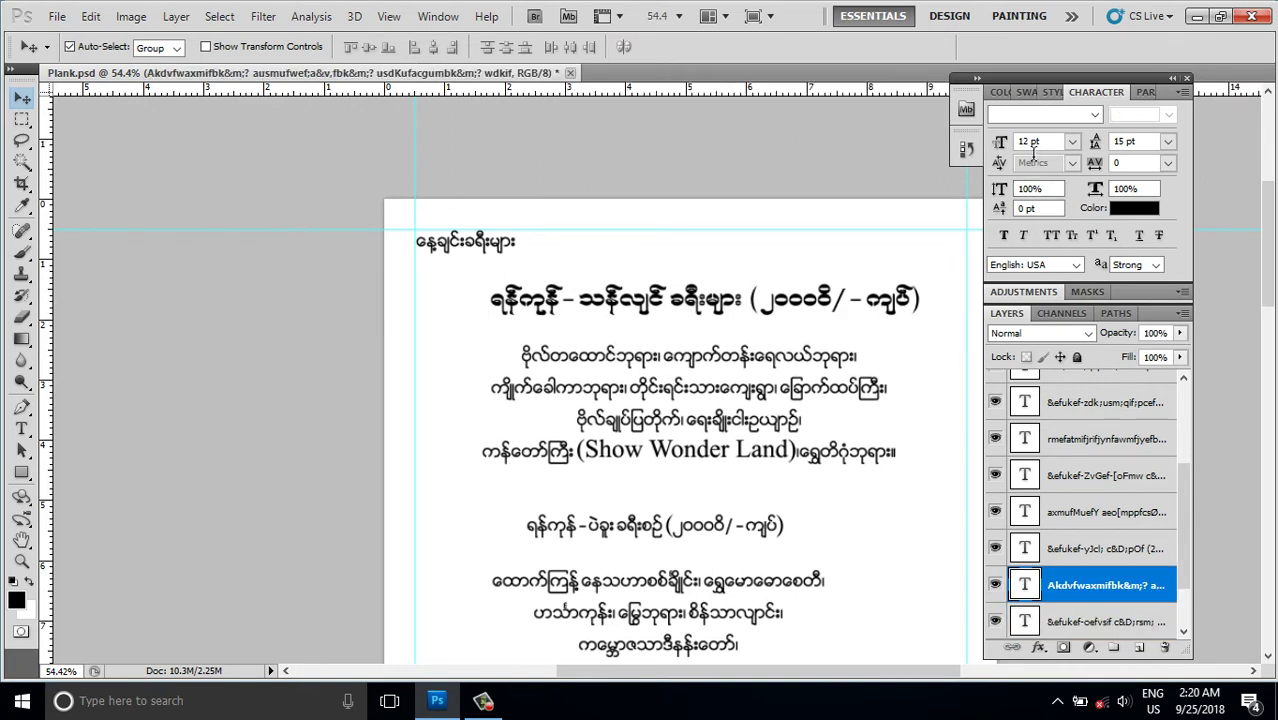
Step: Give the first sights paragraph a 14 pt font size and 18 pt leading
left_click_drag(1055, 145, 1005, 142)
type("1")
scroll(784, 436, "down", 2)
scroll(784, 436, "up", 1)
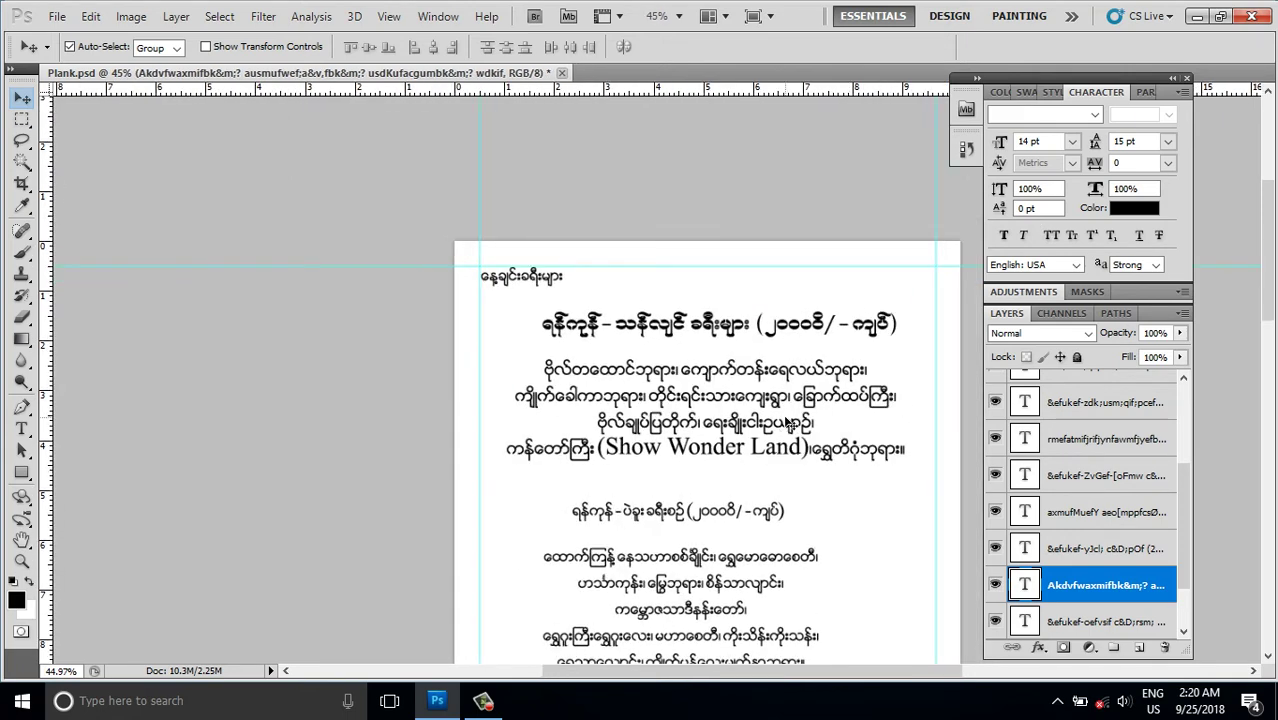
left_click(1143, 143)
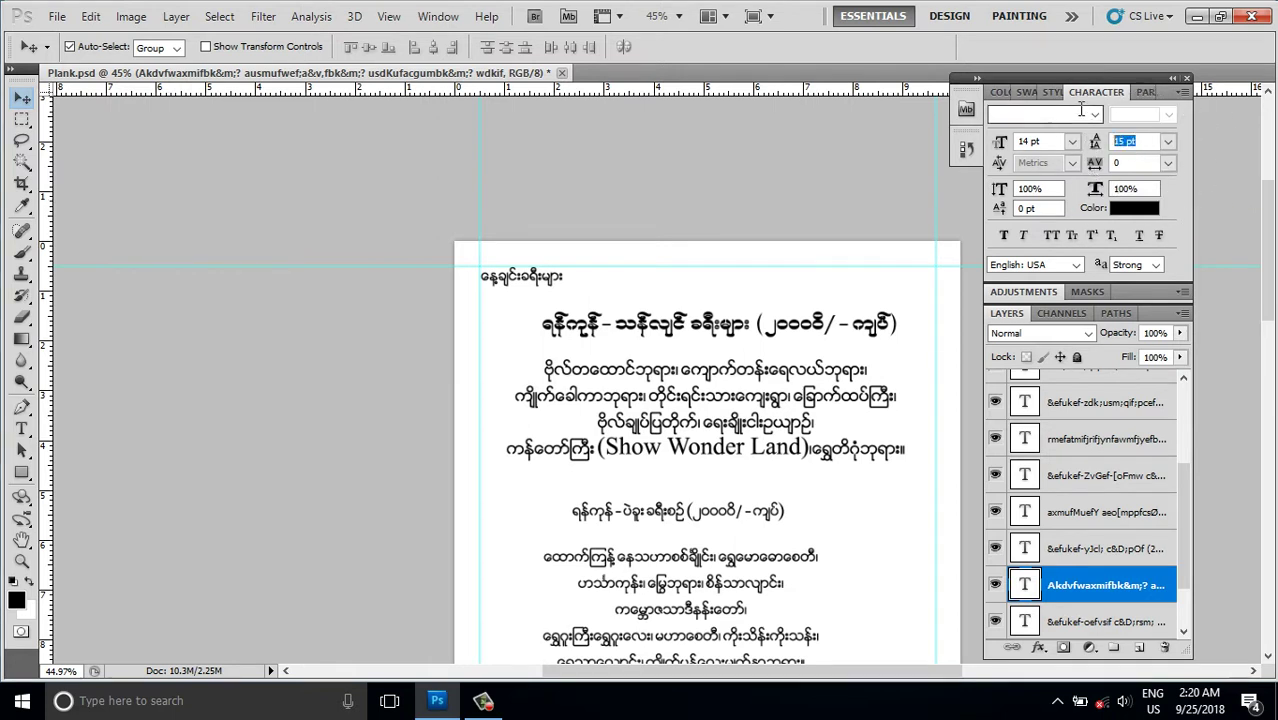
type("18")
key("Return")
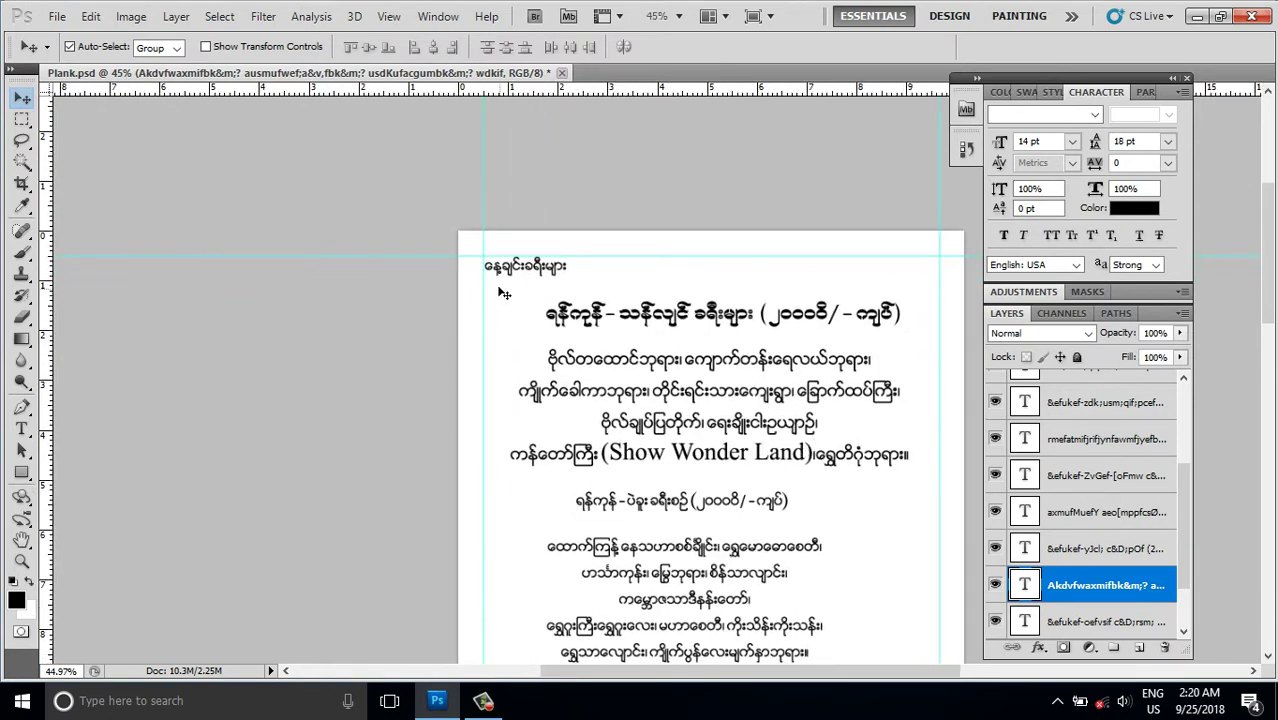
Step: Make the Yangon–Bago heading 16 pt W19Art House and shift its paragraph slightly down
scroll(666, 482, "down", 1)
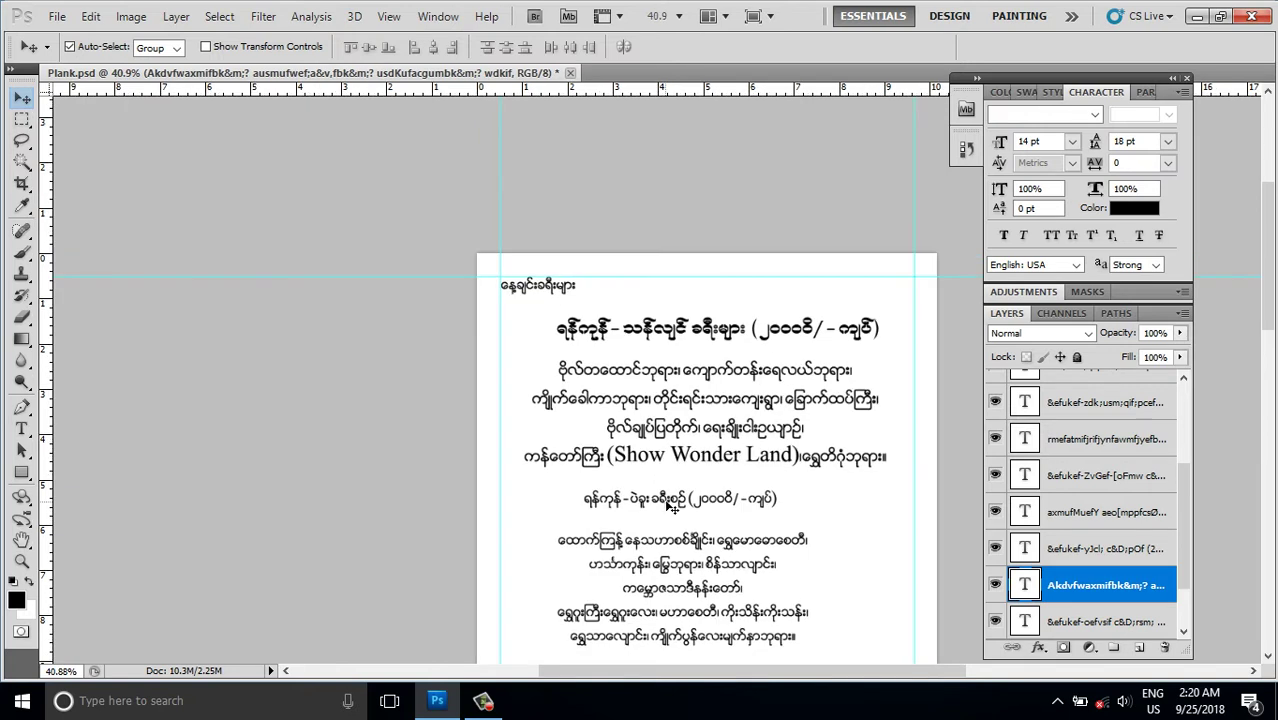
left_click(670, 505)
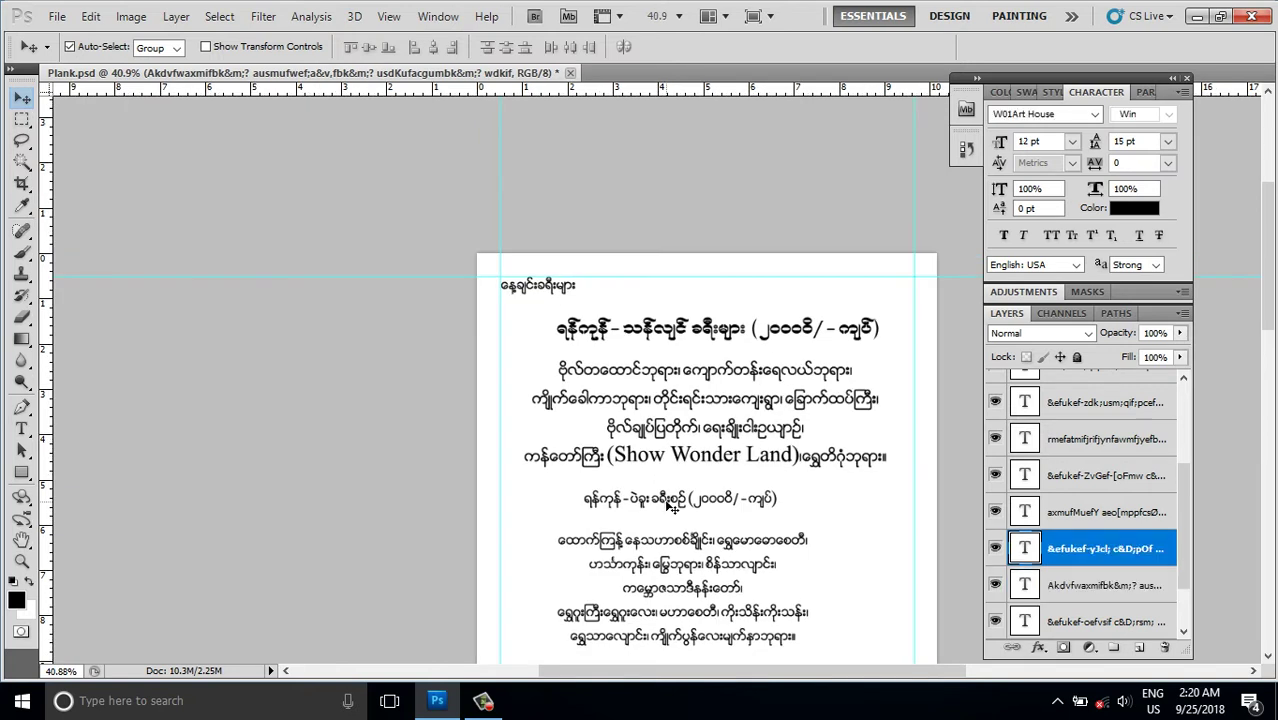
left_click(1035, 141)
type("1")
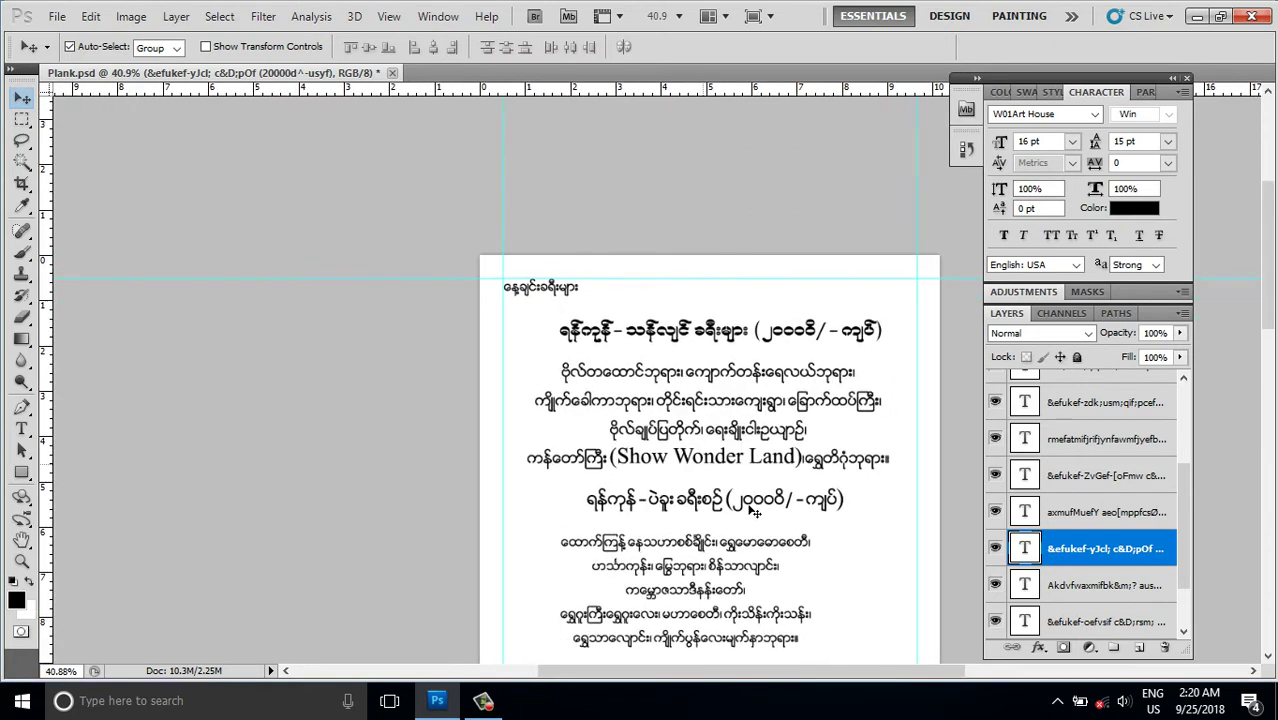
left_click(1060, 113)
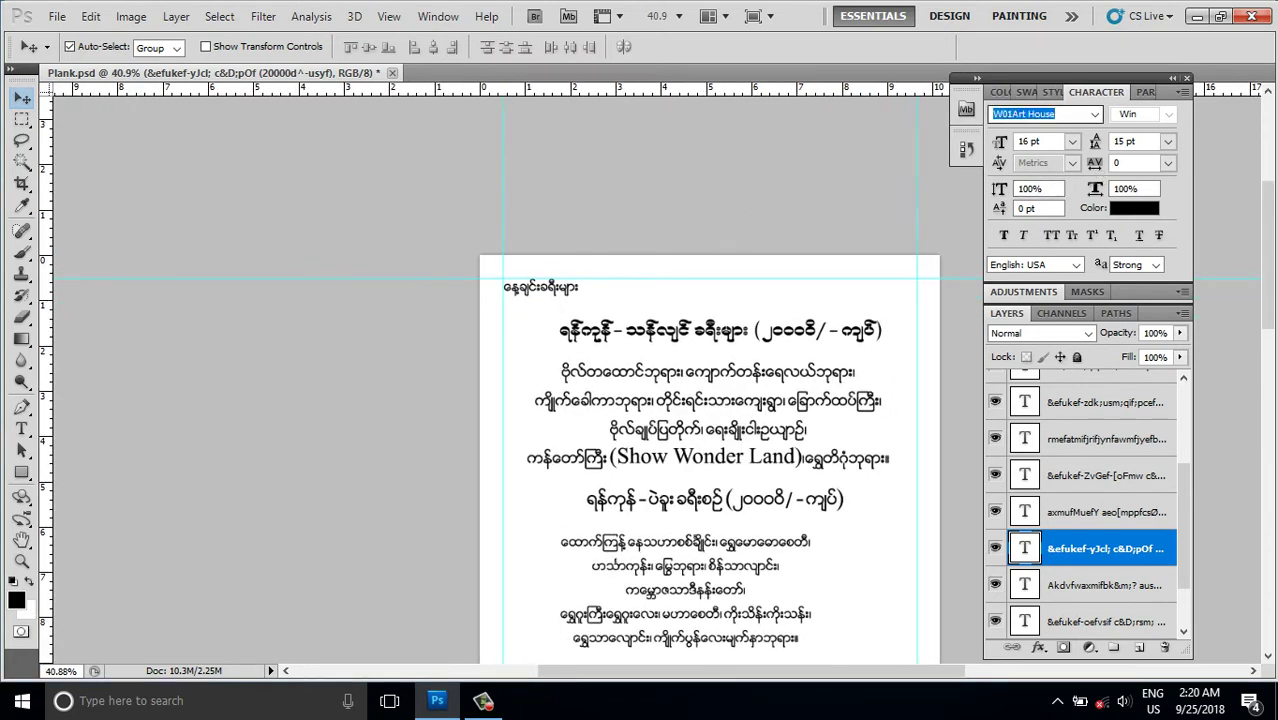
type("W15")
key("Return")
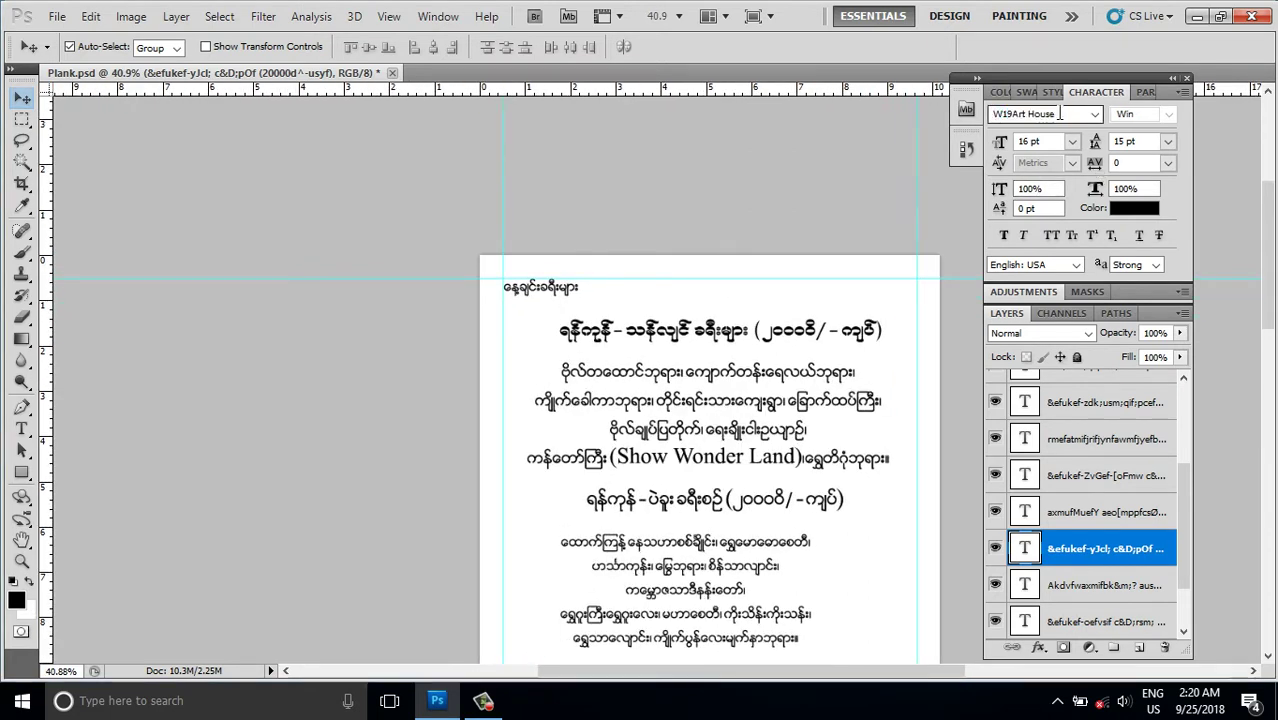
scroll(716, 410, "down", 1)
scroll(716, 412, "up", 1)
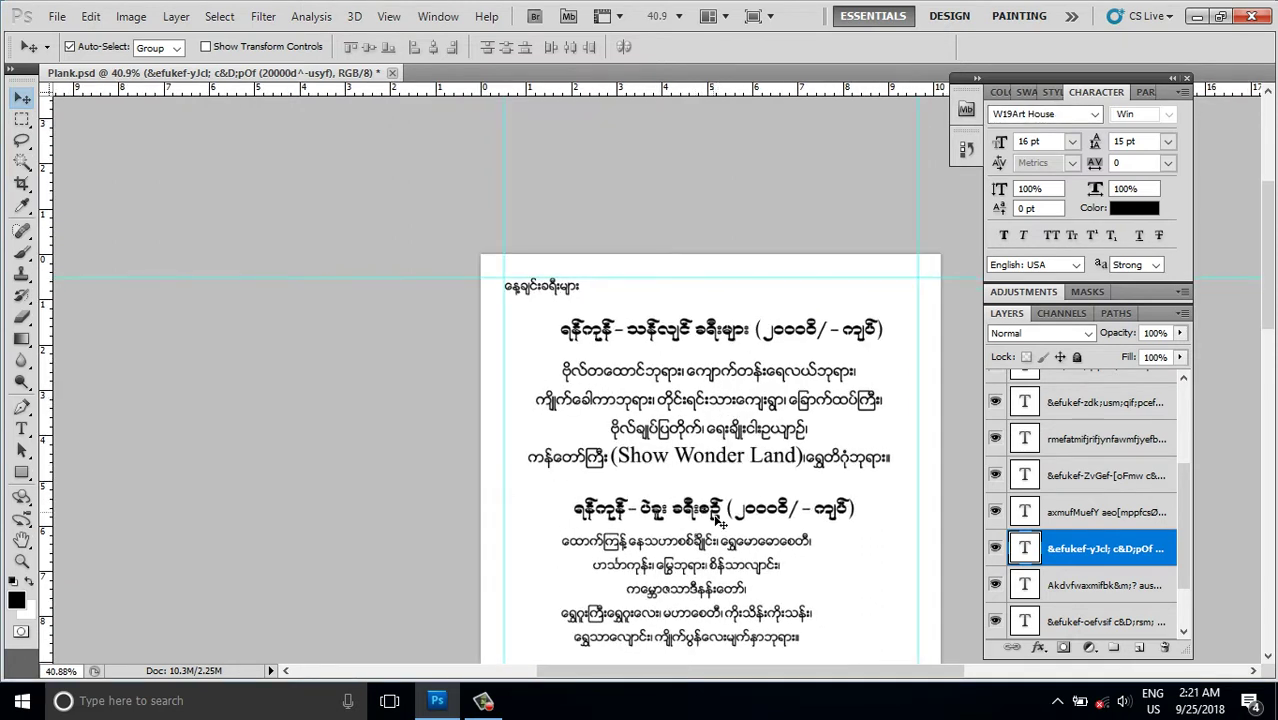
left_click_drag(711, 566, 717, 578)
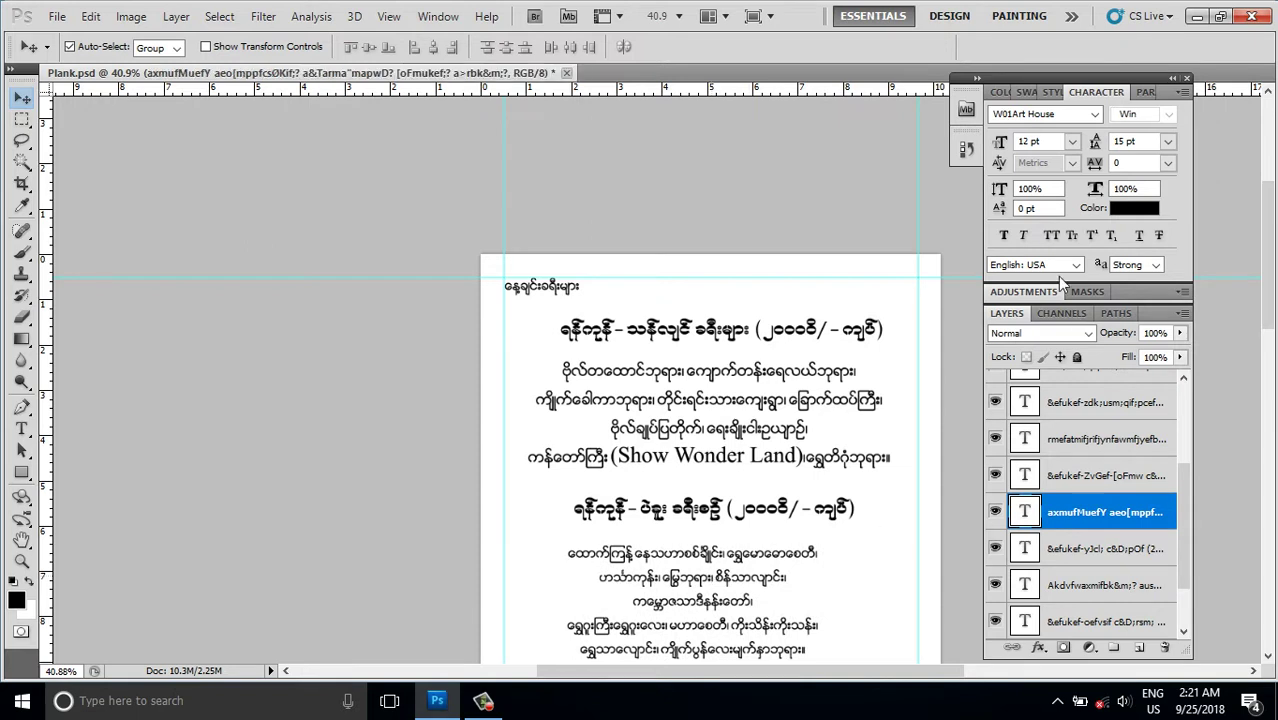
Step: Set the Bago route's sights paragraph to 14 pt with 18 pt leading
left_click(1003, 141)
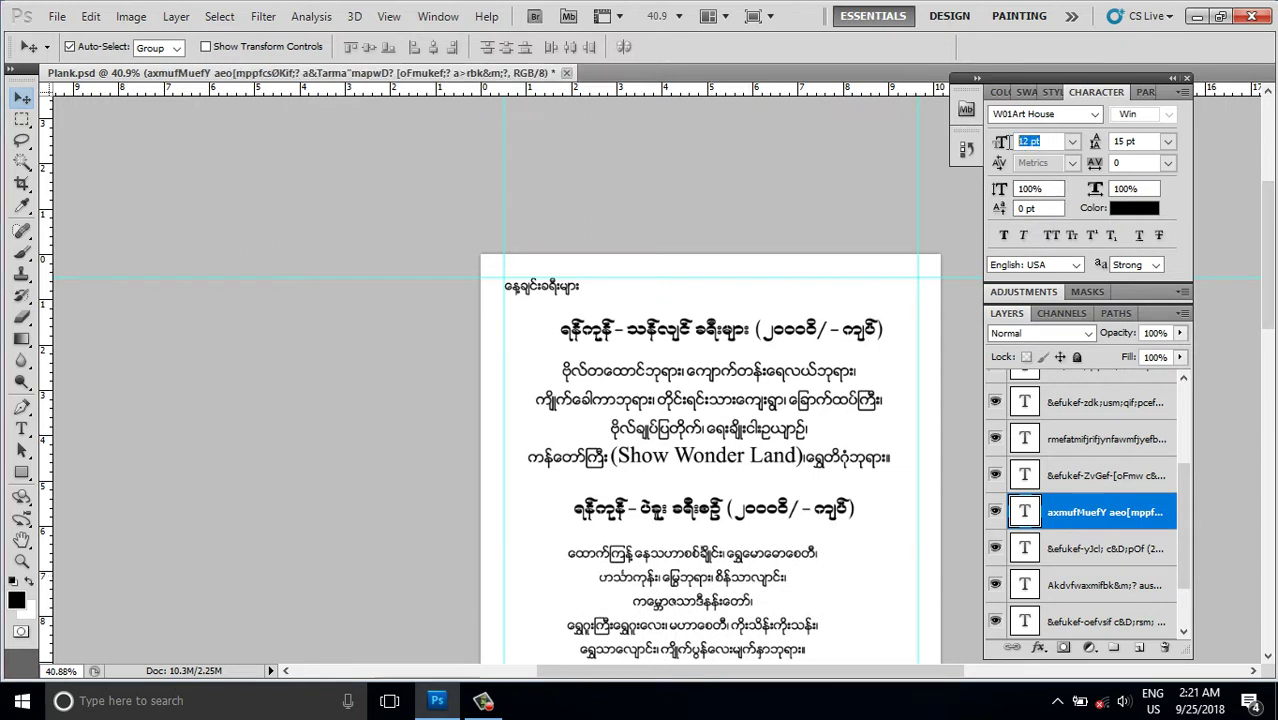
type("14")
key("Return")
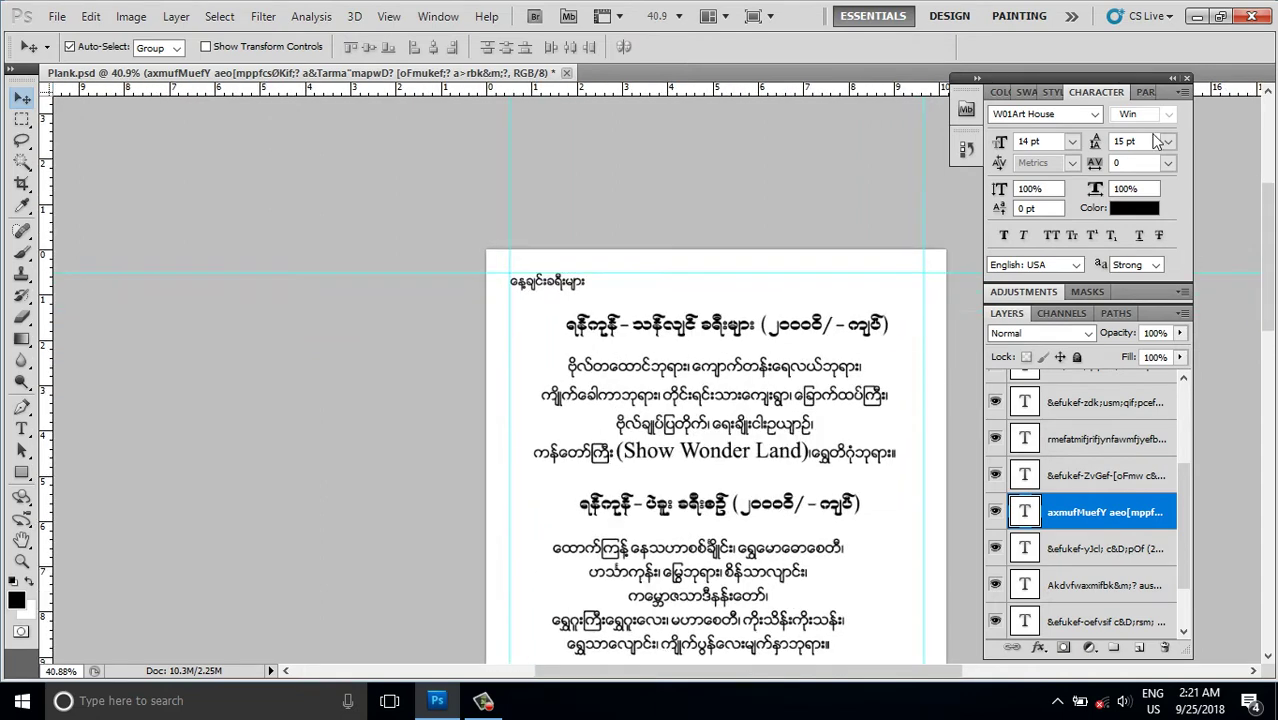
left_click(1102, 141)
type("18")
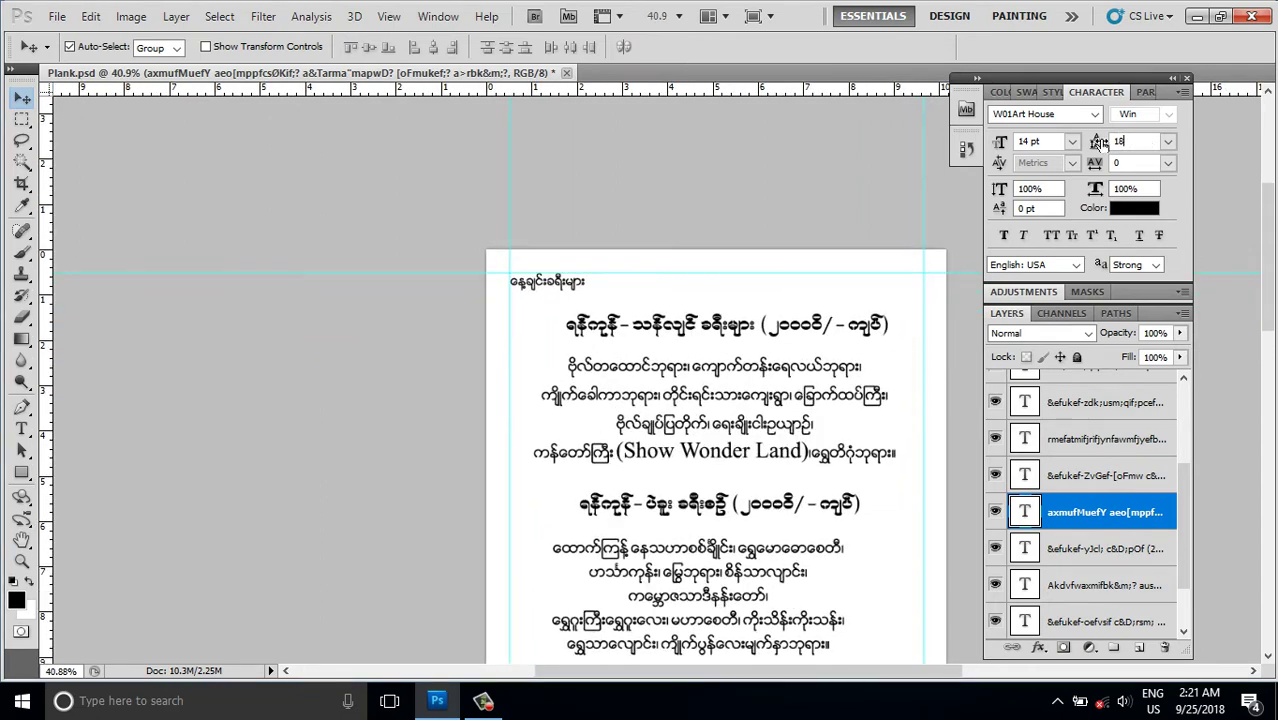
key("Return")
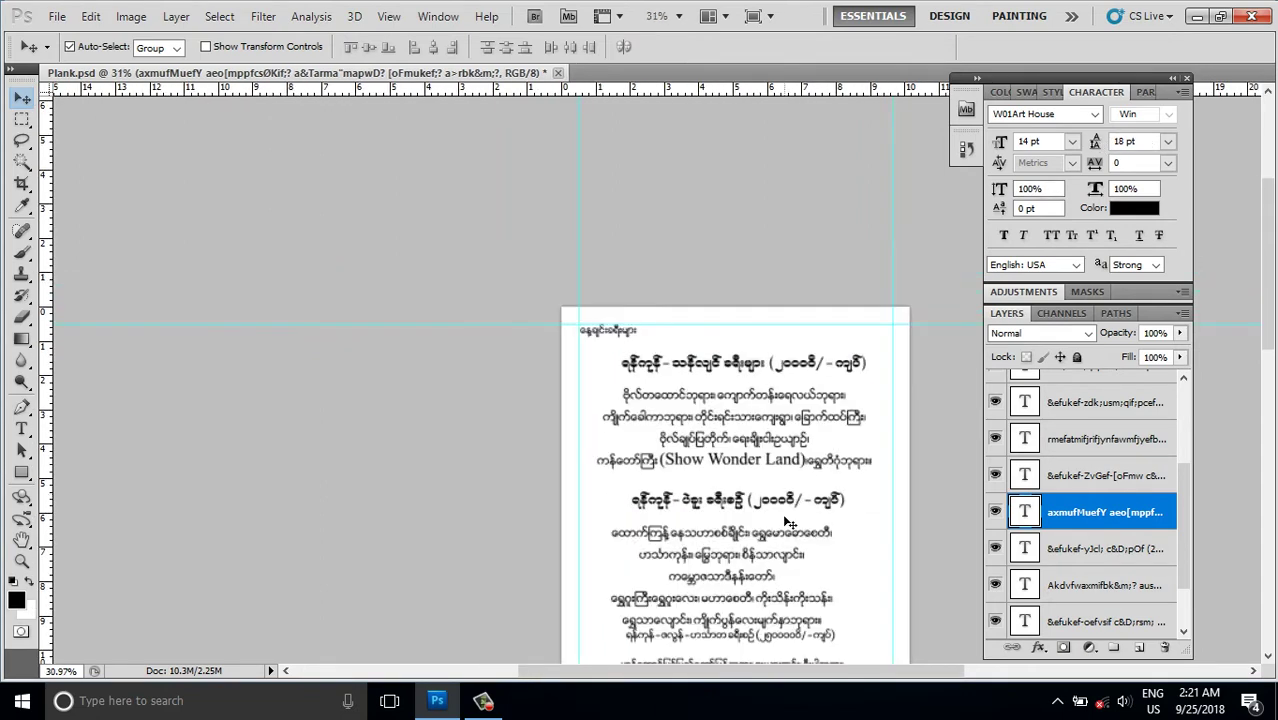
scroll(705, 390, "down", 1)
scroll(705, 390, "down", 2)
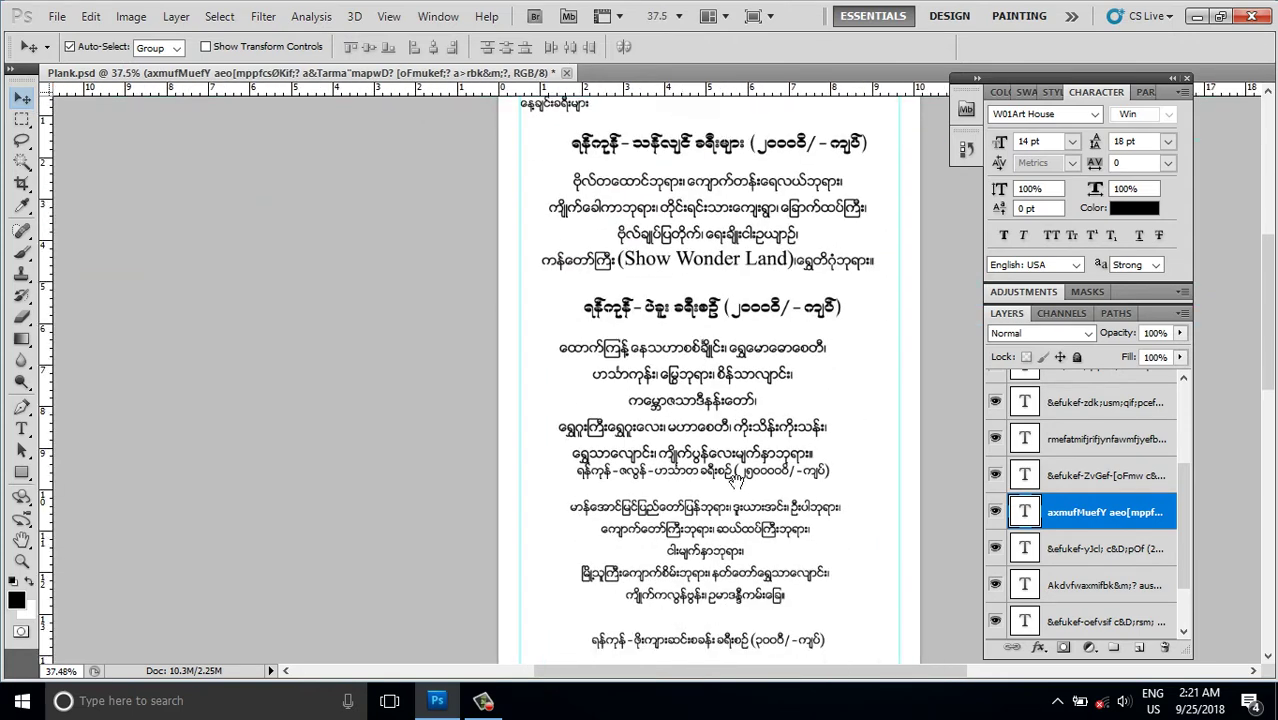
scroll(705, 390, "down", 1)
scroll(528, 374, "up", 1)
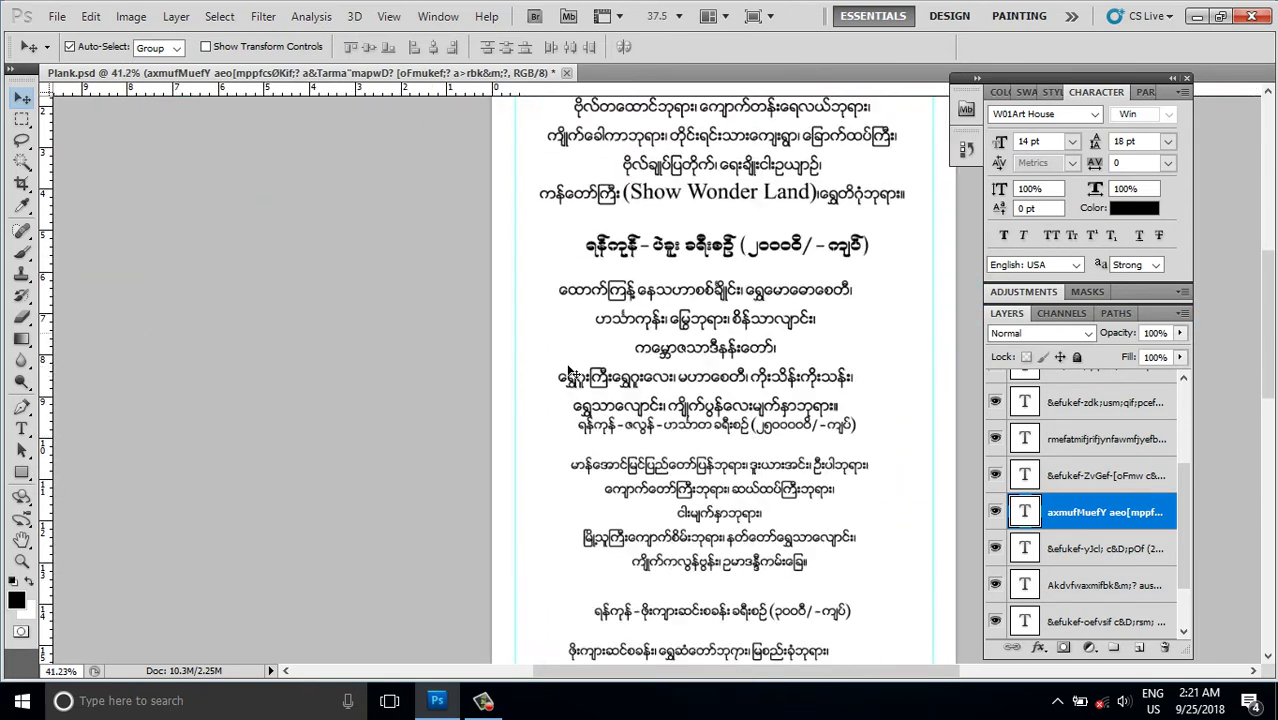
scroll(528, 374, "up", 1)
scroll(670, 370, "up", 1)
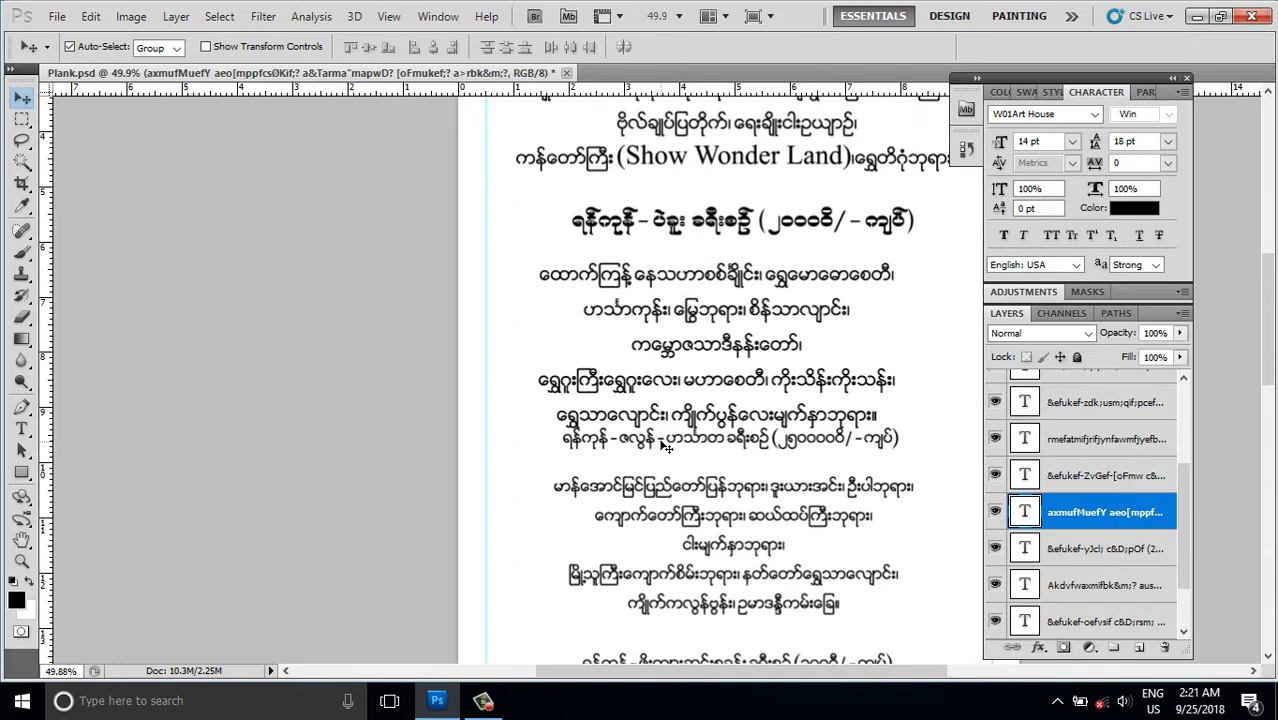
Step: Nudge the Bago heading, its paragraph and the Zalun heading to even out spacing
left_click_drag(672, 444, 672, 456)
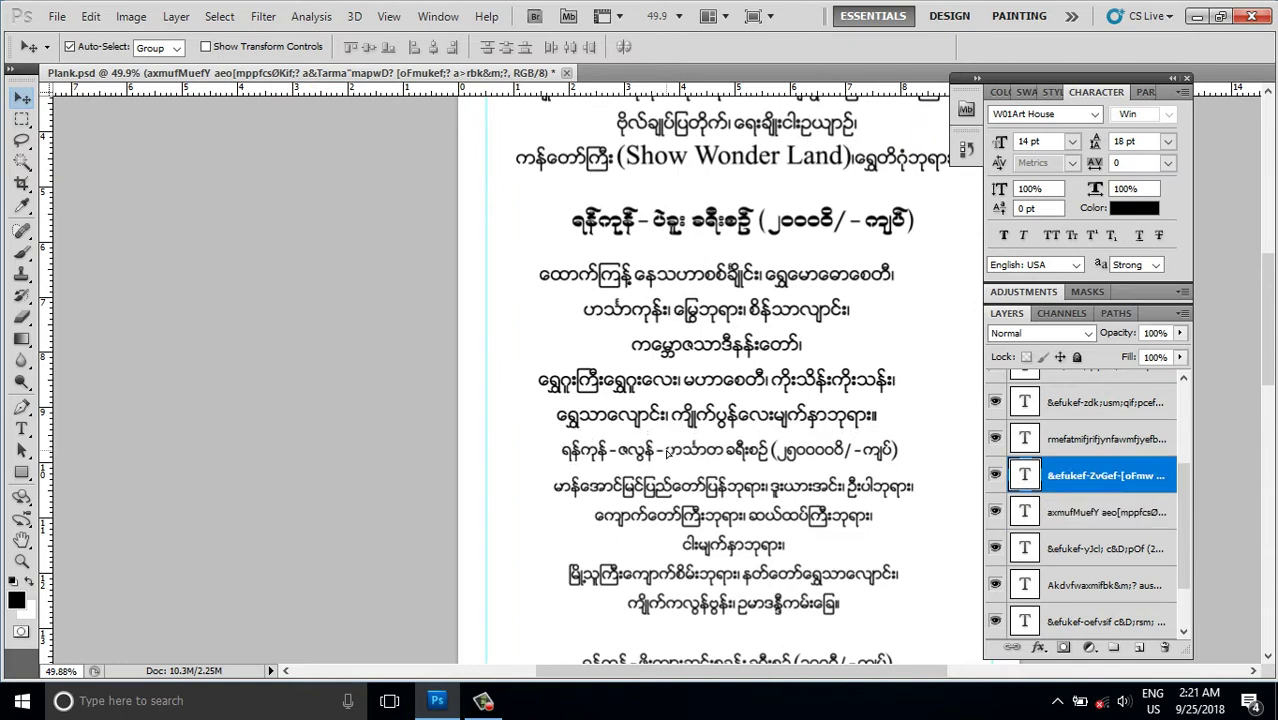
left_click_drag(698, 345, 700, 335)
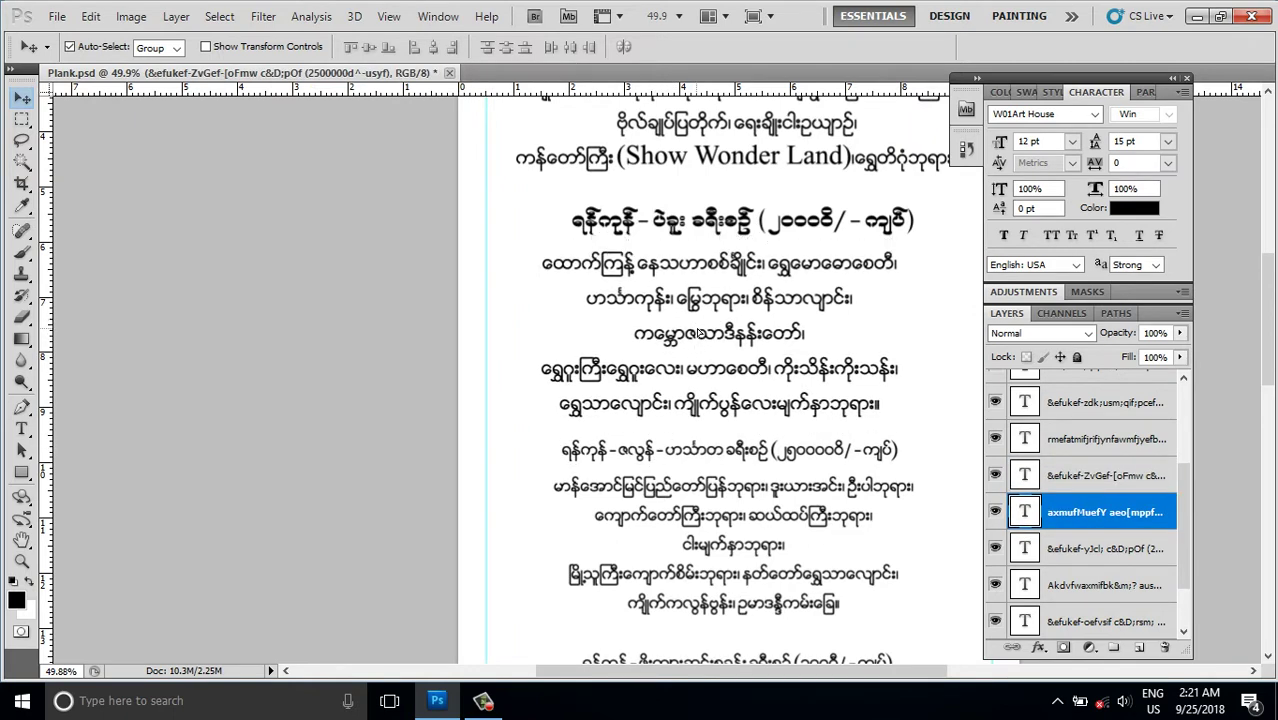
left_click_drag(704, 228, 704, 216)
left_click_drag(702, 300, 702, 290)
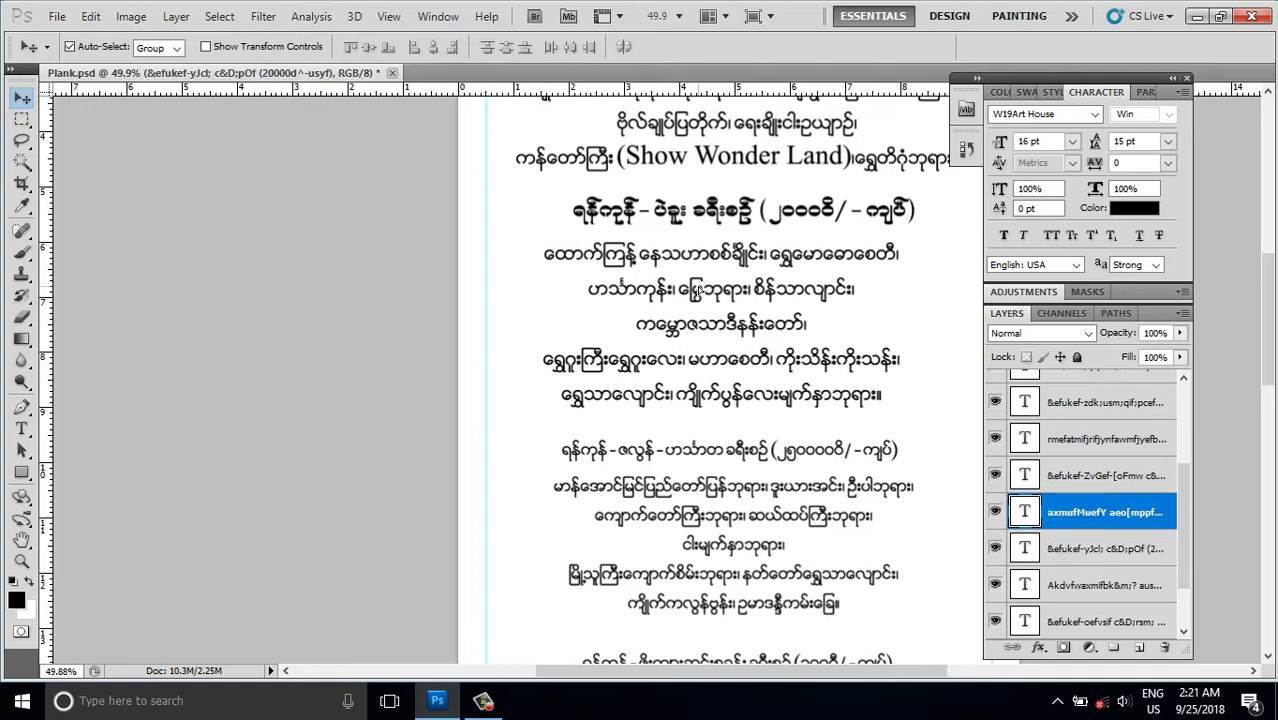
left_click_drag(676, 449, 676, 440)
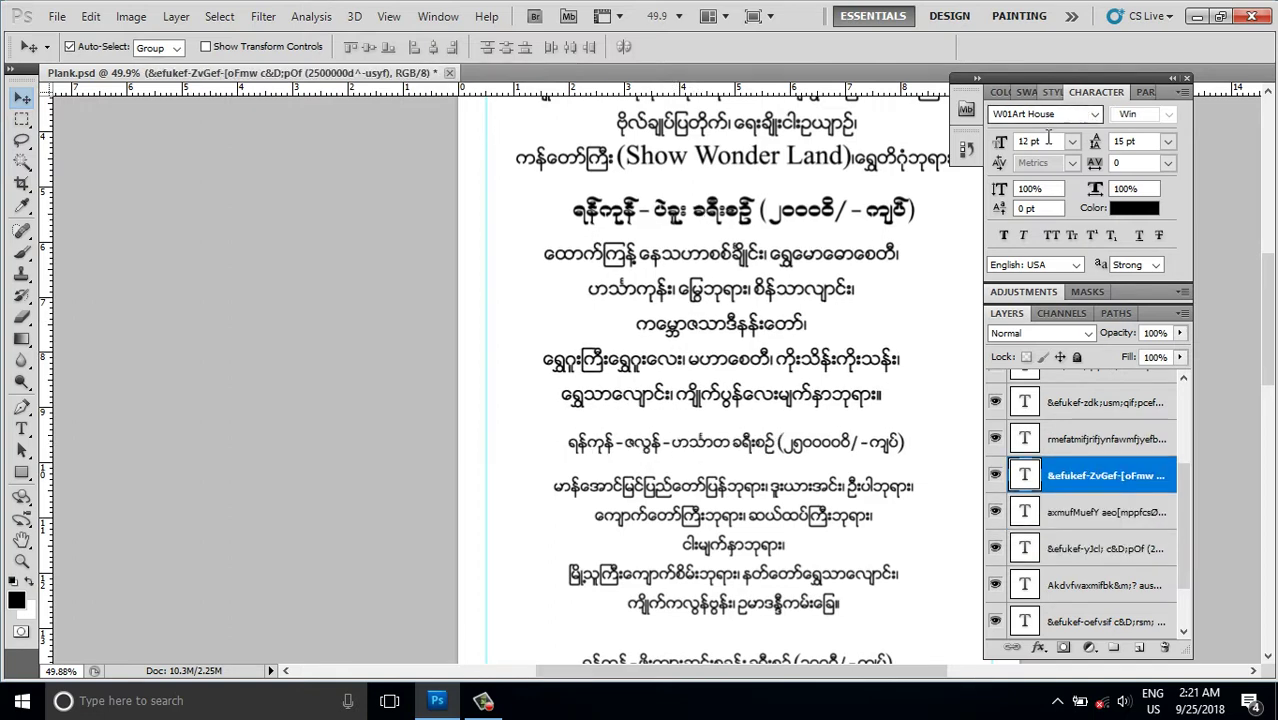
Step: Make the Zalun–Hinthada heading 16 pt W19Art House and centre it under the lines above
type("16")
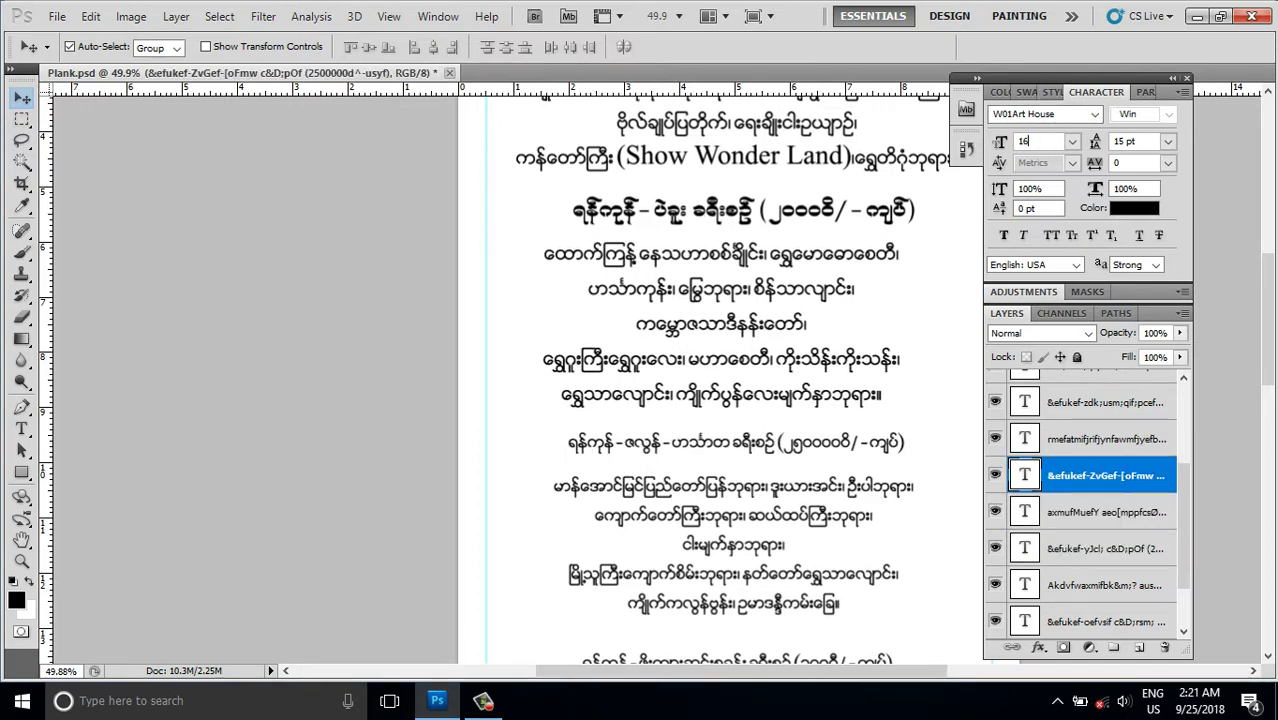
key("Return")
scroll(522, 437, "down", 2)
scroll(614, 460, "up", 1)
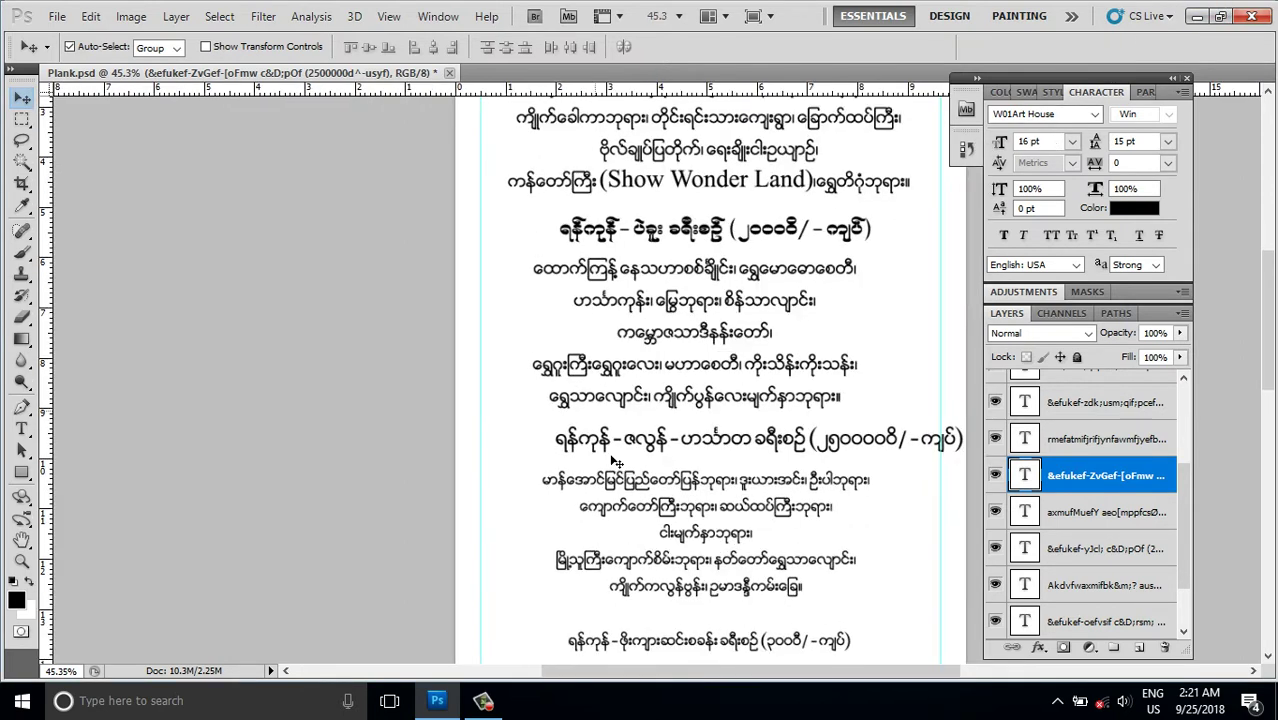
left_click(1064, 114)
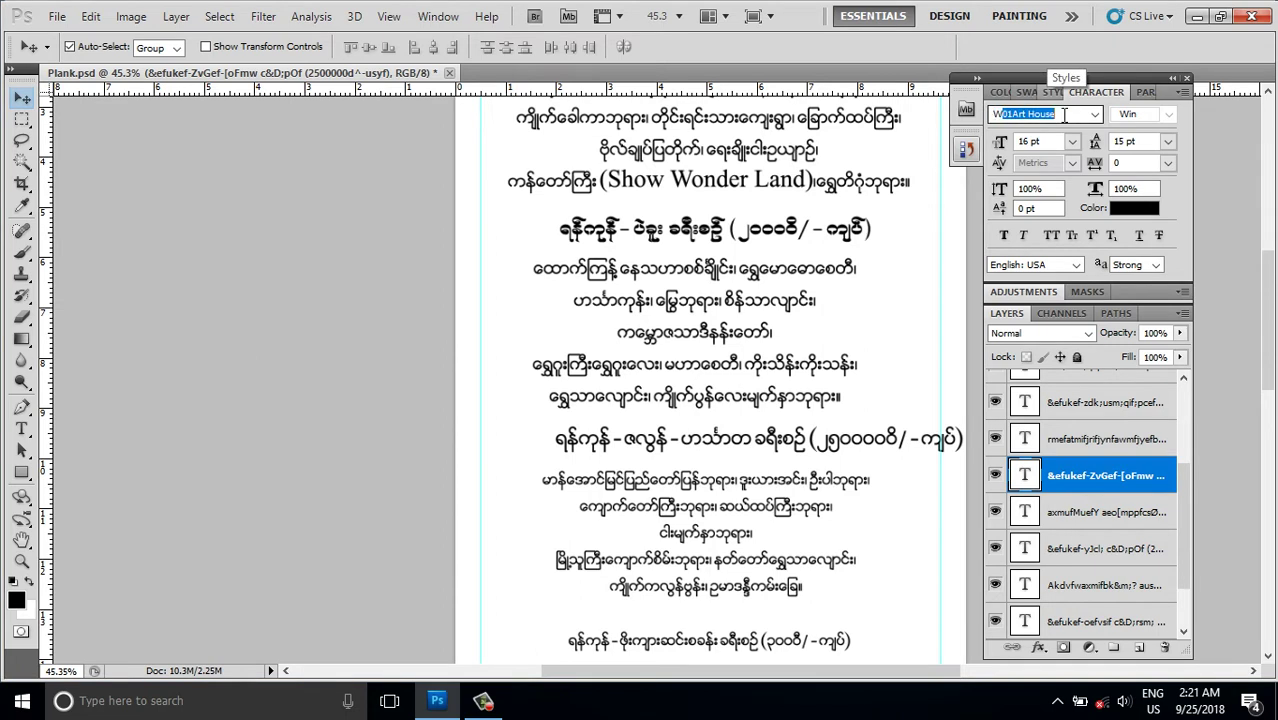
type("W159")
key("Return")
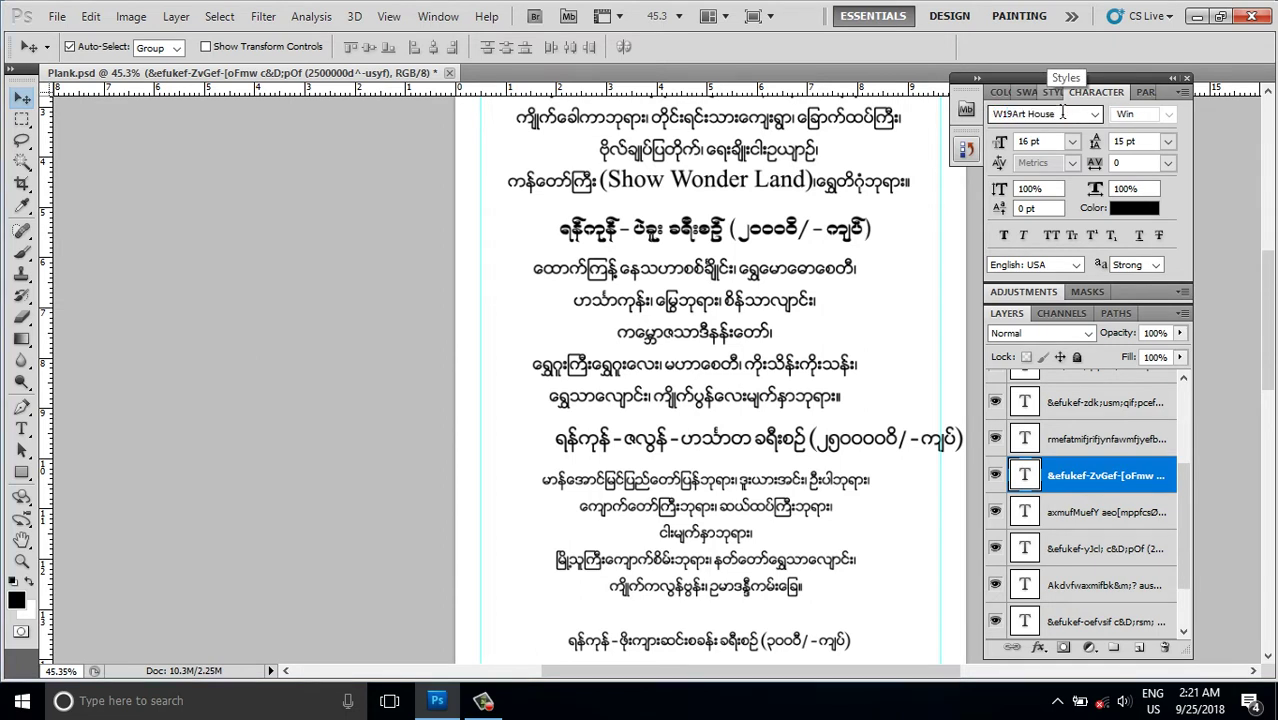
scroll(642, 457, "down", 1)
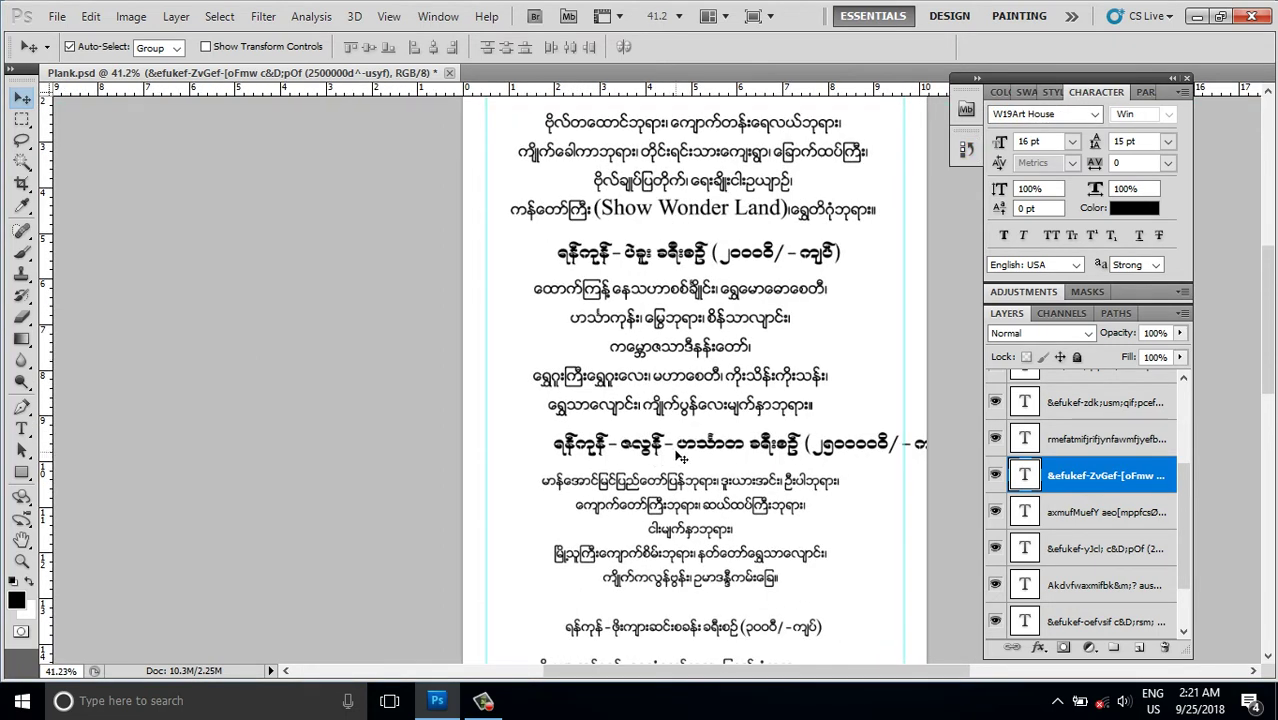
left_click_drag(642, 457, 615, 455)
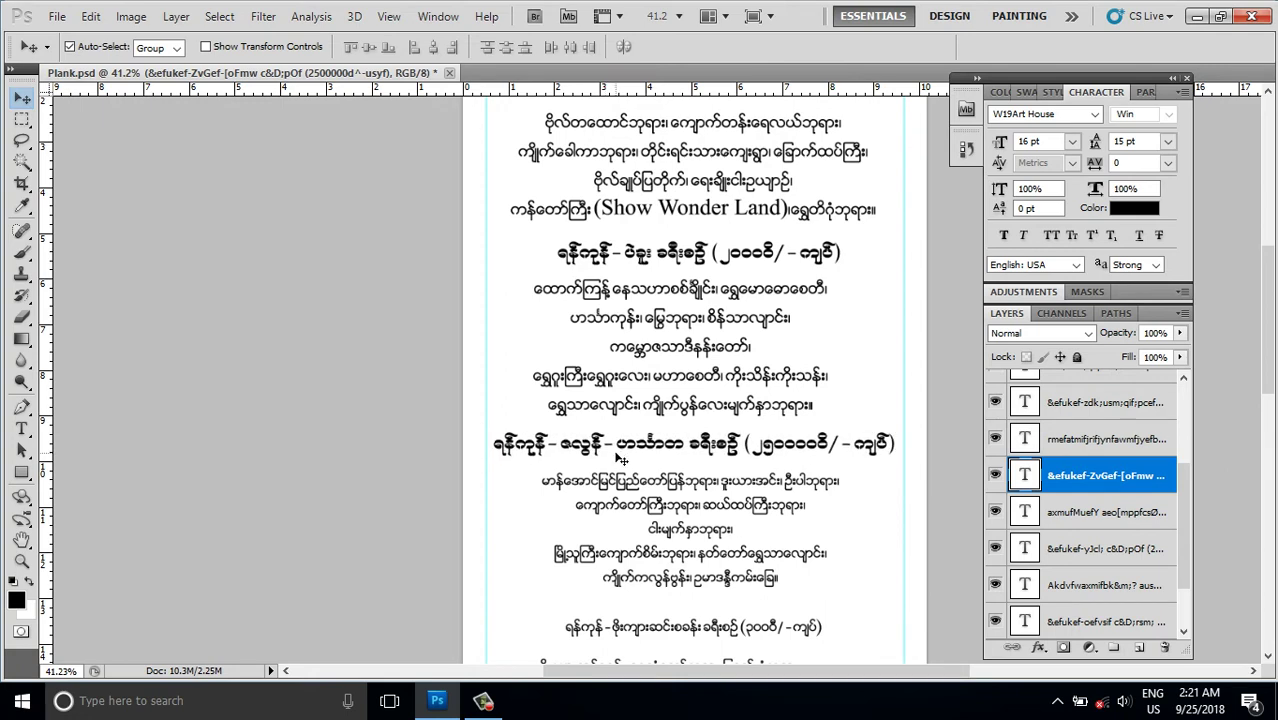
mouse_move(655, 493)
left_mouse_down()
mouse_move(637, 357)
mouse_move(651, 359)
left_mouse_up()
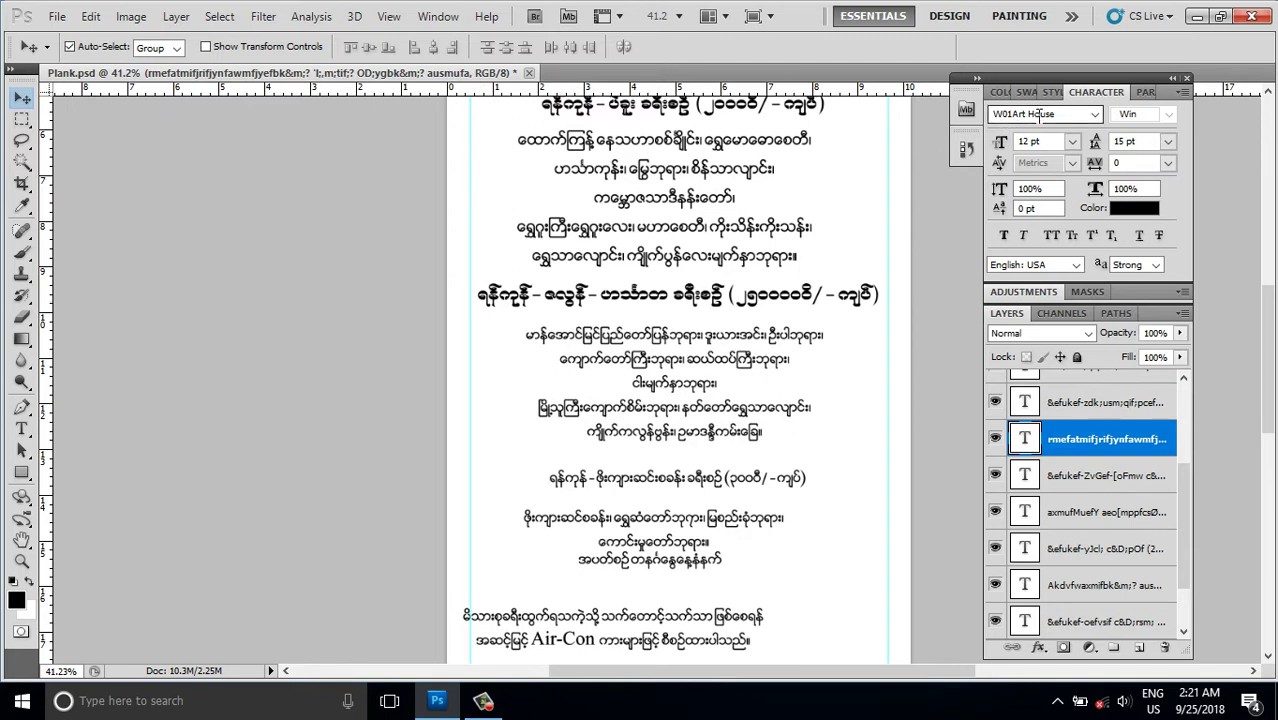
Step: Enlarge the first sight list to 14 pt and start changing its line spacing
left_click(1002, 147)
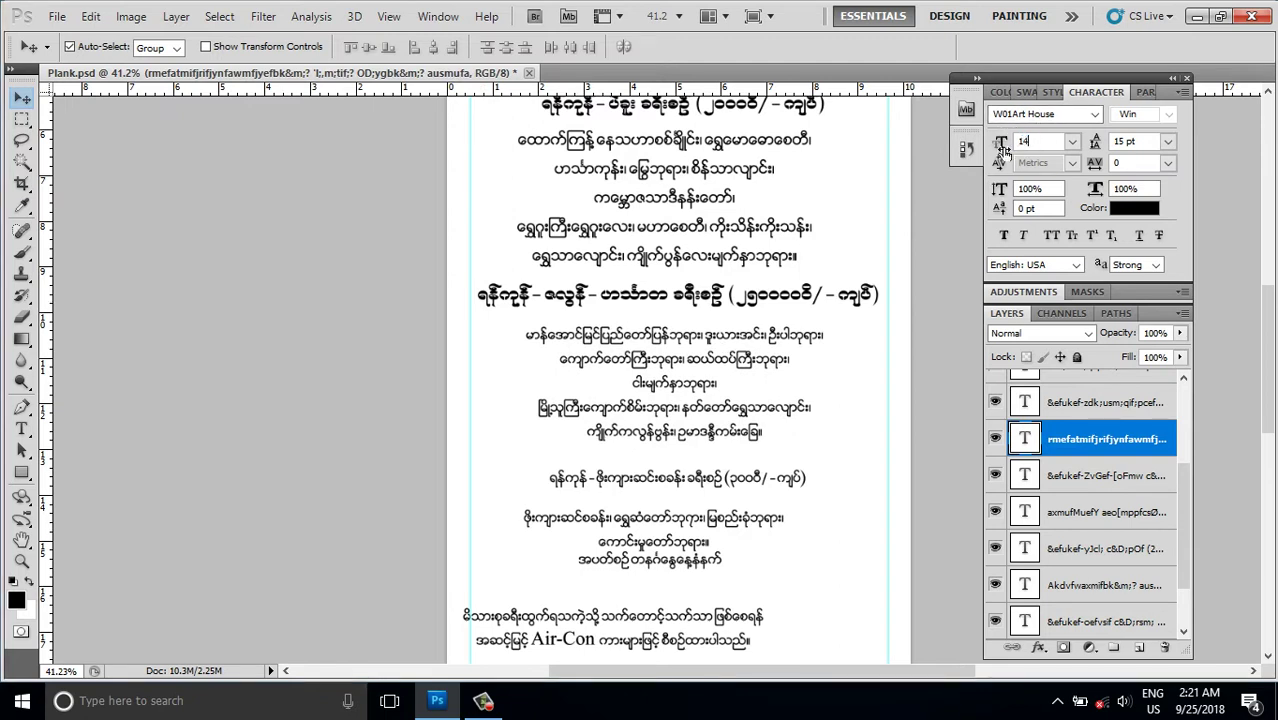
left_click_drag(1002, 147, 1003, 150)
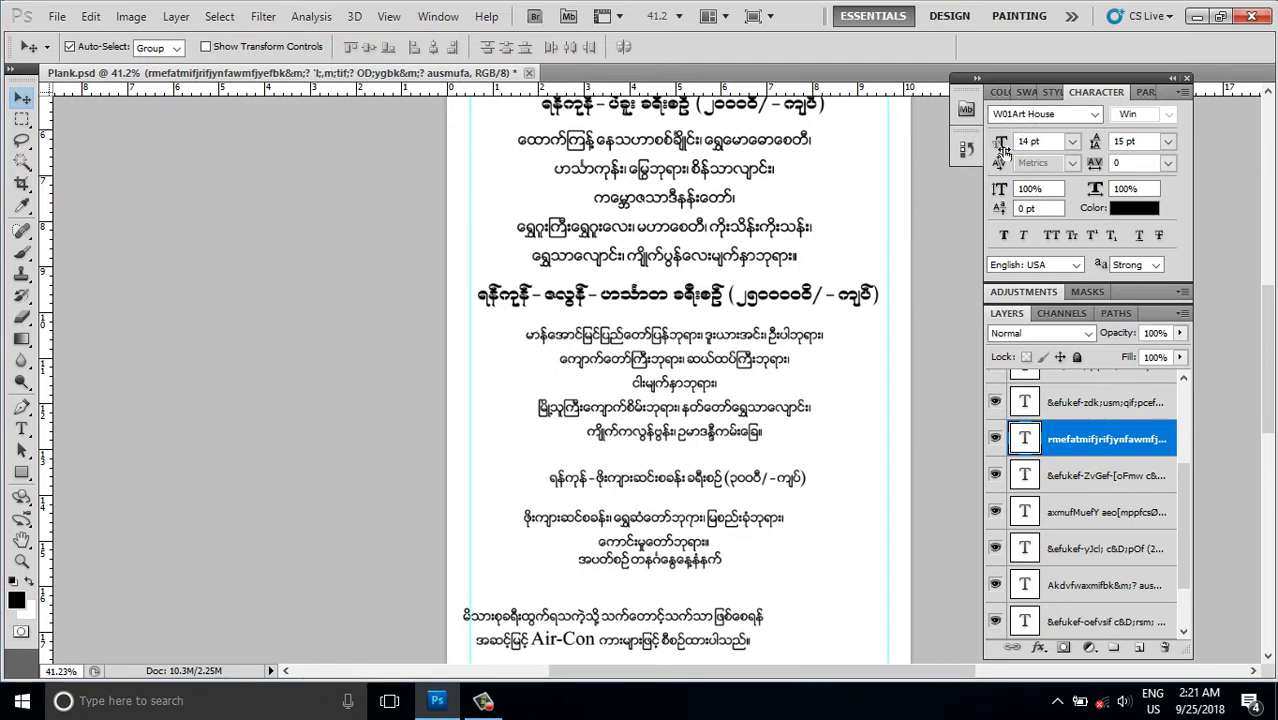
left_click(1125, 141)
type("1")
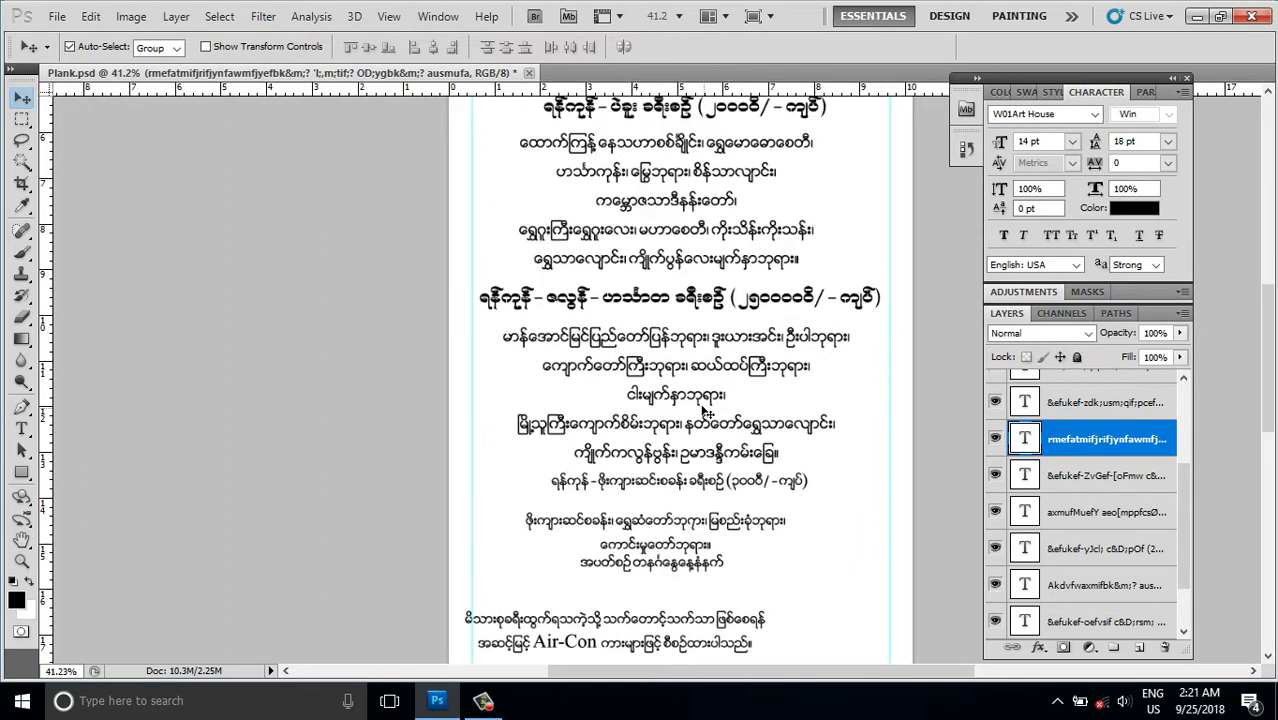
Step: Lower the next heading, make it 16 pt W19Art House, and centre it
left_click_drag(660, 485, 640, 497)
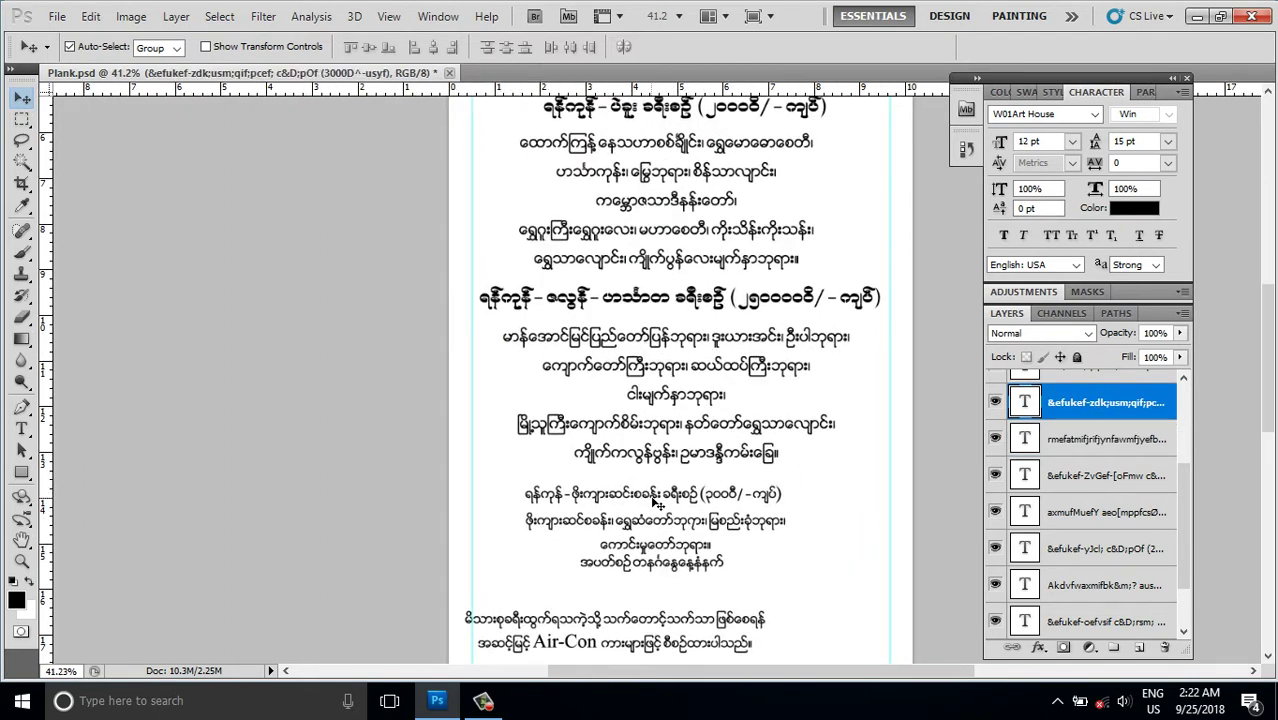
left_click(1001, 146)
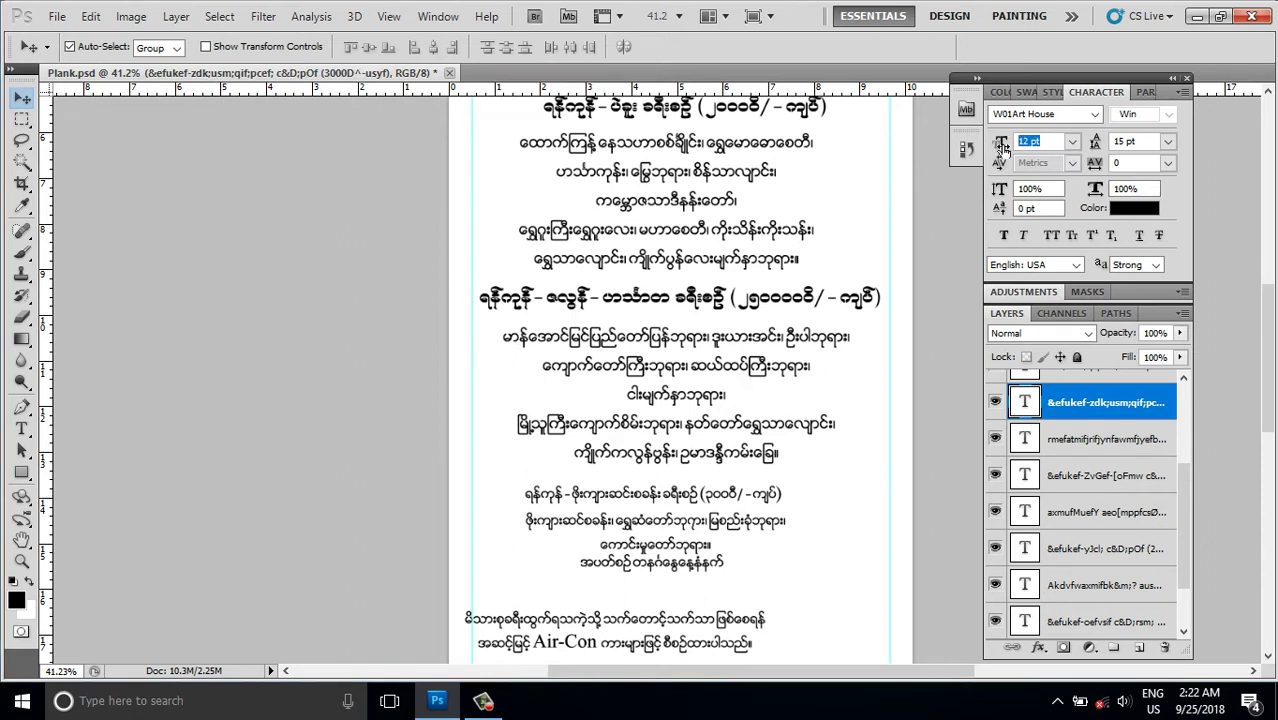
left_click_drag(1001, 146, 1012, 148)
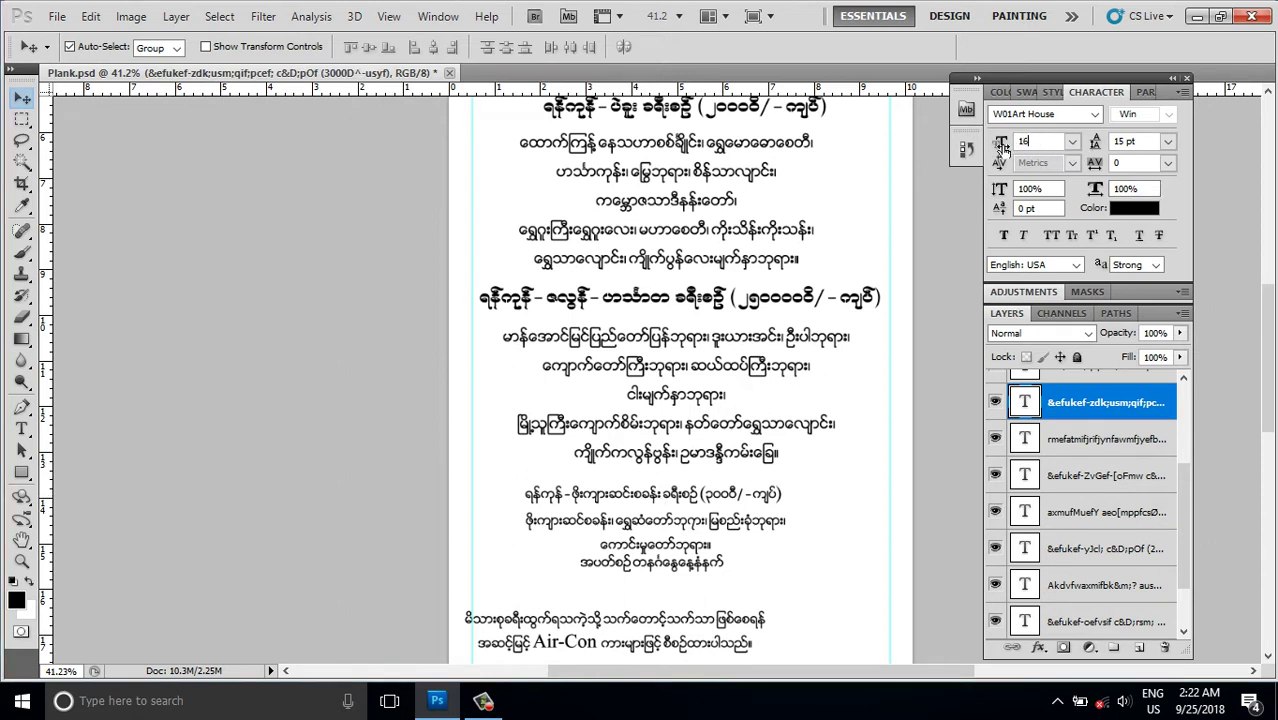
left_click(1056, 114)
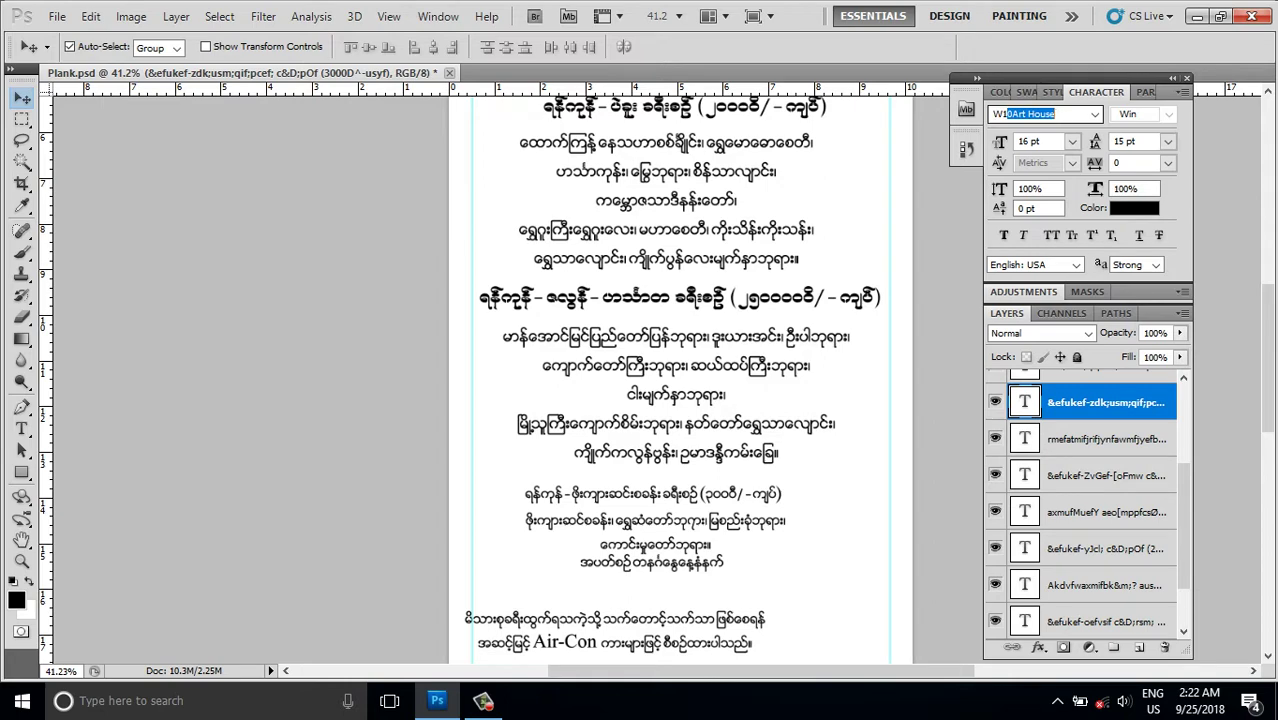
type("9Art House")
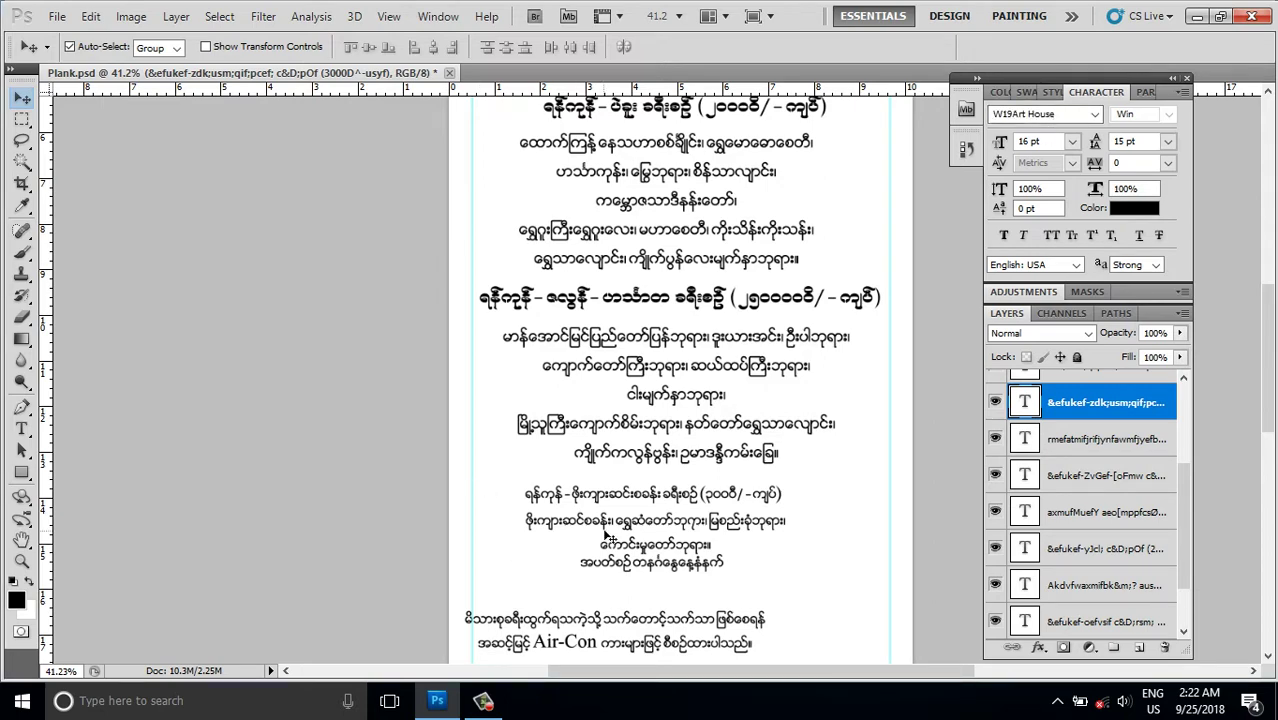
mouse_move(653, 504)
left_mouse_down()
mouse_move(607, 500)
mouse_move(638, 538)
left_mouse_up()
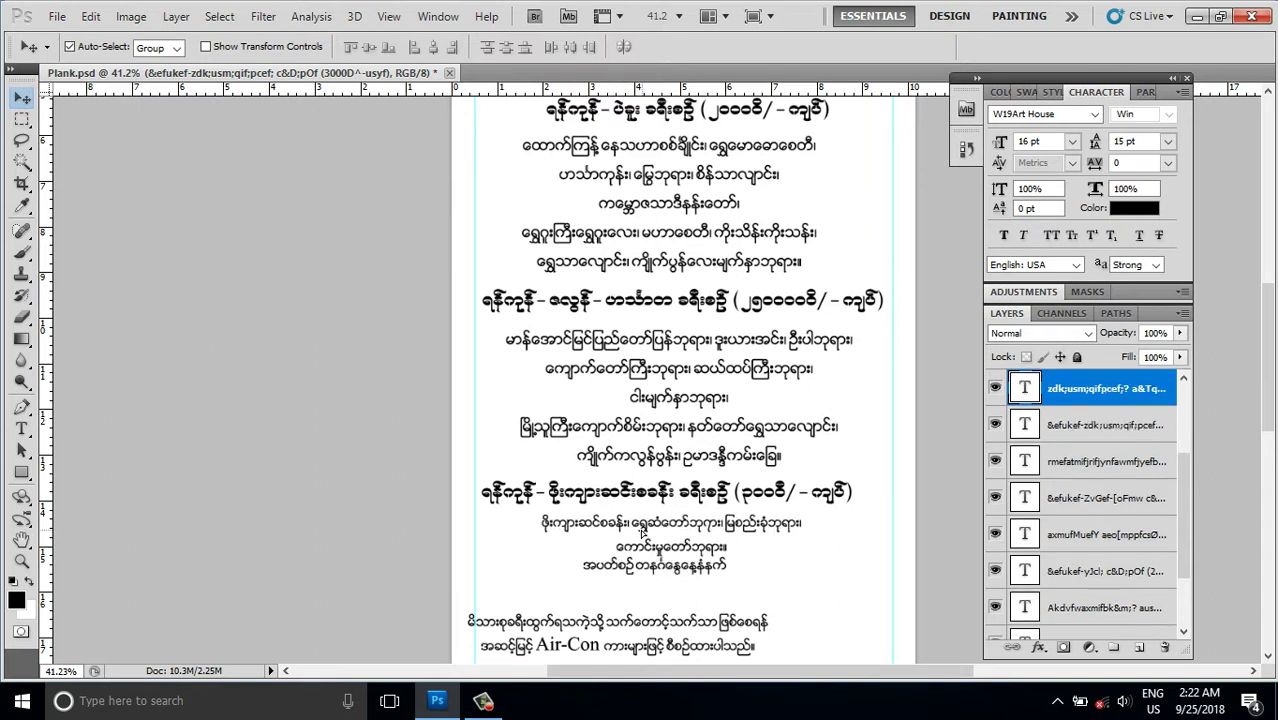
Step: Set the third sight list to 14 pt with 18 pt leading and lower the Sunday-morning line
left_click(1048, 143)
type("14")
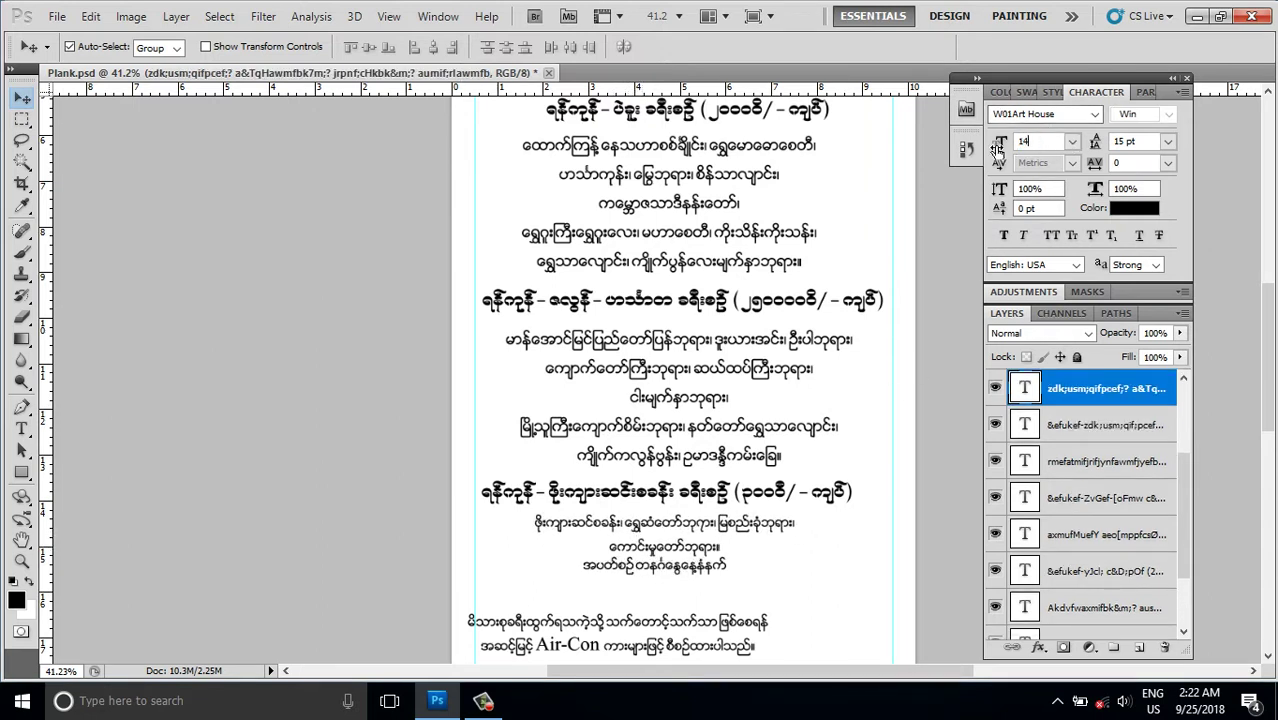
key("Return")
scroll(806, 441, "down", 2)
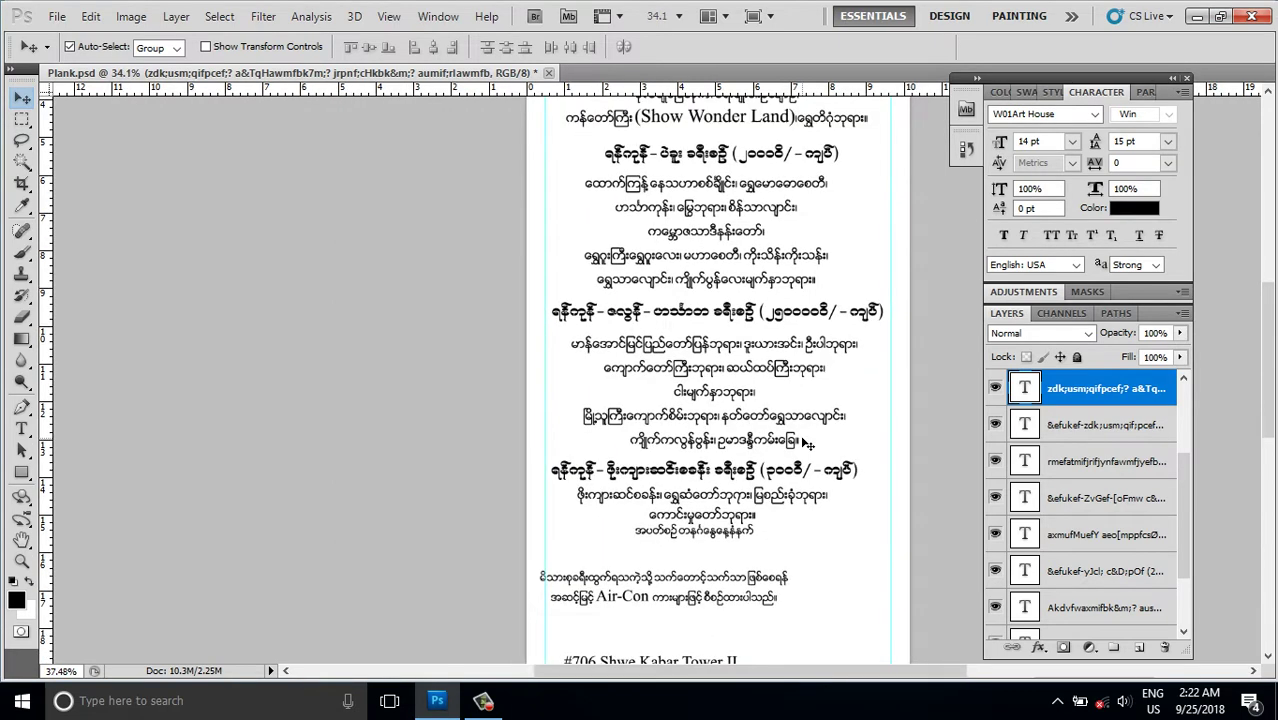
scroll(806, 441, "up", 1)
scroll(805, 447, "up", 1)
scroll(778, 480, "up", 1)
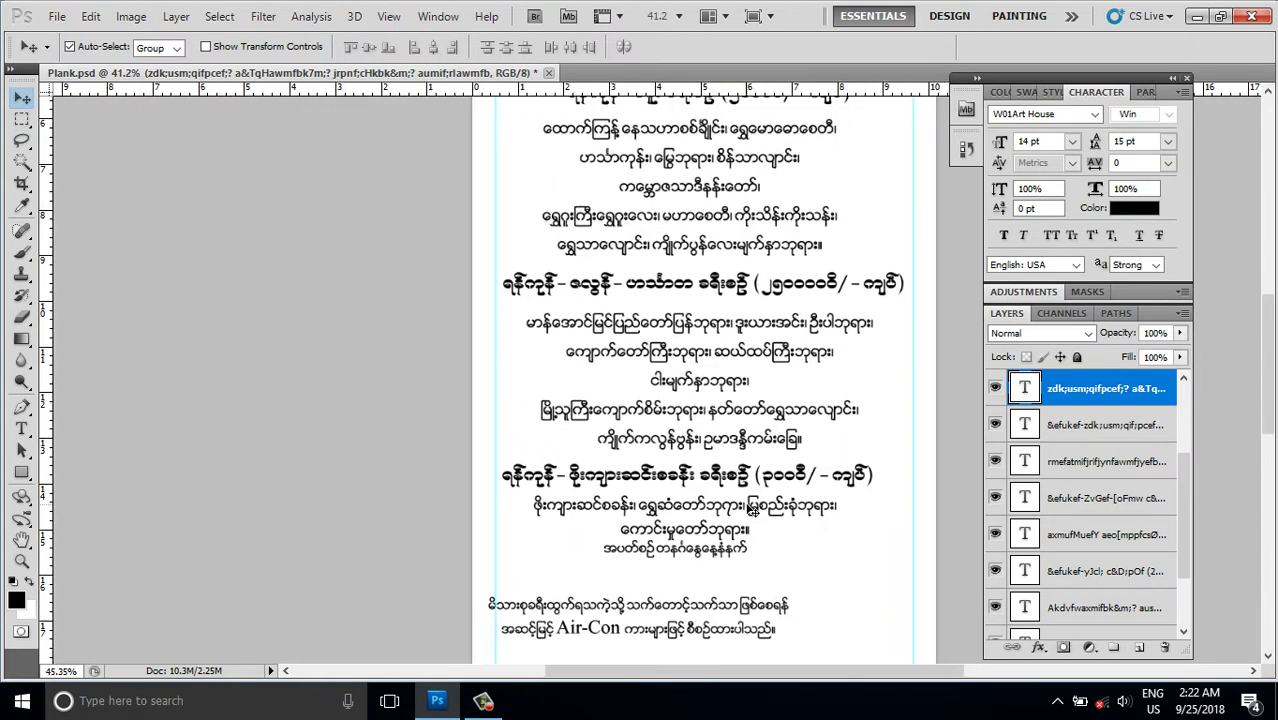
scroll(752, 510, "up", 1)
left_click(1090, 146)
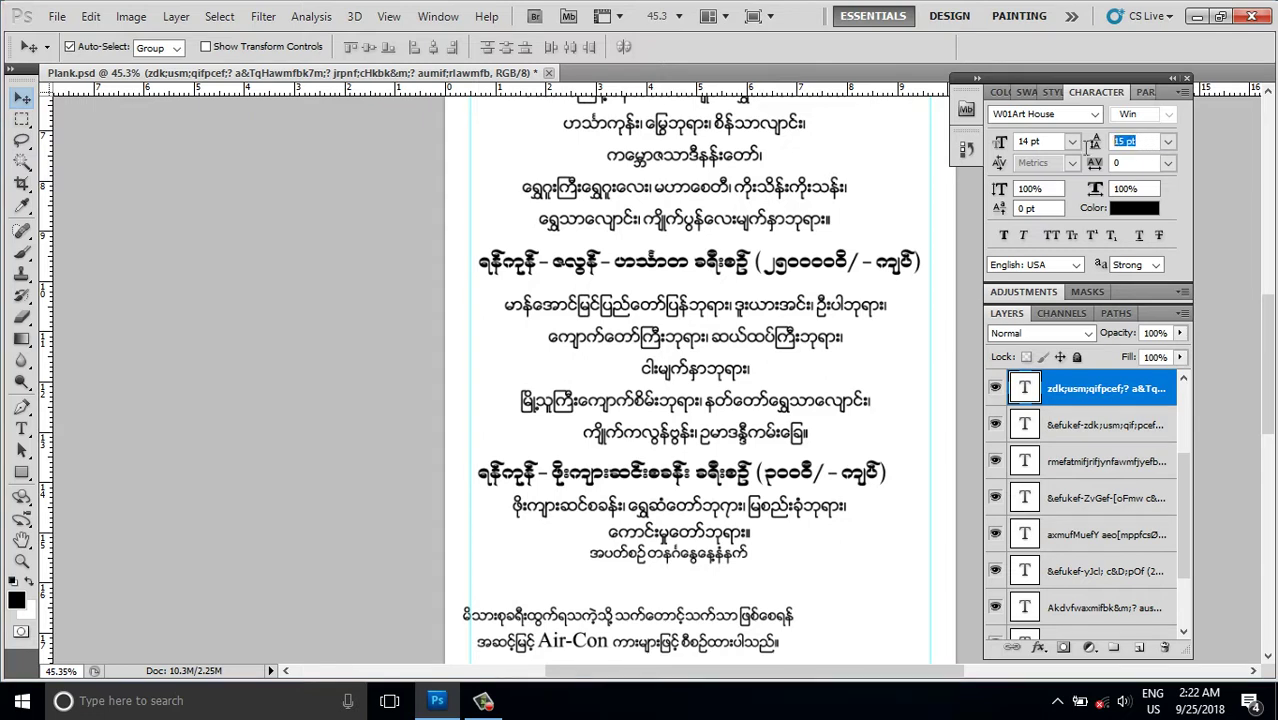
type("18")
key("Return")
scroll(633, 510, "down", 1)
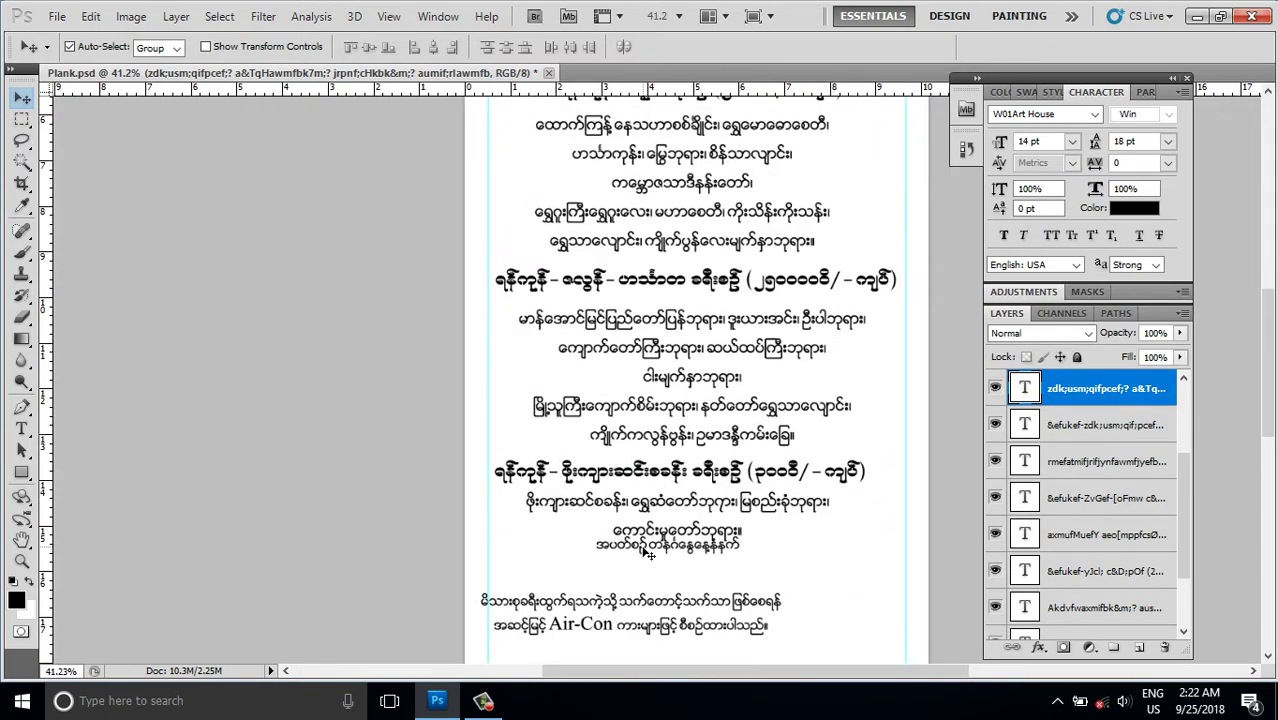
left_click_drag(645, 552, 648, 571)
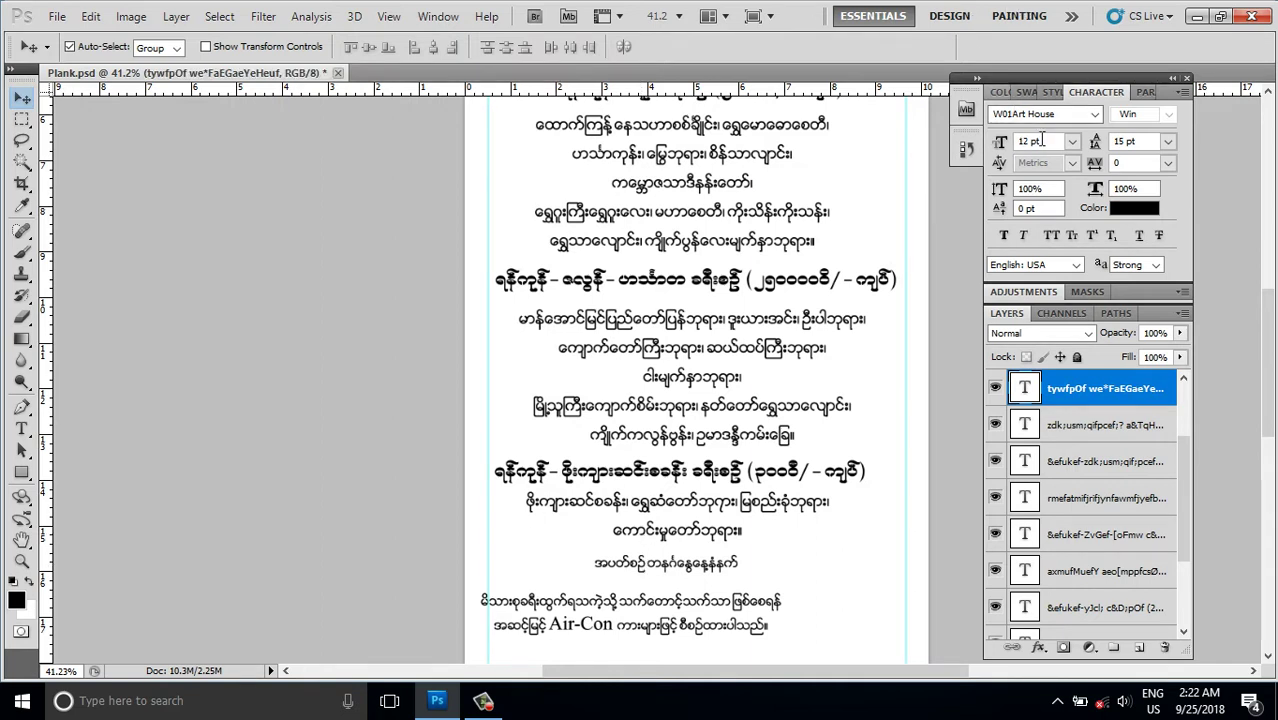
Step: Make the Sunday-morning line 18 pt W04Art House and centre it lower on the page
left_click_drag(1047, 141, 1028, 146)
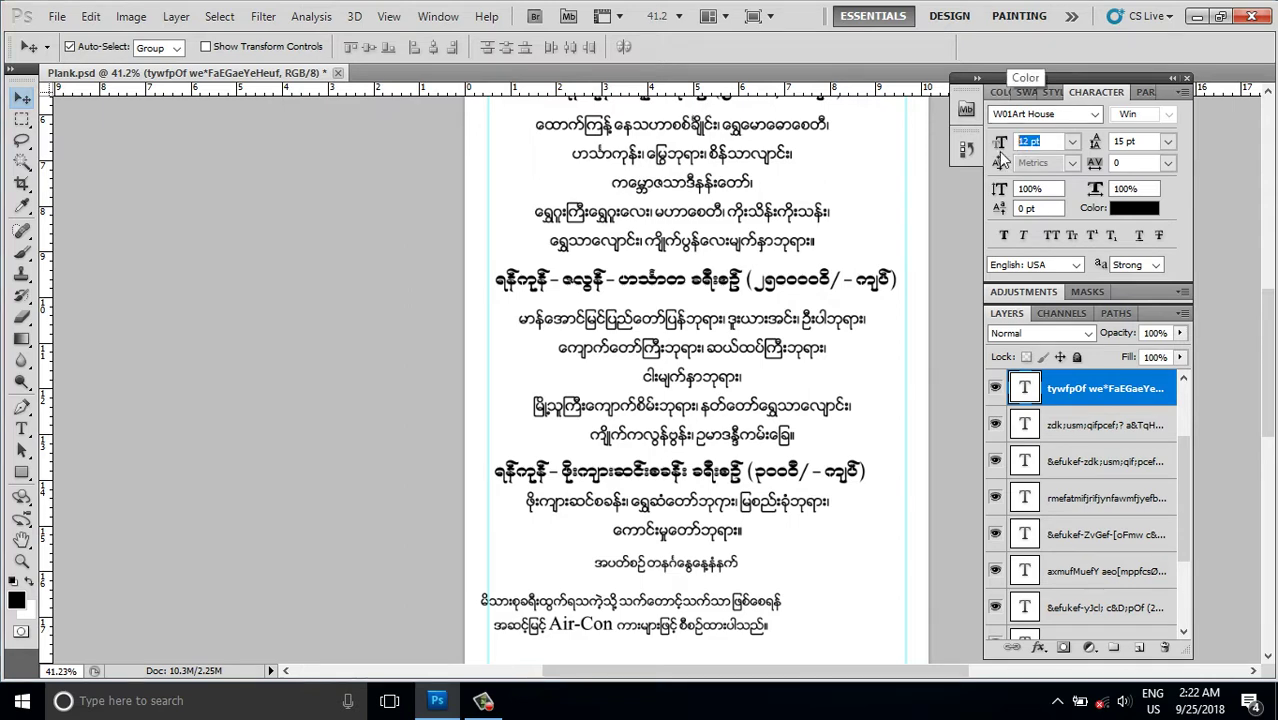
type("18")
key("Return")
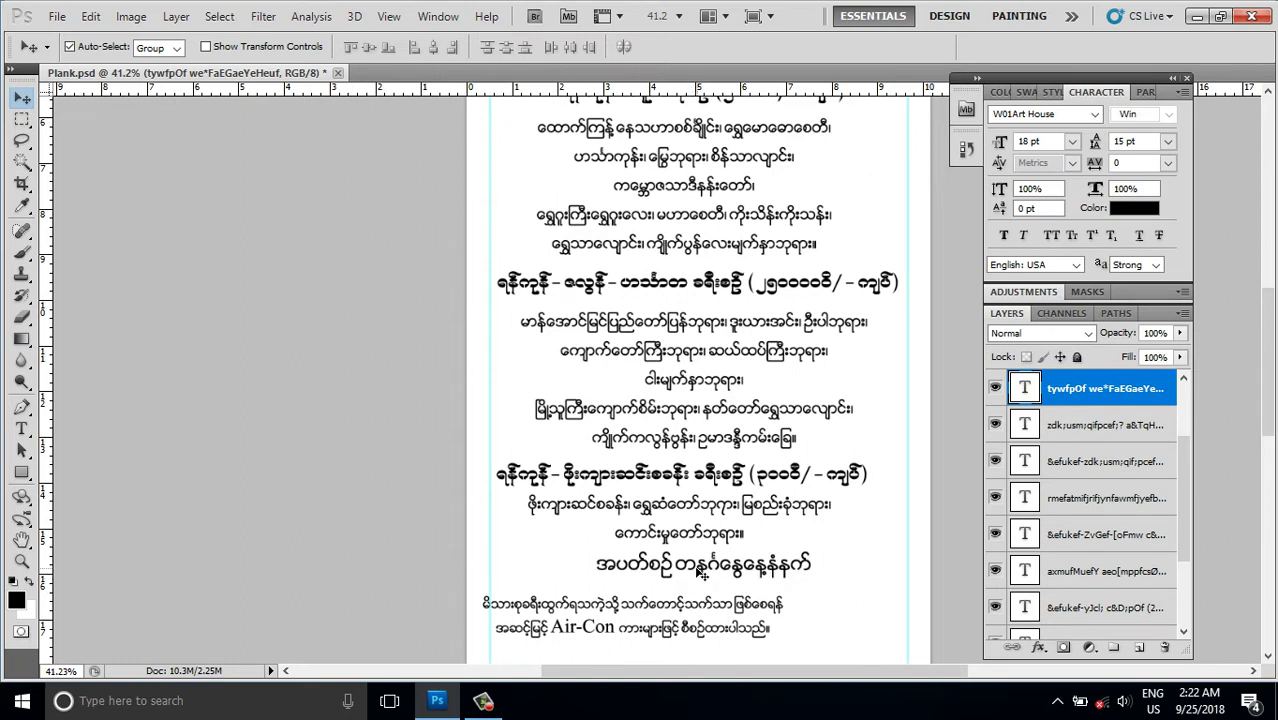
left_click_drag(701, 570, 682, 577)
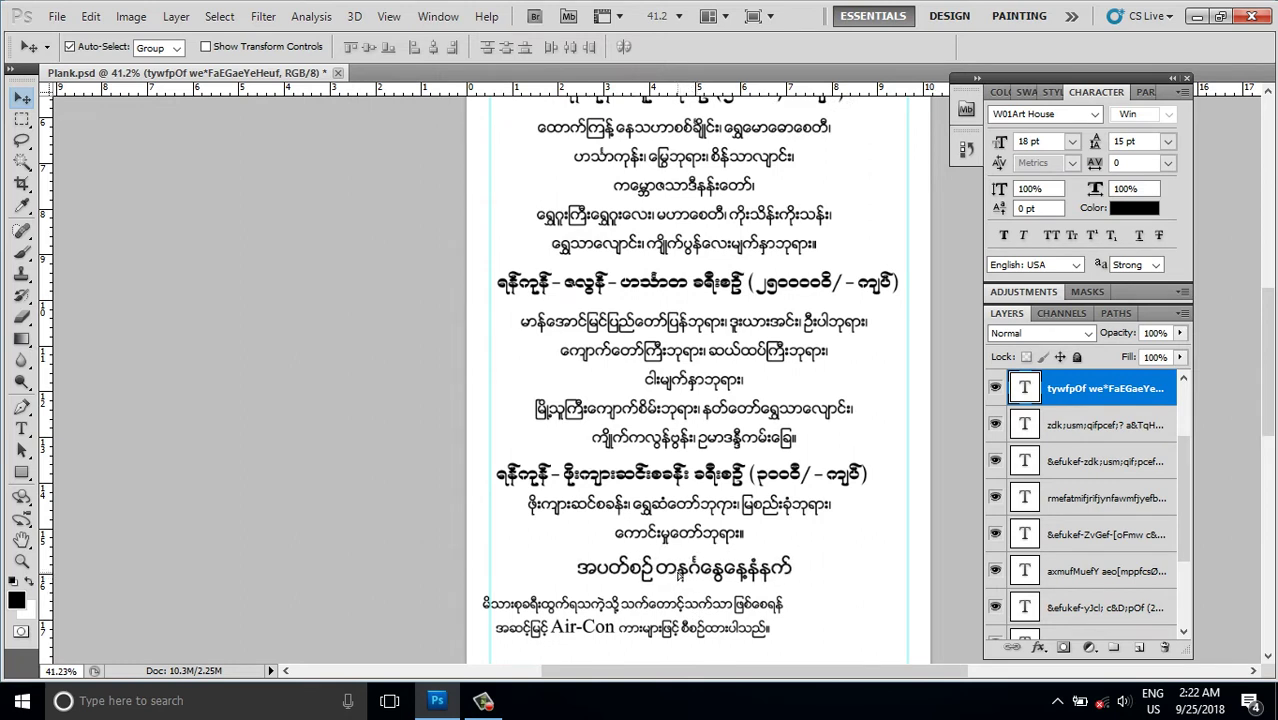
left_click(1065, 114)
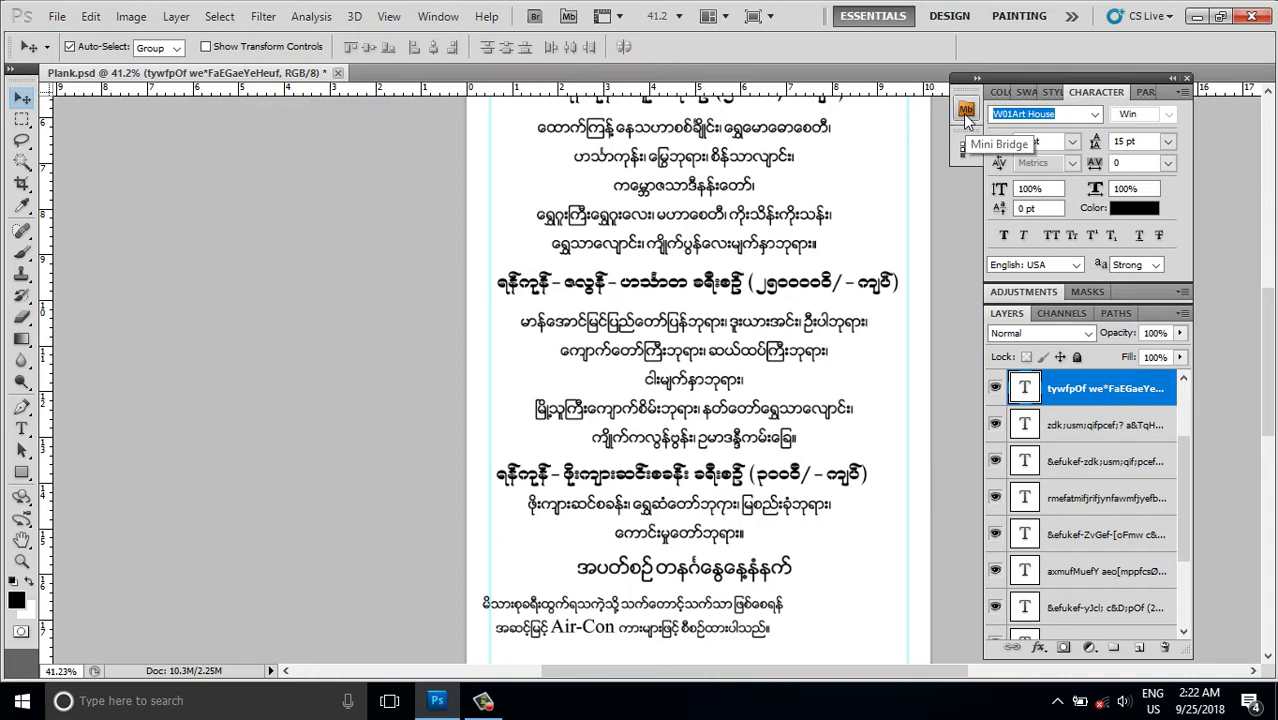
left_click(966, 112)
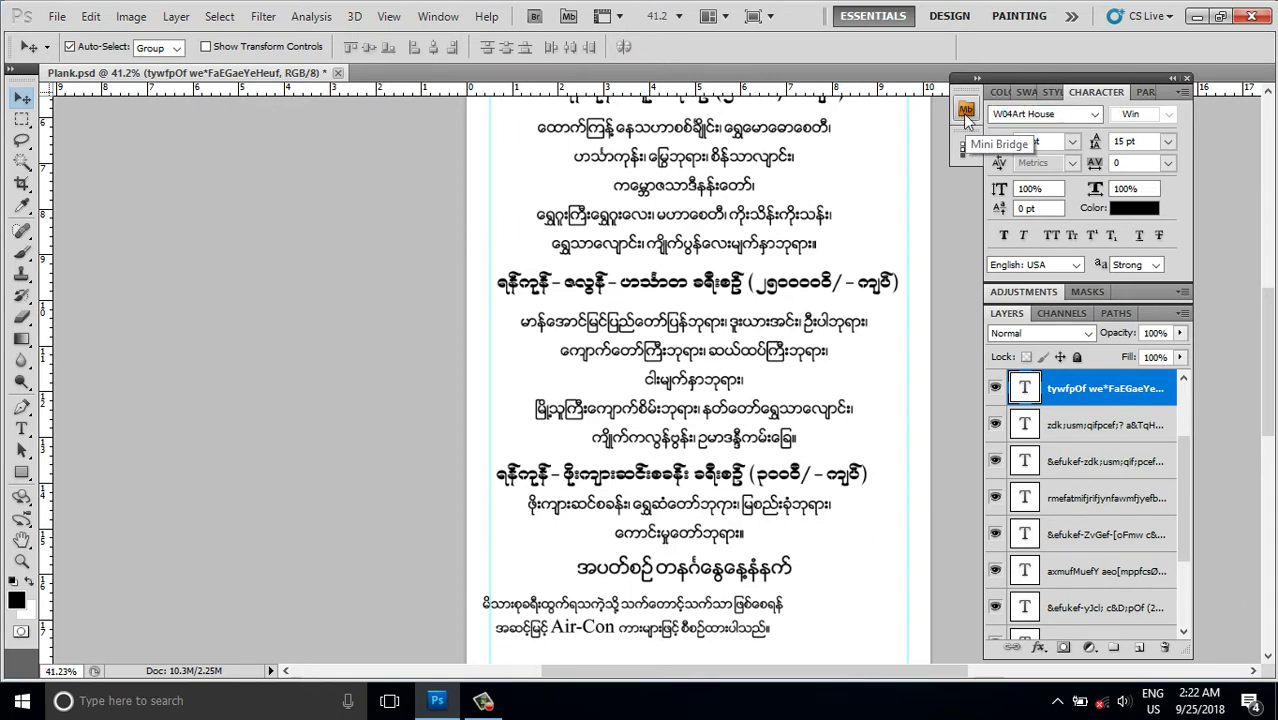
scroll(805, 515, "up", 2)
scroll(805, 515, "down", 2)
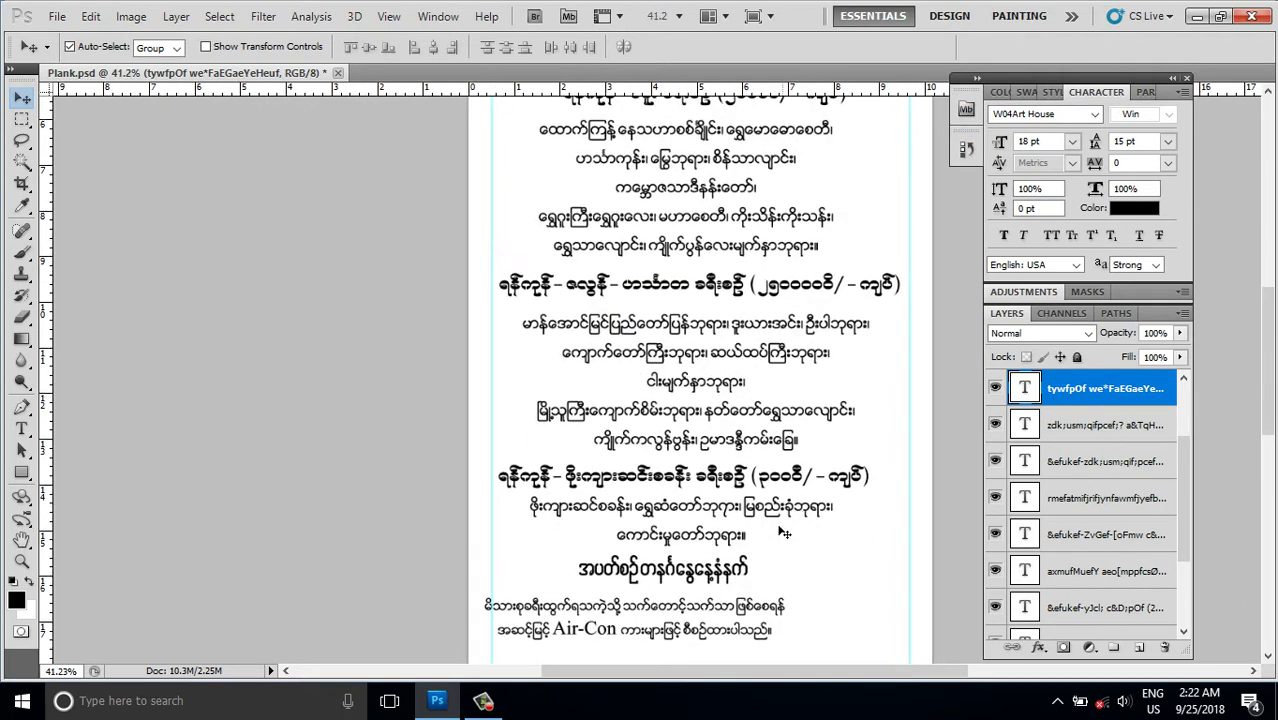
left_click_drag(688, 578, 697, 634)
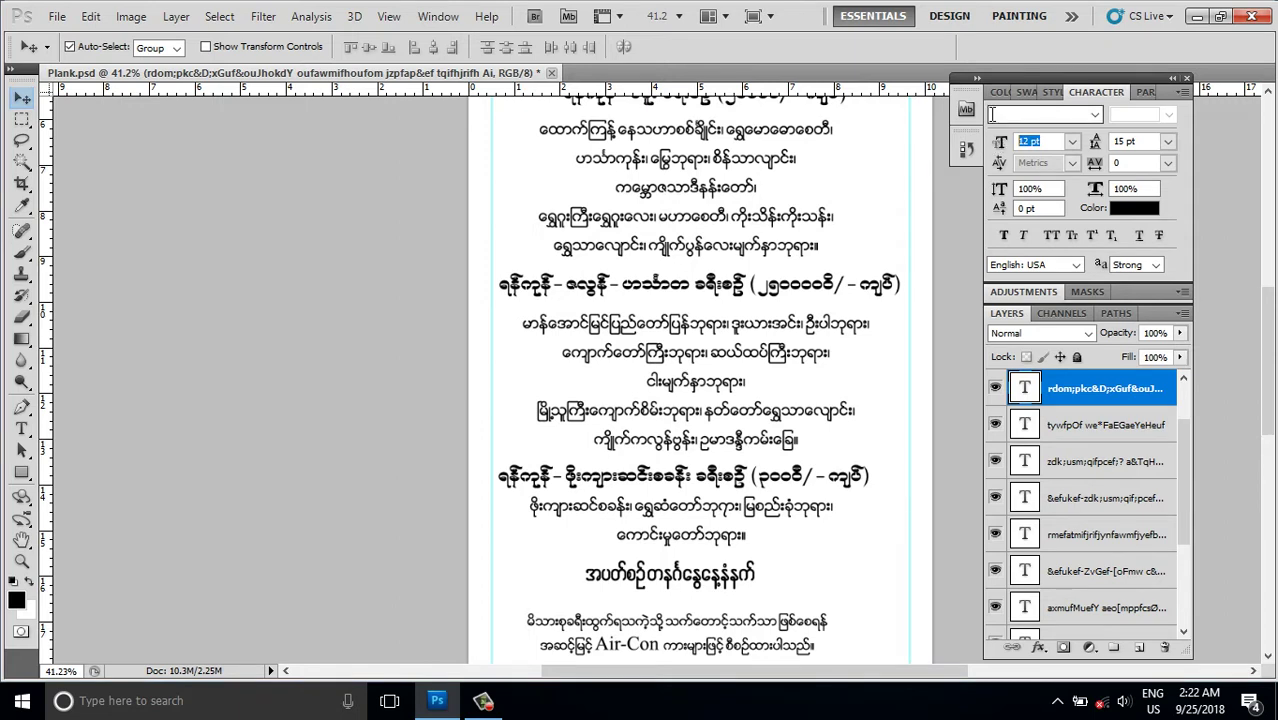
Step: Set the closing Air-Con paragraph to 14 pt
type("14")
key("Return")
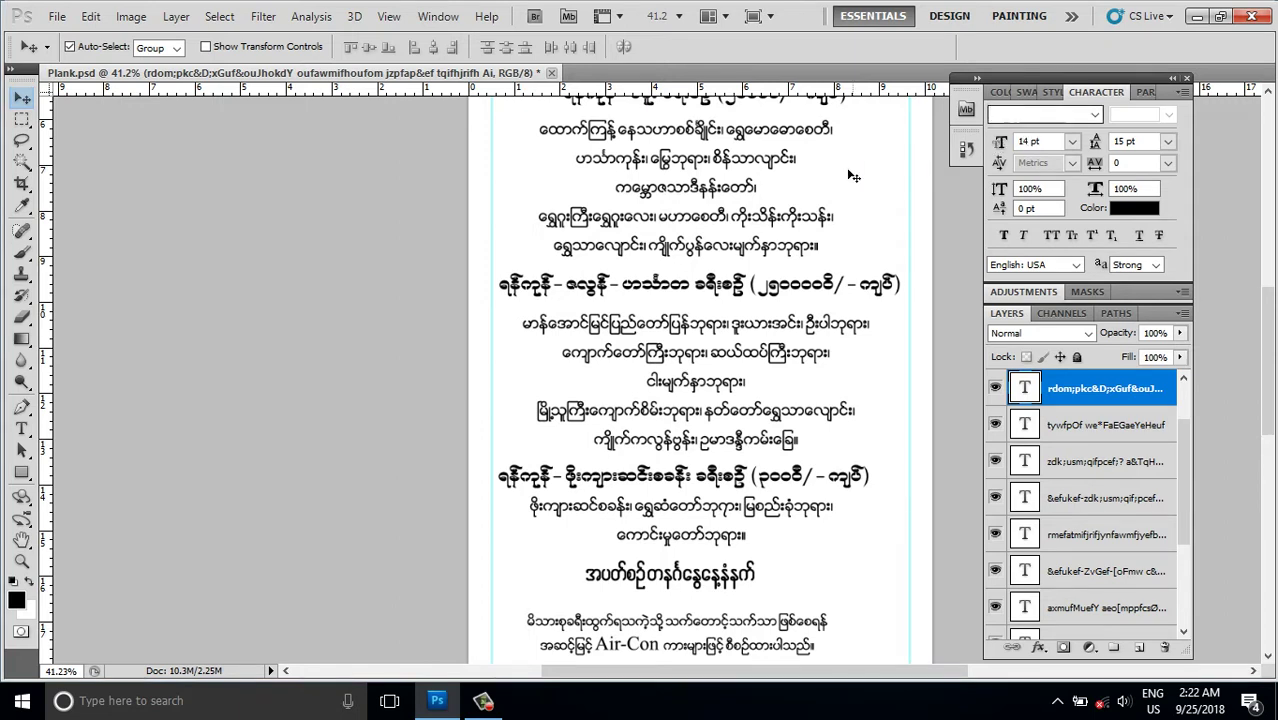
scroll(790, 240, "down", 1)
scroll(776, 363, "down", 1)
scroll(776, 393, "down", 2)
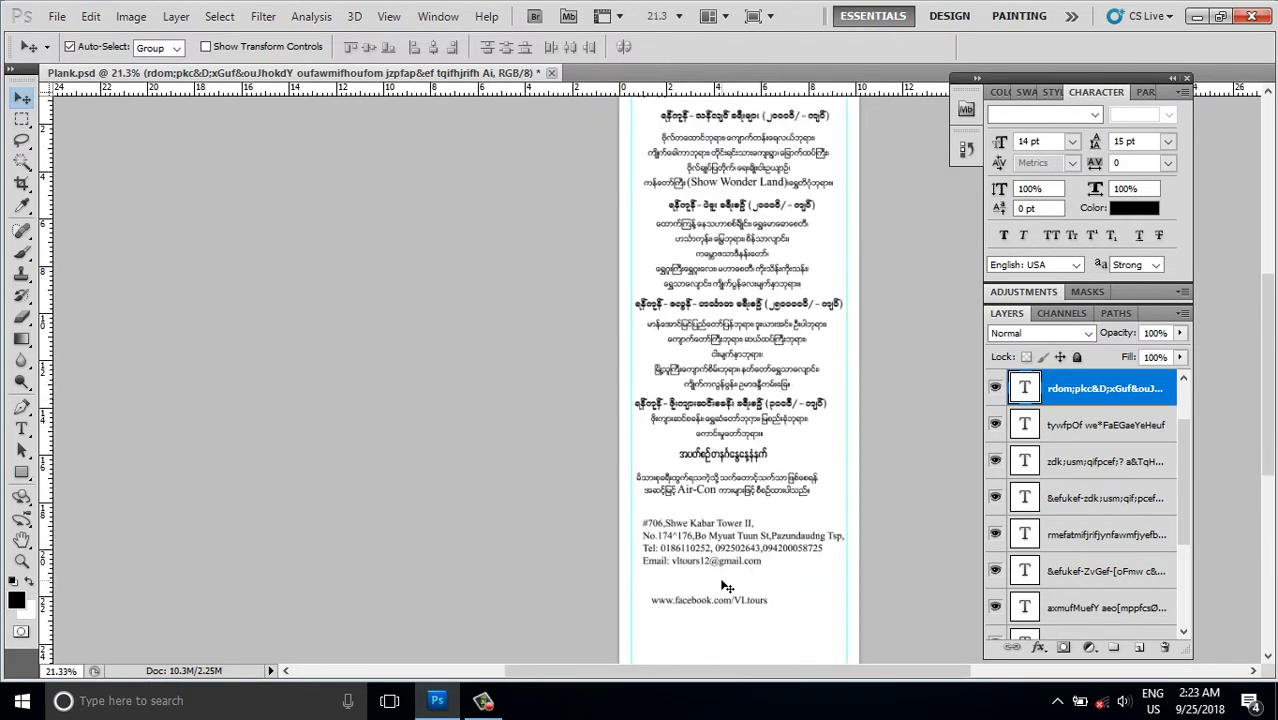
Step: Lower the web address line and #706 address block, giving the address 18 pt leading
scroll(727, 586, "down", 1)
left_click_drag(652, 572, 661, 607)
left_click_drag(638, 514, 636, 553)
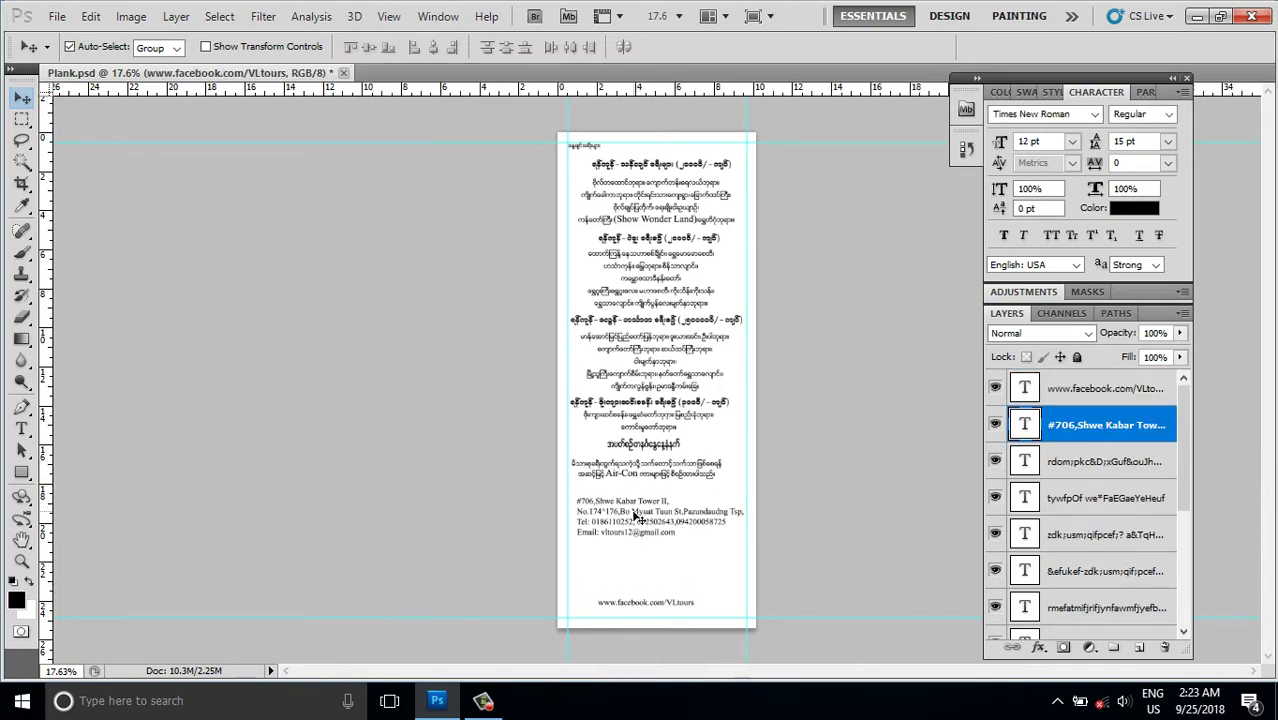
left_click(1125, 141)
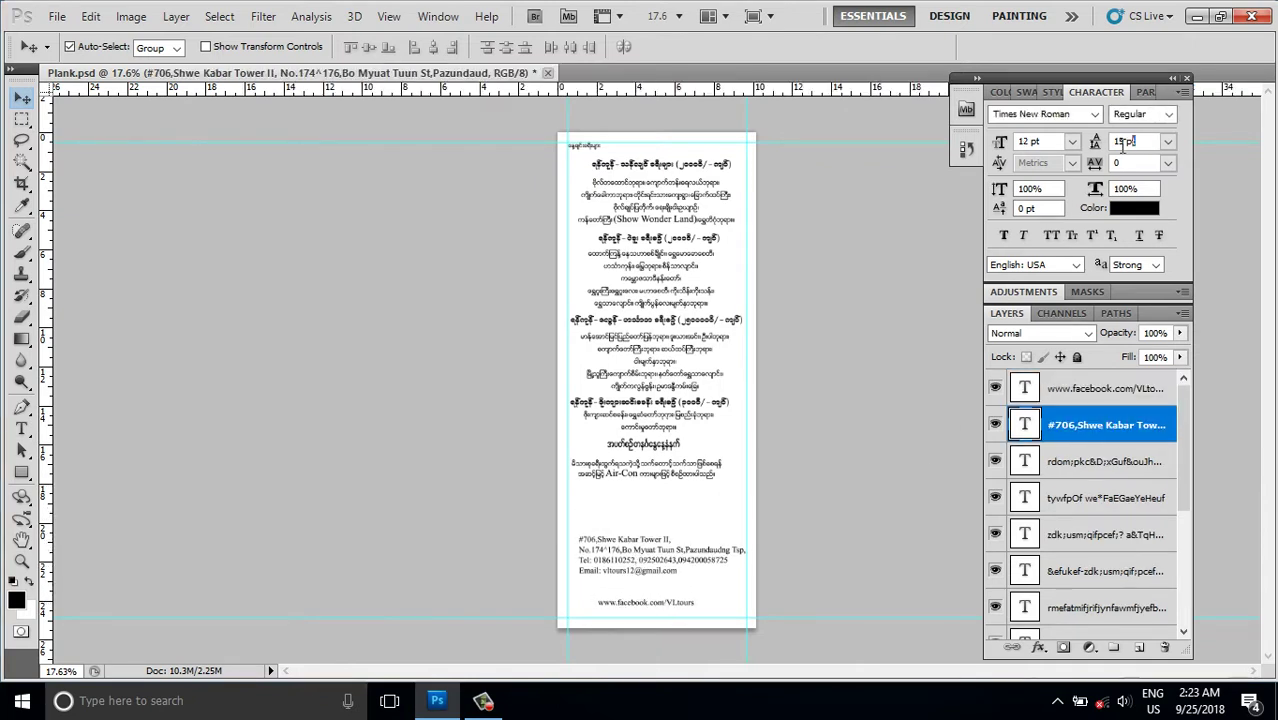
type("18")
key("Return")
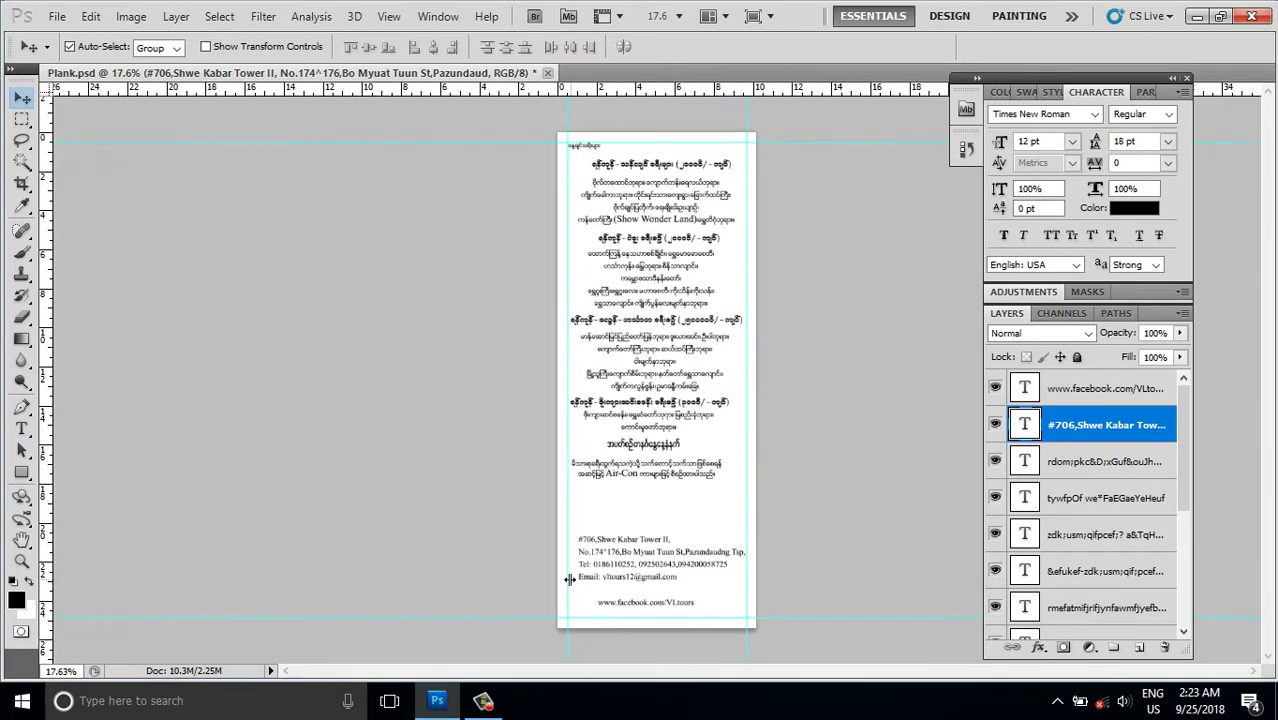
Step: Settle the address text at 12 pt and fine-tune its horizontal position
left_click(1005, 145)
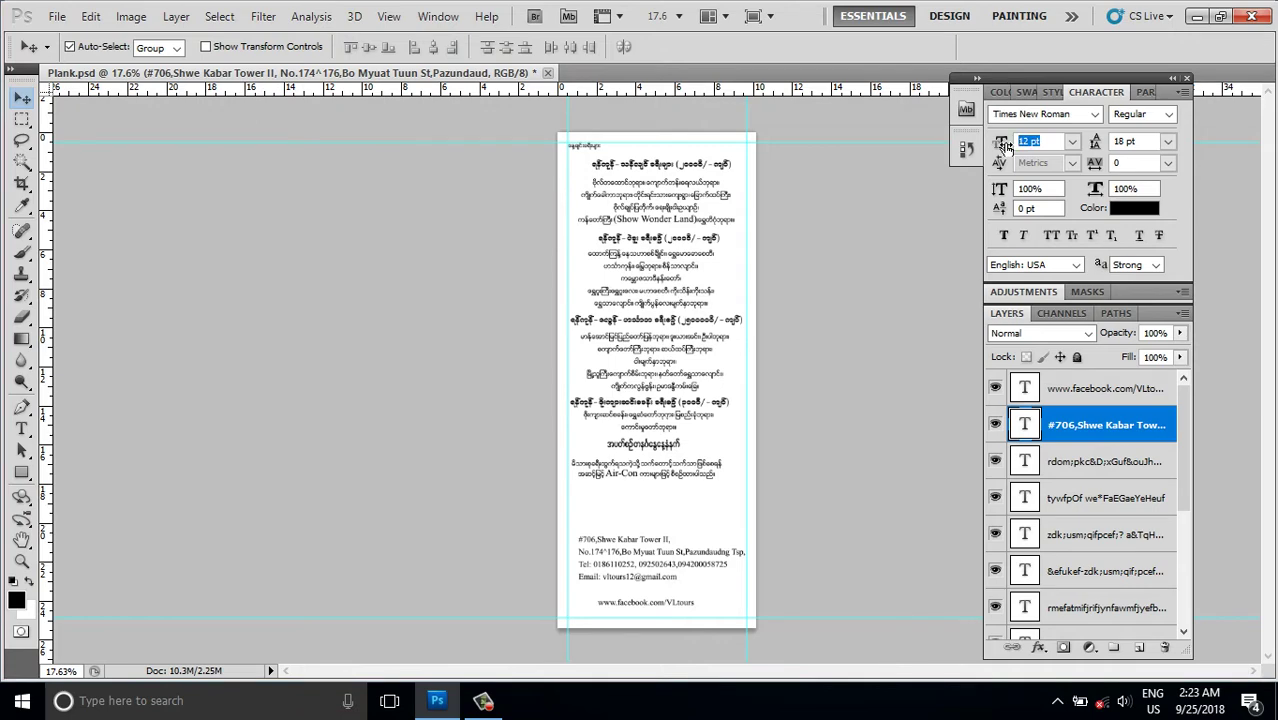
type("14")
key("Return")
scroll(634, 569, "up", 2)
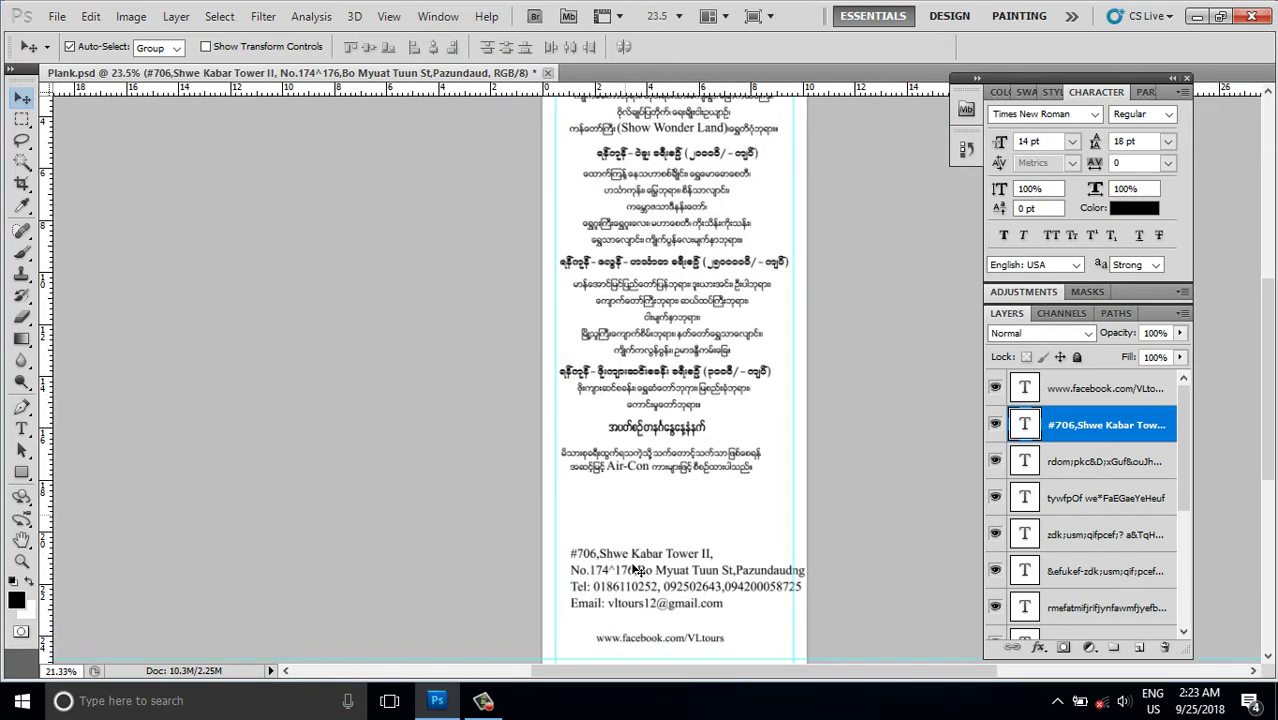
left_click_drag(643, 568, 630, 571)
left_click(998, 145)
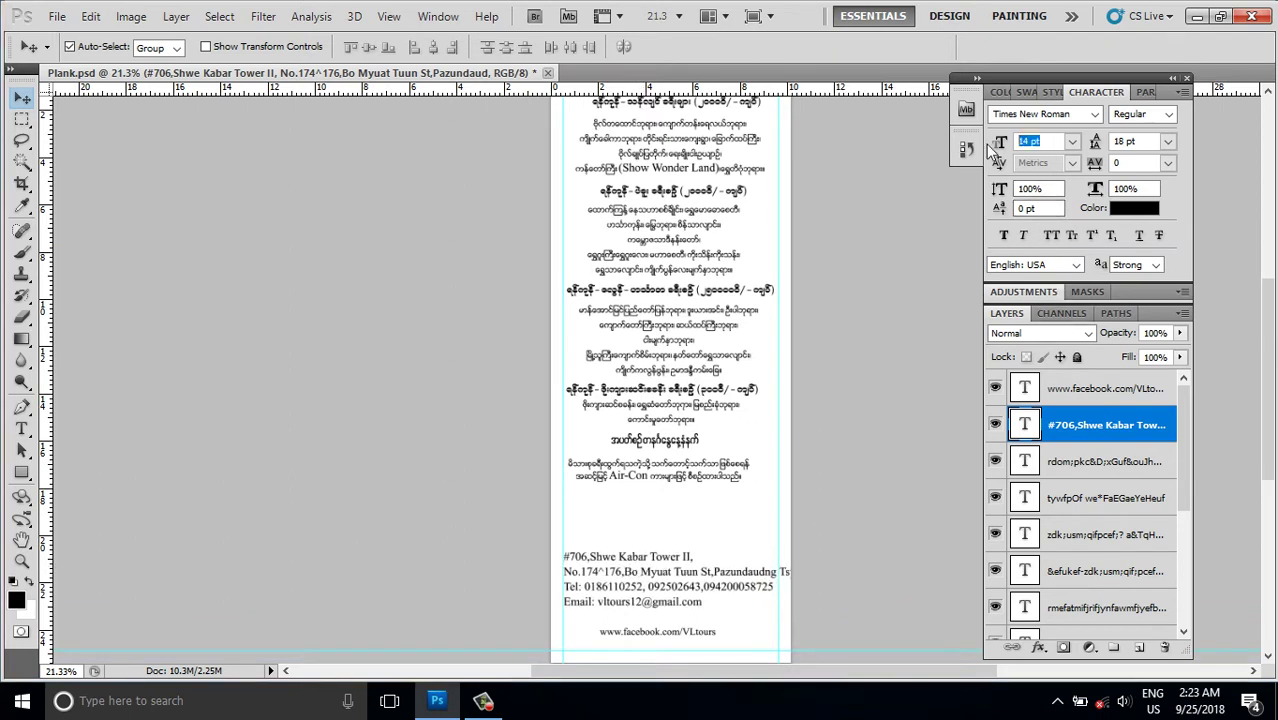
type("12")
key("Return")
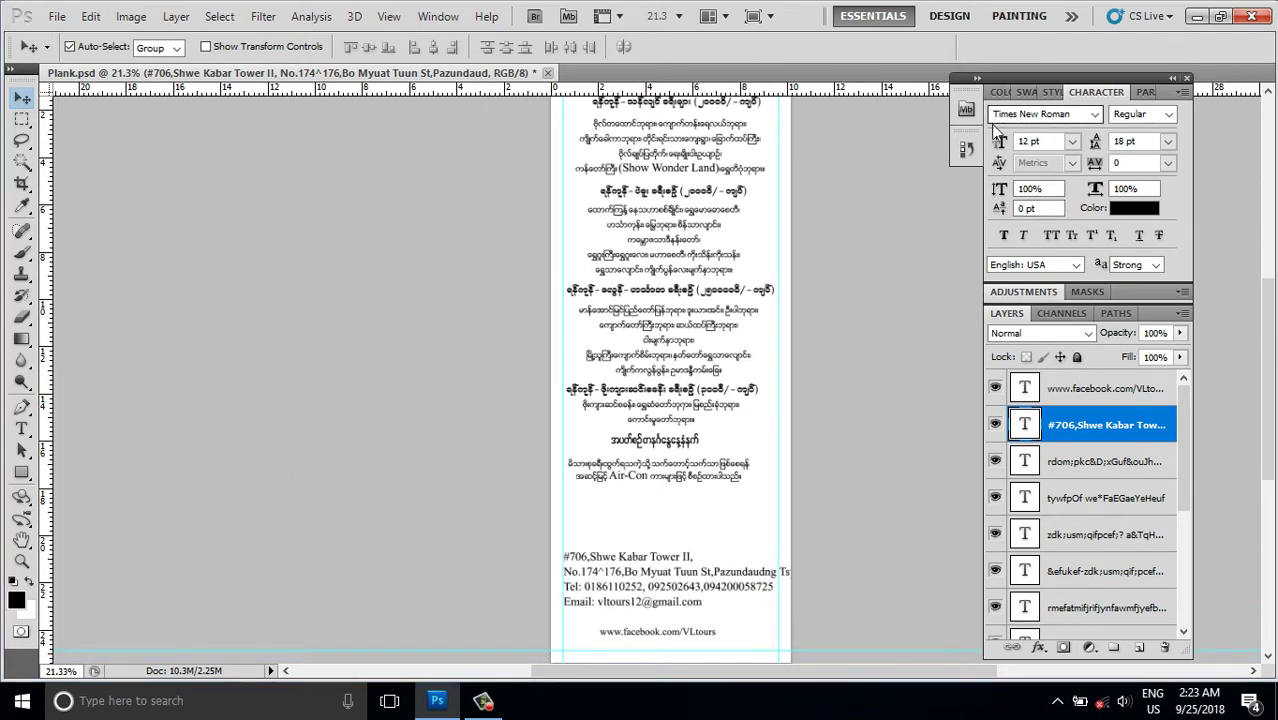
scroll(700, 563, "down", 1)
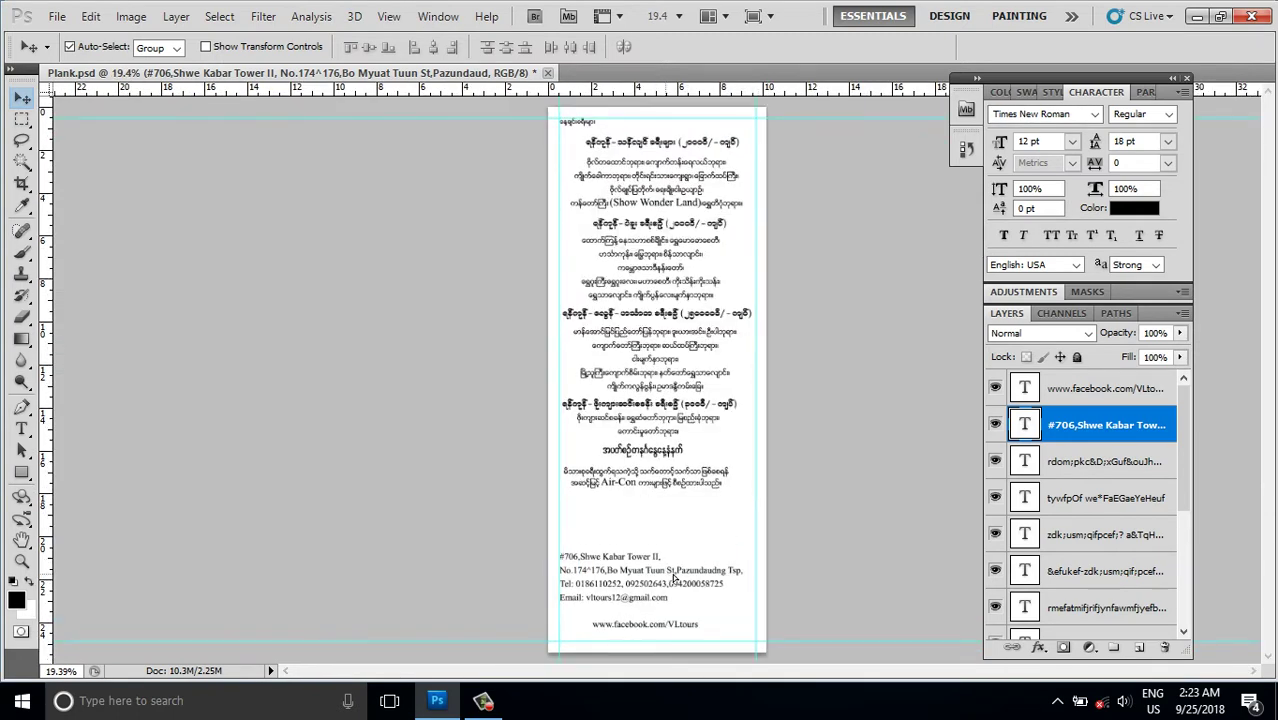
left_click_drag(675, 578, 688, 578)
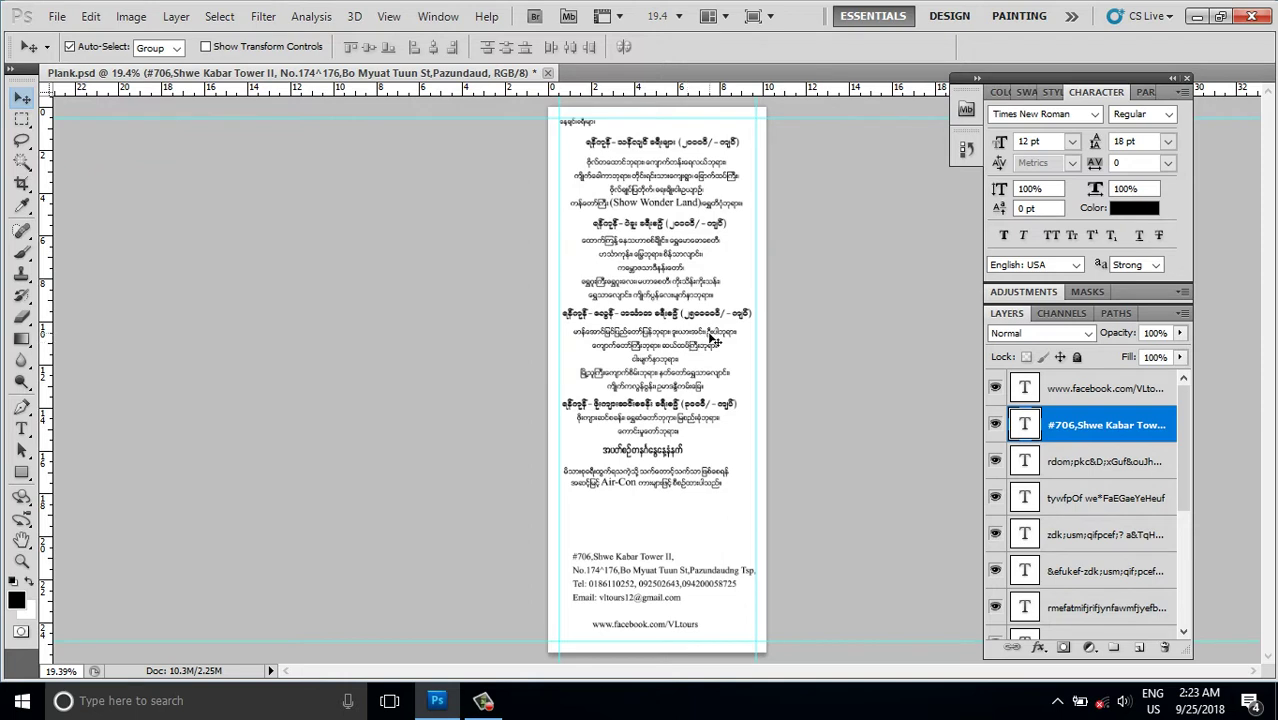
Step: Lower the Air-Con paragraph and the headings around it toward the page bottom
left_click(648, 487)
key("shift+Down")
key("shift+Down")
key("shift+Down")
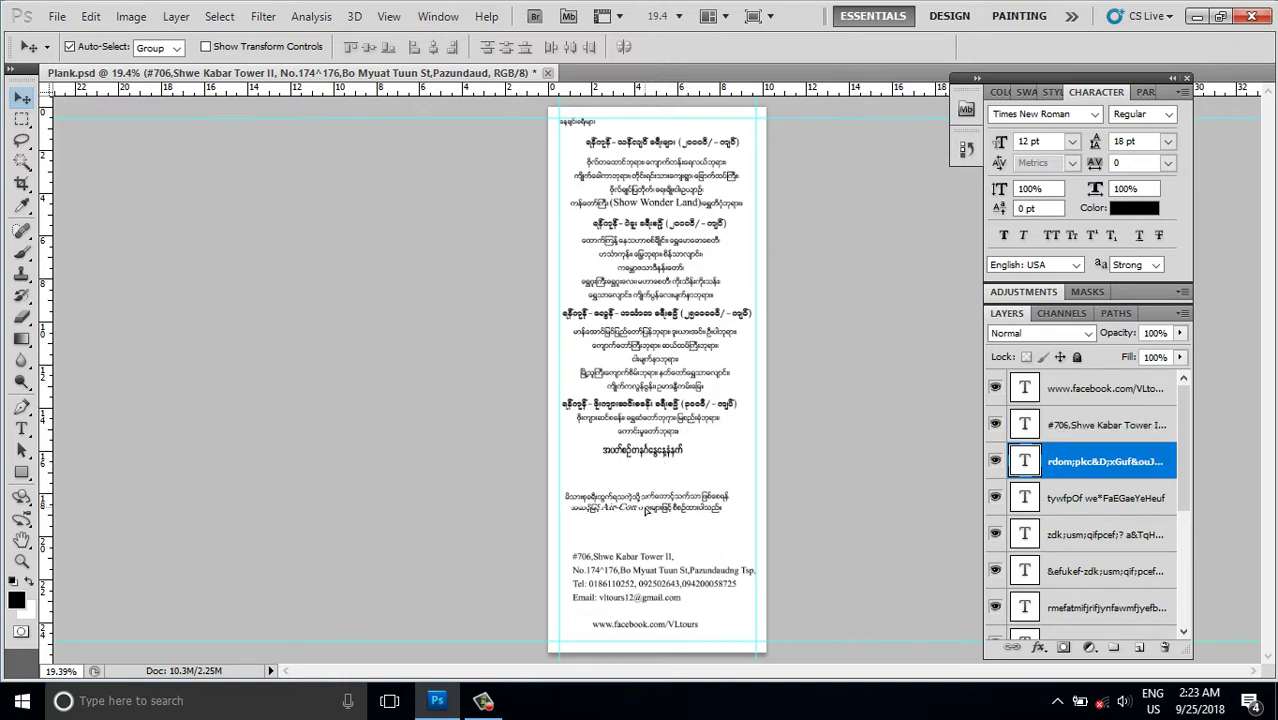
left_click_drag(648, 464, 643, 481)
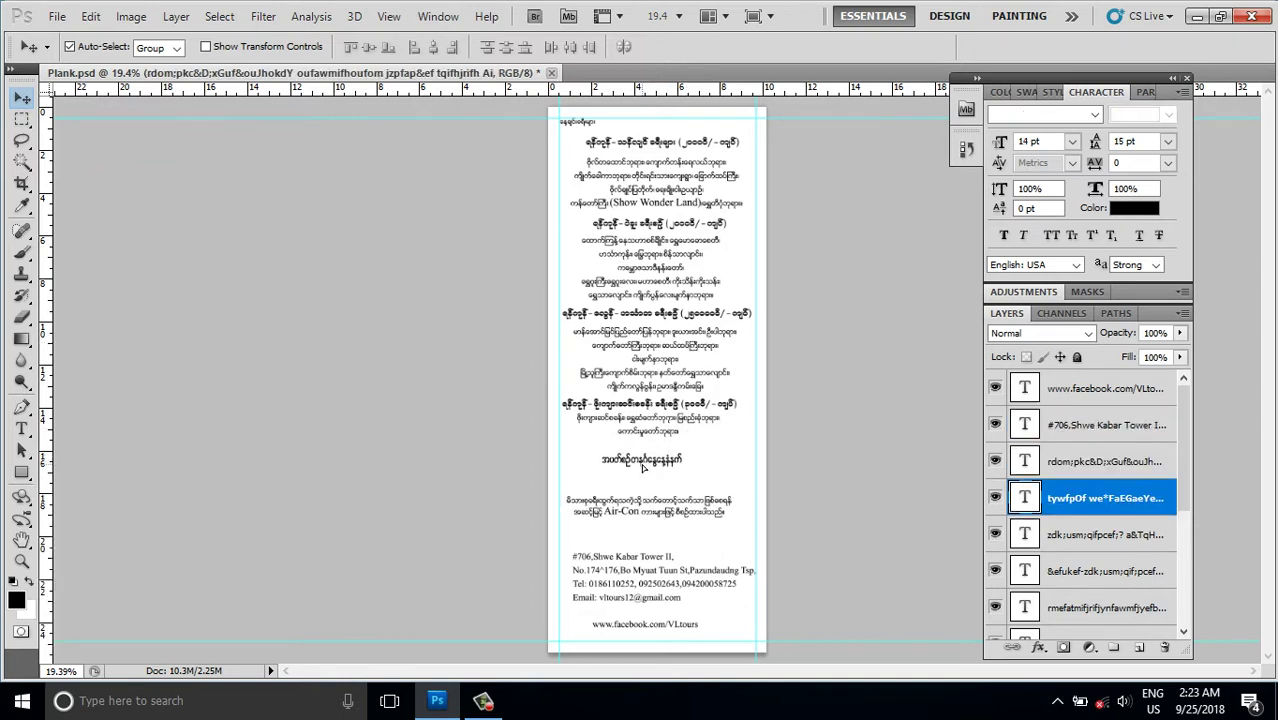
mouse_move(647, 426)
left_mouse_down()
mouse_move(645, 440)
mouse_move(646, 412)
left_mouse_up()
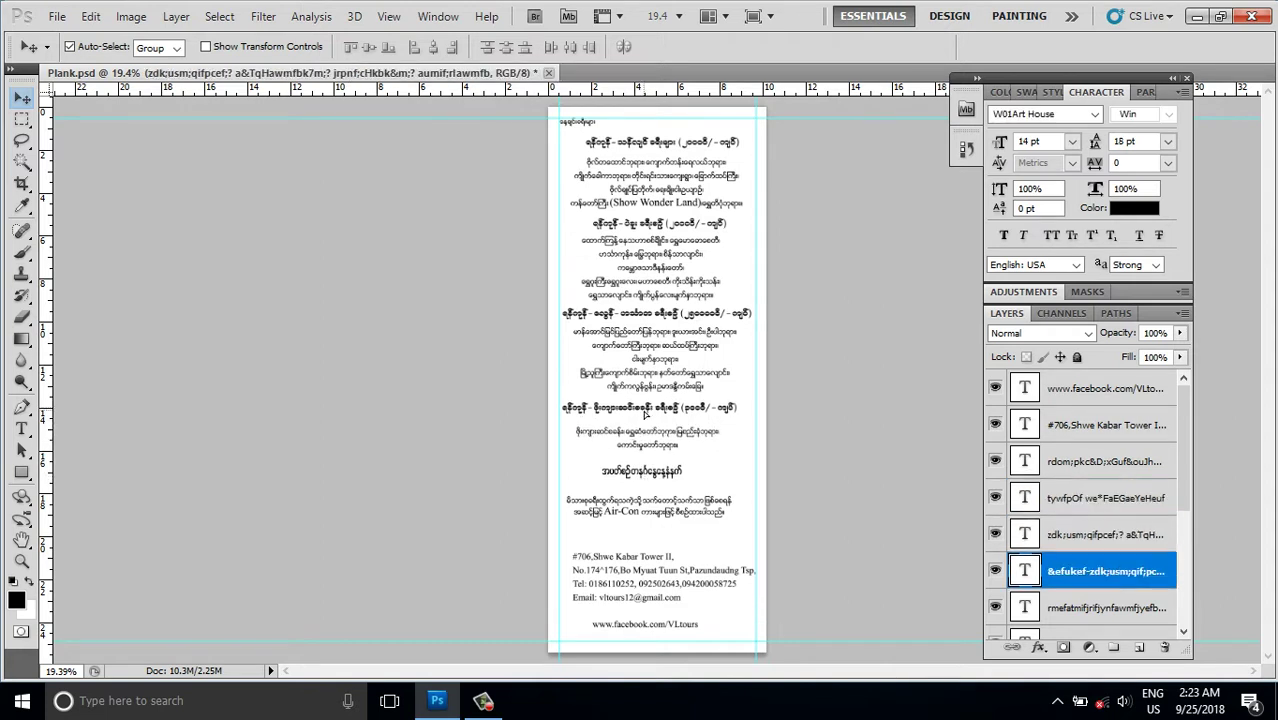
left_click(645, 442)
left_click_drag(641, 467, 641, 525)
left_click(641, 505)
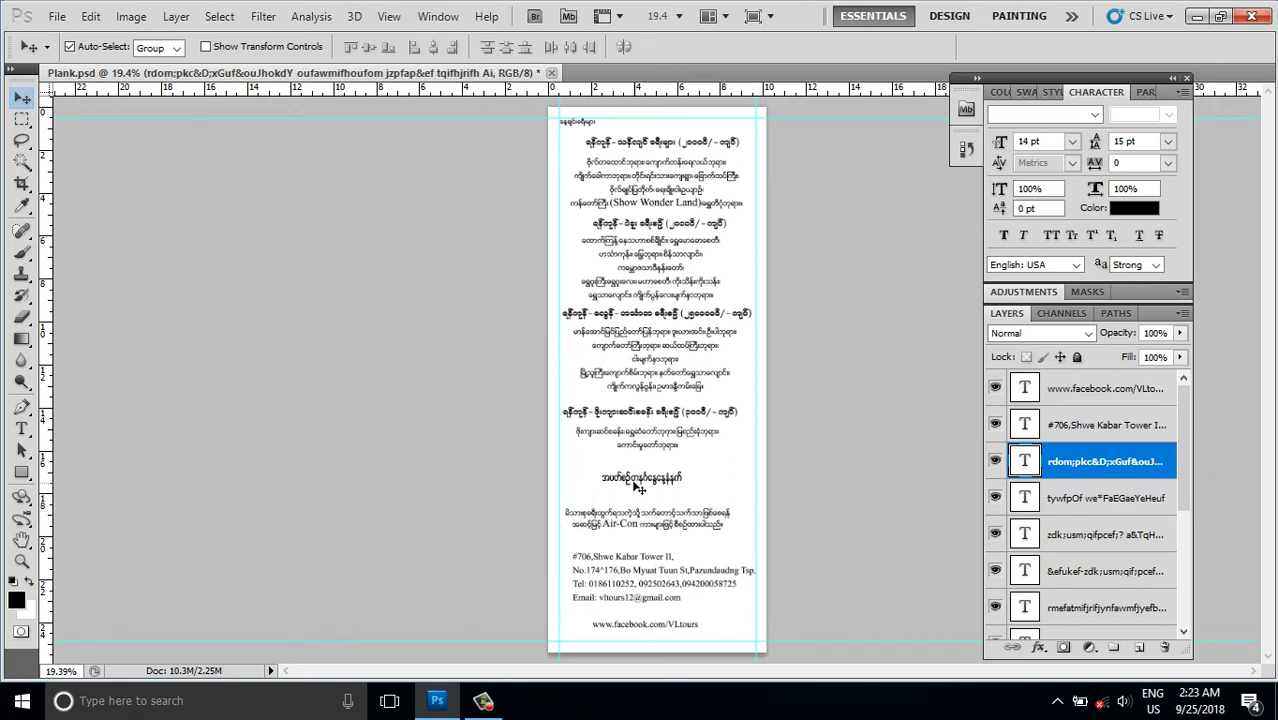
left_click_drag(639, 480, 641, 467)
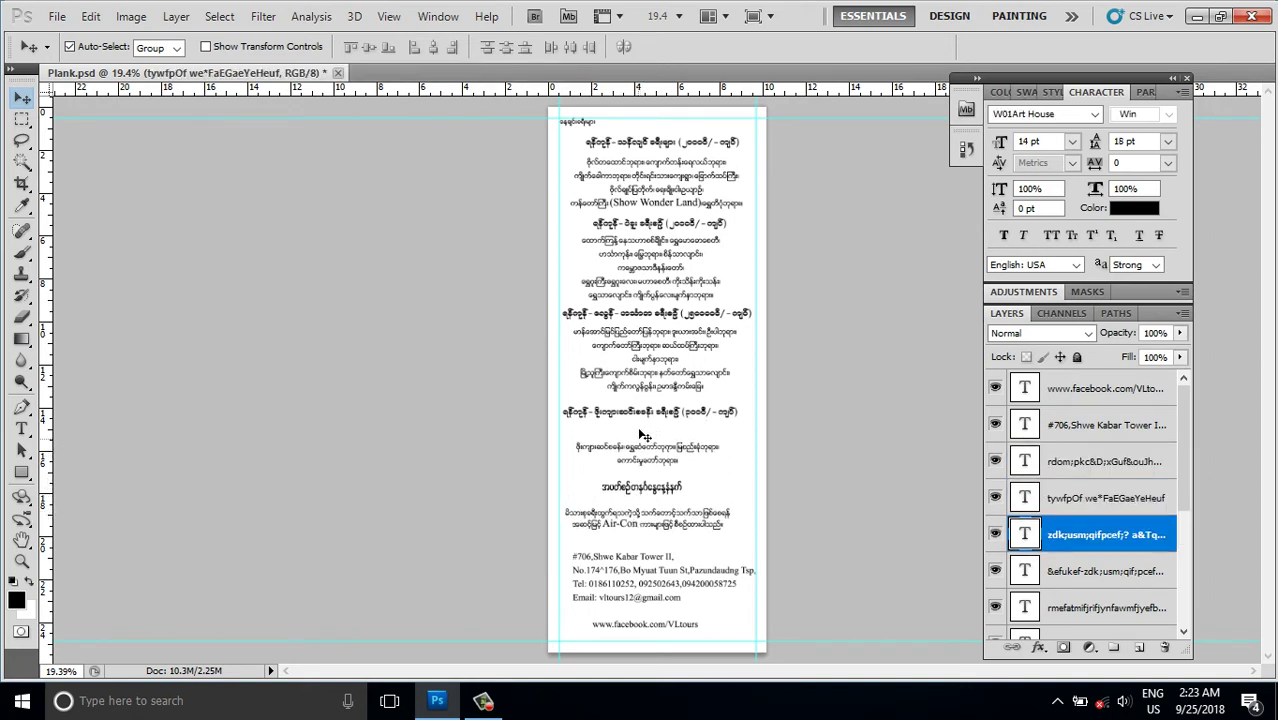
Step: Shift the fourth, third, second and first tour text blocks slightly down
mouse_move(648, 412)
left_mouse_down()
mouse_move(648, 427)
mouse_move(651, 405)
left_mouse_up()
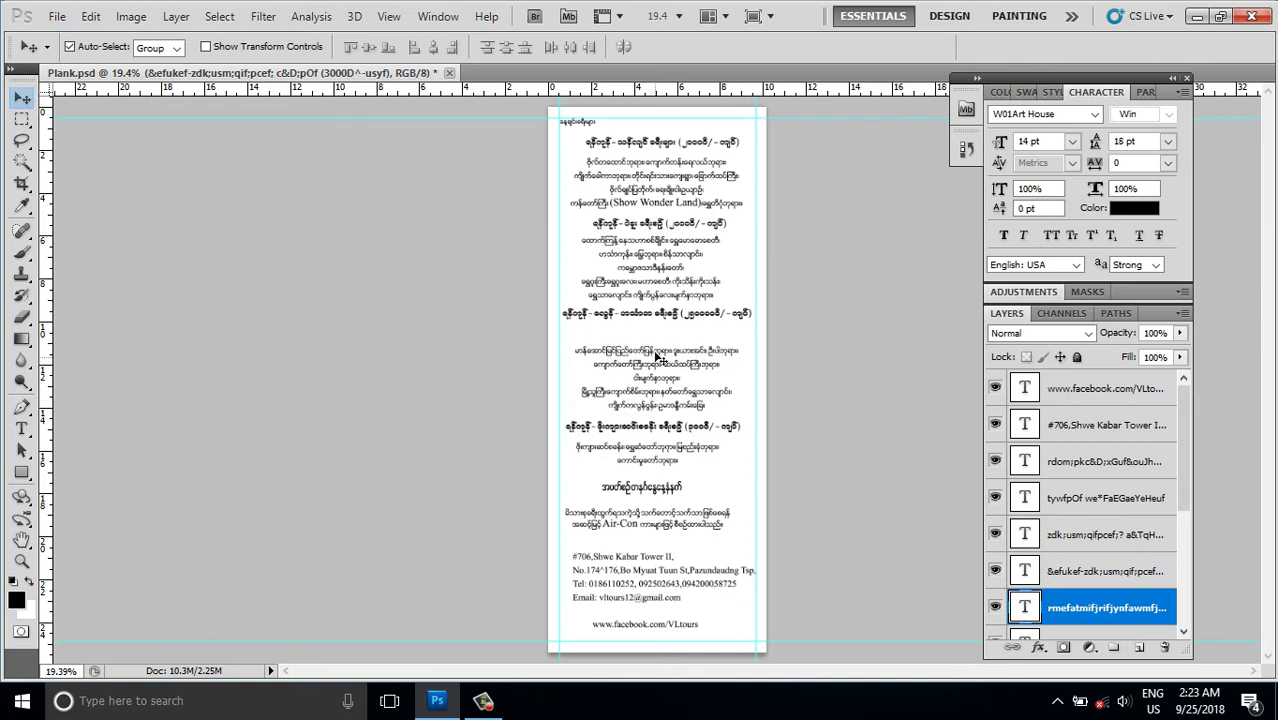
left_click_drag(651, 313, 656, 310)
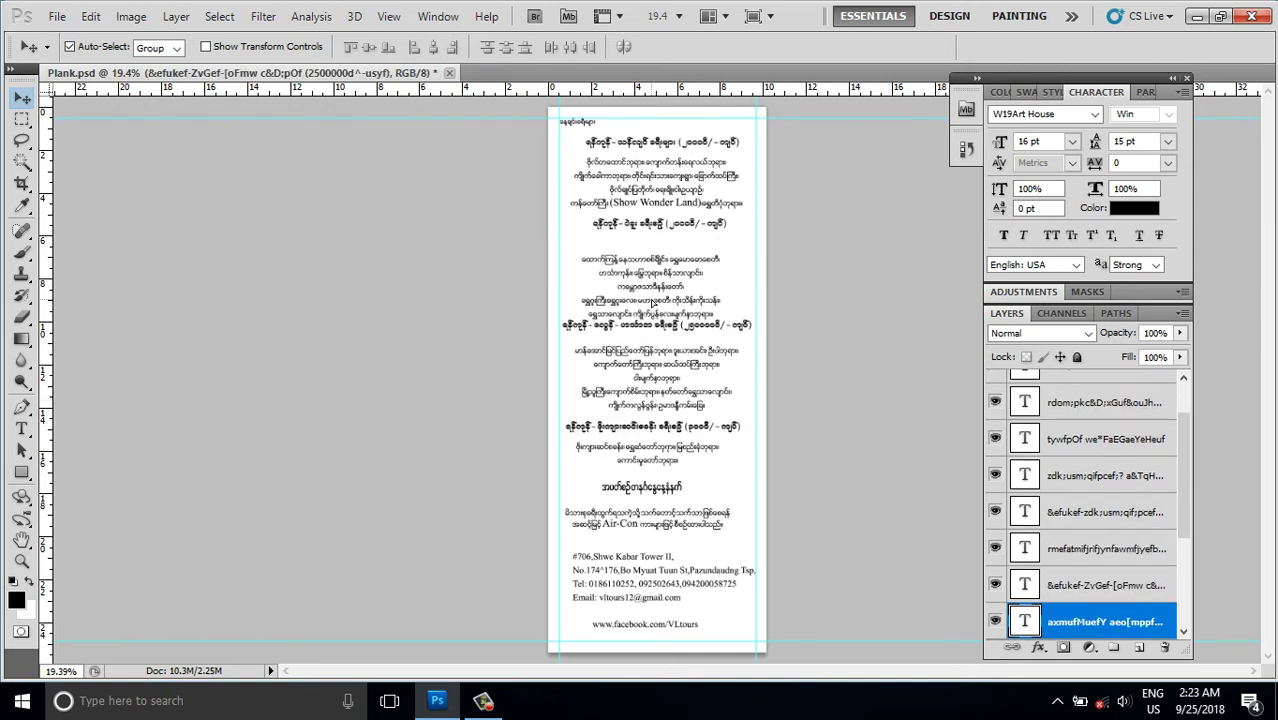
left_click_drag(651, 226, 651, 239)
left_click_drag(662, 190, 662, 203)
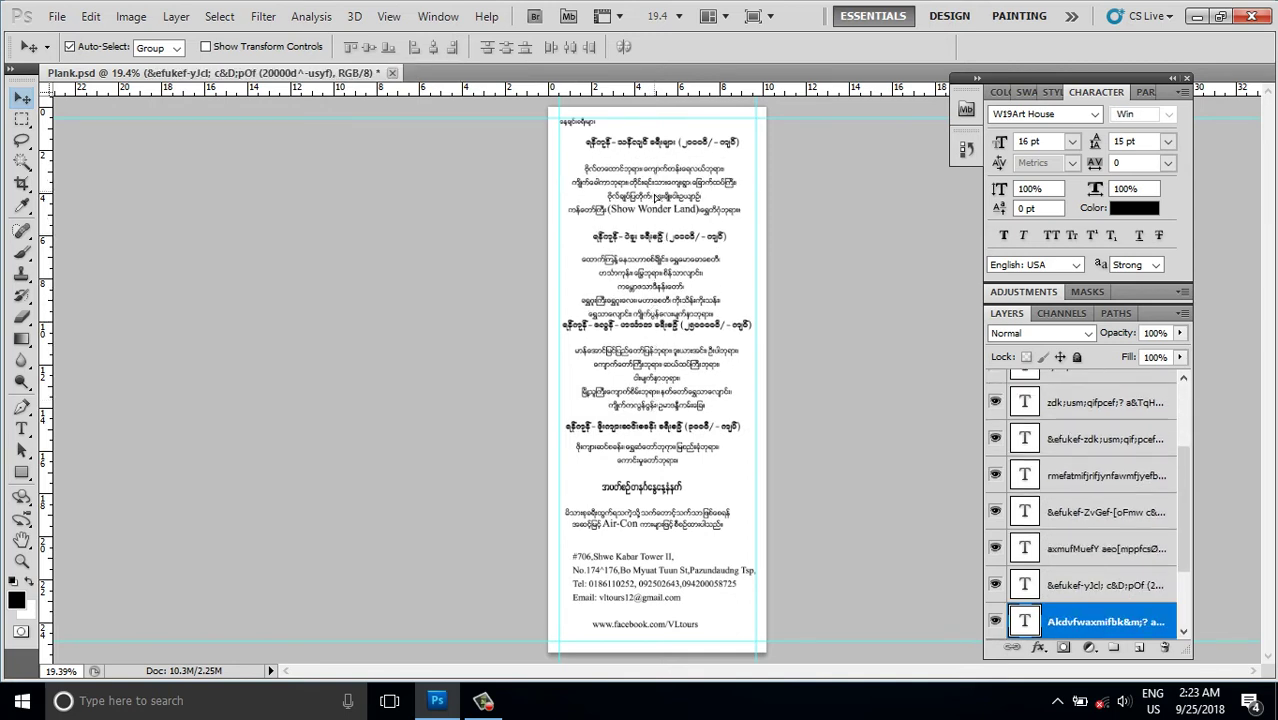
left_click_drag(667, 146, 667, 153)
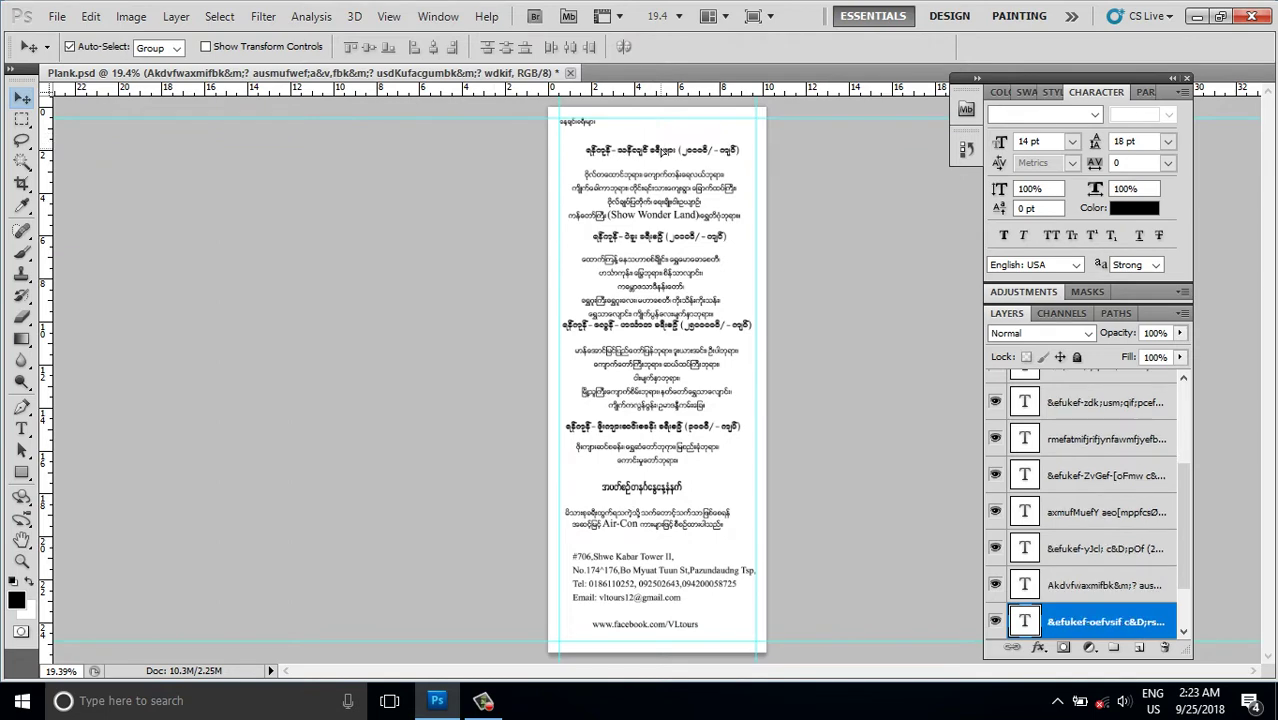
left_click(592, 128)
scroll(592, 128, "up", 1)
scroll(592, 130, "up", 2)
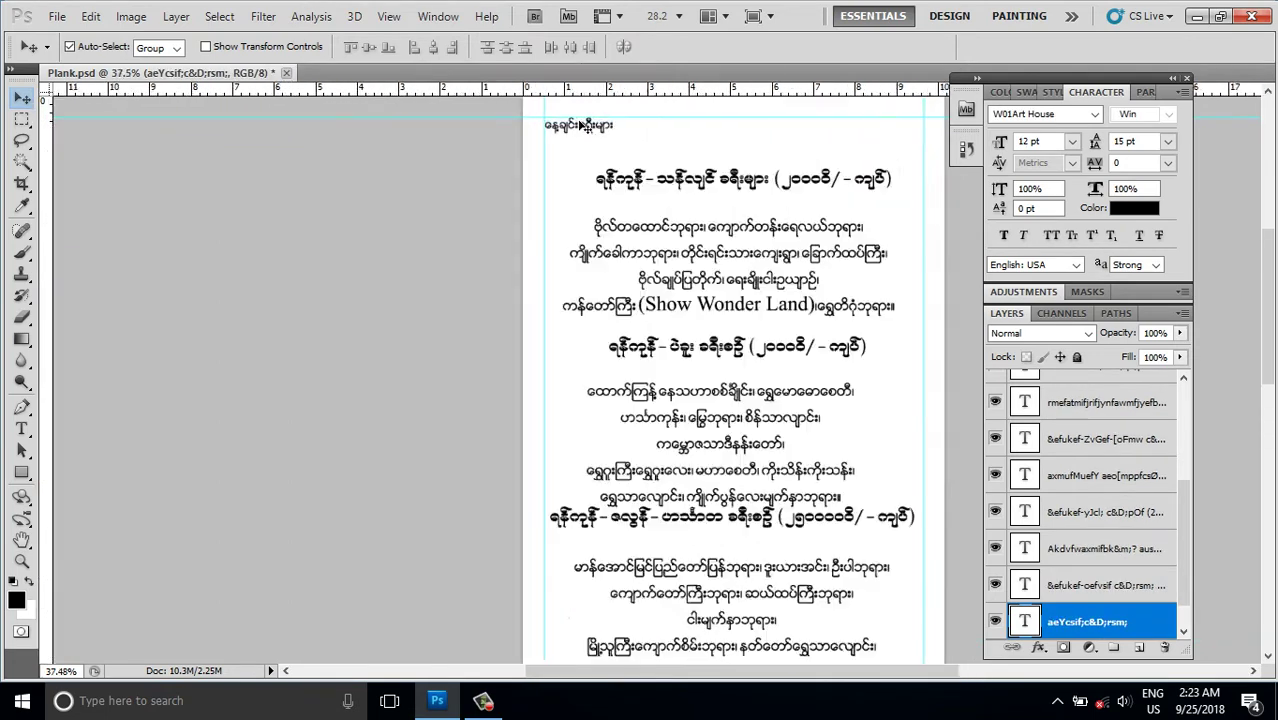
scroll(592, 140, "up", 2)
scroll(592, 145, "up", 2)
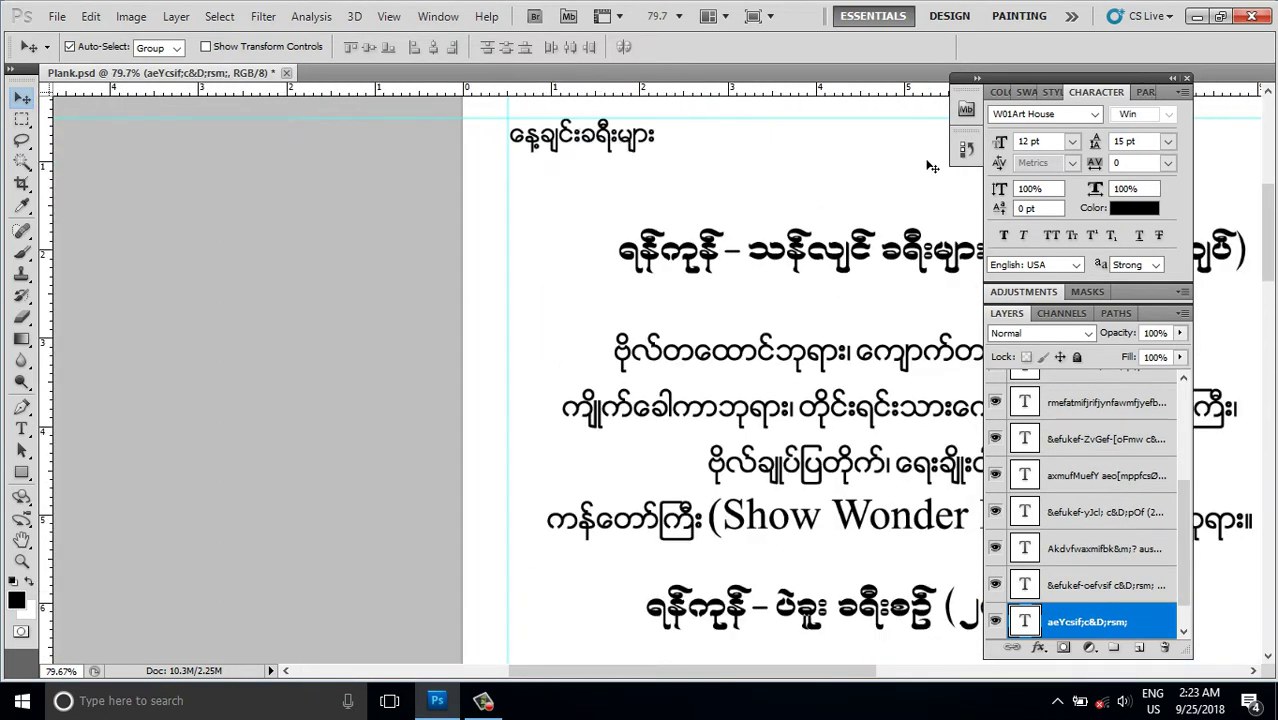
left_click(1049, 141)
left_click(995, 622)
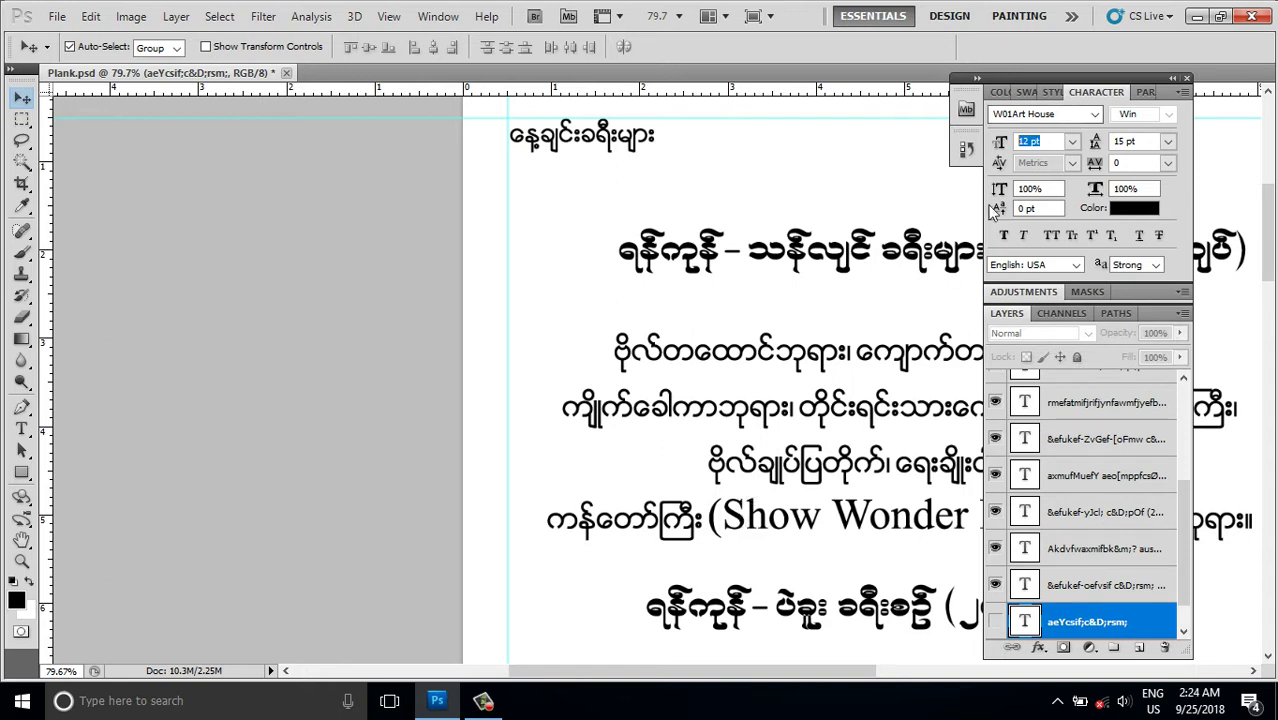
left_click(846, 300)
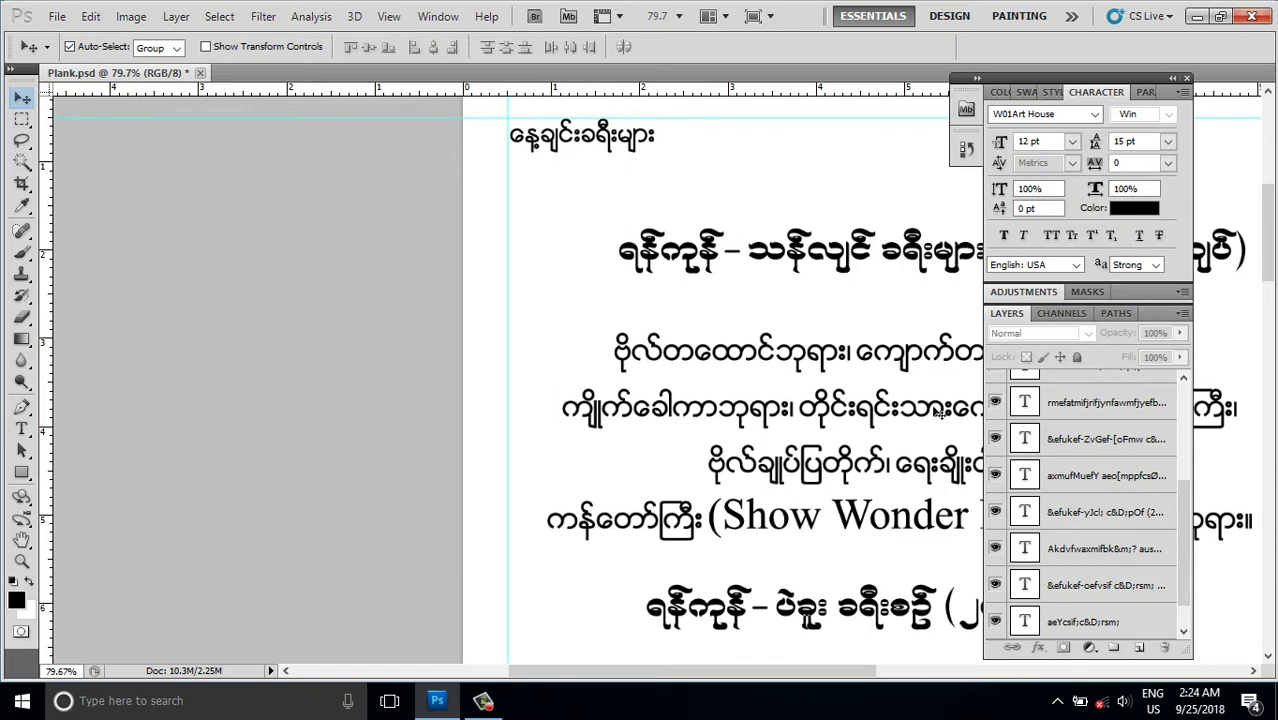
left_click(568, 142)
scroll(655, 250, "down", 1)
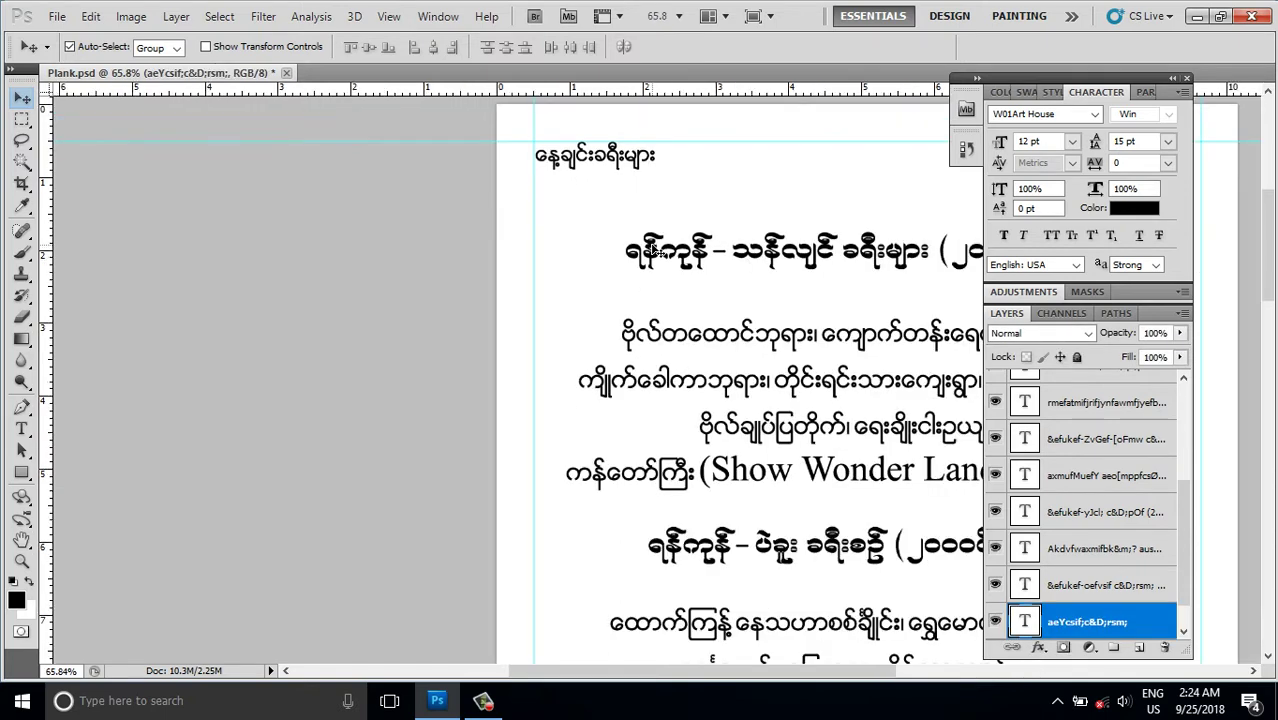
scroll(655, 250, "up", 1)
scroll(655, 250, "down", 1)
left_click(995, 625)
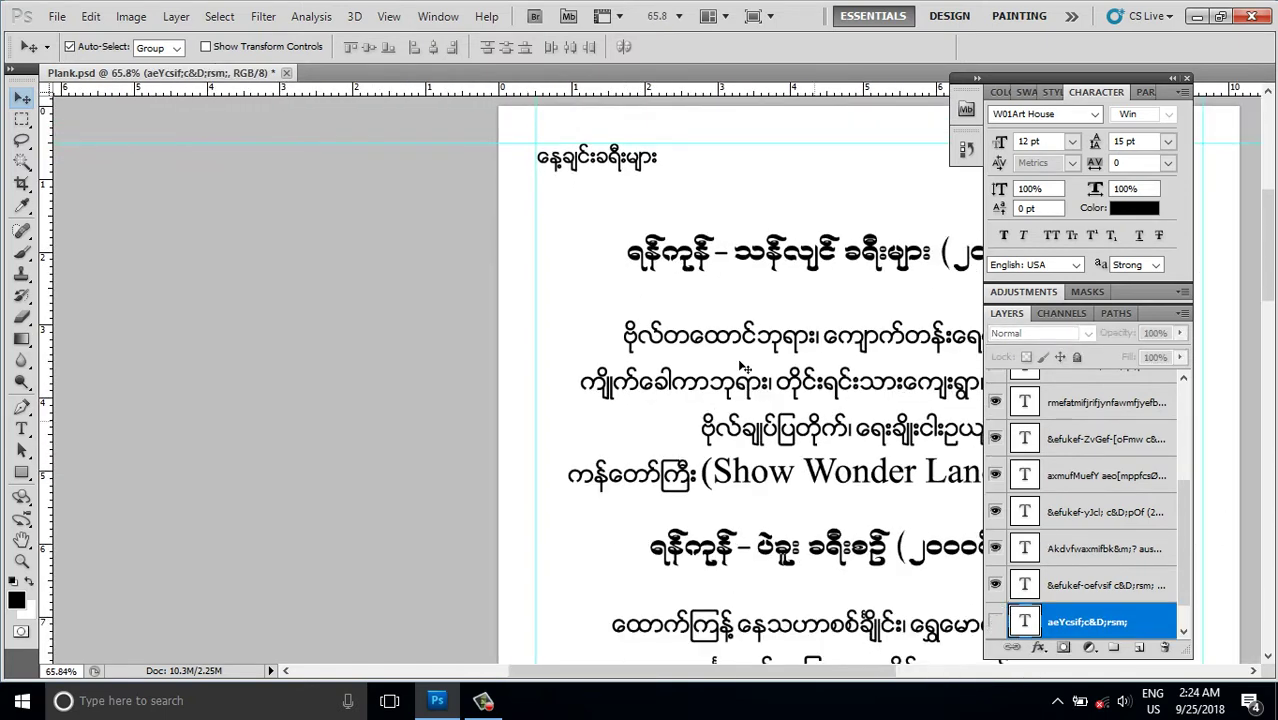
left_click(995, 622)
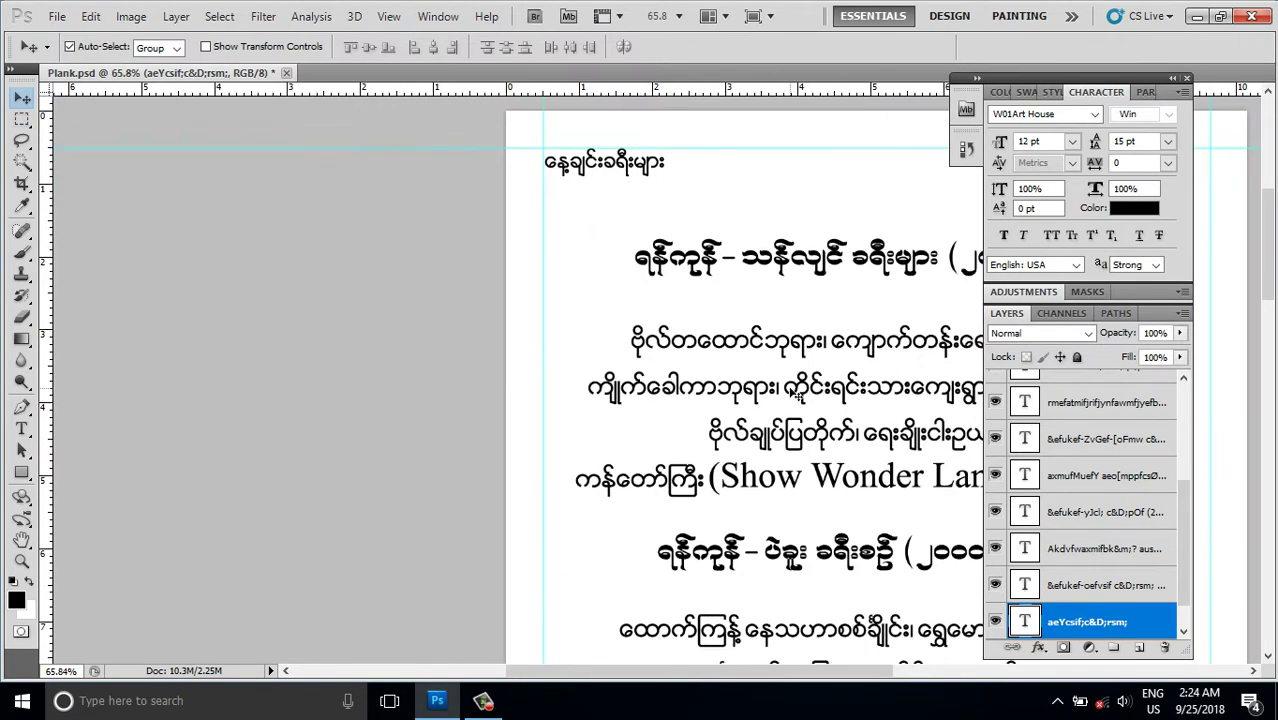
mouse_move(790, 345)
left_mouse_down()
mouse_move(695, 362)
mouse_move(684, 352)
left_mouse_up()
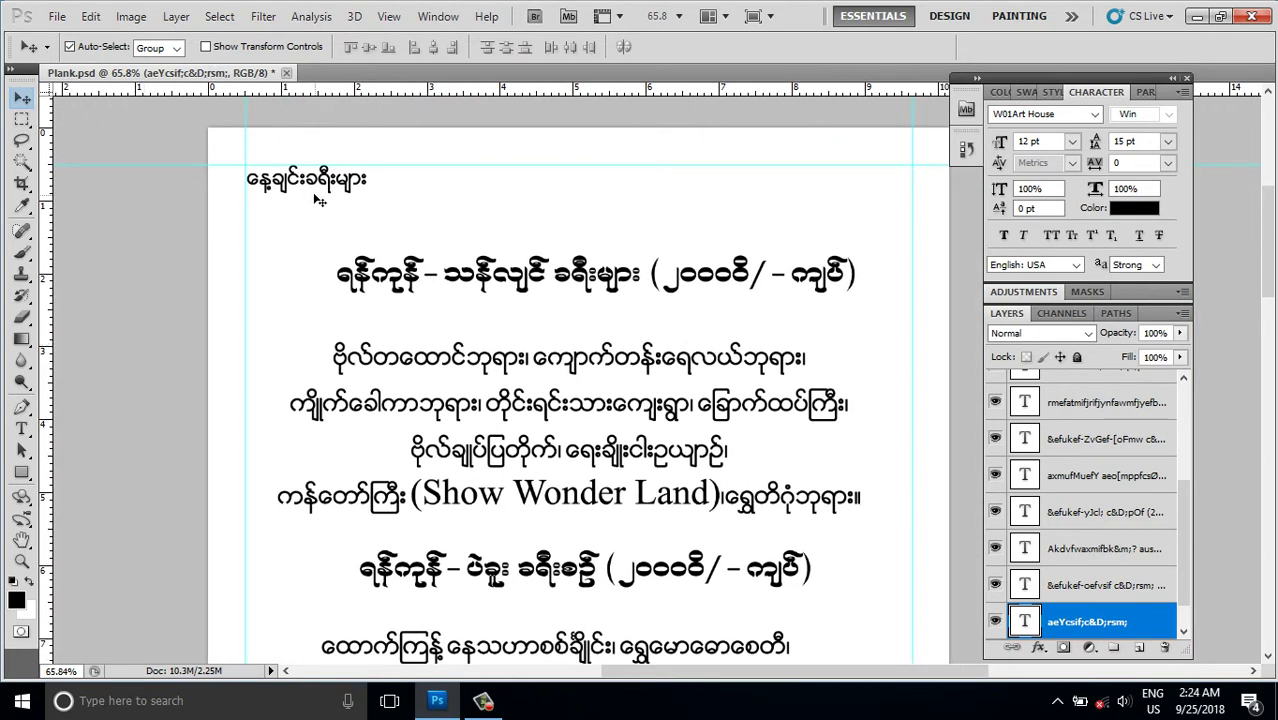
left_click(1048, 137)
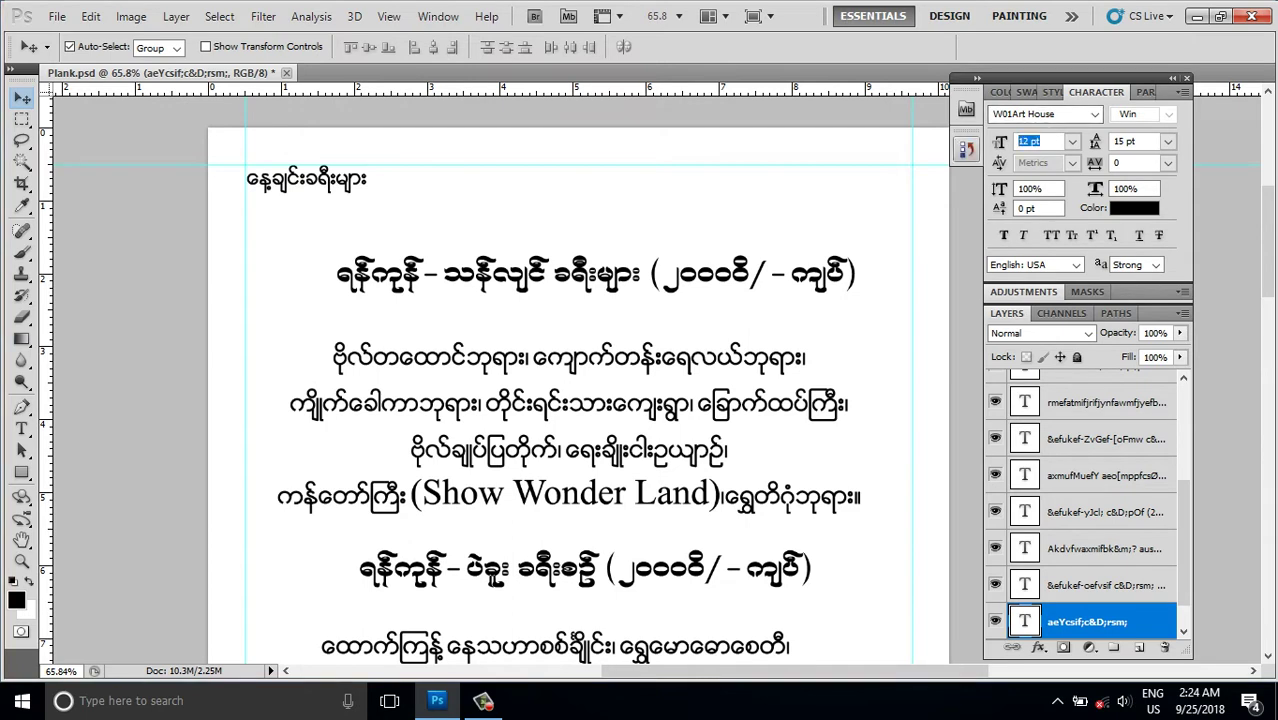
type("20")
key("Return")
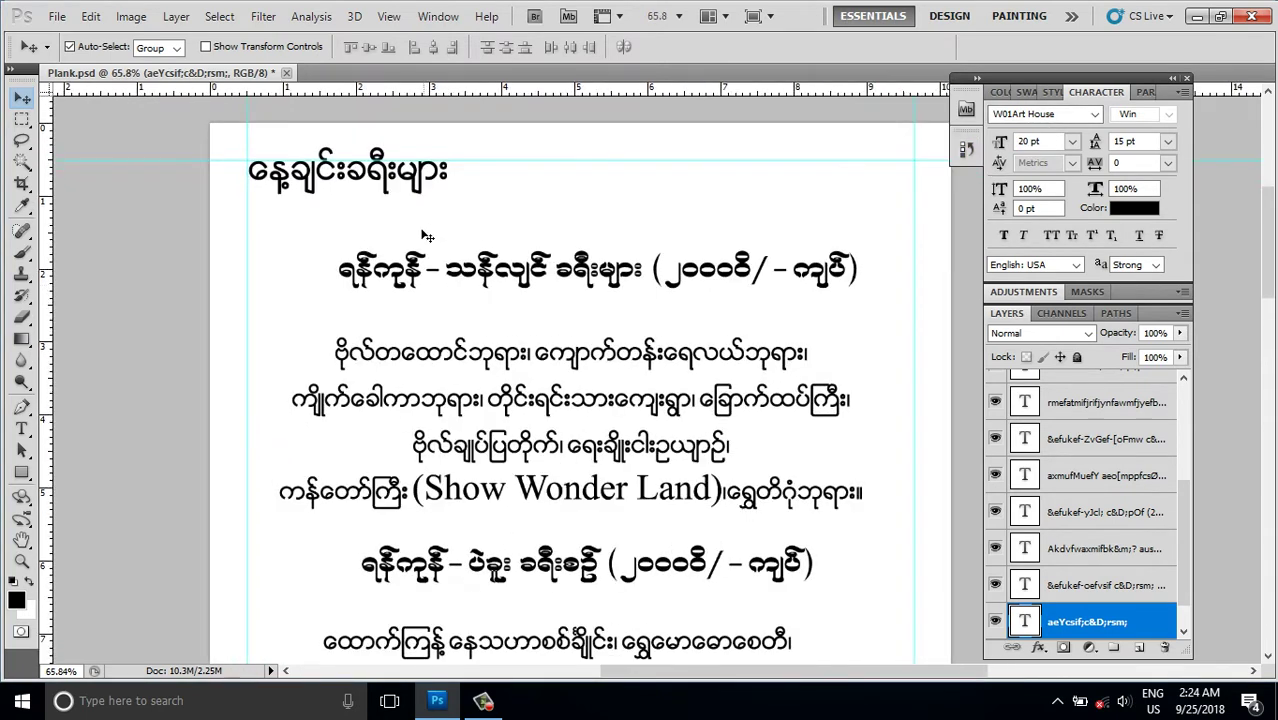
left_click_drag(361, 183, 356, 189)
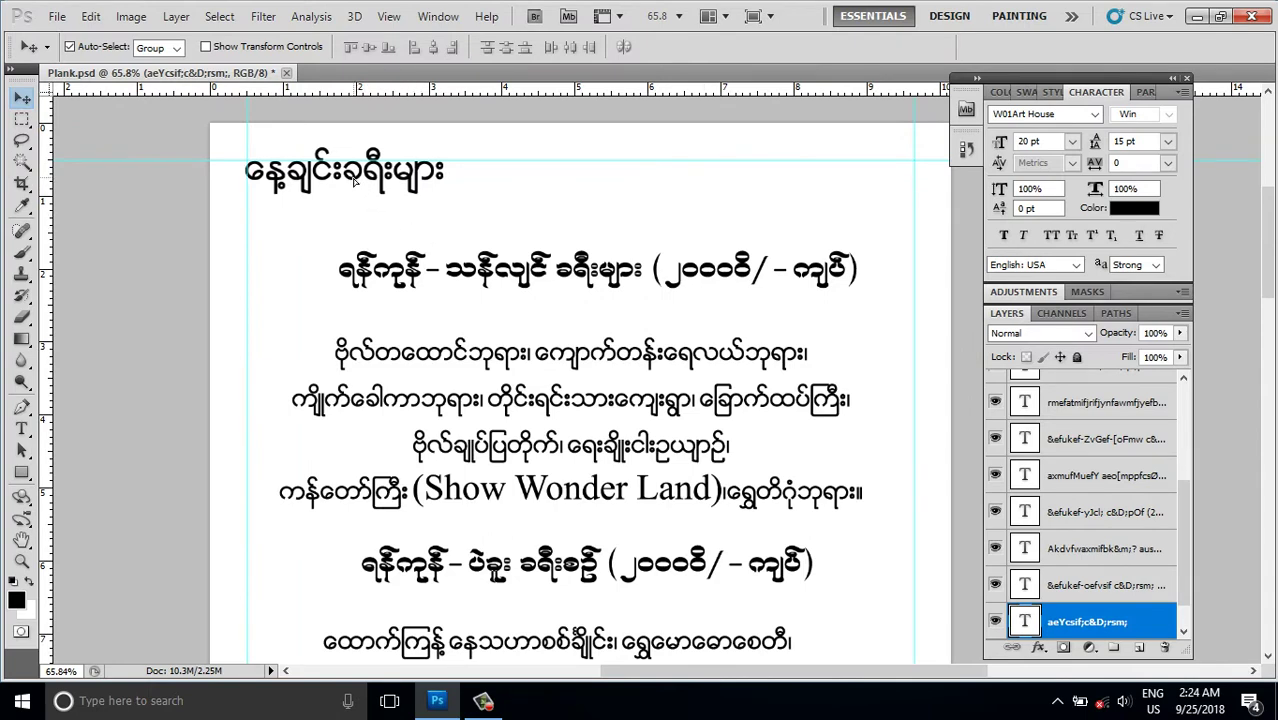
left_click(1066, 118)
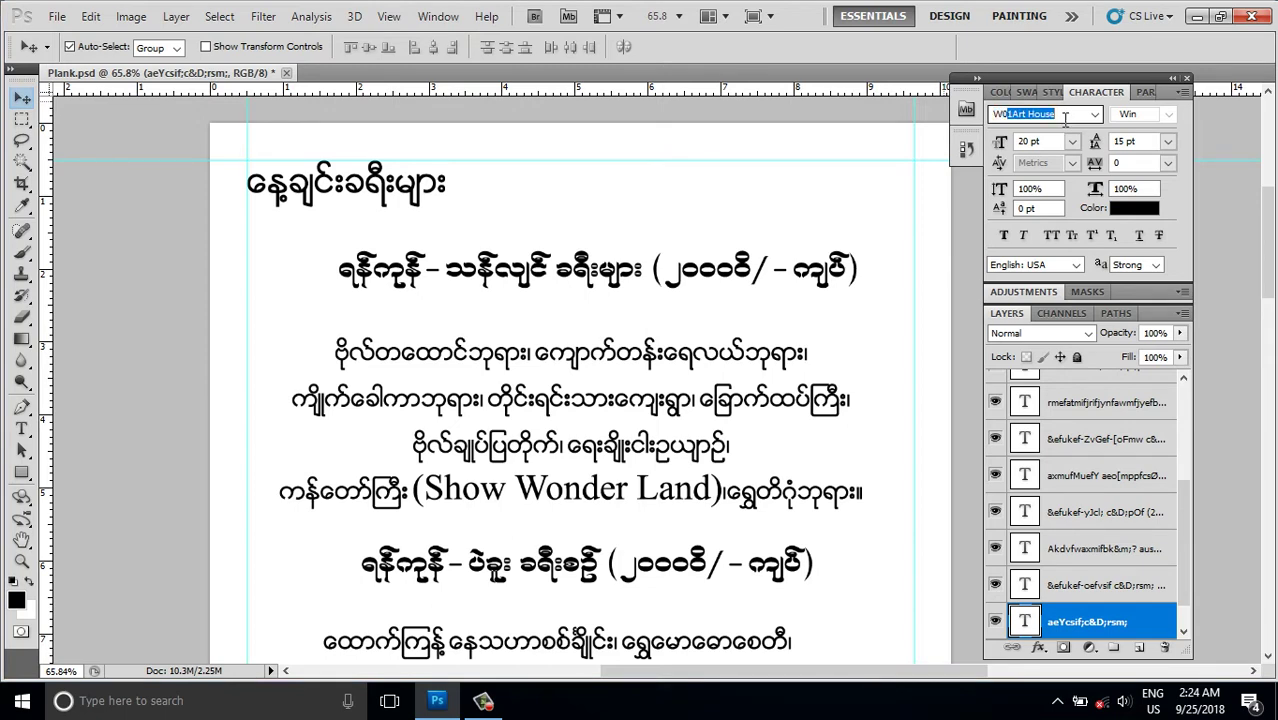
type("(afGiHmtV)*")
type("W")
key("Return")
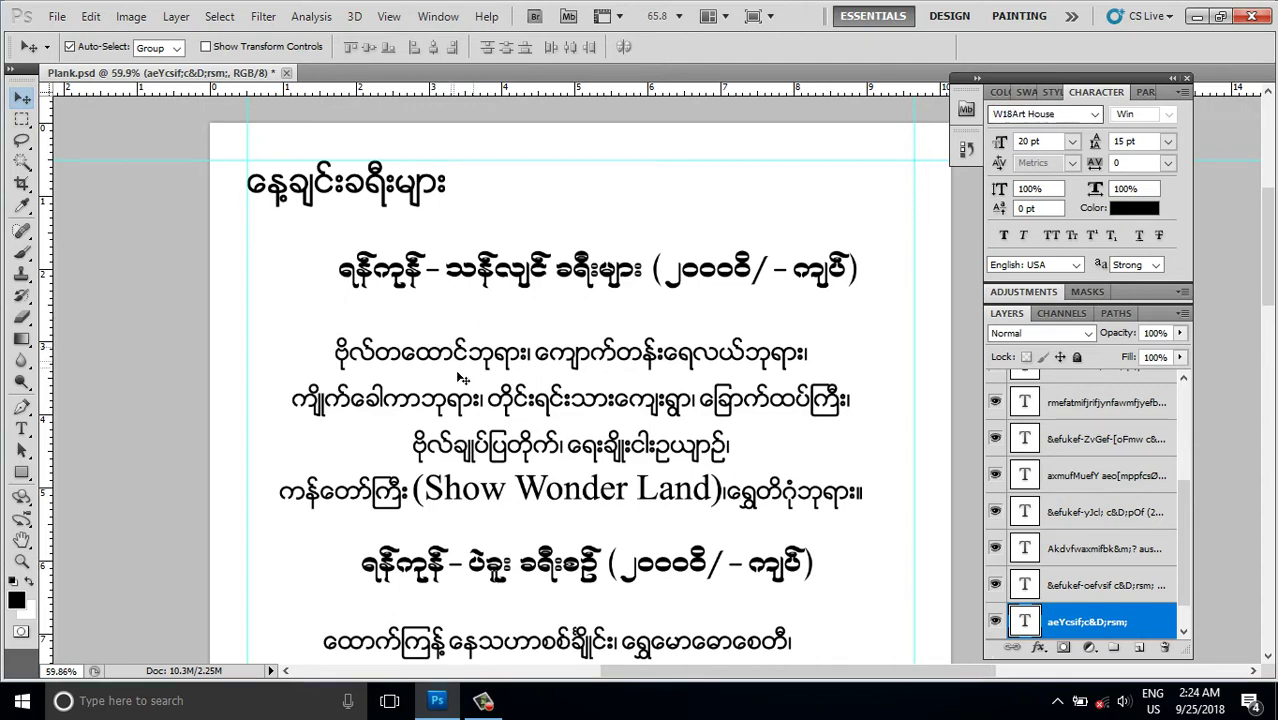
scroll(462, 383, "down", 1, "alt")
scroll(462, 383, "up", 1, "alt")
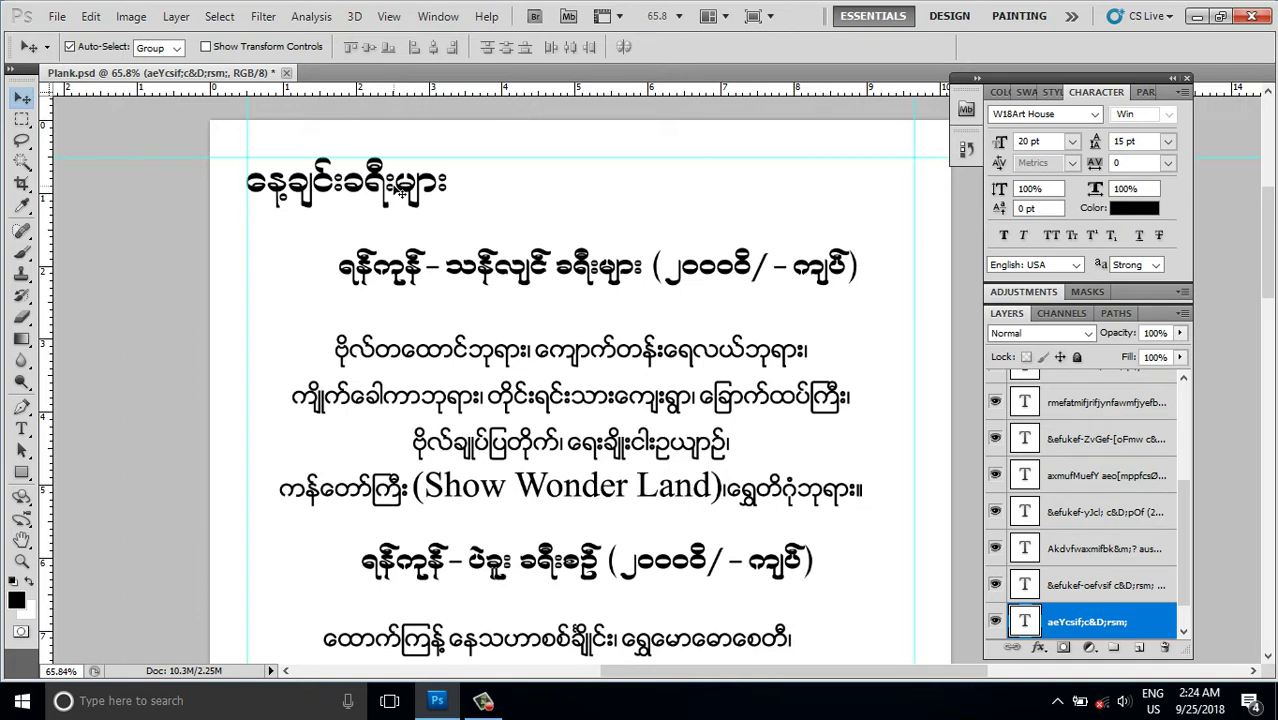
scroll(563, 268, "down", 1, "alt")
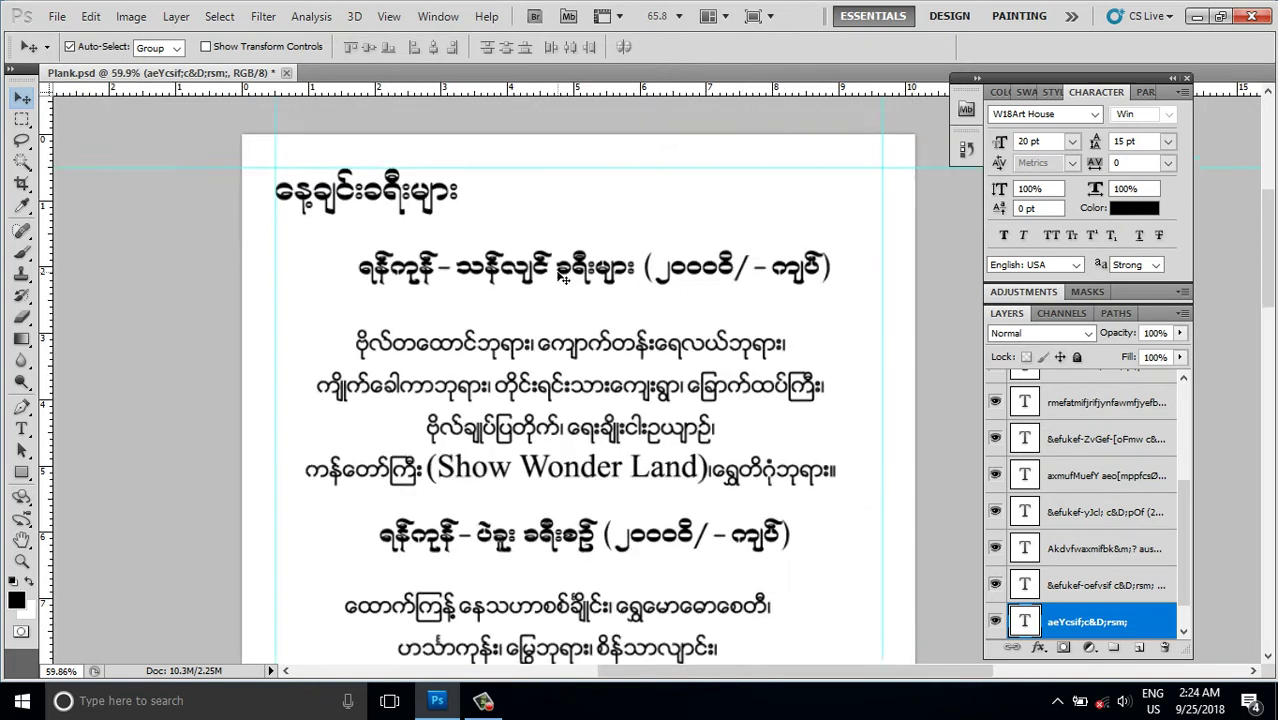
scroll(563, 270, "down", 1, "alt")
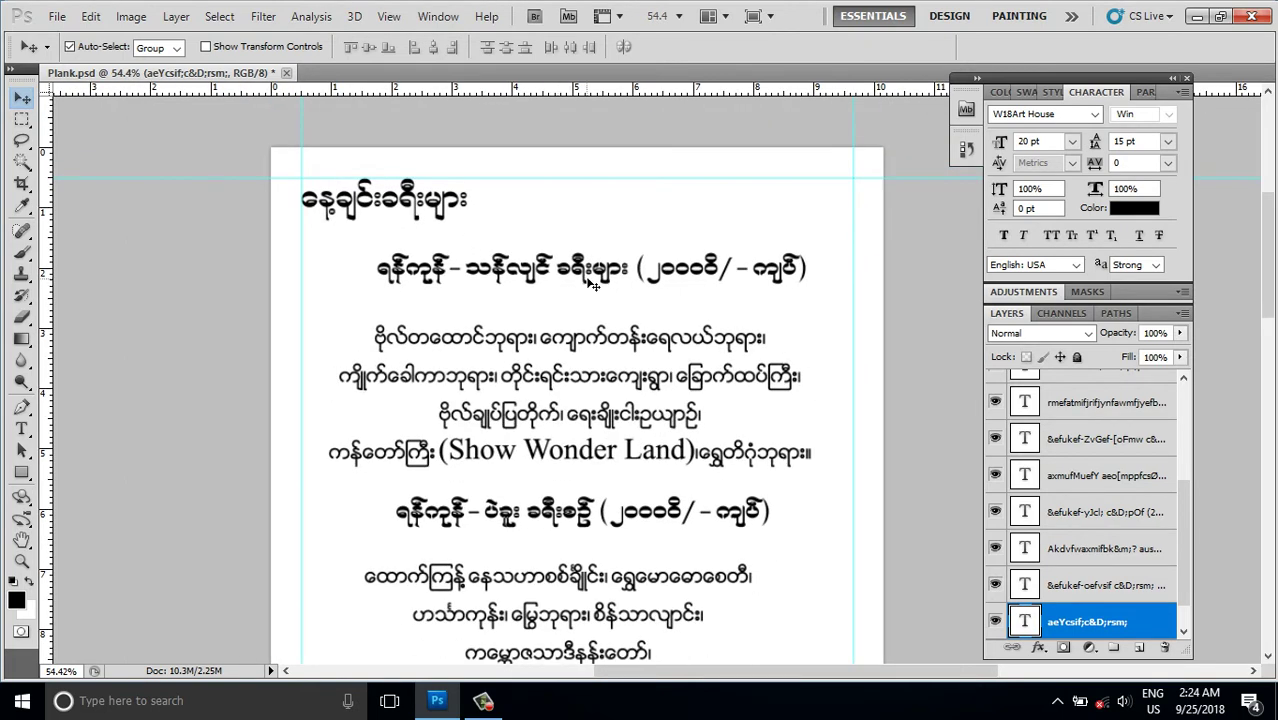
scroll(593, 286, "down", 2, "alt")
scroll(590, 283, "down", 1, "alt")
scroll(588, 281, "up", 1, "alt")
Step: Centre the first text block and the first attractions paragraph horizontally on the canvas
left_click(586, 279)
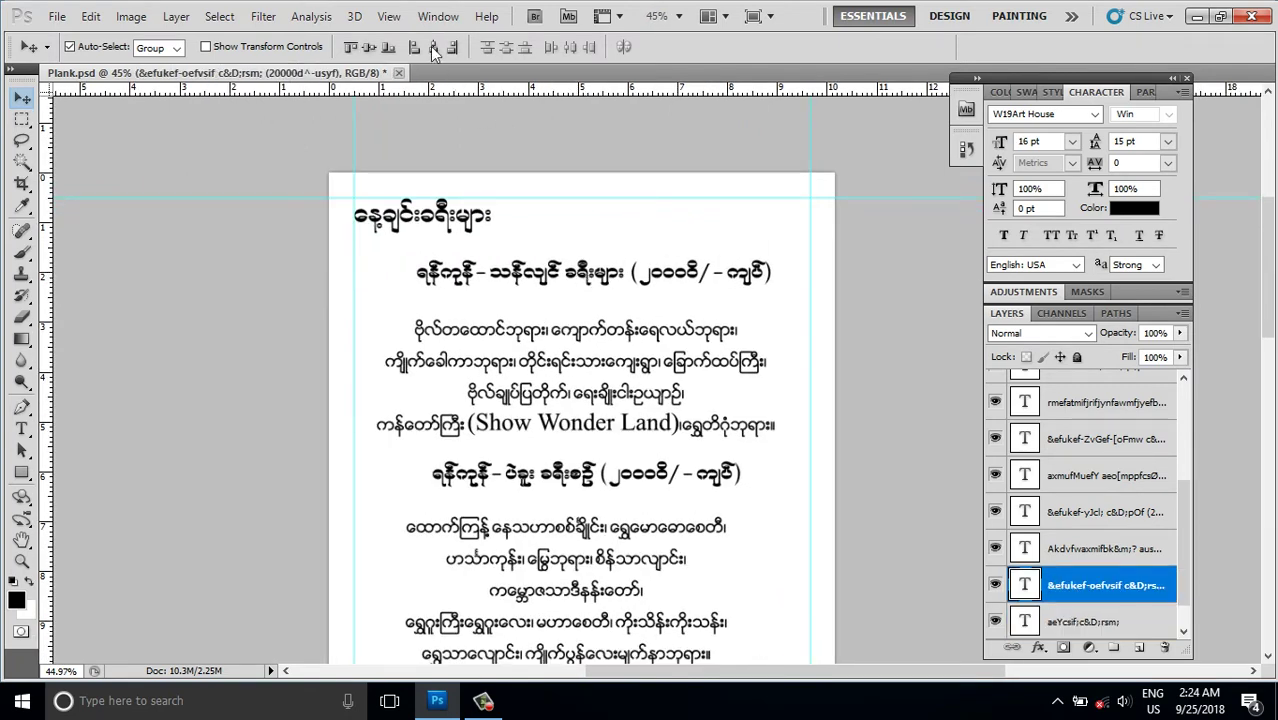
key("ctrl+0")
key("ctrl+a")
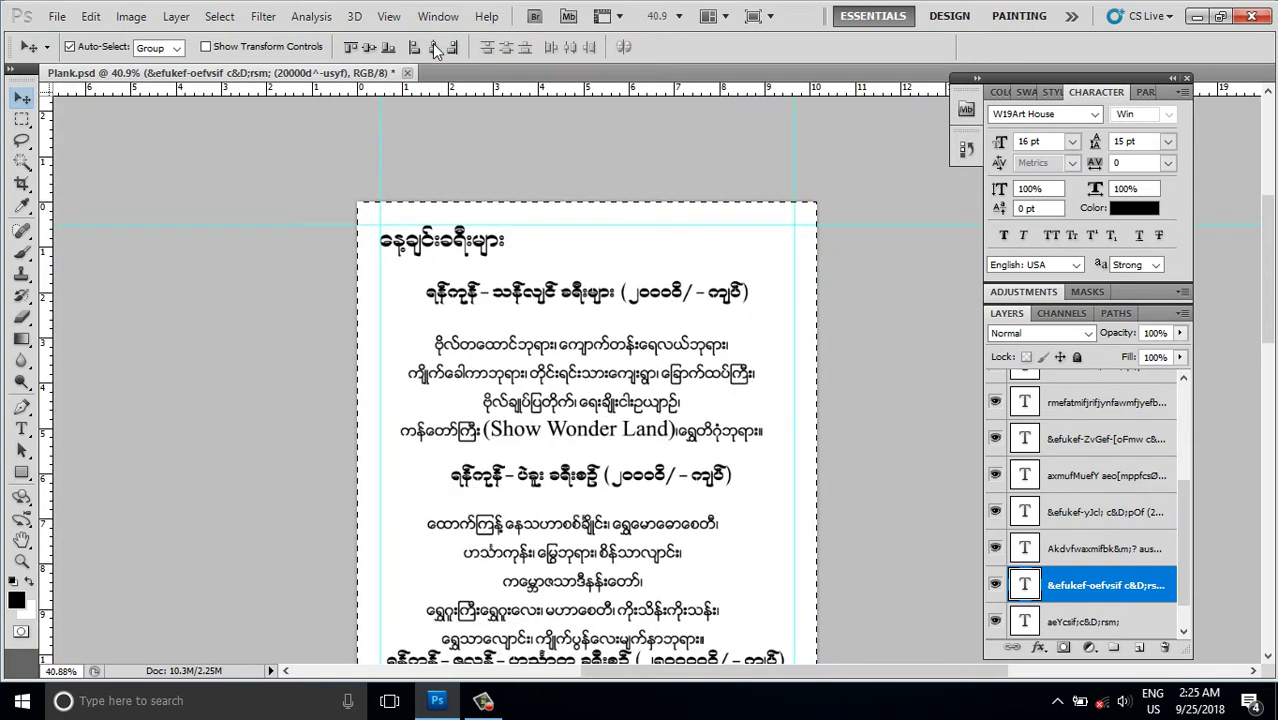
key("ctrl+d")
left_click(530, 376)
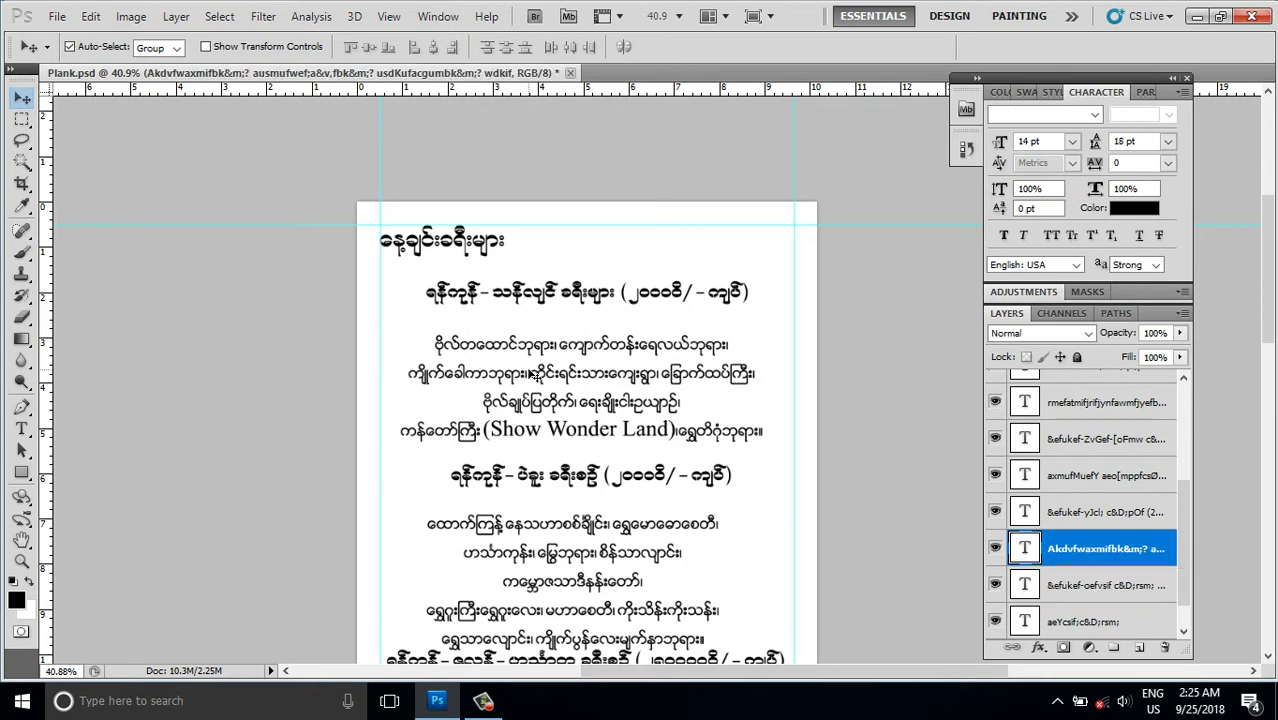
scroll(530, 376, "down", 2)
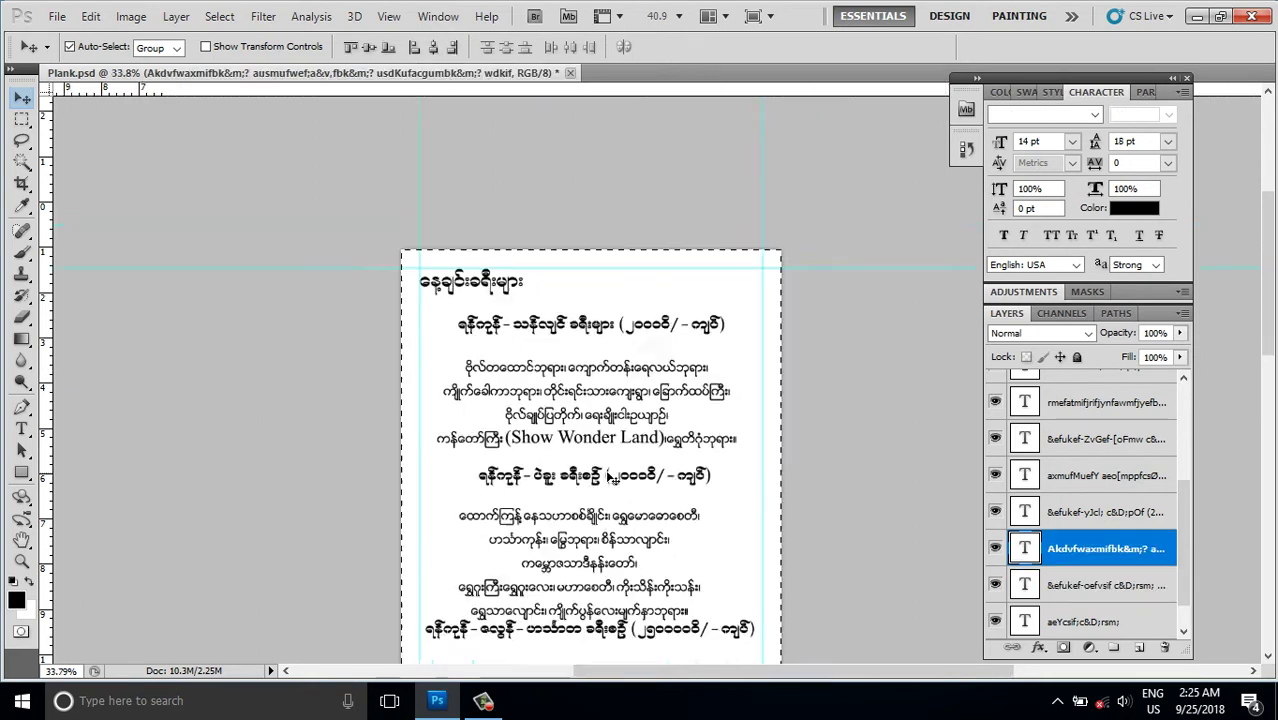
scroll(560, 360, "down", 2)
scroll(620, 330, "down", 2)
scroll(668, 305, "down", 1)
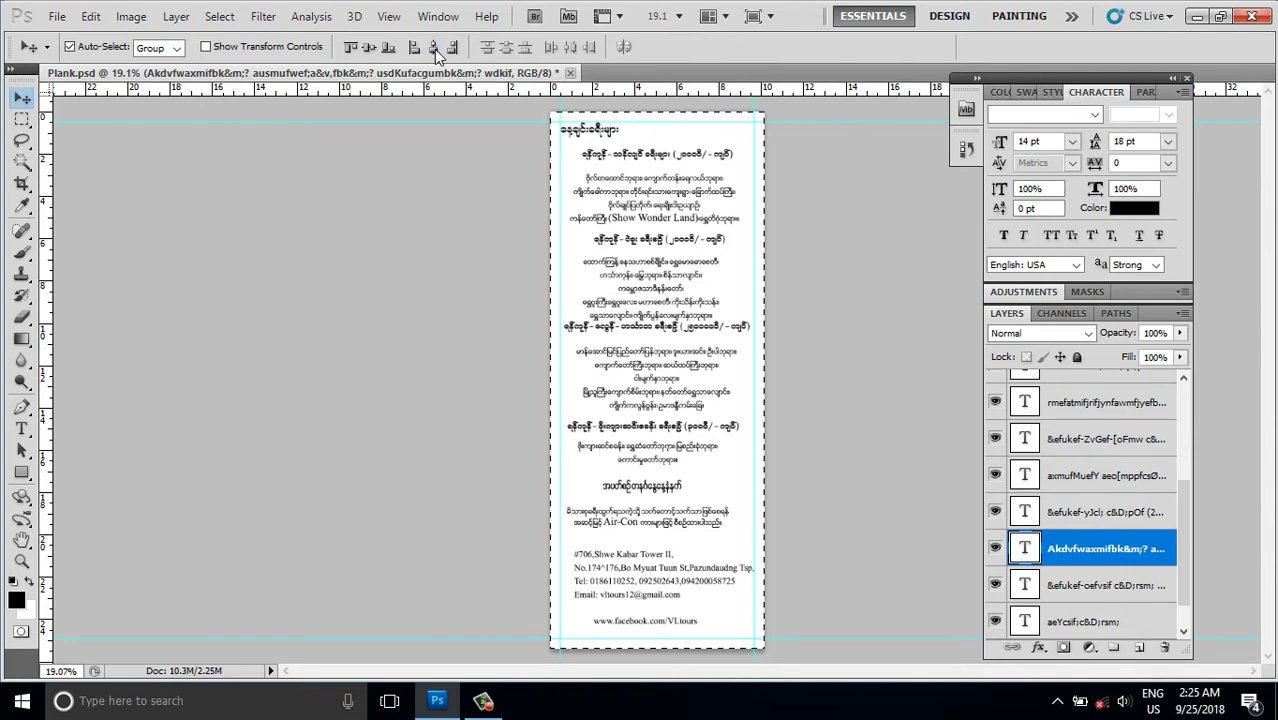
key("ctrl+d")
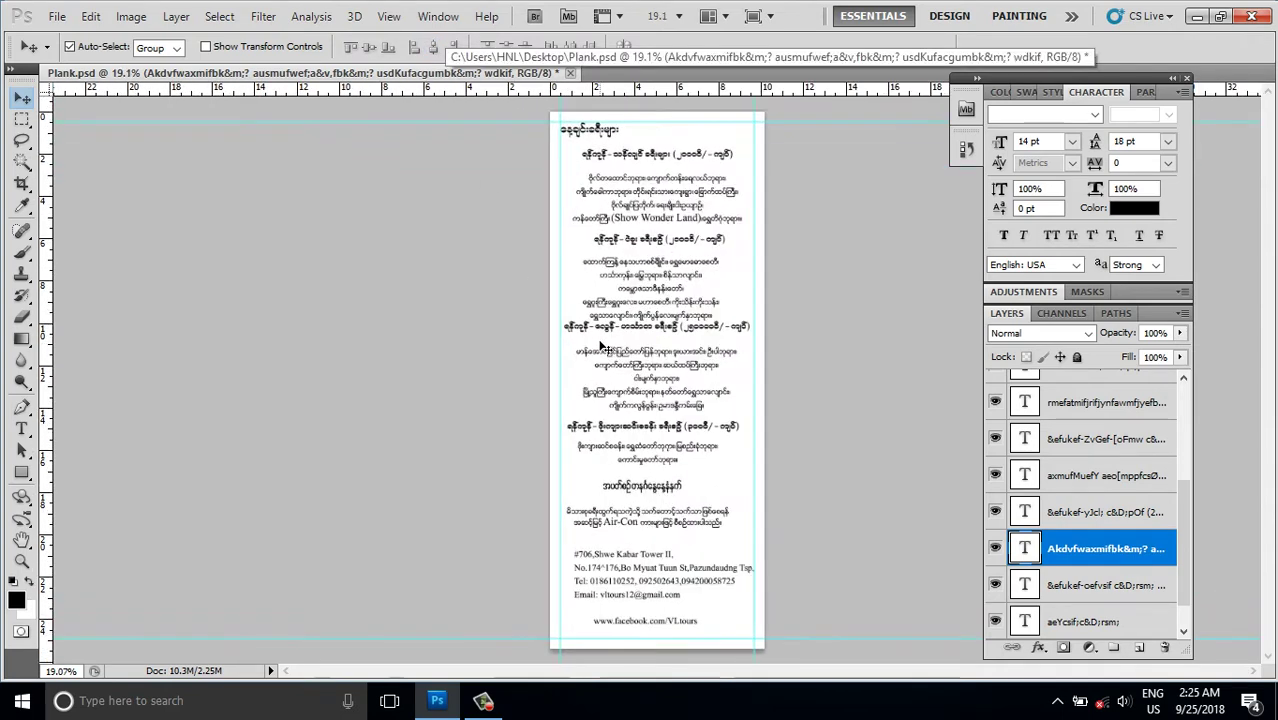
Step: Centre the second tour heading horizontally on the page
left_click(641, 242)
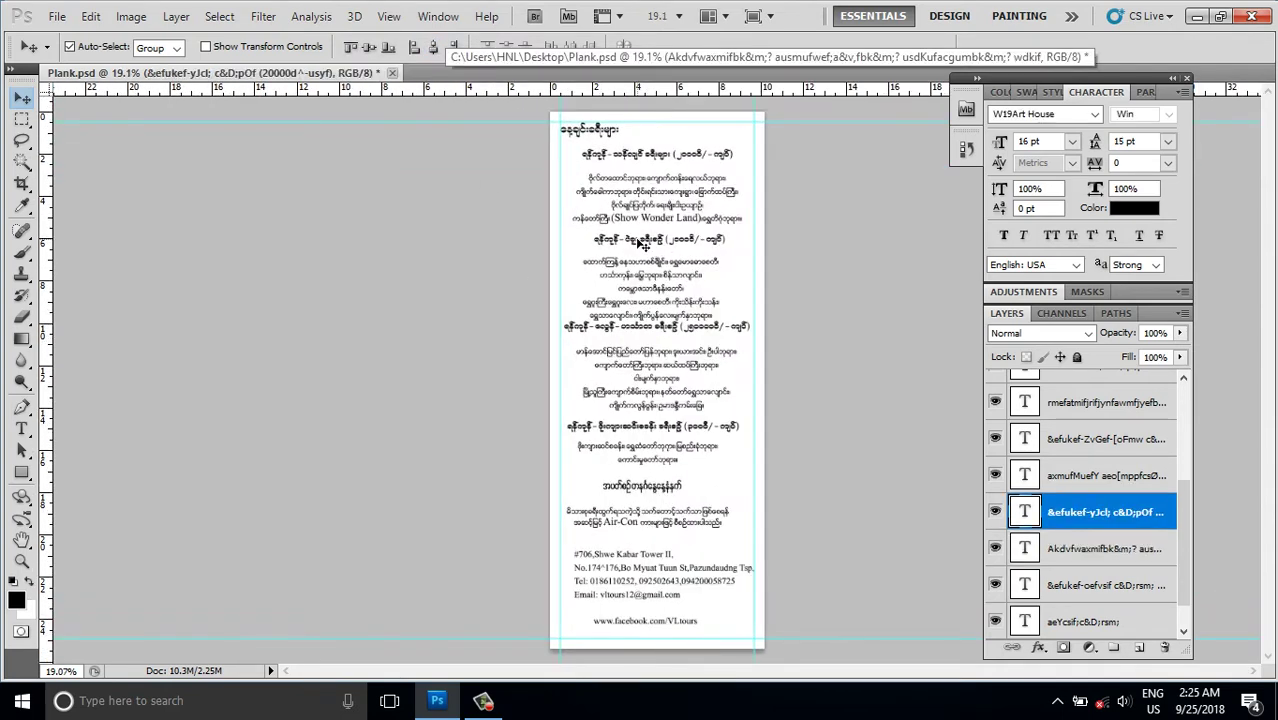
key("ctrl+a")
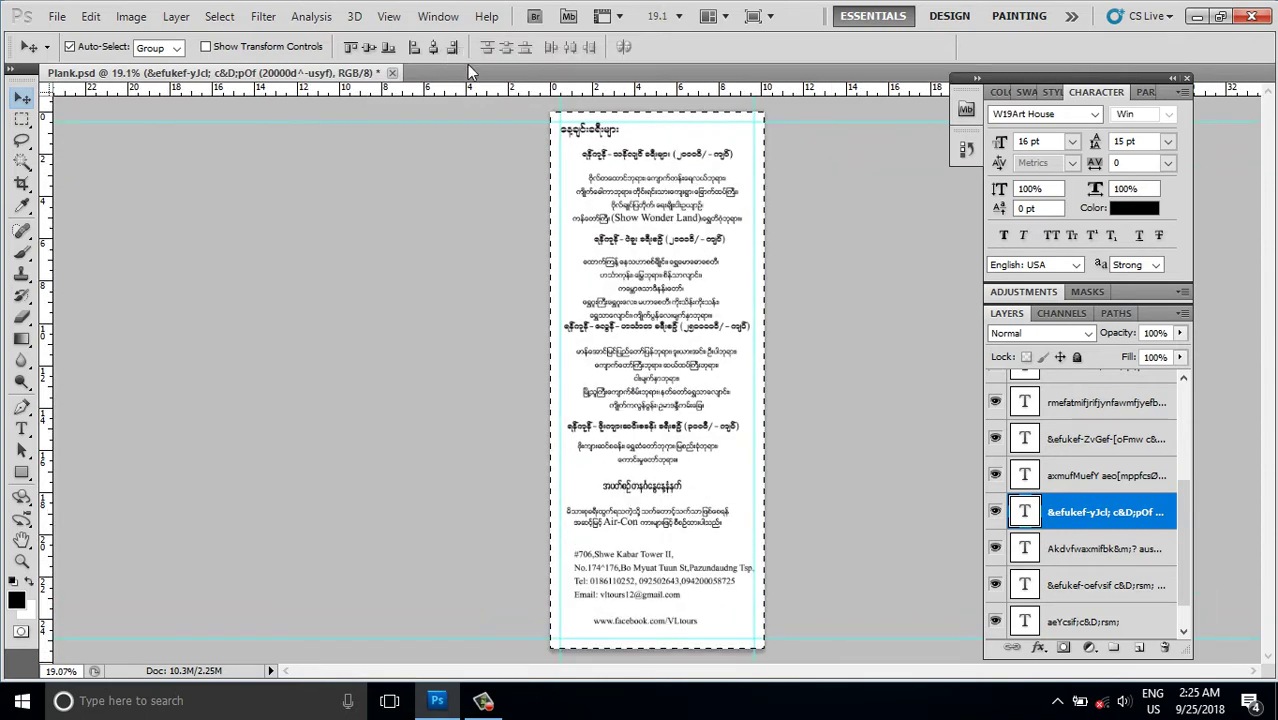
left_click(432, 46)
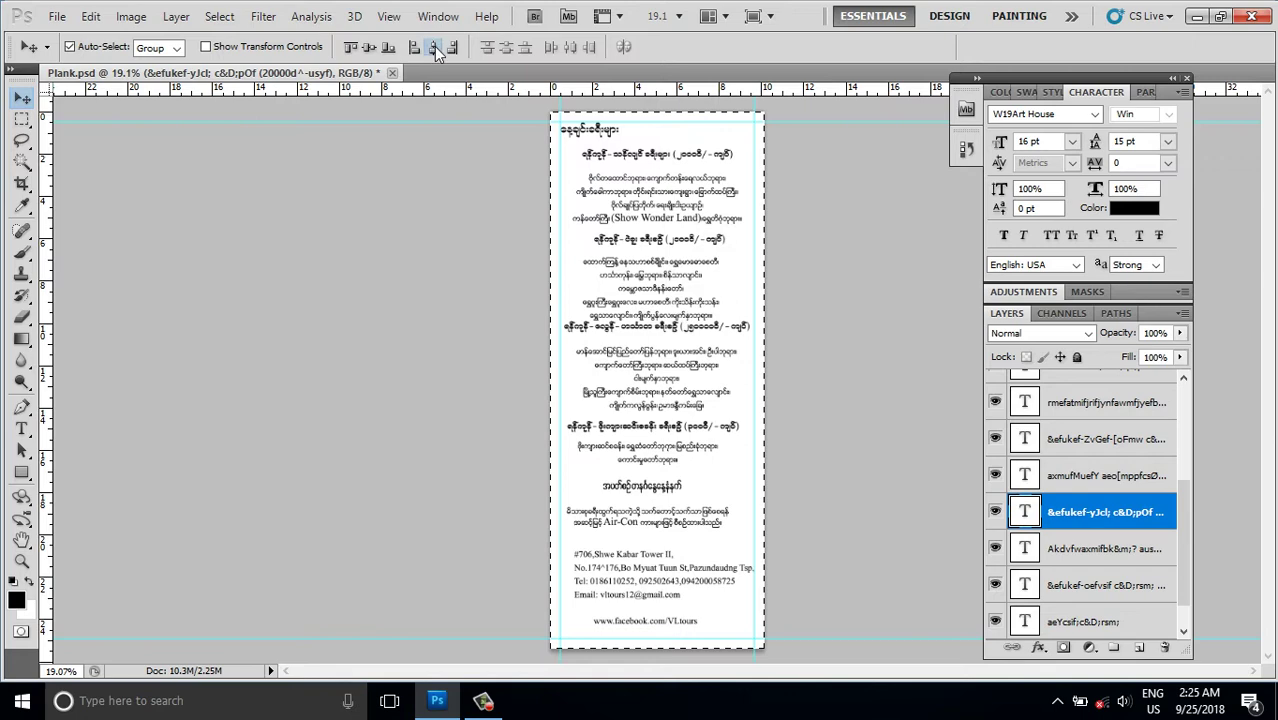
scroll(645, 313, "down", 2)
scroll(645, 313, "up", 4)
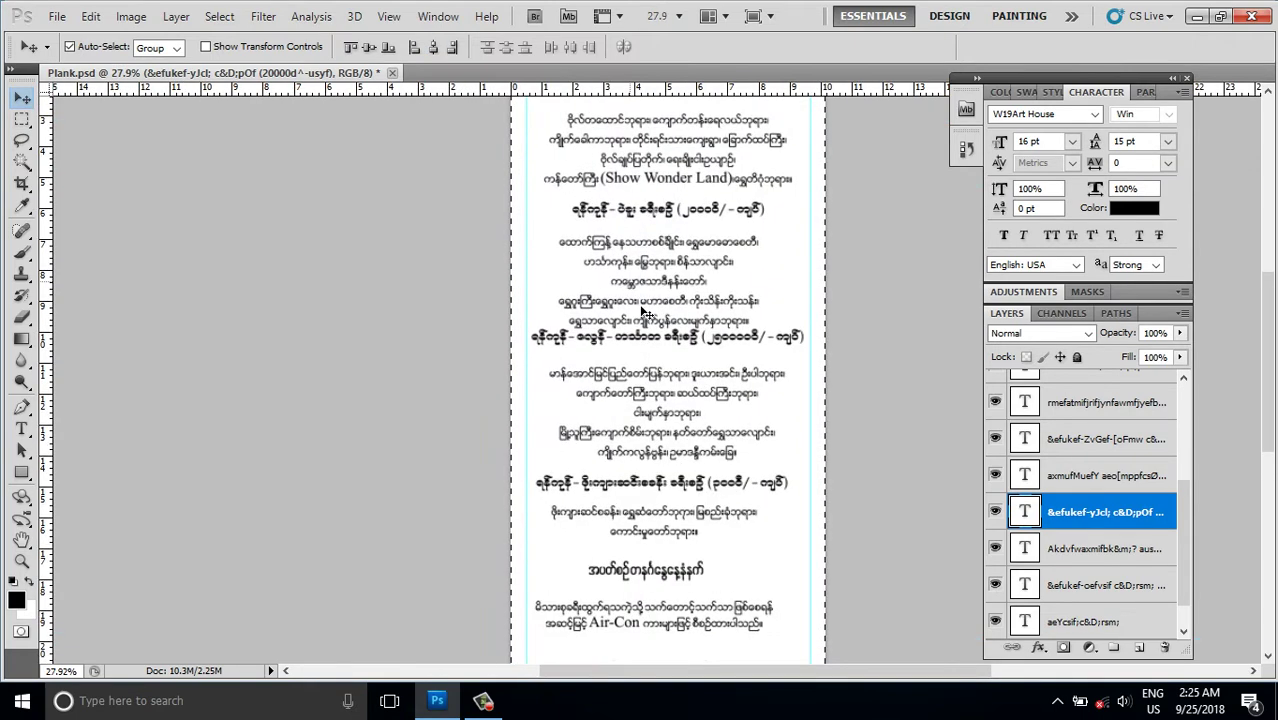
Step: Centre the next attractions paragraph and the following tour heading horizontally
left_click(653, 272)
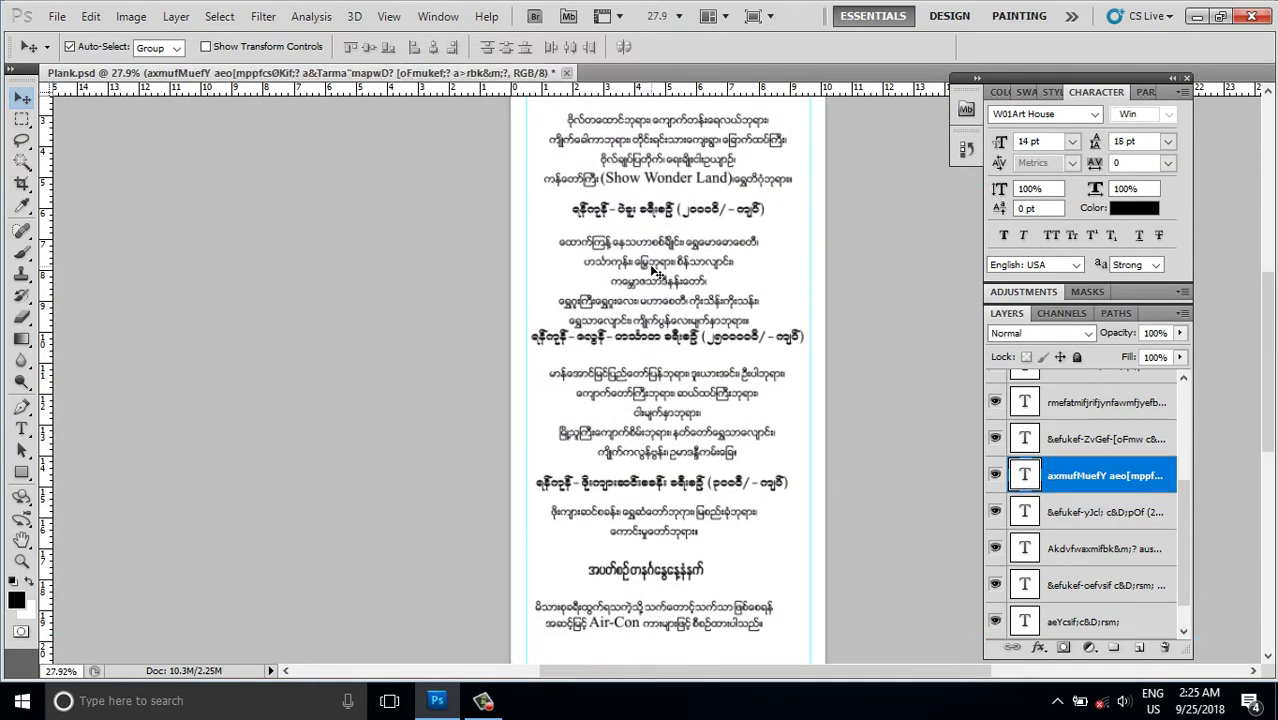
scroll(677, 328, "down", 2)
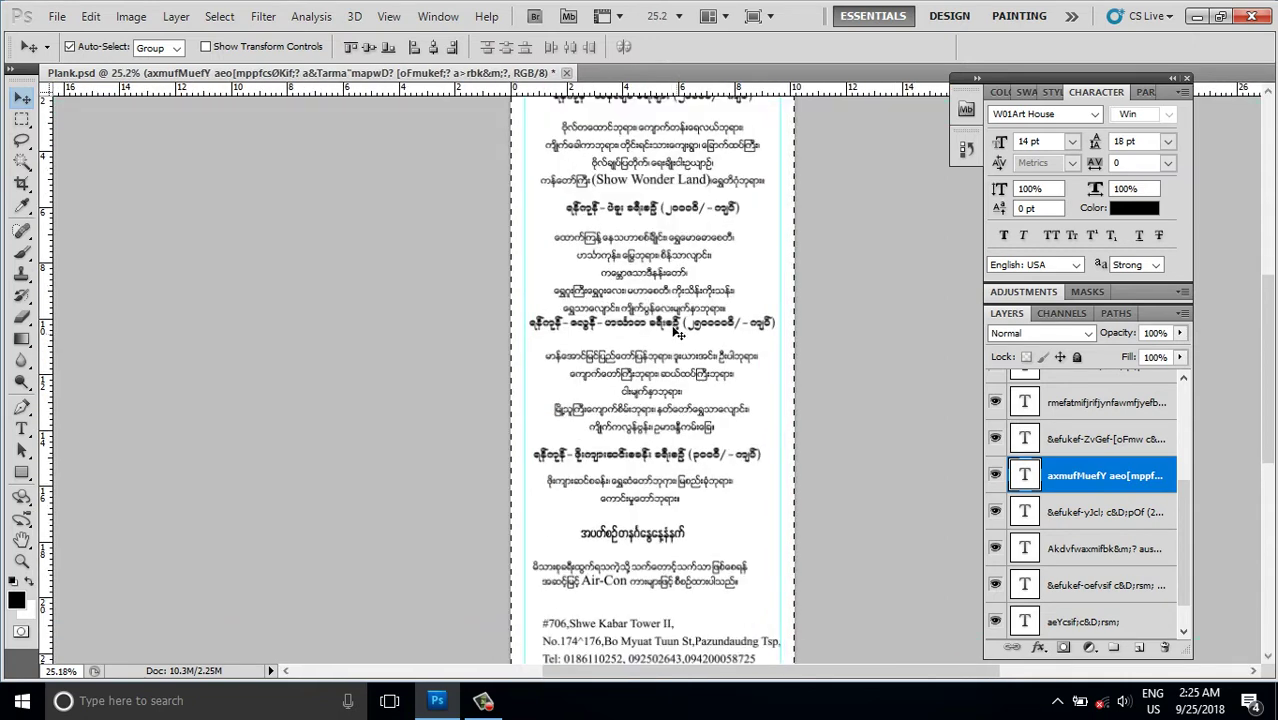
scroll(677, 328, "up", 2)
scroll(645, 370, "down", 2)
scroll(645, 370, "up", 1)
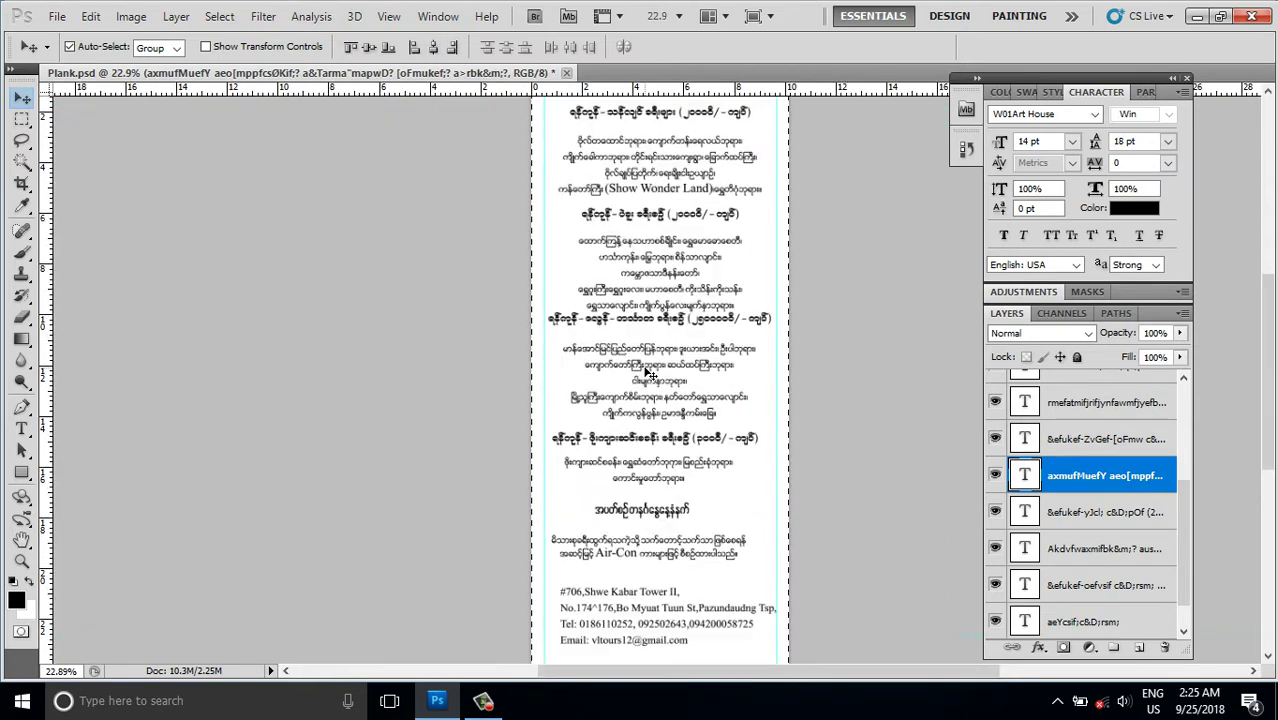
left_click(625, 326)
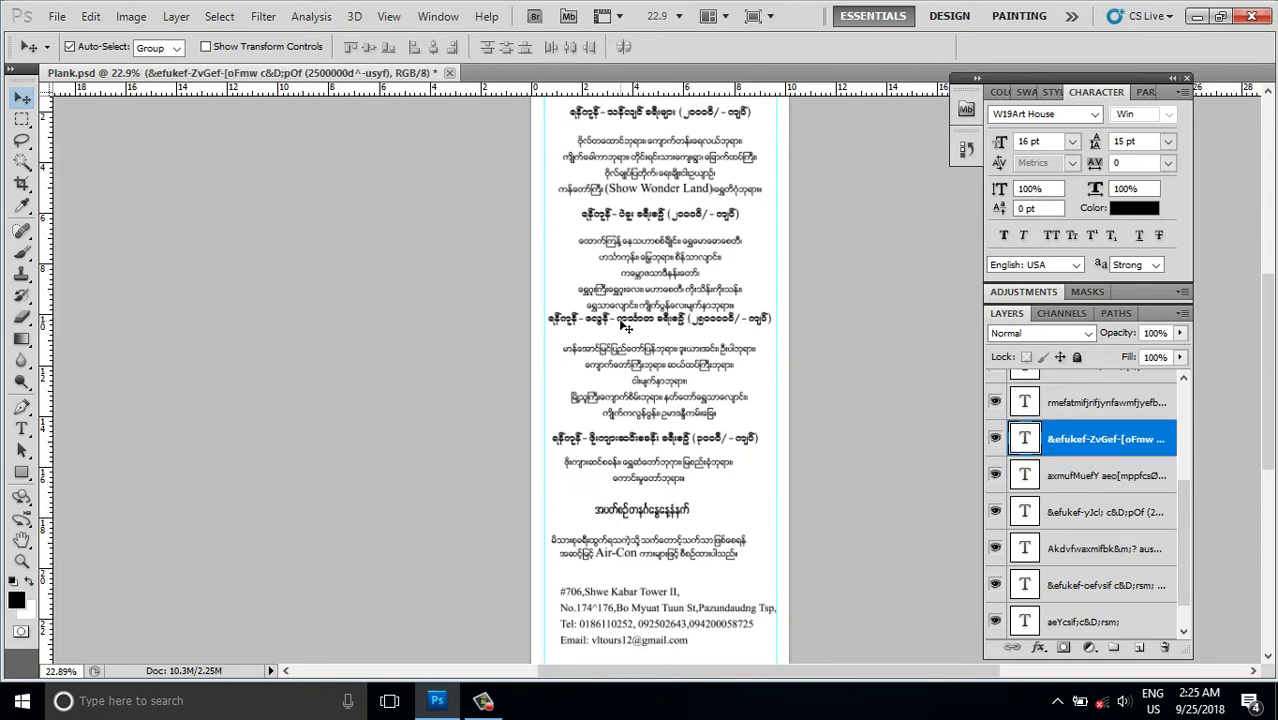
left_click(431, 50)
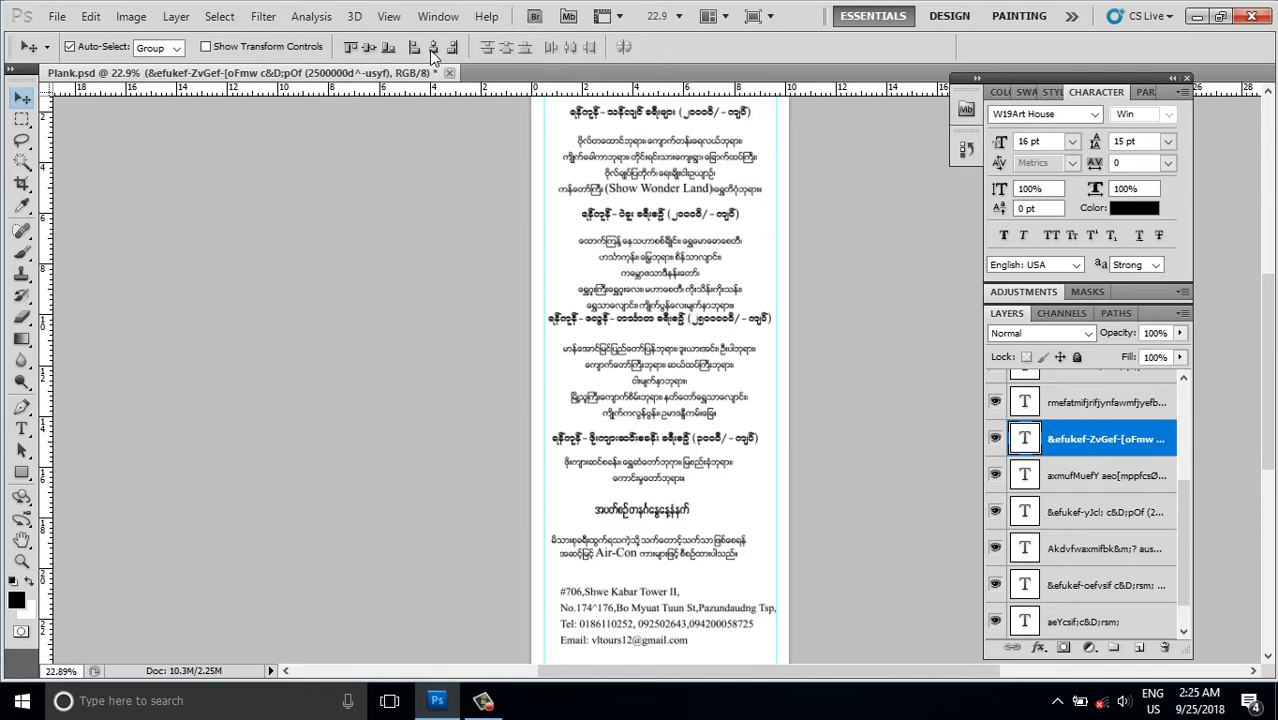
scroll(683, 430, "down", 2)
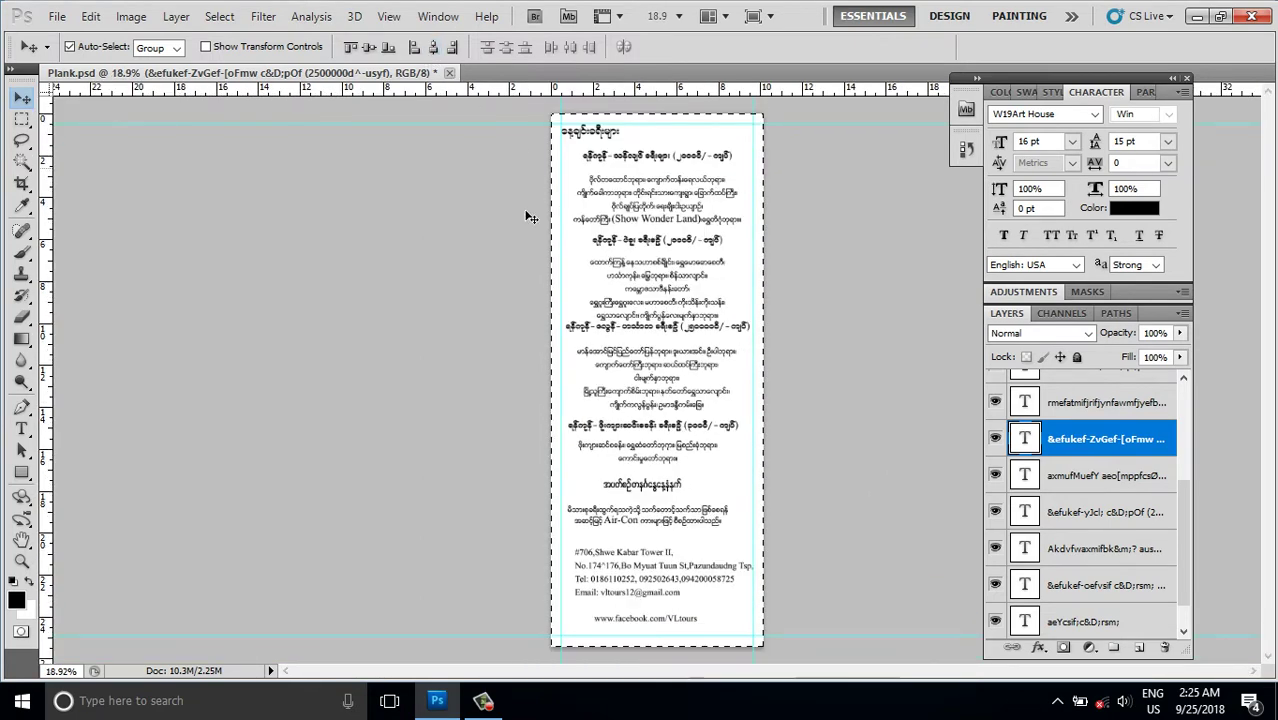
scroll(632, 437, "up", 2)
scroll(632, 468, "up", 1)
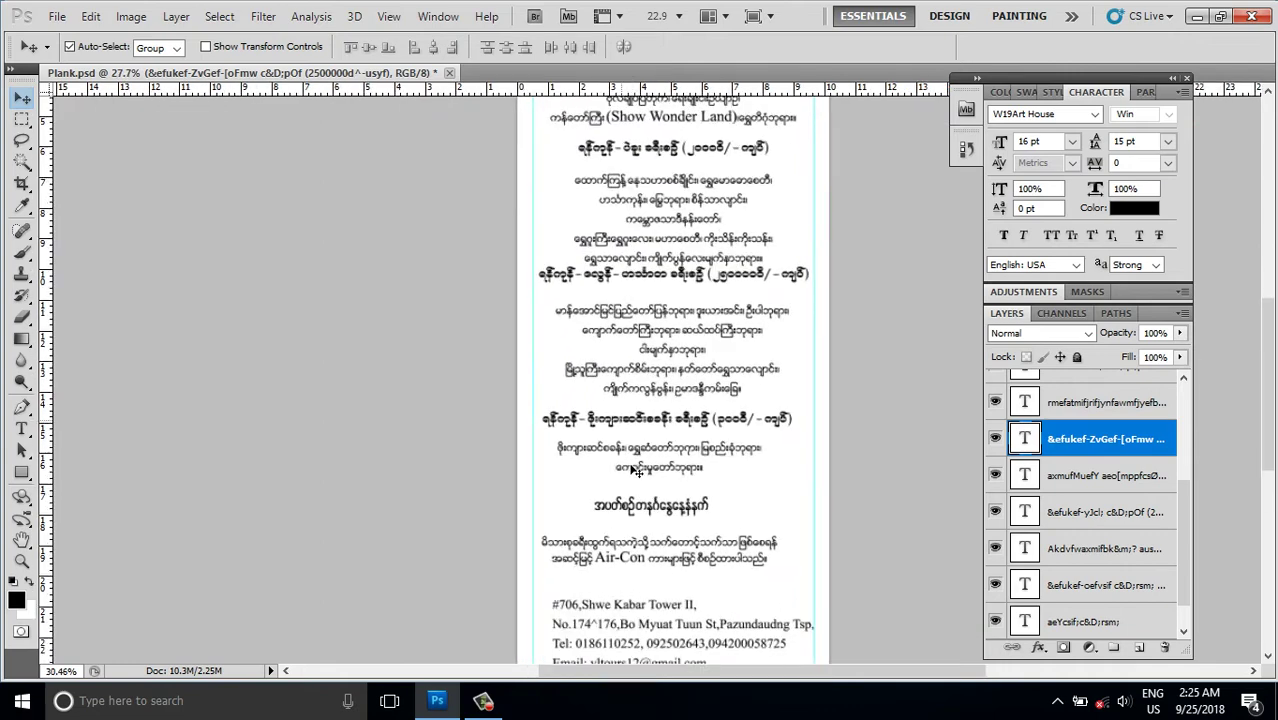
scroll(638, 450, "up", 2)
scroll(650, 420, "up", 1)
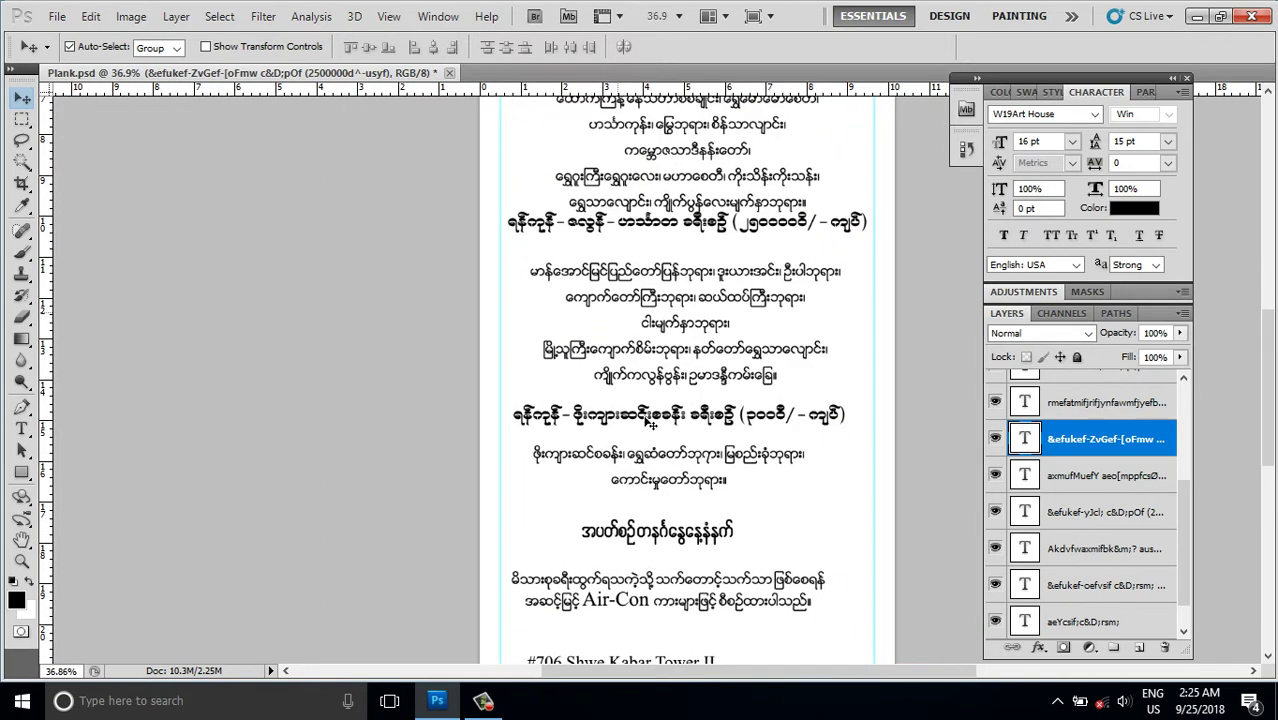
Step: Pick the fourth tour heading and step to the text layers above it
left_click(647, 422)
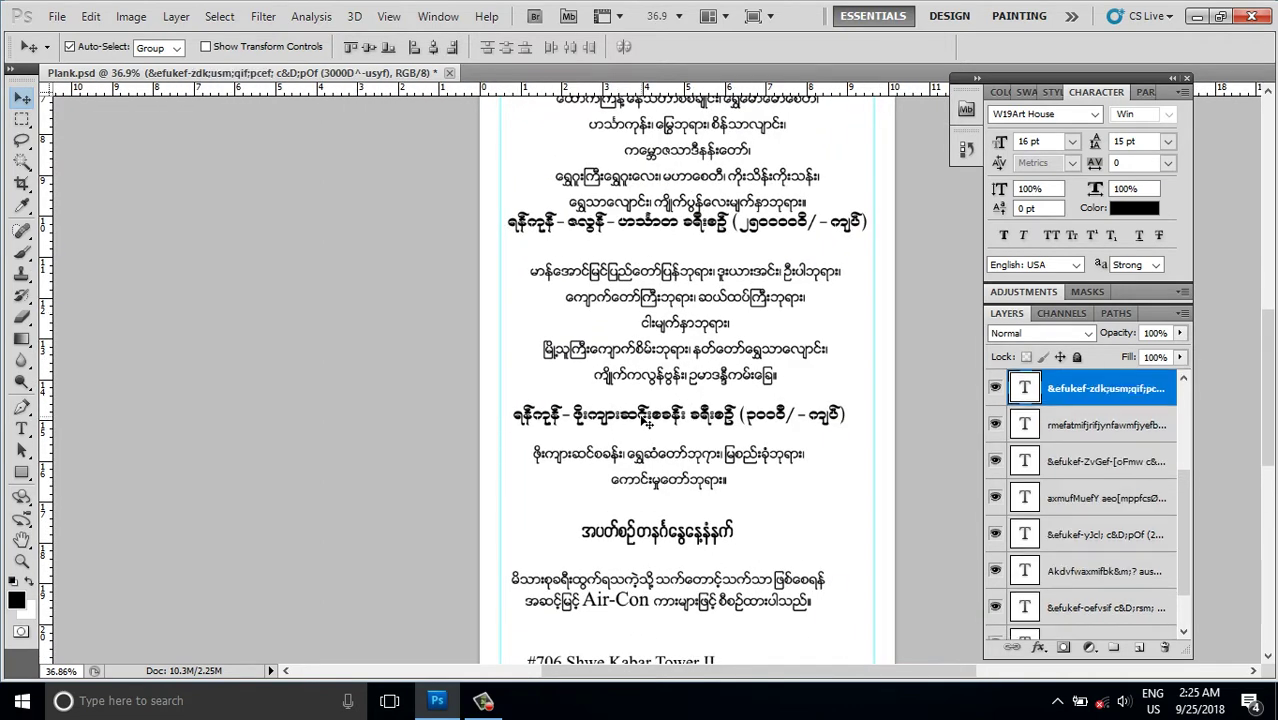
scroll(645, 422, "down", 2)
scroll(648, 425, "up", 1)
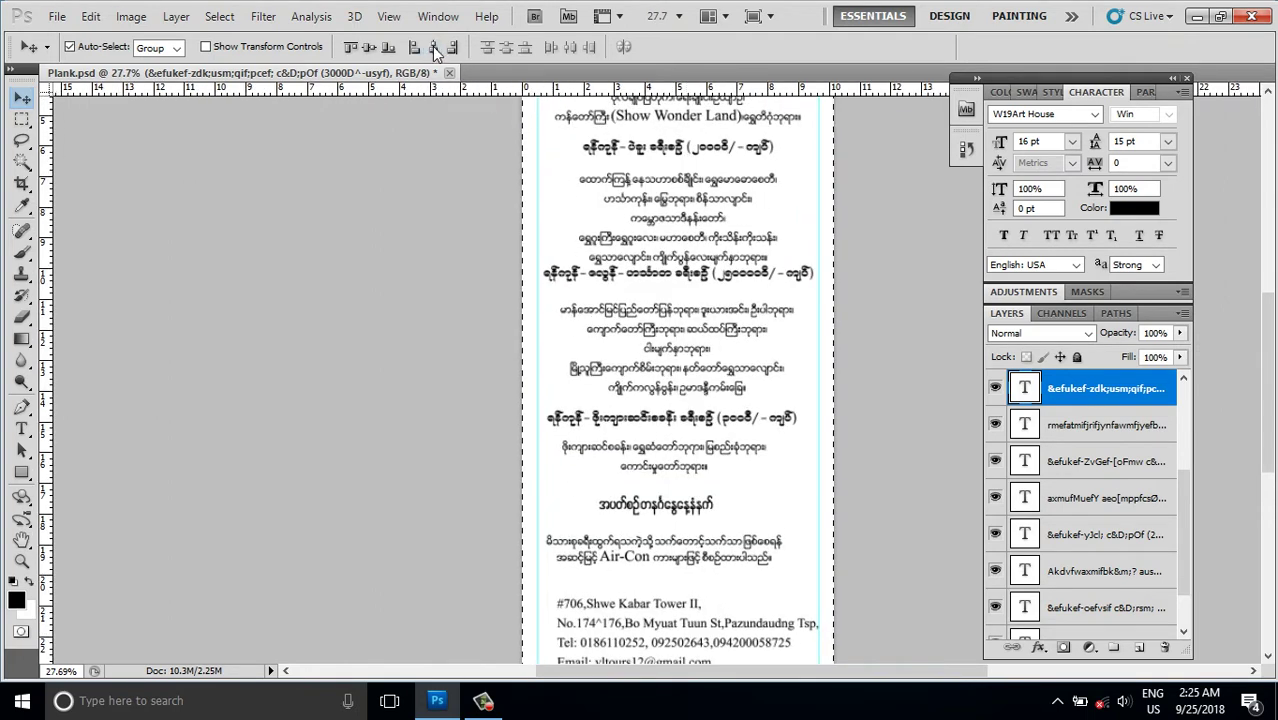
scroll(683, 457, "down", 1)
scroll(683, 457, "up", 1)
scroll(683, 457, "up", 1)
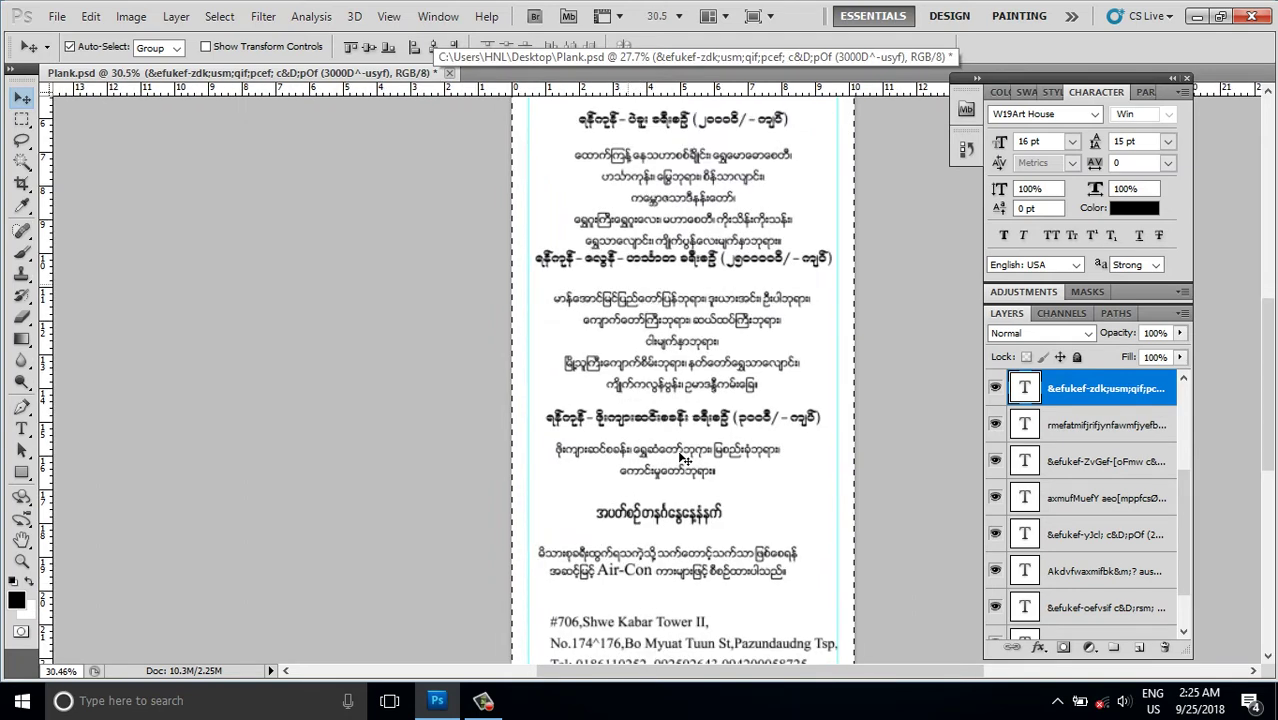
key("ctrl+v")
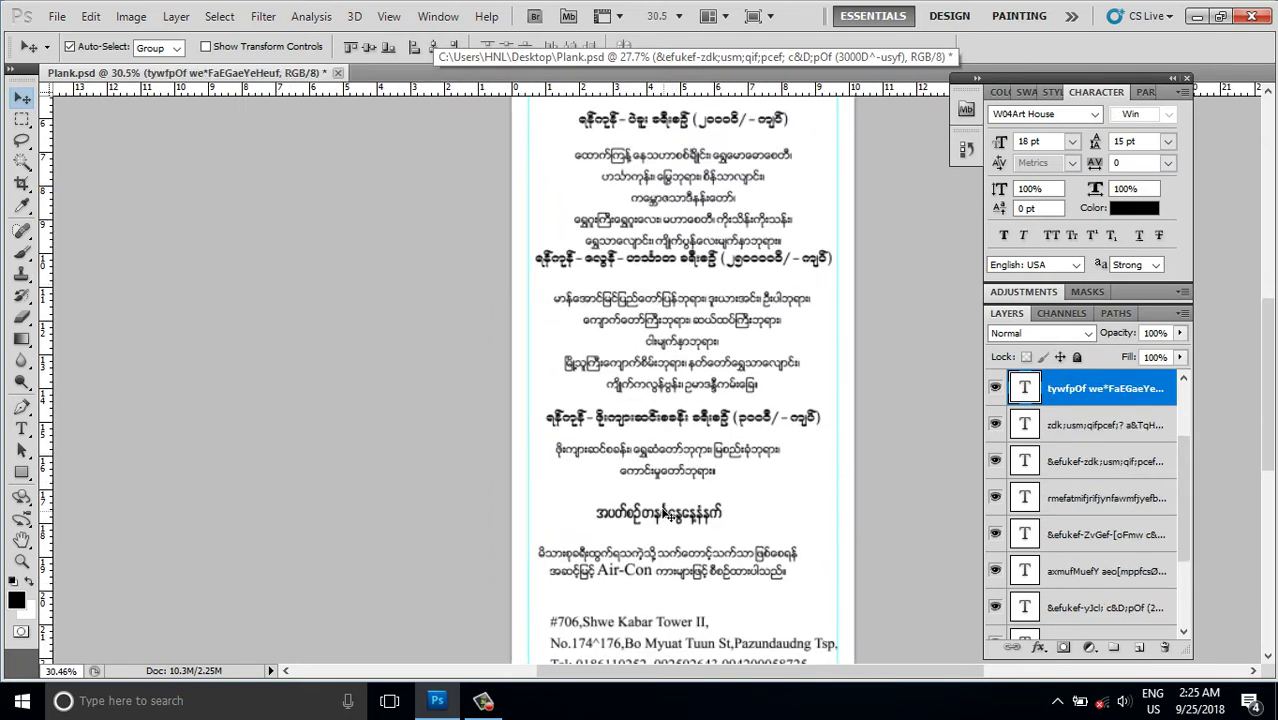
scroll(672, 456, "down", 1)
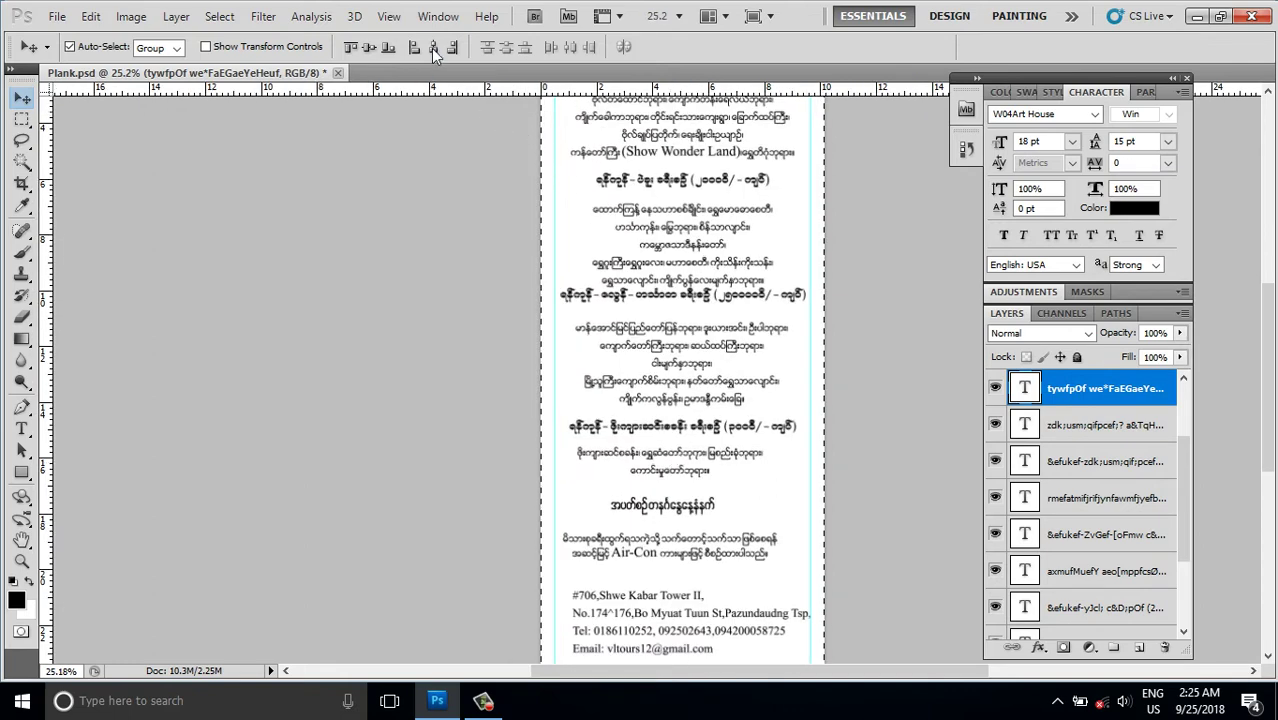
scroll(618, 527, "down", 1)
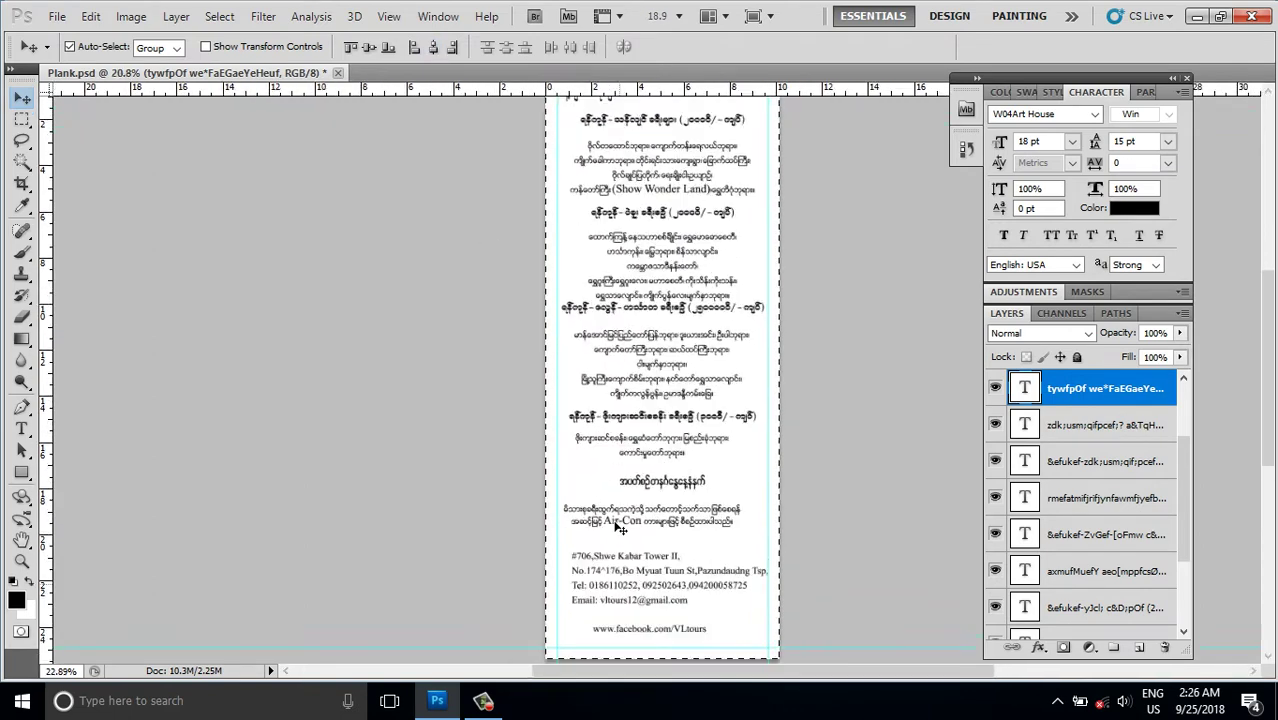
scroll(614, 515, "up", 1)
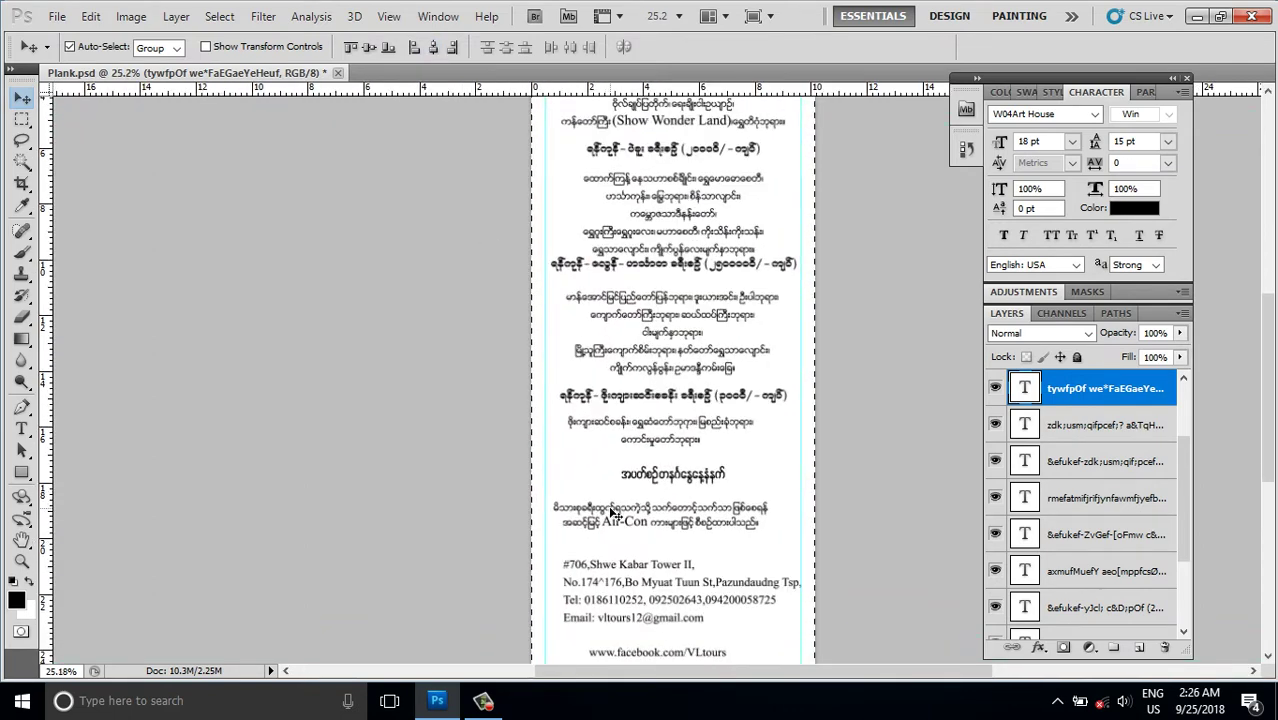
Step: Select the whole canvas as the alignment reference for the next text layer
key("ctrl+v")
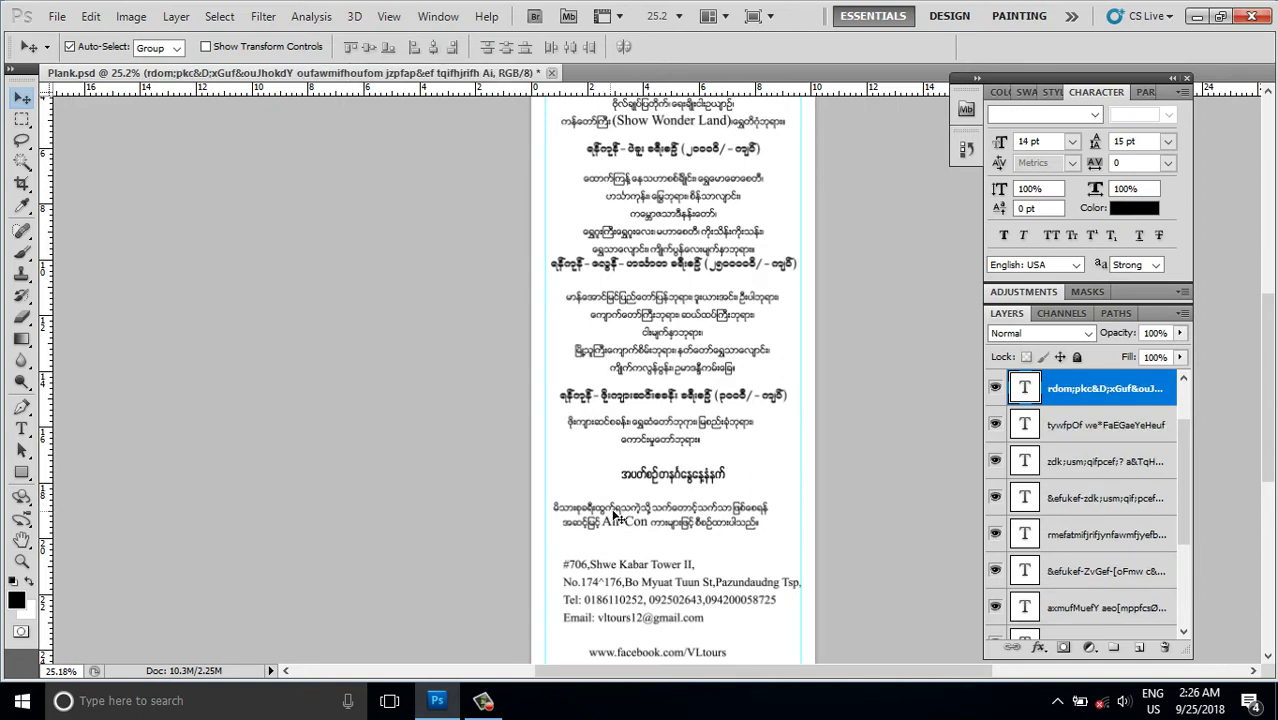
key("ctrl+a")
scroll(628, 344, "down", 1)
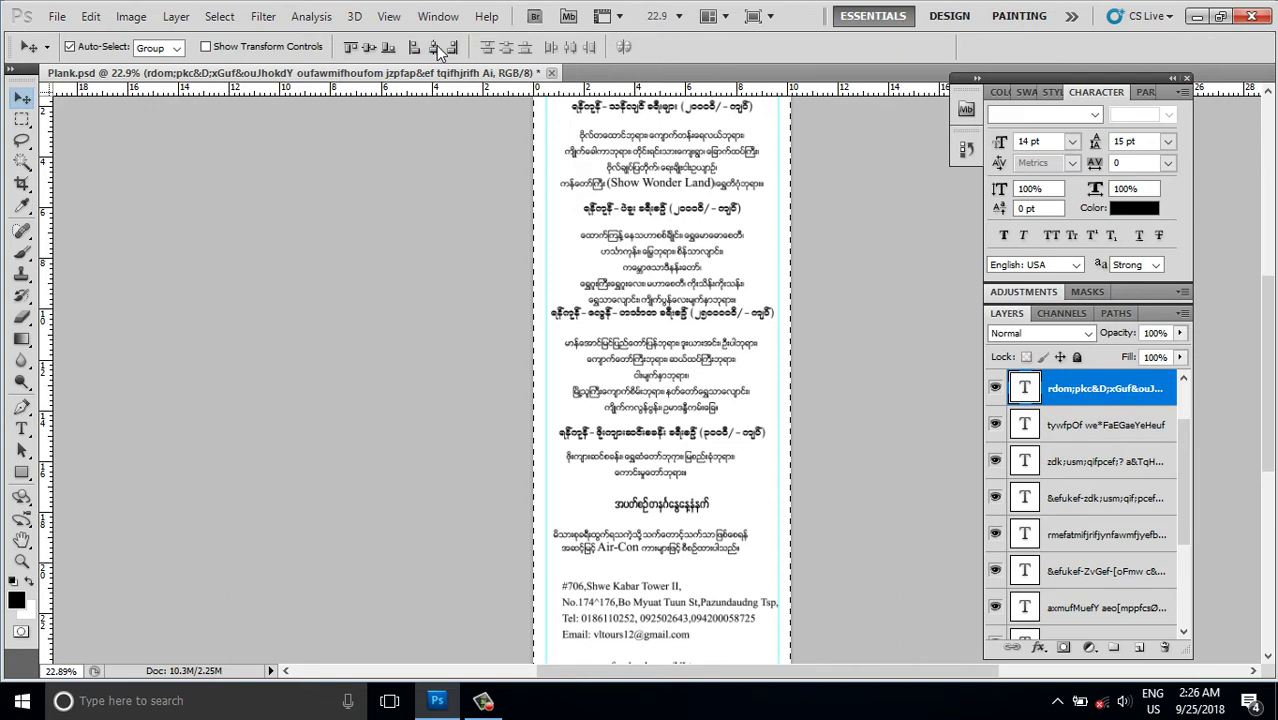
scroll(652, 523, "down", 2)
scroll(652, 523, "up", 3)
scroll(652, 523, "down", 1)
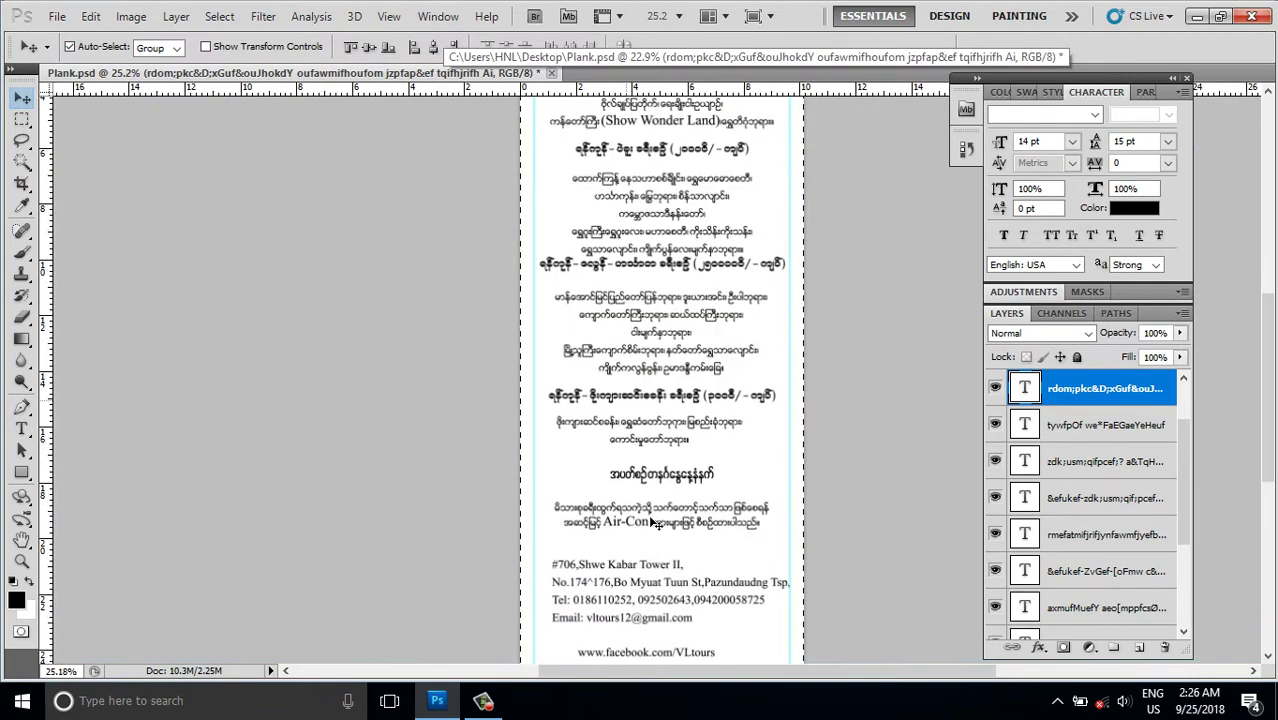
scroll(660, 520, "down", 1)
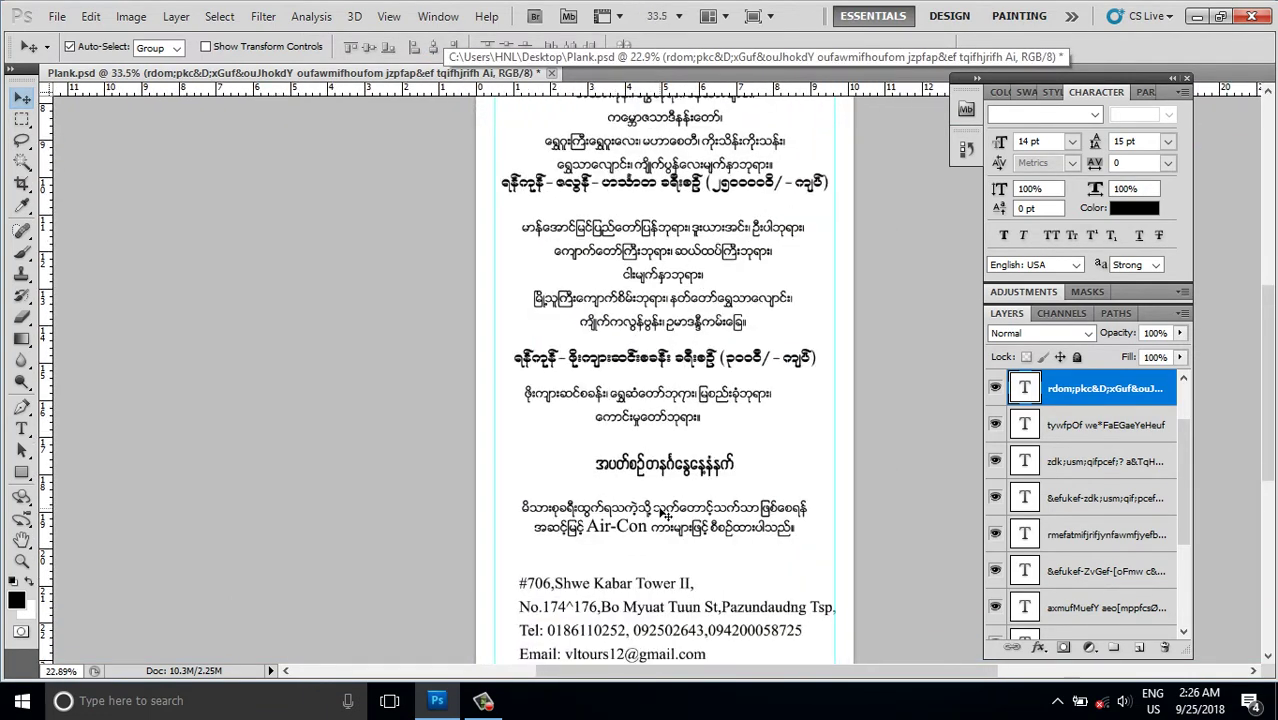
scroll(665, 515, "down", 4)
scroll(650, 300, "up", 1)
Step: Nudge the first Burmese tour-stop paragraph up two pixels beneath its heading
scroll(633, 195, "up", 4)
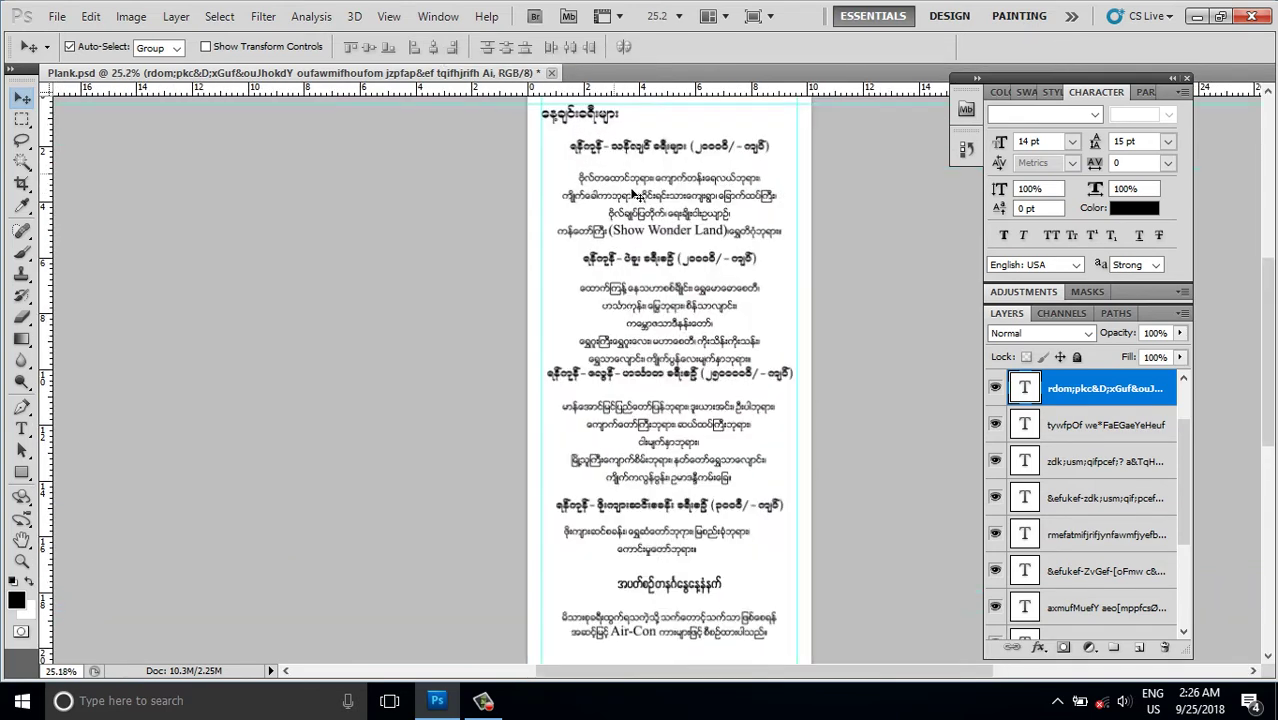
scroll(633, 195, "up", 3)
scroll(633, 195, "up", 1)
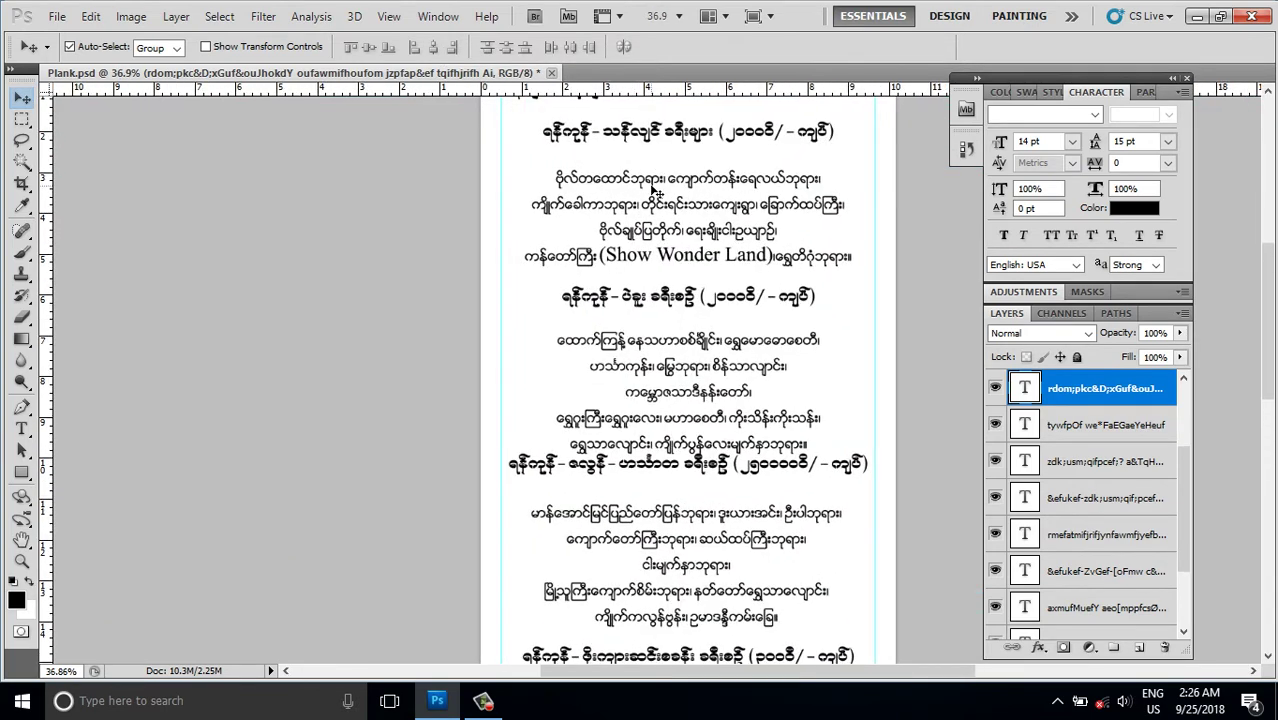
left_click(658, 186)
key("Up")
key("Up")
key("Up")
key("Up")
key("Up")
key("Up")
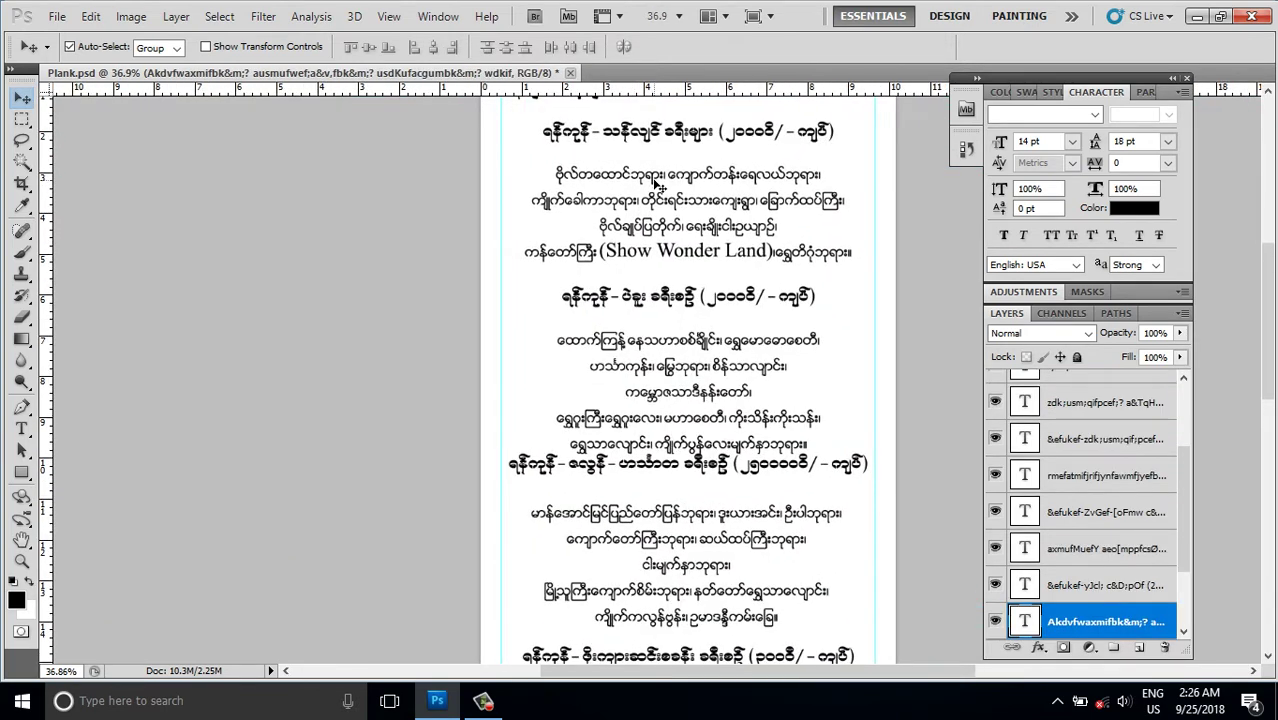
key("Up")
key("Up")
key("Up")
scroll(685, 181, "up", 3)
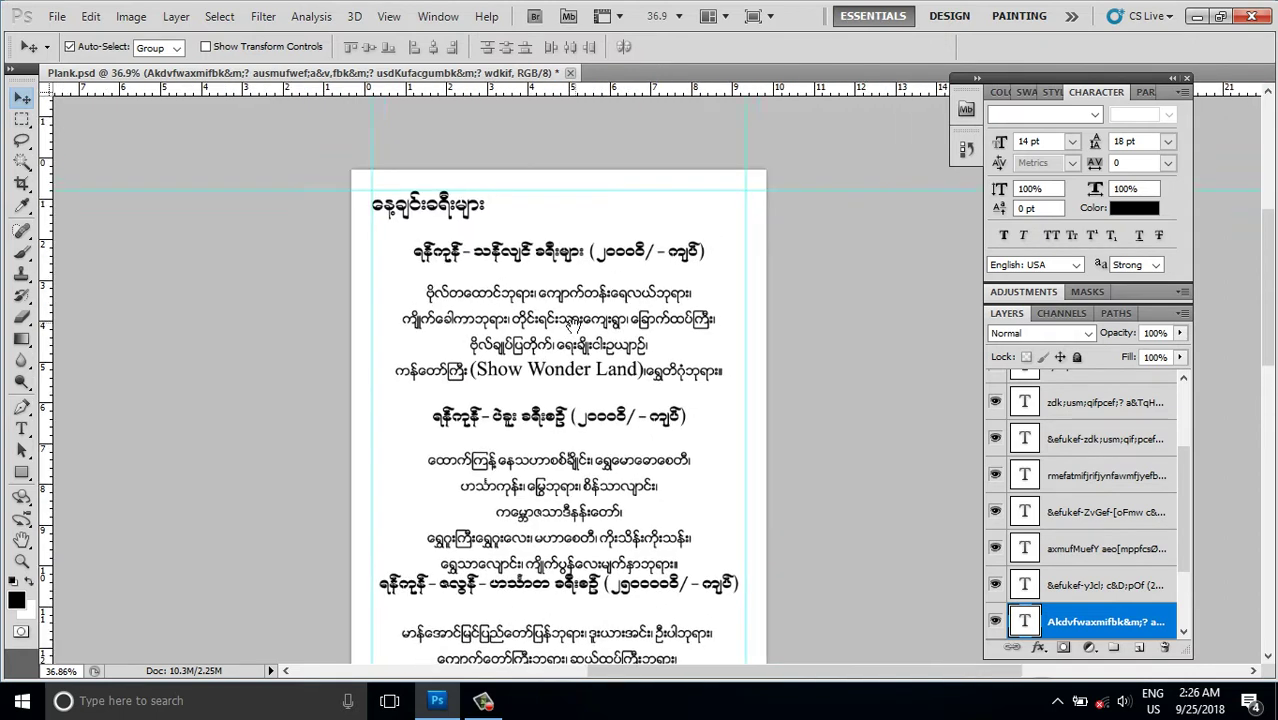
scroll(655, 432, "up", 2)
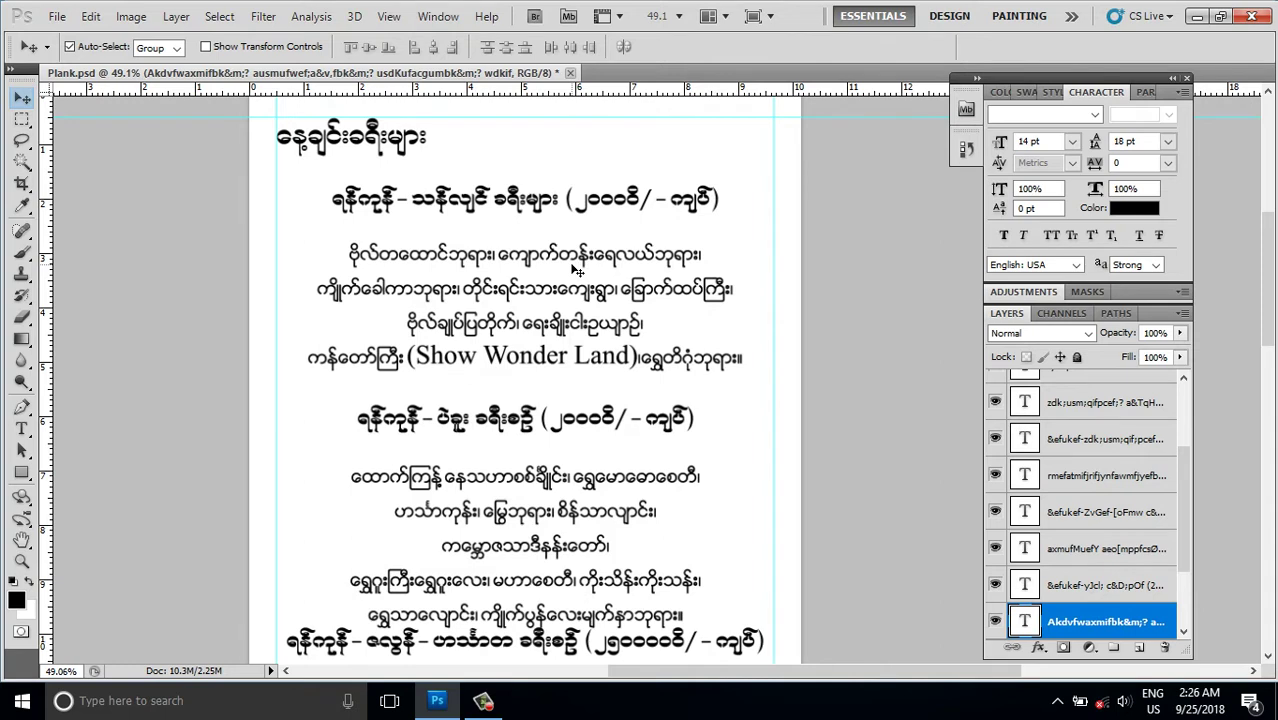
scroll(785, 471, "down", 4)
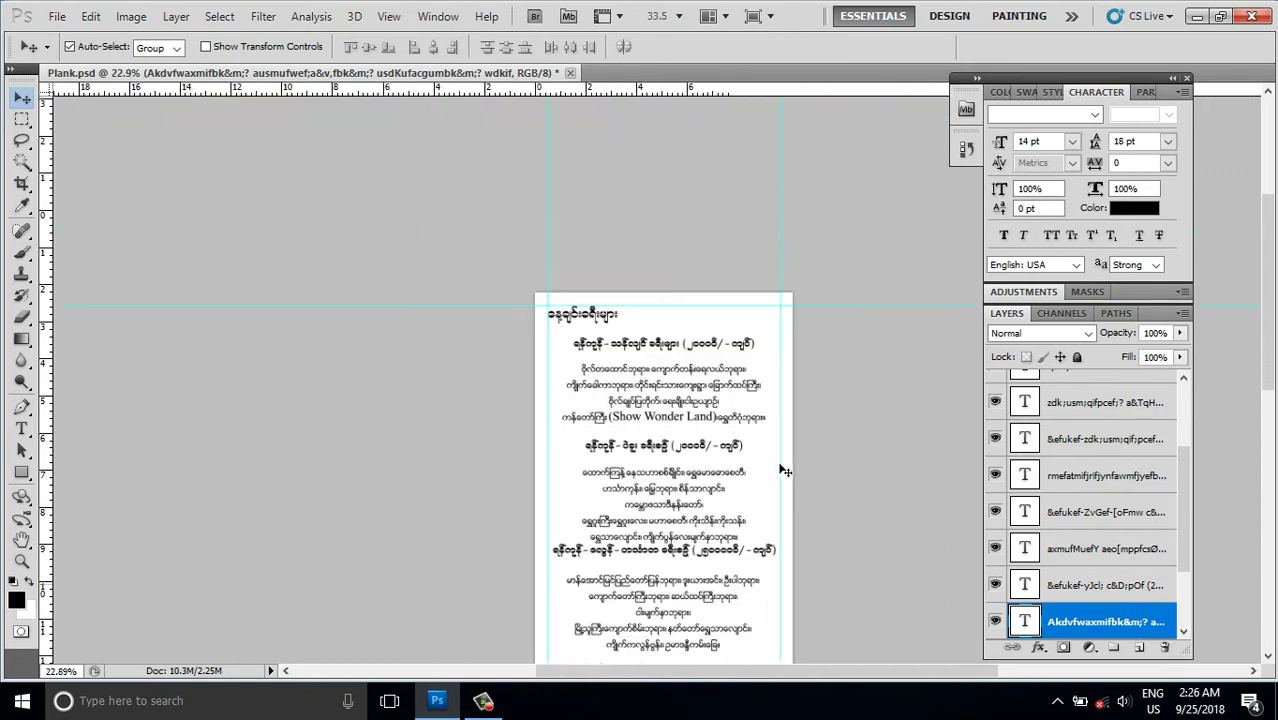
scroll(785, 471, "down", 4)
scroll(778, 487, "up", 1)
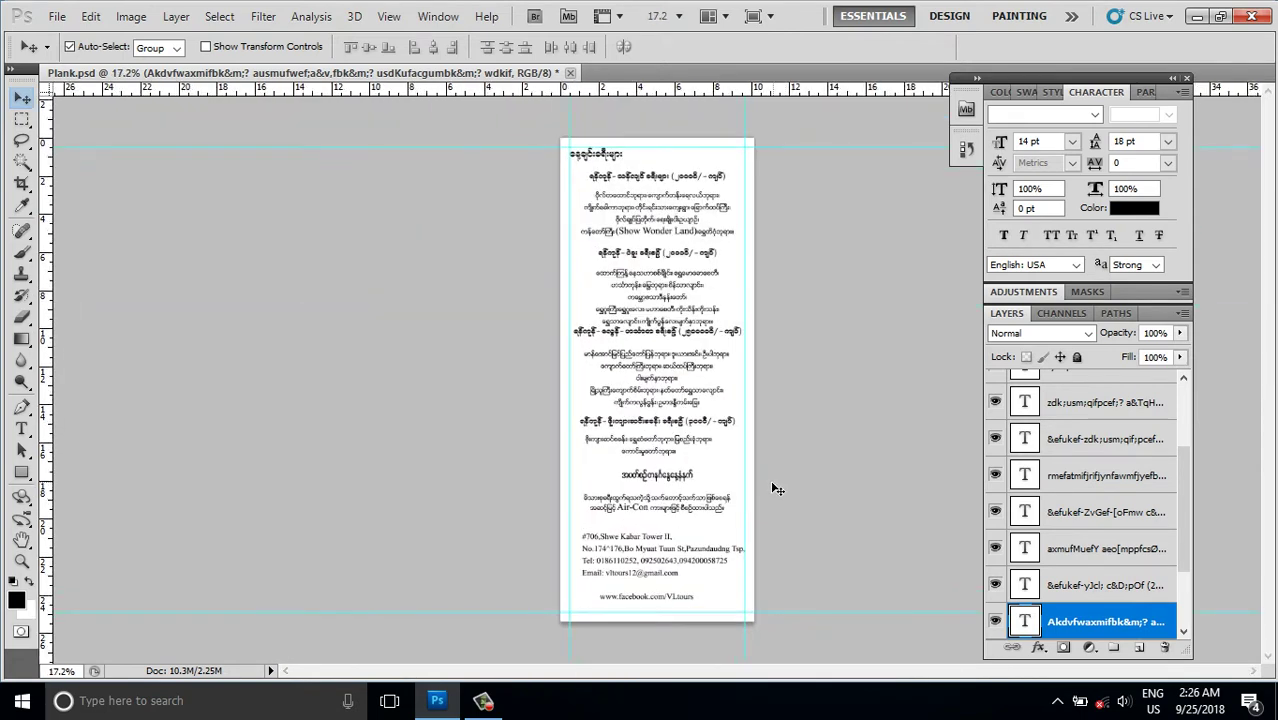
scroll(1050, 606, "down", 3)
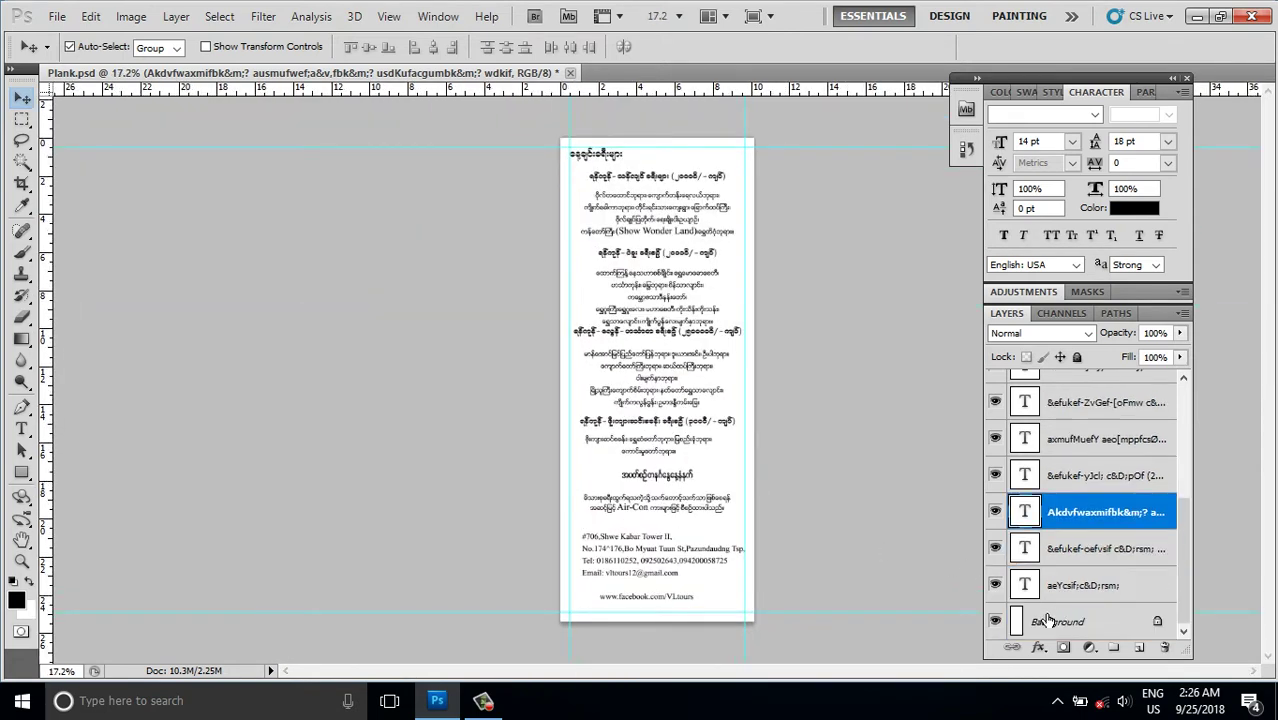
Step: Duplicate the Background layer and give the copy an Orange, Yellow, Orange gradient overlay
left_click(1053, 621)
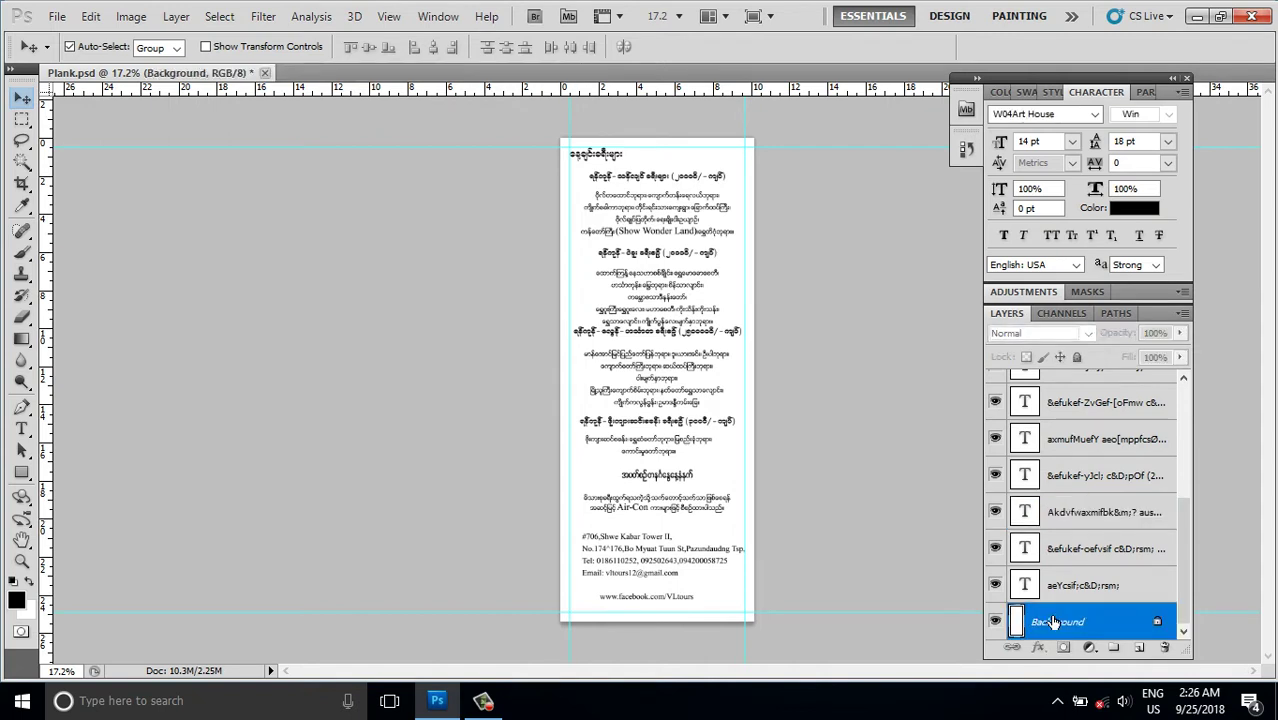
key("ctrl+j")
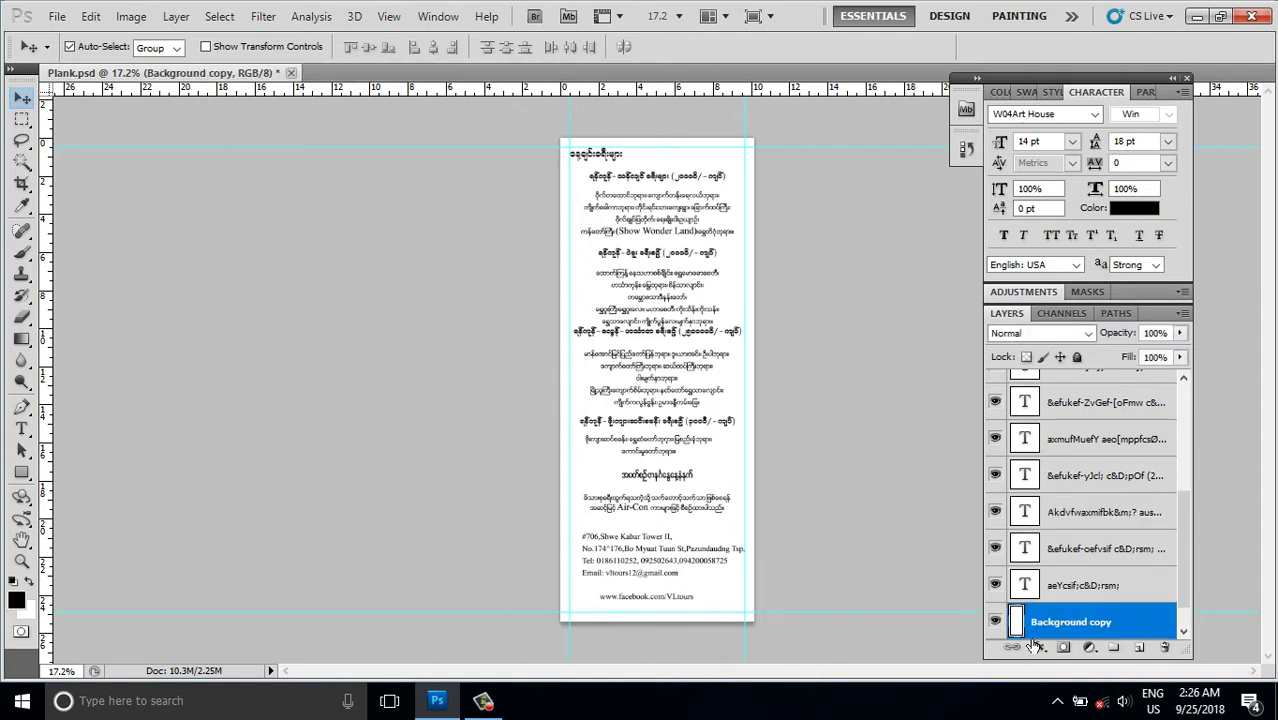
left_click(1037, 648)
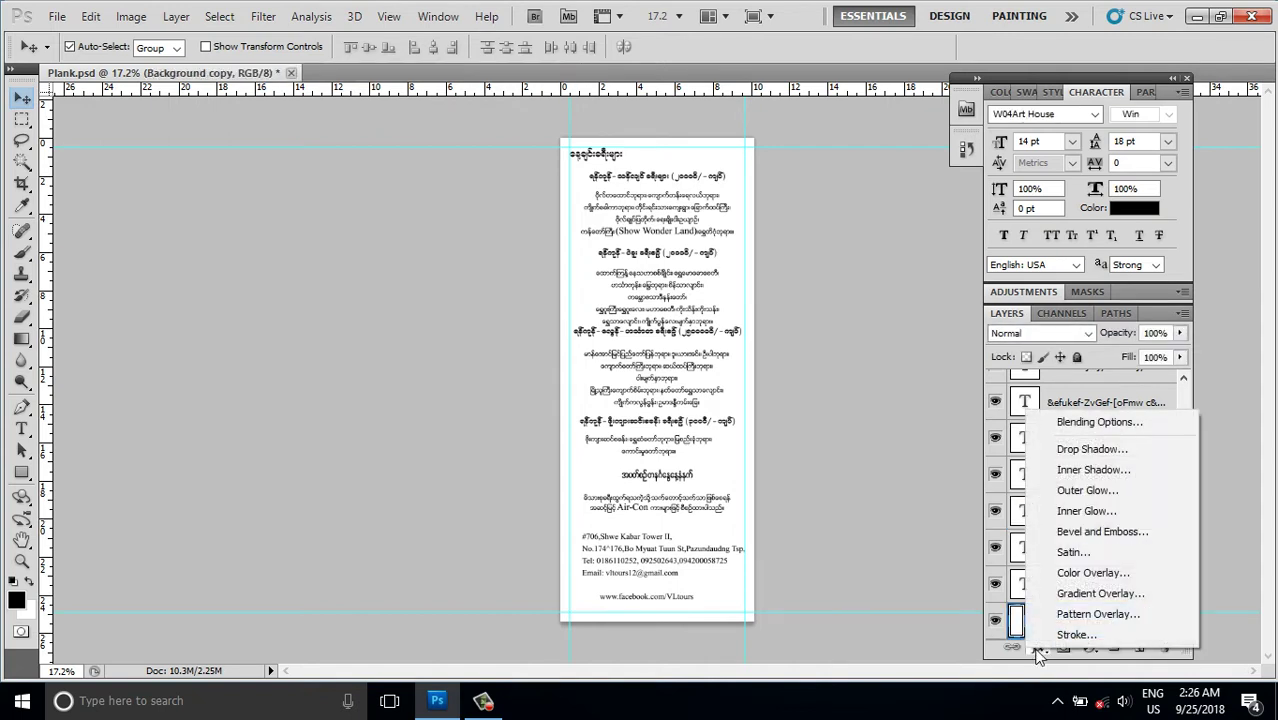
left_click(1096, 597)
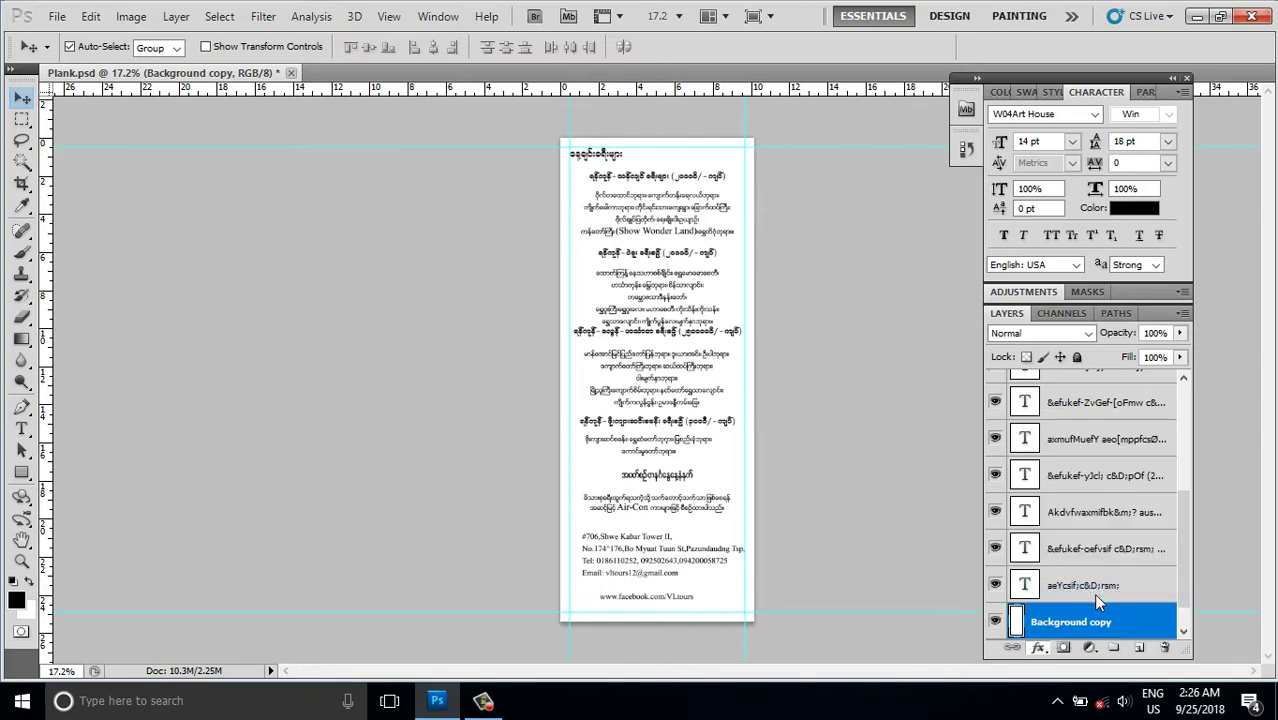
mouse_move(834, 227)
left_mouse_down()
mouse_move(1036, 227)
mouse_move(928, 223)
left_mouse_up()
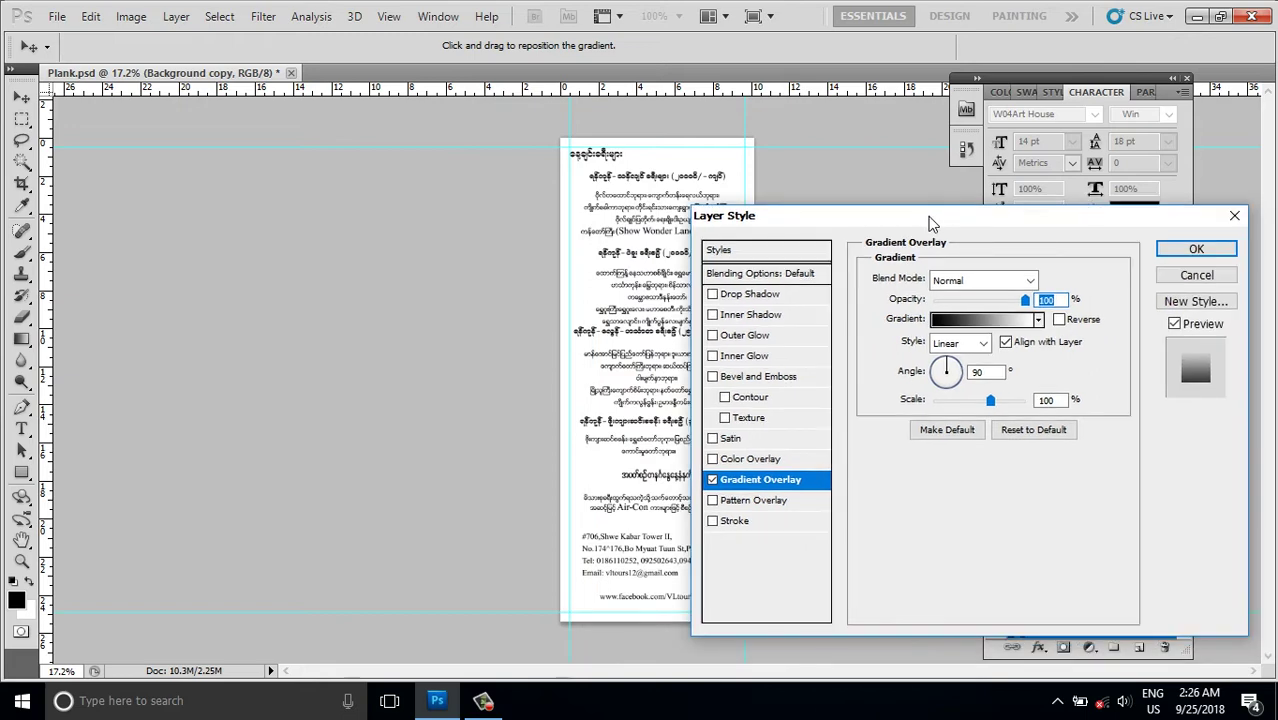
left_click(985, 316)
left_click(1005, 158)
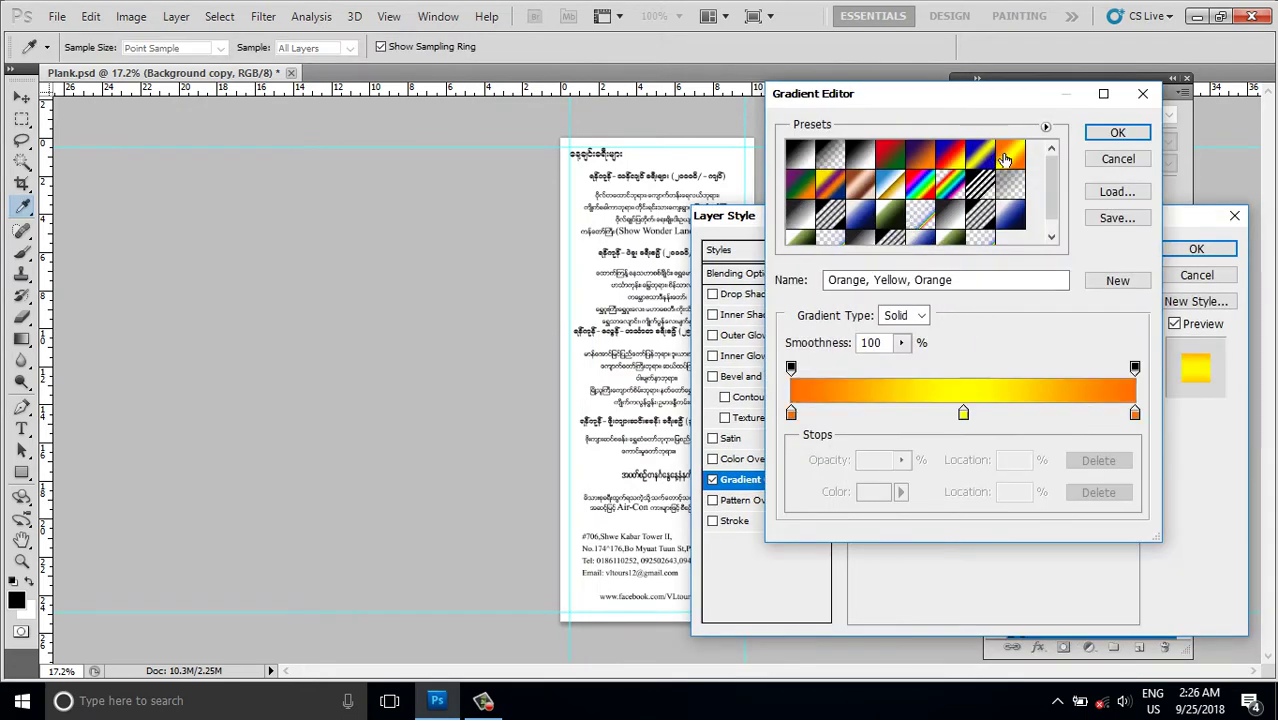
left_click(1128, 133)
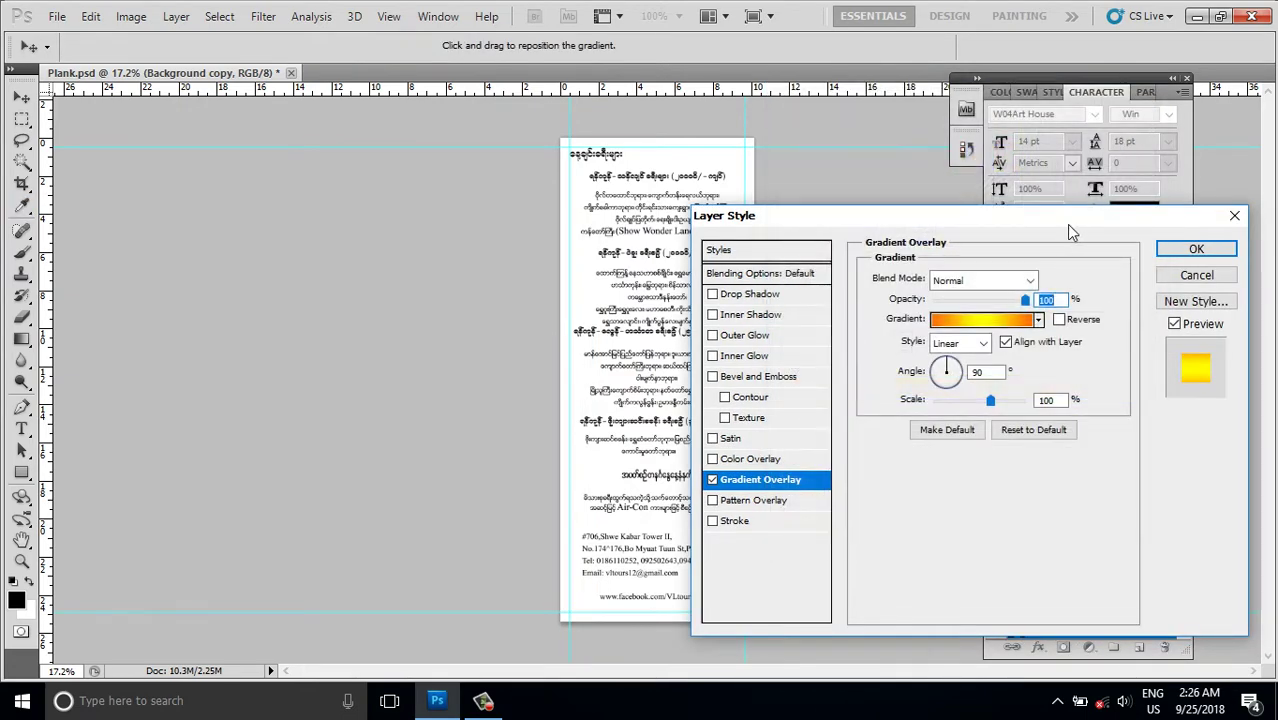
mouse_move(1066, 224)
left_mouse_down()
mouse_move(882, 305)
mouse_move(1024, 258)
left_mouse_up()
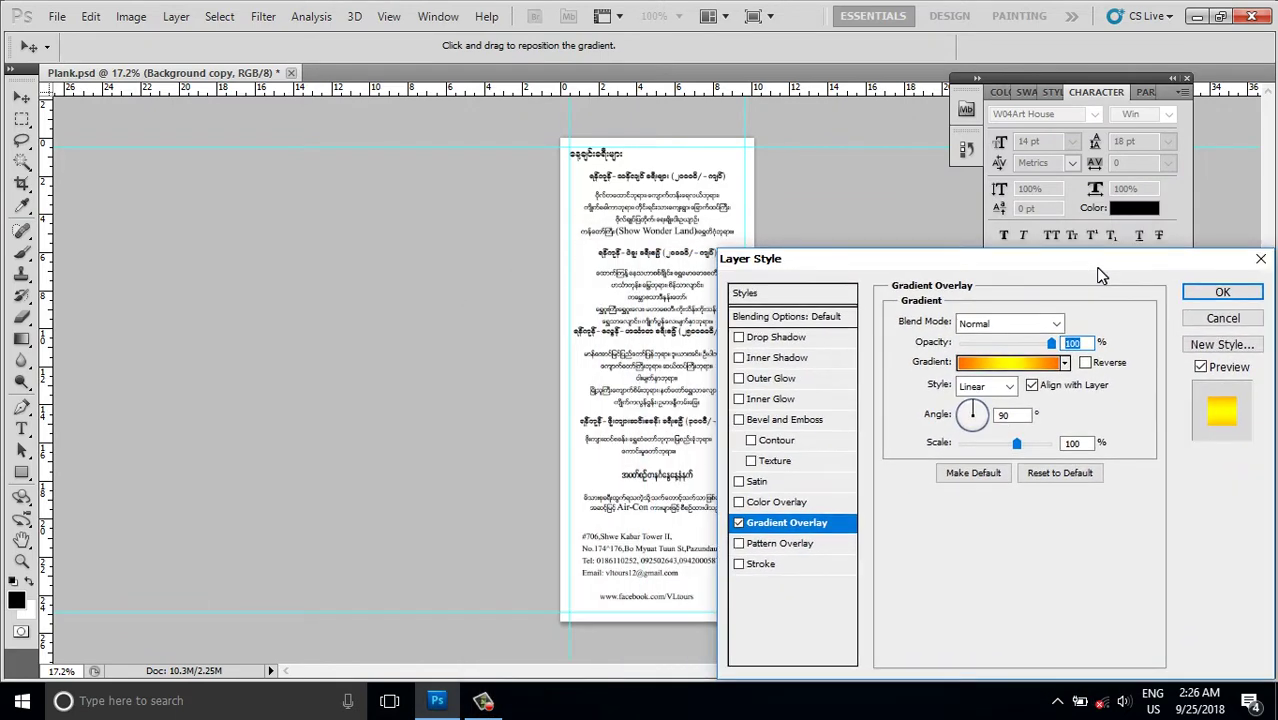
Step: Edit the gradient to add a white (ffffff) colour stop at 68%
left_click(925, 358)
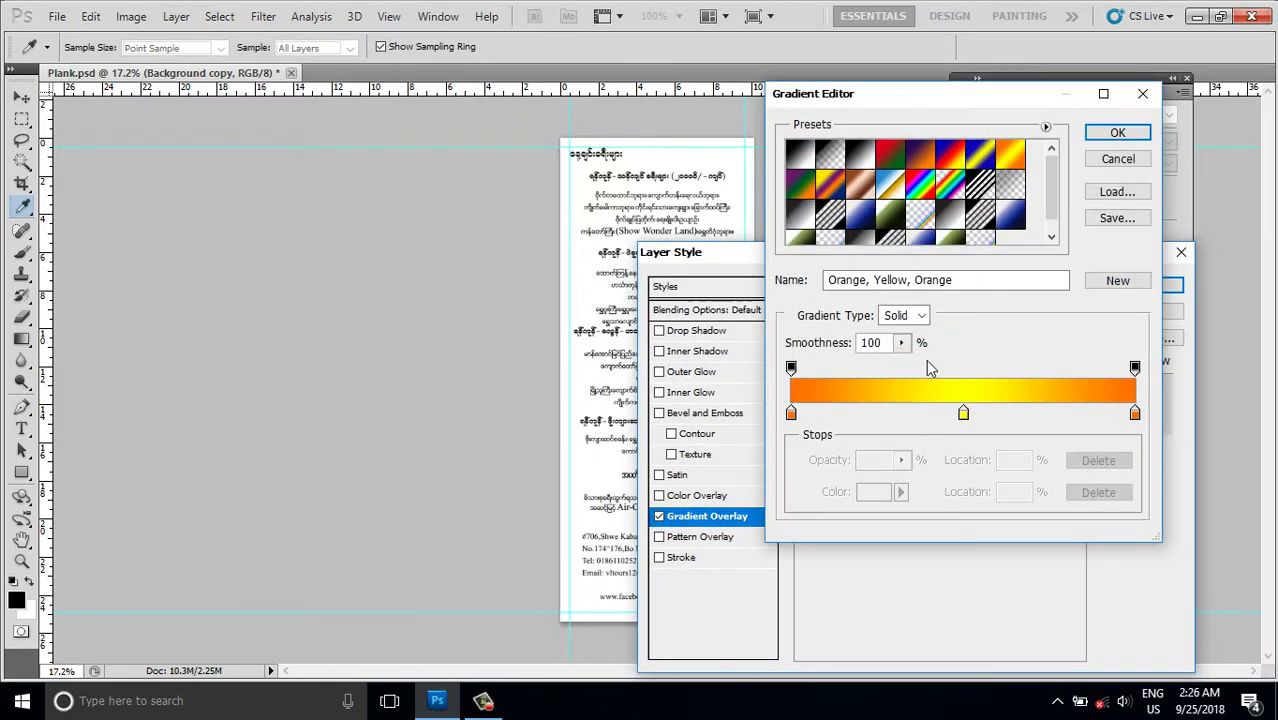
left_click_drag(793, 416, 855, 416)
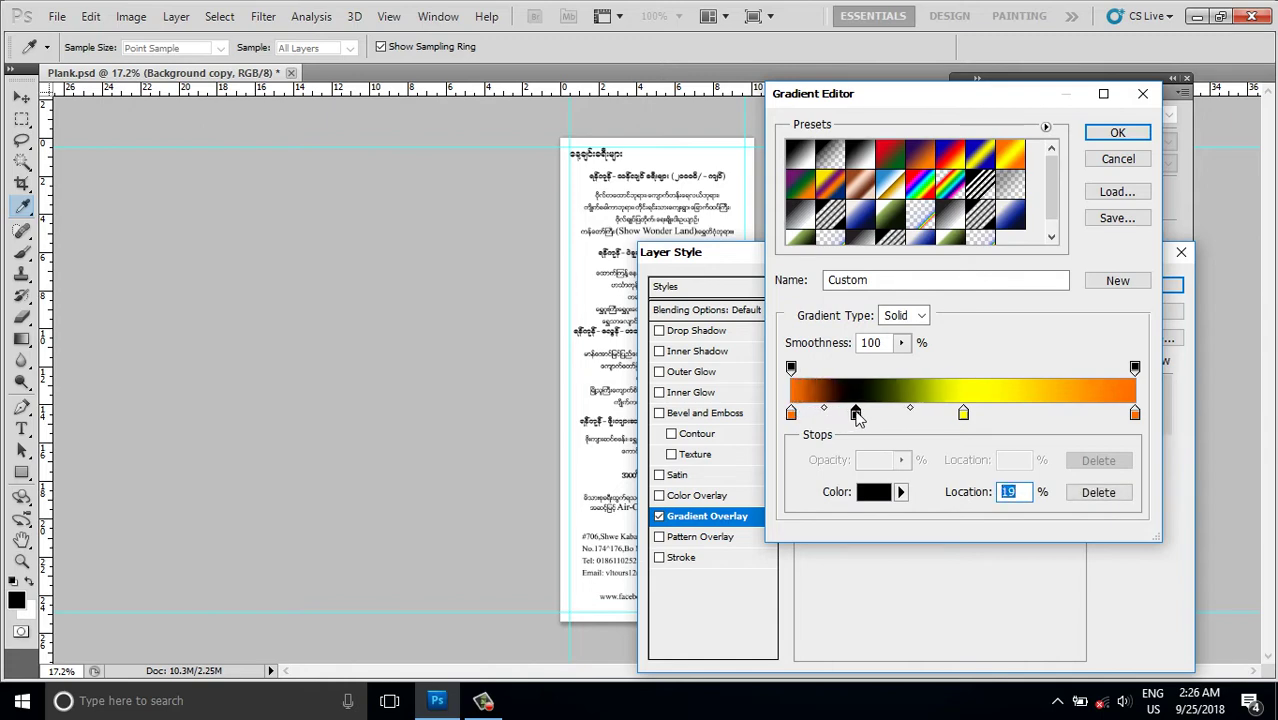
double_click(855, 413)
left_click_drag(906, 338, 1033, 250)
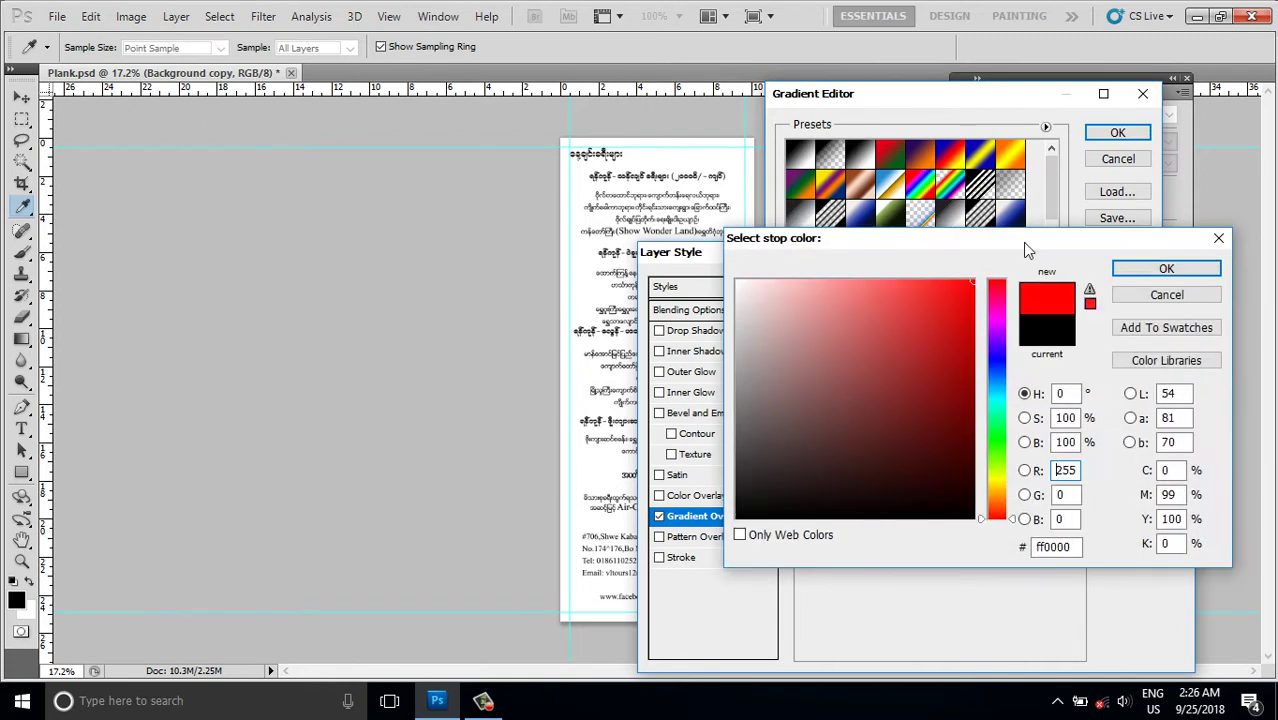
left_click(1146, 271)
left_click(1050, 413)
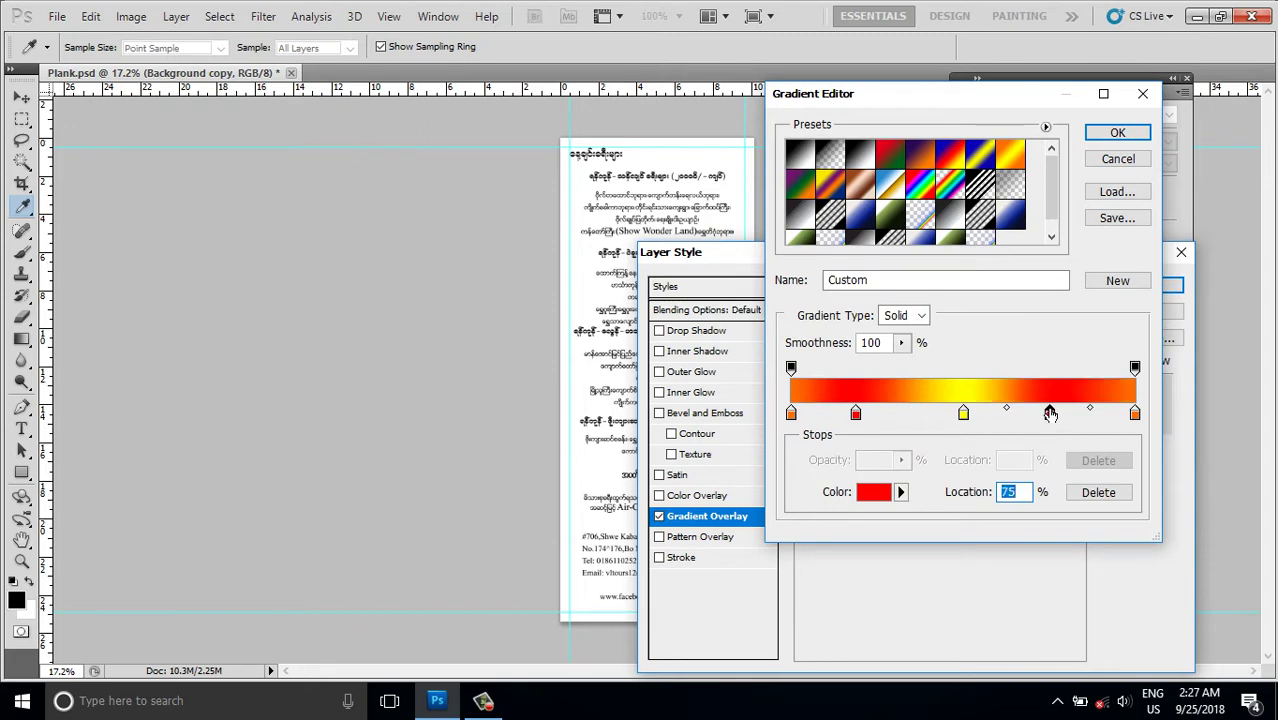
double_click(1050, 413)
type("ffffff")
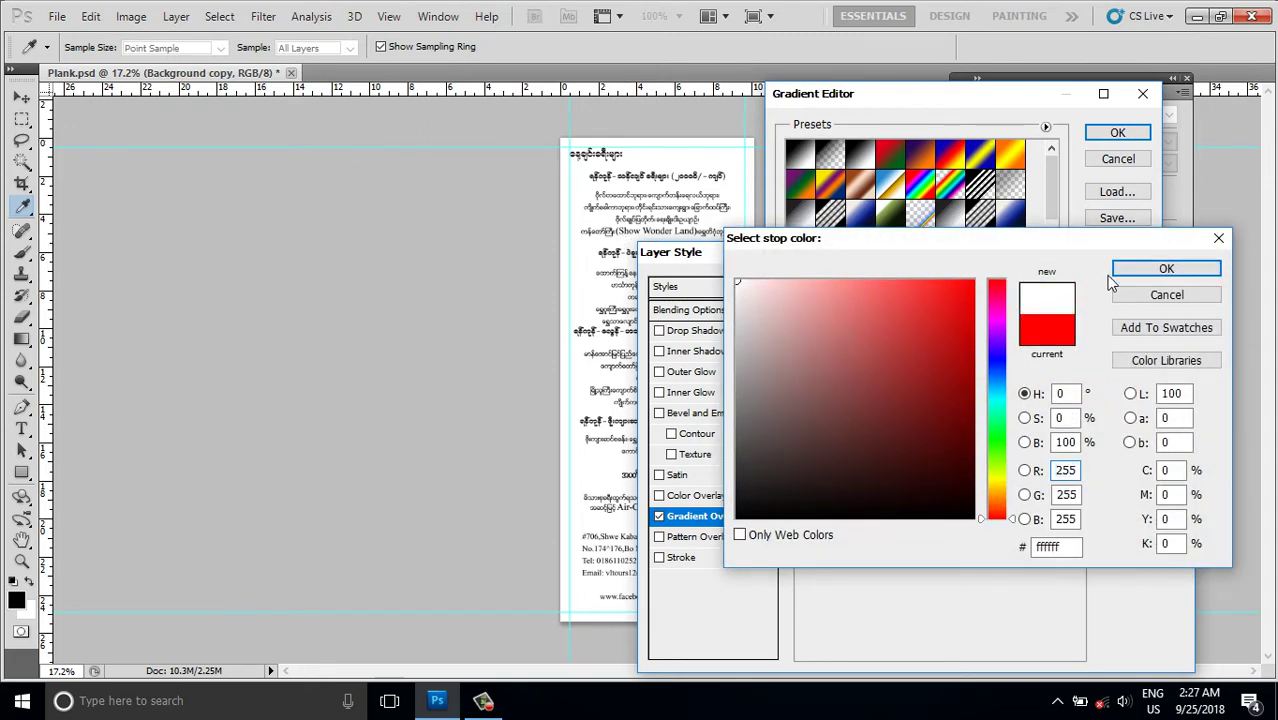
left_click(1140, 268)
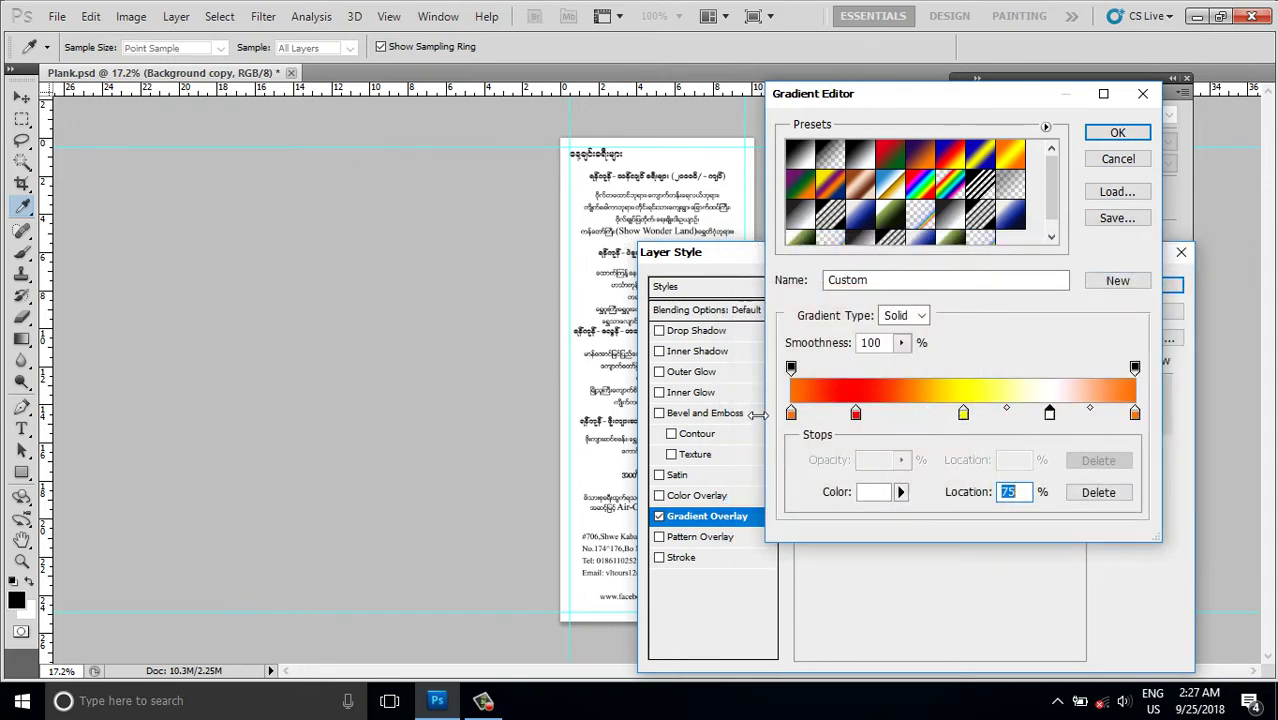
left_click(791, 413)
mouse_move(855, 413)
left_mouse_down()
mouse_move(915, 435)
mouse_move(888, 413)
left_mouse_up()
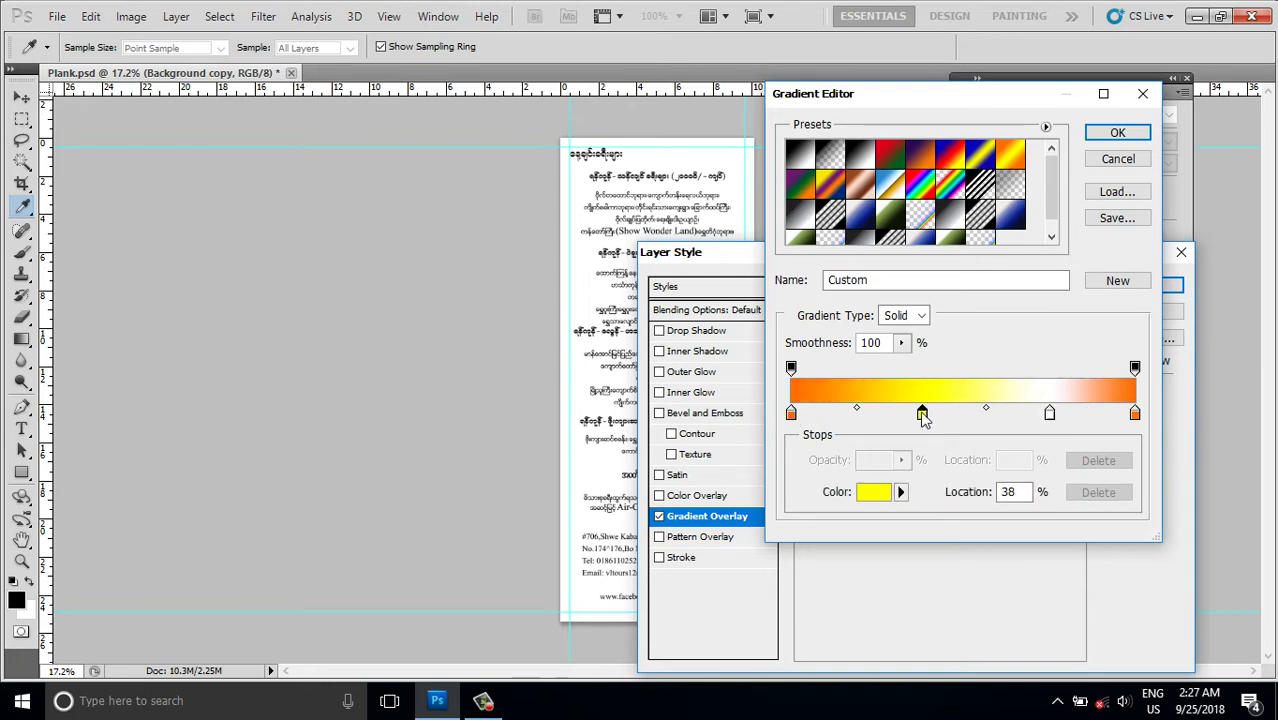
left_click(1046, 414)
left_click_drag(1040, 415, 1025, 415)
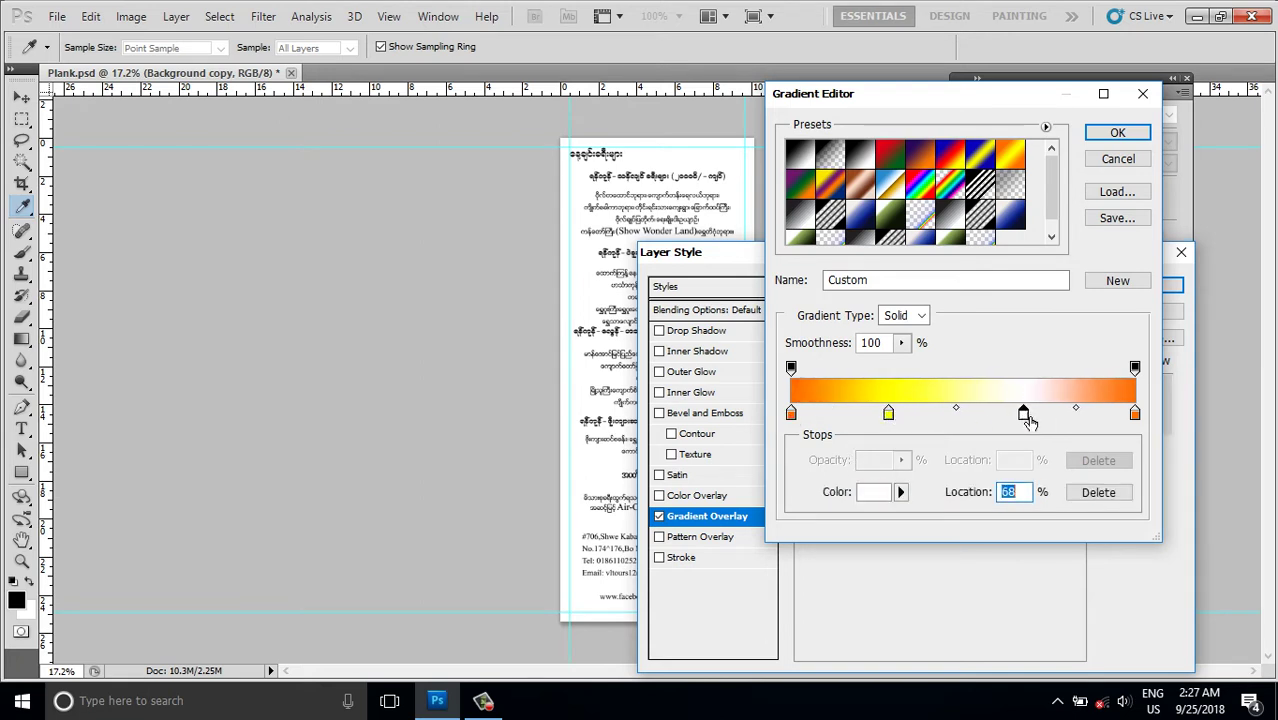
left_click(1117, 133)
Step: Apply the gradient overlay to the background copy
left_click(1143, 286)
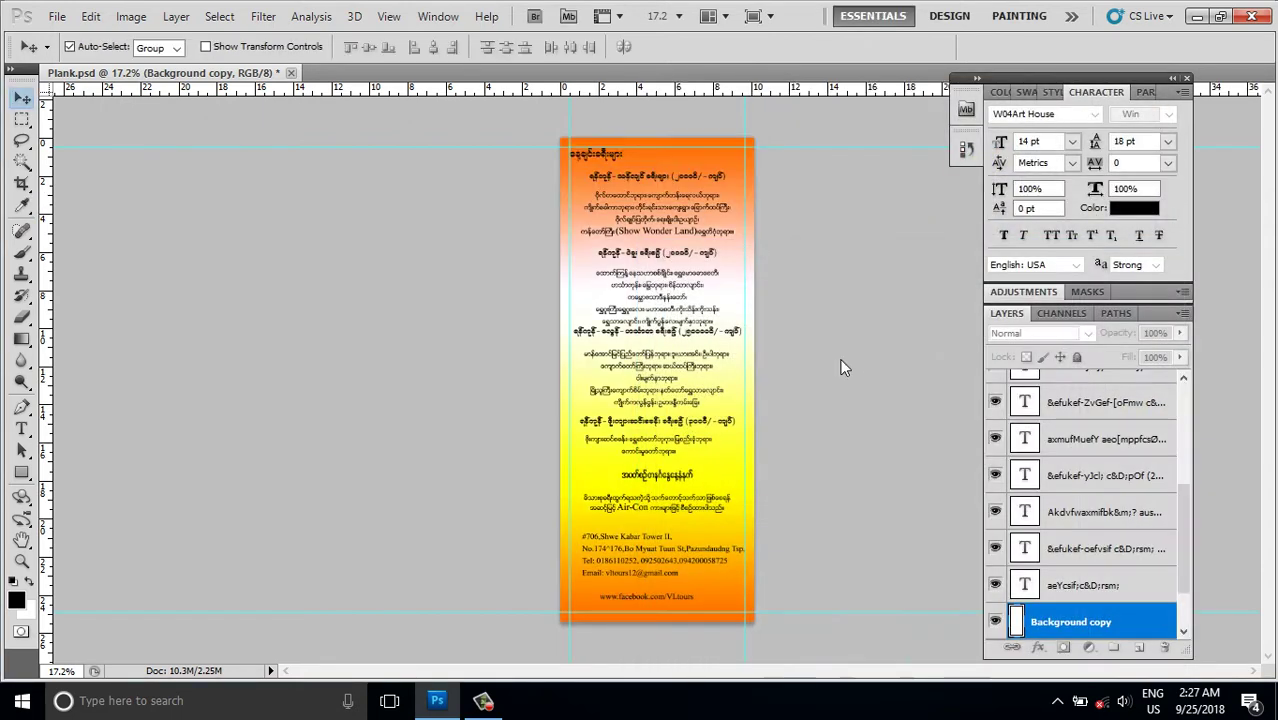
scroll(677, 443, "up", 1)
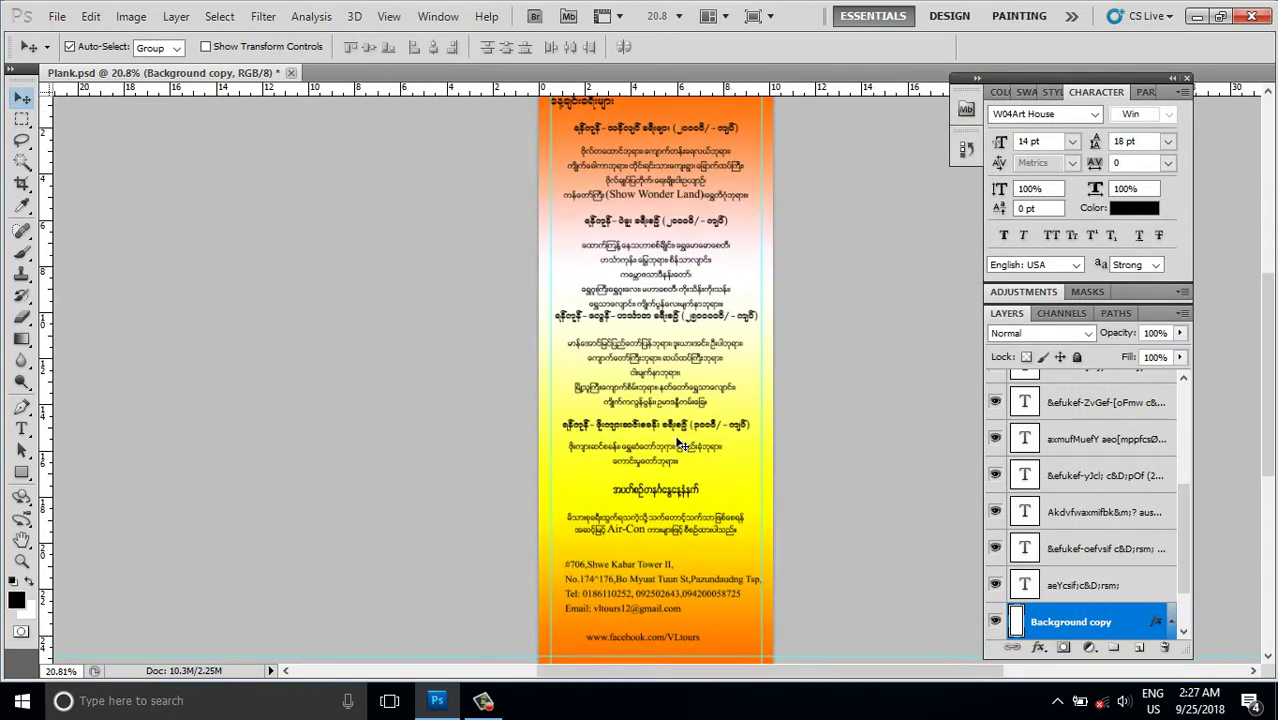
scroll(685, 440, "down", 3)
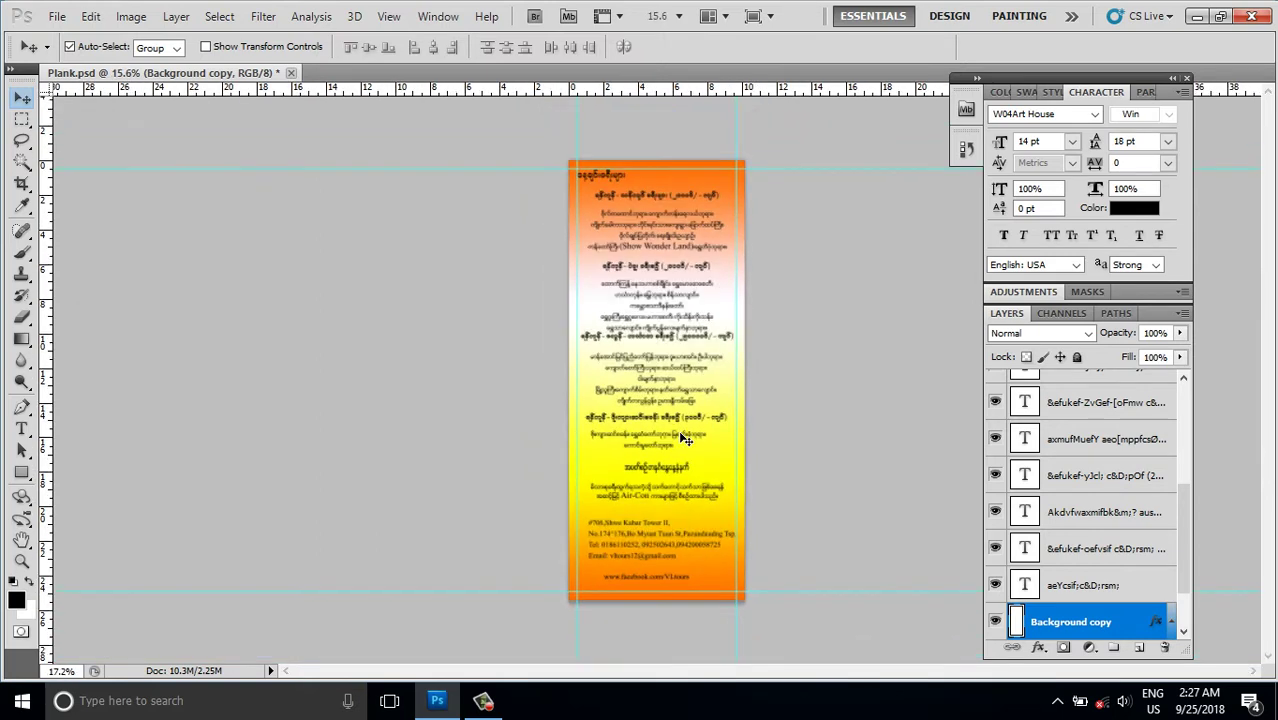
scroll(685, 437, "up", 2)
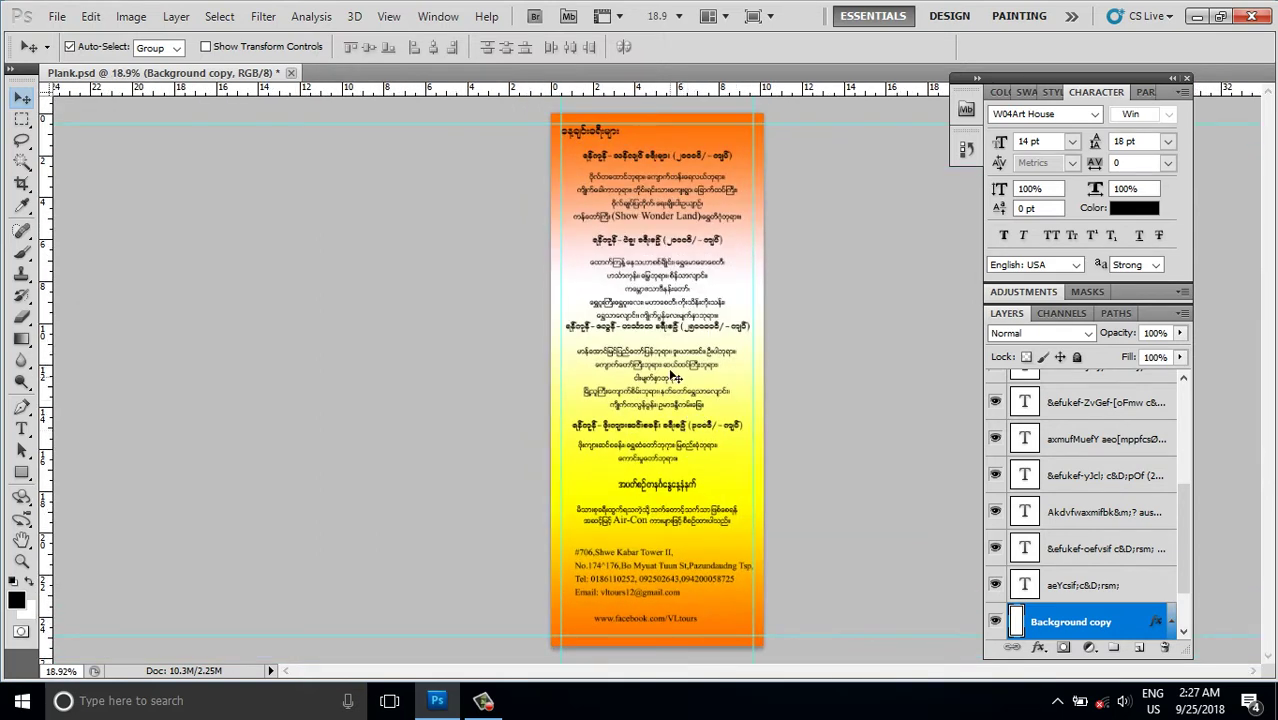
scroll(645, 168, "up", 1)
scroll(645, 168, "up", 1)
scroll(645, 168, "up", 1)
scroll(645, 168, "up", 1)
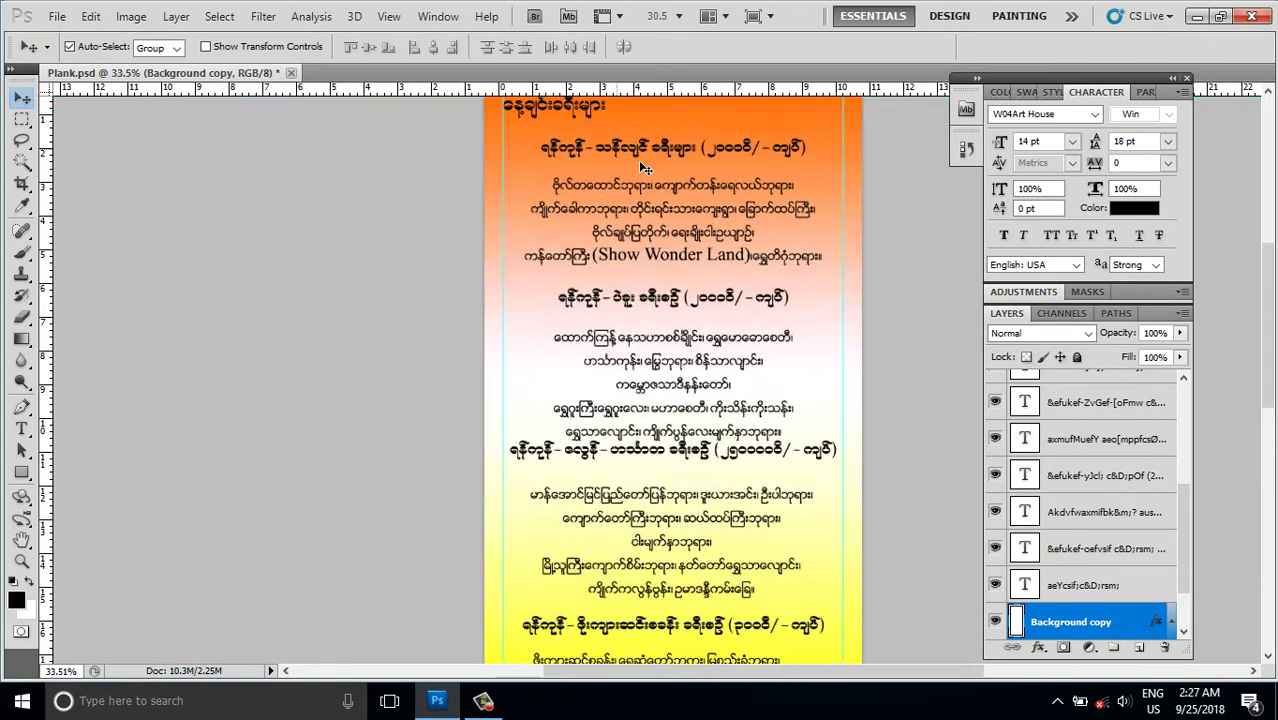
scroll(645, 168, "up", 1)
Step: Zoom in on the page top and reveal the Rounded Rectangle Tool among the shape tools
scroll(641, 163, "down", 1)
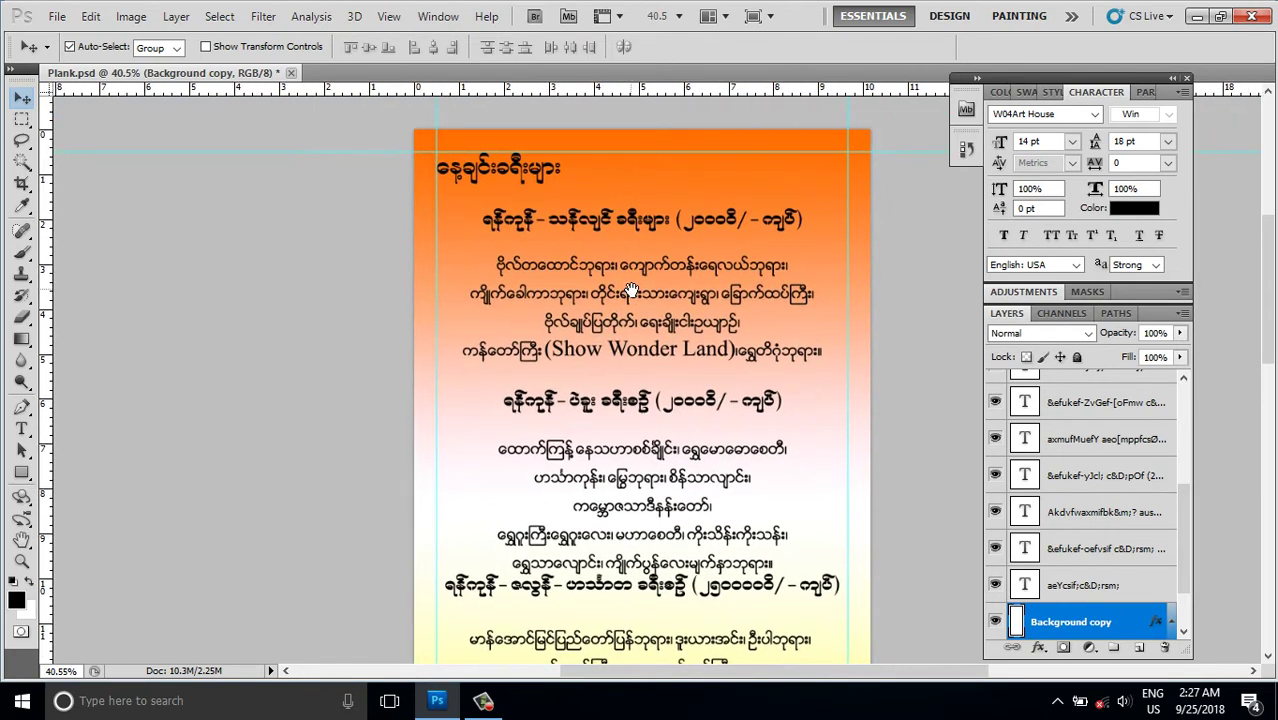
scroll(625, 228, "up", 2)
scroll(625, 228, "up", 1)
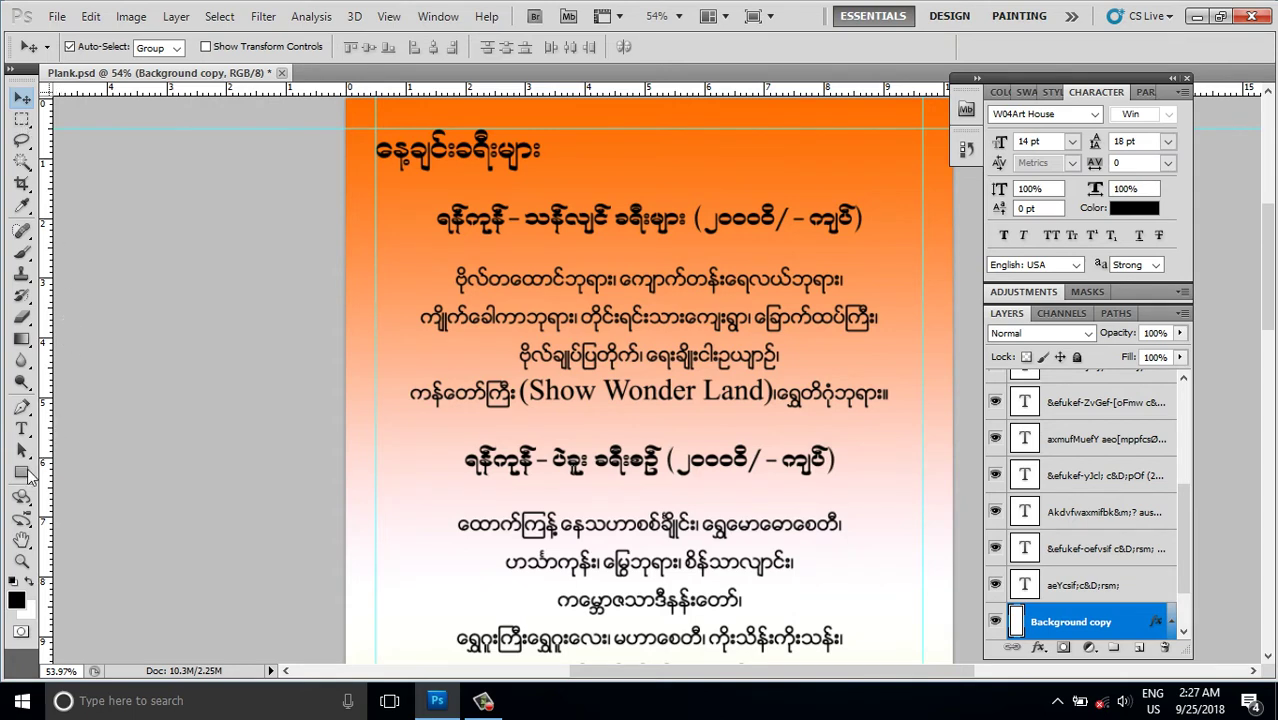
left_click_drag(30, 475, 100, 488)
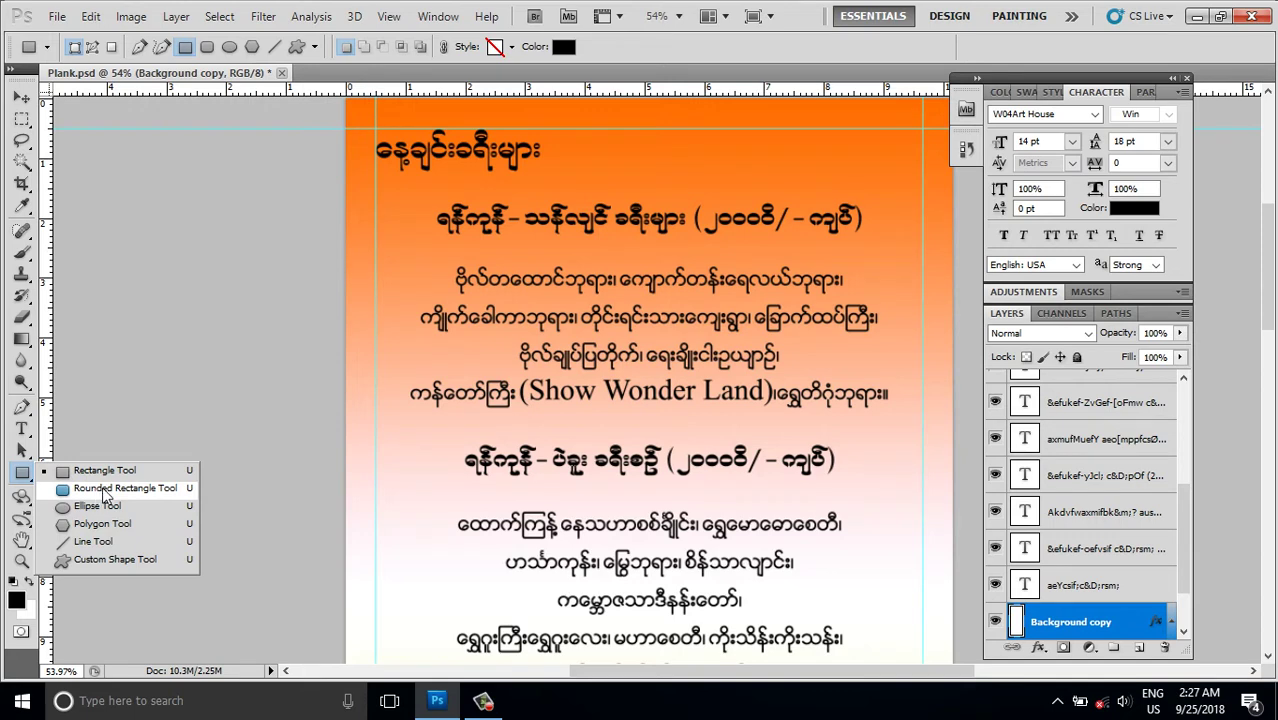
left_click(162, 489)
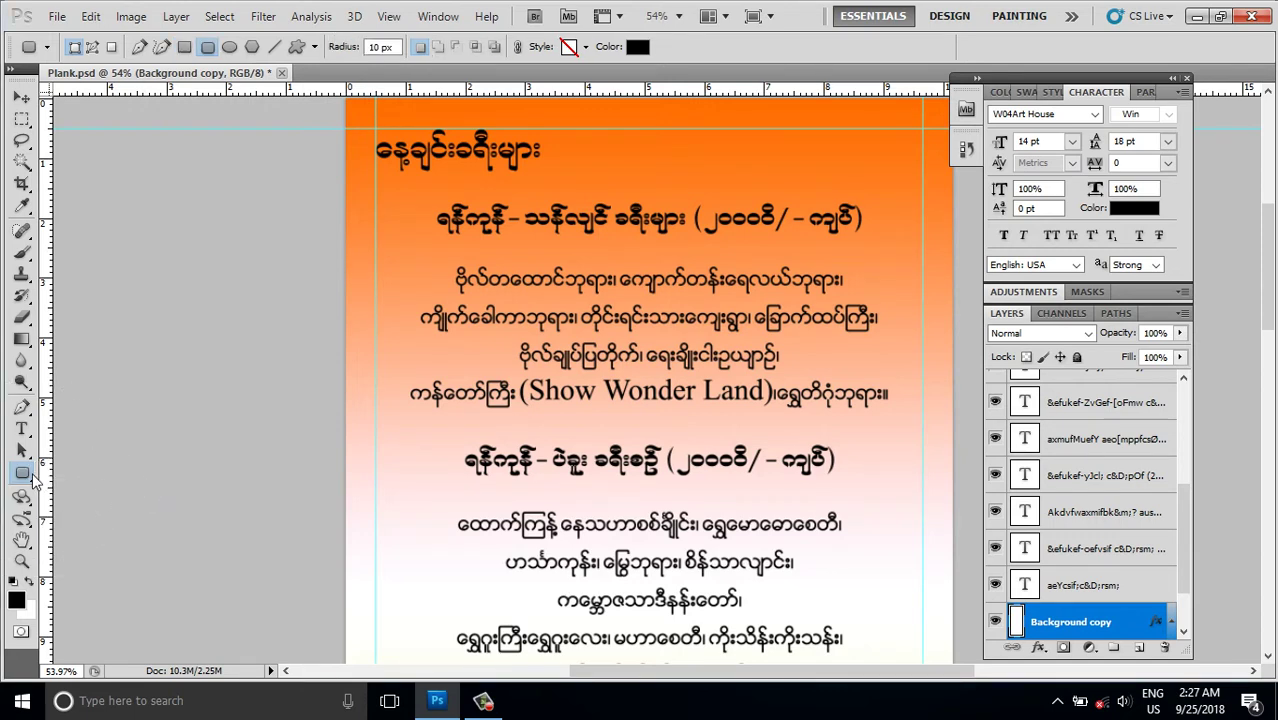
left_click_drag(33, 480, 95, 490)
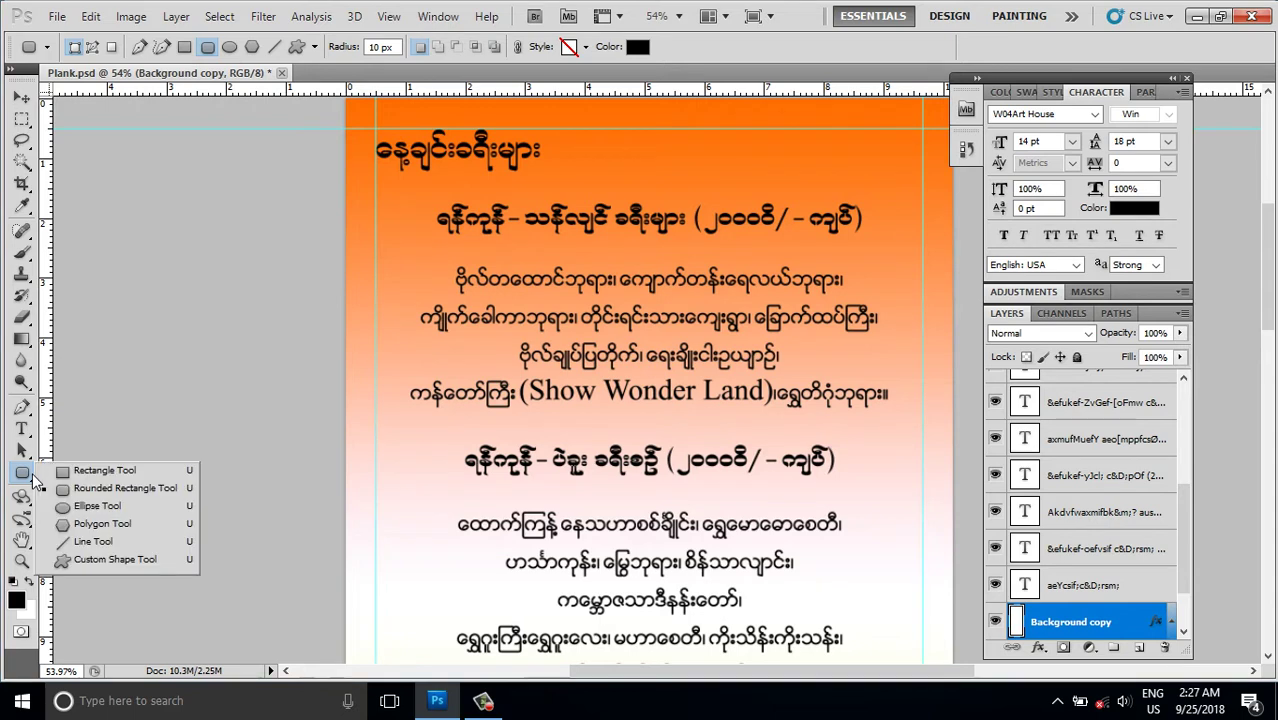
left_click(106, 490)
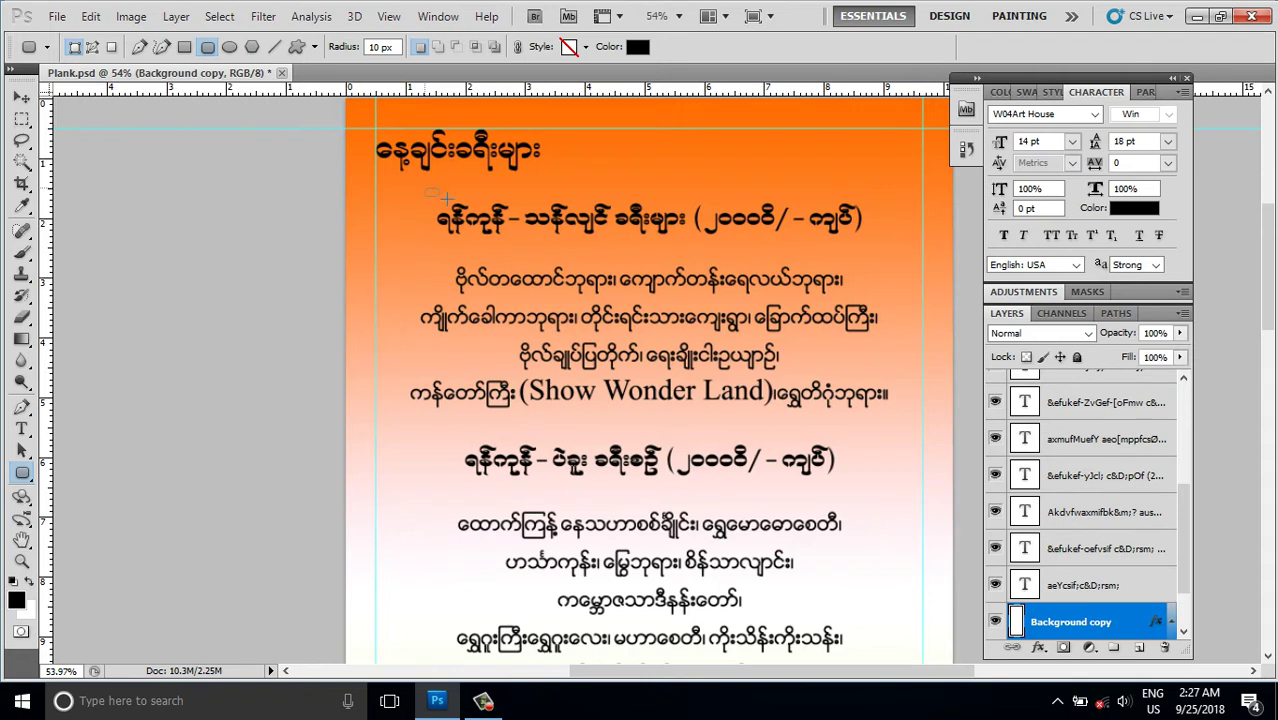
left_click_drag(446, 198, 876, 258)
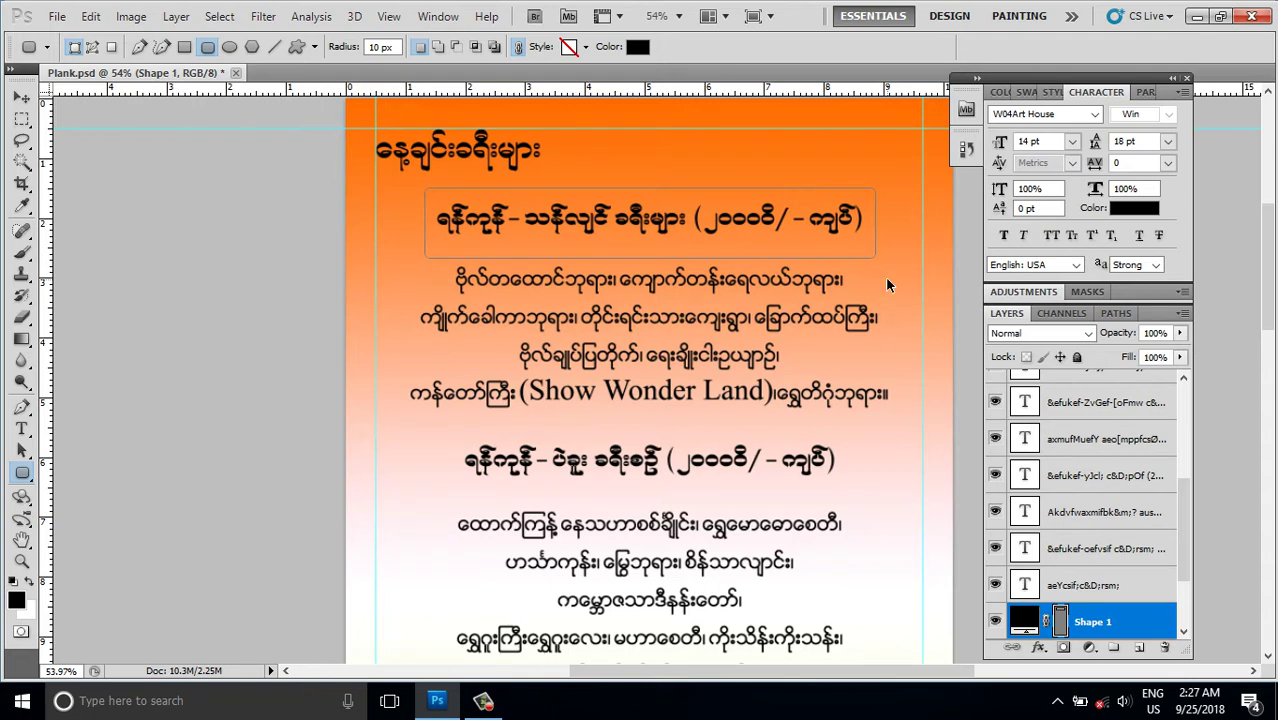
key("ctrl+Return")
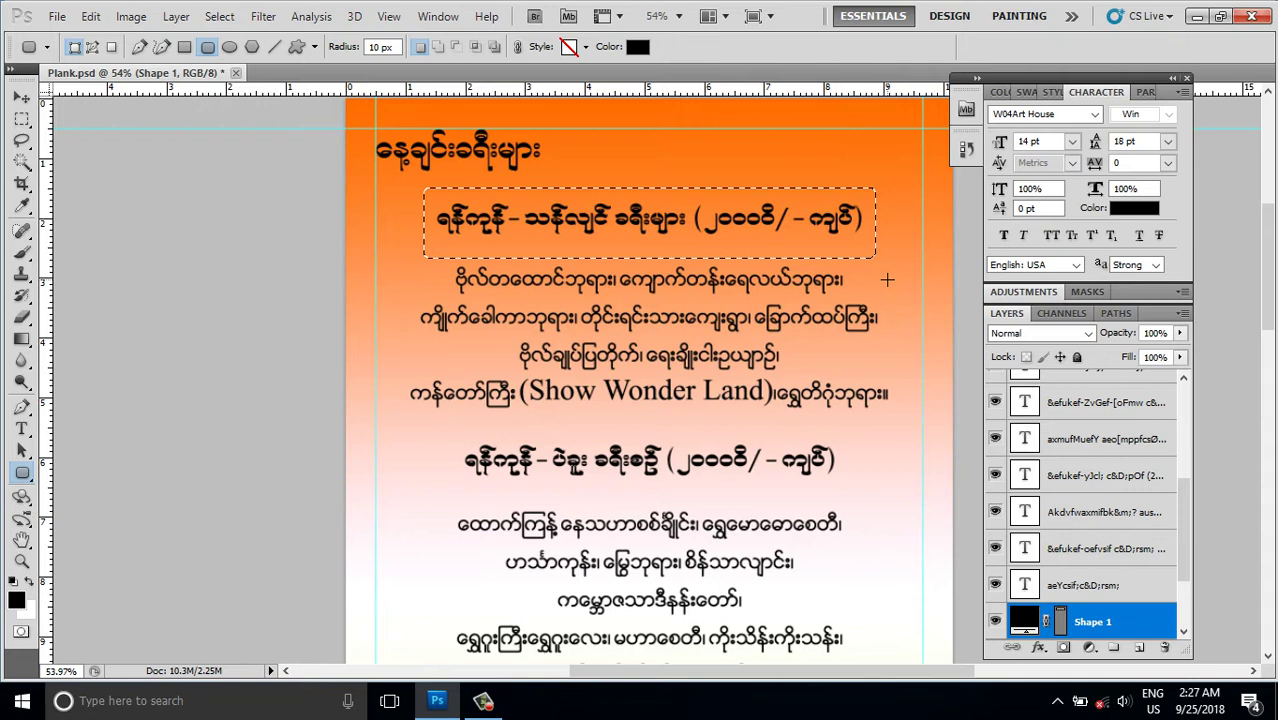
key("ctrl+shift+n")
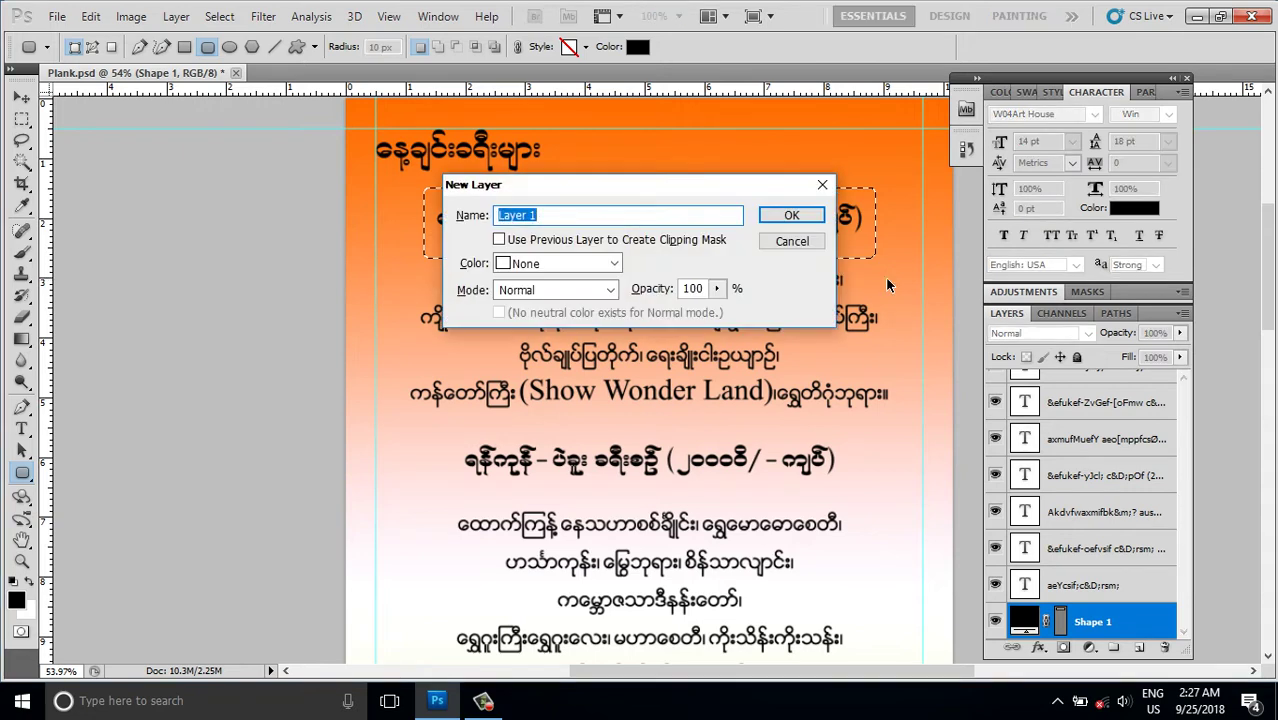
key("Return")
key("alt+BackSpace")
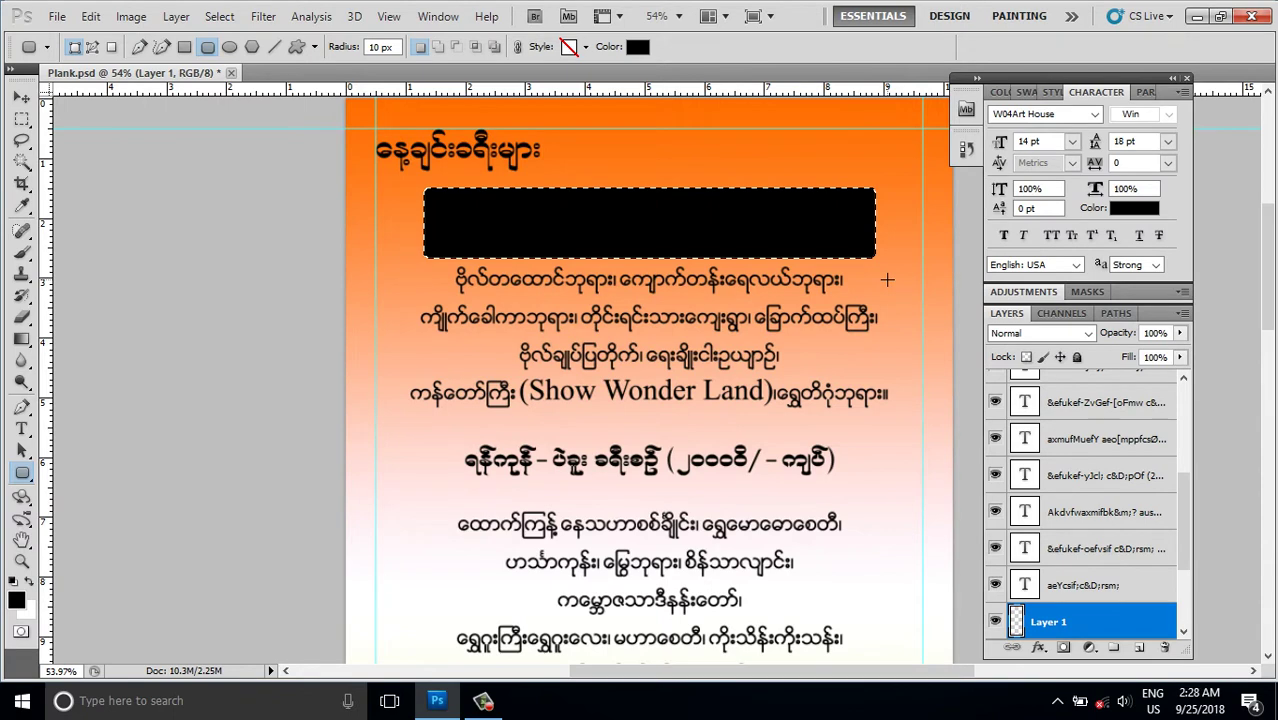
left_click(887, 279)
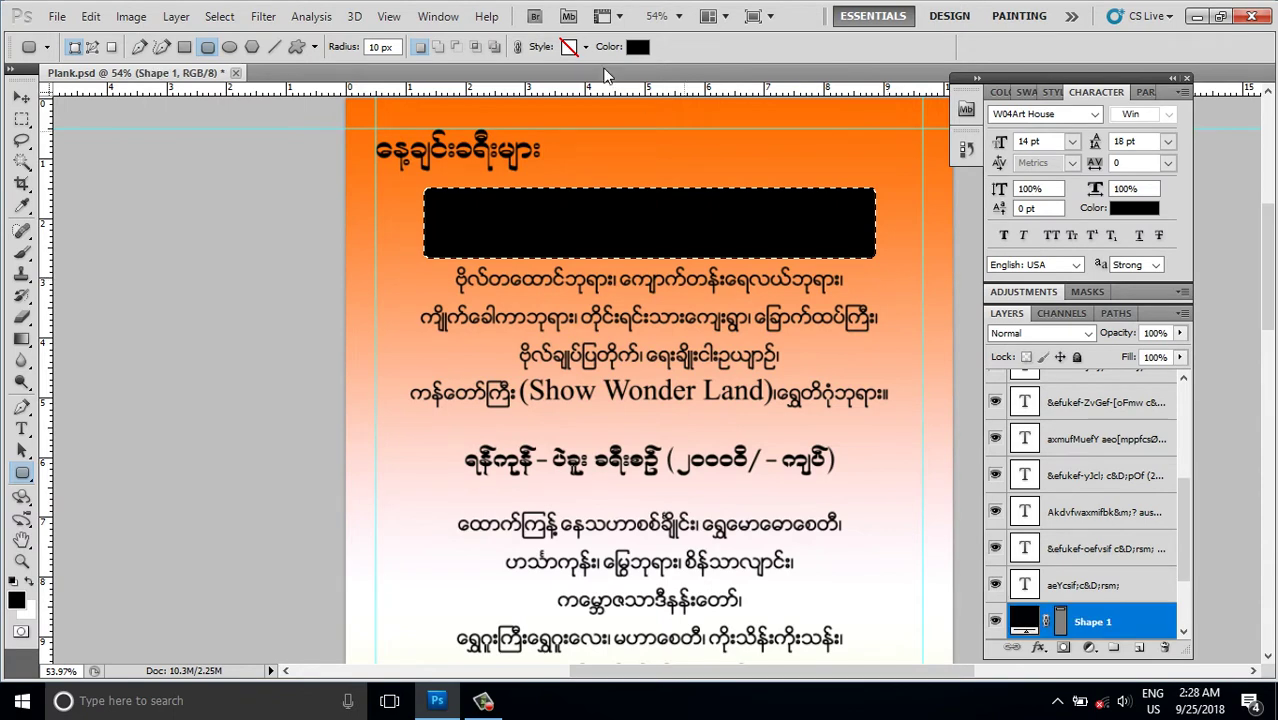
scroll(630, 305, "down", 2)
scroll(630, 305, "down", 1)
scroll(630, 305, "up", 3)
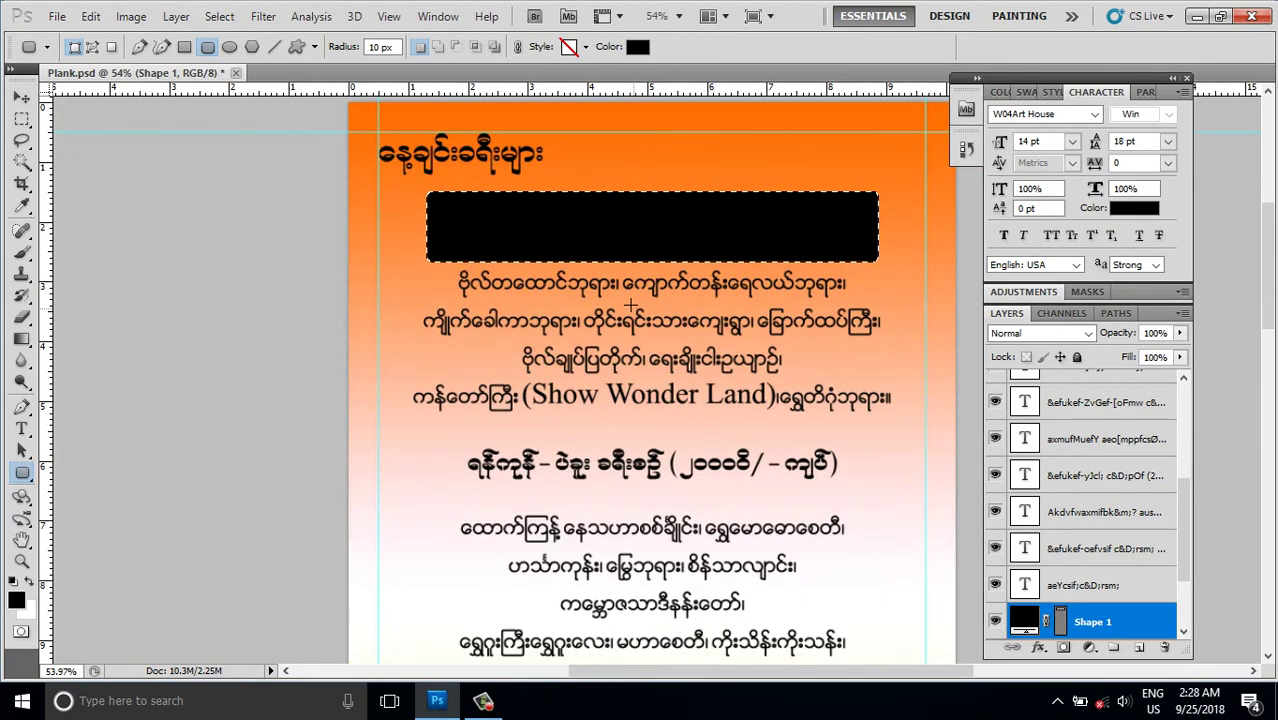
scroll(630, 305, "down", 2)
scroll(630, 305, "up", 1)
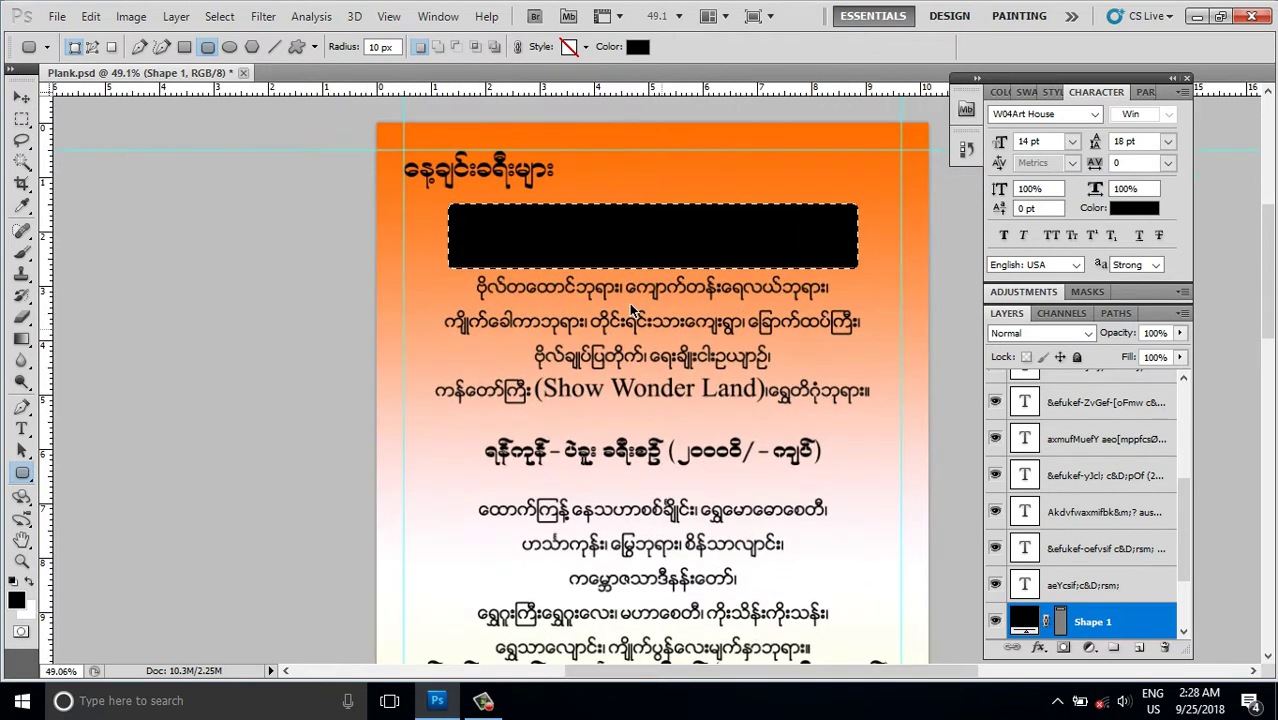
key("ctrl+z")
key("ctrl+z")
key("ctrl+z")
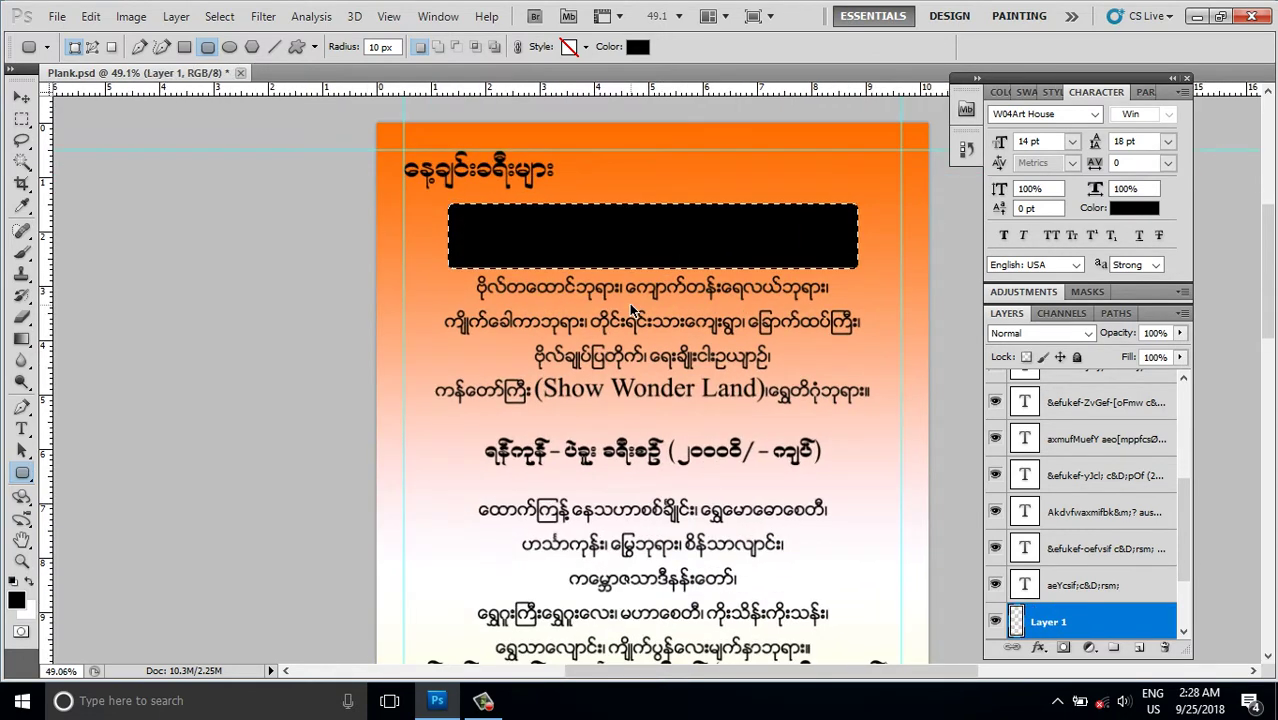
key("ctrl+z")
key("ctrl+z")
key("ctrl+shift+z")
key("ctrl+shift+z")
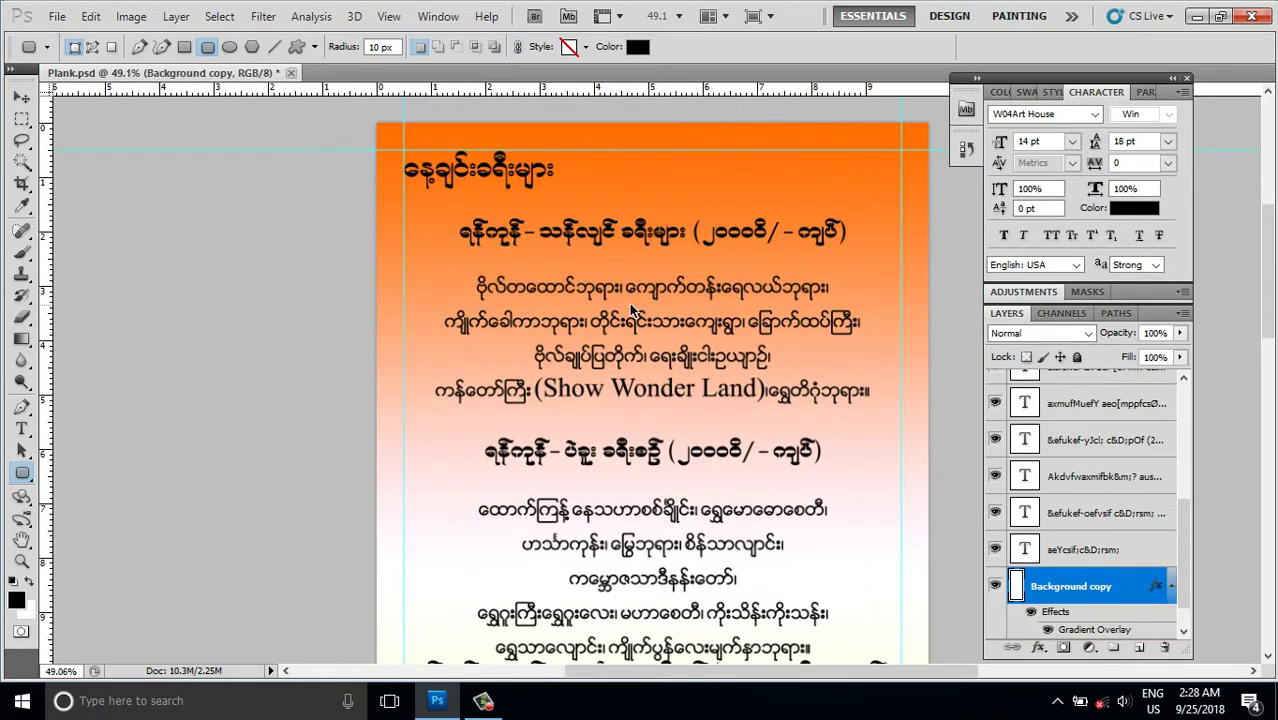
Step: Draw a rounded-rectangle path around the first heading and turn it into a selection
left_click(91, 48)
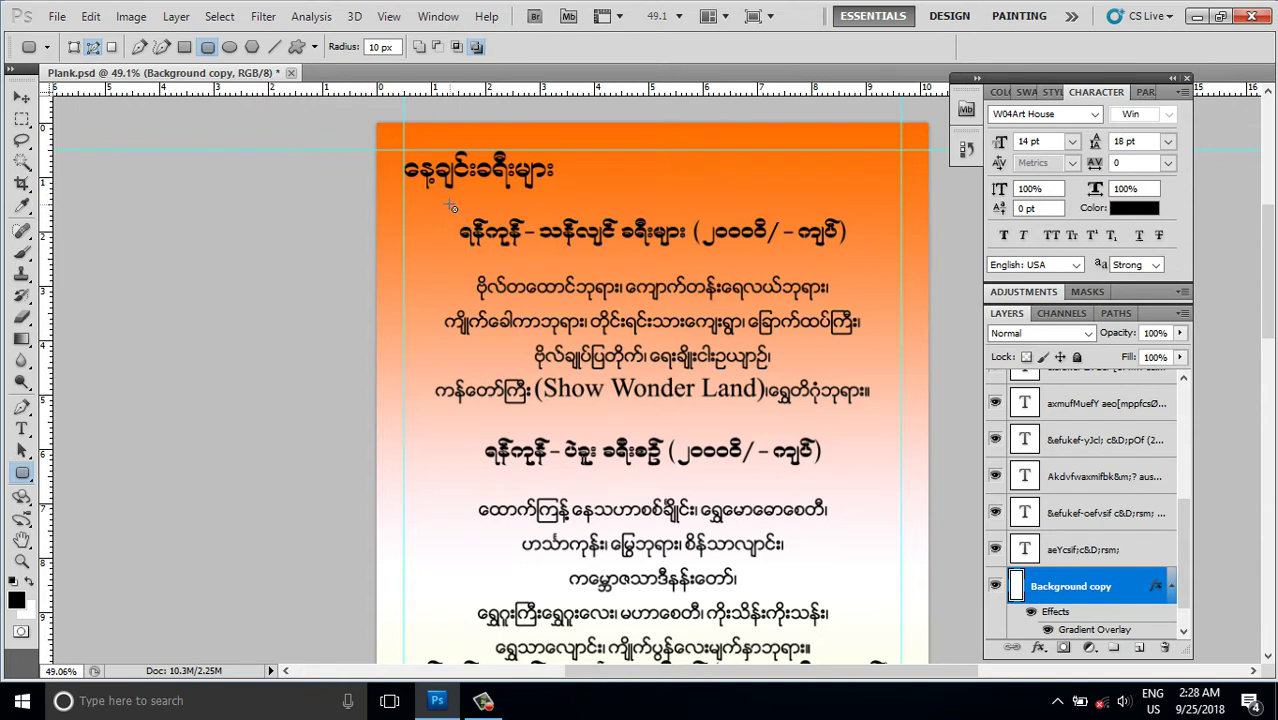
left_click_drag(451, 206, 863, 270)
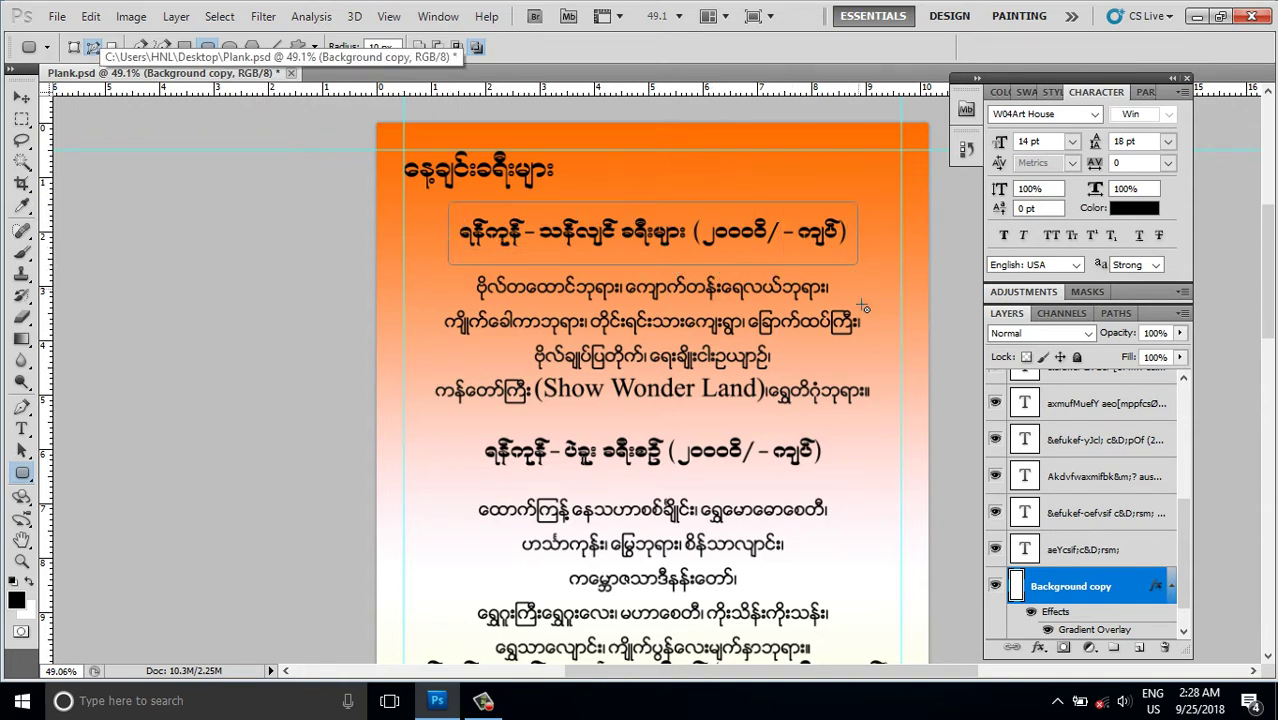
key("ctrl+Return")
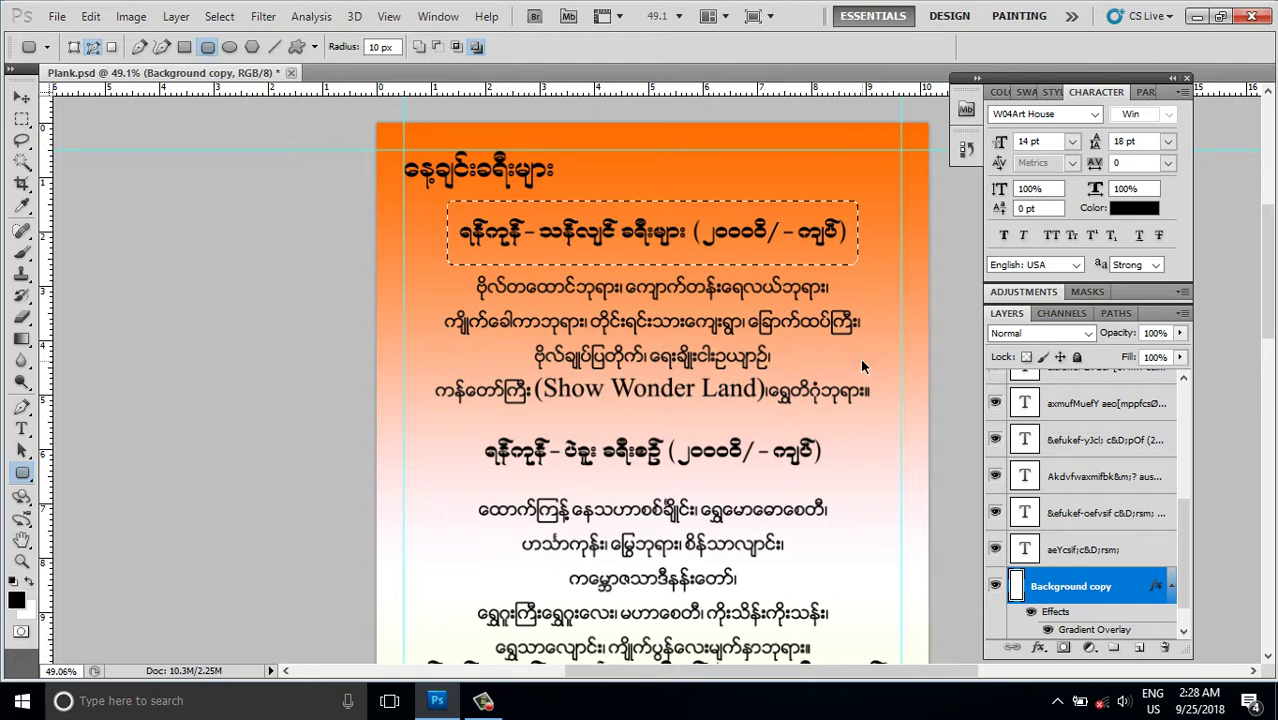
Step: Fill the selection with black on new Layer 1, then deselect
key("ctrl+shift+n")
key("Return")
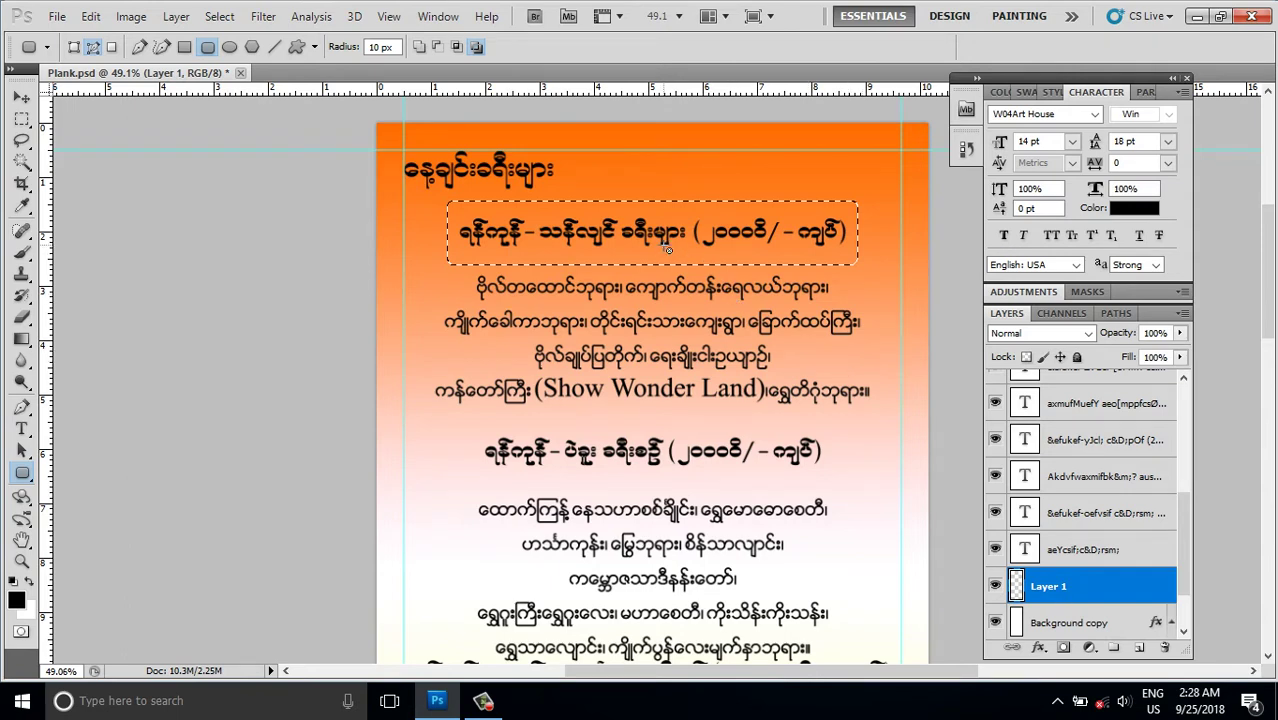
key("alt")
key("alt+BackSpace")
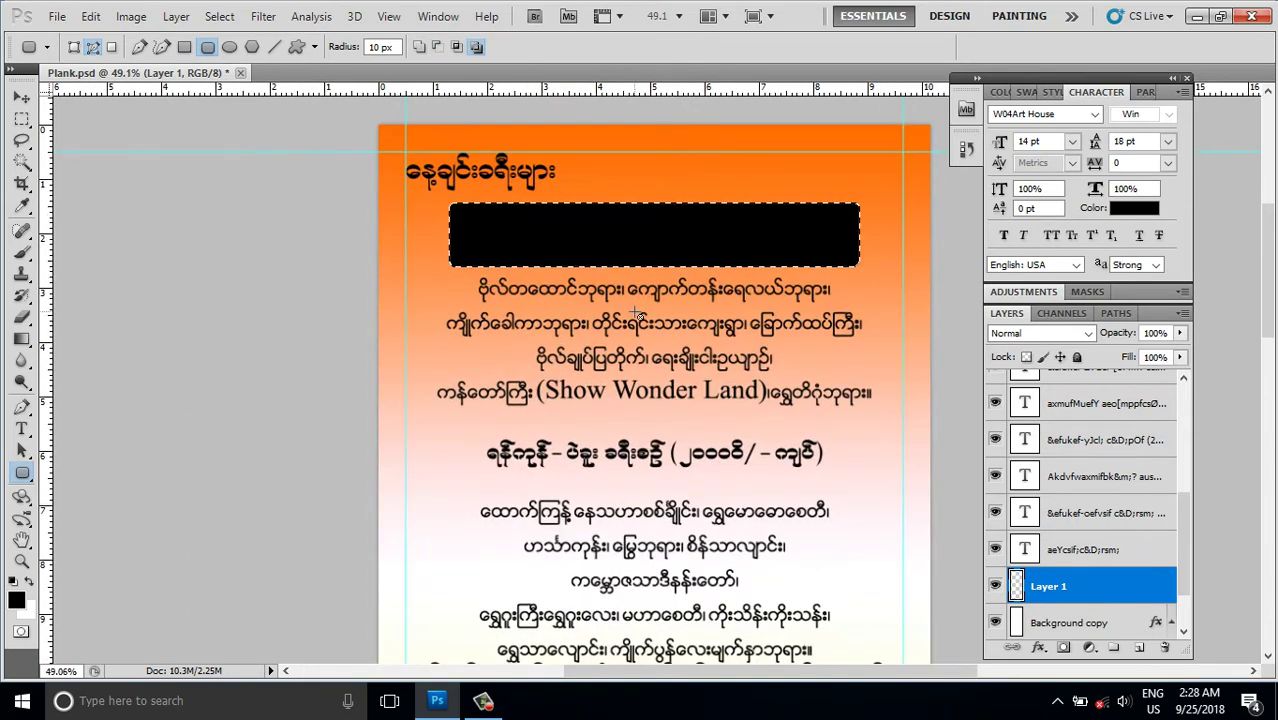
key("ctrl+d")
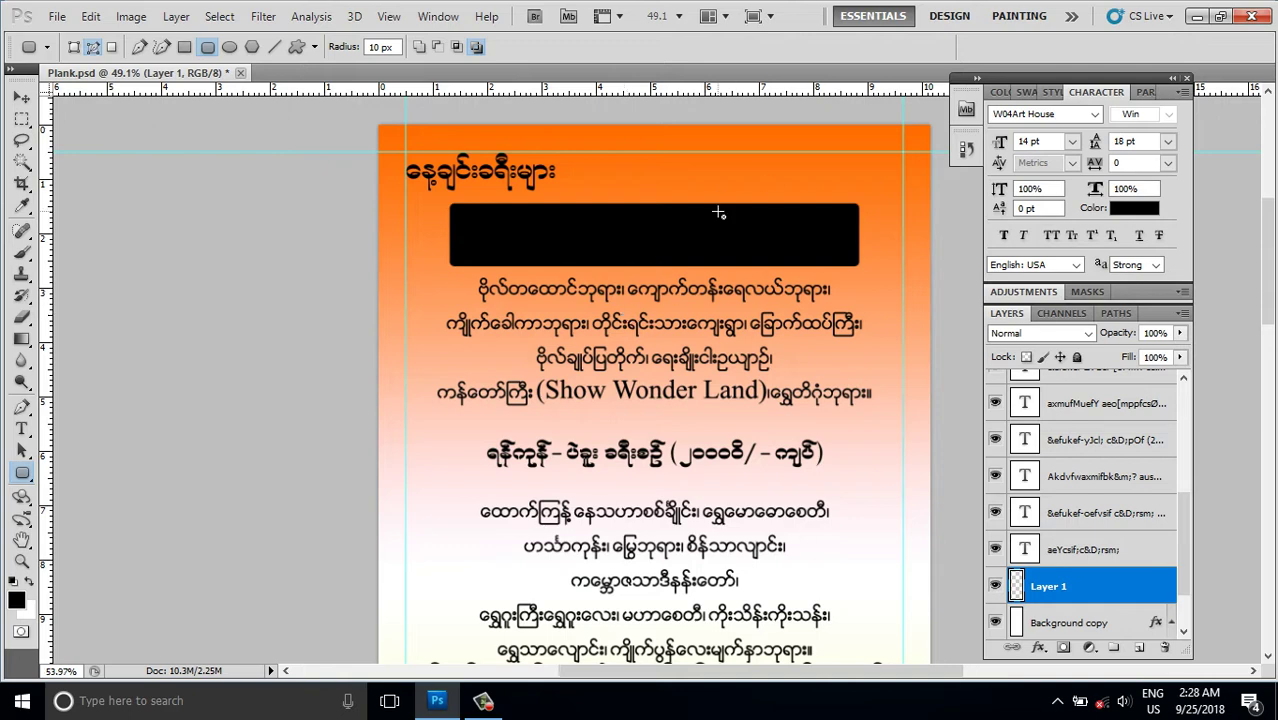
scroll(766, 186, "up", 1, "alt")
left_click(21, 97)
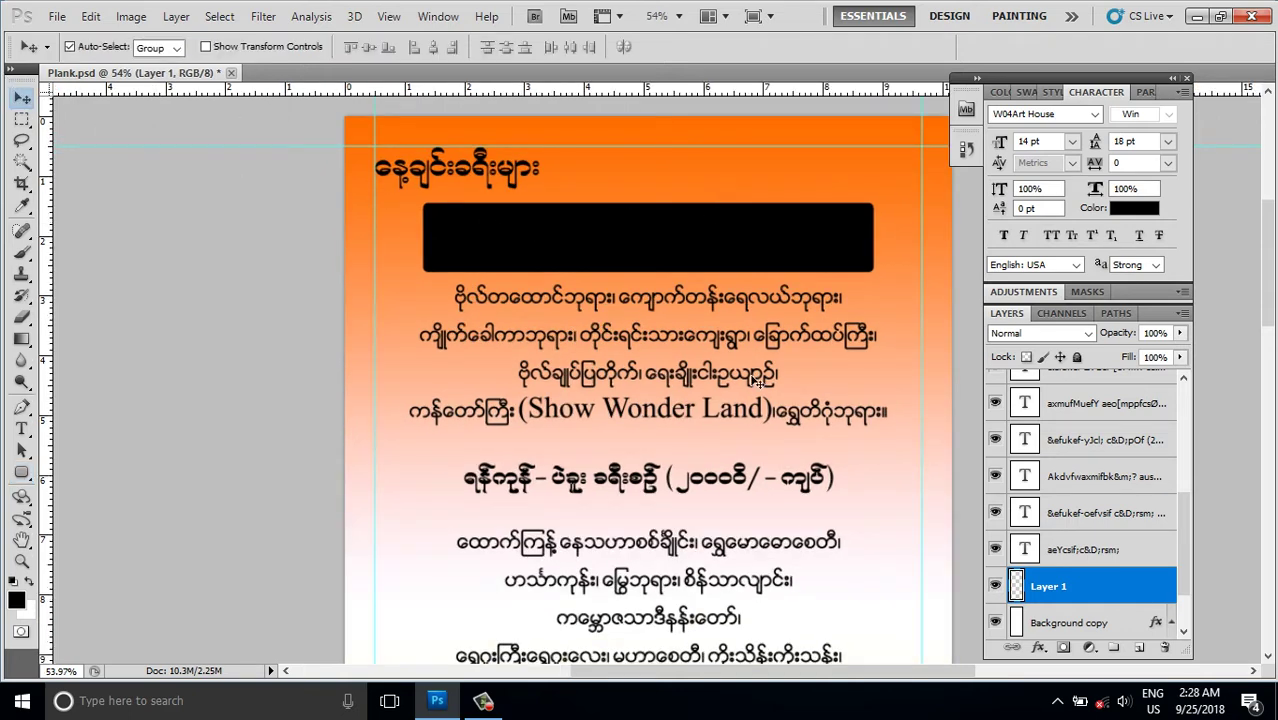
Step: Add a #958df8 blue-violet Color Overlay to the rounded box behind the first heading
left_click(1039, 648)
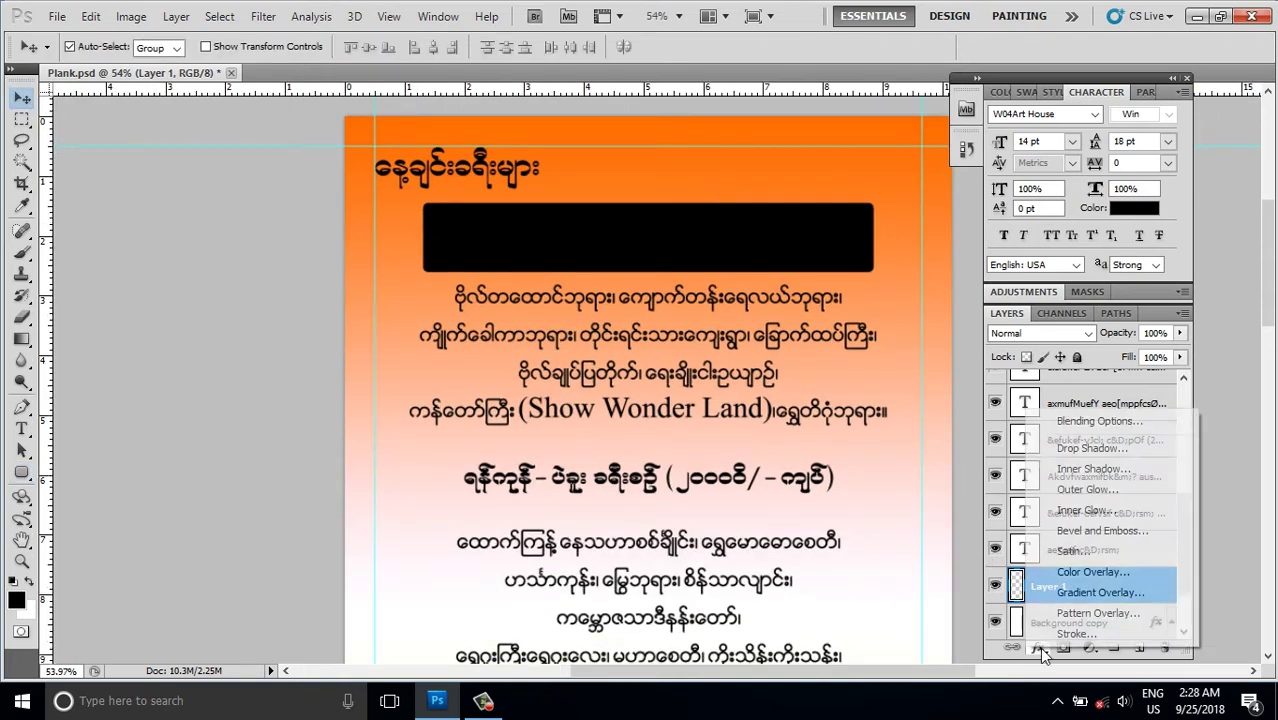
left_click(1088, 572)
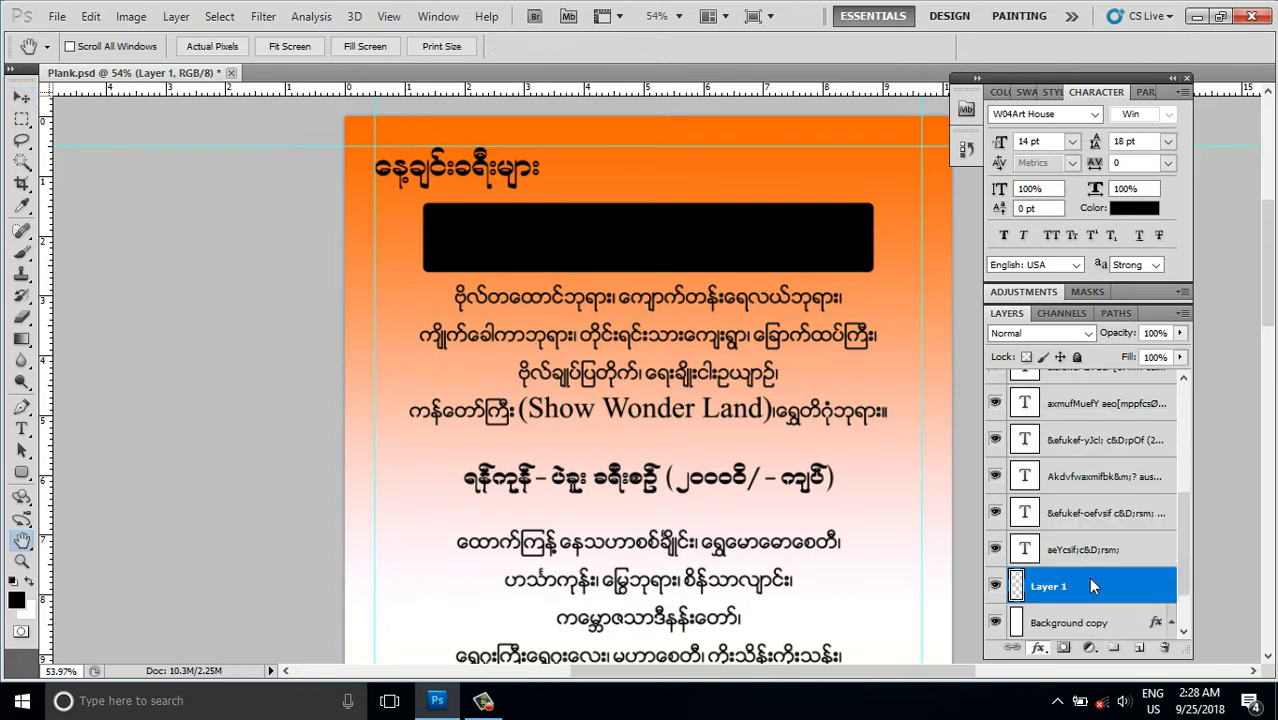
left_click(996, 317)
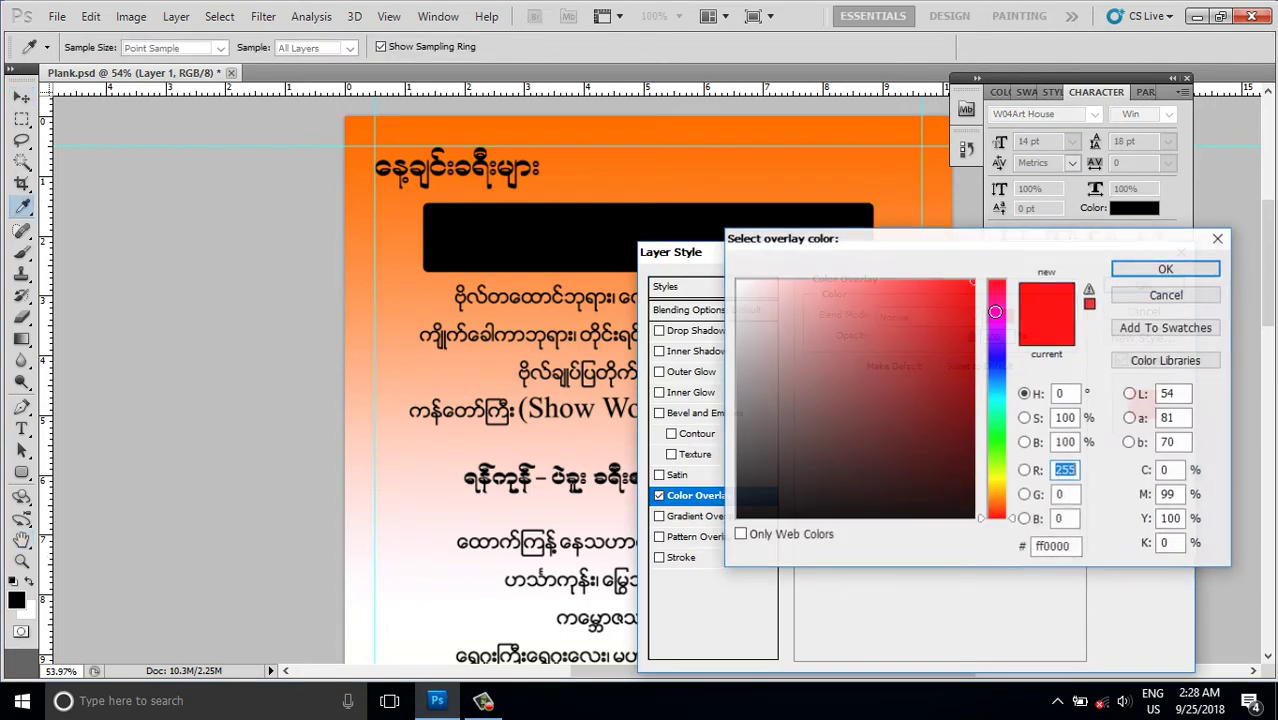
left_click(994, 356)
left_click_drag(944, 294, 838, 287)
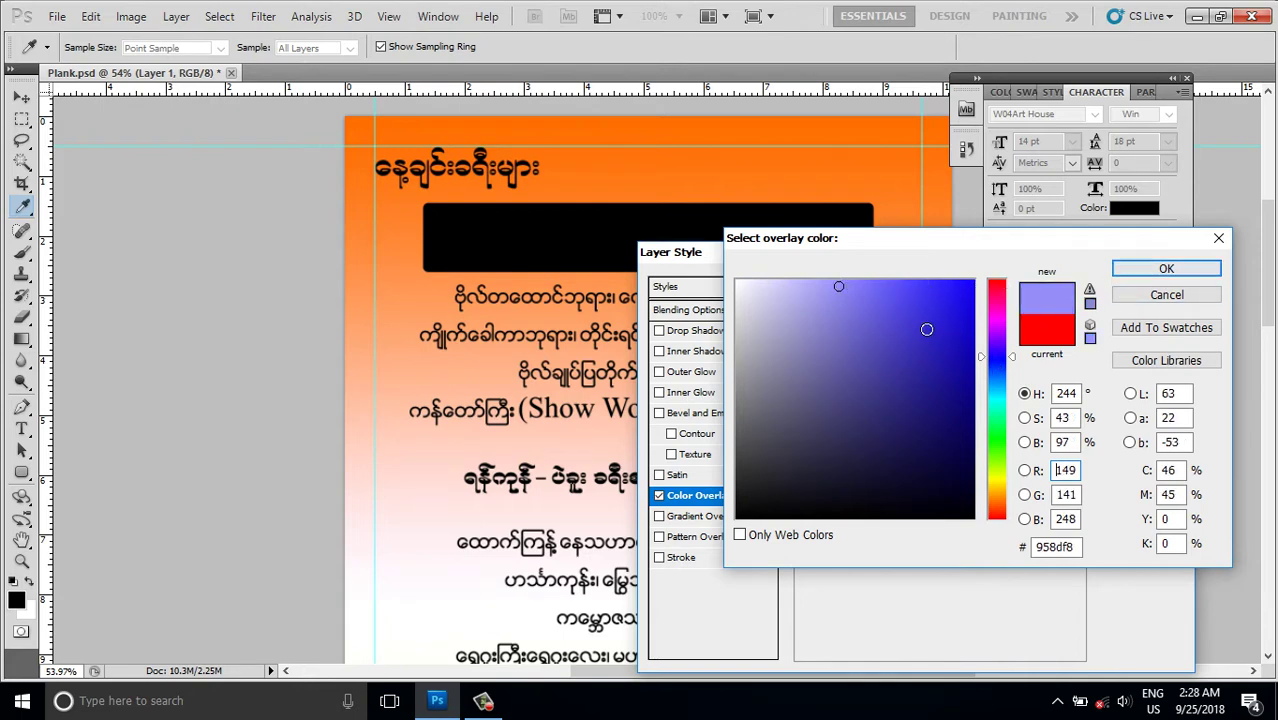
left_click(903, 287)
left_click(1165, 268)
left_click(1140, 288)
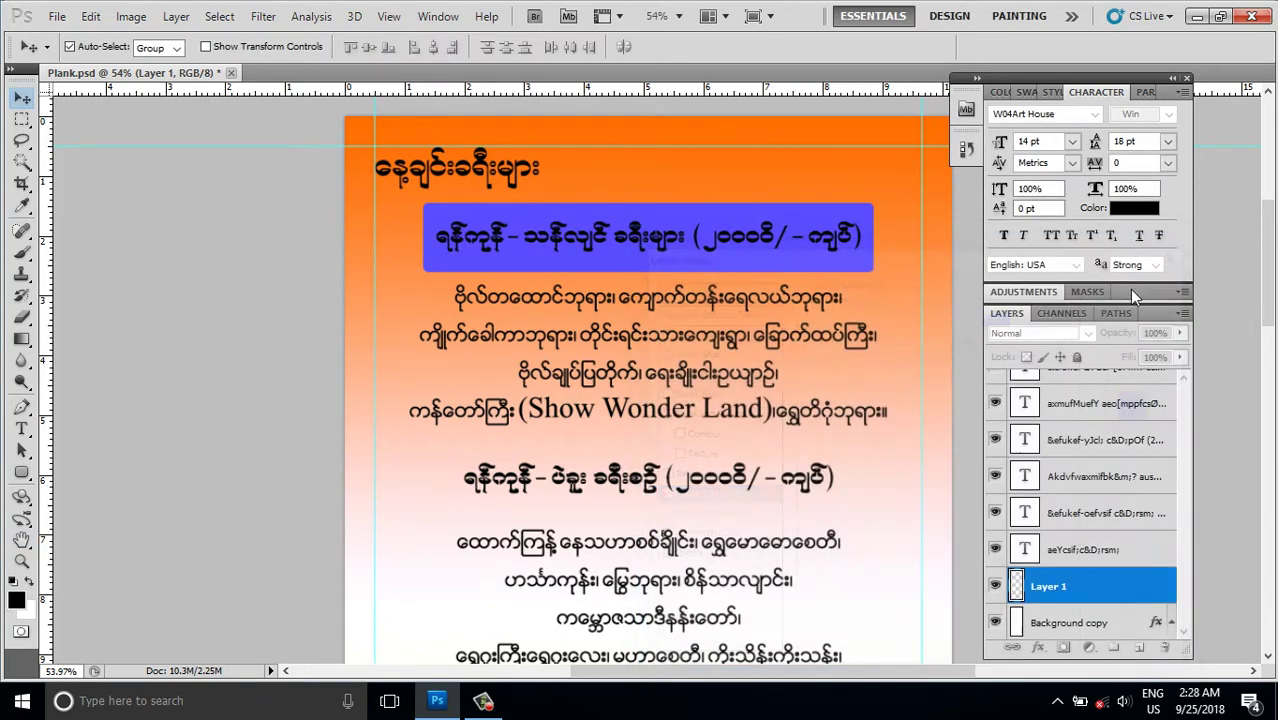
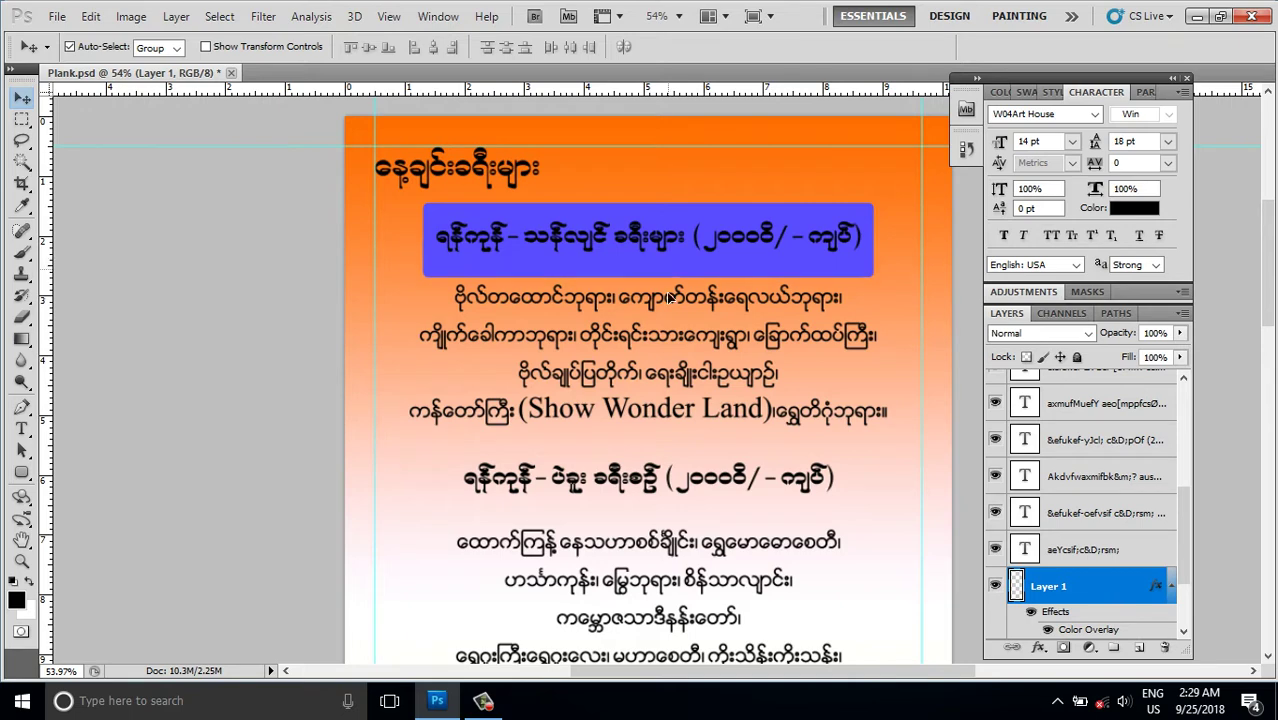
Step: Alt-drag three copies of the blue box behind the second, third and fourth headings
left_click_drag(674, 262, 671, 497)
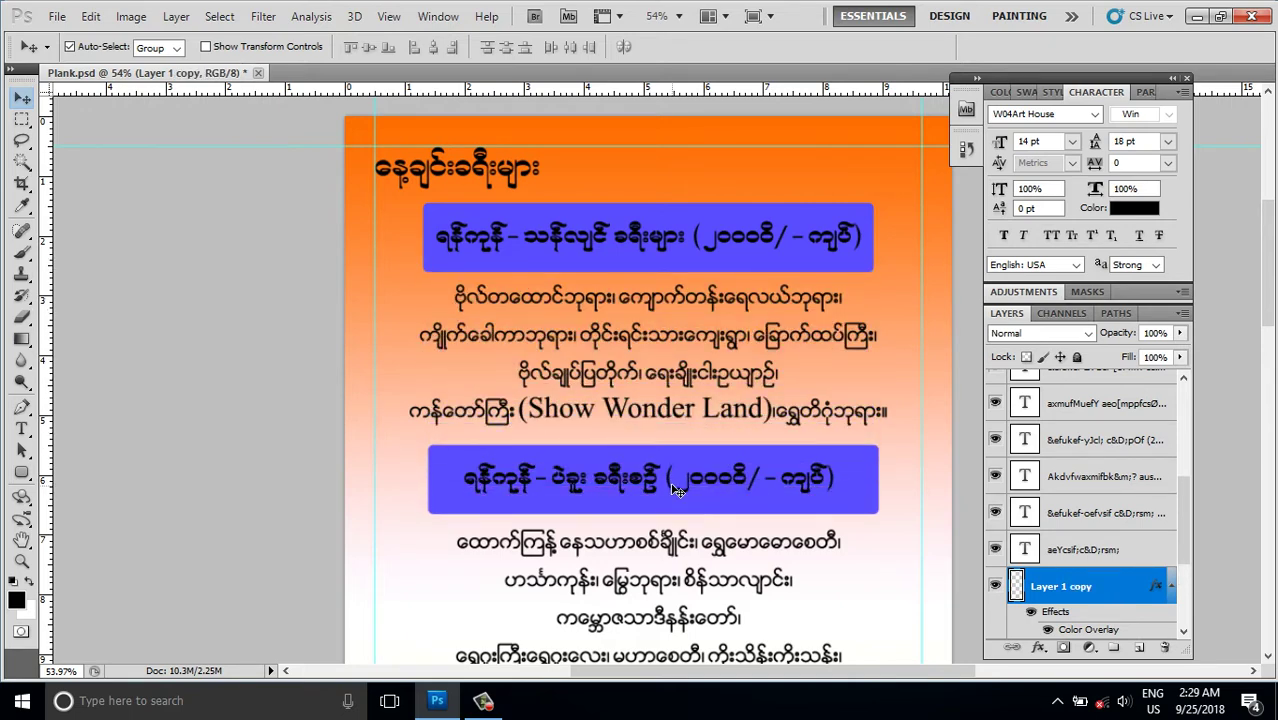
scroll(670, 467, "down", 2)
scroll(670, 467, "down", 3)
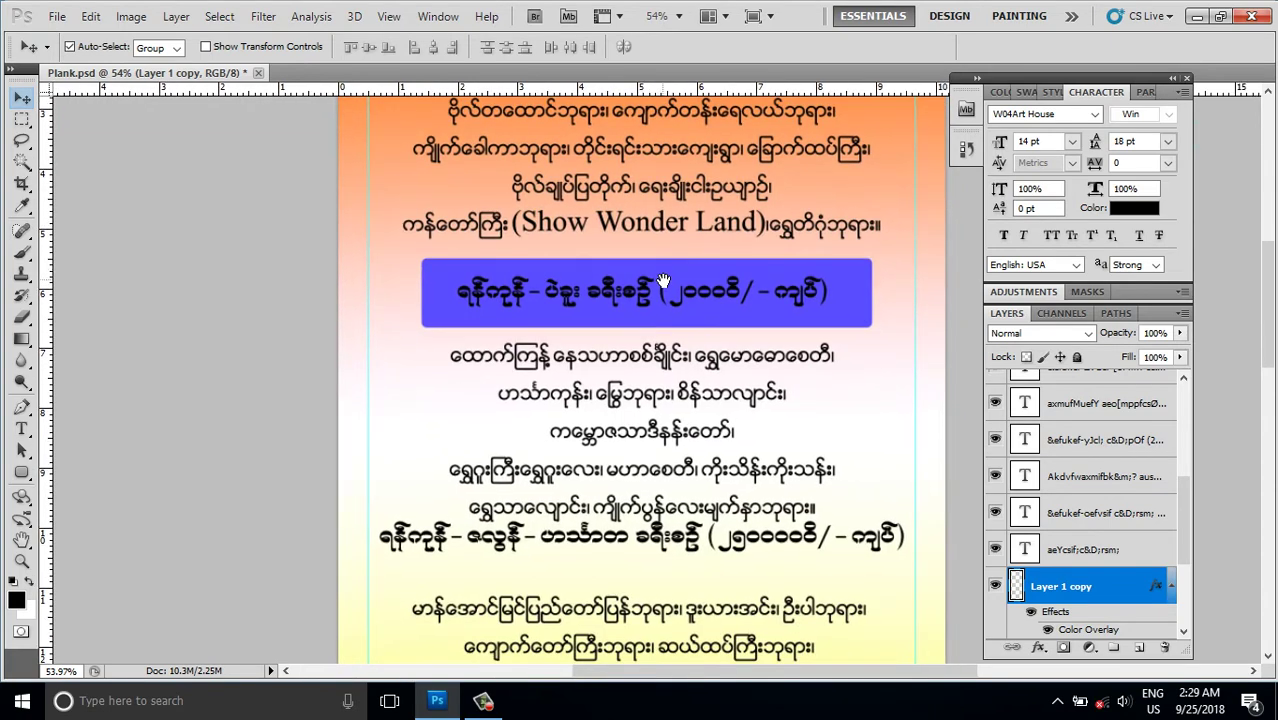
left_click_drag(660, 320, 668, 571)
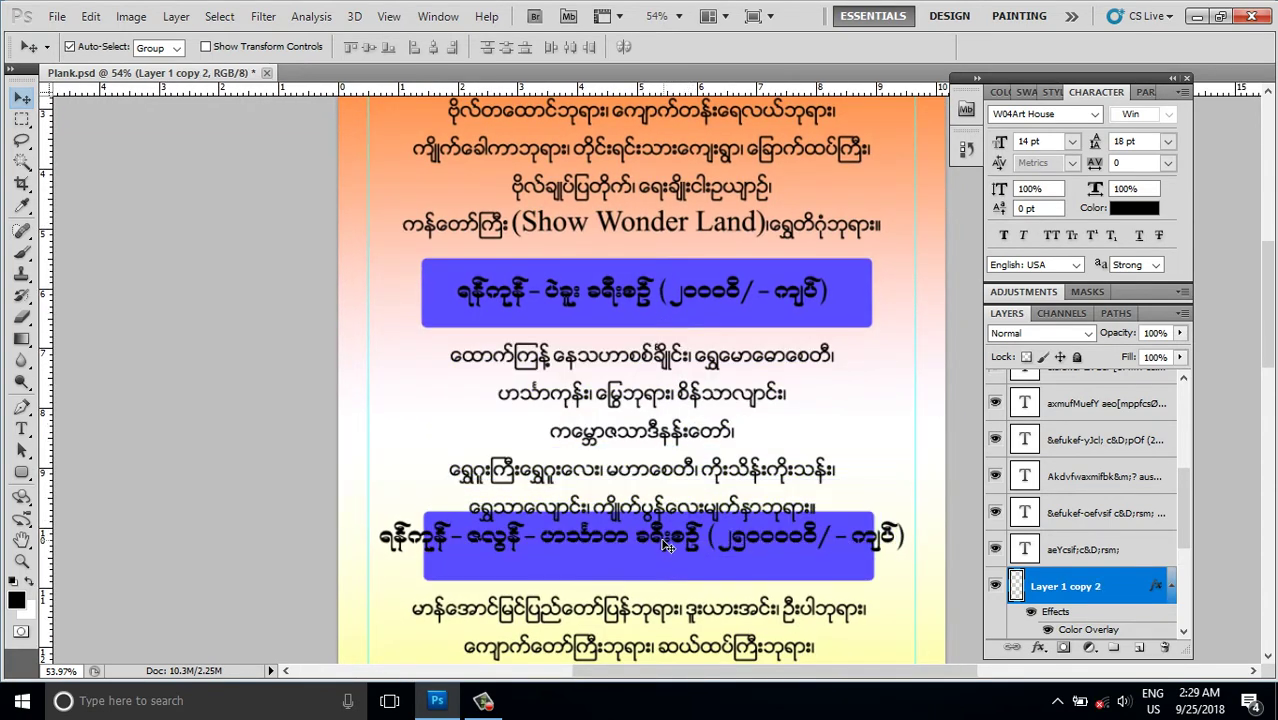
left_click_drag(660, 545, 660, 288)
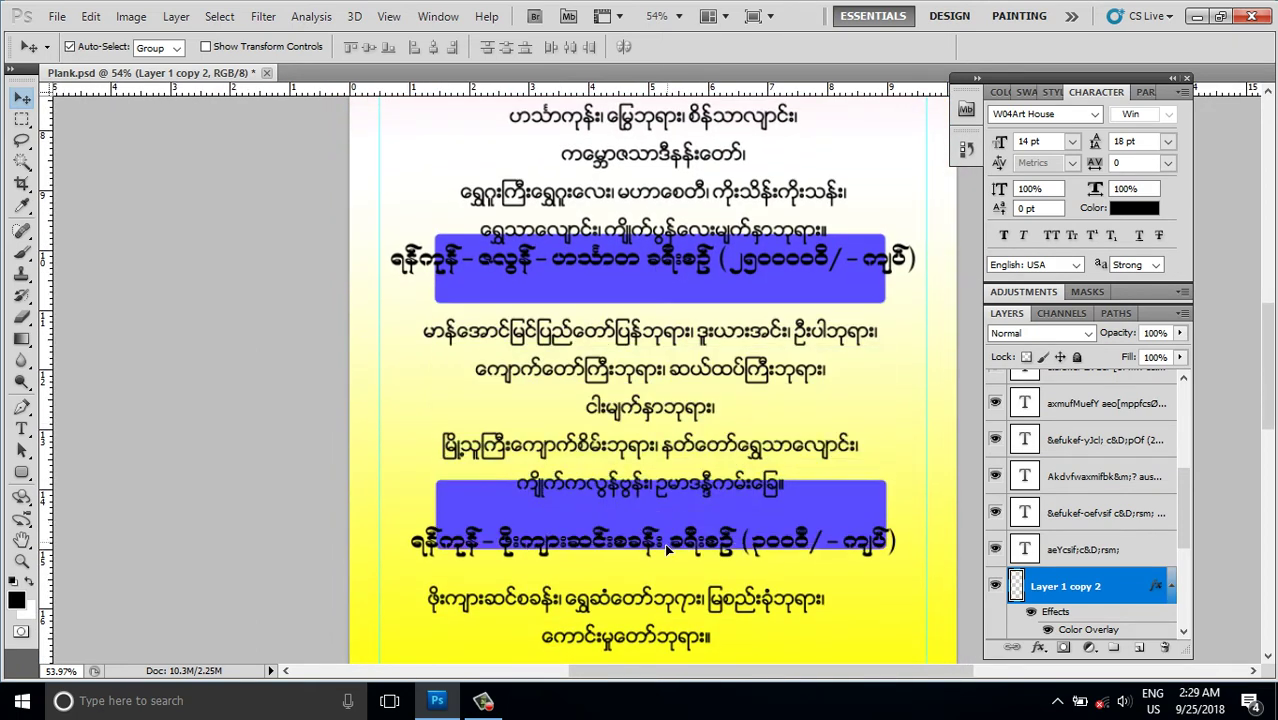
mouse_move(668, 297)
left_mouse_down()
mouse_move(664, 567)
mouse_move(664, 239)
left_mouse_up()
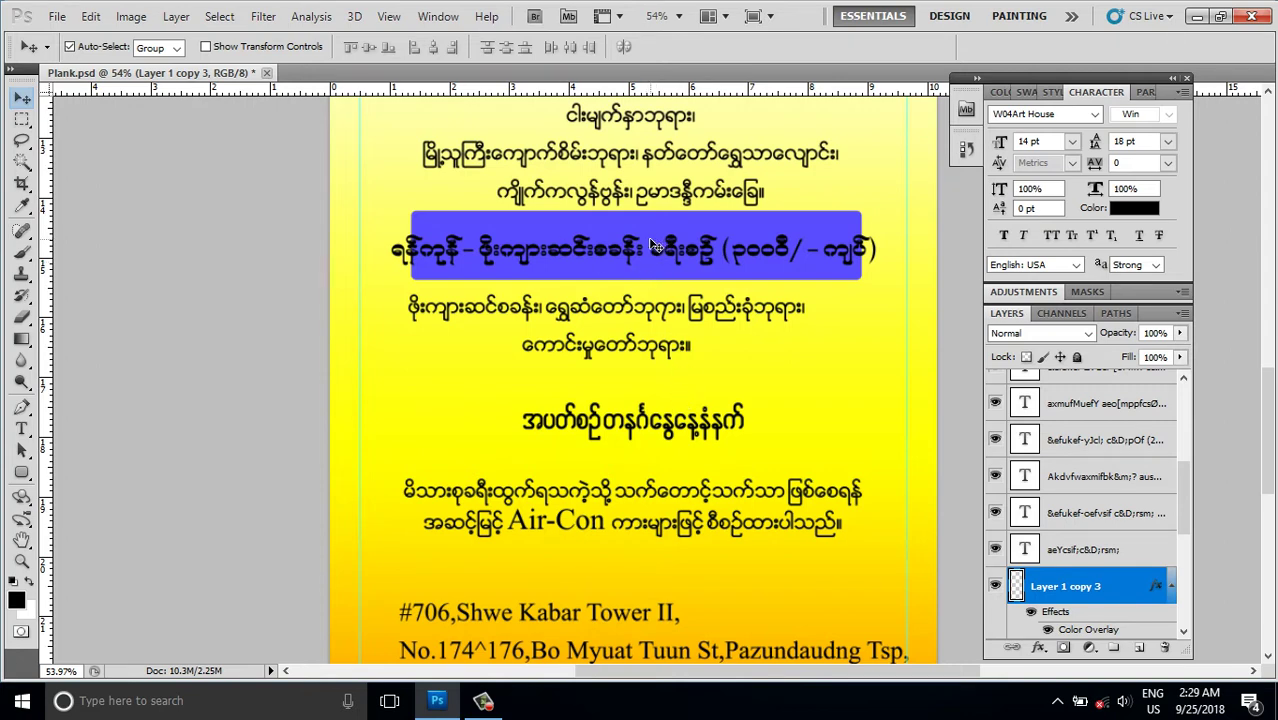
Step: Widen the blue box behind the fourth heading evenly on both sides
left_click_drag(668, 240, 670, 237)
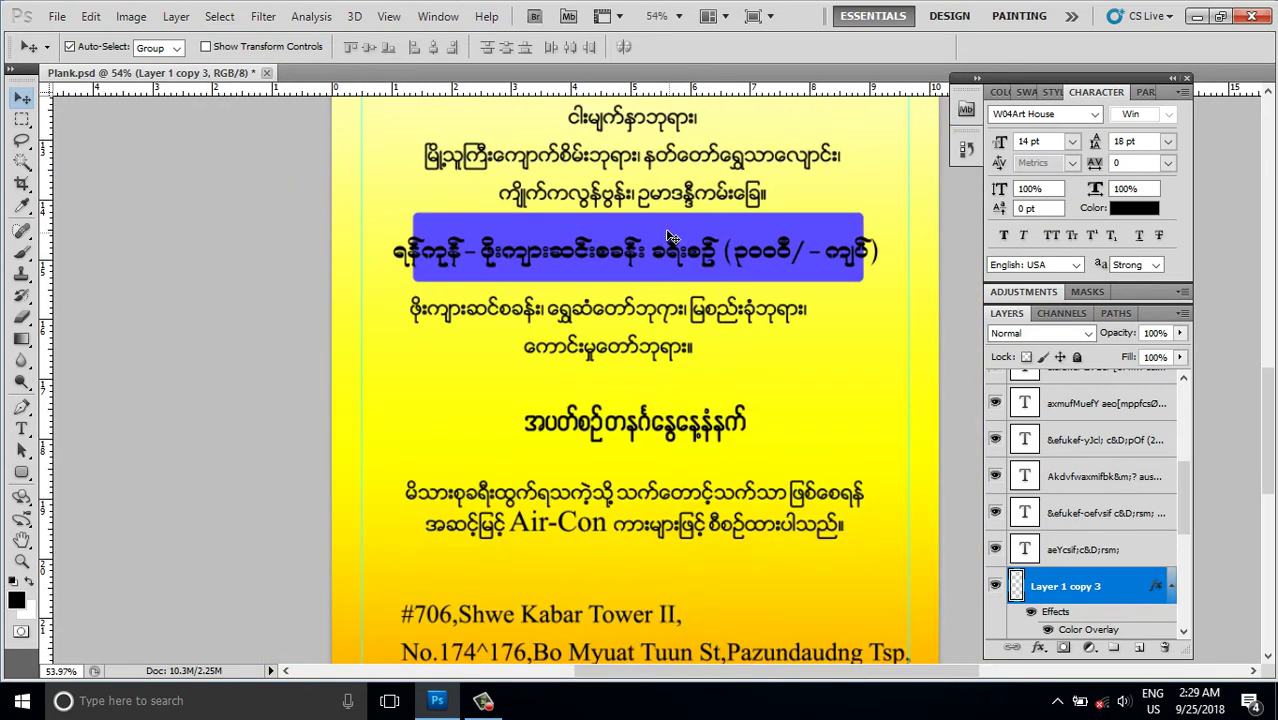
key("ctrl+t")
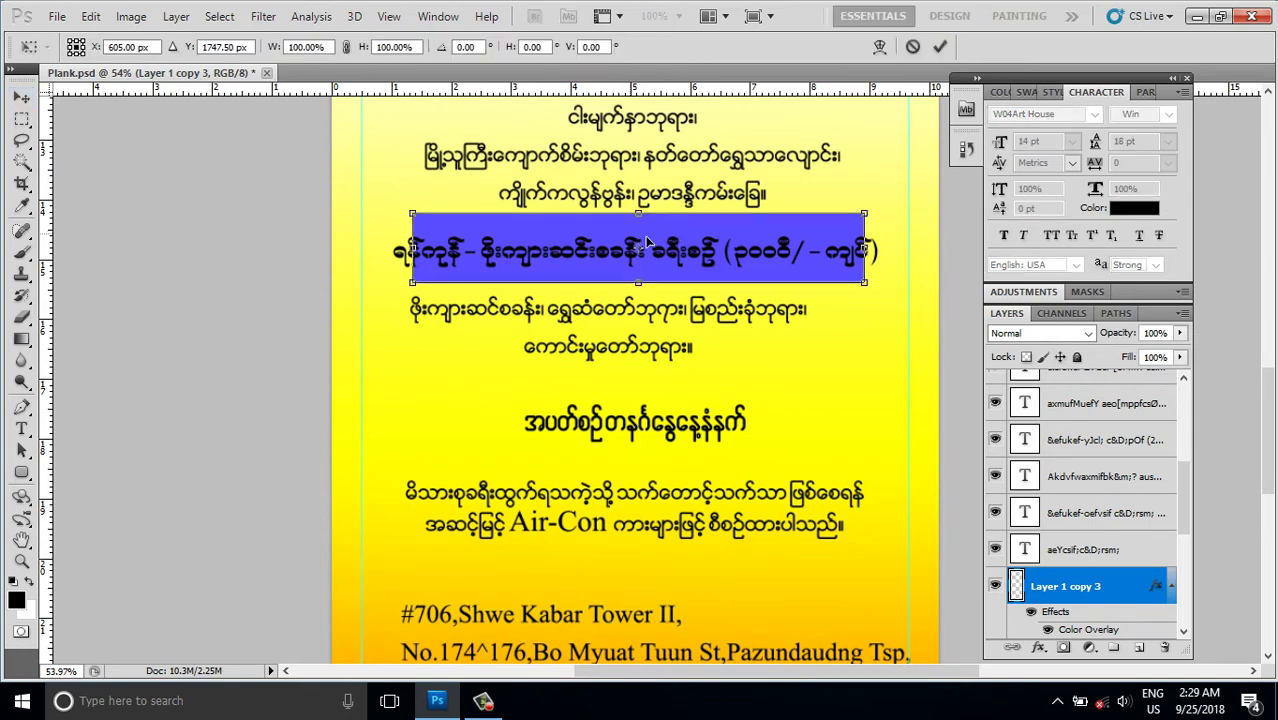
left_click_drag(864, 248, 881, 252)
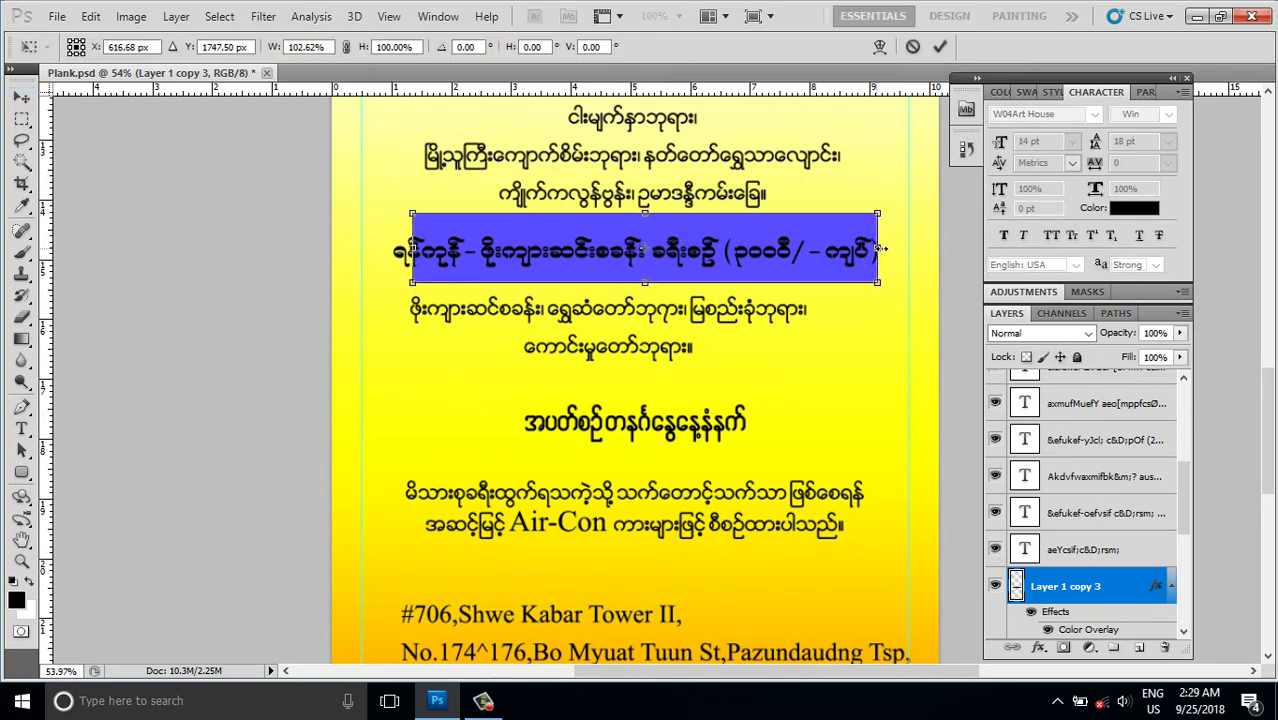
left_click_drag(878, 254, 897, 254)
key("Return")
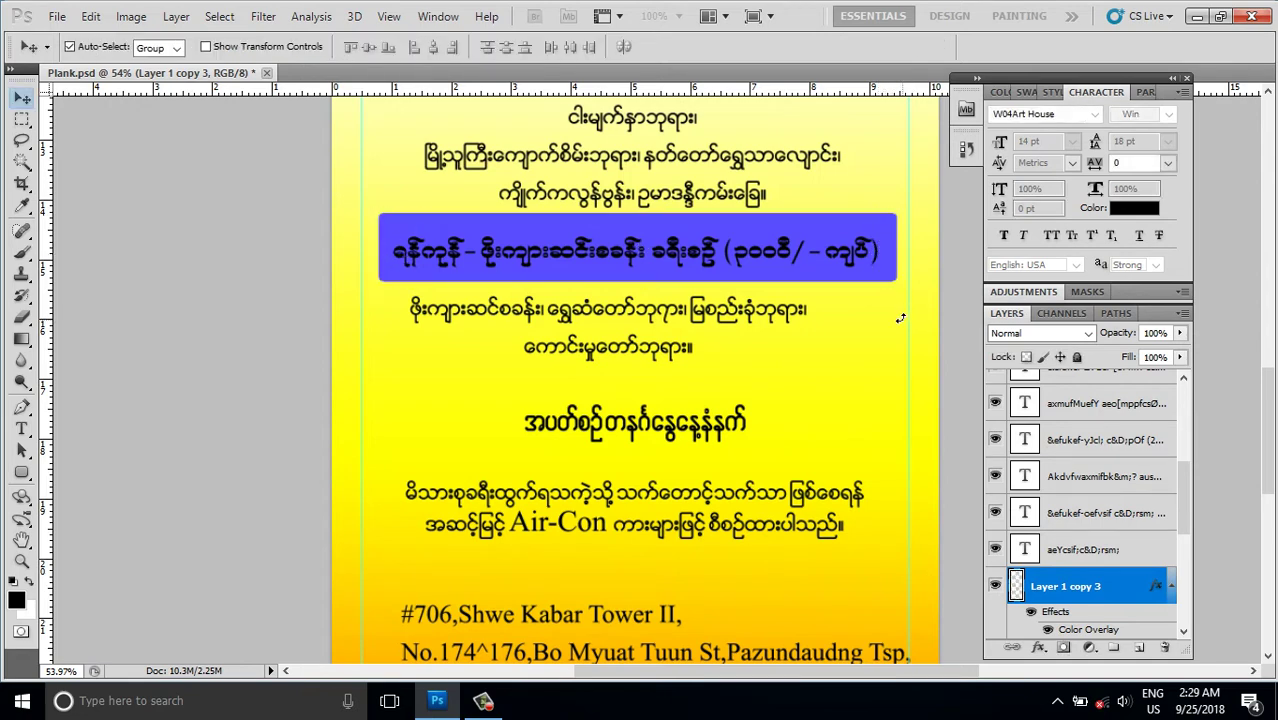
Step: Widen the third heading's blue box evenly and shift it slightly left
scroll(730, 290, "up", 1)
scroll(700, 330, "up", 4)
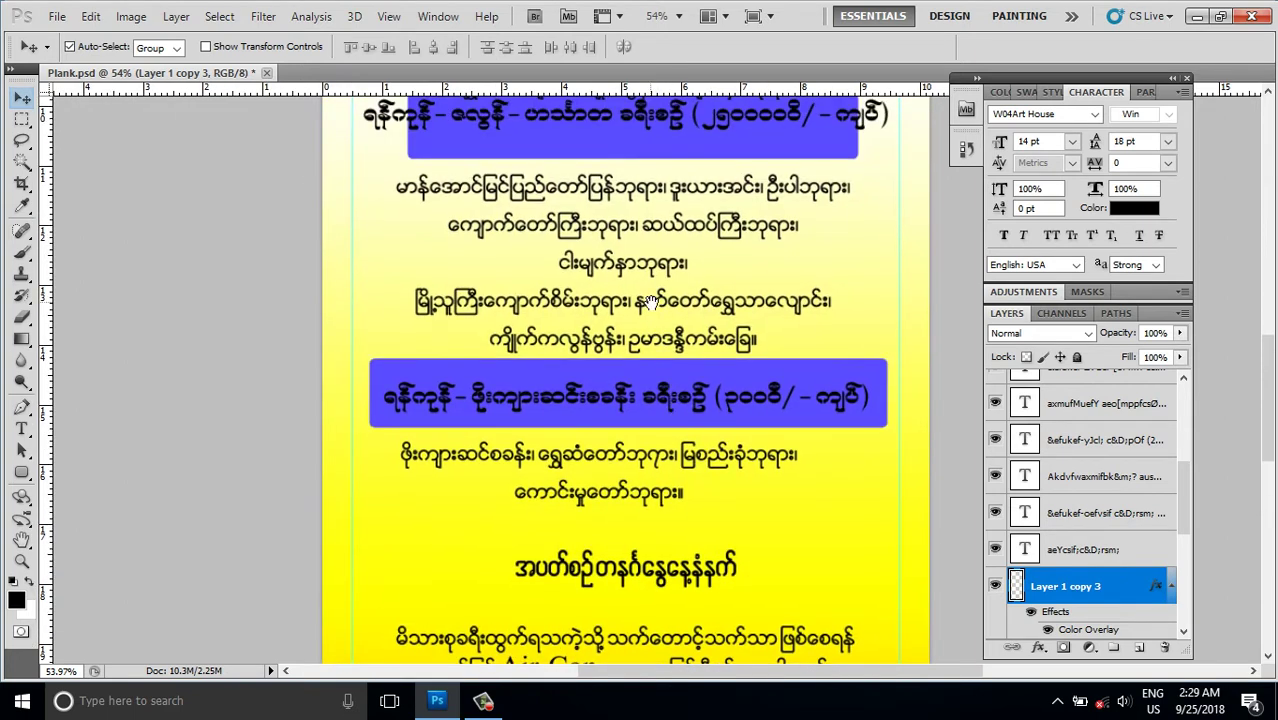
scroll(670, 370, "up", 1)
left_click(644, 277)
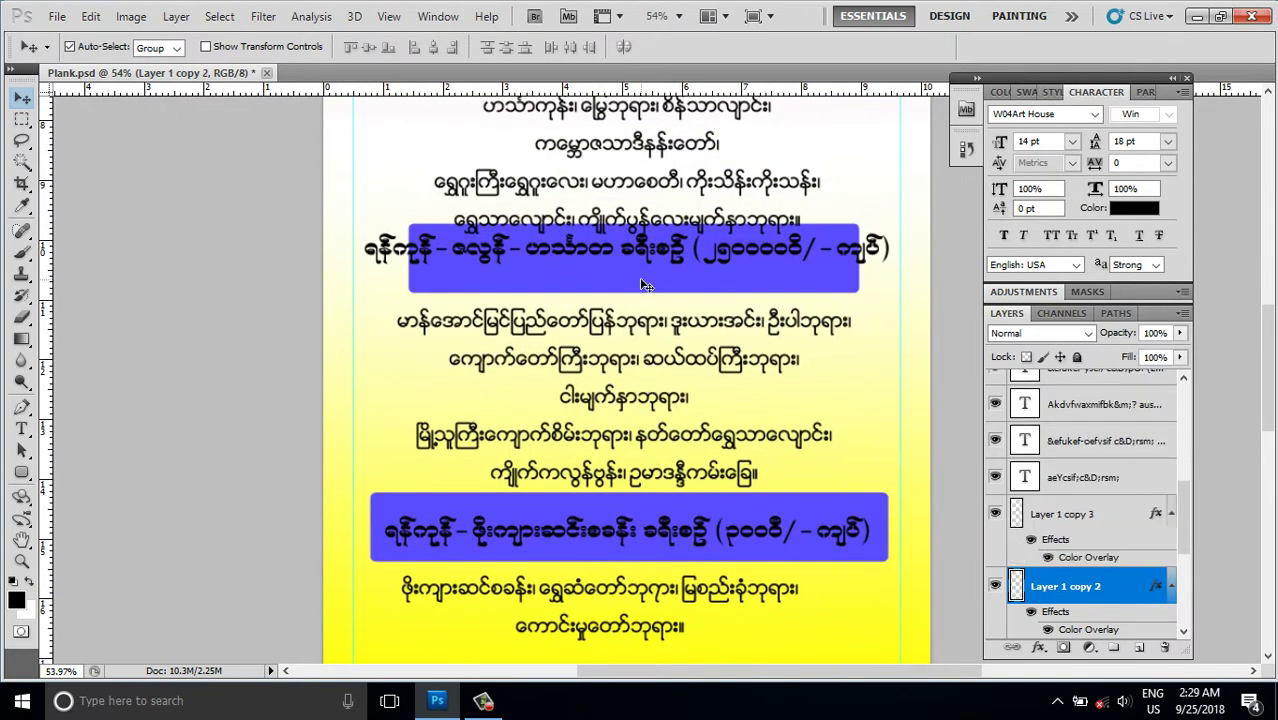
key("ctrl+t")
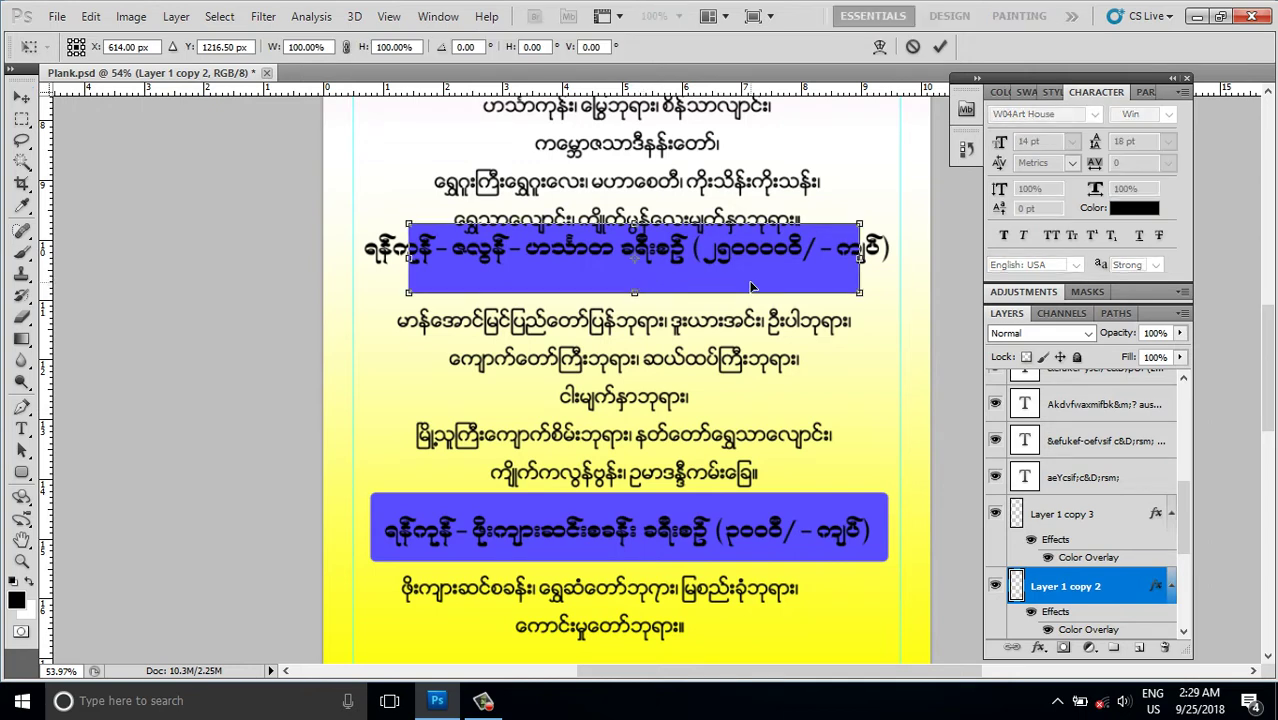
left_click_drag(858, 258, 906, 259)
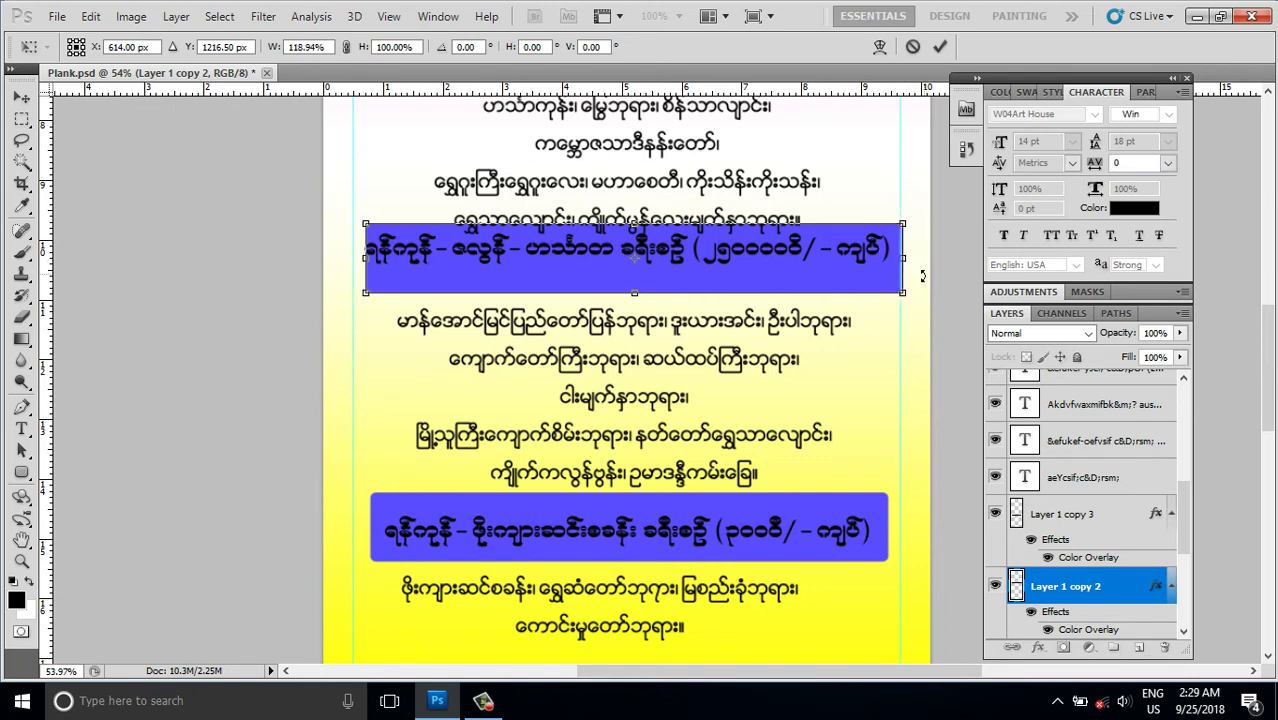
key("Left")
key("Left")
key("Left")
key("Left")
key("Left")
key("Left")
key("Left")
key("Left")
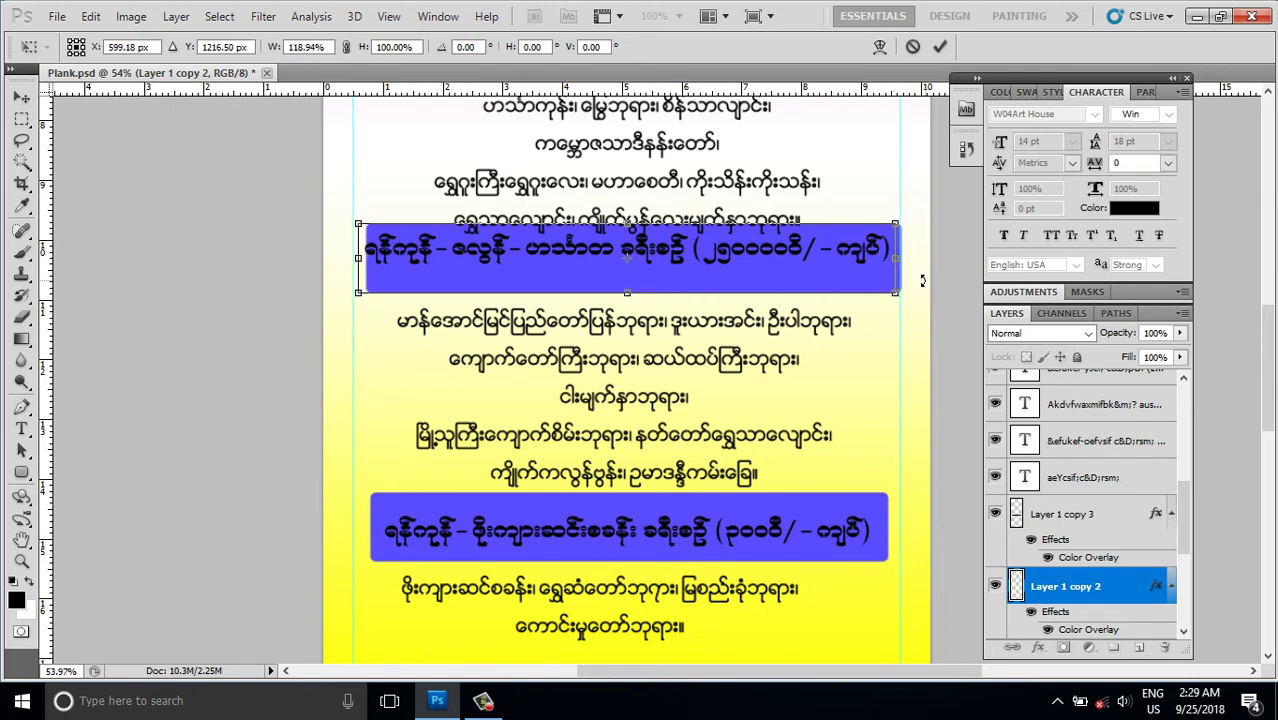
key("Left")
key("Left")
scroll(813, 280, "down", 1)
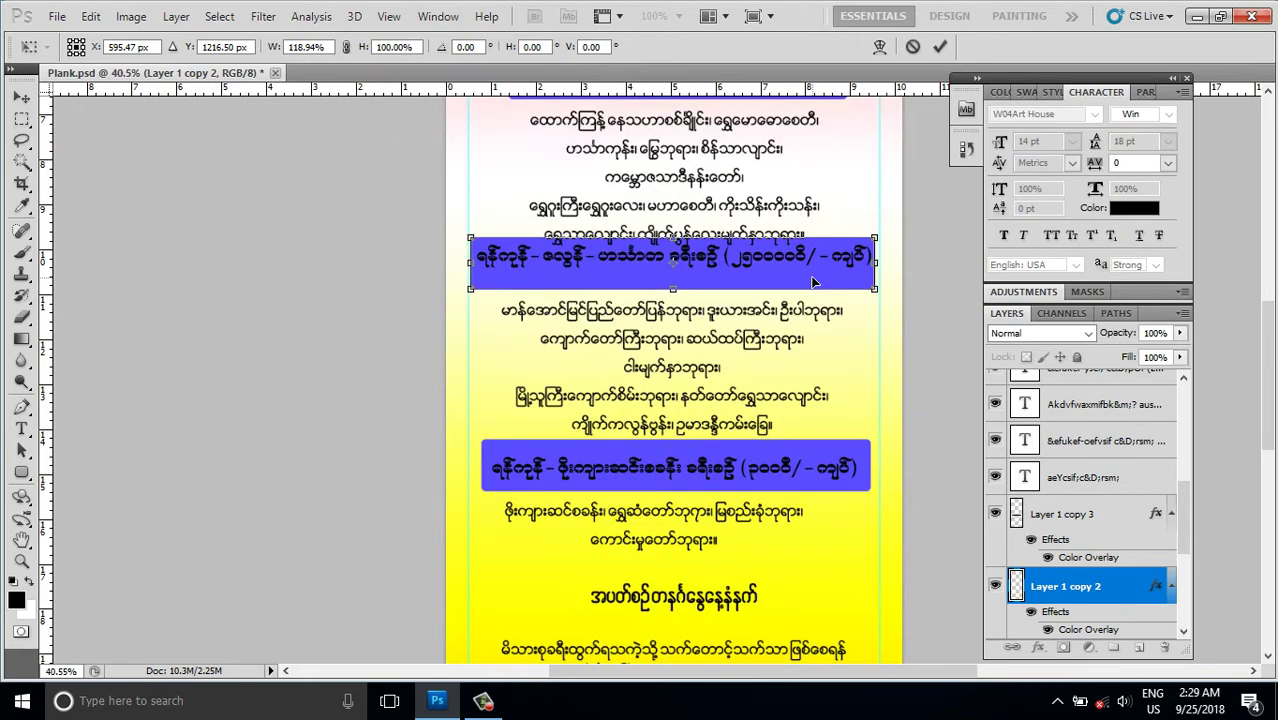
key("Right")
key("Right")
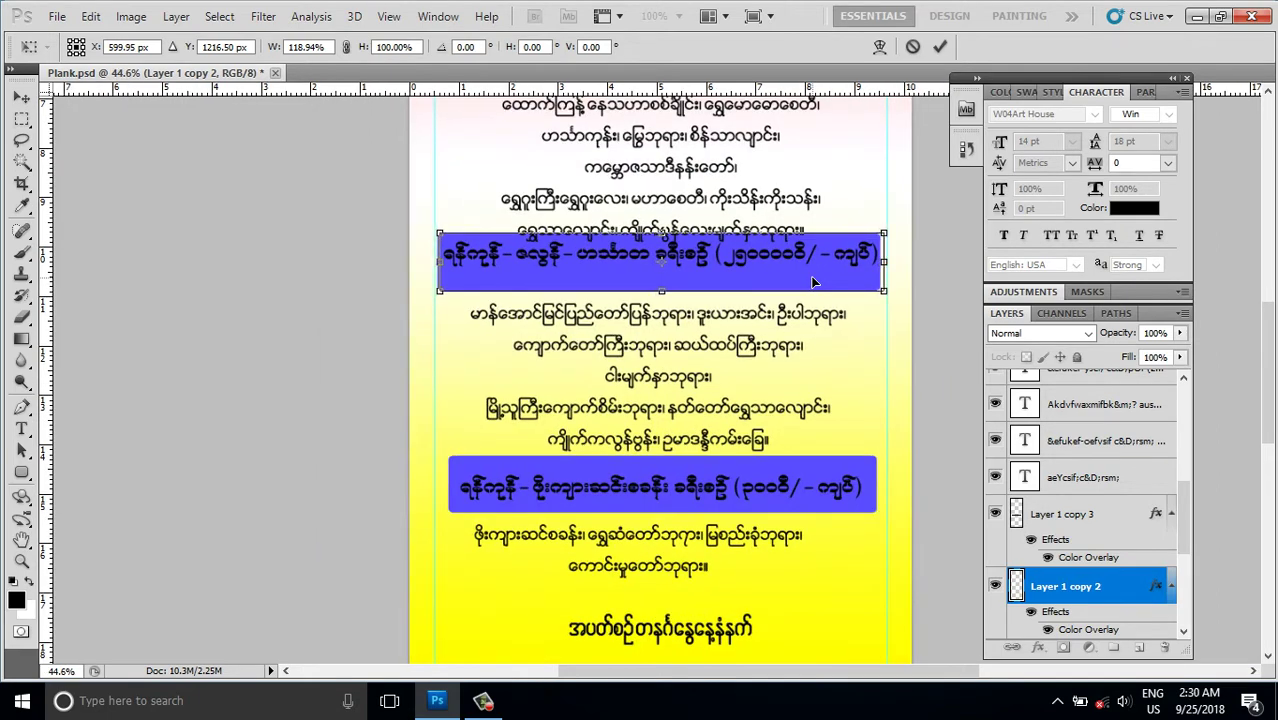
scroll(798, 290, "down", 1)
scroll(798, 291, "up", 1)
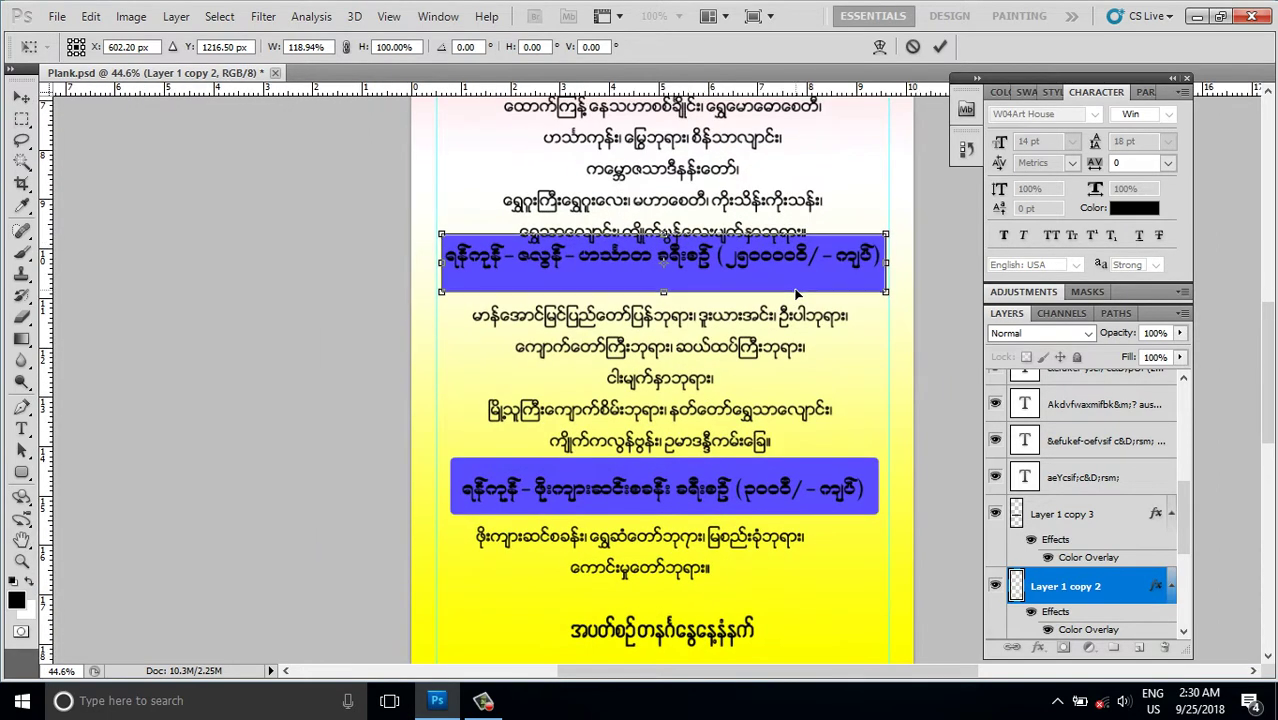
key("Return")
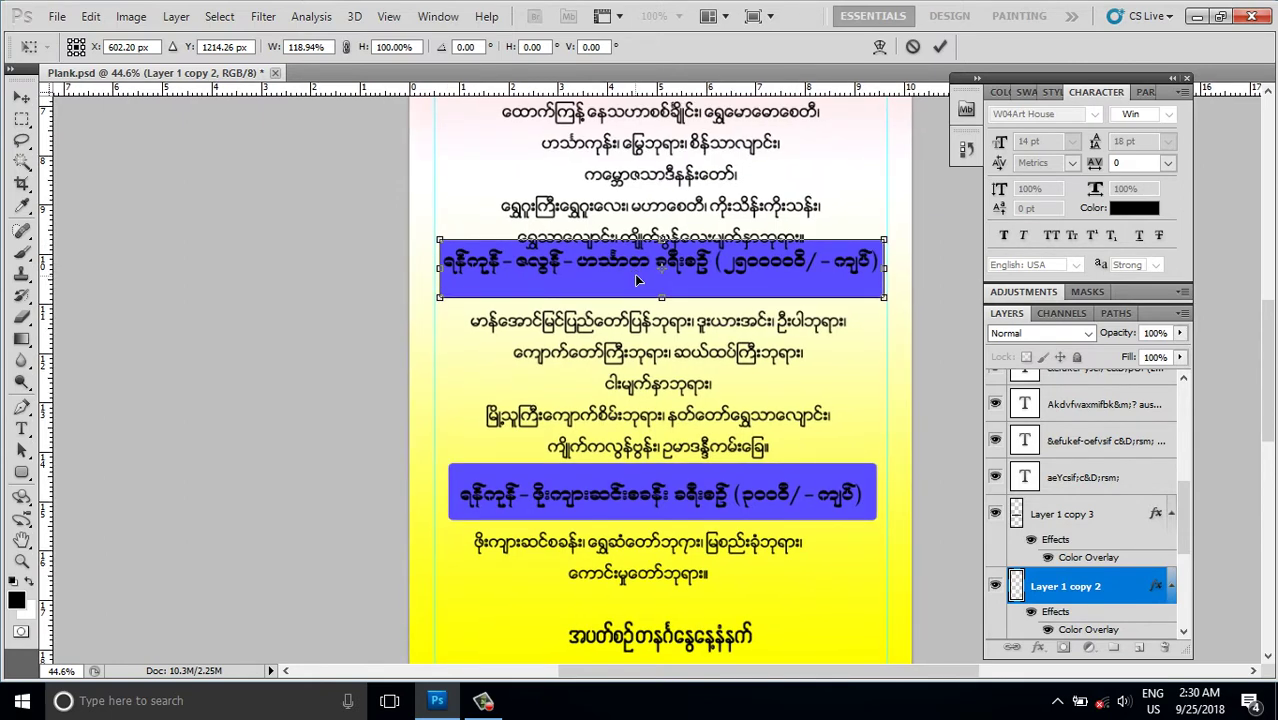
Step: Nudge the tour text under the first heading up slightly
scroll(638, 279, "up", 3)
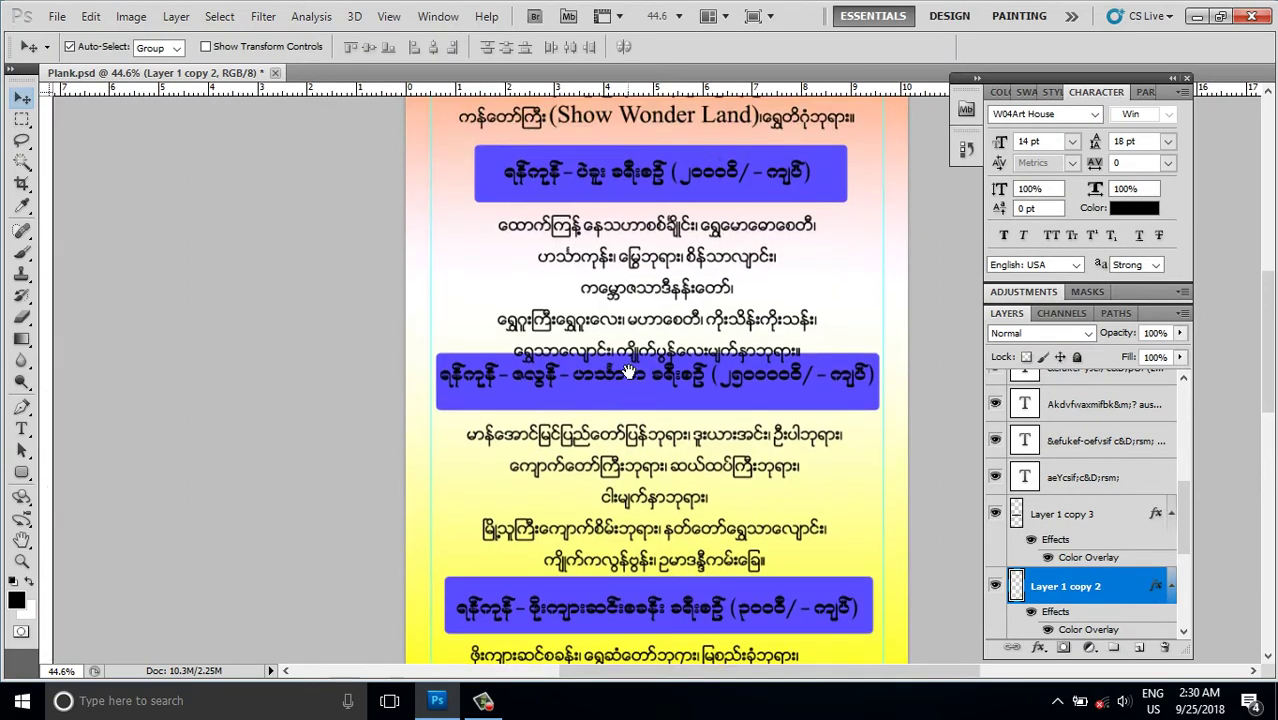
scroll(620, 315, "up", 2)
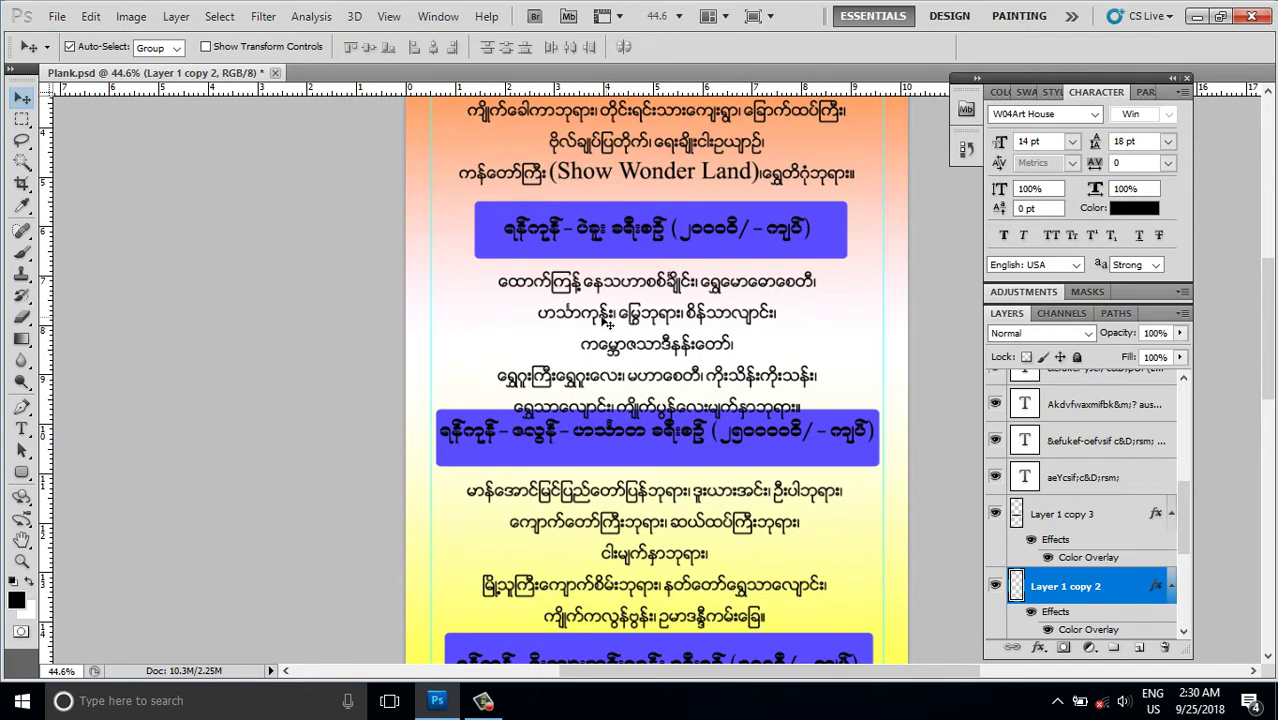
scroll(607, 322, "up", 5)
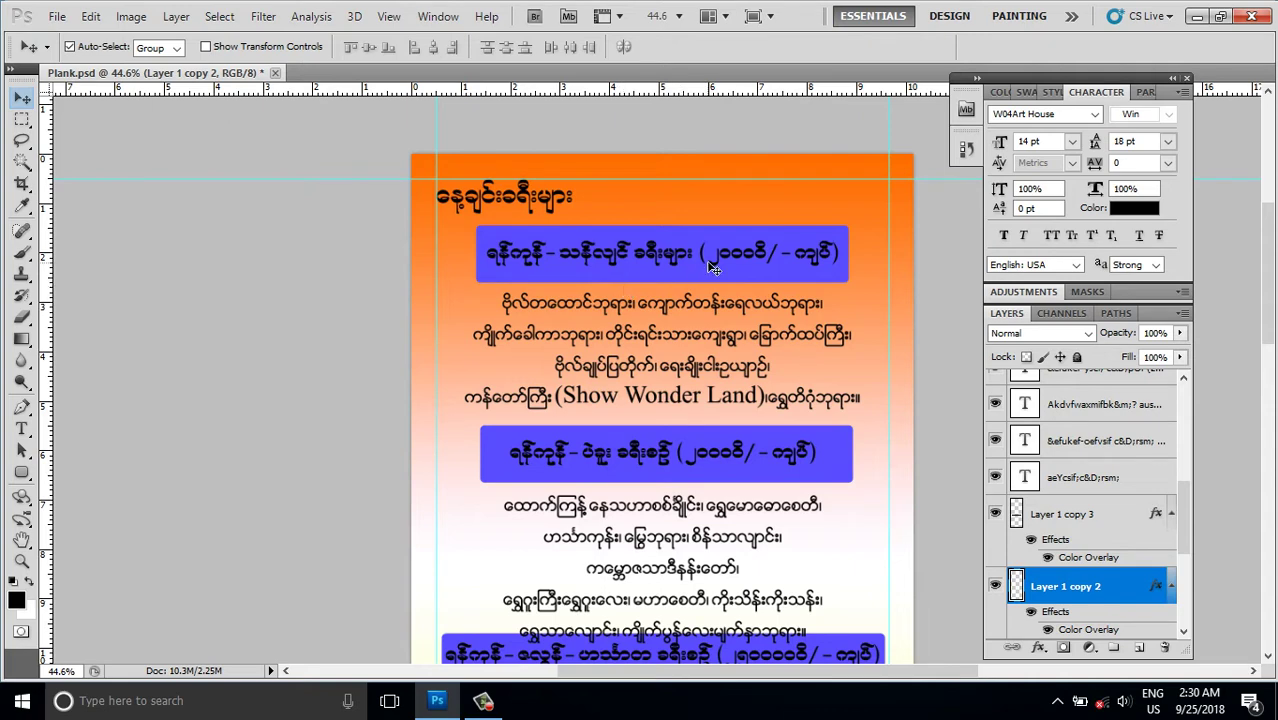
scroll(706, 272, "up", 2)
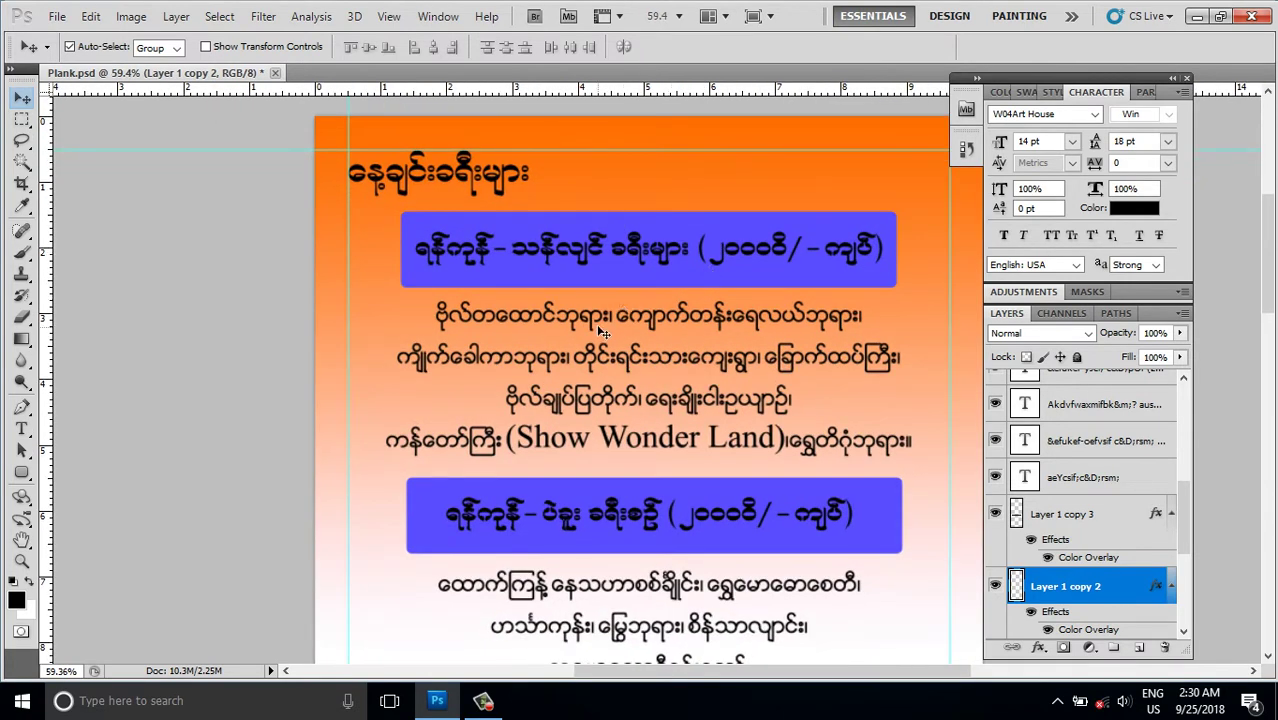
left_click(603, 329)
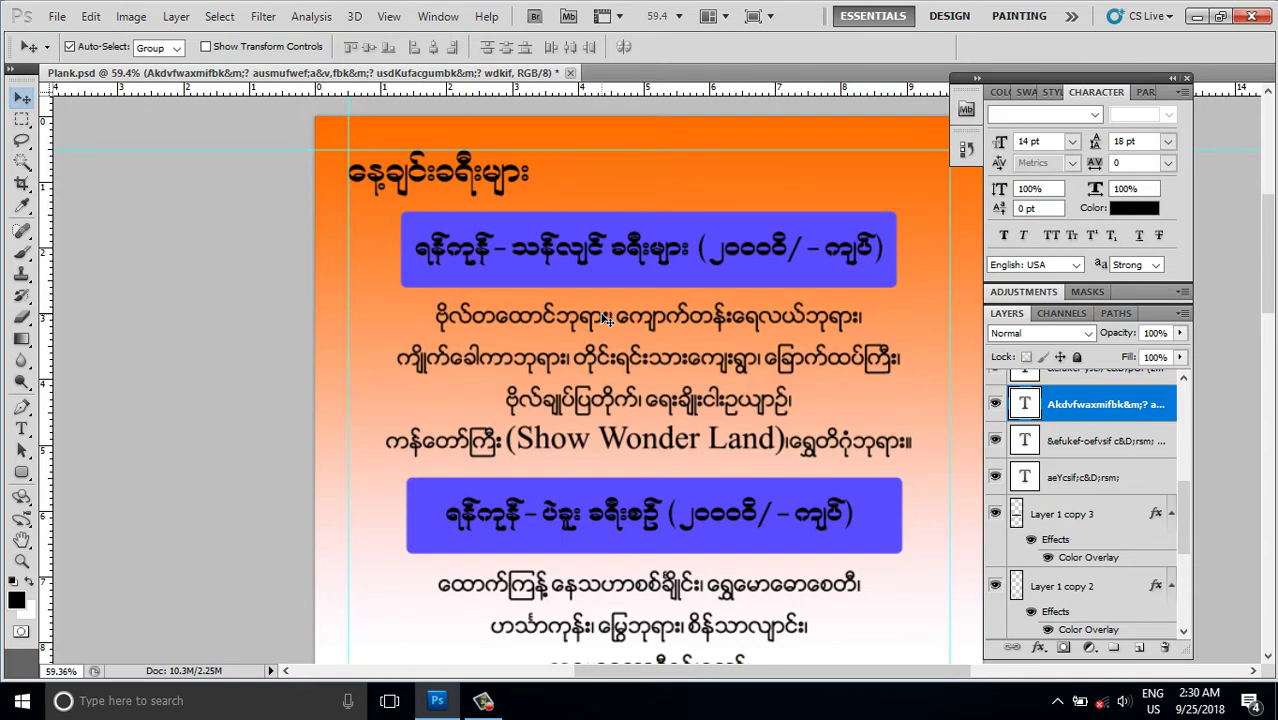
key("Up")
key("Up")
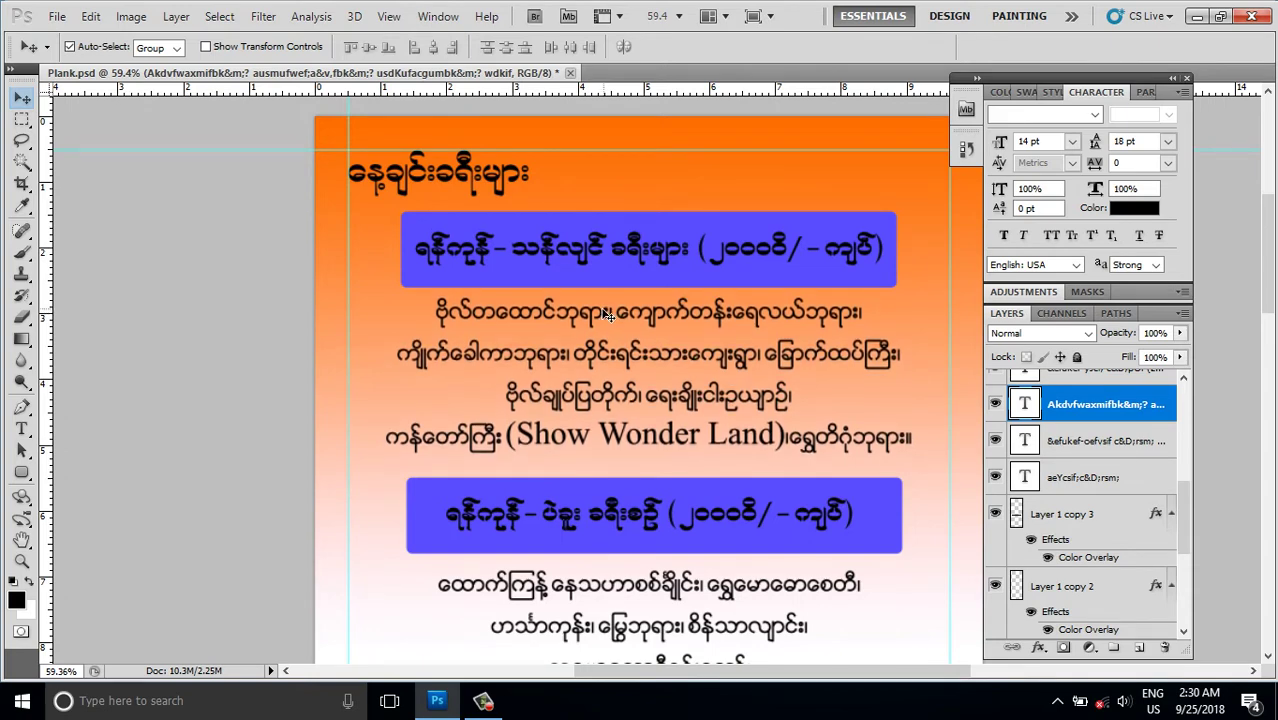
left_click_drag(598, 392, 520, 390)
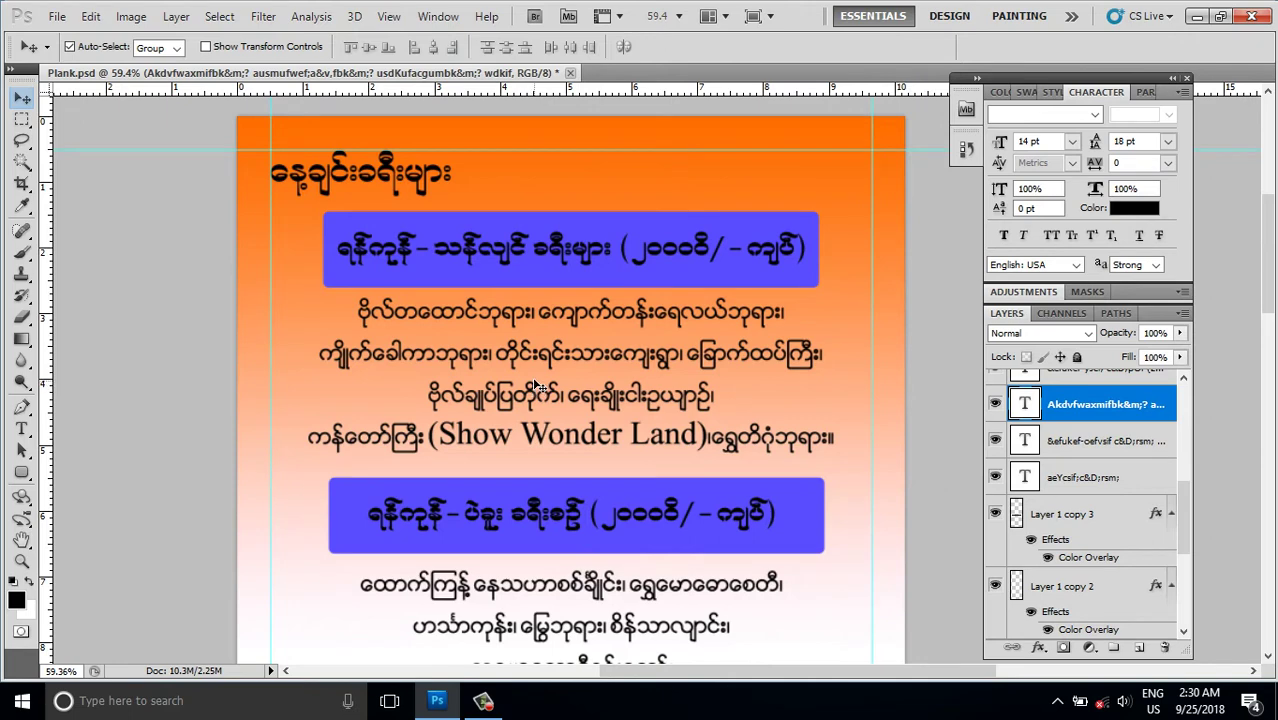
Step: Nudge the next tour text block up slightly
scroll(535, 517, "down", 2)
scroll(538, 450, "down", 3)
left_click(540, 436)
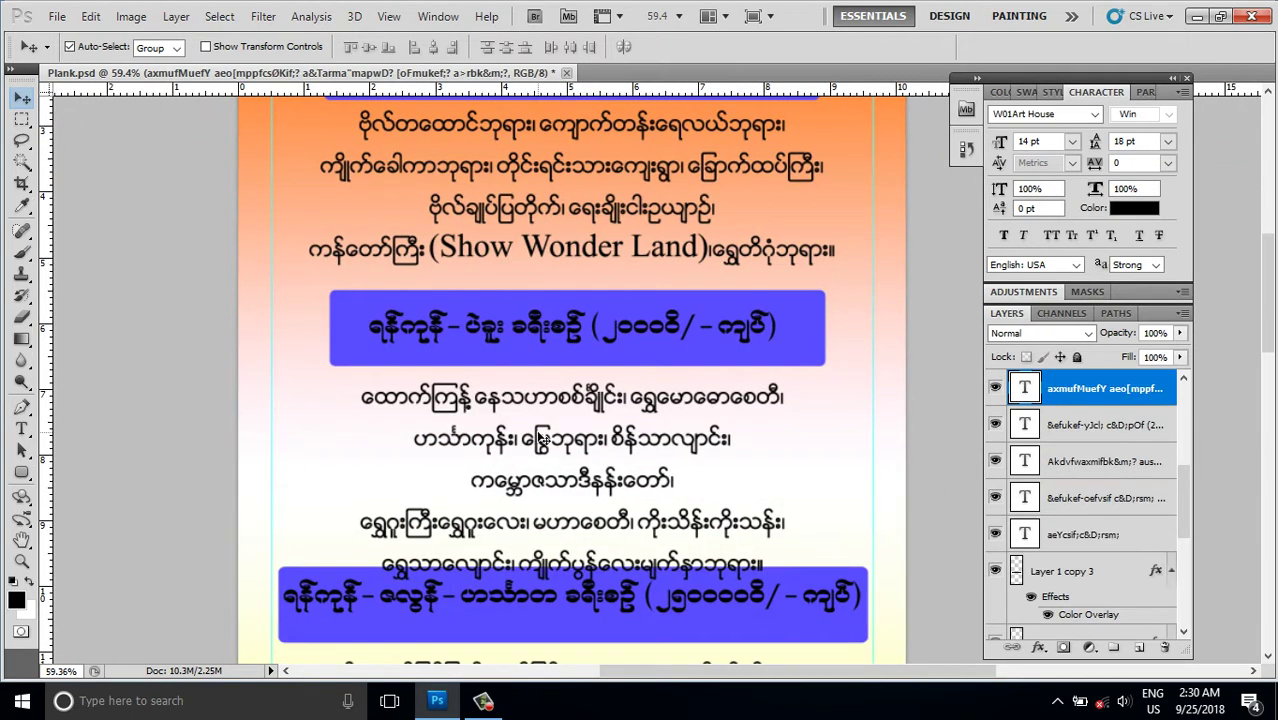
key("Up")
key("Up")
key("Up")
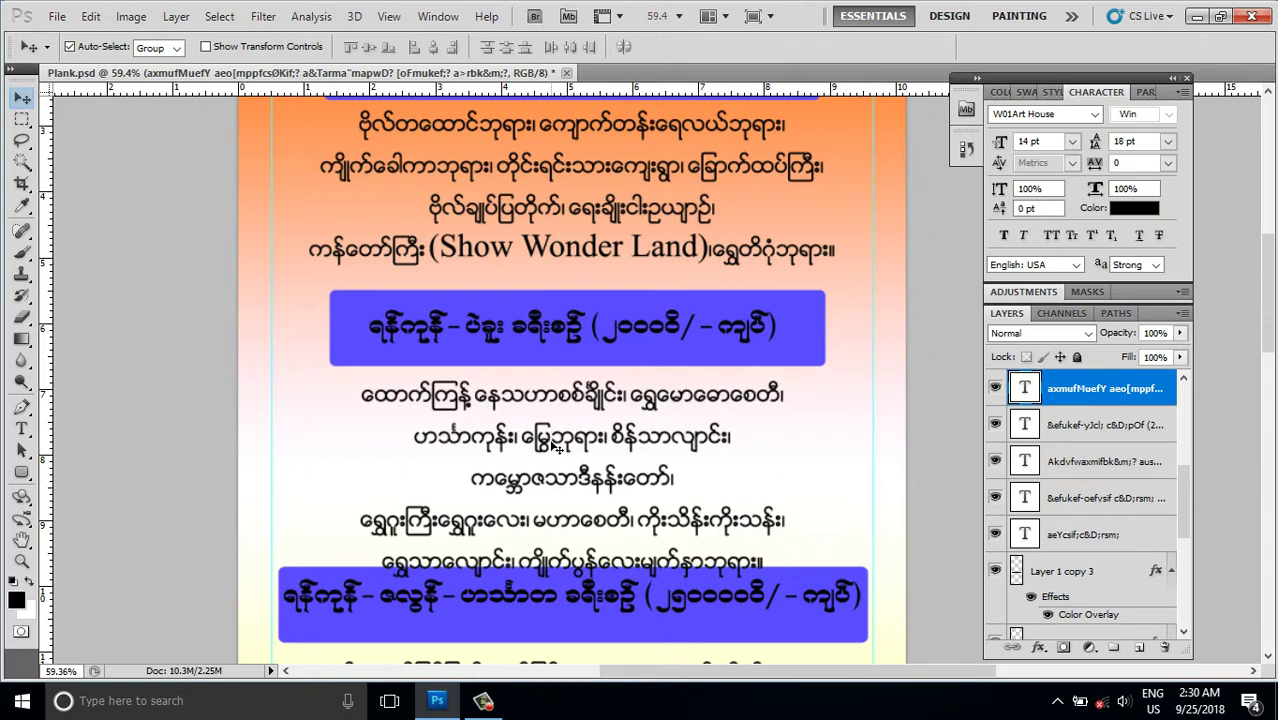
scroll(605, 500, "down", 5)
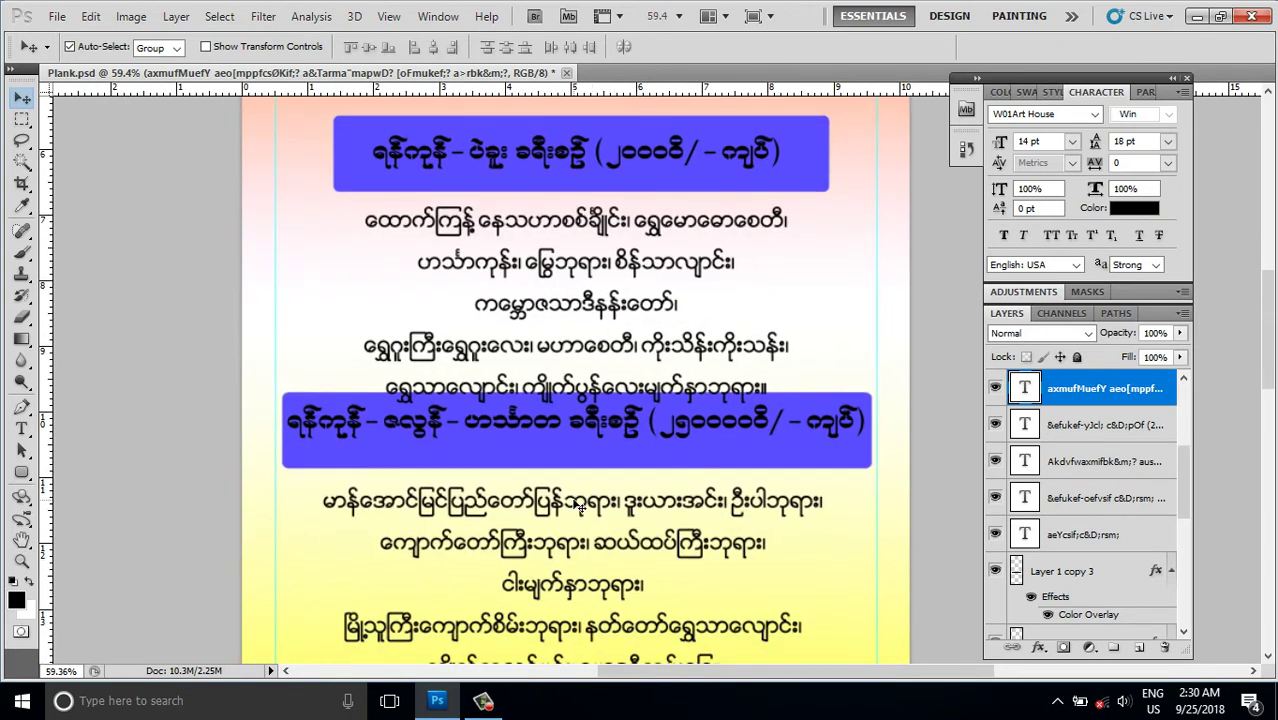
Step: Move the lower tour text, the third blue box and the third heading down
left_click_drag(581, 508, 581, 564)
left_click_drag(561, 447, 562, 507)
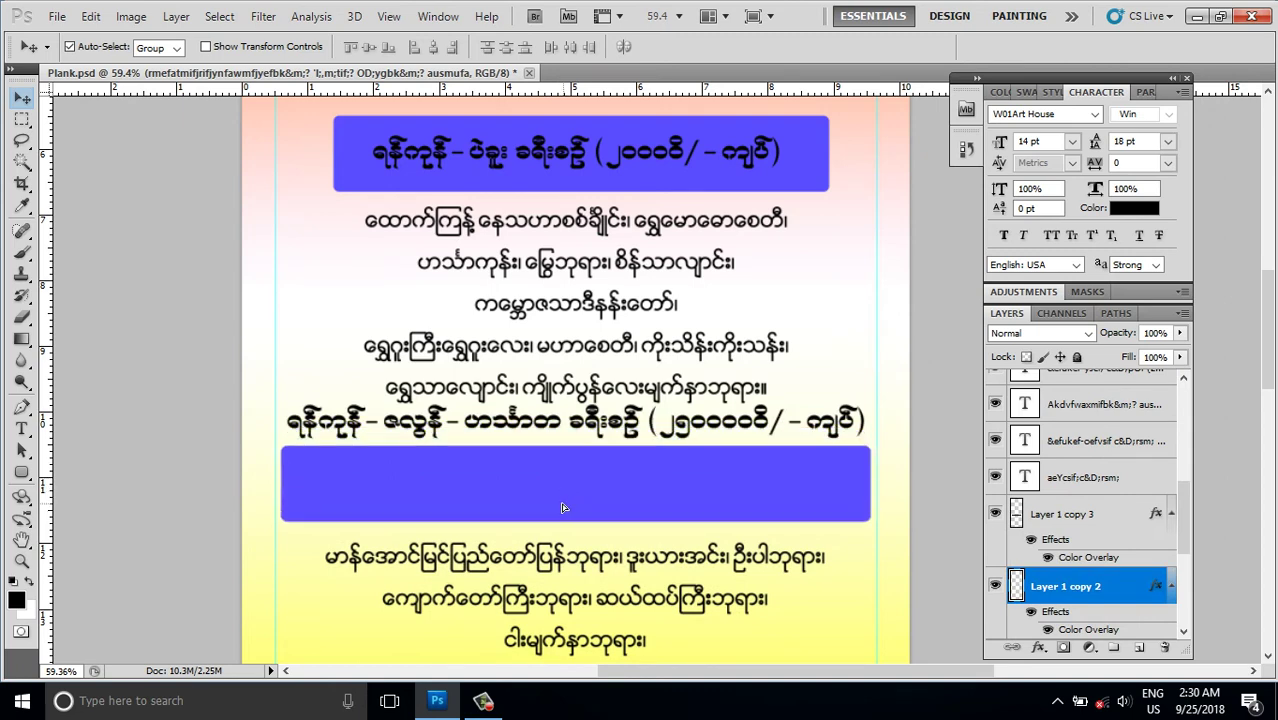
left_click_drag(552, 425, 553, 483)
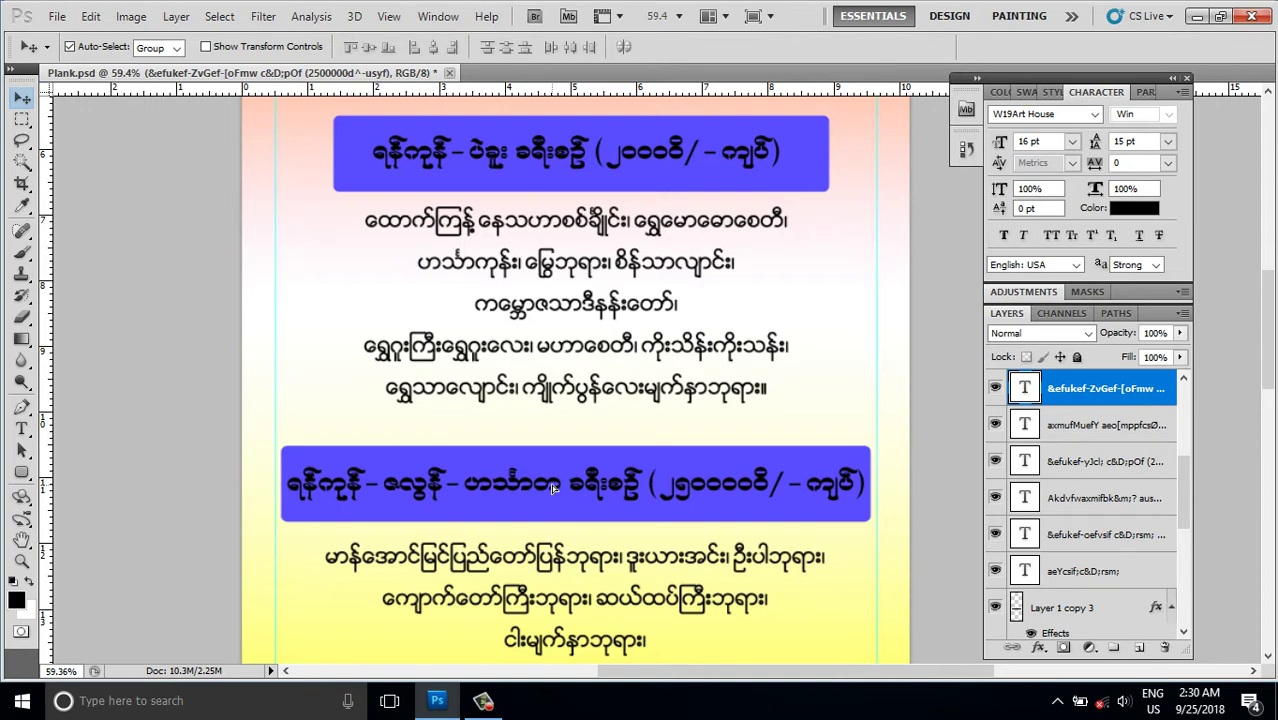
Step: Push the paragraphs under the last bar down and move the overlapping route heading below it
left_click_drag(600, 550, 596, 336)
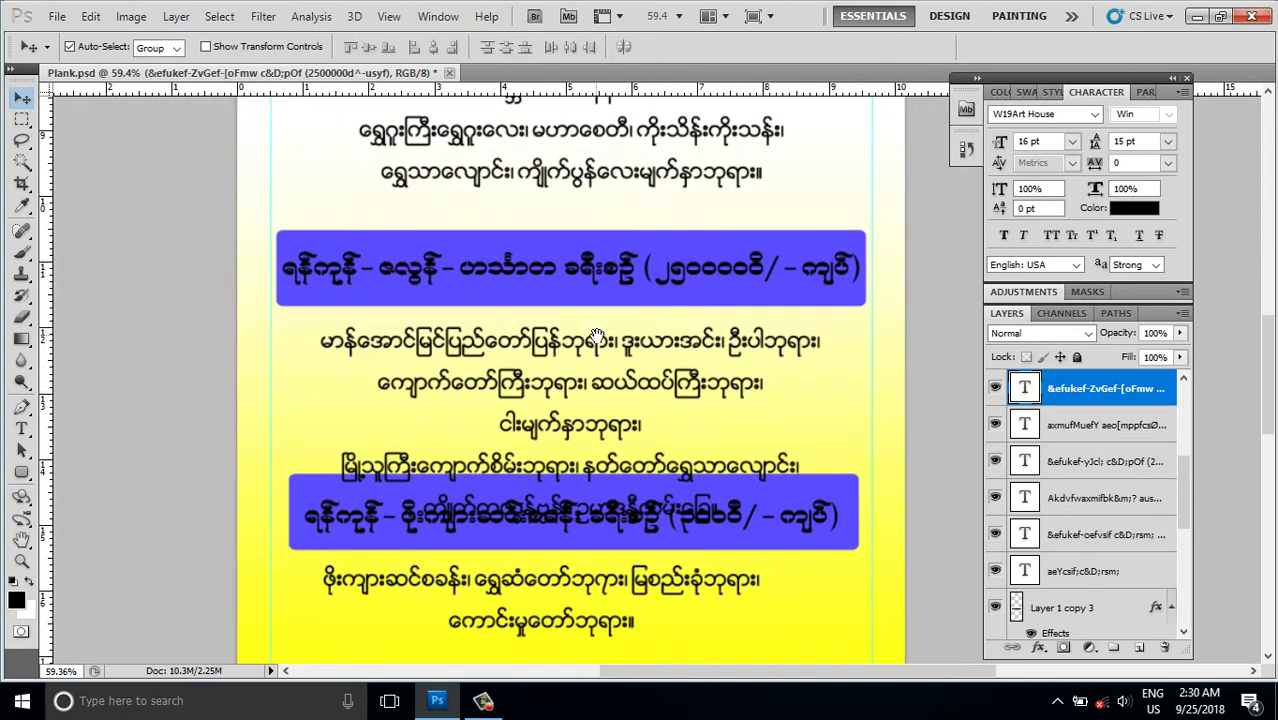
left_click_drag(584, 265, 586, 253)
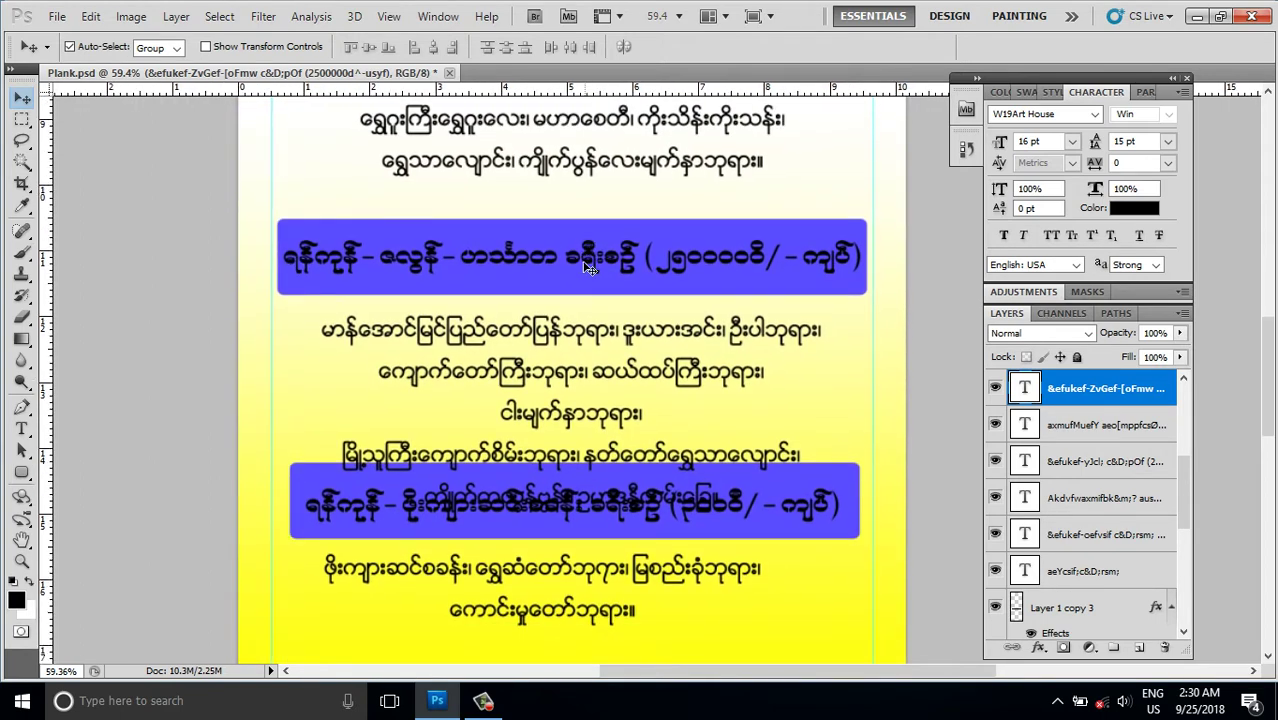
scroll(539, 434, "down", 3)
scroll(539, 434, "down", 1)
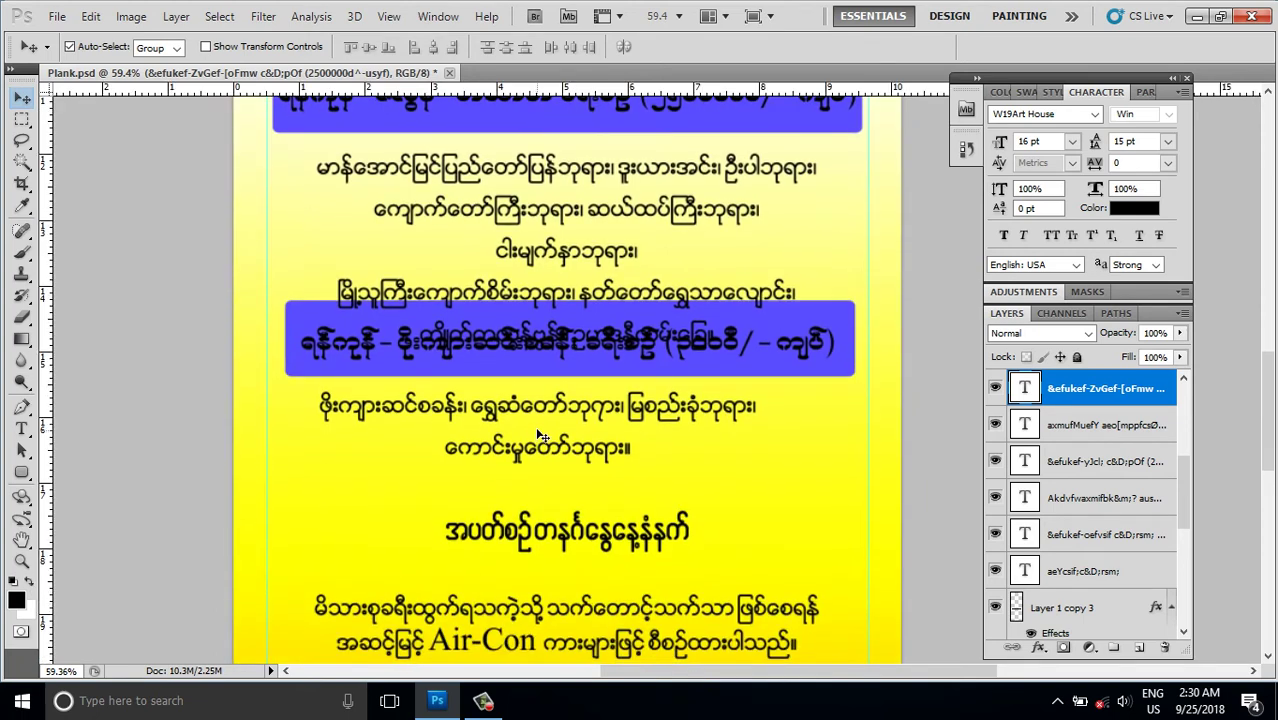
left_click_drag(539, 434, 540, 481)
left_click_drag(547, 537, 547, 580)
left_click_drag(540, 455, 540, 488)
left_click_drag(534, 345, 533, 398)
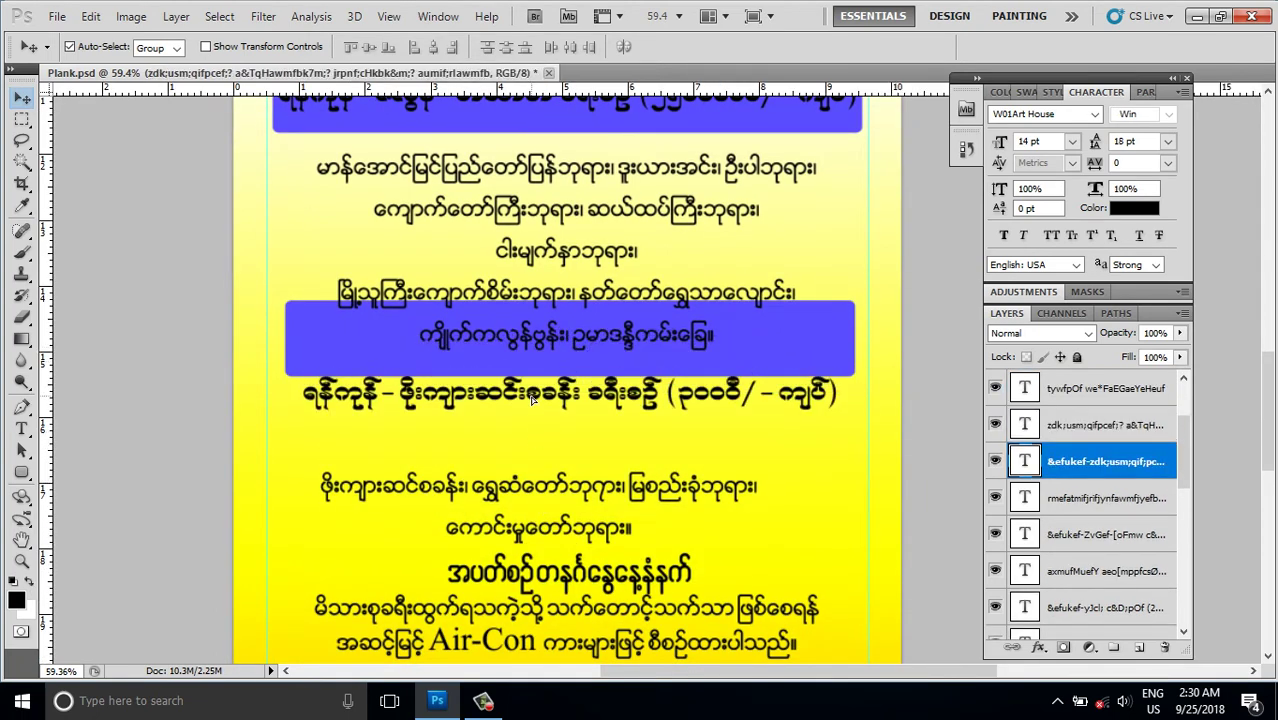
Step: Reposition the temple list paragraph out of the bar and fine-tune it lower
left_click_drag(545, 347, 543, 358)
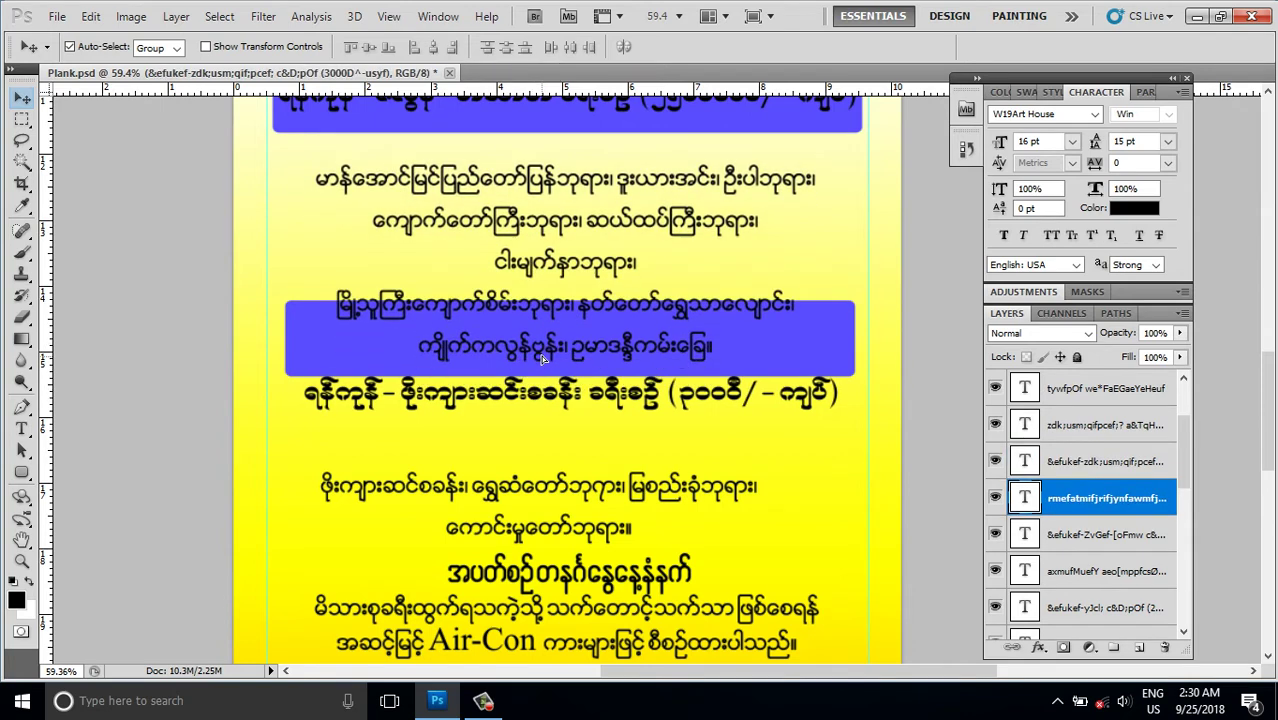
left_click_drag(547, 403, 545, 400)
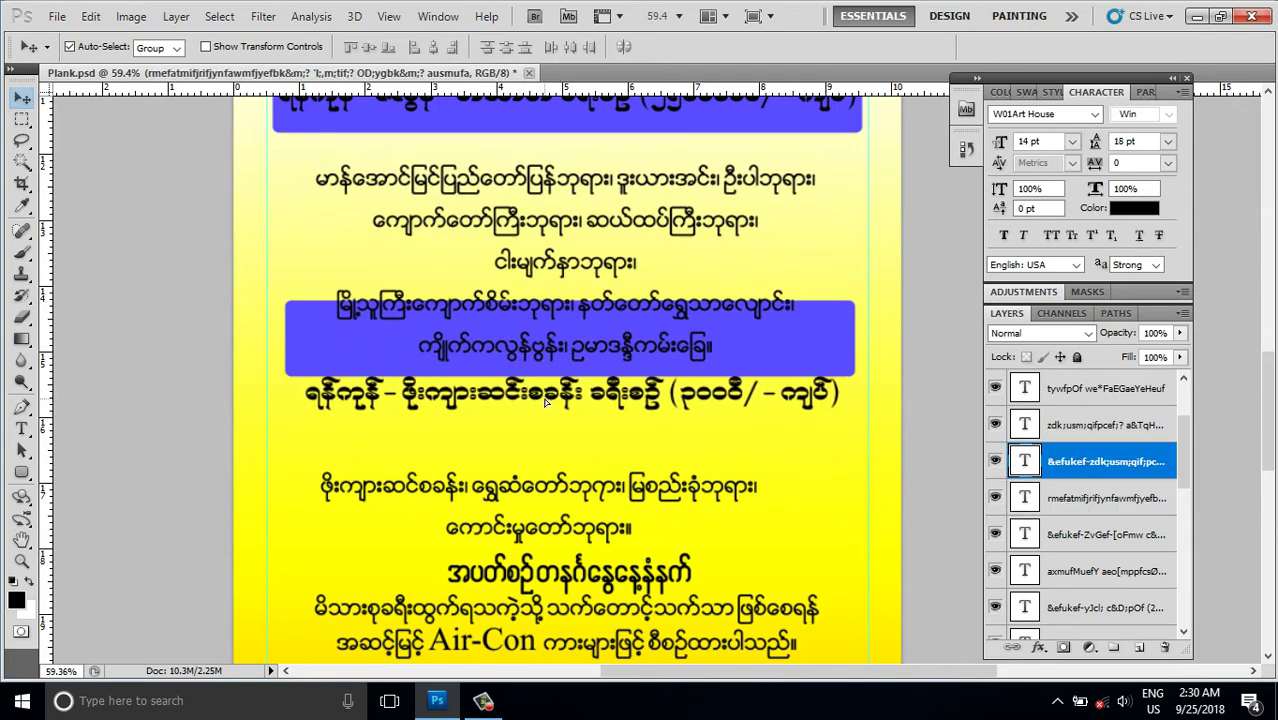
mouse_move(331, 373)
left_mouse_down()
mouse_move(349, 342)
mouse_move(310, 396)
left_mouse_up()
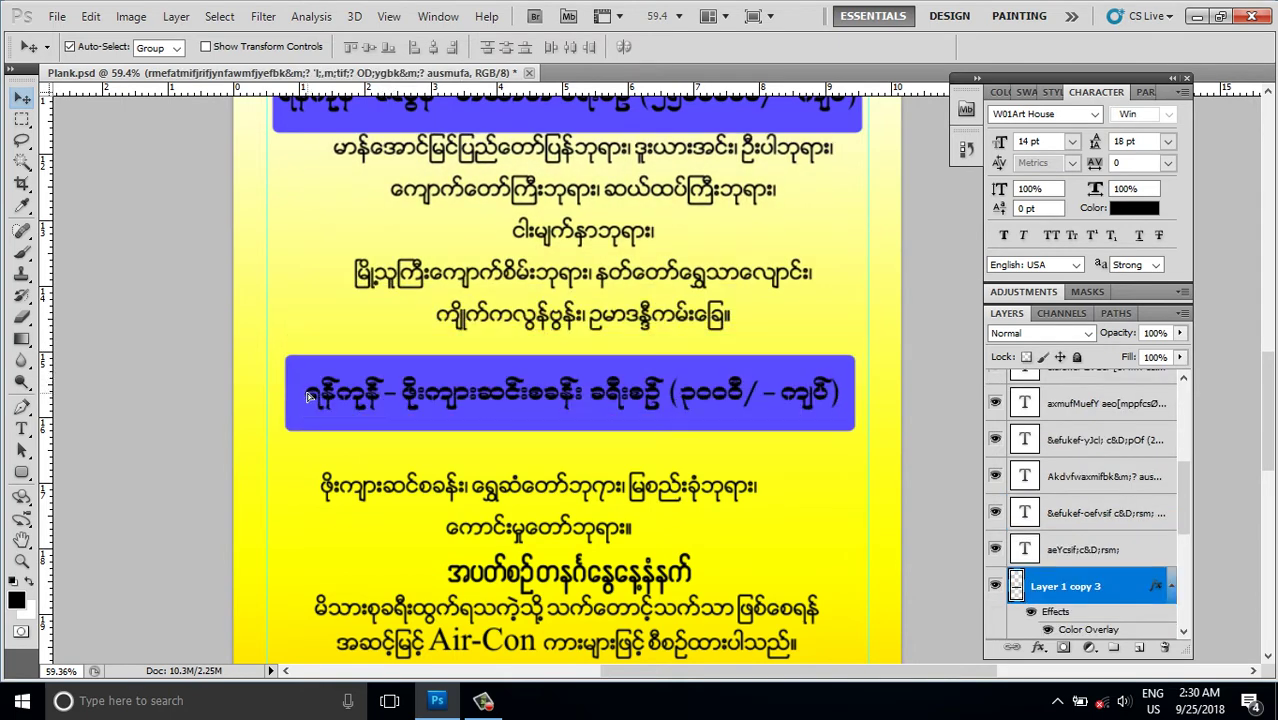
scroll(488, 320, "up", 3)
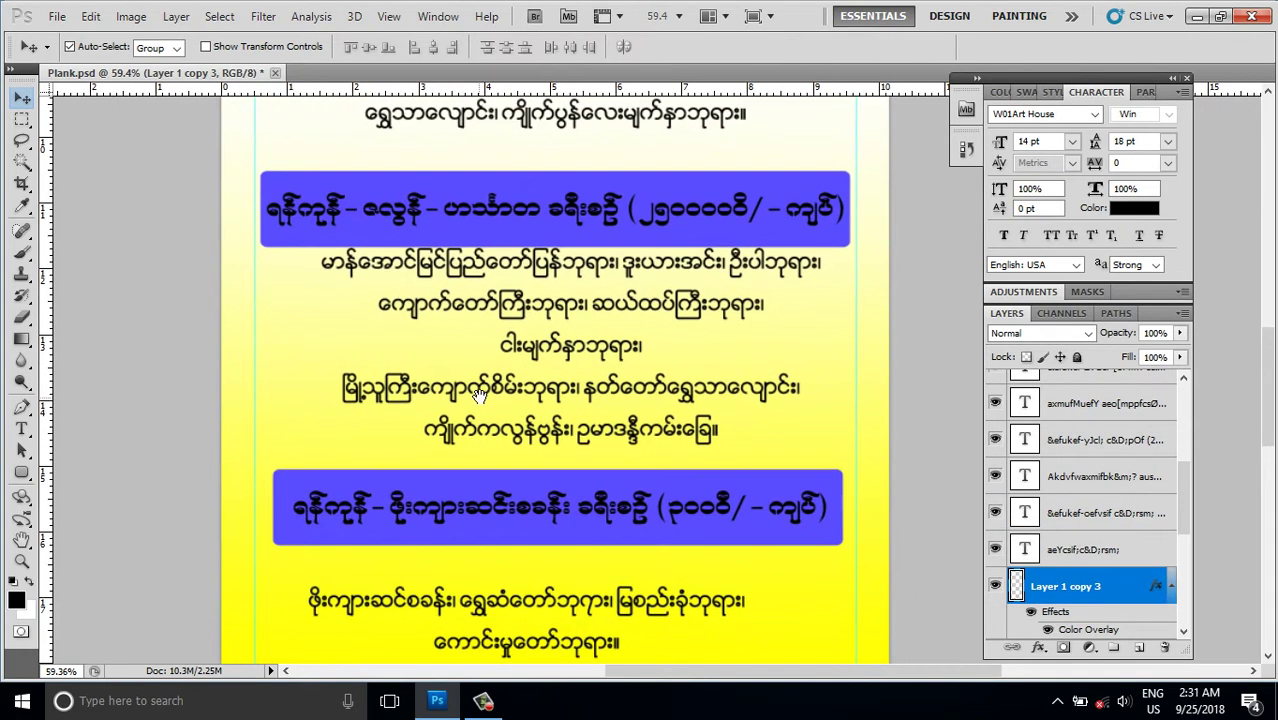
left_click_drag(514, 315, 513, 332)
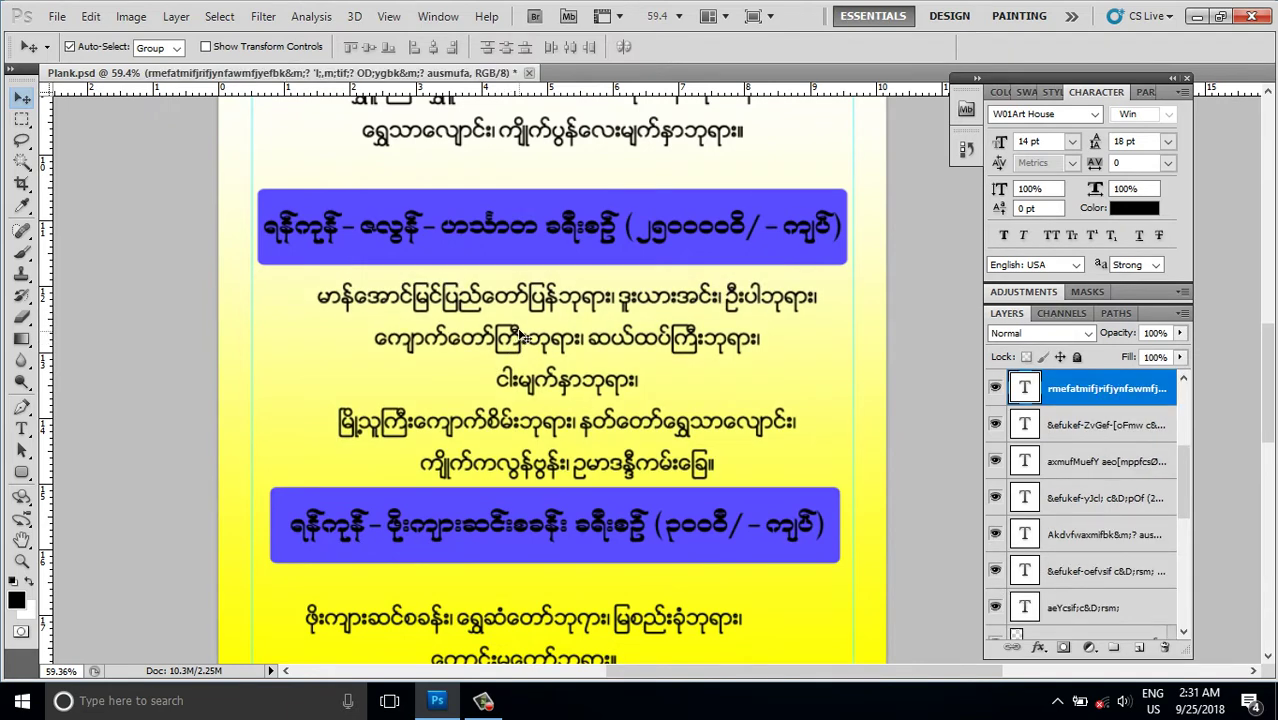
left_click_drag(519, 334, 521, 339)
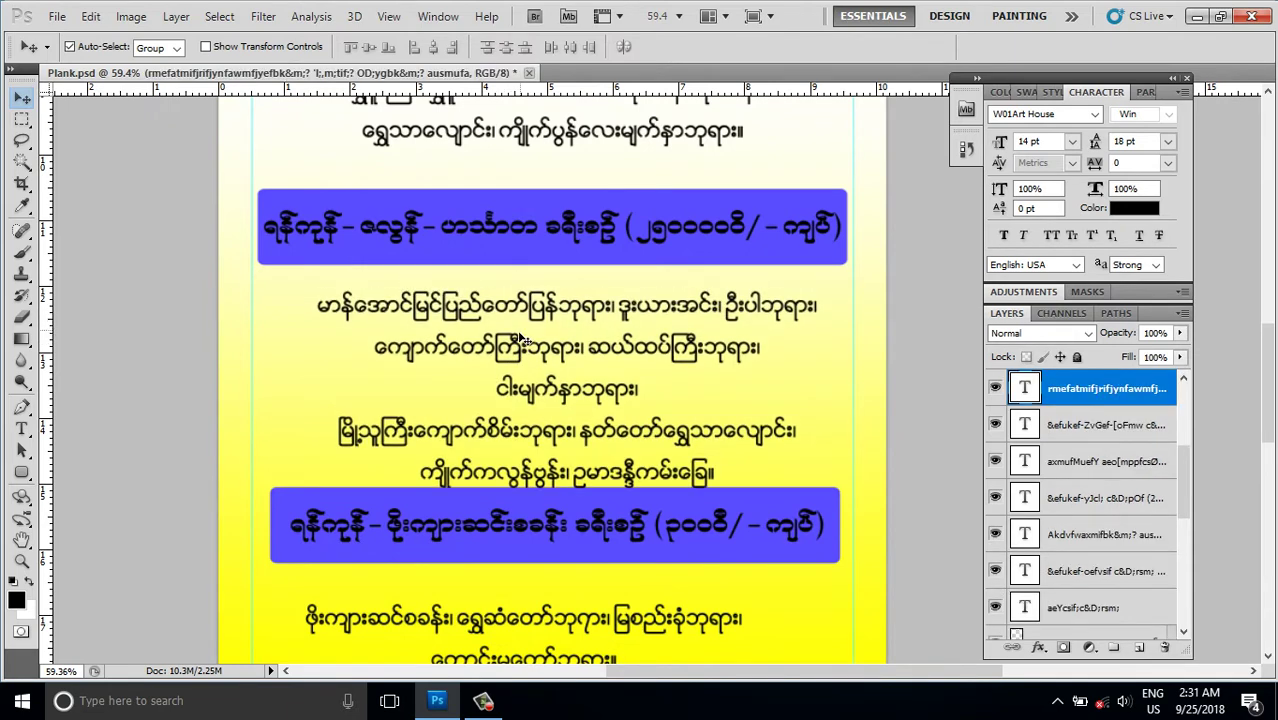
Step: Nudge the last blue bar down with Shift+Down and move its route heading into it
scroll(520, 340, "down", 2)
scroll(518, 300, "down", 2)
scroll(517, 256, "down", 2)
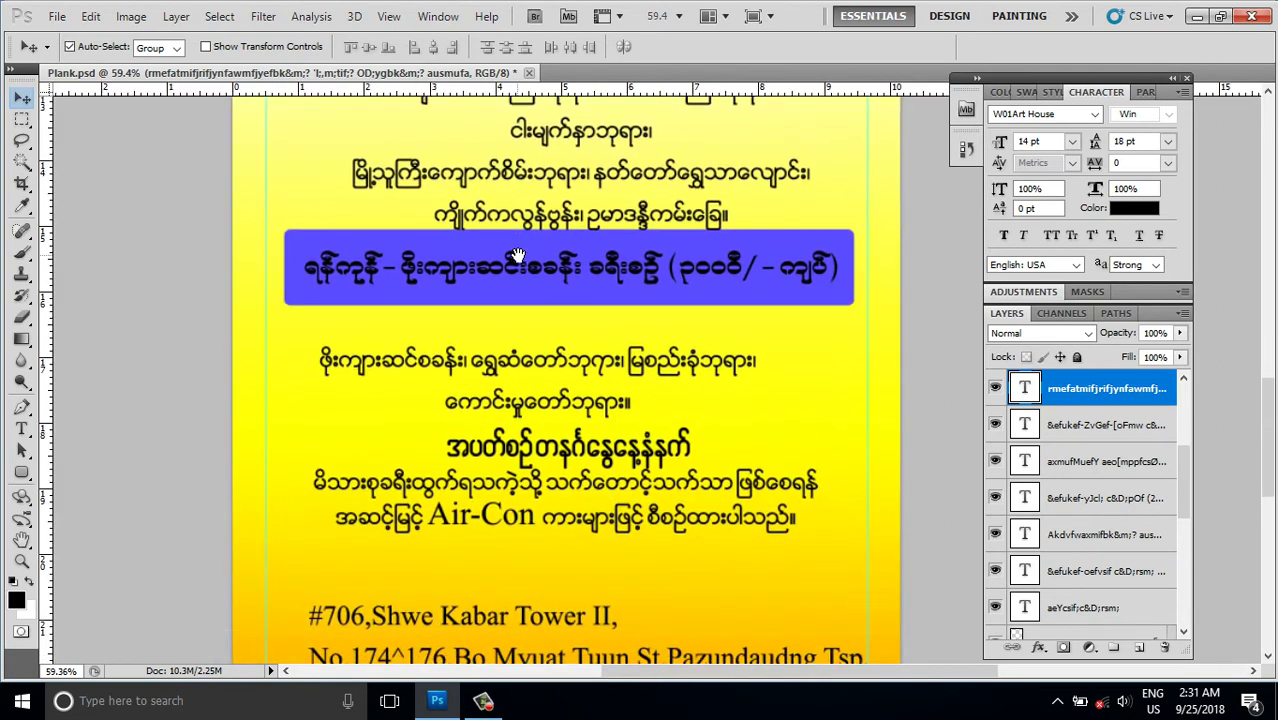
left_click(502, 281)
key("shift+Down")
key("shift+Down")
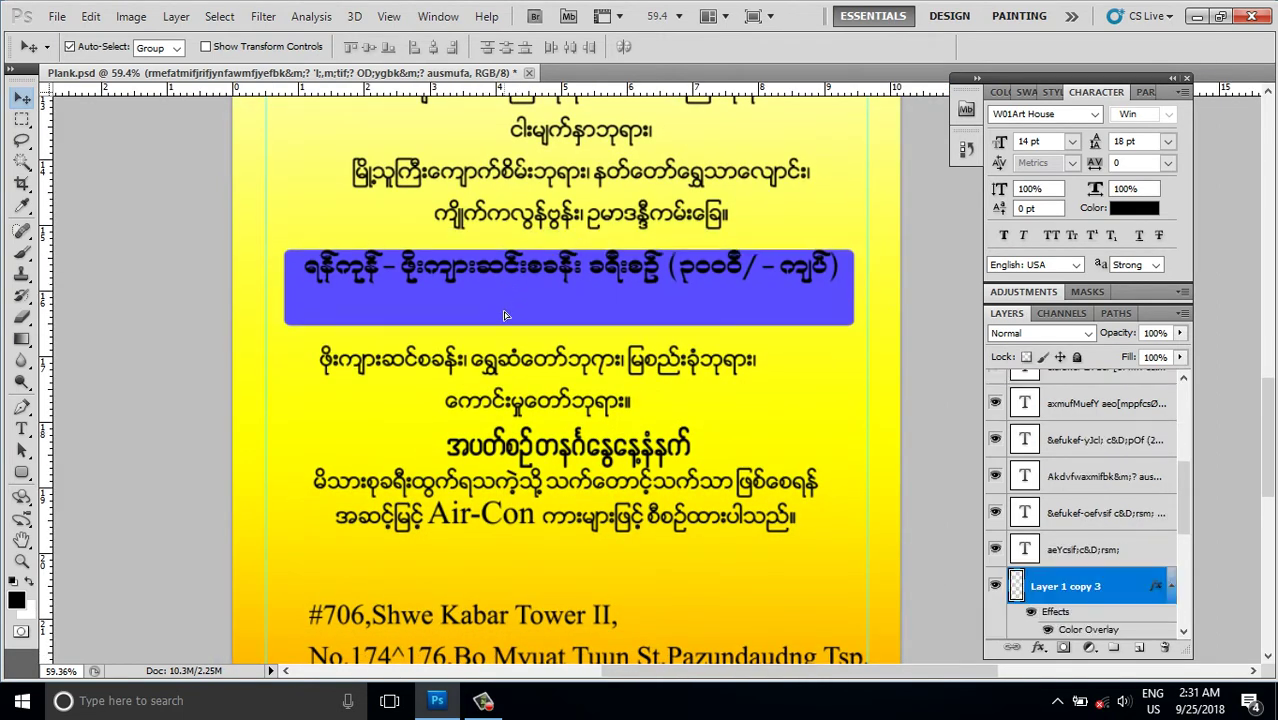
key("shift+Down")
left_click(531, 274)
key("shift+Down")
key("shift+Down")
key("shift+Down")
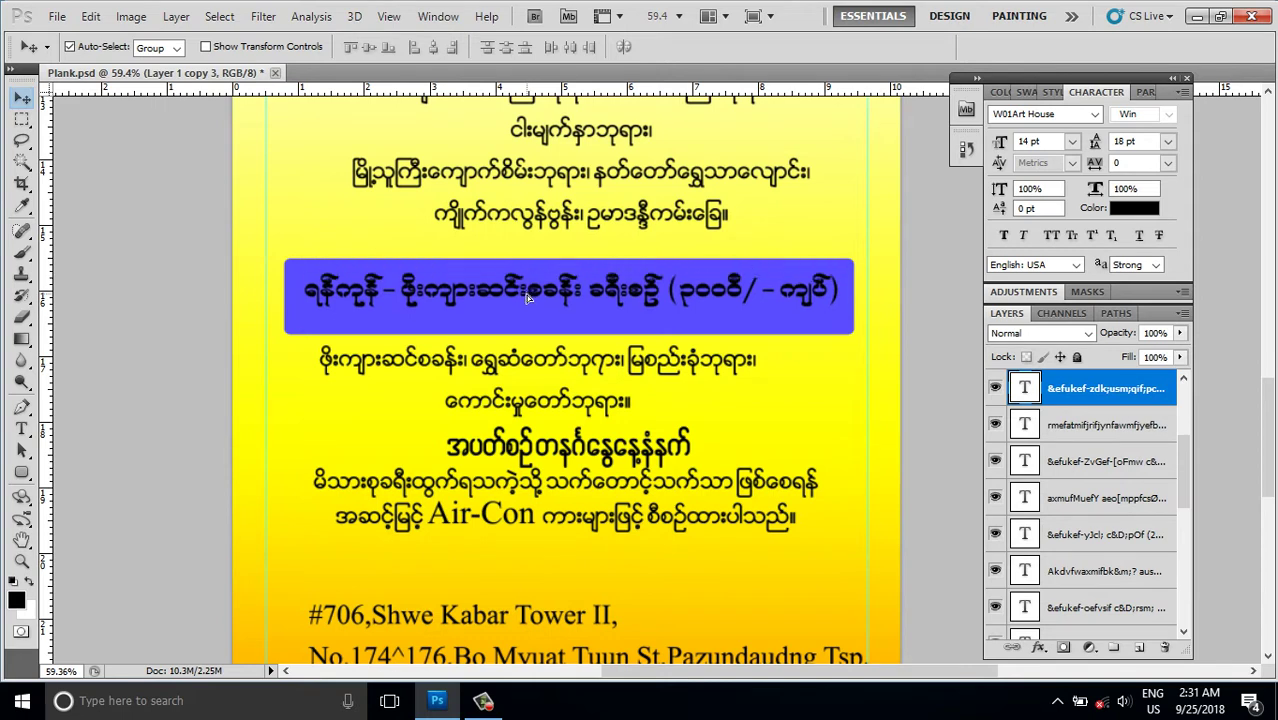
key("shift+Down")
Step: Lower the address block, two-line paragraph and weekly heading to space them evenly
scroll(545, 285, "down", 3)
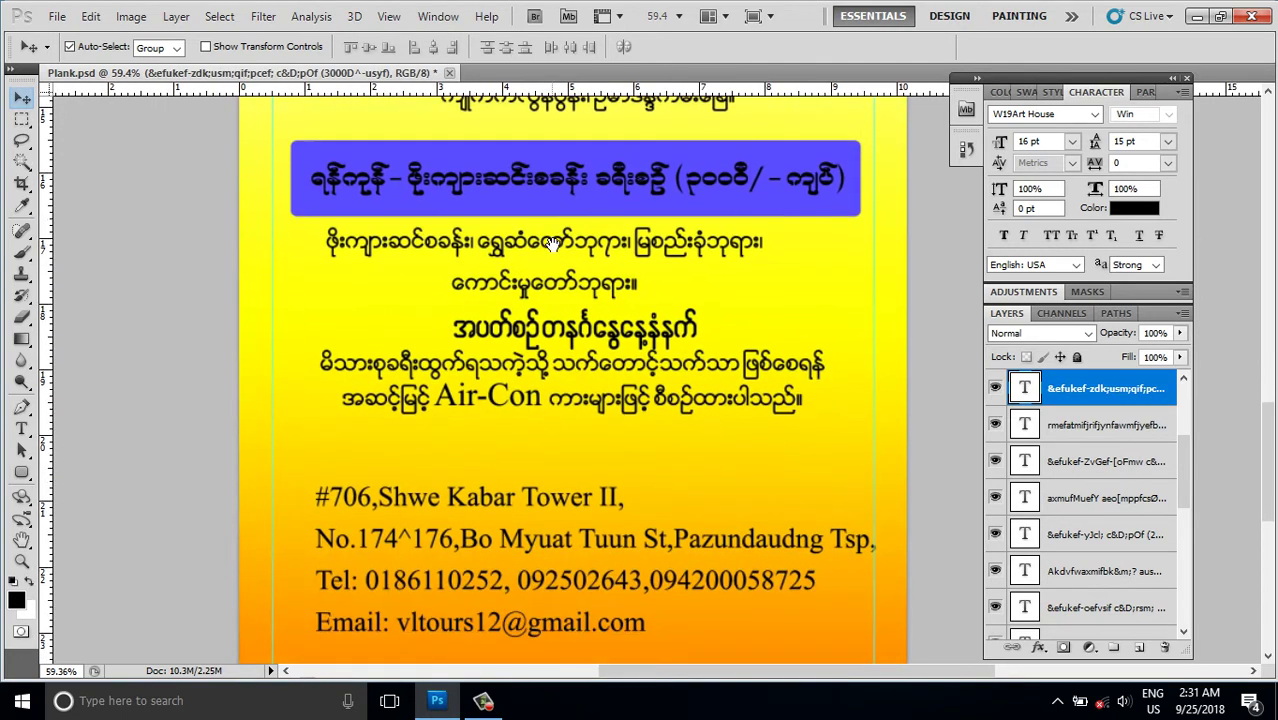
left_click_drag(508, 484, 508, 530)
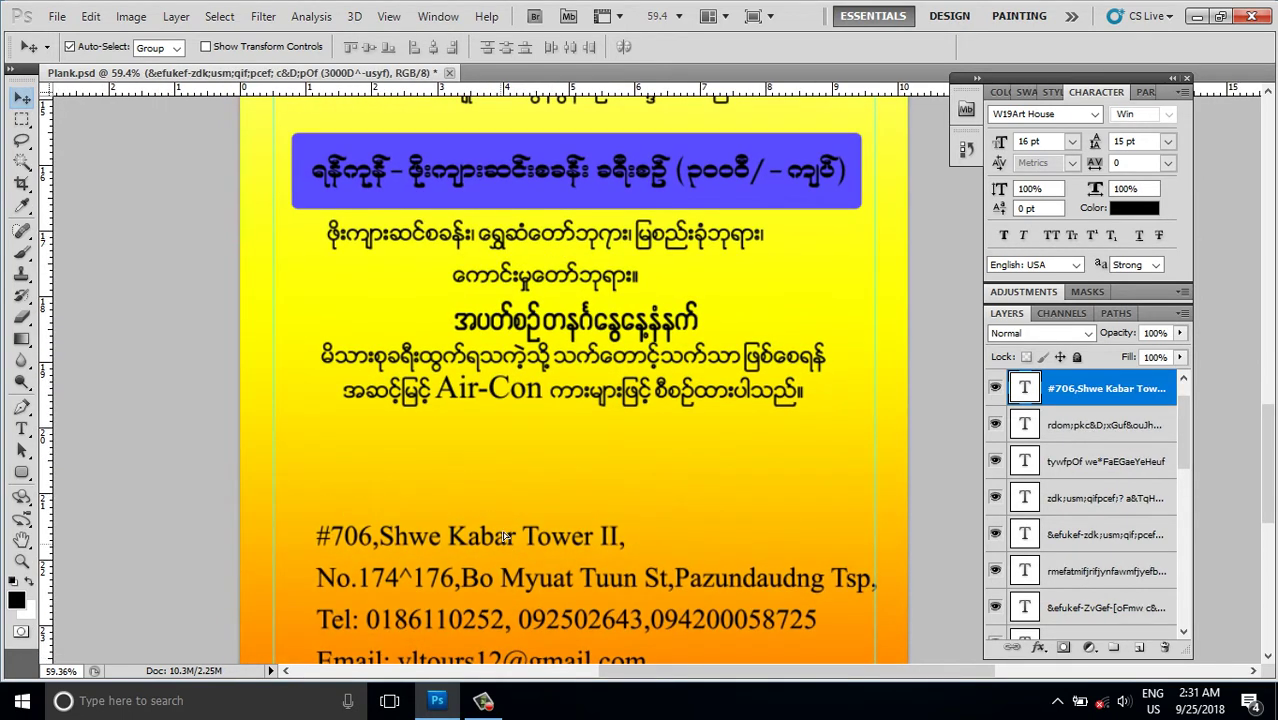
left_click_drag(518, 370, 519, 432)
left_click_drag(538, 332, 534, 384)
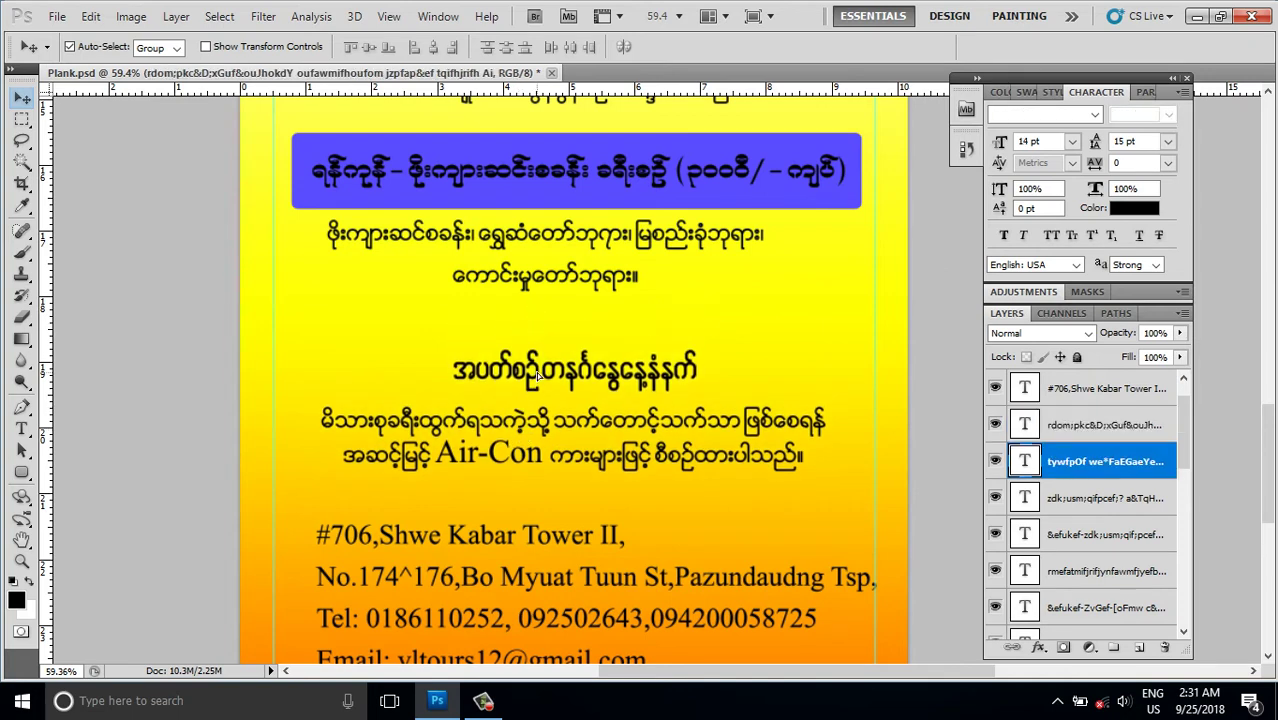
mouse_move(545, 261)
left_mouse_down()
mouse_move(545, 281)
mouse_move(575, 287)
left_mouse_up()
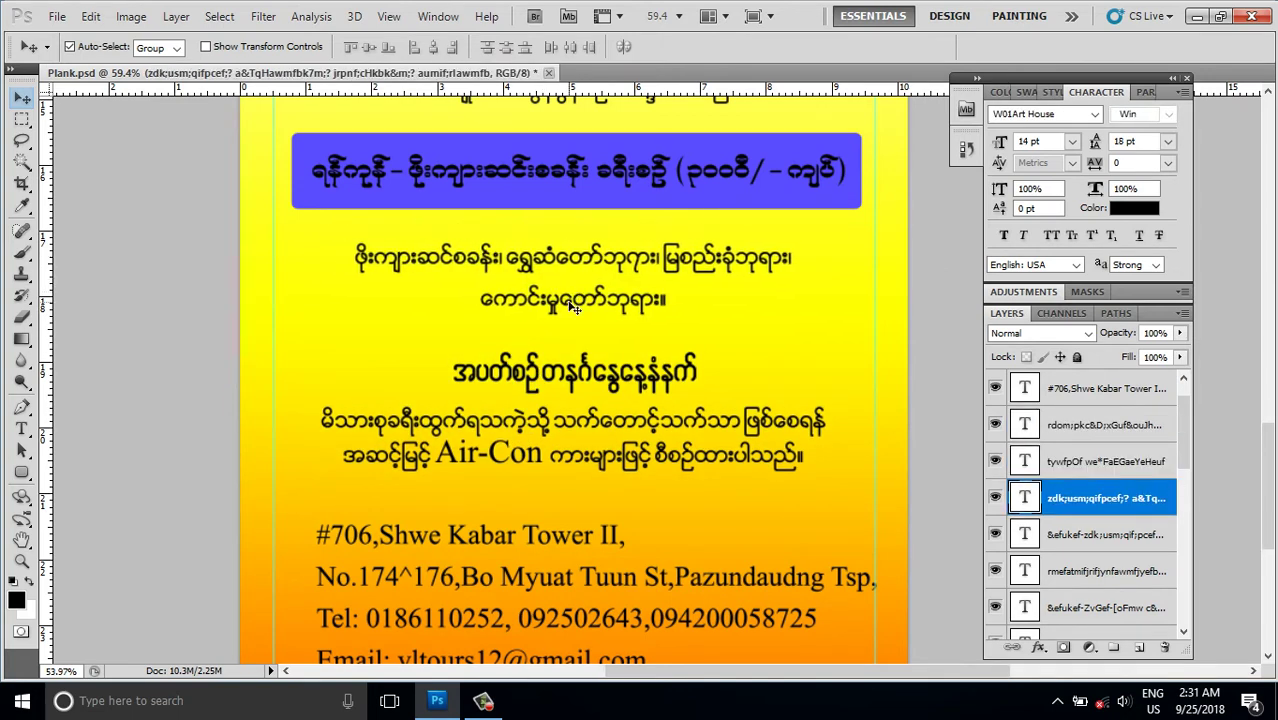
scroll(573, 292, "down", 2)
Step: Widen the top blue banner on both sides and shift it slightly left
scroll(573, 298, "down", 2)
scroll(574, 305, "down", 1)
scroll(575, 309, "up", 1)
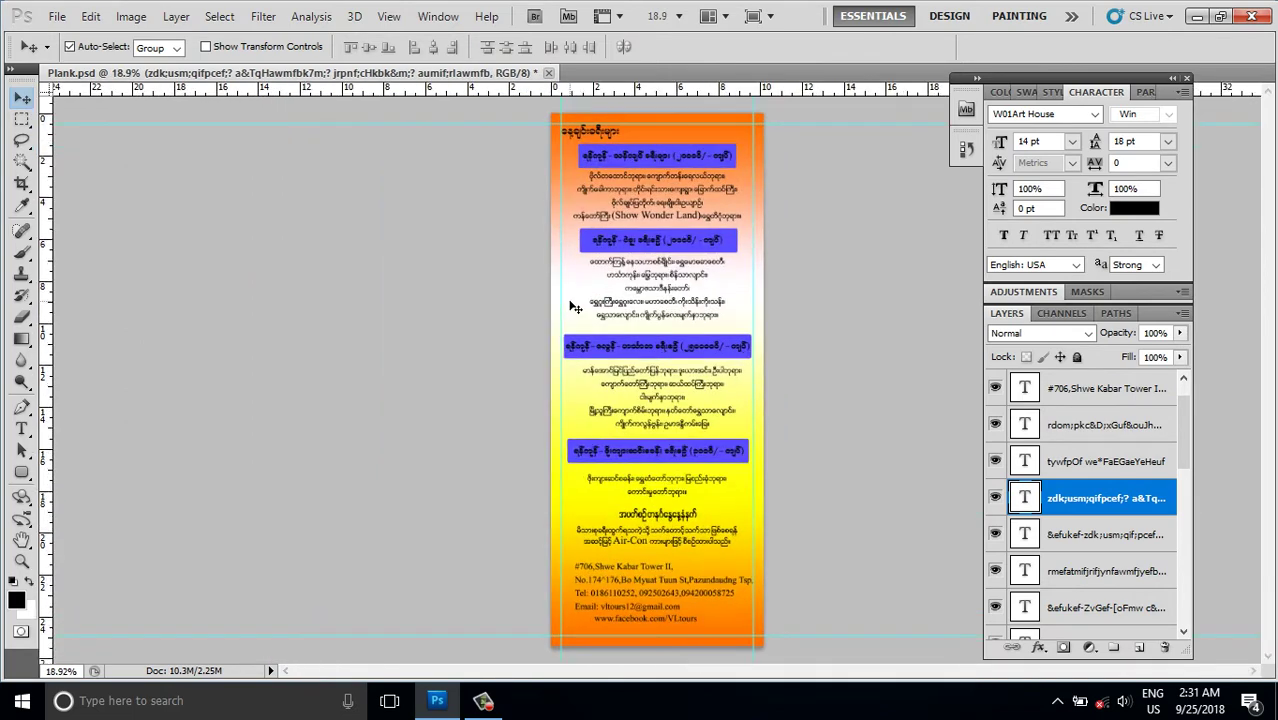
scroll(575, 308, "up", 1)
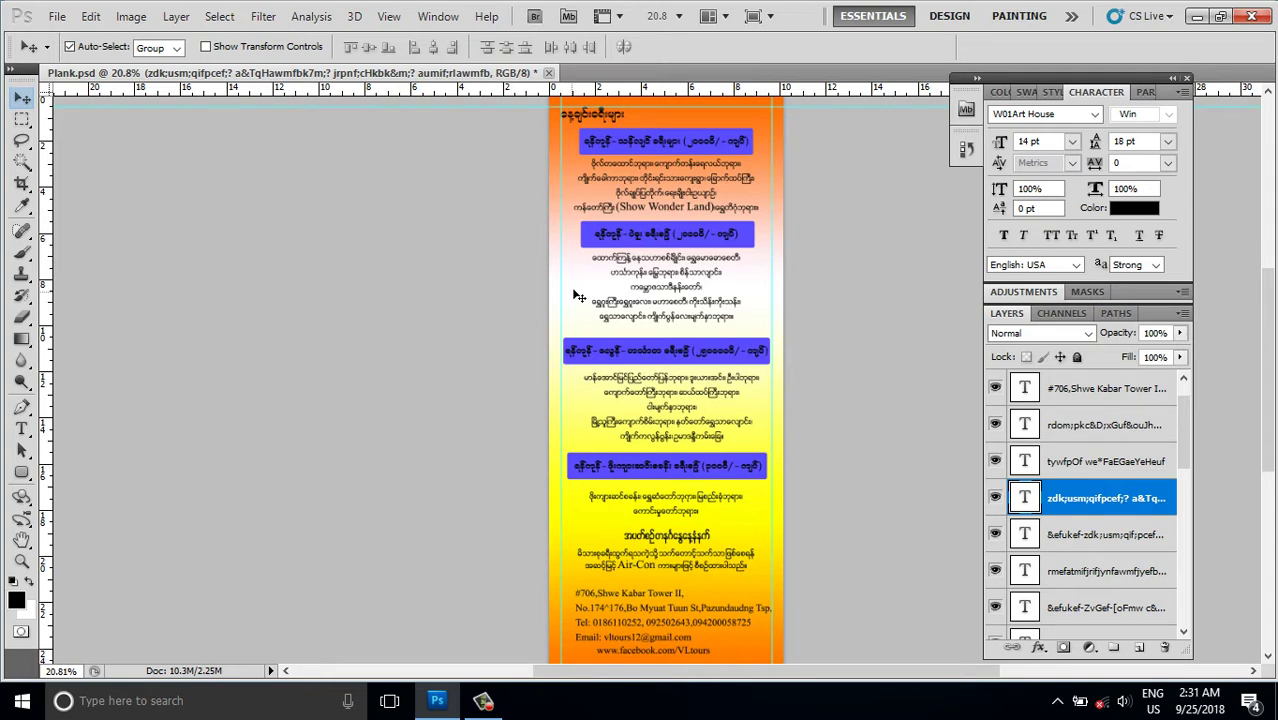
scroll(726, 368, "up", 2)
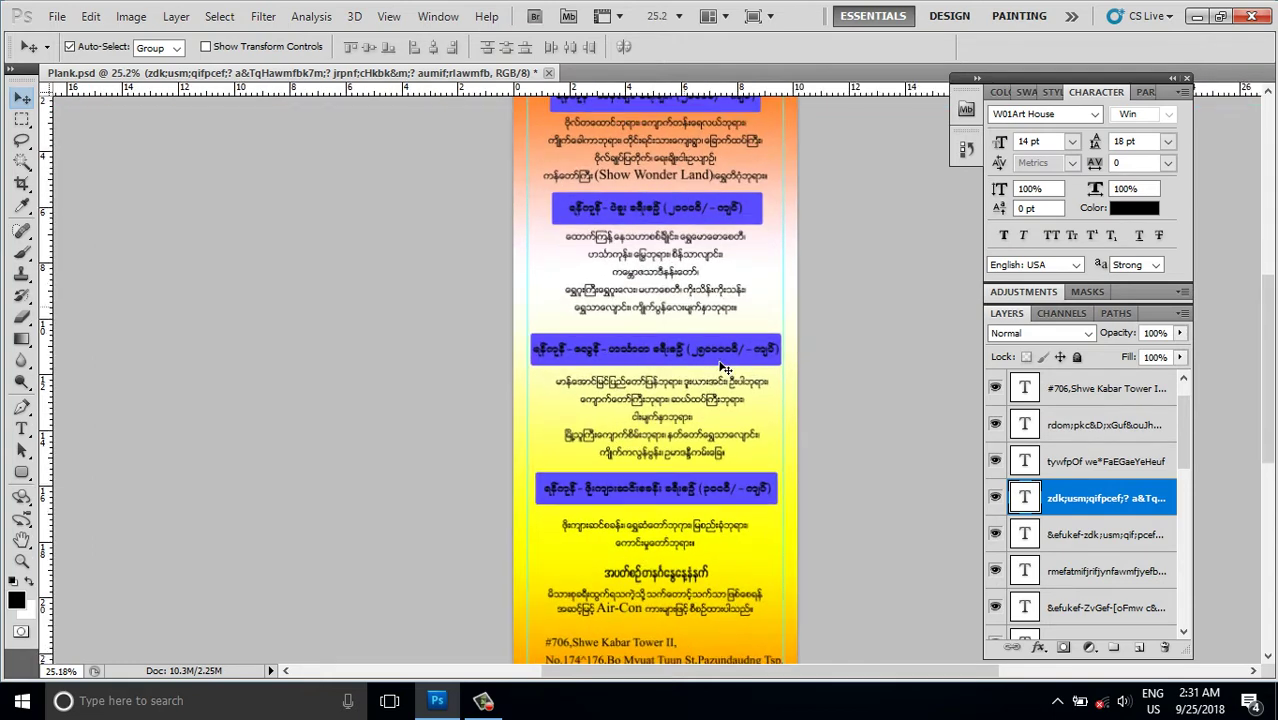
scroll(727, 355, "up", 1)
scroll(729, 340, "up", 1)
scroll(730, 330, "up", 1)
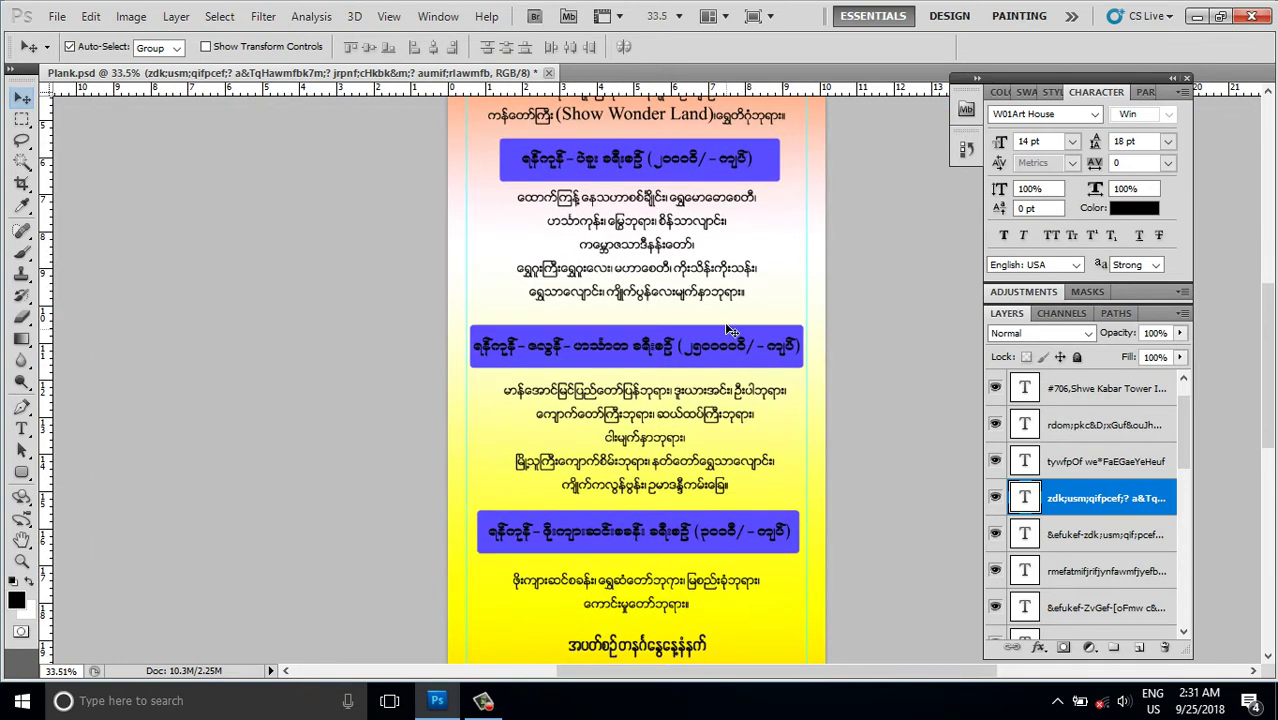
left_click(660, 177)
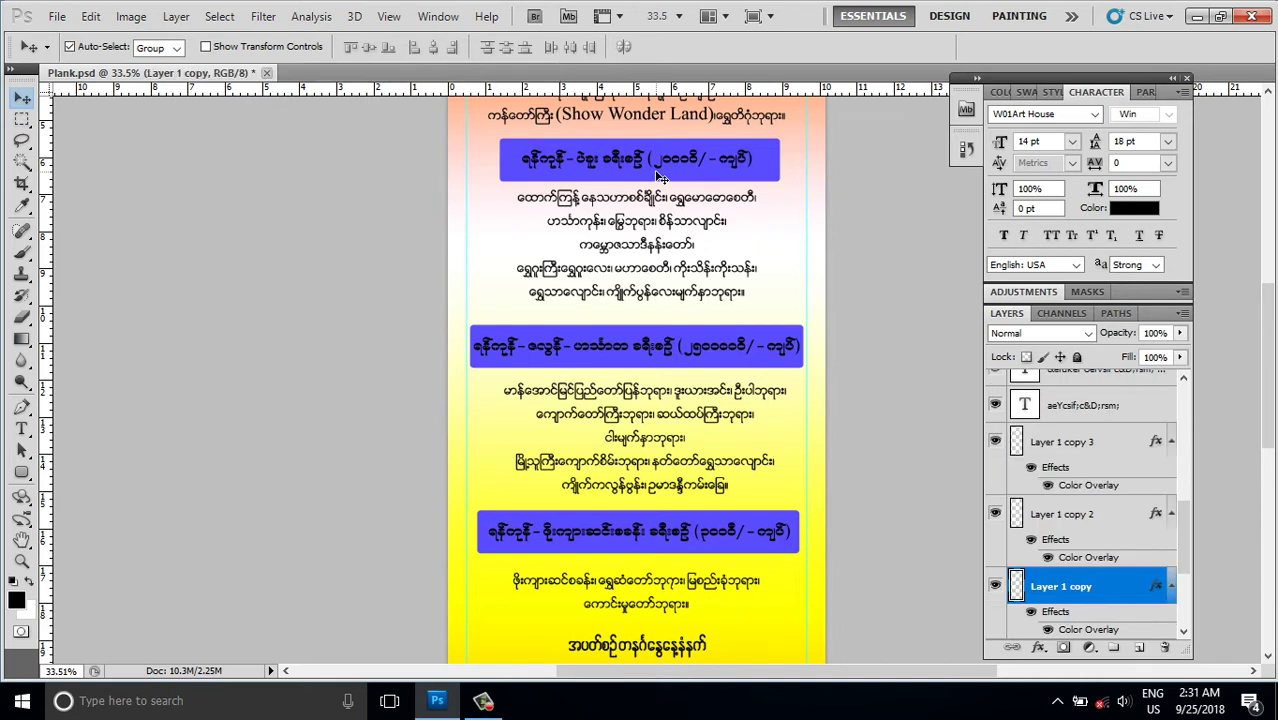
key("ctrl+t")
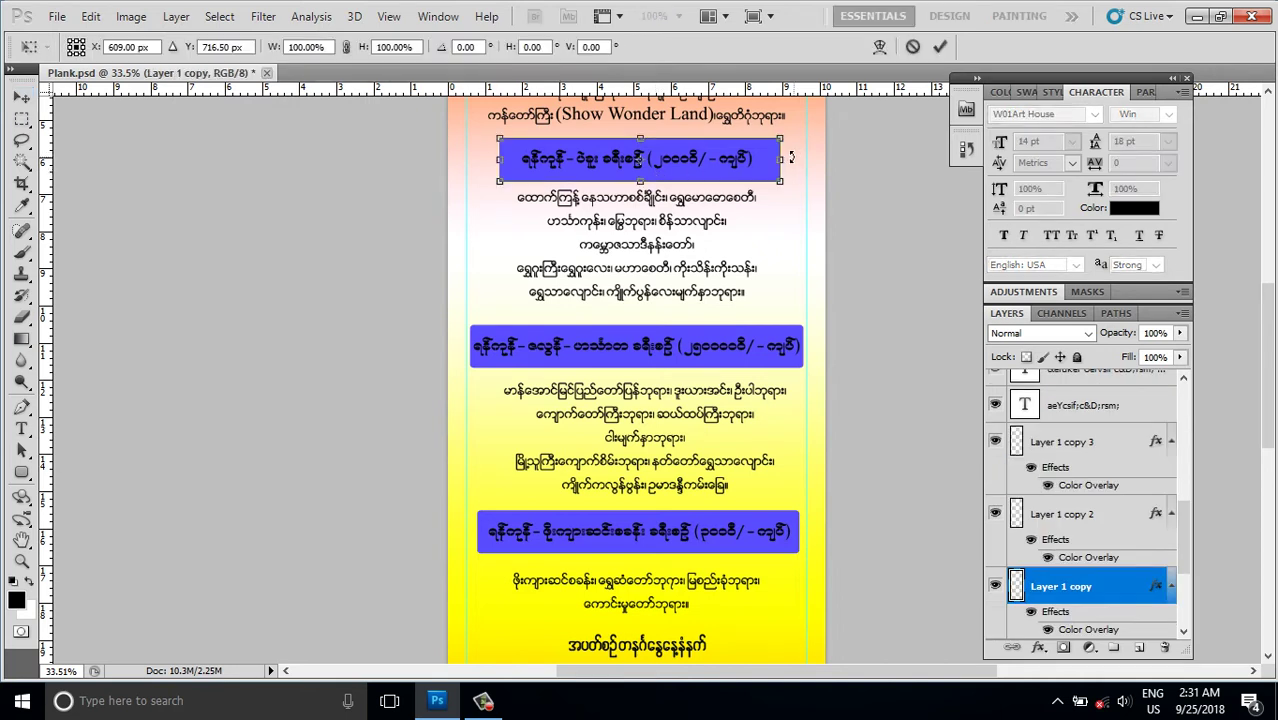
left_click_drag(781, 158, 808, 162)
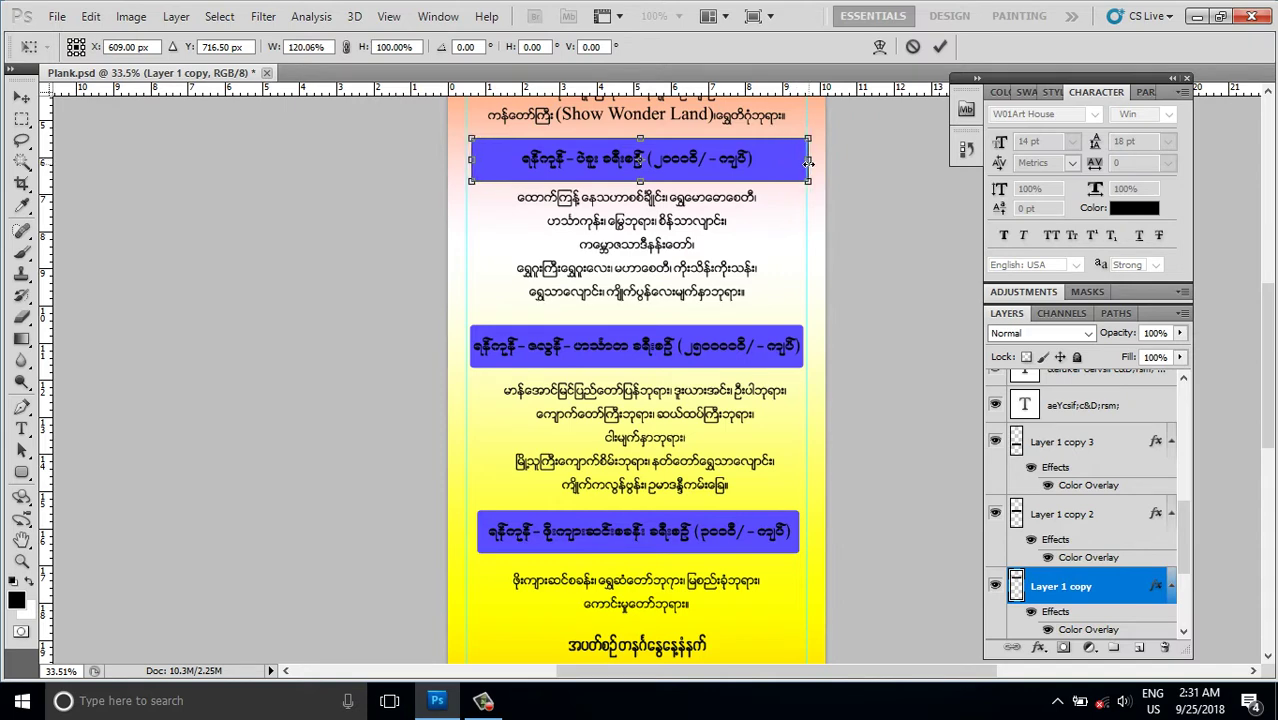
key("Left")
key("Left")
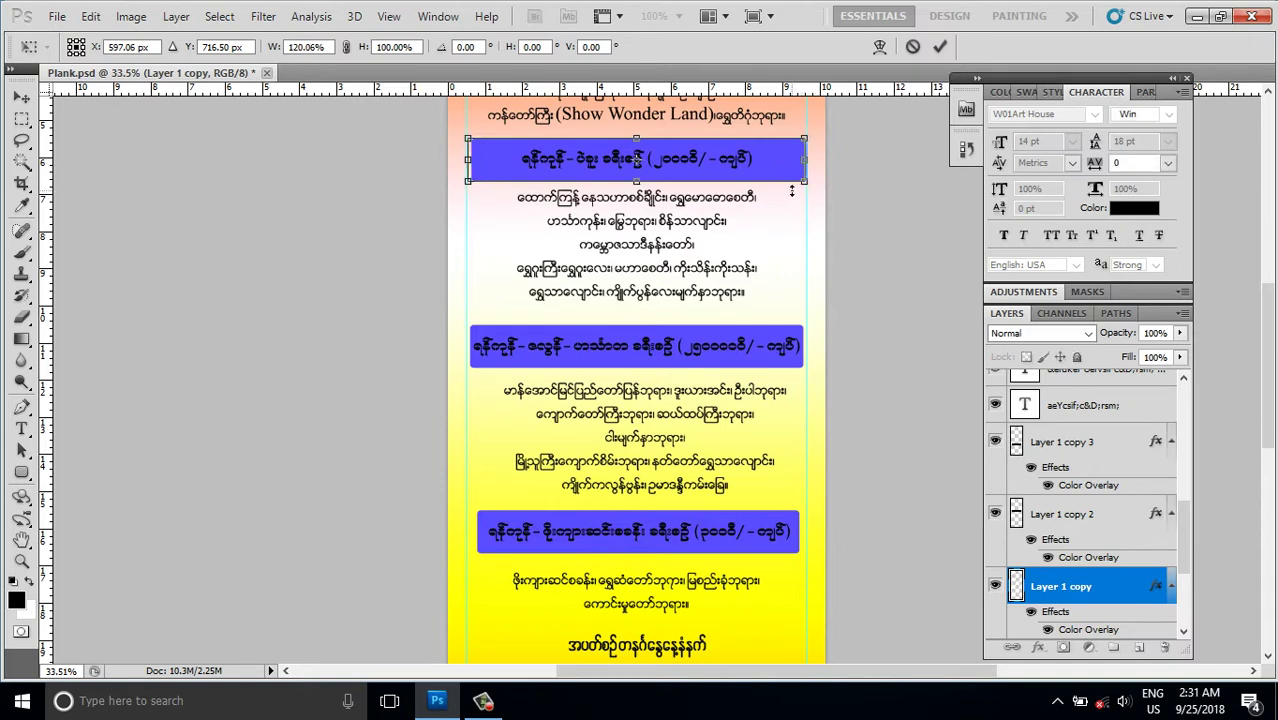
scroll(556, 167, "down", 2)
scroll(561, 180, "up", 1)
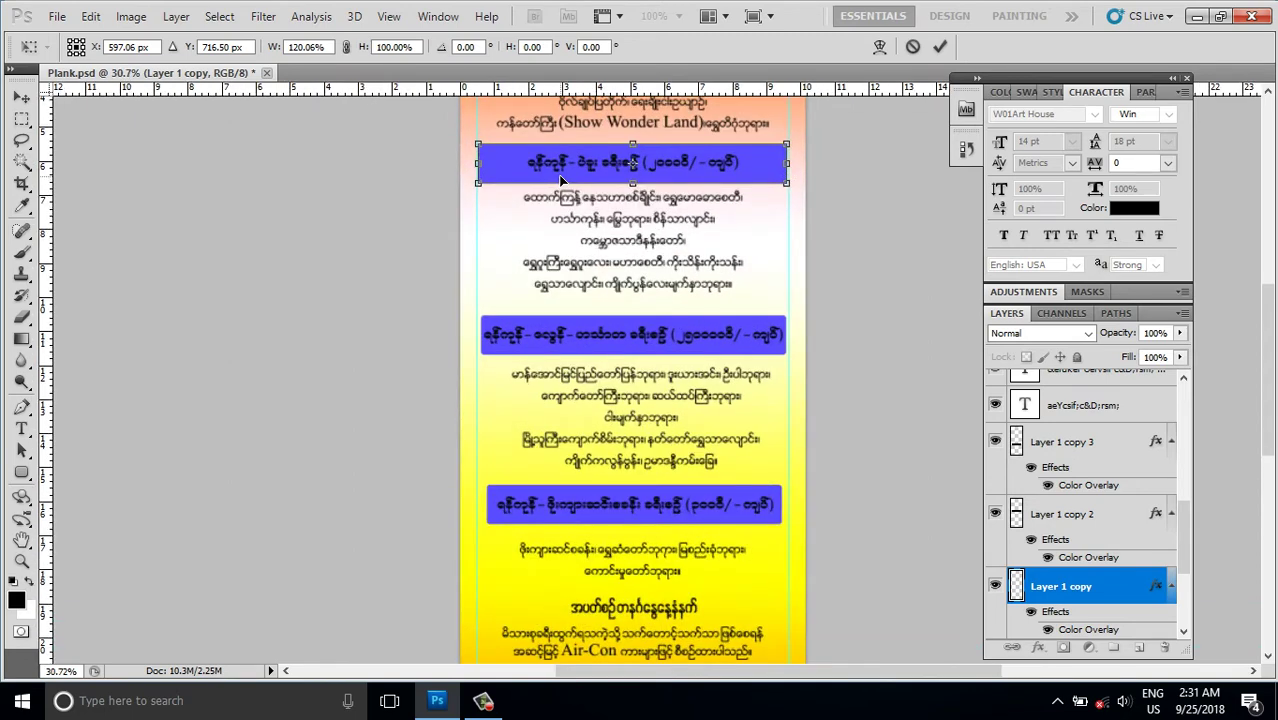
key("Return")
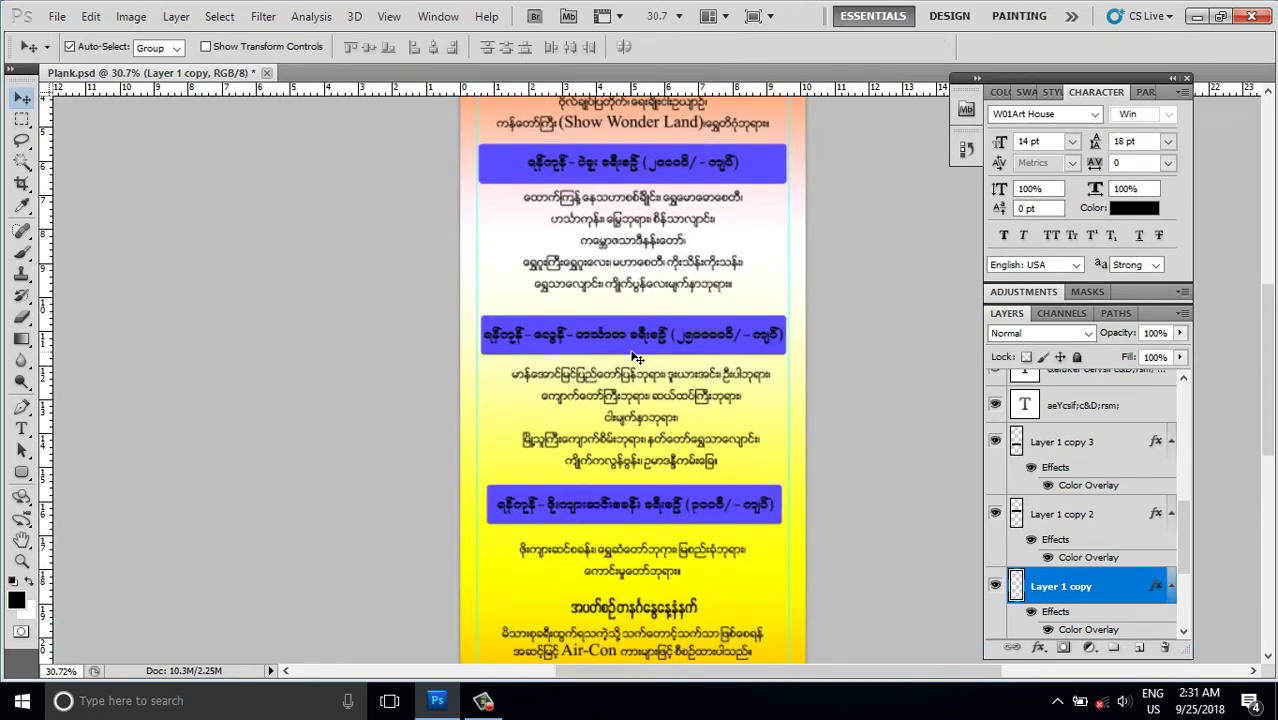
Step: Stretch the bottom blue banner wider to the left and right
left_click(500, 528)
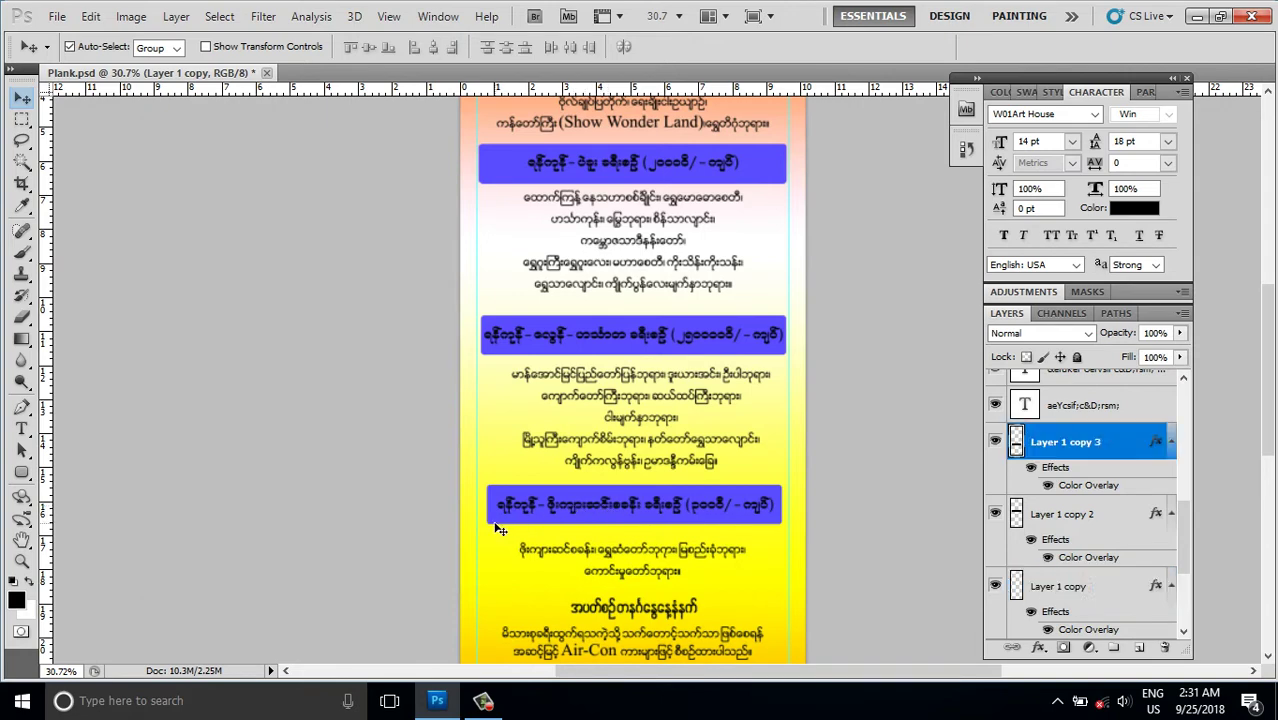
key("ctrl+t")
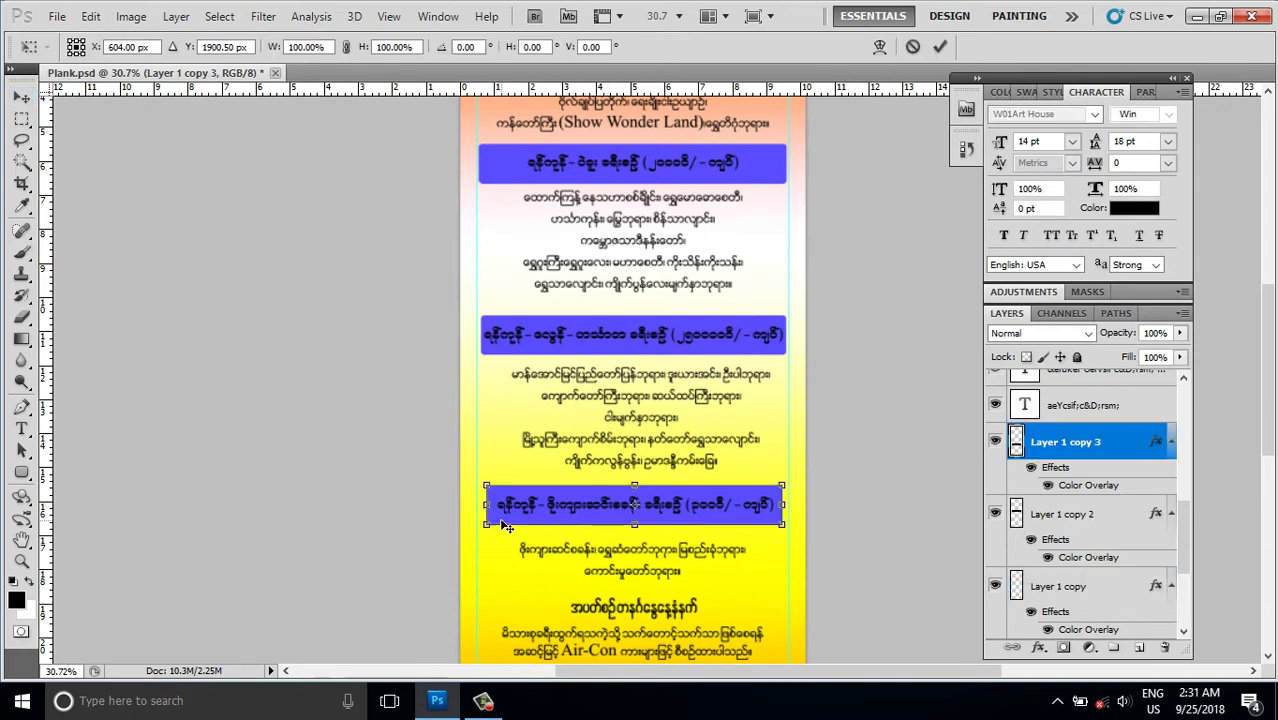
left_click_drag(487, 505, 471, 504)
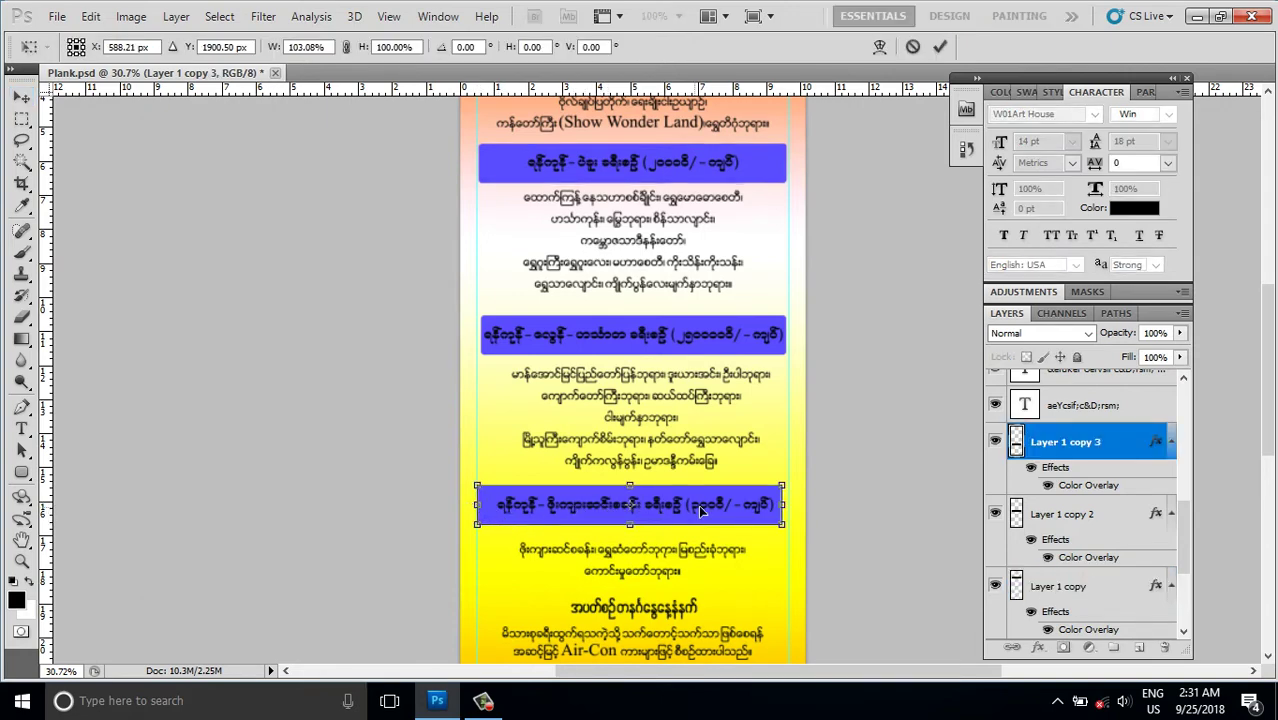
left_click_drag(786, 505, 793, 506)
key("Return")
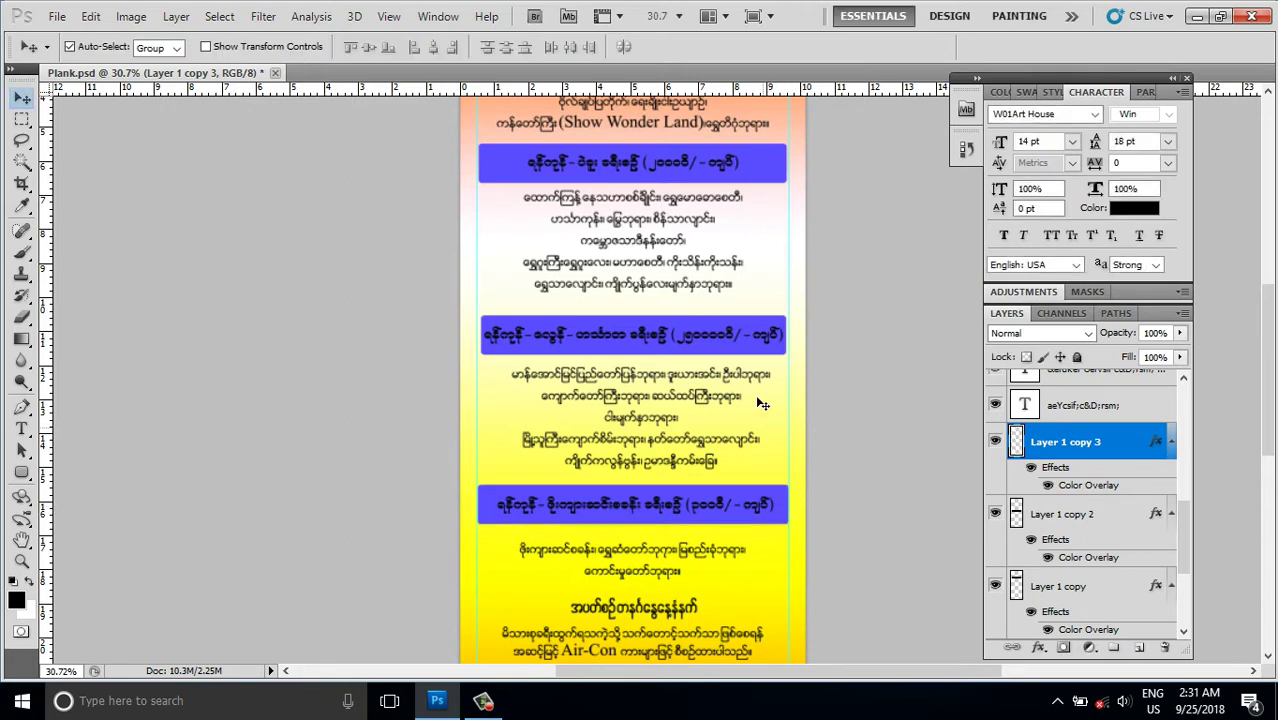
Step: Apply a free transform to the middle blue banner without resizing it
left_click(522, 354)
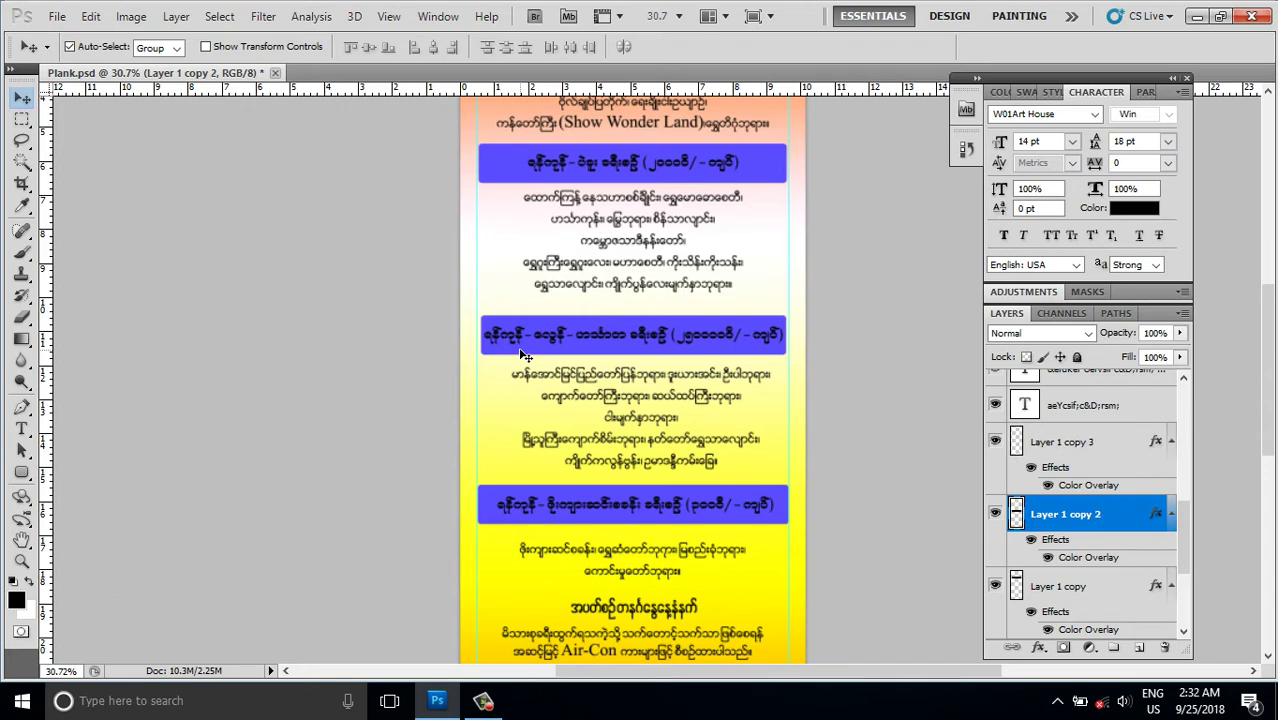
key("ctrl+t")
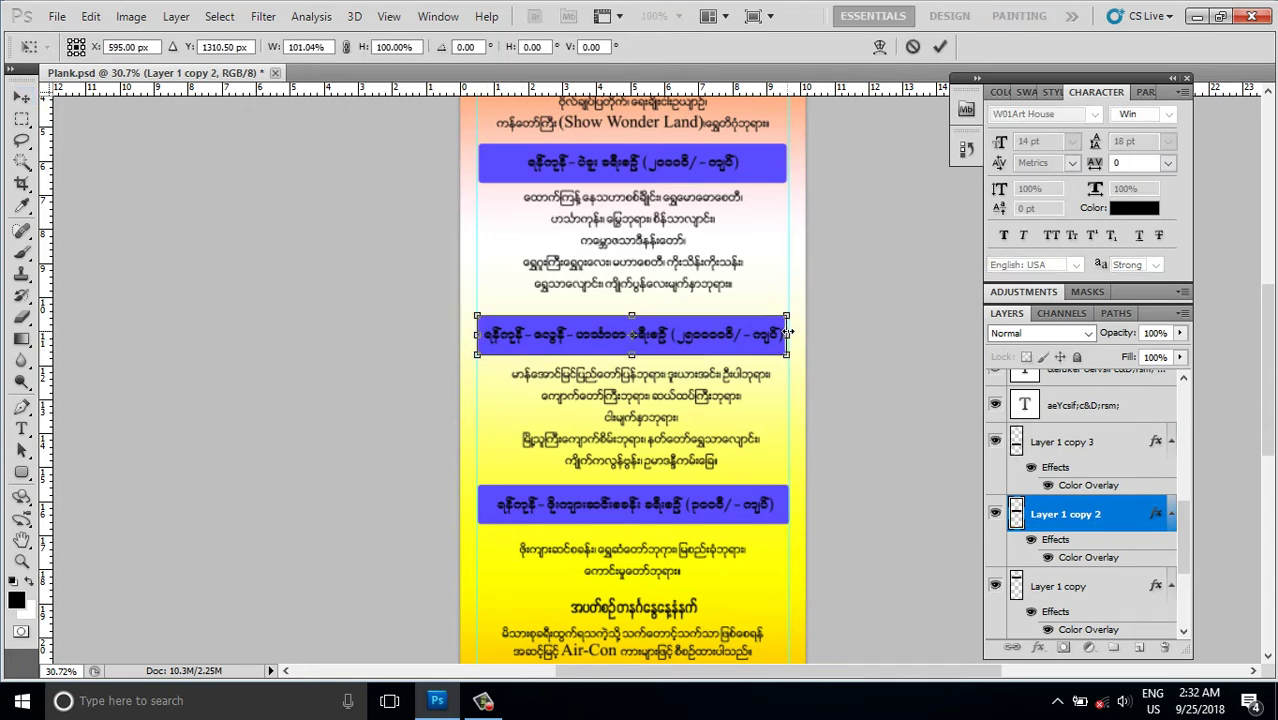
key("Return")
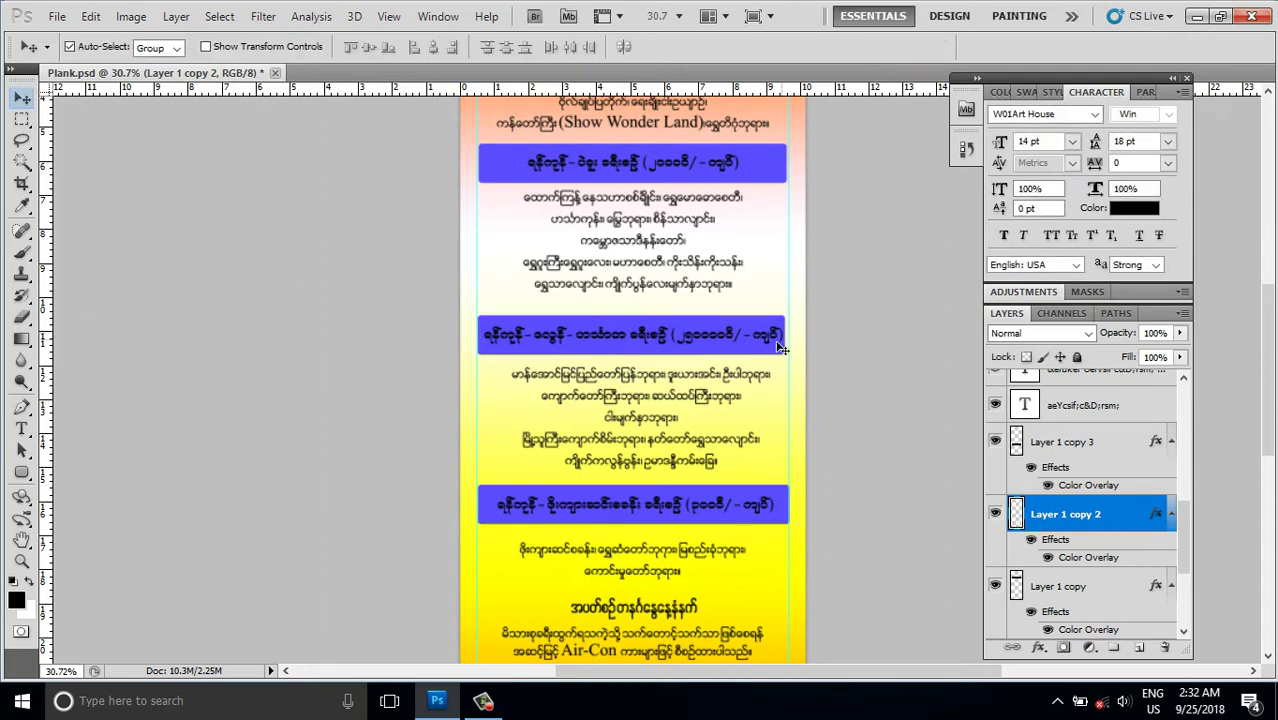
key("ctrl+t")
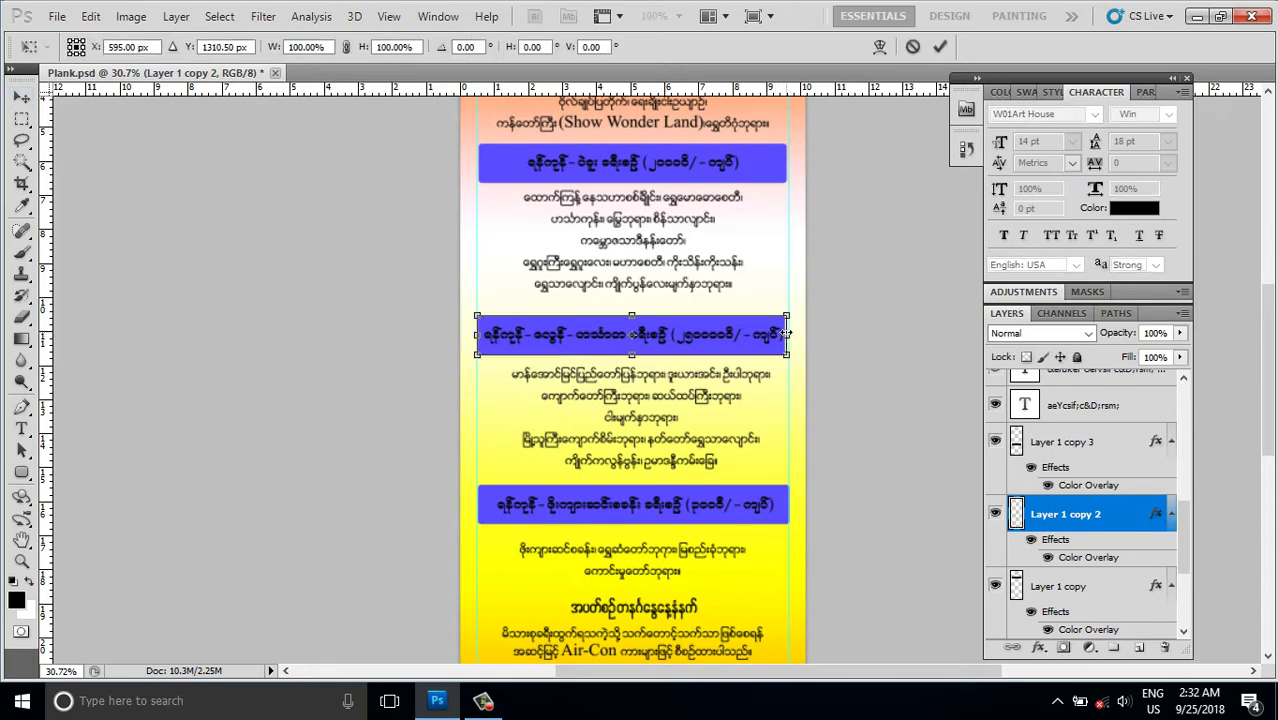
key("Return")
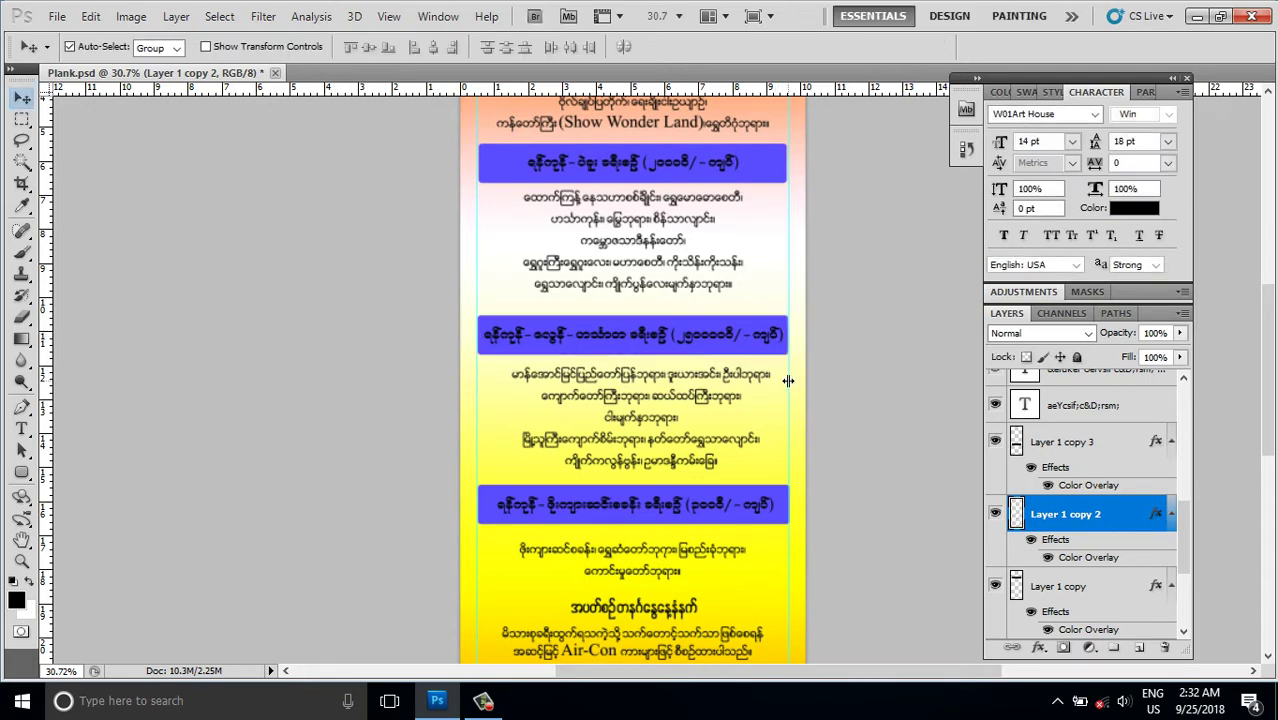
Step: Stretch the top banner to about 120% width on both sides and fit the flyer on screen
scroll(655, 289, "up", 2)
scroll(640, 288, "up", 2)
scroll(614, 285, "up", 1)
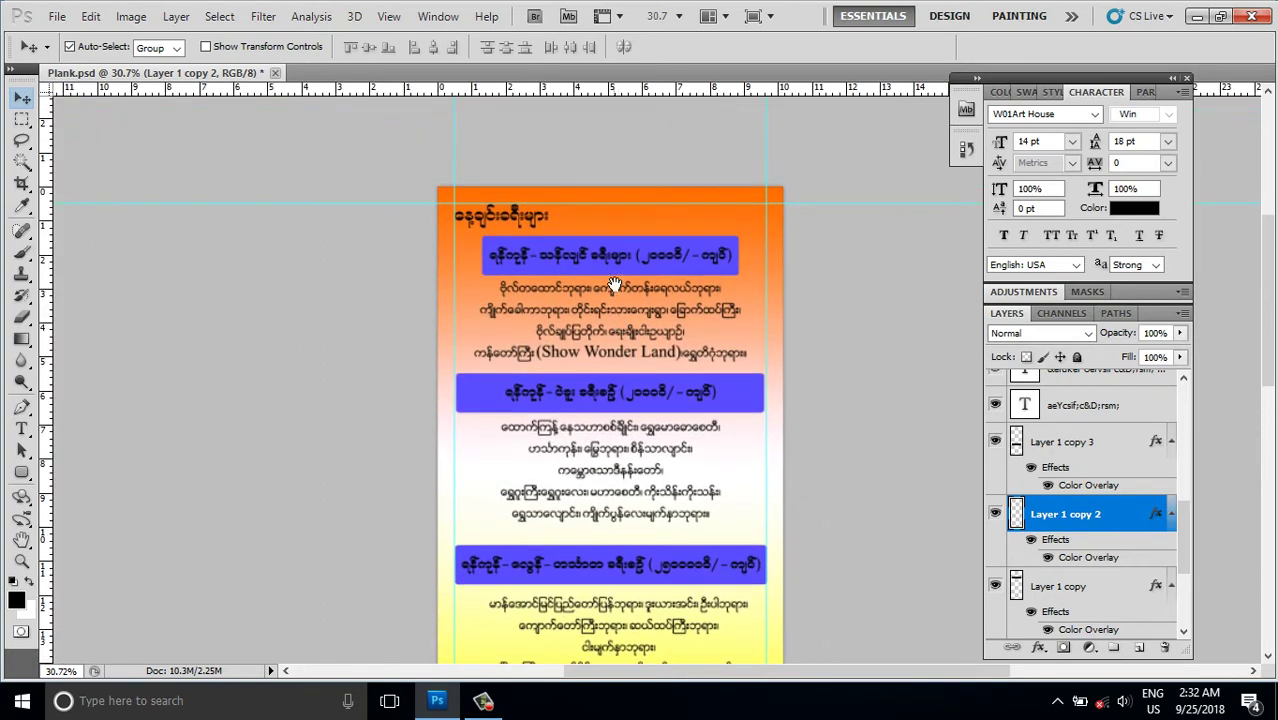
left_click(619, 264)
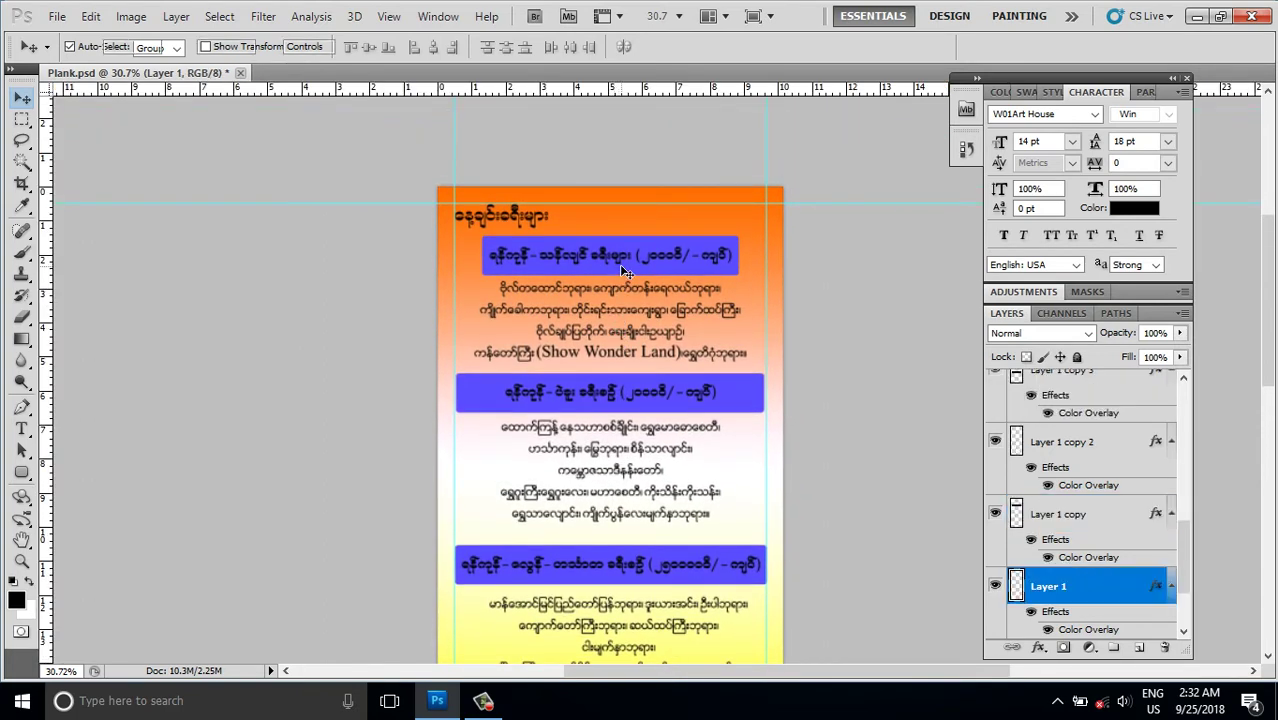
key("ctrl+t")
left_click_drag(741, 254, 766, 255)
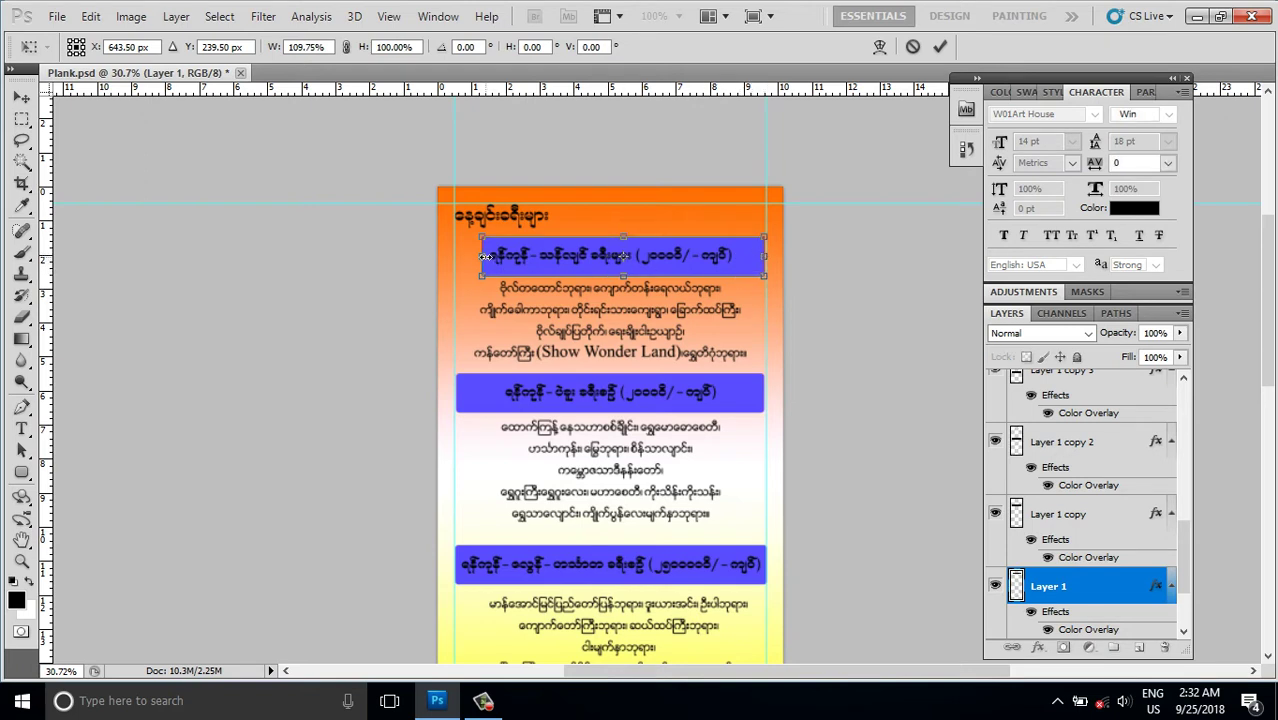
left_click_drag(484, 256, 455, 257)
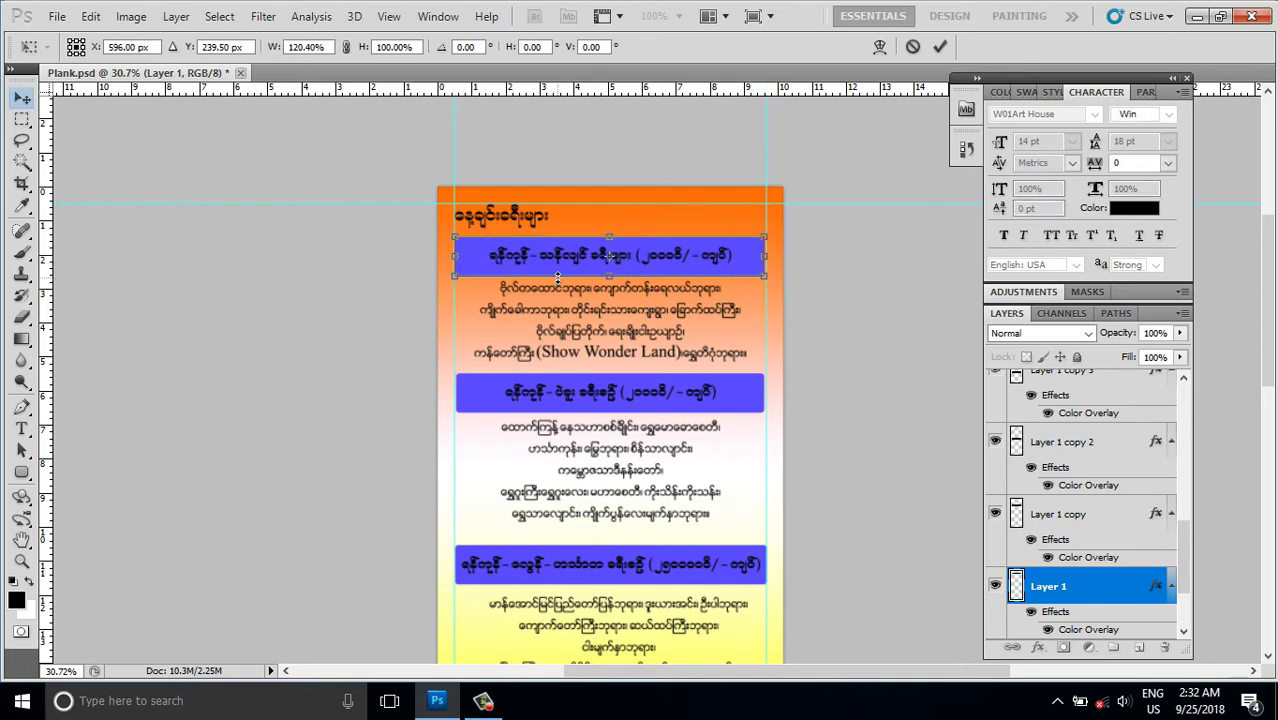
key("Return")
key("ctrl+0")
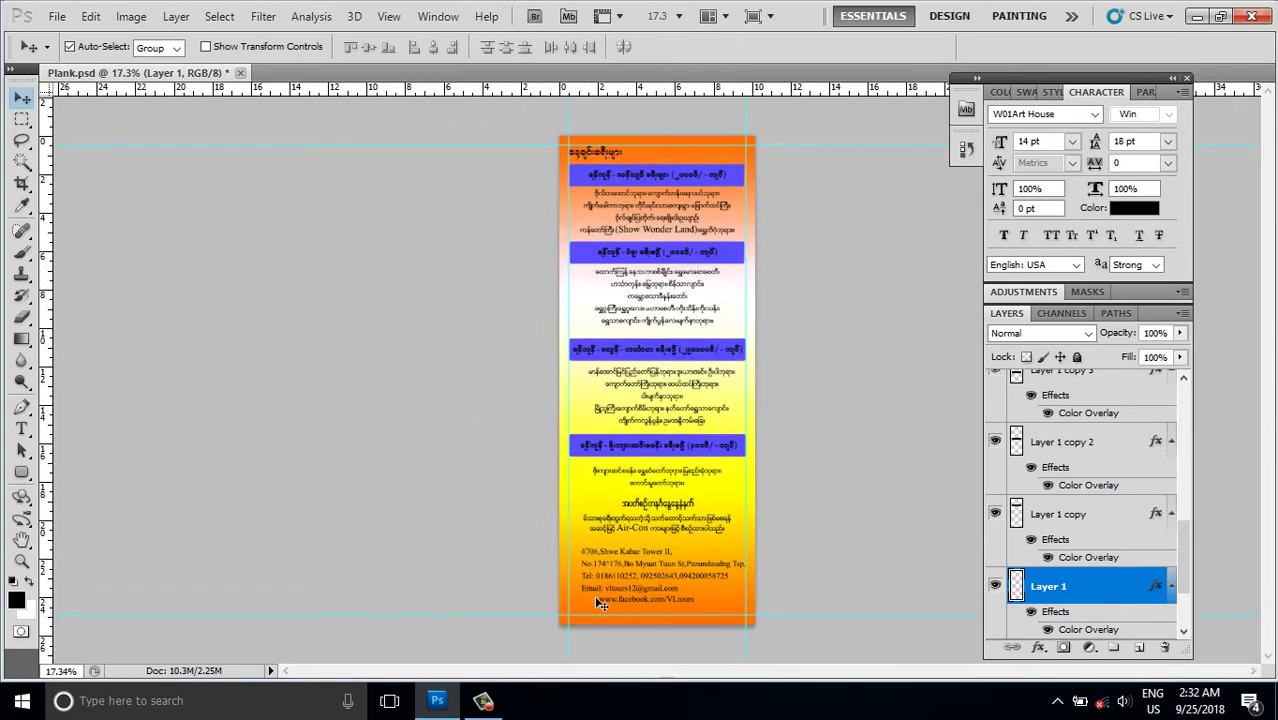
Step: Shift the gradient background slightly, then move the website line and address lines down
scroll(665, 645, "up", 1)
scroll(660, 600, "down", 1)
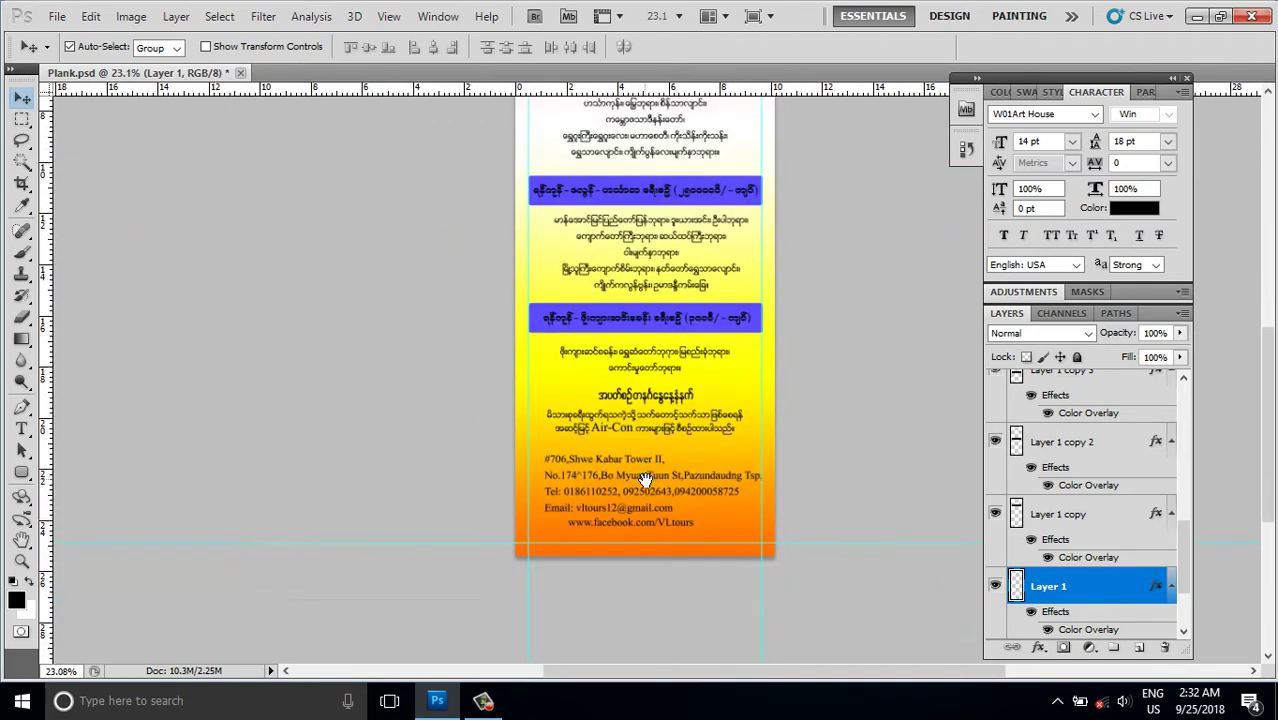
scroll(638, 530, "up", 1)
scroll(638, 529, "up", 1)
left_click(635, 520)
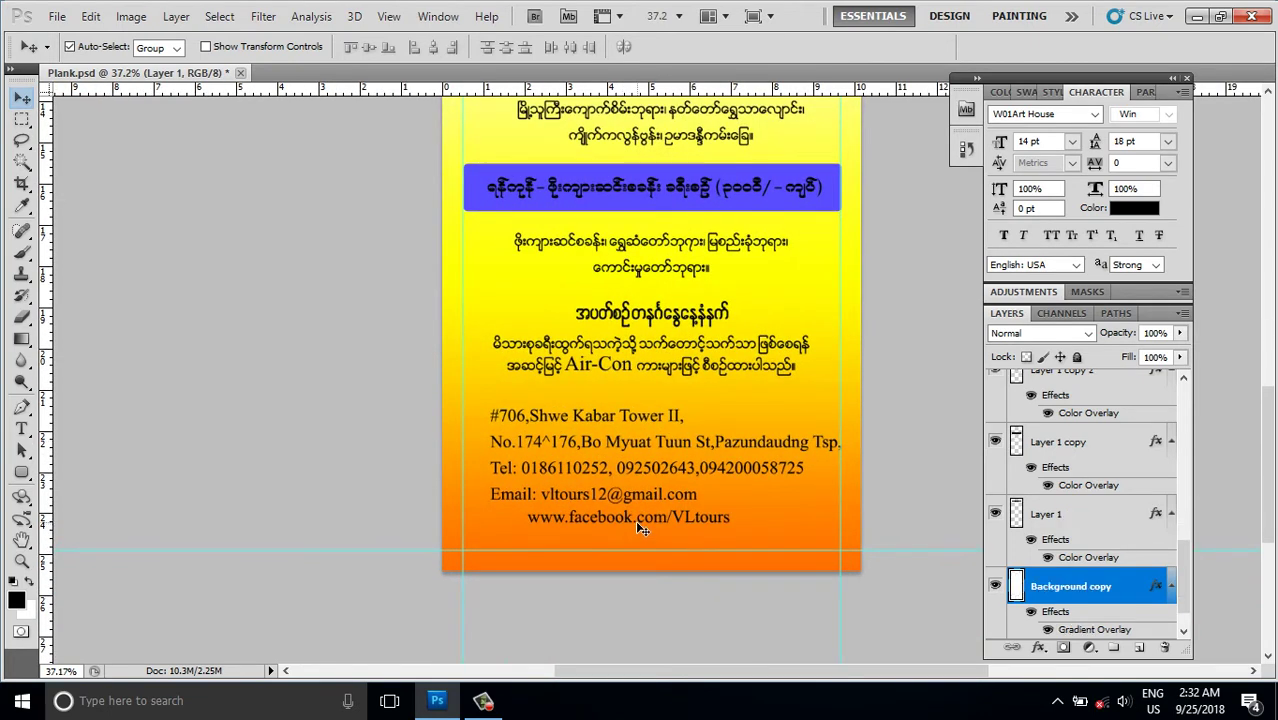
left_click_drag(637, 521, 637, 536)
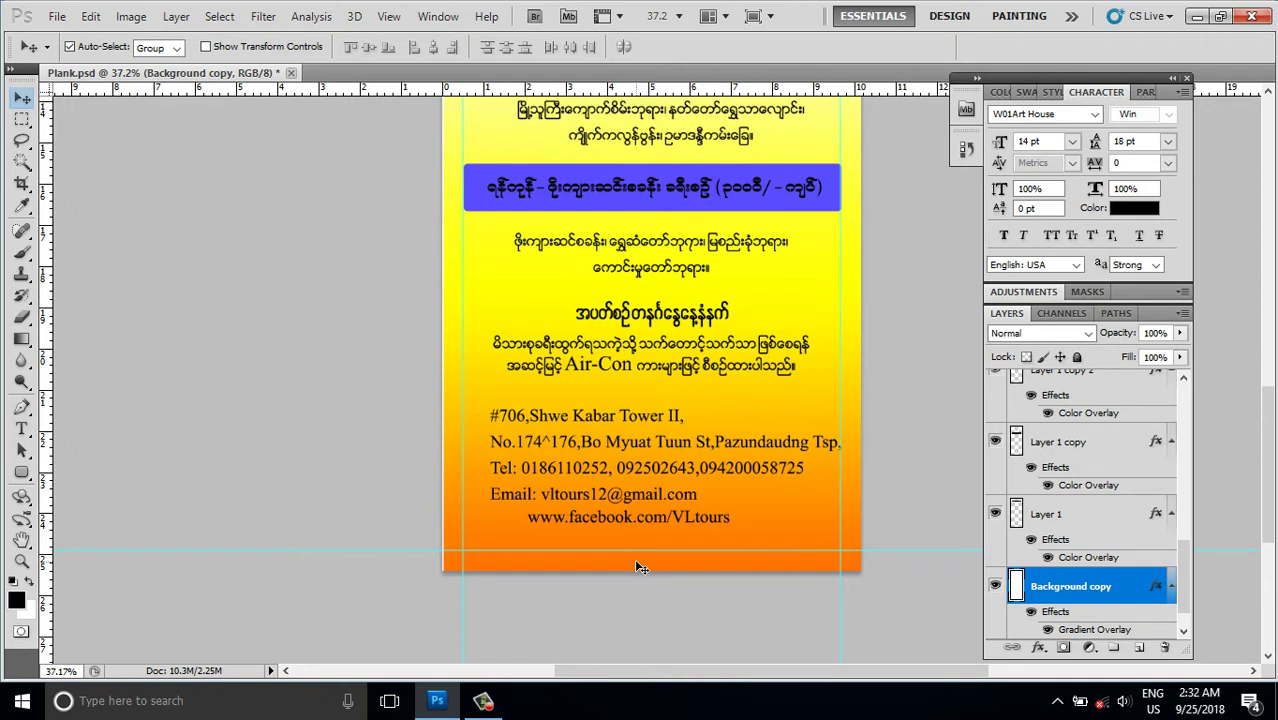
left_click(638, 567)
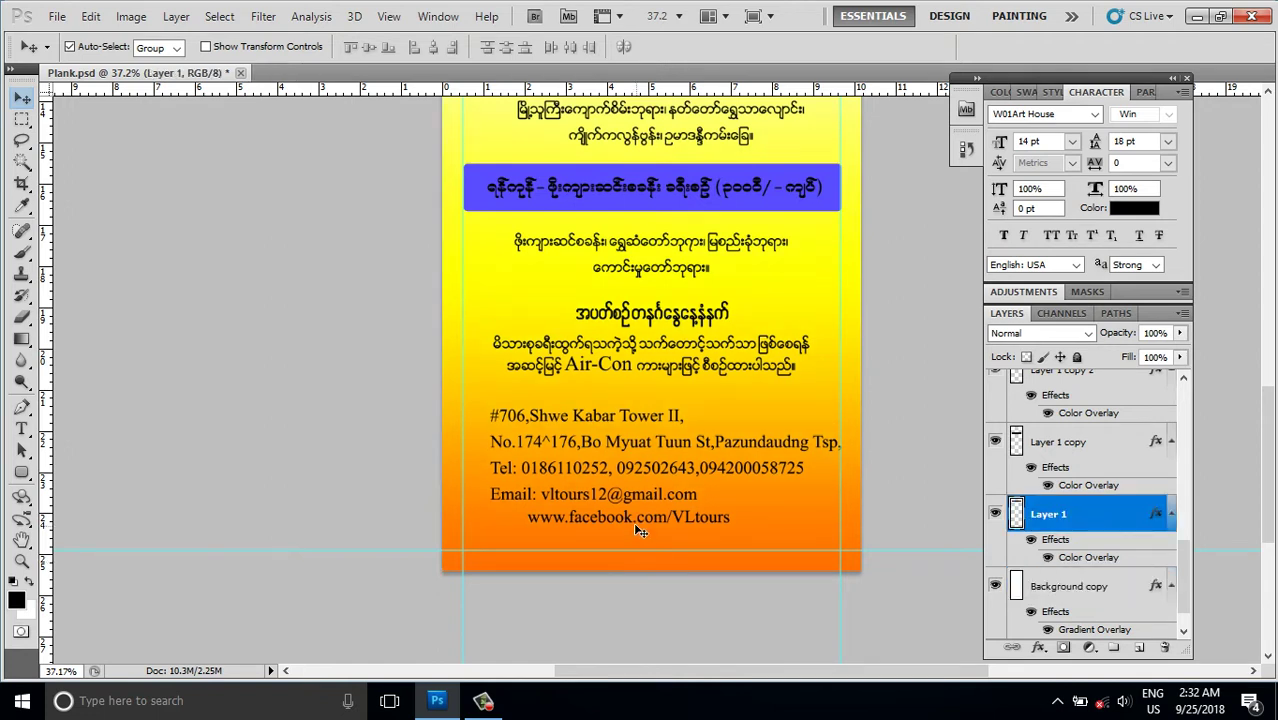
left_click(634, 524)
left_click_drag(631, 522, 645, 527)
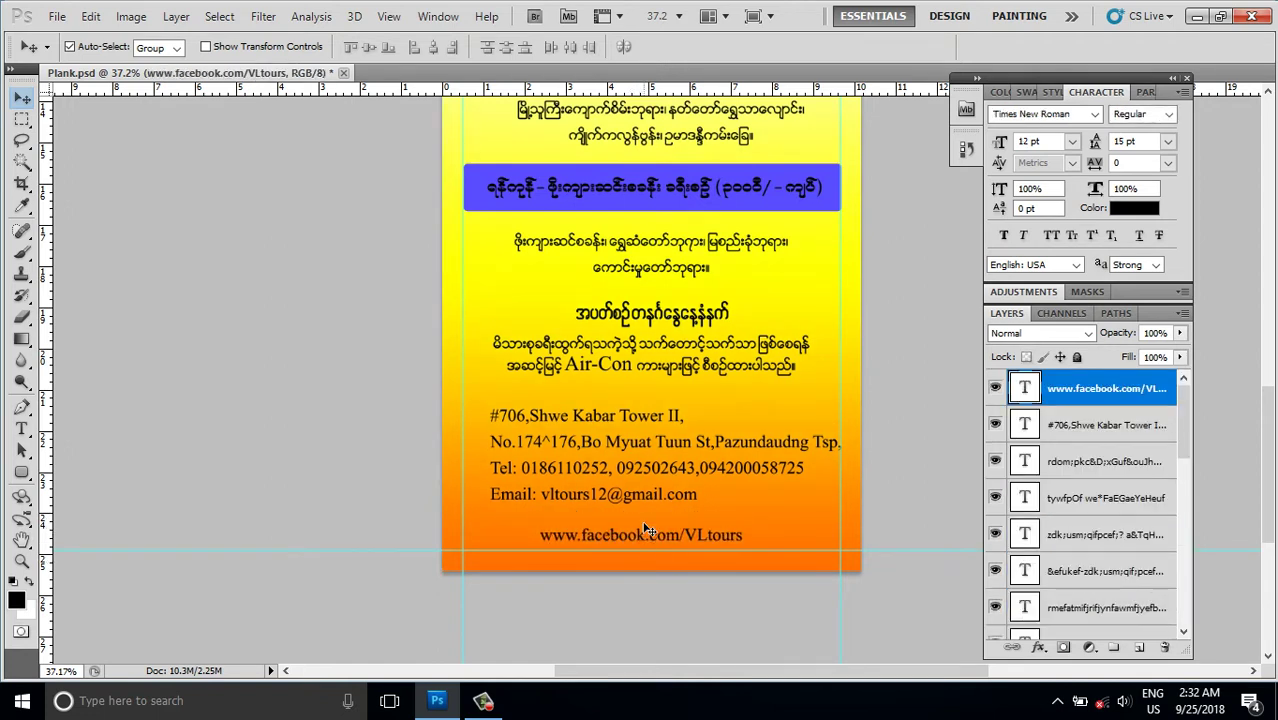
left_click_drag(636, 465, 637, 478)
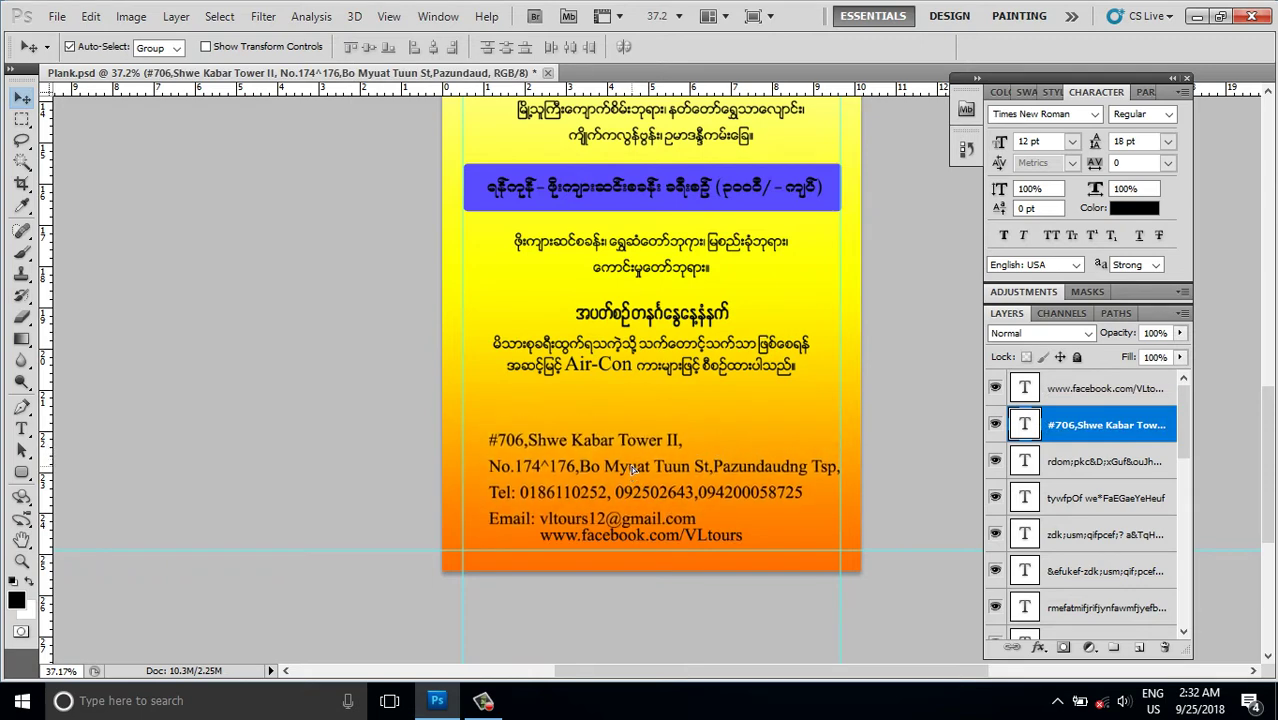
Step: Move the Myanmar paragraph and its heading further down
left_click(643, 368)
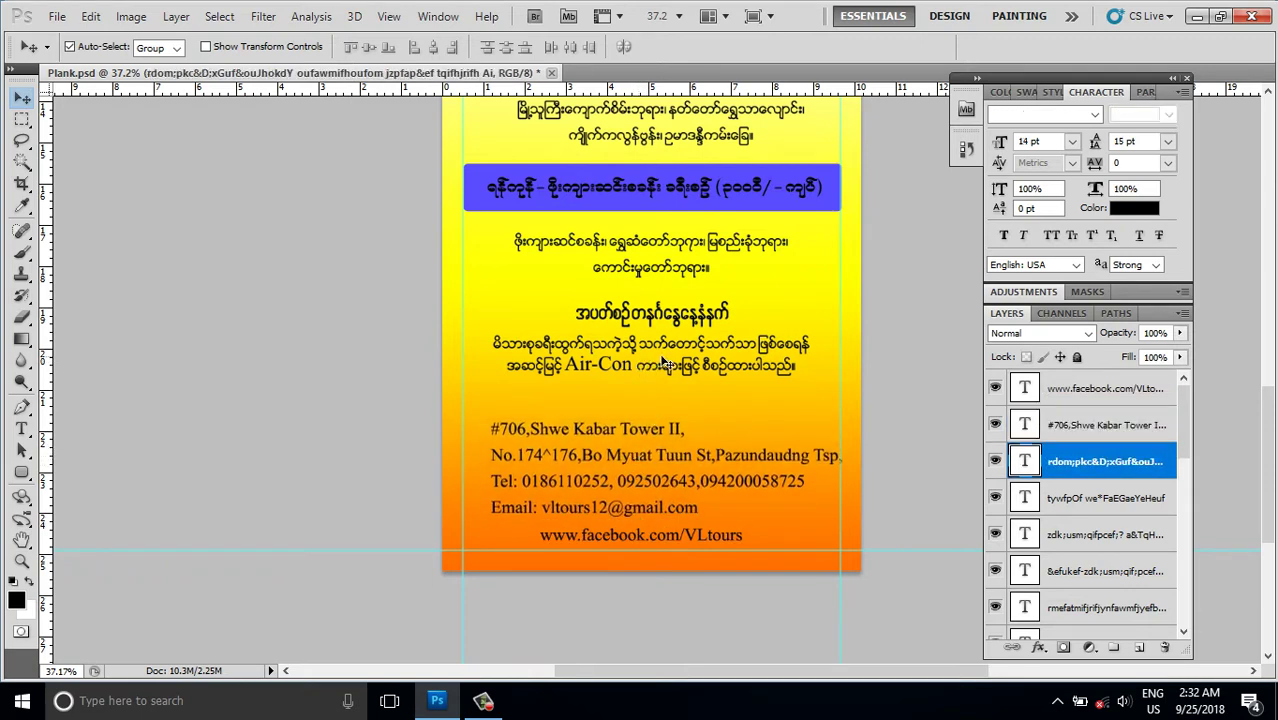
left_click_drag(663, 348, 663, 372)
left_click(660, 320)
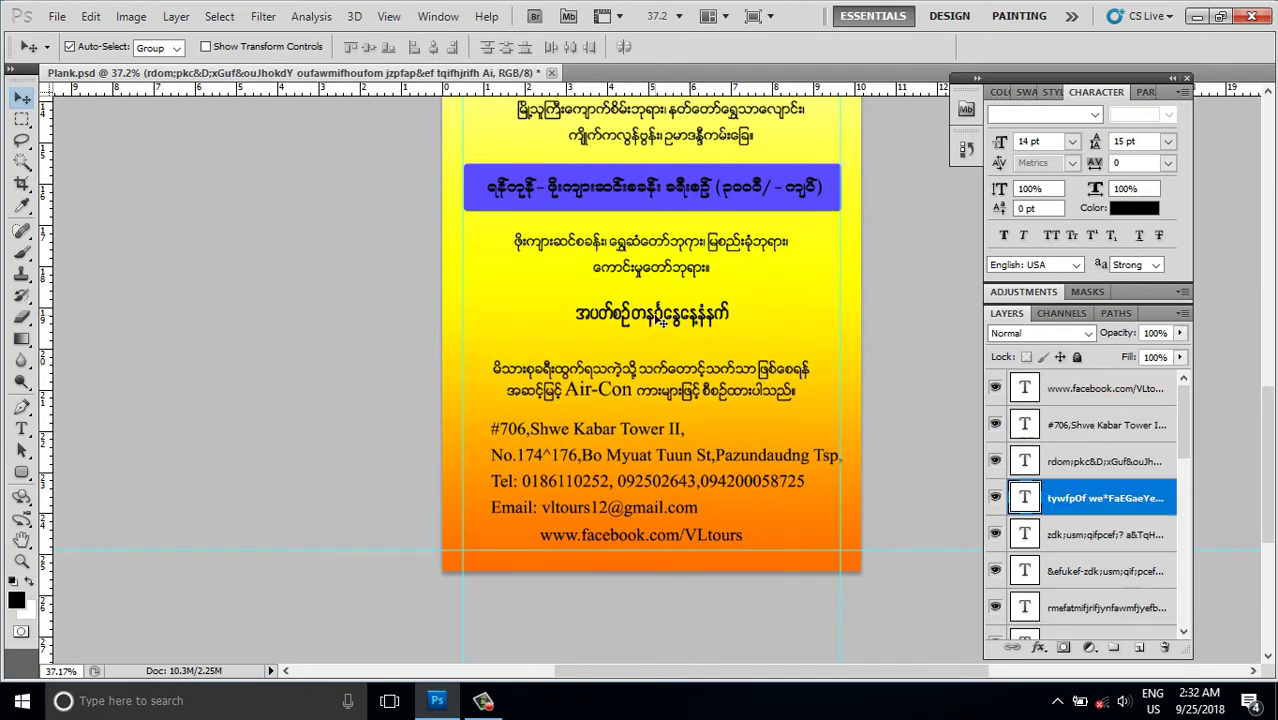
left_click_drag(661, 321, 661, 329)
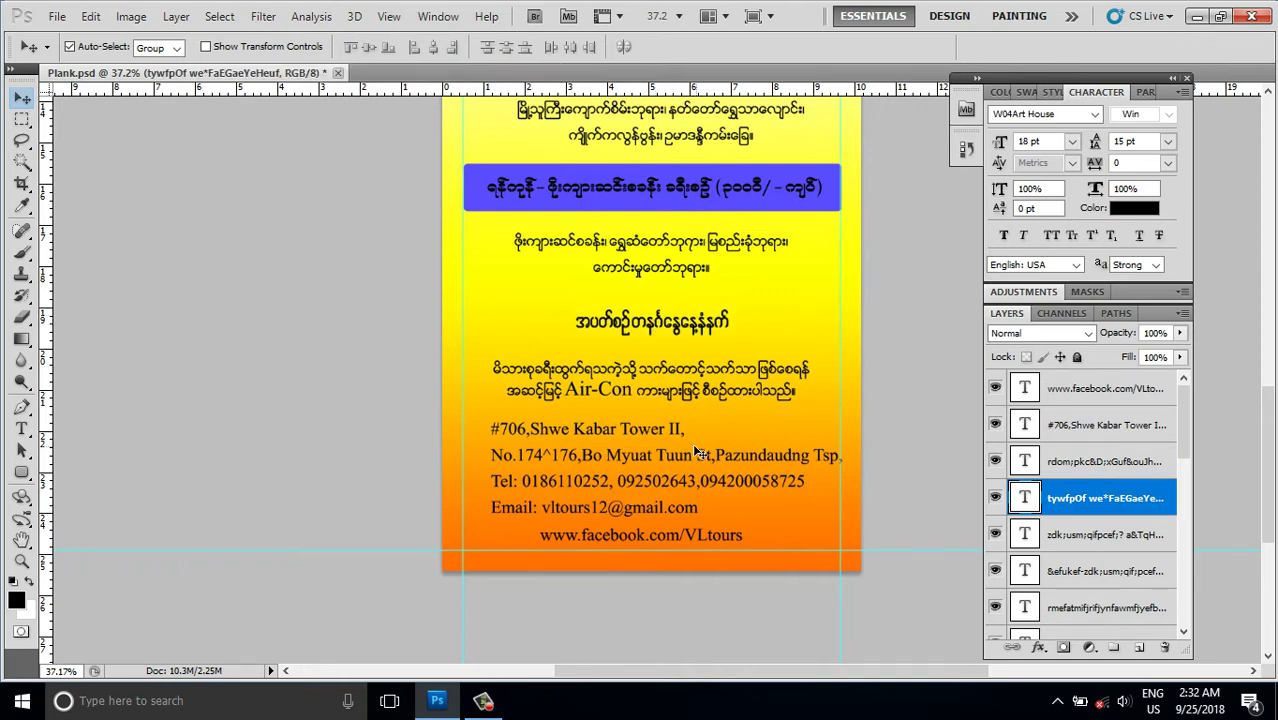
scroll(736, 324, "up", 3)
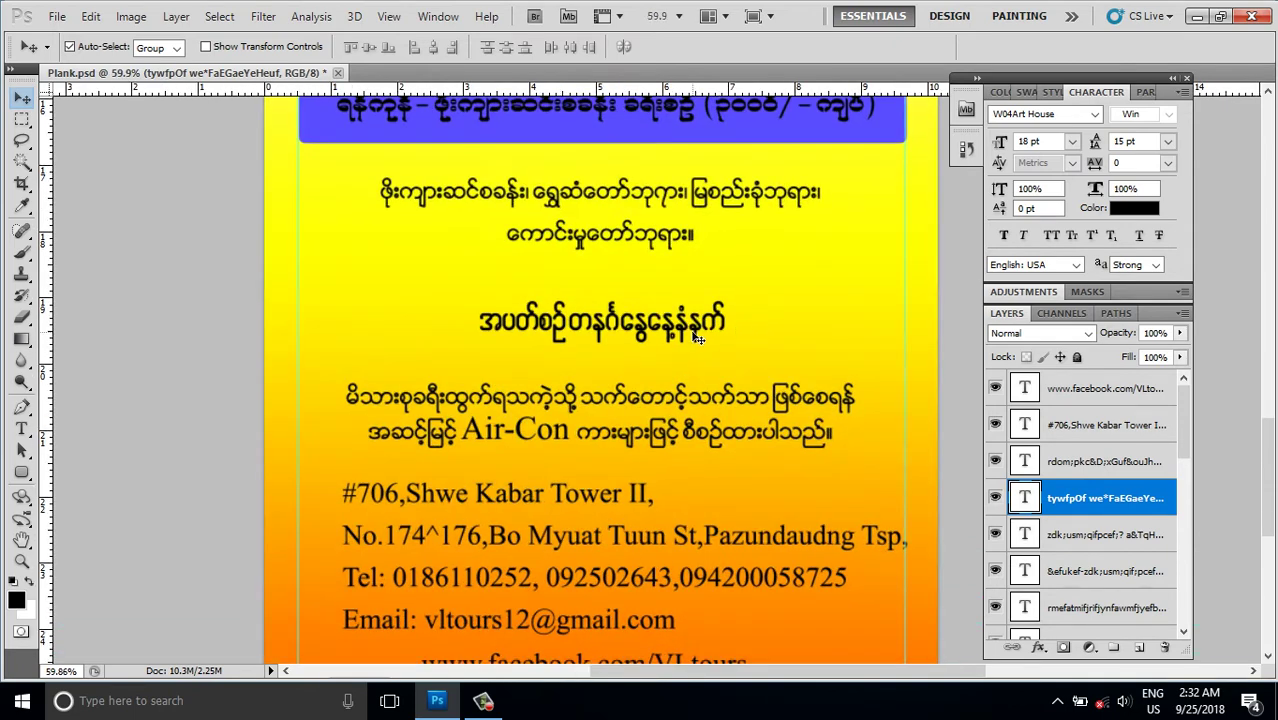
scroll(659, 341, "up", 1)
scroll(659, 341, "up", 1)
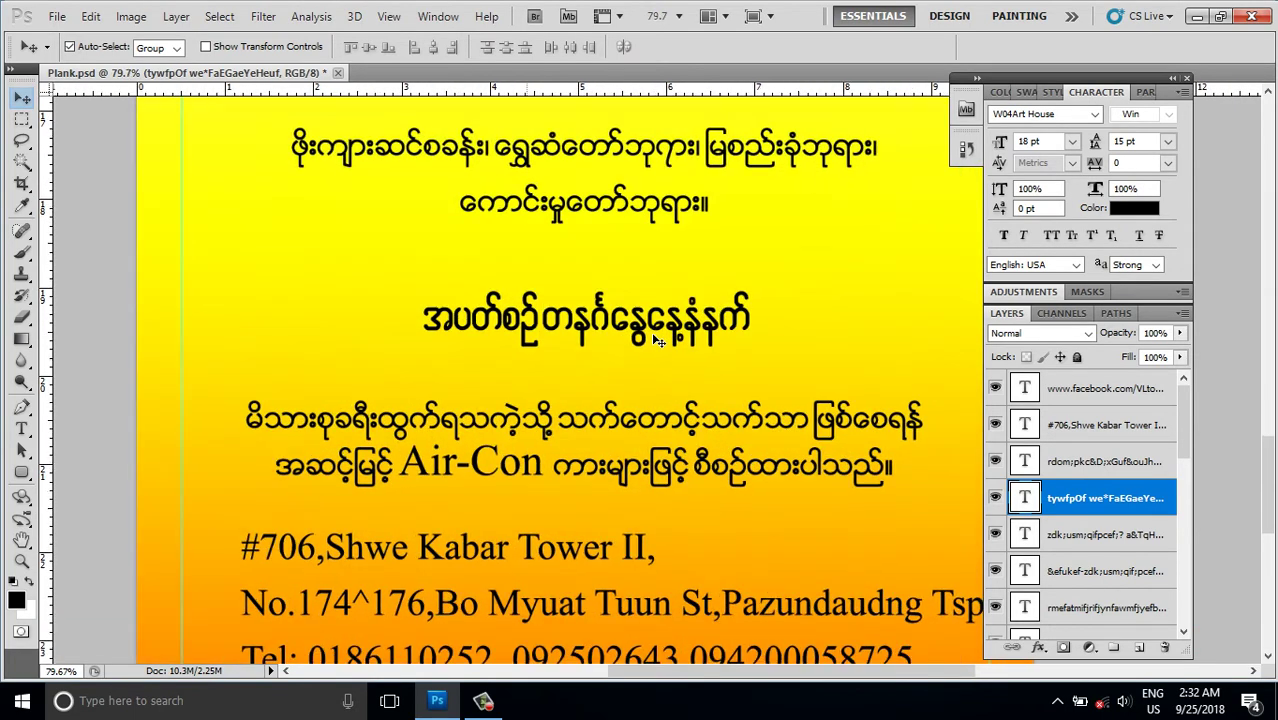
Step: Draw a rounded-rectangle path around the Myanmar heading and load it as a selection
left_click(22, 476)
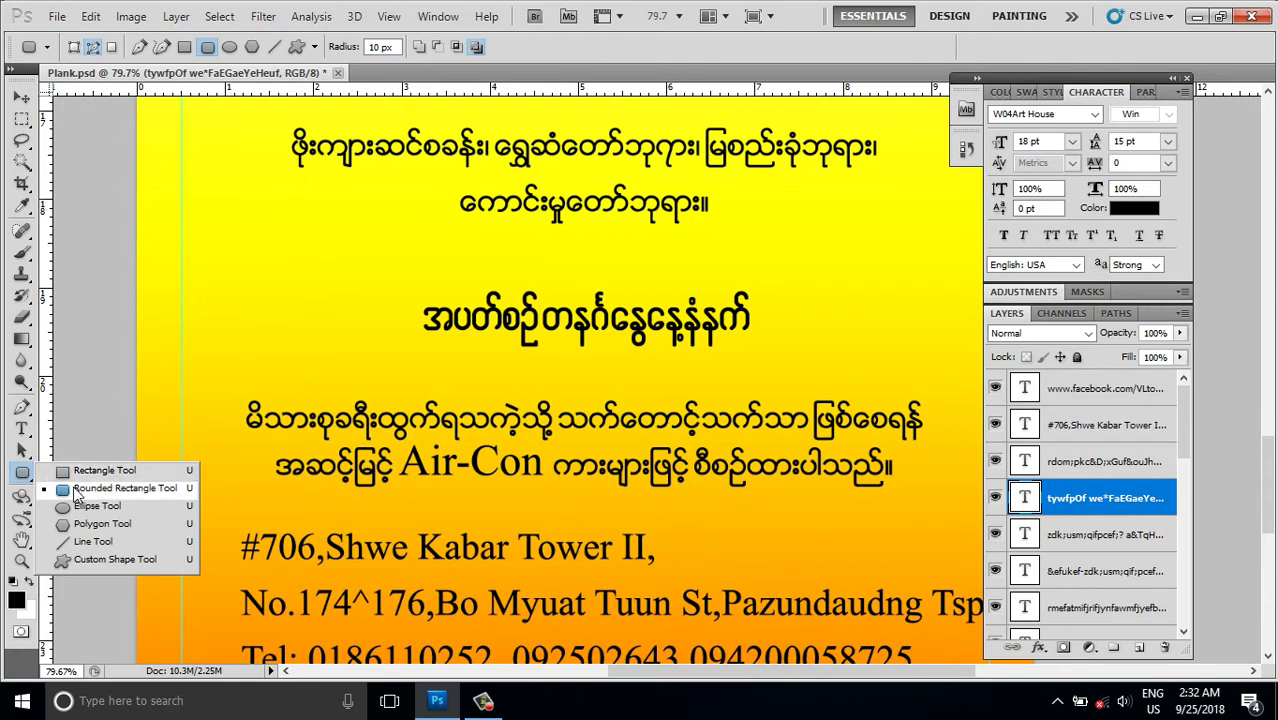
left_click(128, 494)
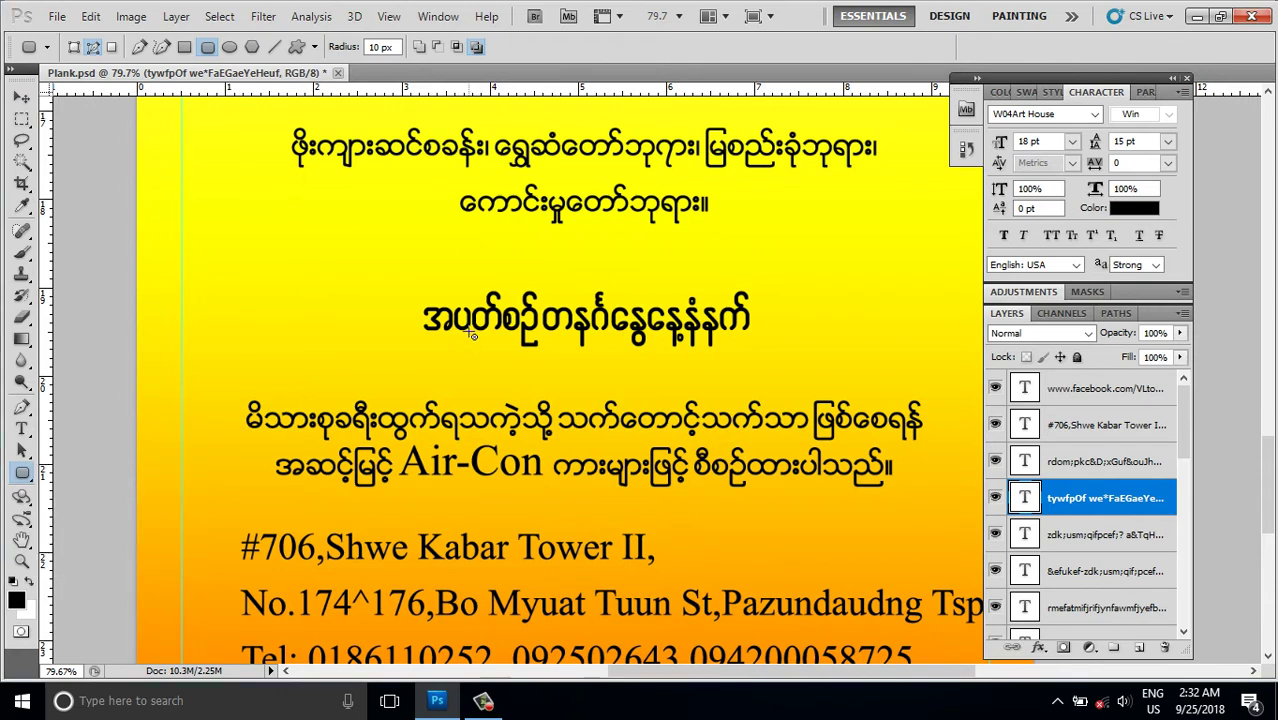
mouse_move(404, 271)
left_mouse_down()
mouse_move(551, 319)
mouse_move(773, 361)
left_mouse_up()
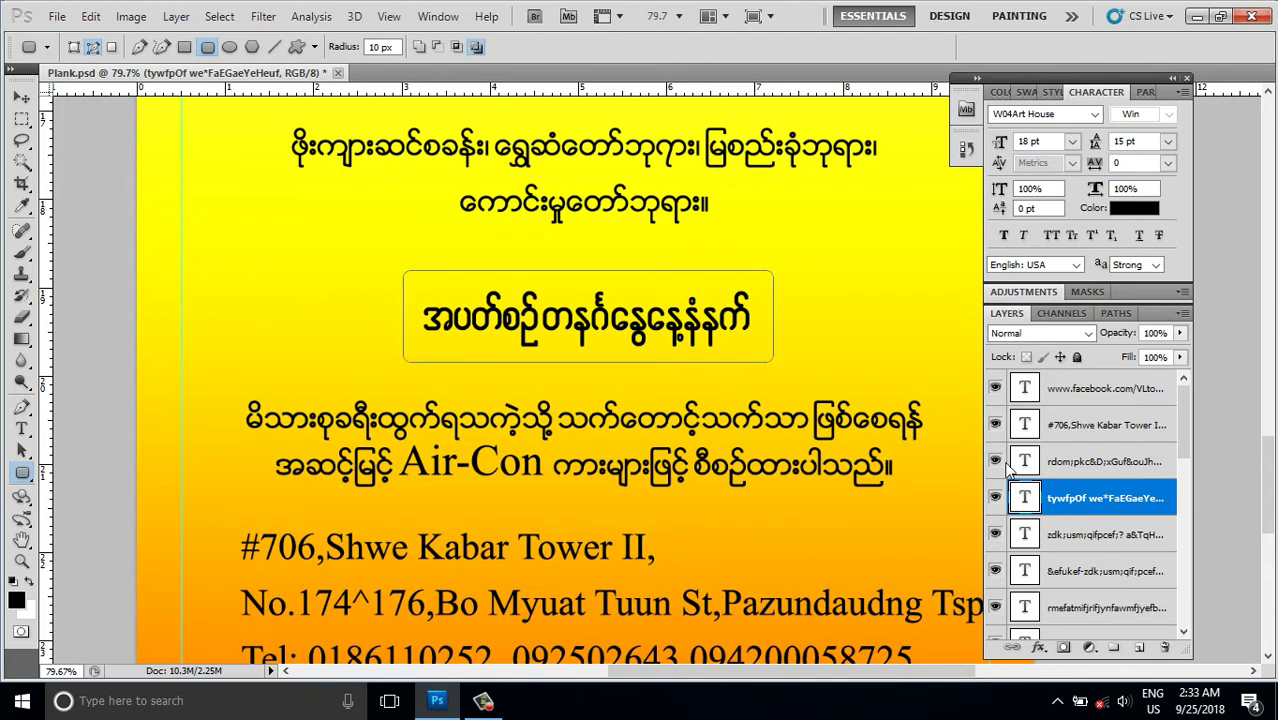
key("ctrl+Return")
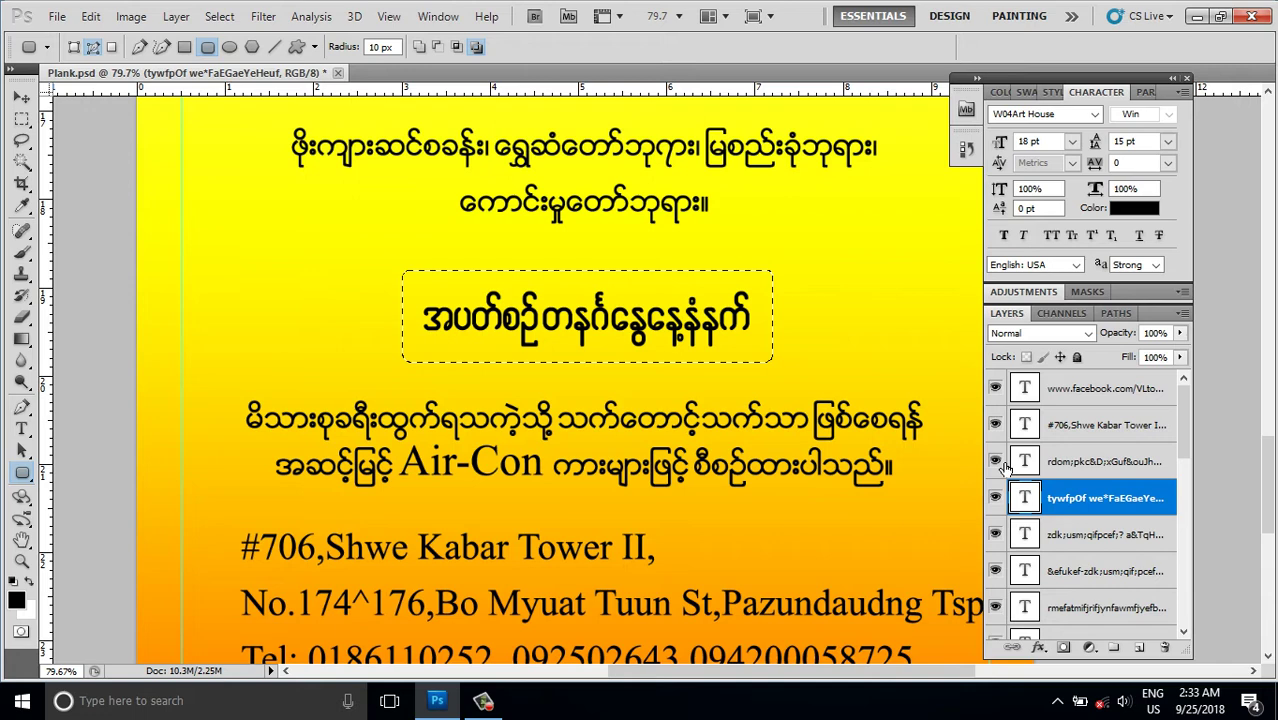
Step: Create a new layer named Layer 2 and switch to the Move tool
key("ctrl+shift+n")
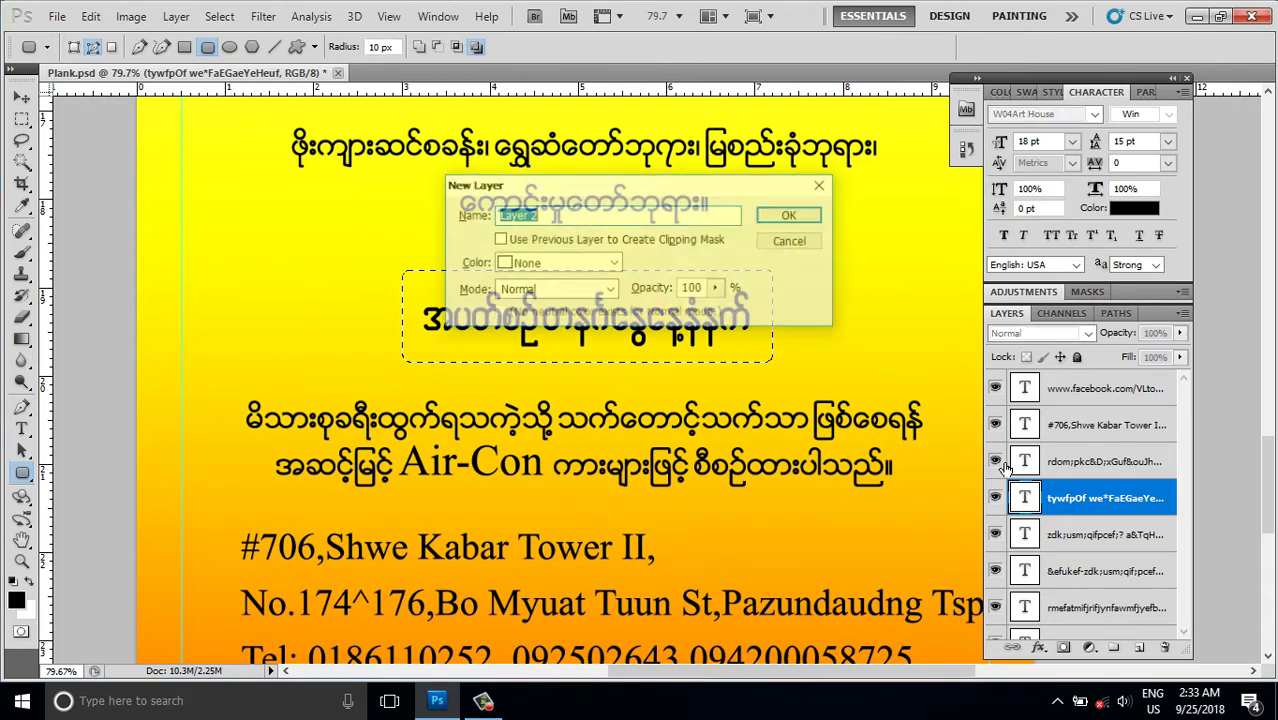
key("Return")
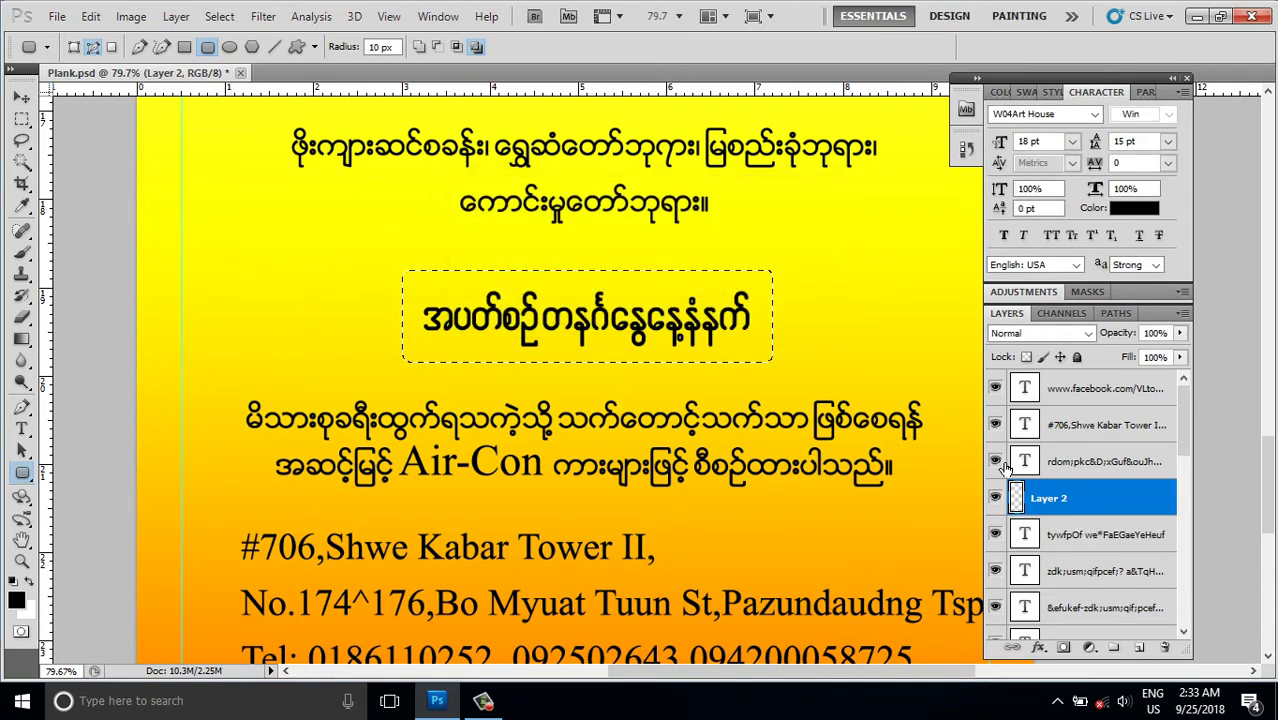
key("alt+e")
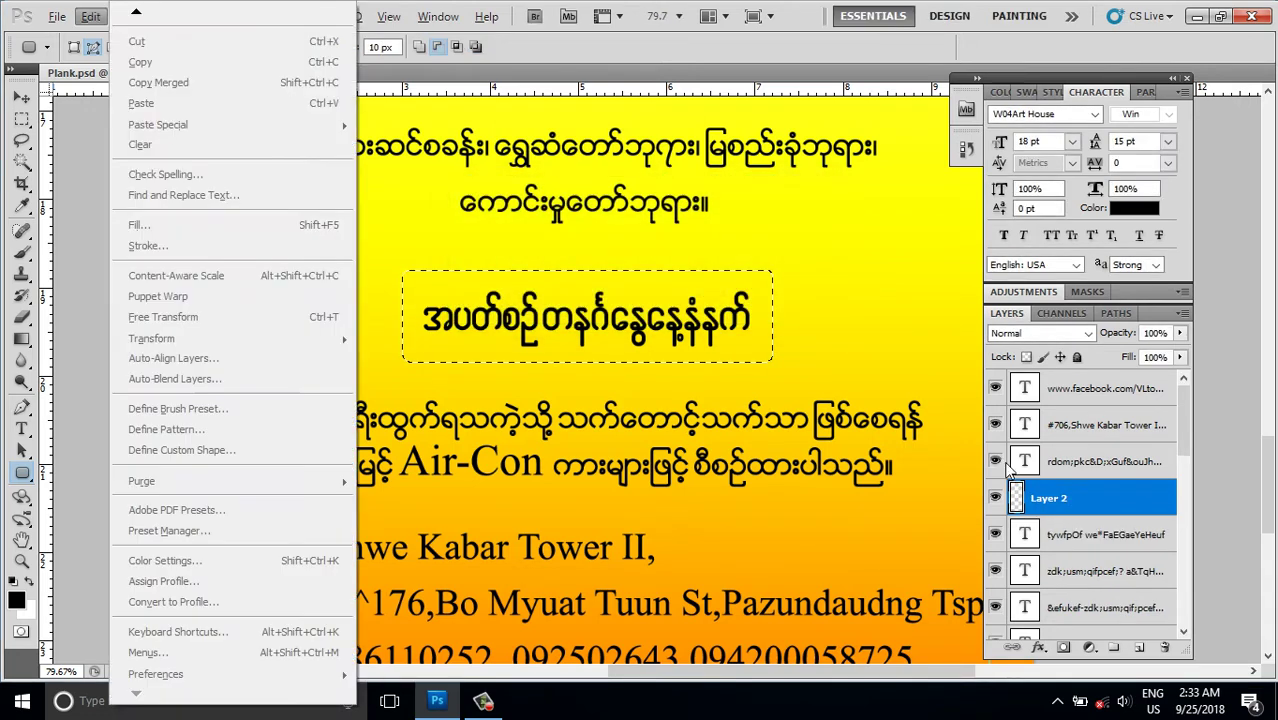
key("Escape")
key("alt+e")
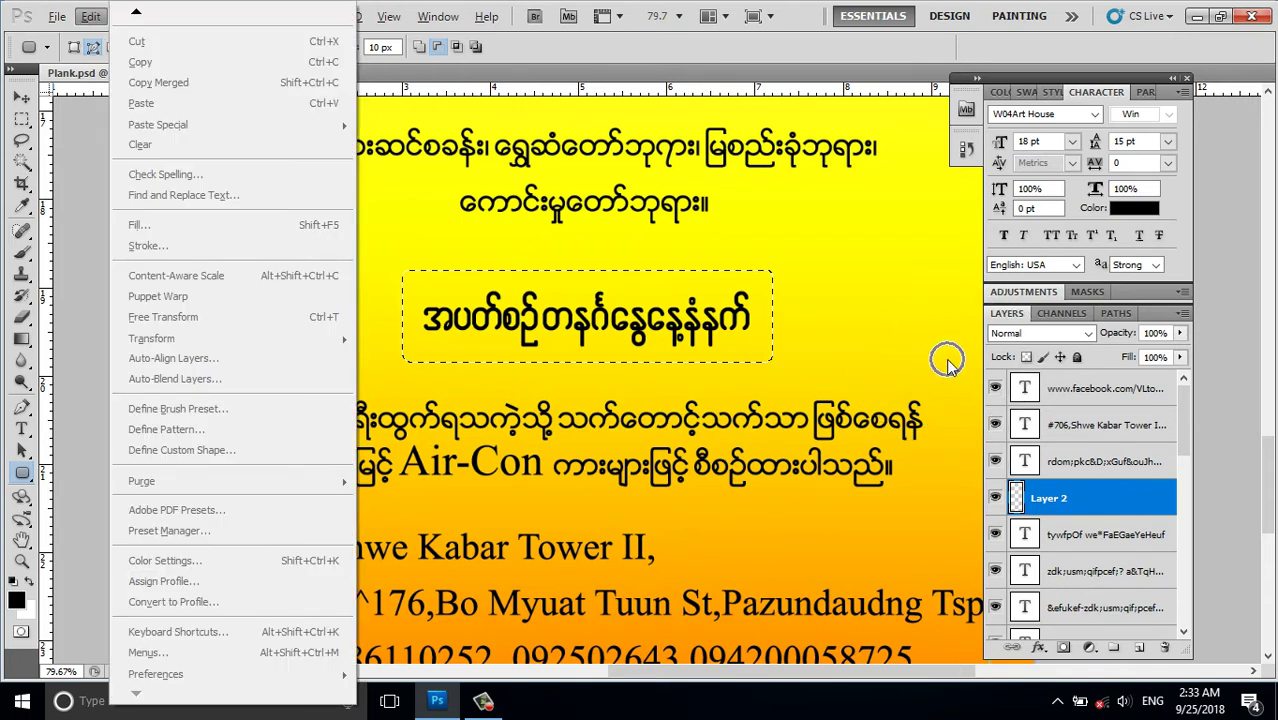
key("Escape")
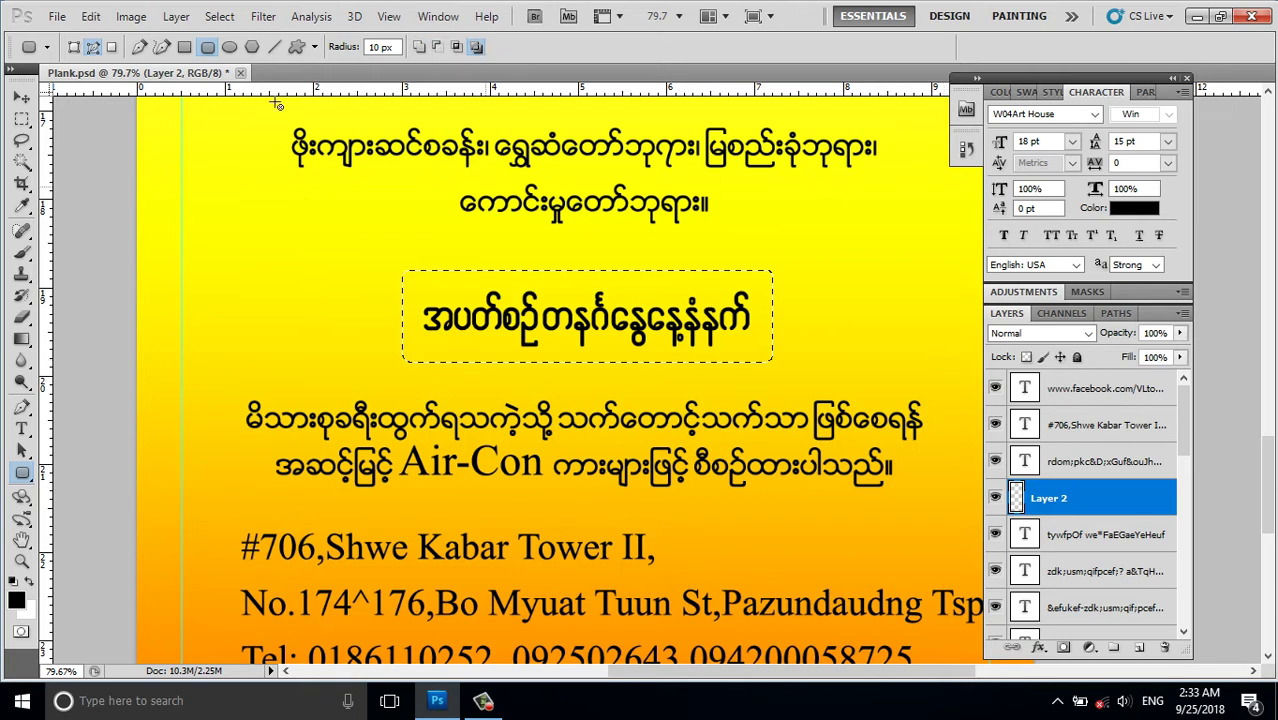
left_click(20, 98)
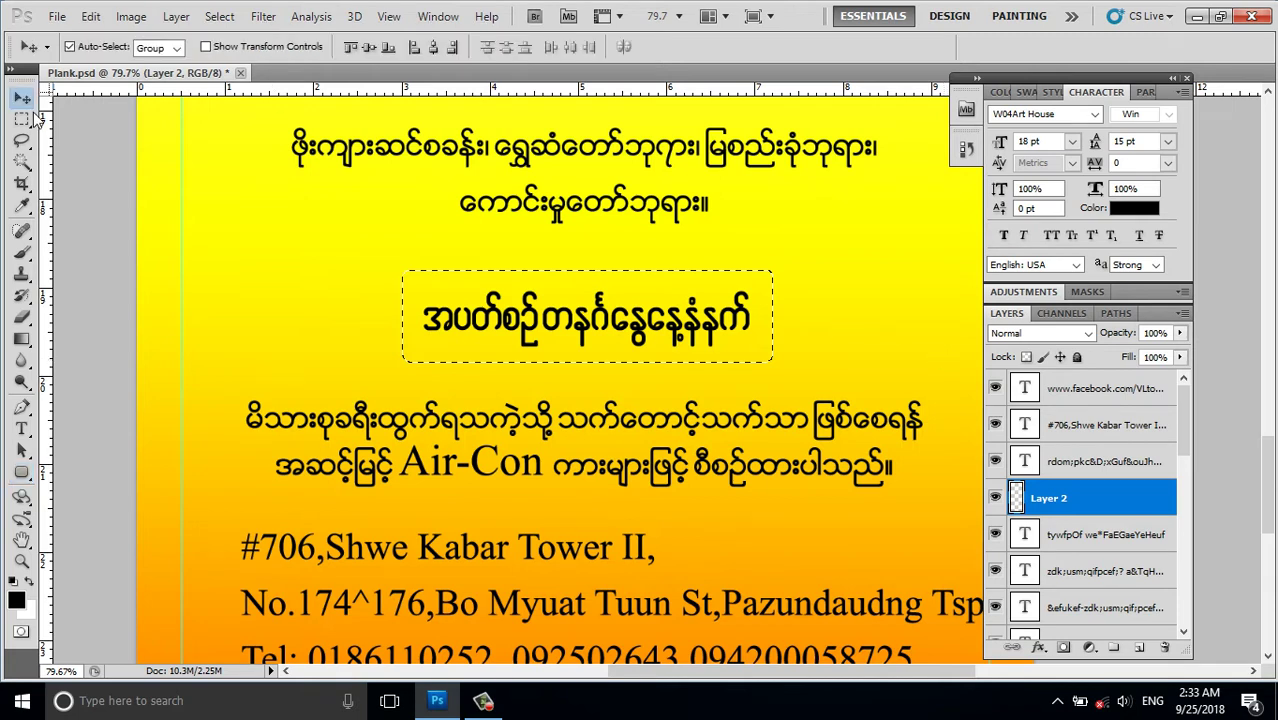
scroll(313, 268, "down", 2)
scroll(313, 268, "up", 1)
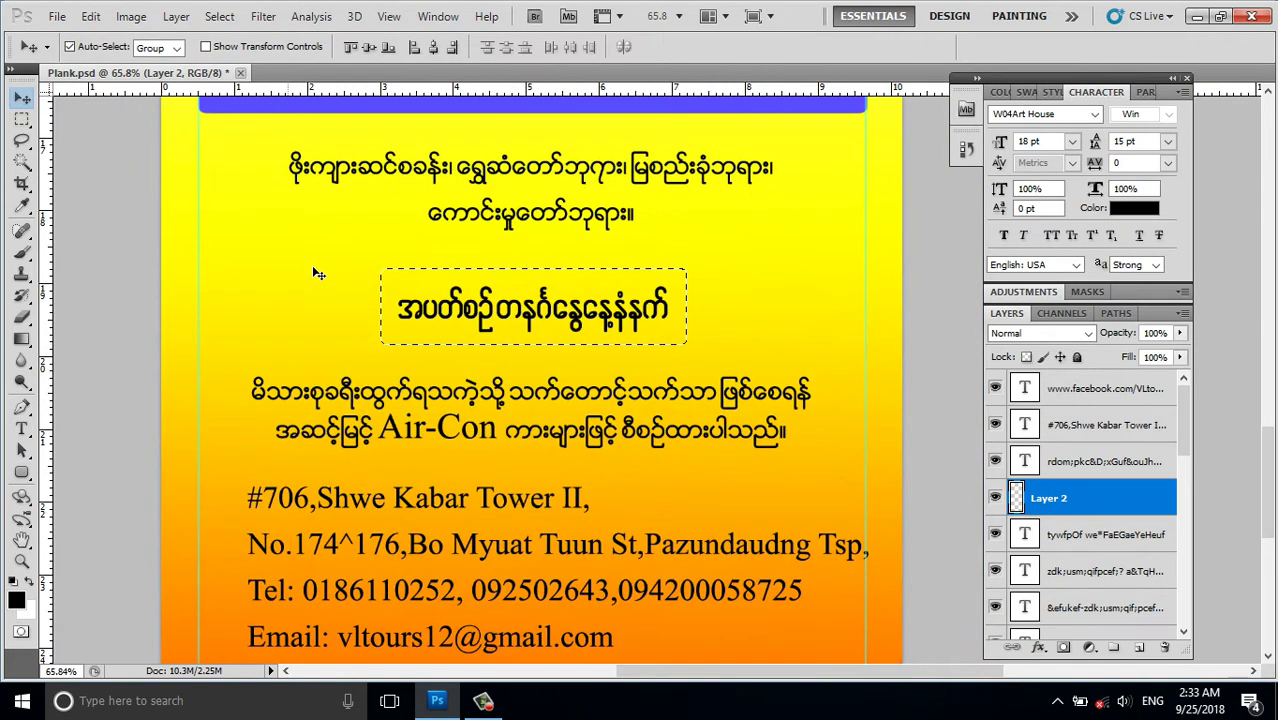
Step: Open the Edit > Stroke dialog for the selection around the heading box
key("alt+e")
key("s")
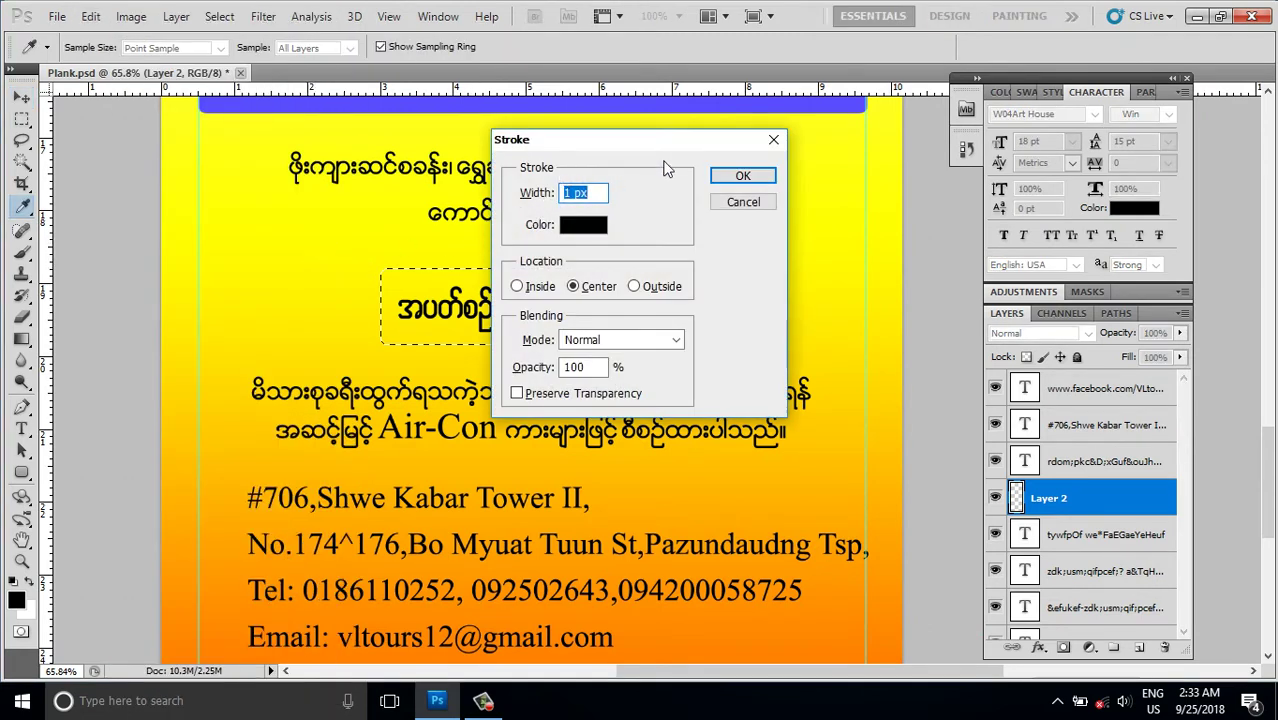
left_click(735, 202)
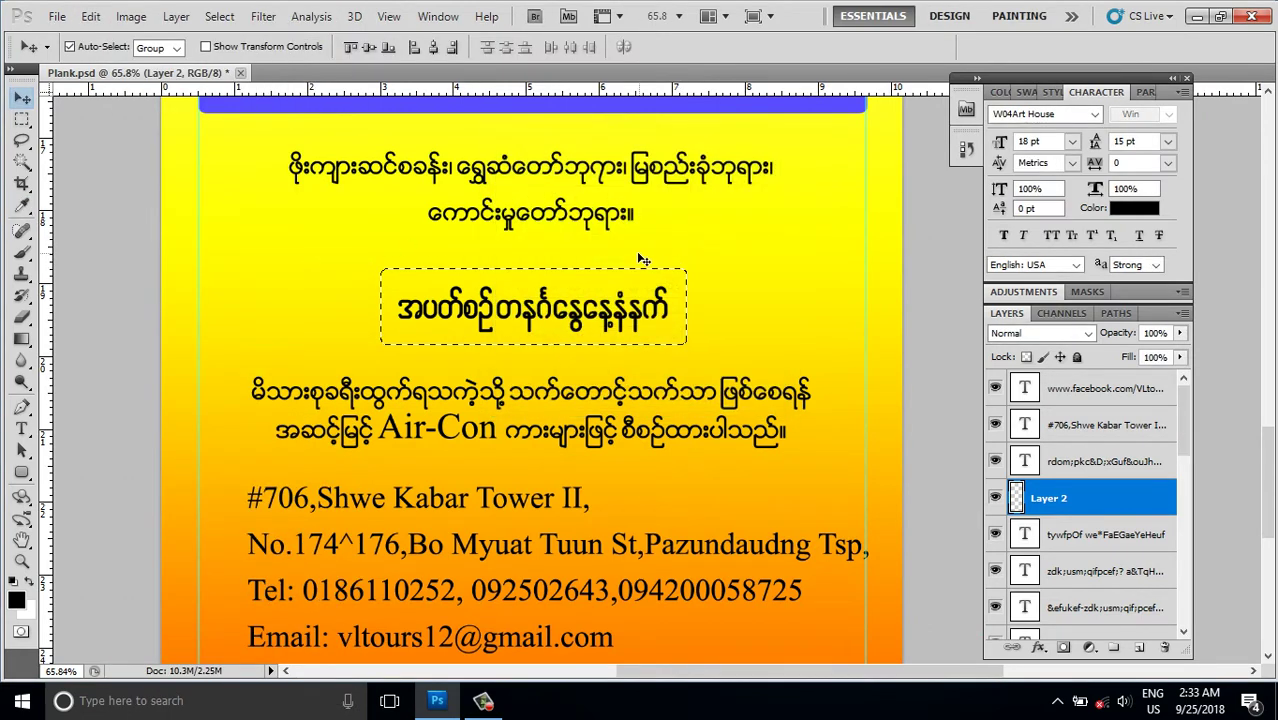
key("alt+e")
key("s")
left_click(742, 204)
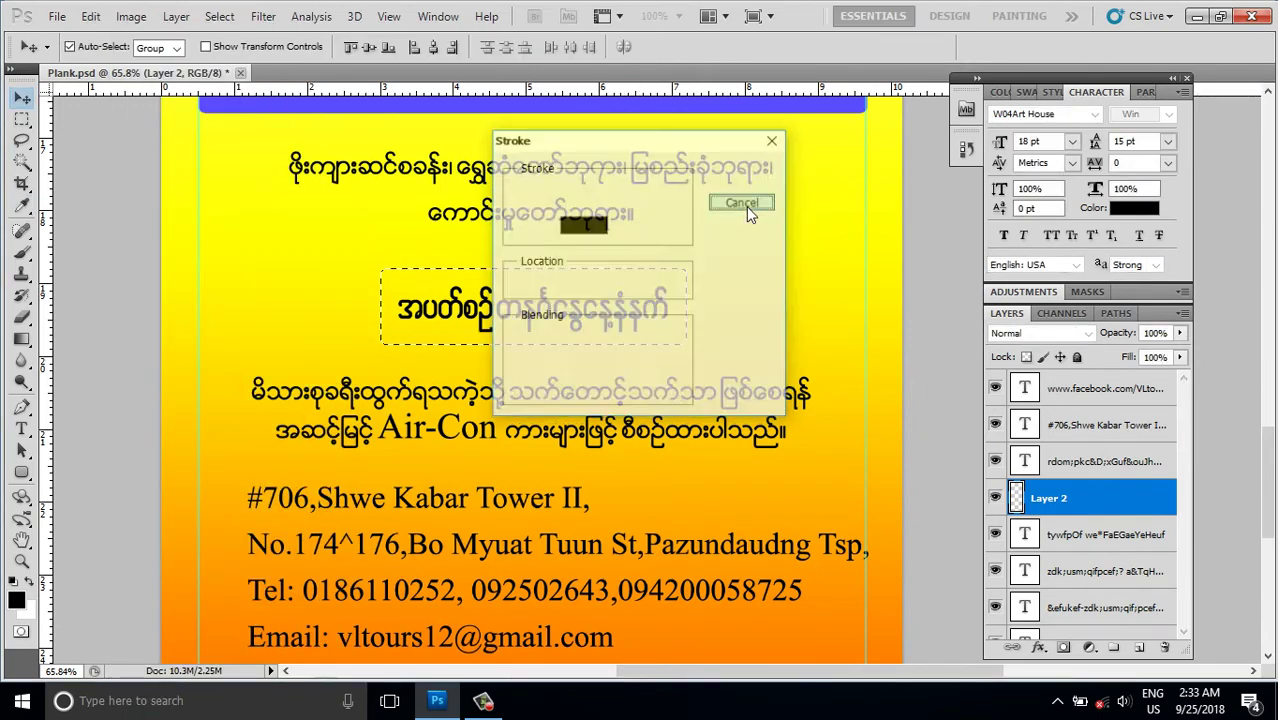
left_click(127, 16)
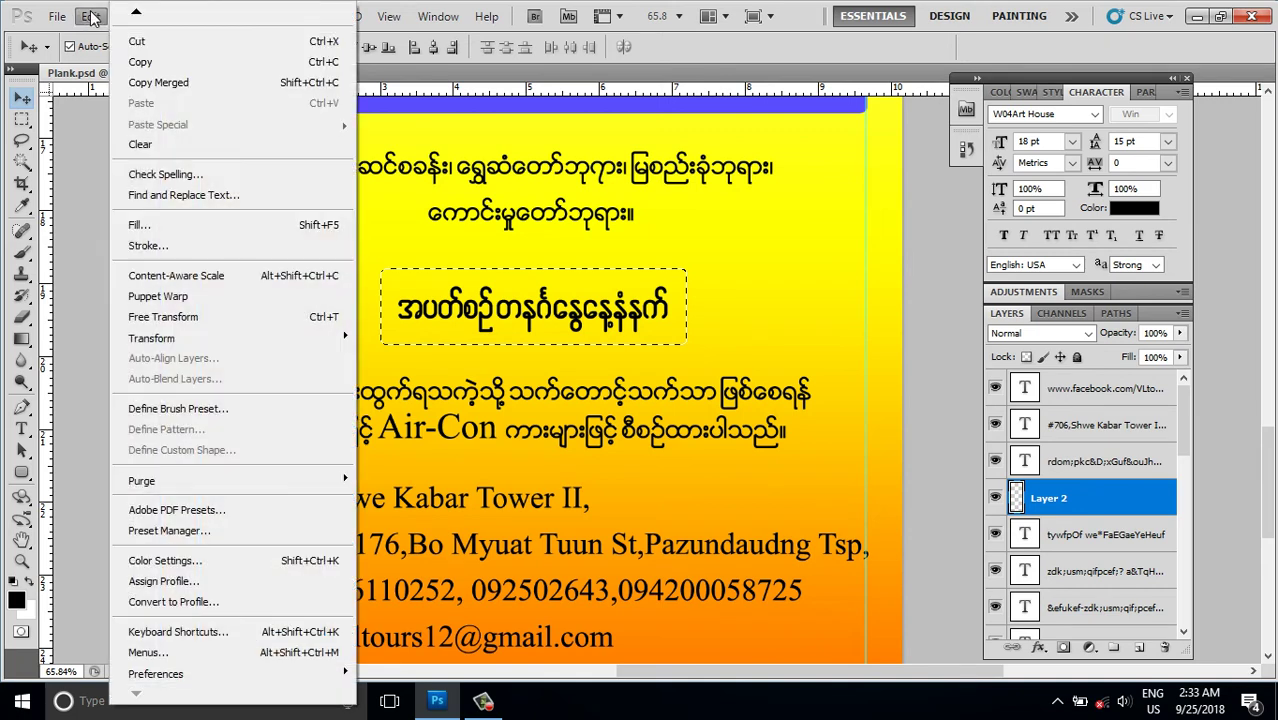
left_click(157, 247)
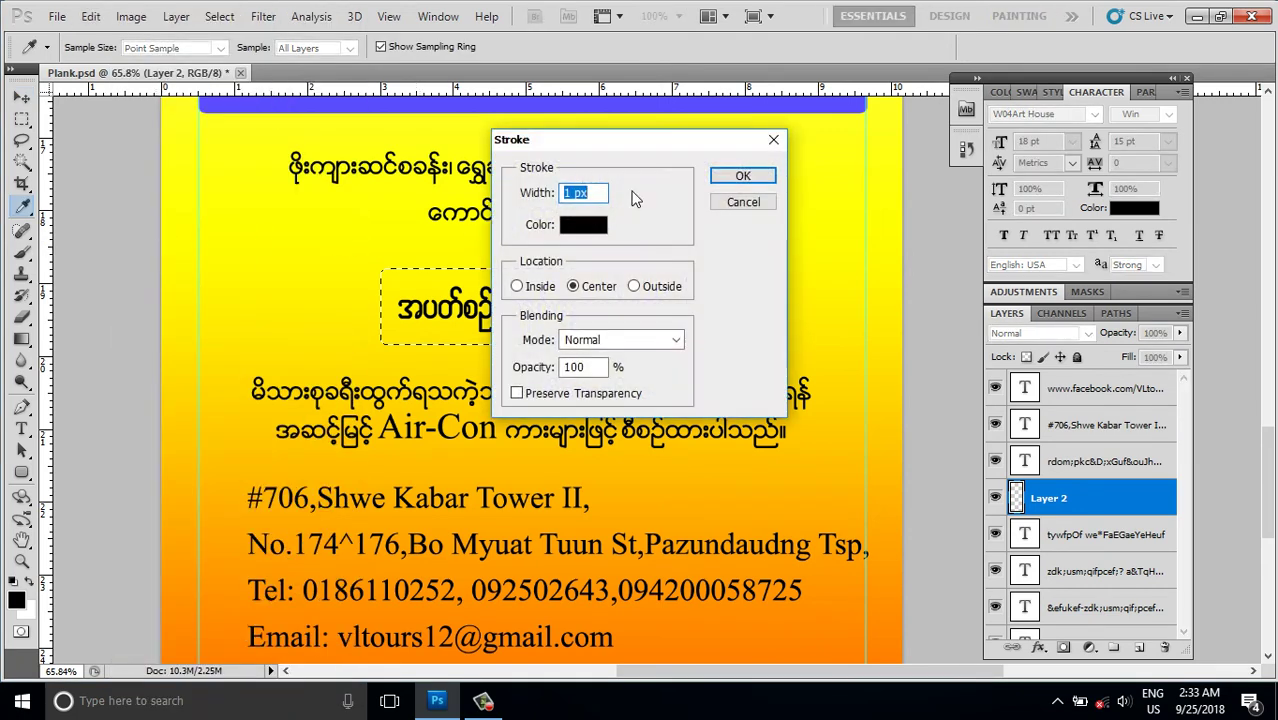
Step: Apply a 5 px pure red stroke to the selection
left_click_drag(615, 152, 682, 166)
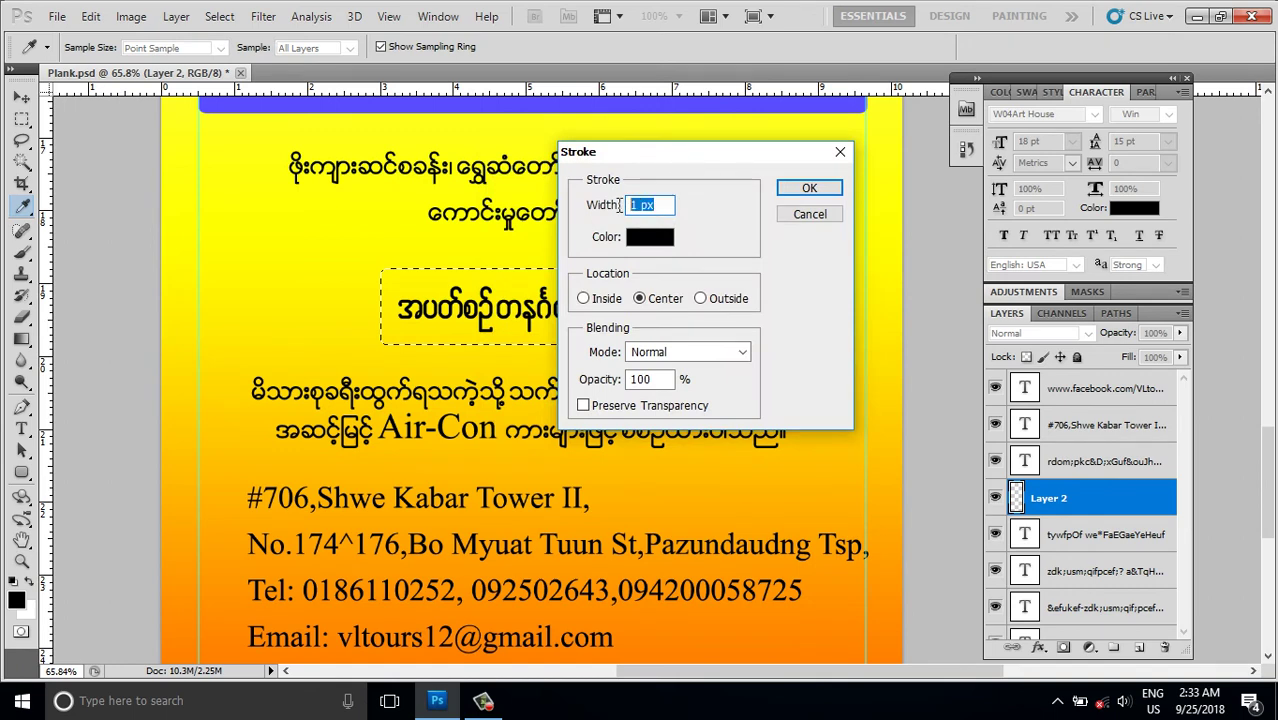
type("5")
left_click(651, 240)
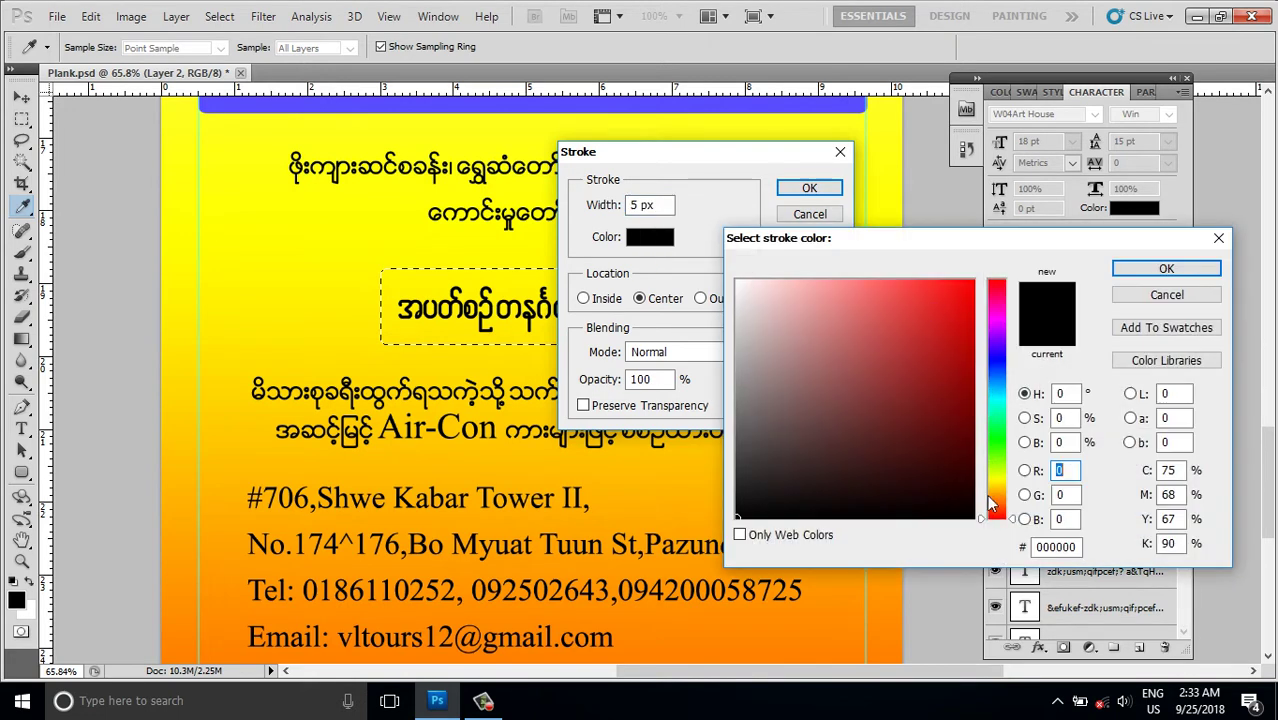
left_click_drag(991, 506, 997, 280)
left_click_drag(930, 304, 1006, 251)
left_click(1166, 268)
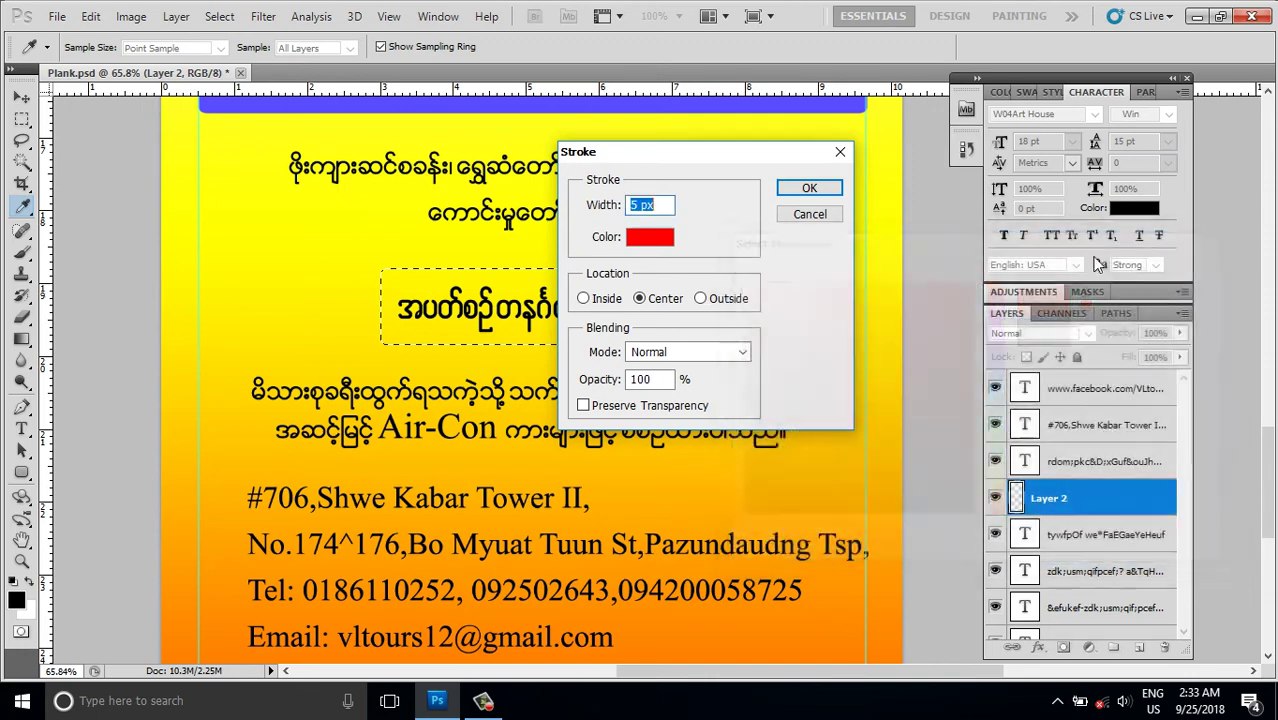
left_click(812, 189)
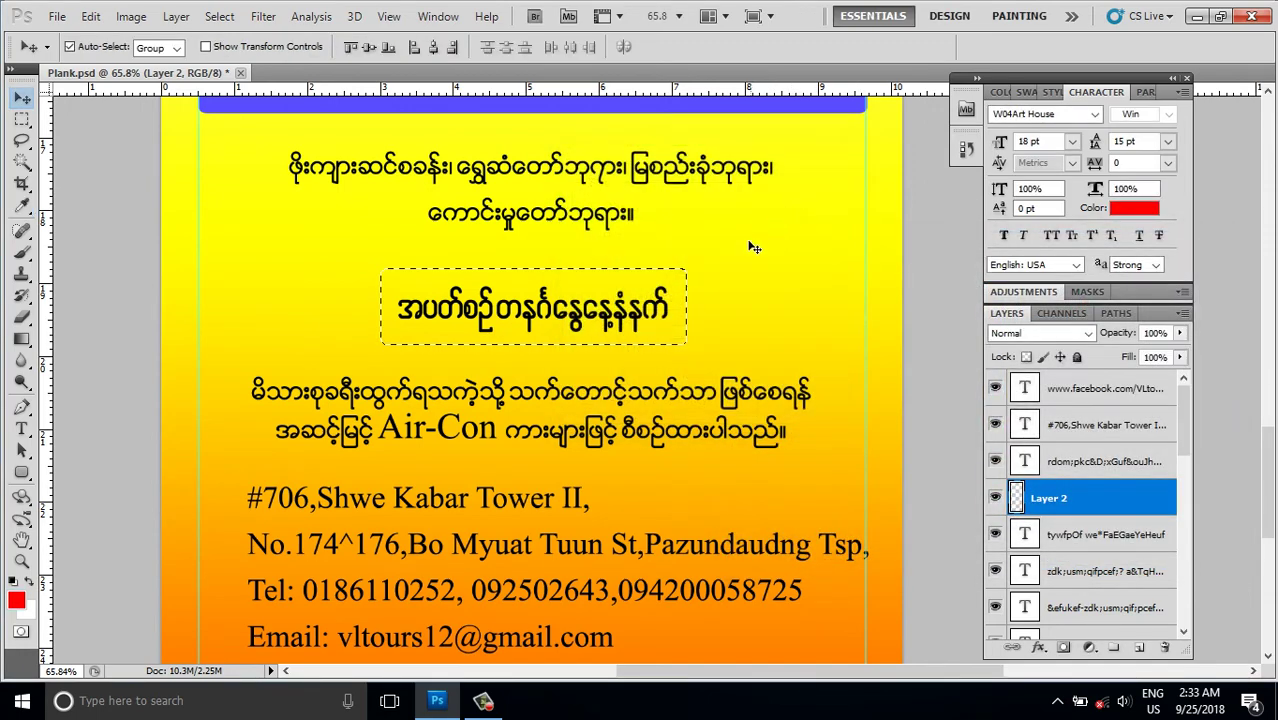
Step: Deselect, nudge the red-bordered box down, and drag the address block slightly left
scroll(662, 292, "down", 2)
scroll(662, 295, "up", 3)
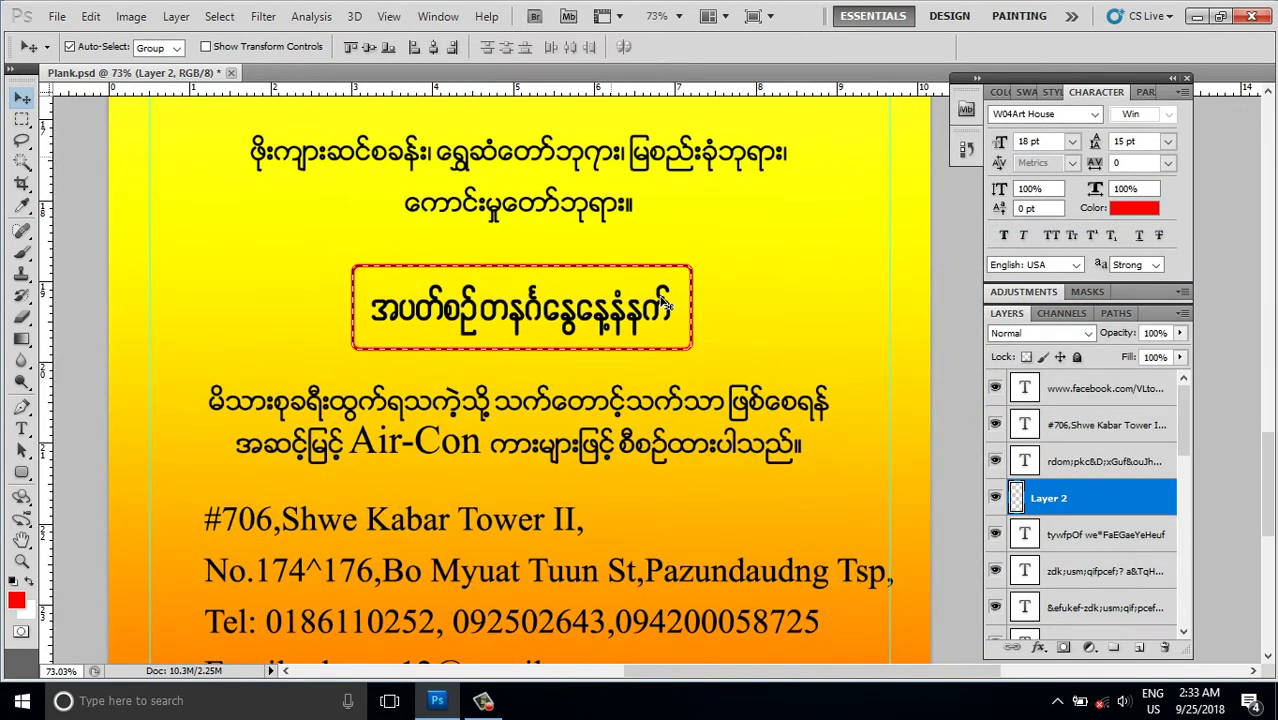
key("ctrl+d")
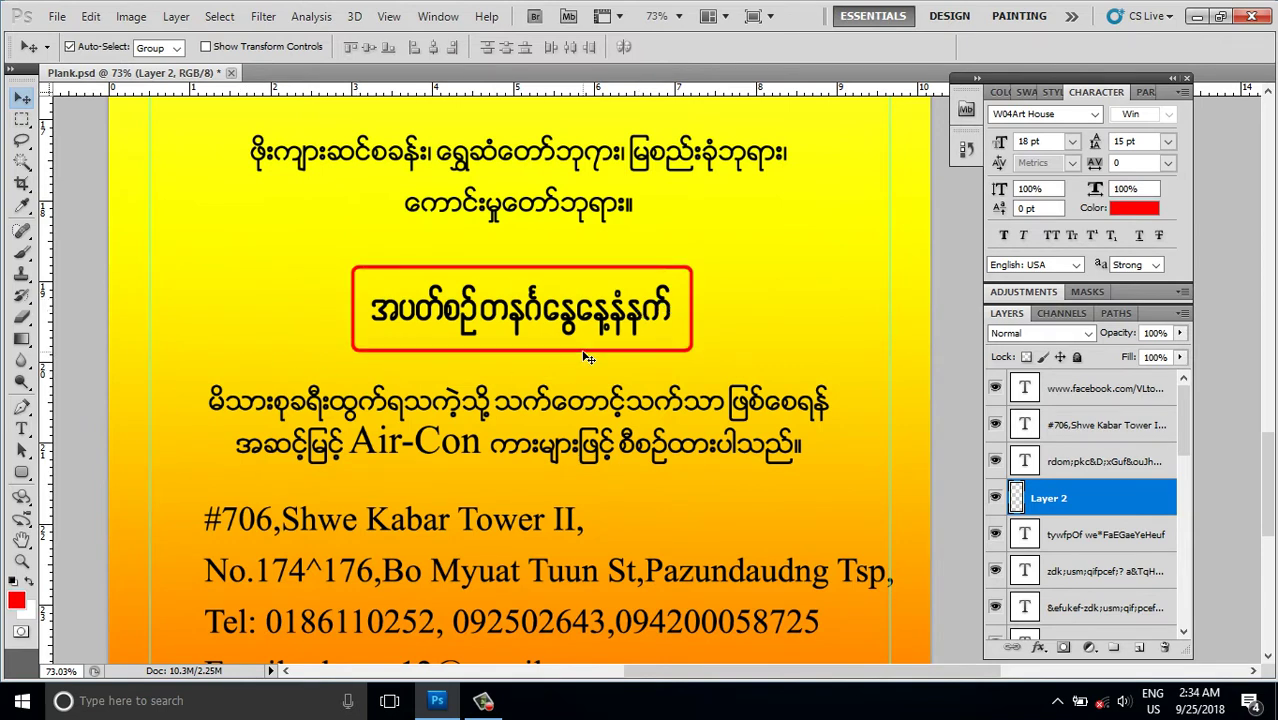
key("Down")
key("Down")
key("Down")
key("Down")
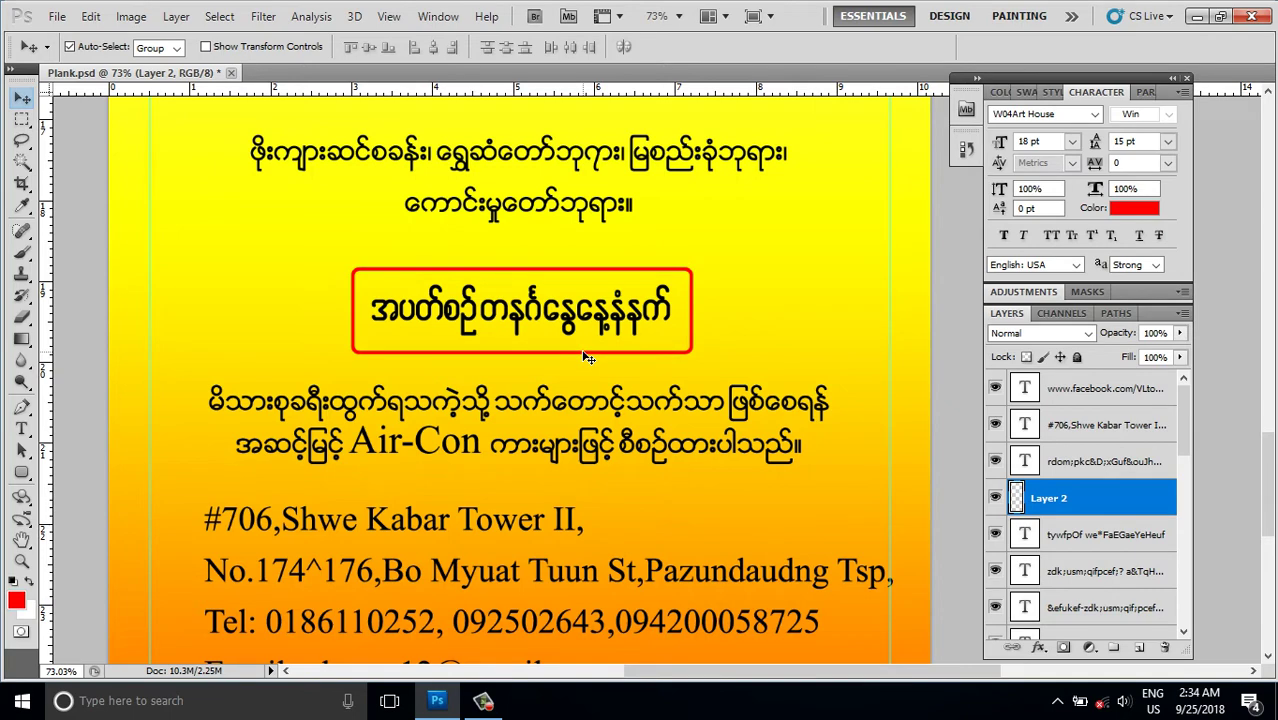
scroll(500, 590, "down", 2)
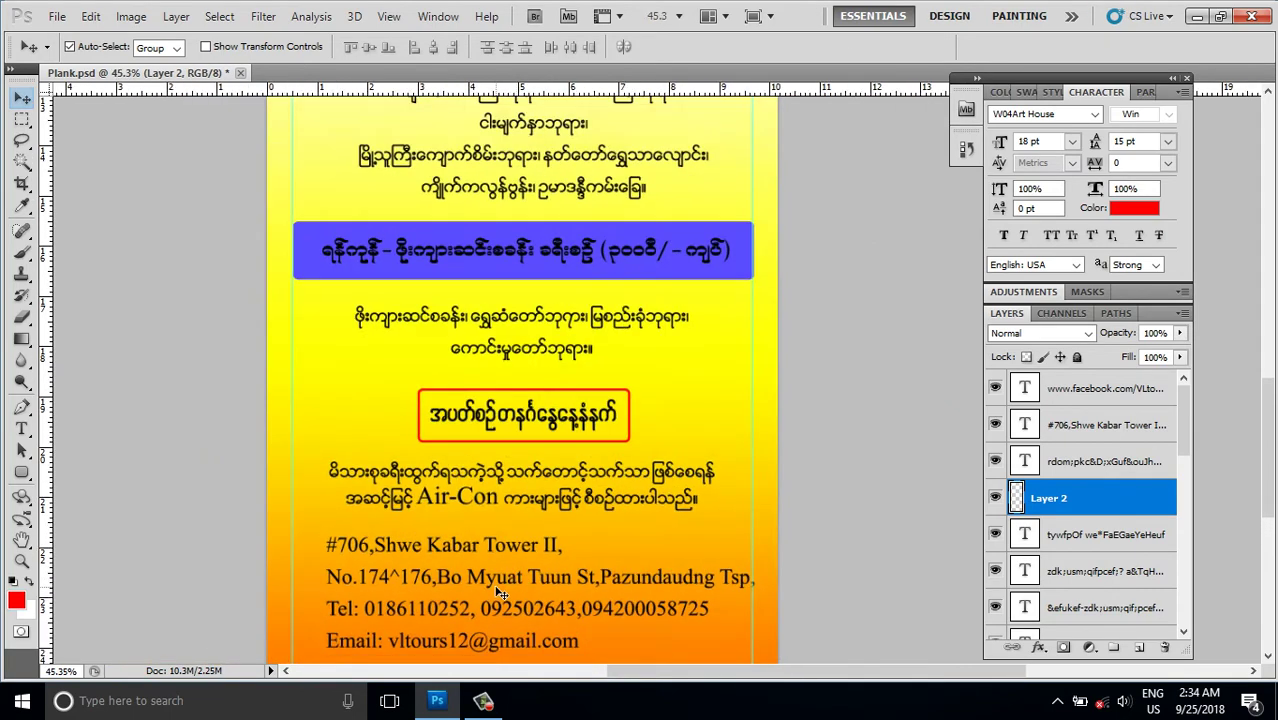
scroll(410, 590, "up", 2)
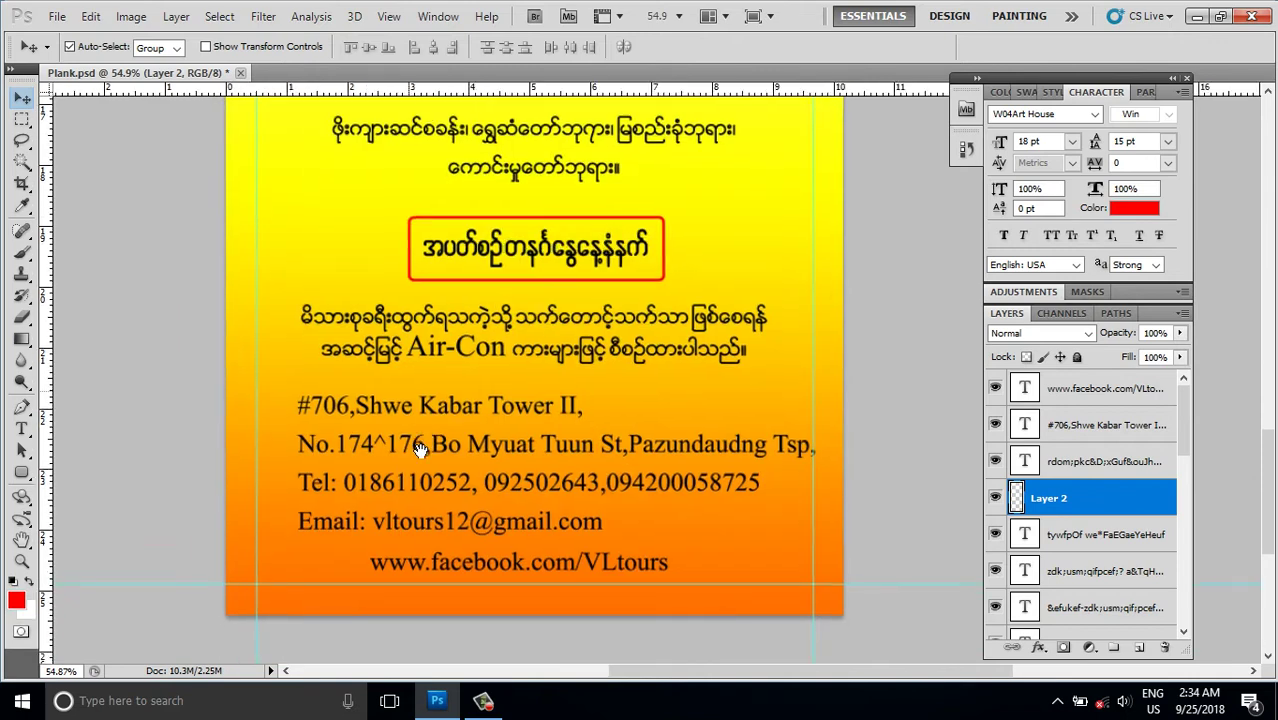
left_click_drag(425, 453, 379, 456)
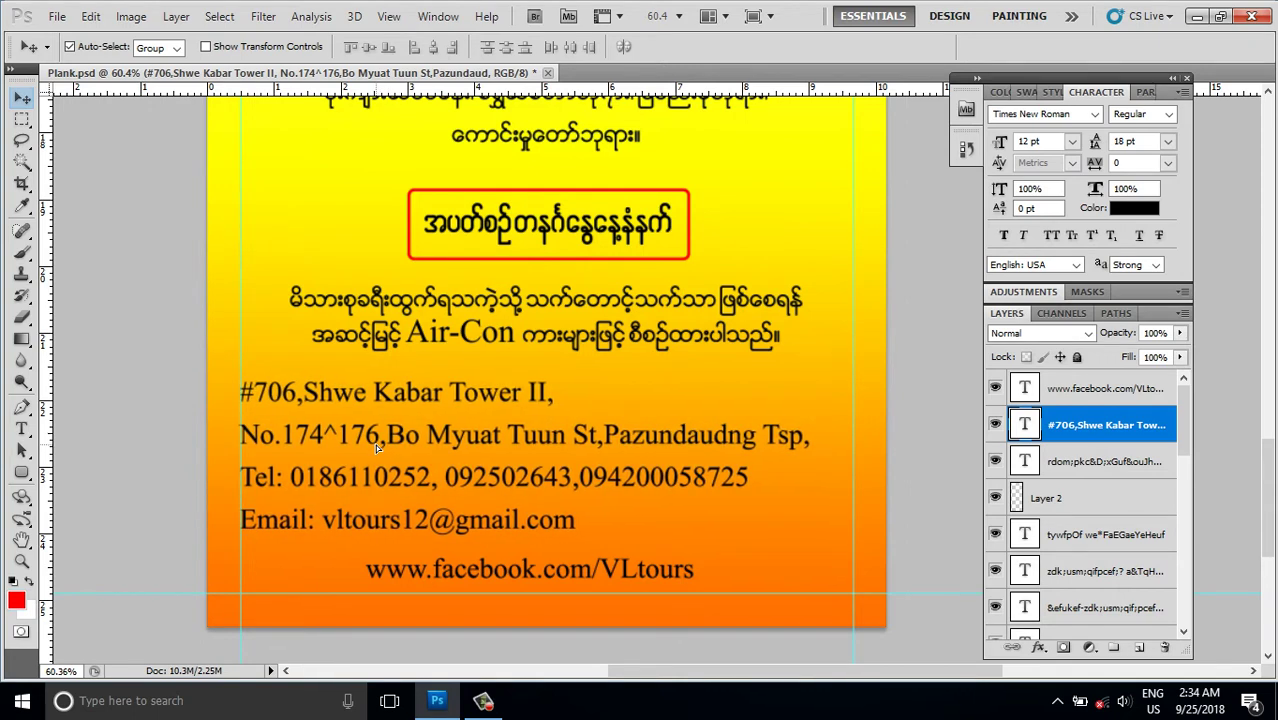
Step: Place the text cursor after Tel in the address block, then commit the edit
left_click(21, 428)
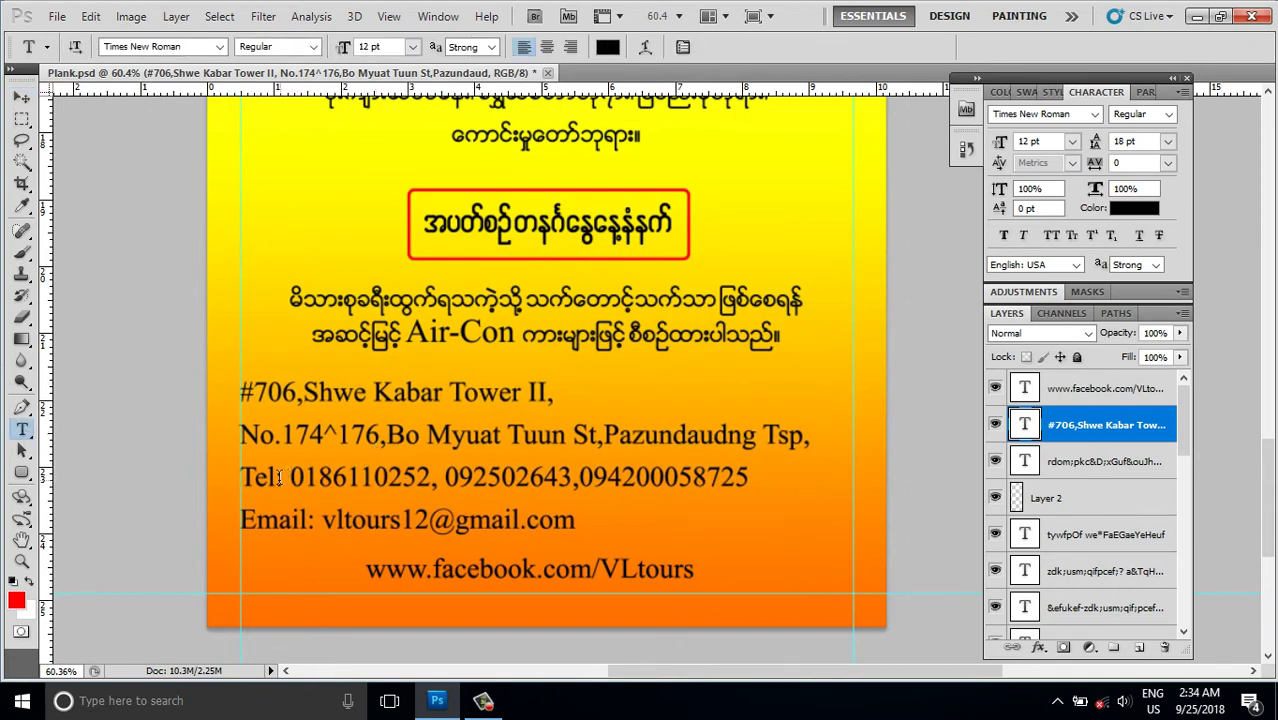
left_click(276, 477)
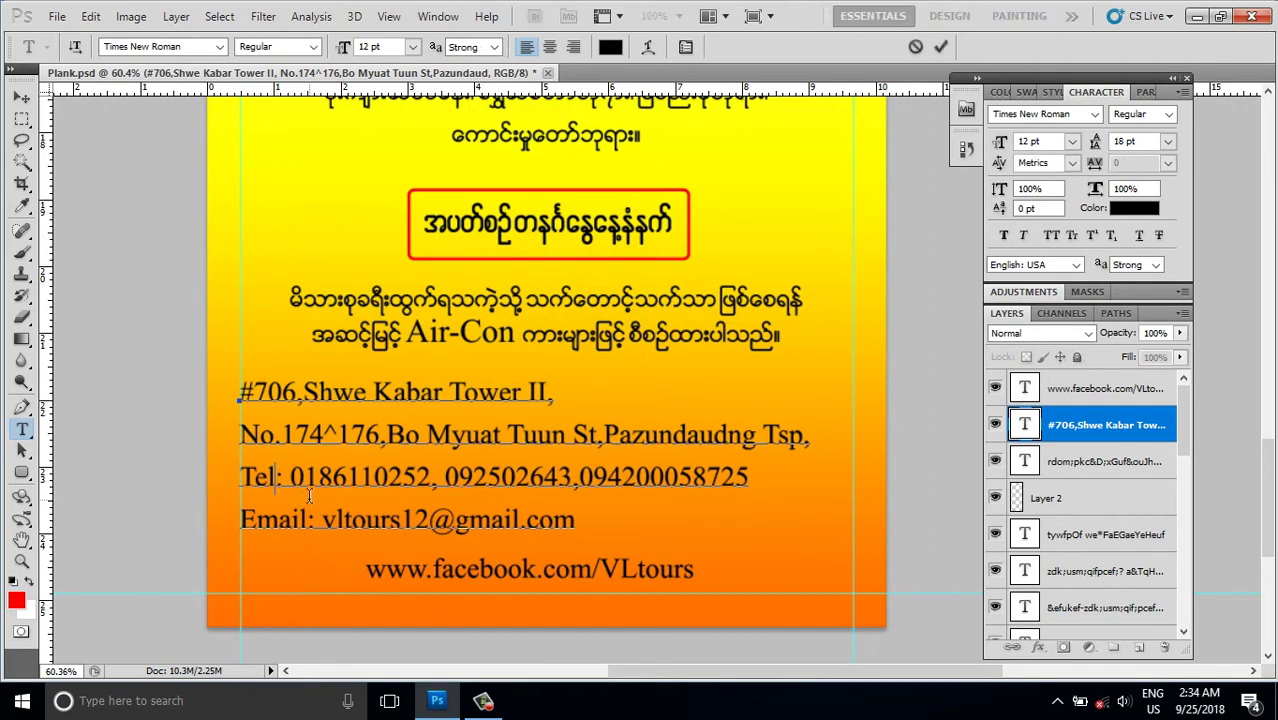
scroll(310, 492, "down", 5)
scroll(321, 487, "up", 4)
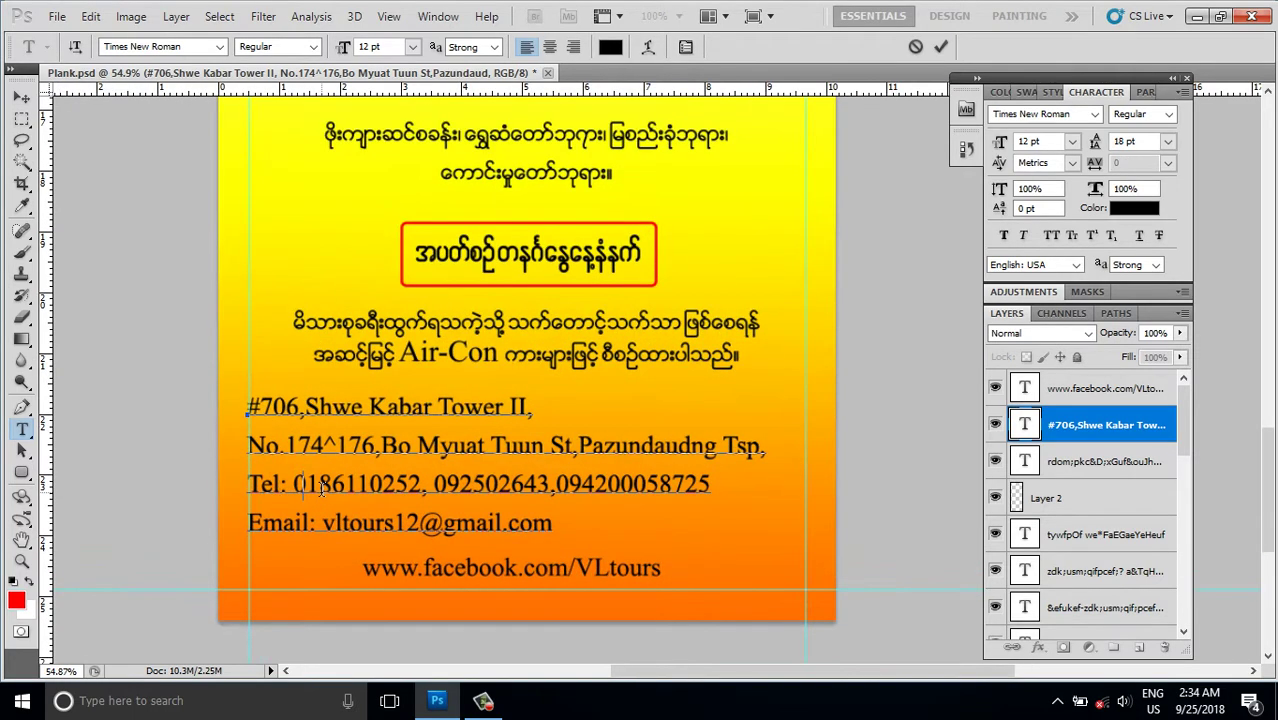
scroll(322, 487, "up", 1)
scroll(322, 487, "down", 2)
scroll(324, 489, "down", 1)
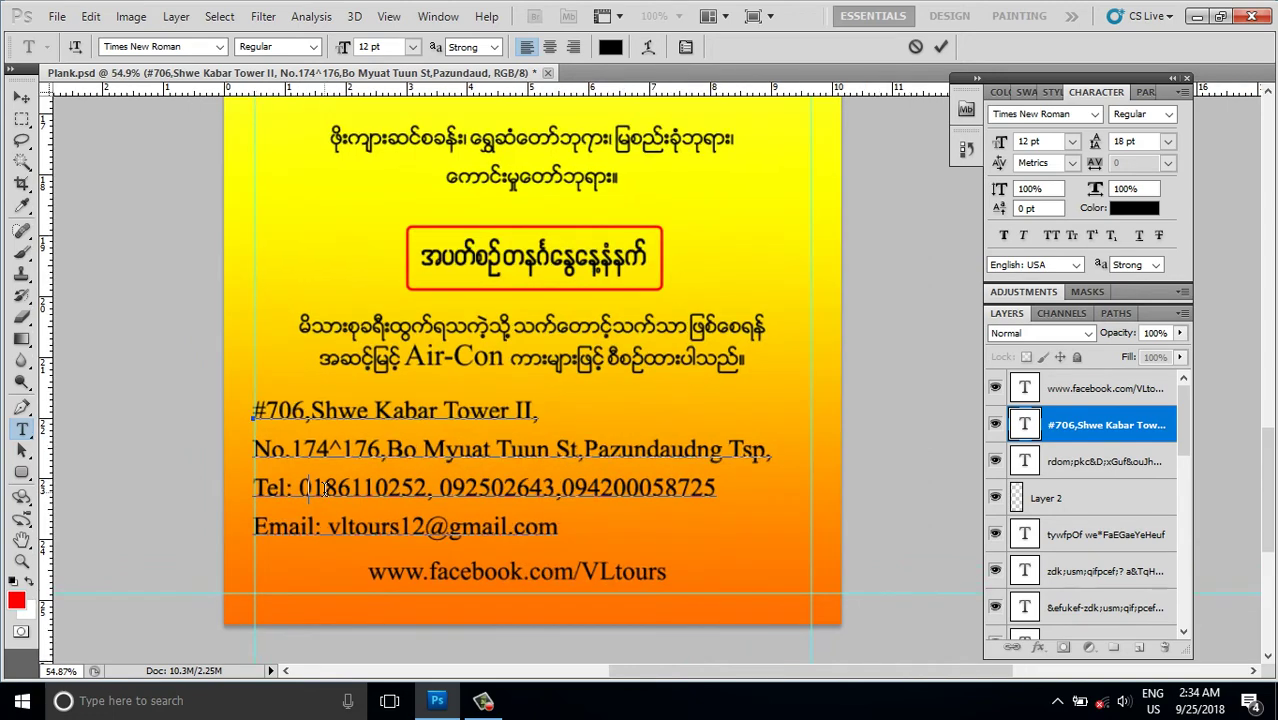
left_click(21, 97)
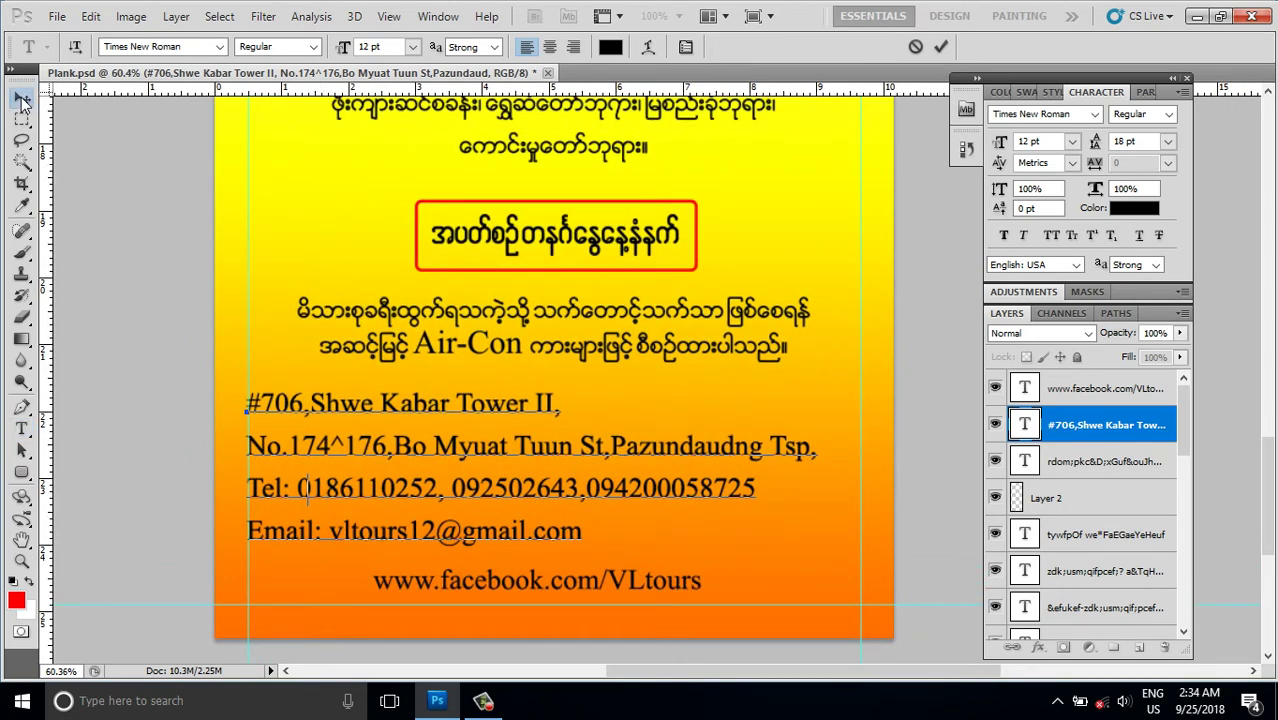
scroll(425, 550, "down", 1)
scroll(425, 550, "down", 2)
scroll(425, 550, "up", 2)
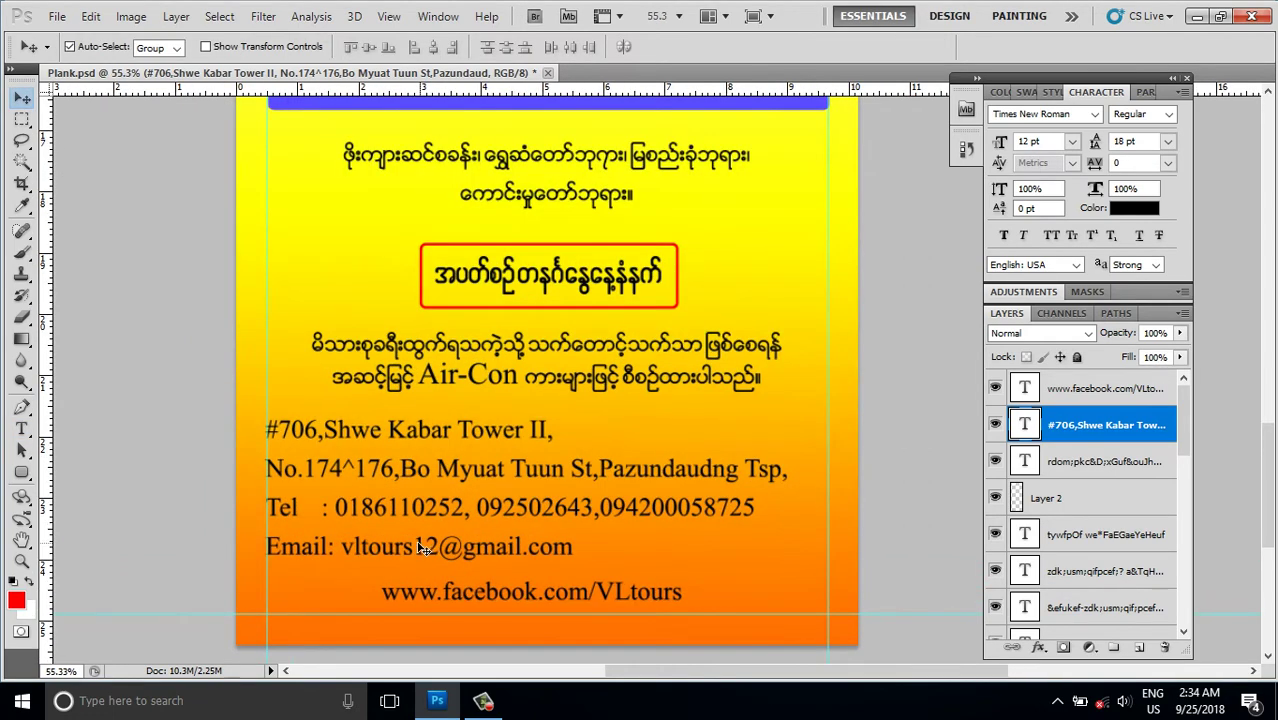
Step: Adjust the spacing on the Tel line and commit the change
left_click(22, 430)
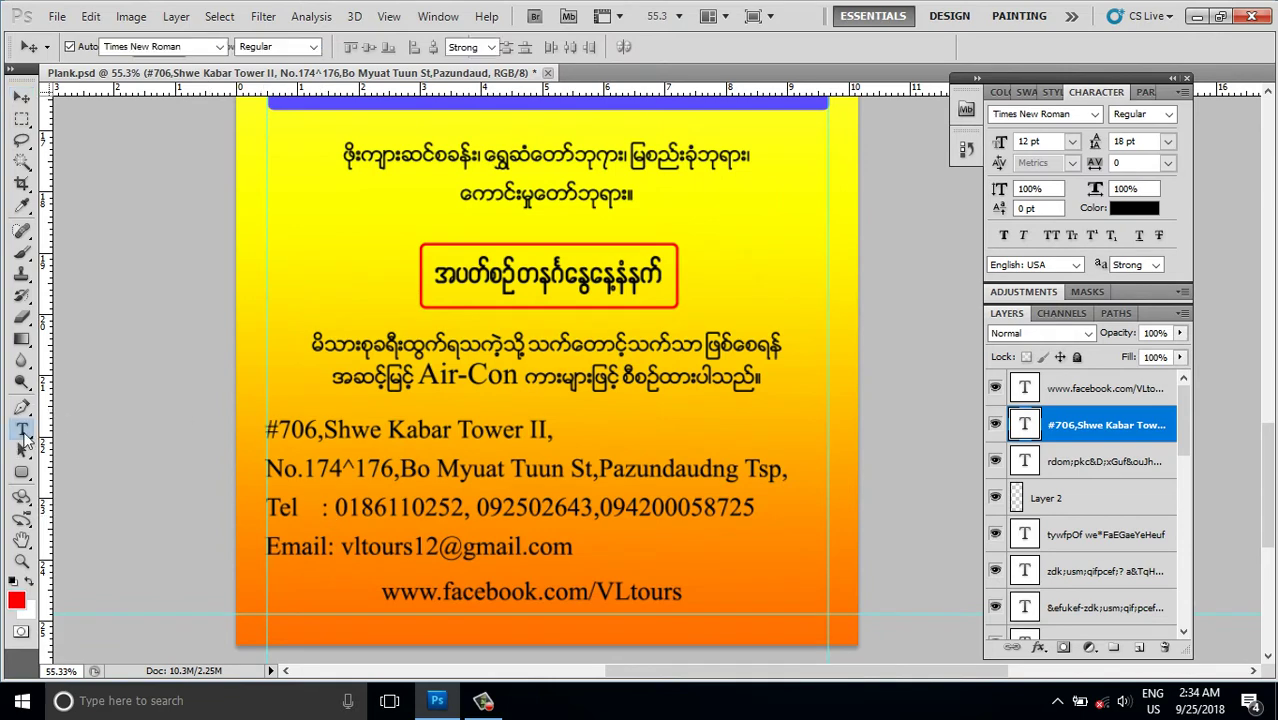
left_click(322, 508)
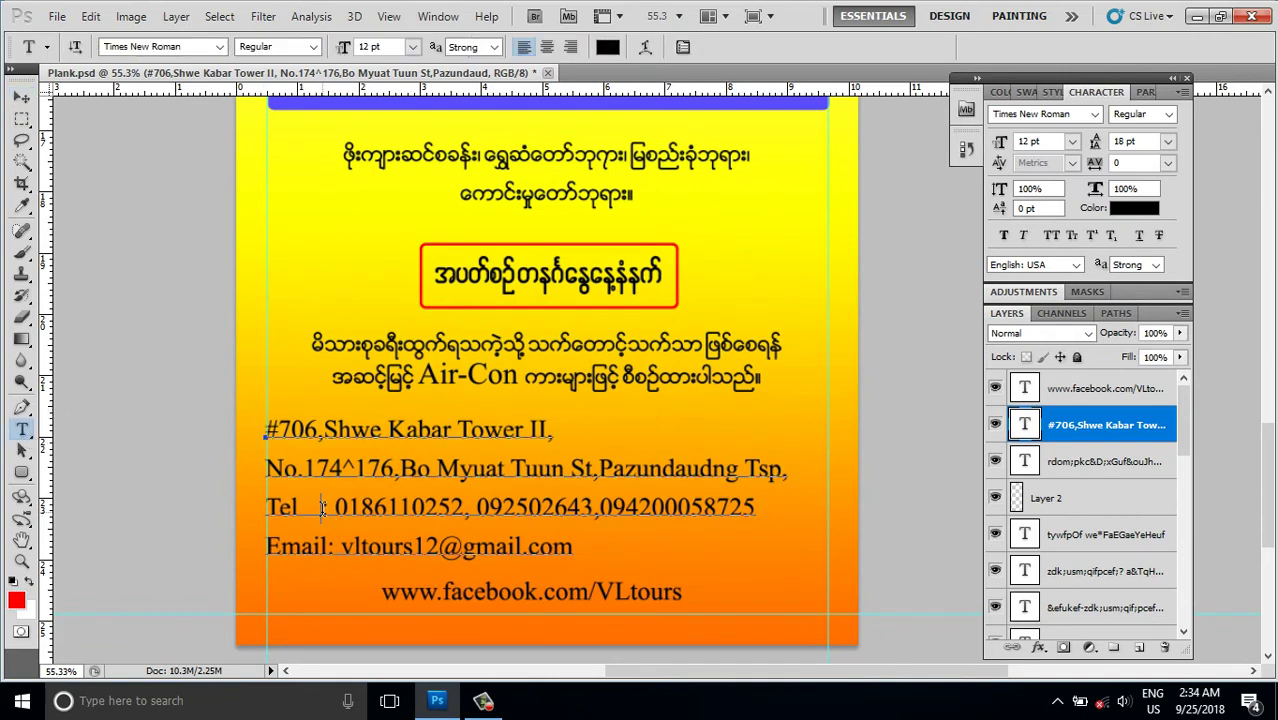
scroll(402, 492, "down", 4)
scroll(398, 490, "up", 3)
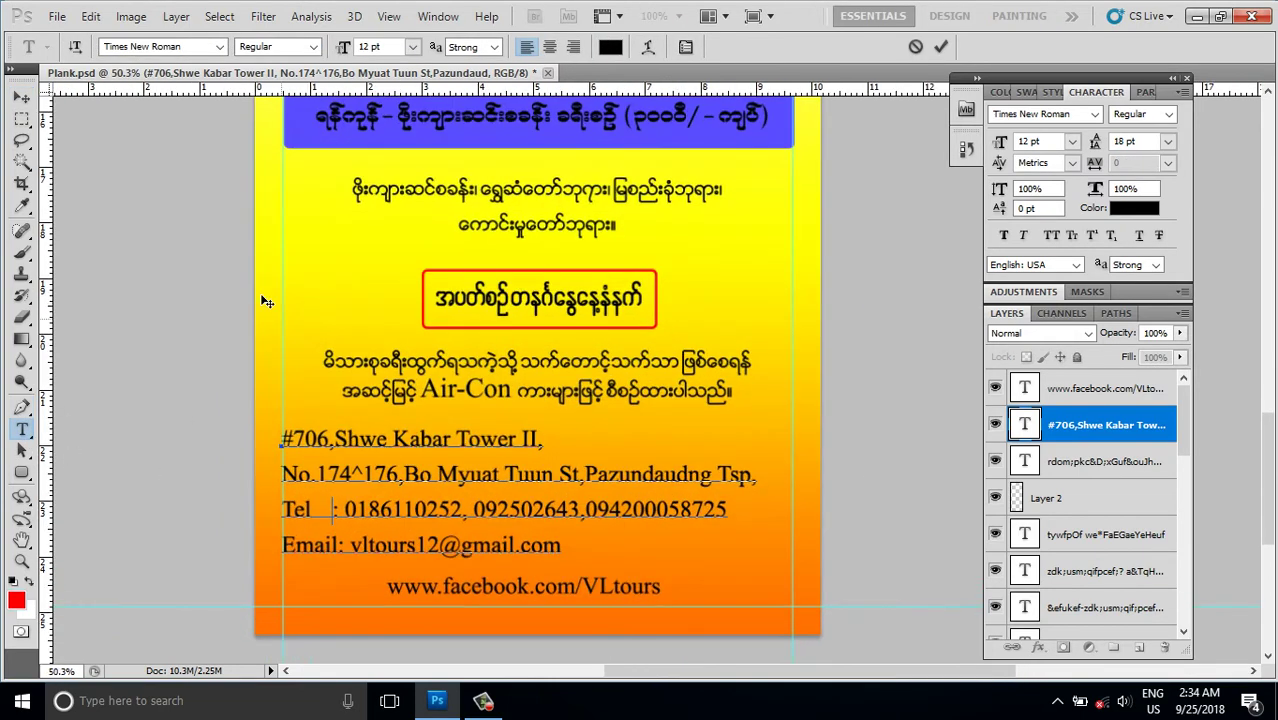
left_click(21, 97)
scroll(401, 522, "down", 1)
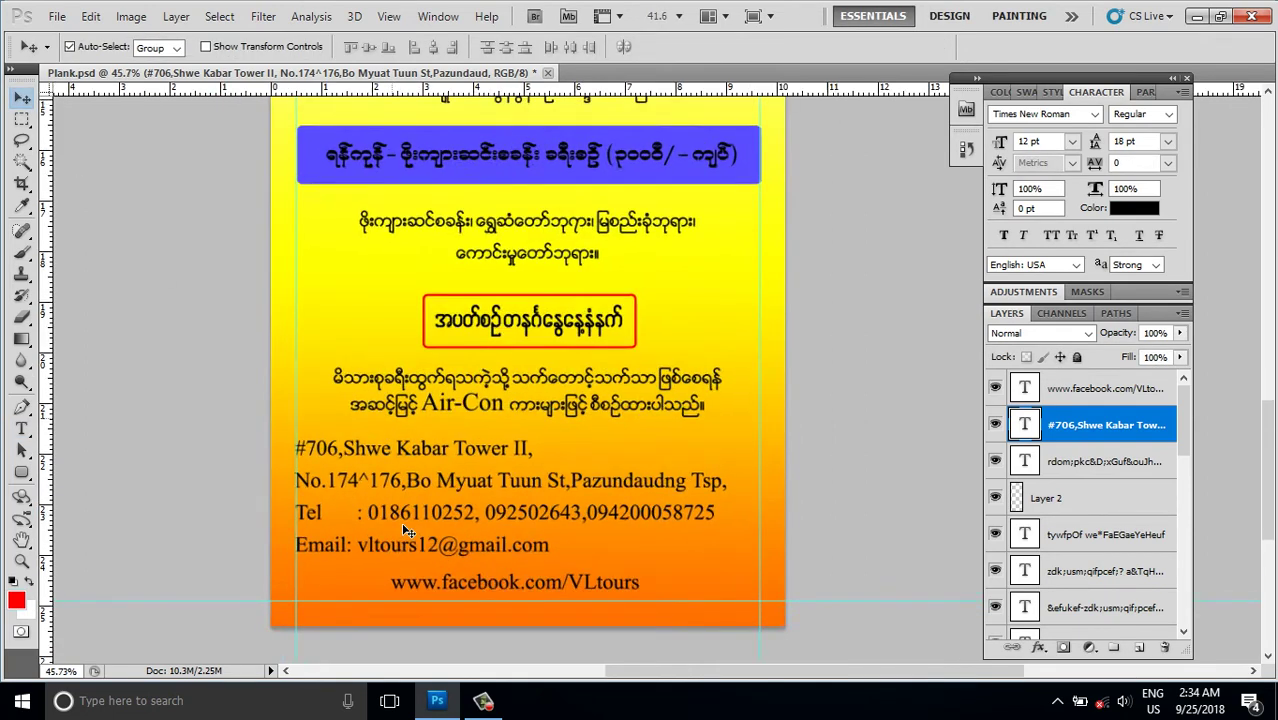
scroll(401, 522, "up", 1)
Step: Adjust spacing after Email so its colon lines up with the Tel colon
left_click(22, 429)
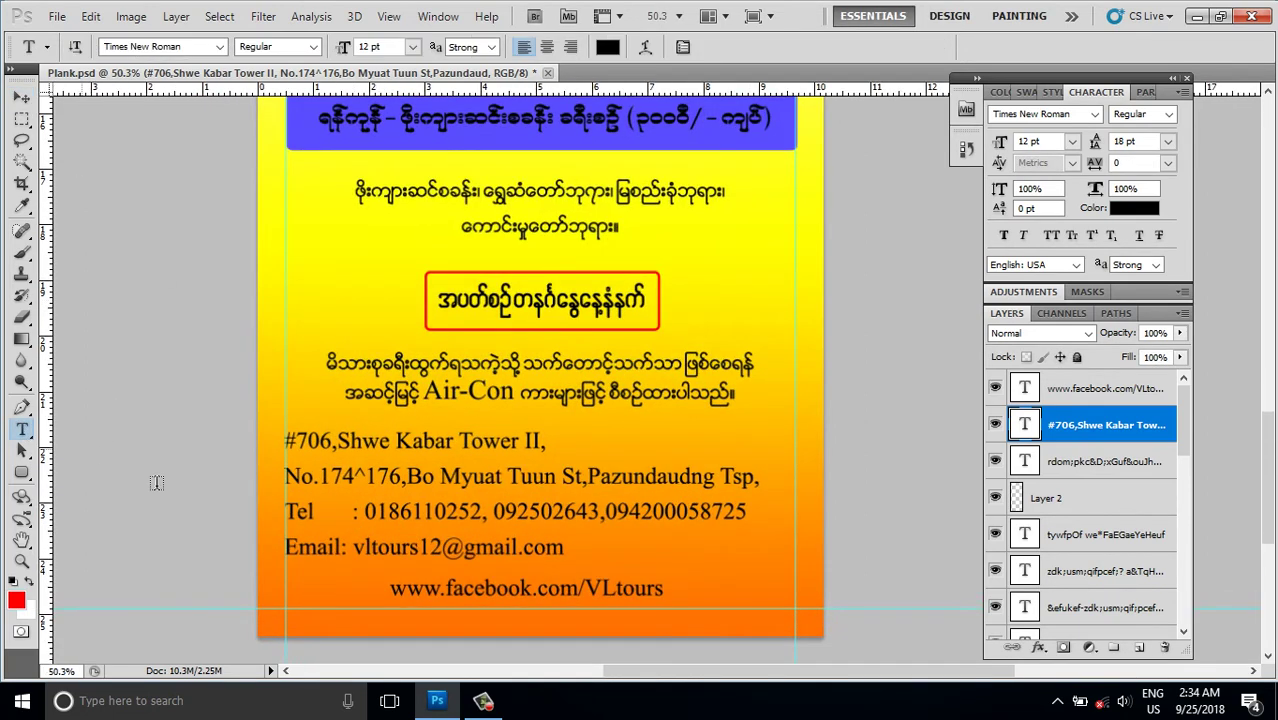
left_click(340, 548)
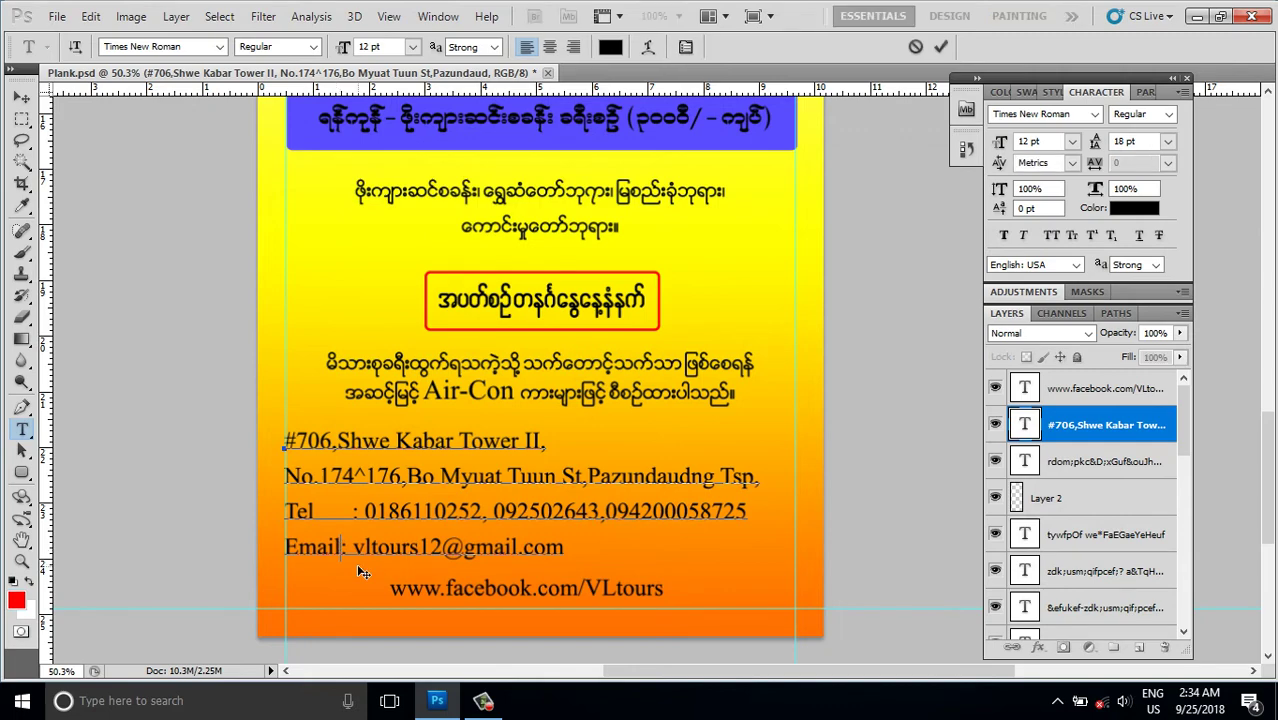
scroll(387, 527, "up", 2)
scroll(387, 527, "up", 2)
scroll(387, 527, "up", 1)
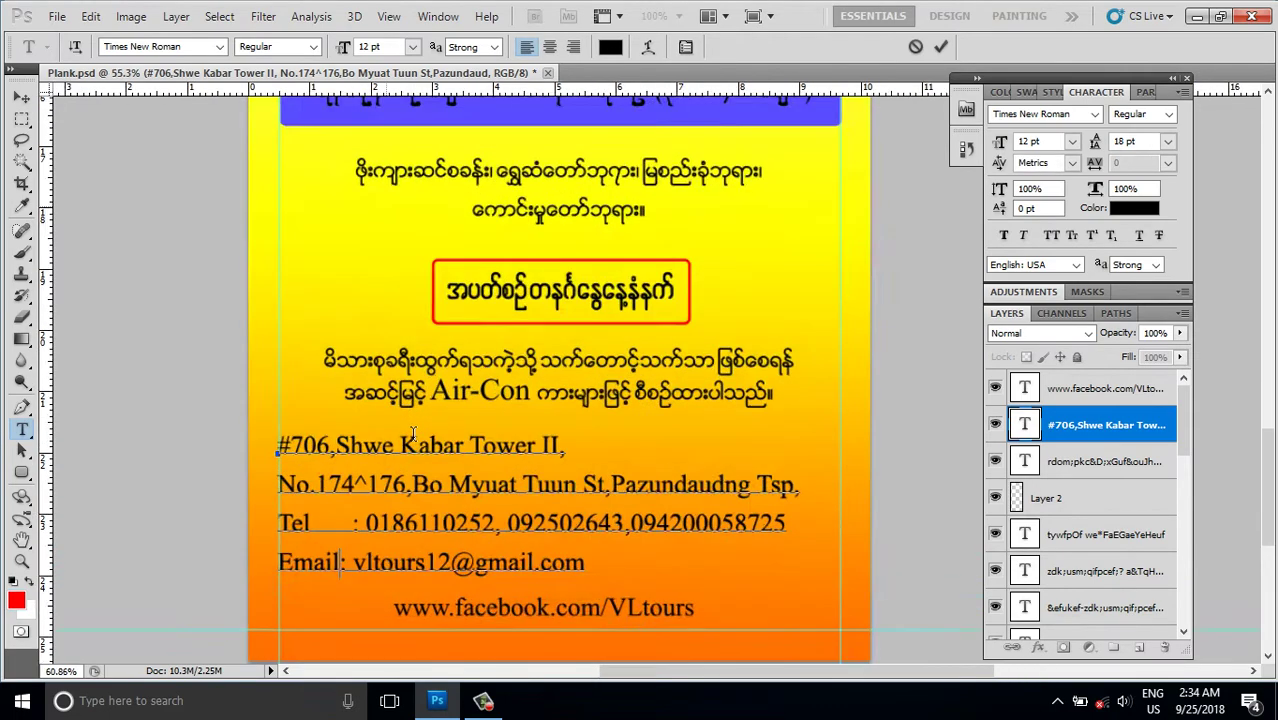
scroll(387, 527, "up", 1)
left_click(21, 97)
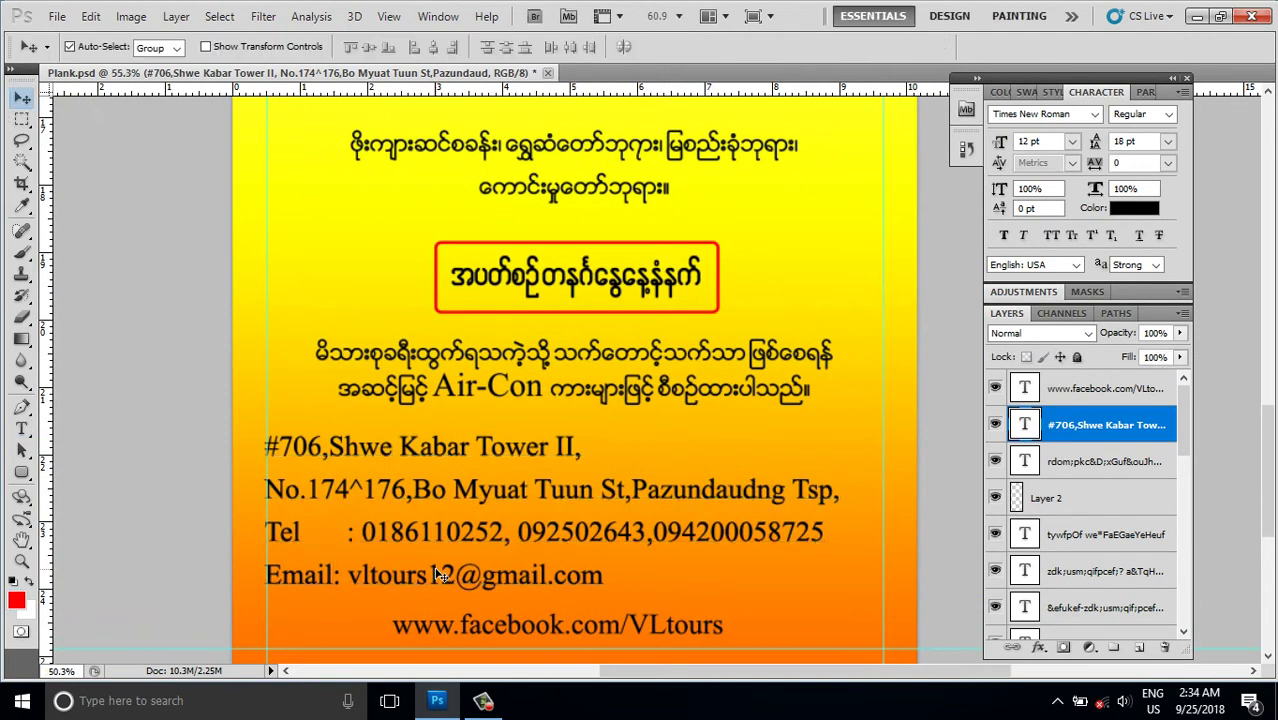
scroll(445, 574, "down", 2)
scroll(445, 574, "up", 1)
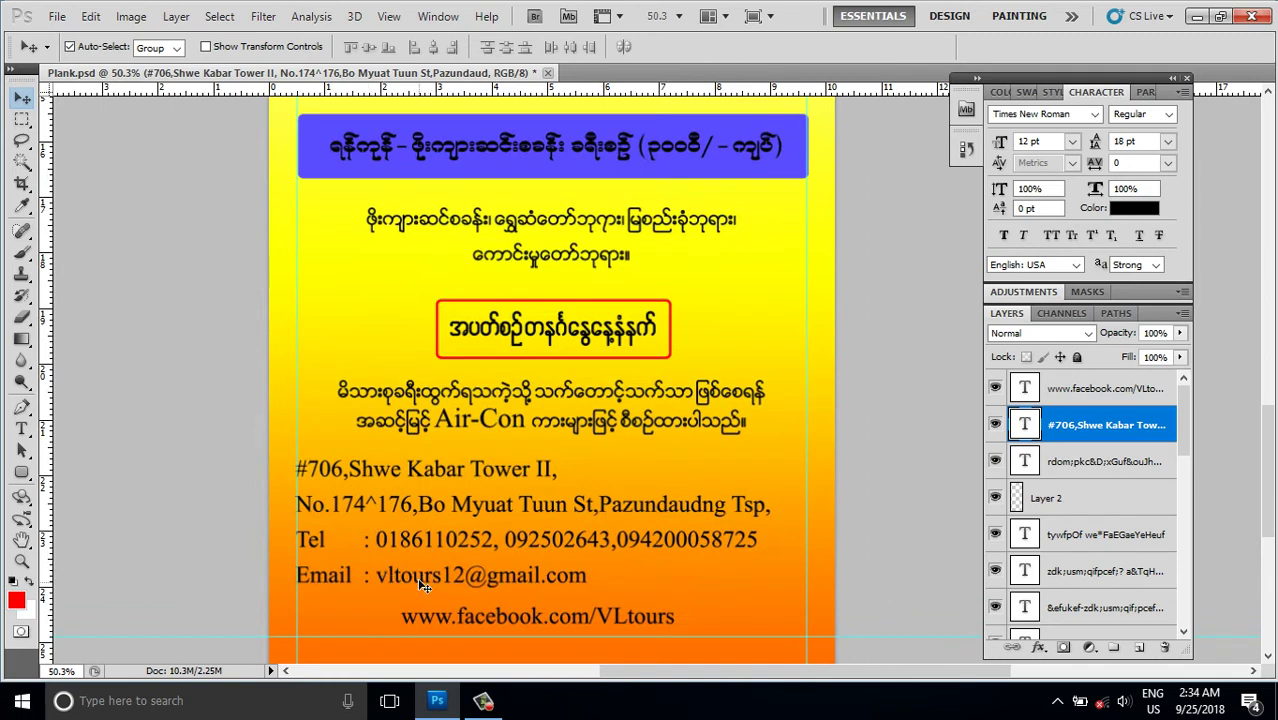
scroll(433, 557, "down", 1)
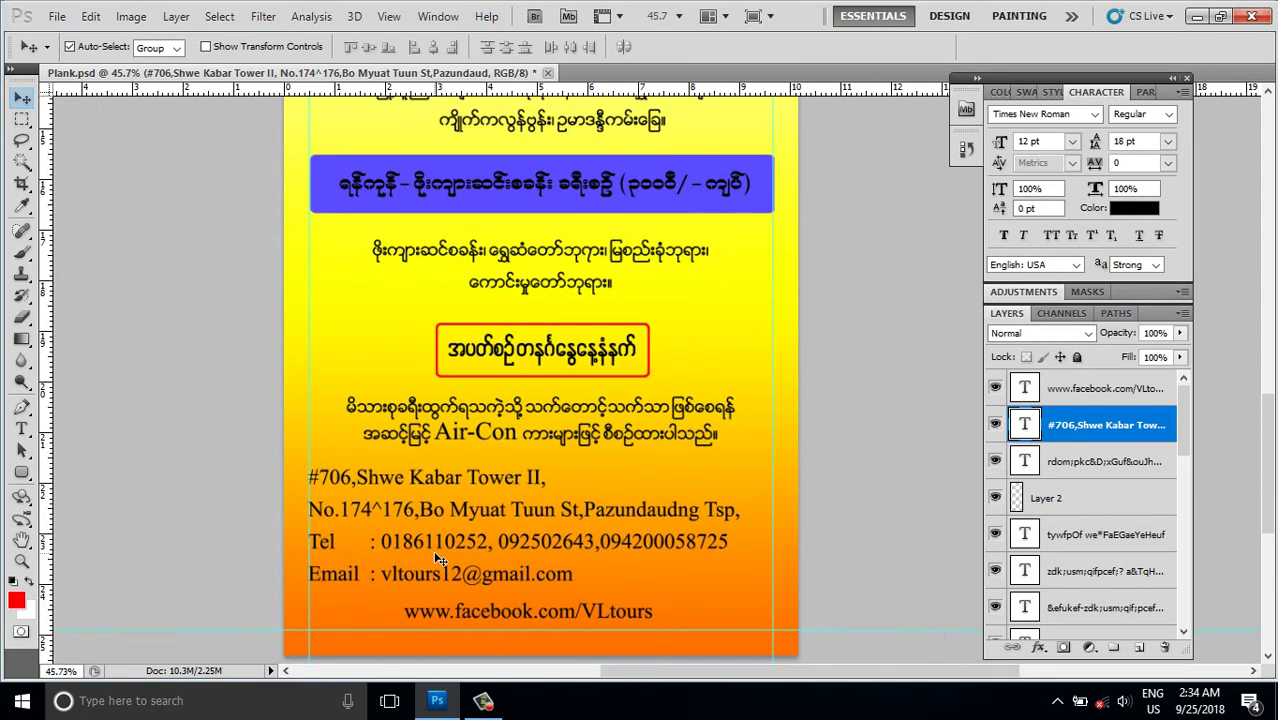
left_click(517, 622)
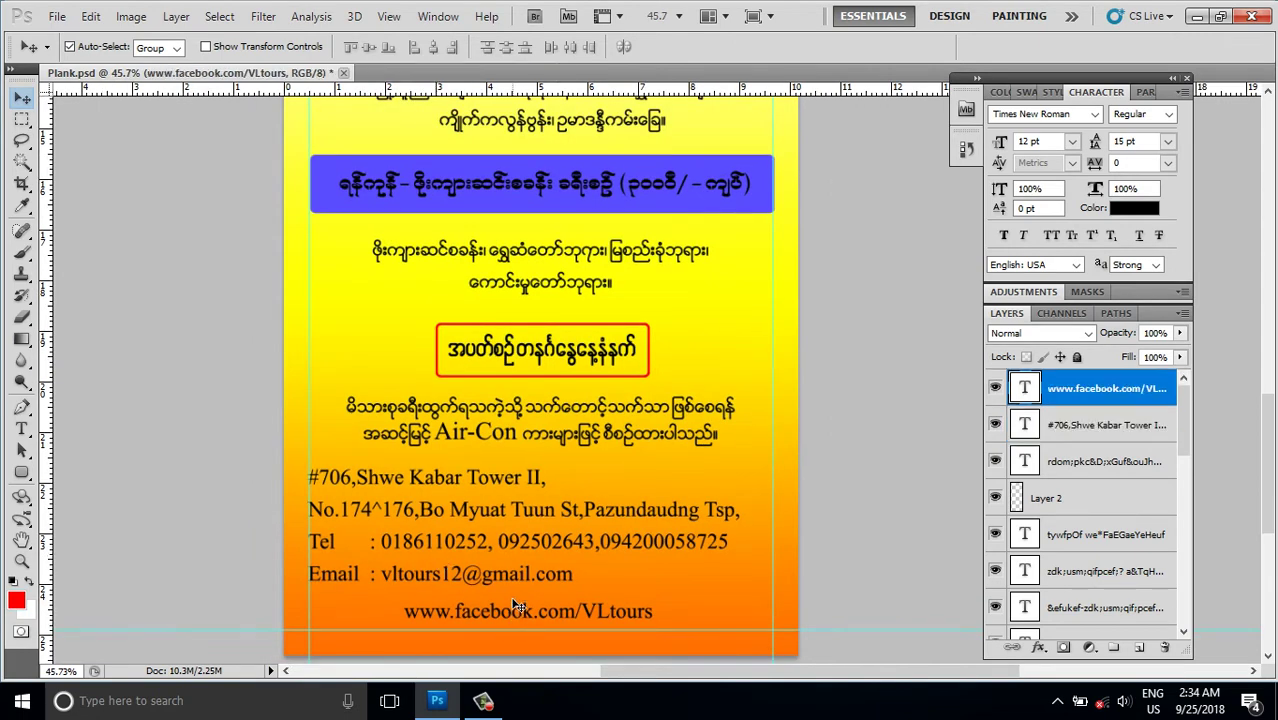
key("Down")
key("Down")
key("Down")
key("Down")
key("Down")
key("Down")
key("Down")
key("Down")
key("Down")
key("Down")
key("Down")
key("Down")
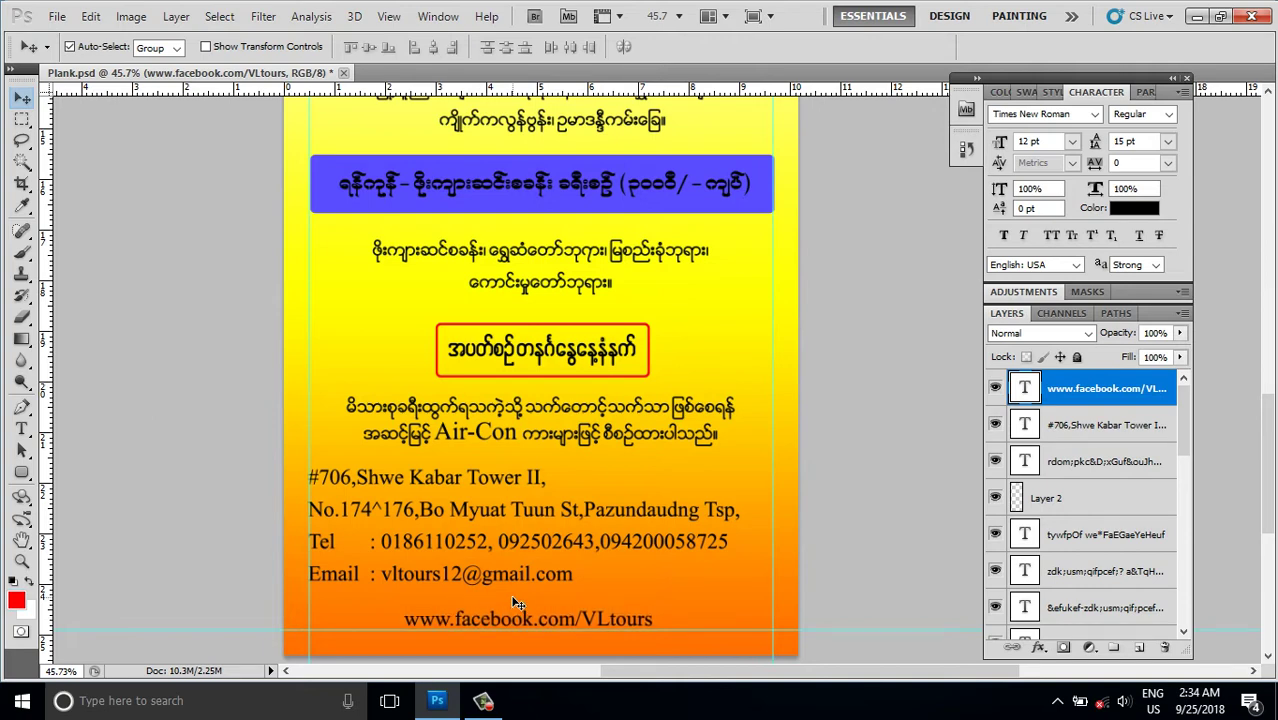
Step: Select the first paragraph's text layer and give it a white Color Overlay
scroll(521, 591, "down", 2)
scroll(545, 570, "down", 6)
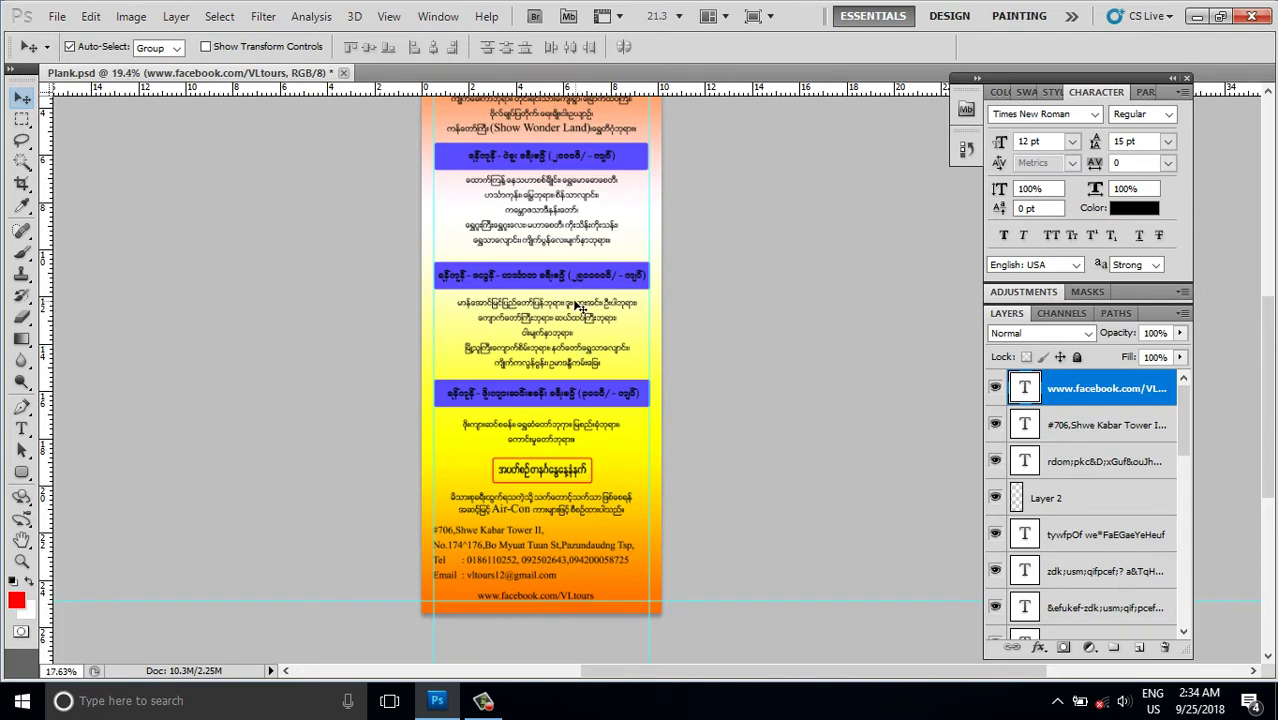
scroll(580, 310, "down", 1)
scroll(623, 268, "up", 1)
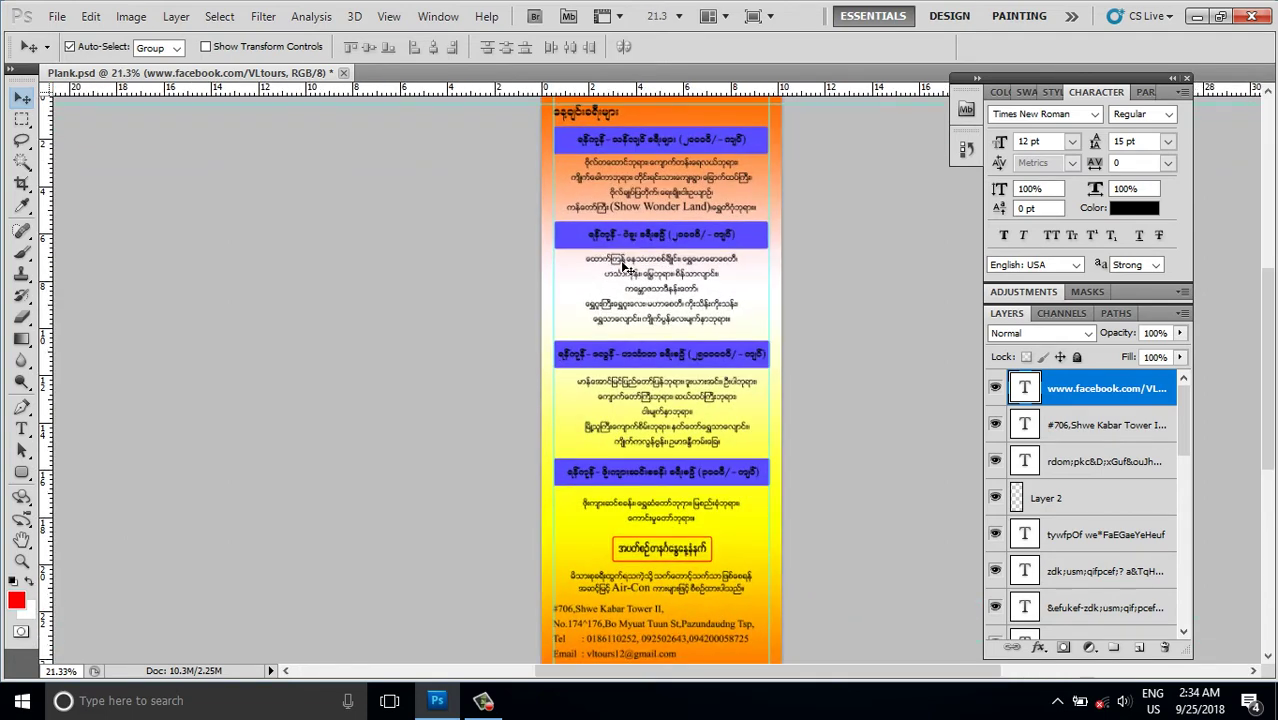
scroll(624, 268, "up", 1)
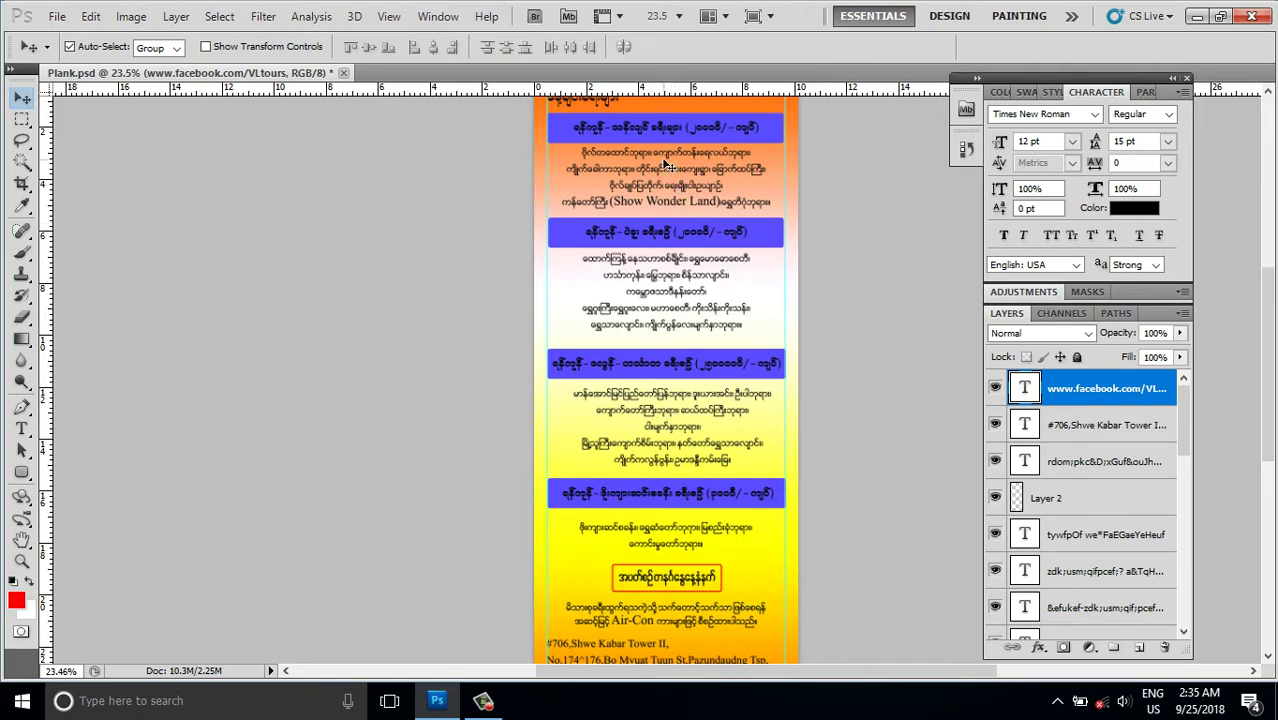
scroll(661, 157, "up", 2)
scroll(661, 157, "up", 1)
scroll(661, 157, "up", 1)
scroll(665, 158, "up", 1)
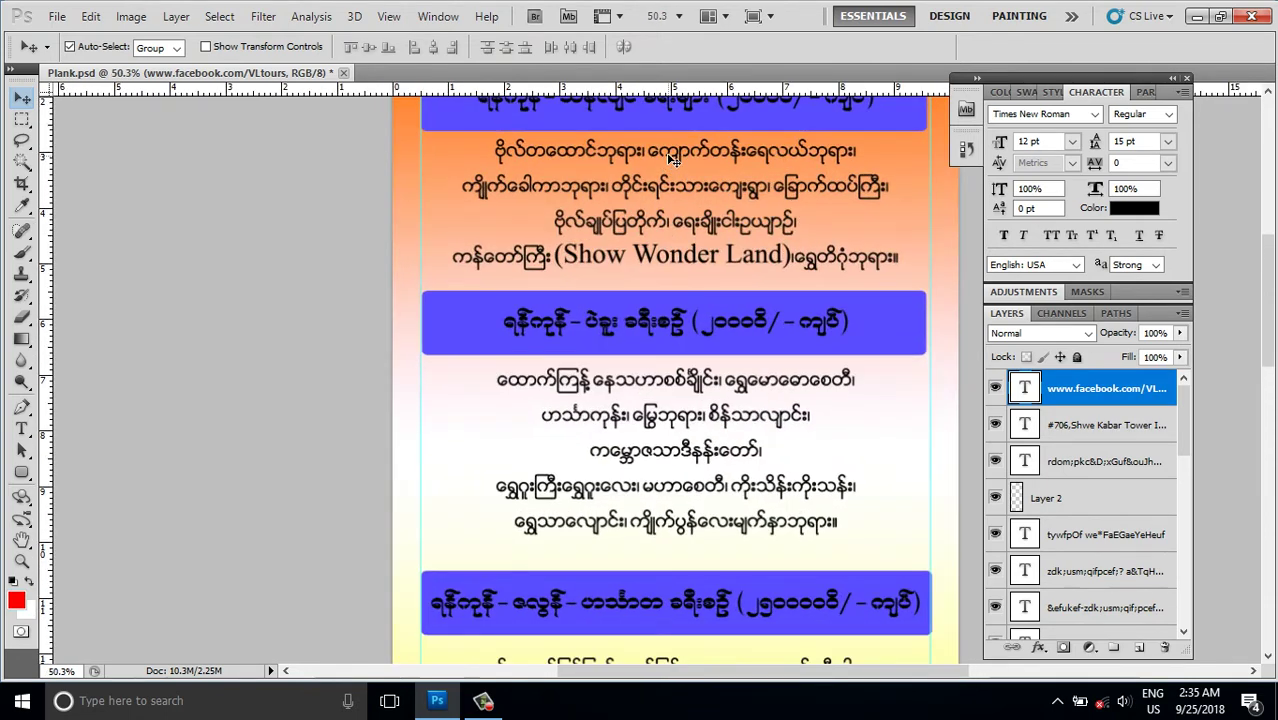
key("alt+comma")
left_click(1040, 647)
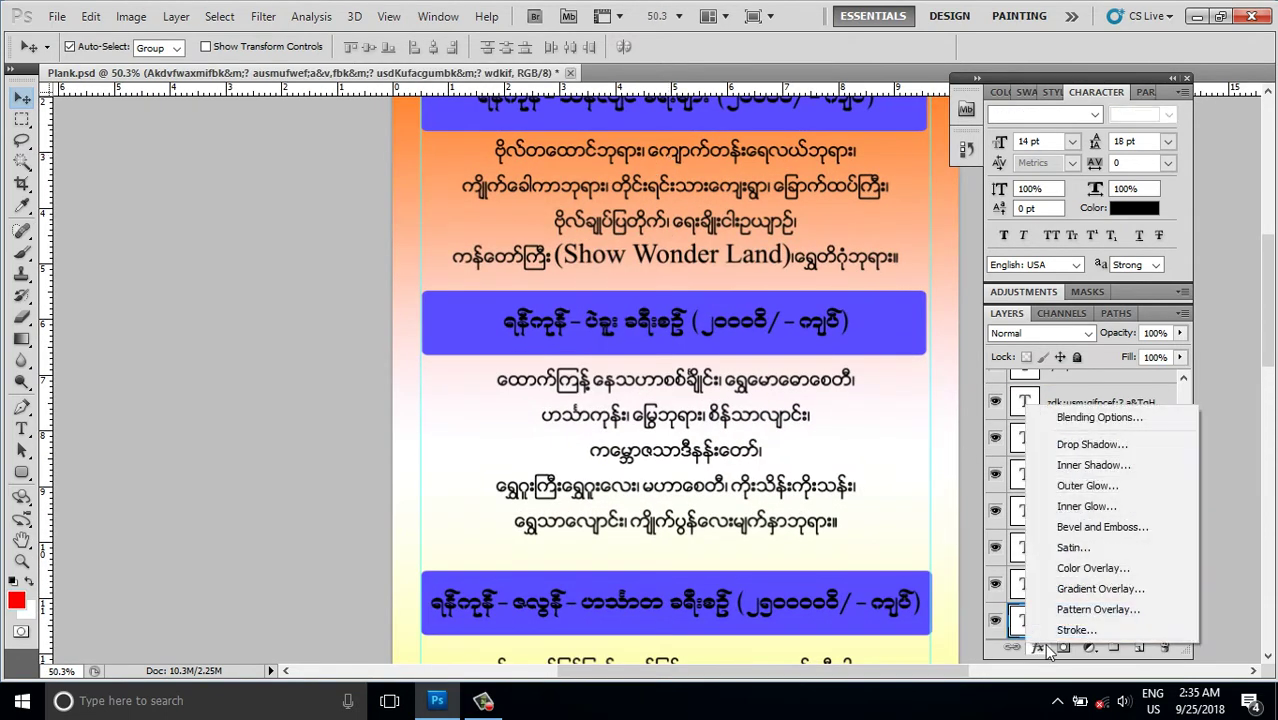
left_click(1093, 568)
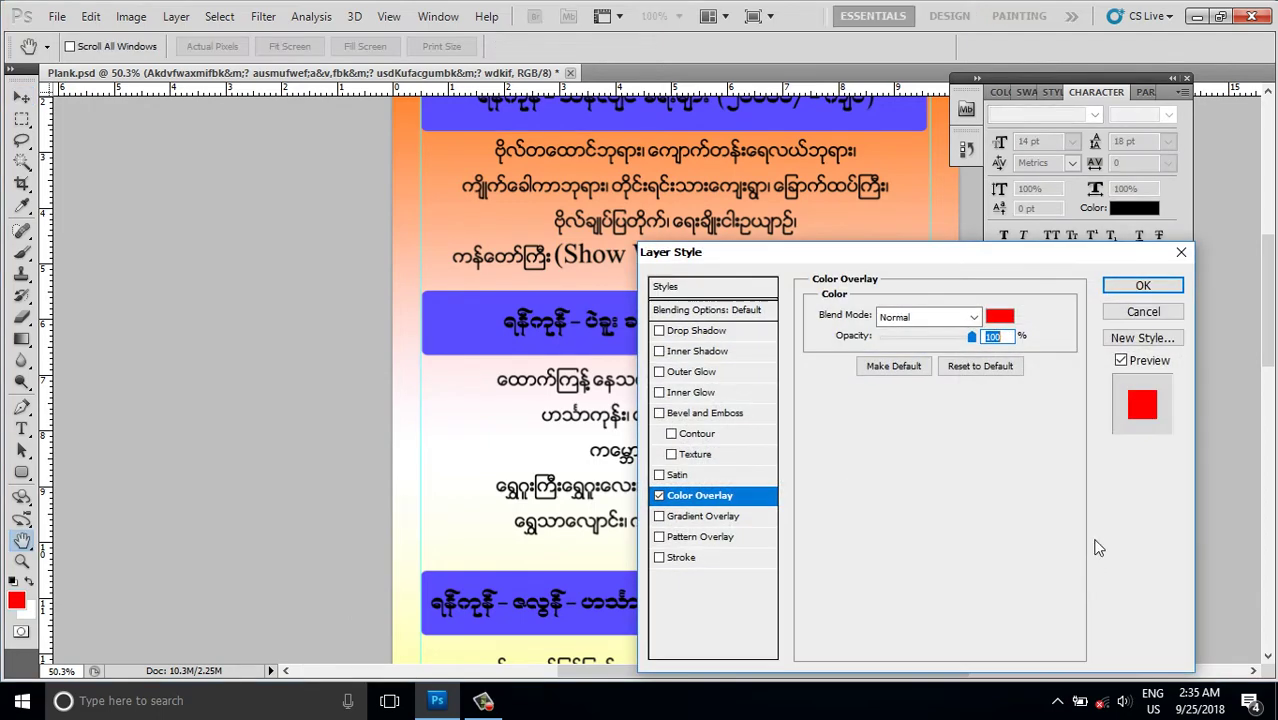
left_click(999, 316)
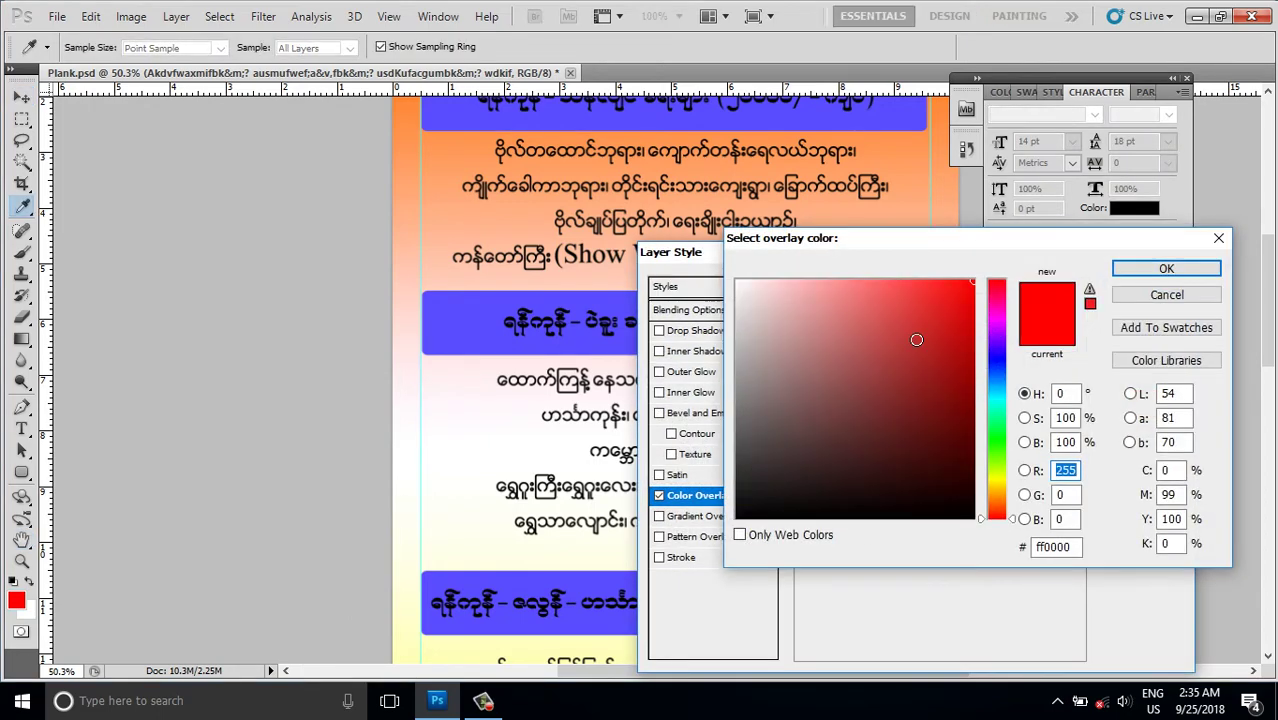
mouse_move(916, 340)
left_mouse_down()
mouse_move(816, 343)
mouse_move(737, 280)
left_mouse_up()
left_click(1166, 268)
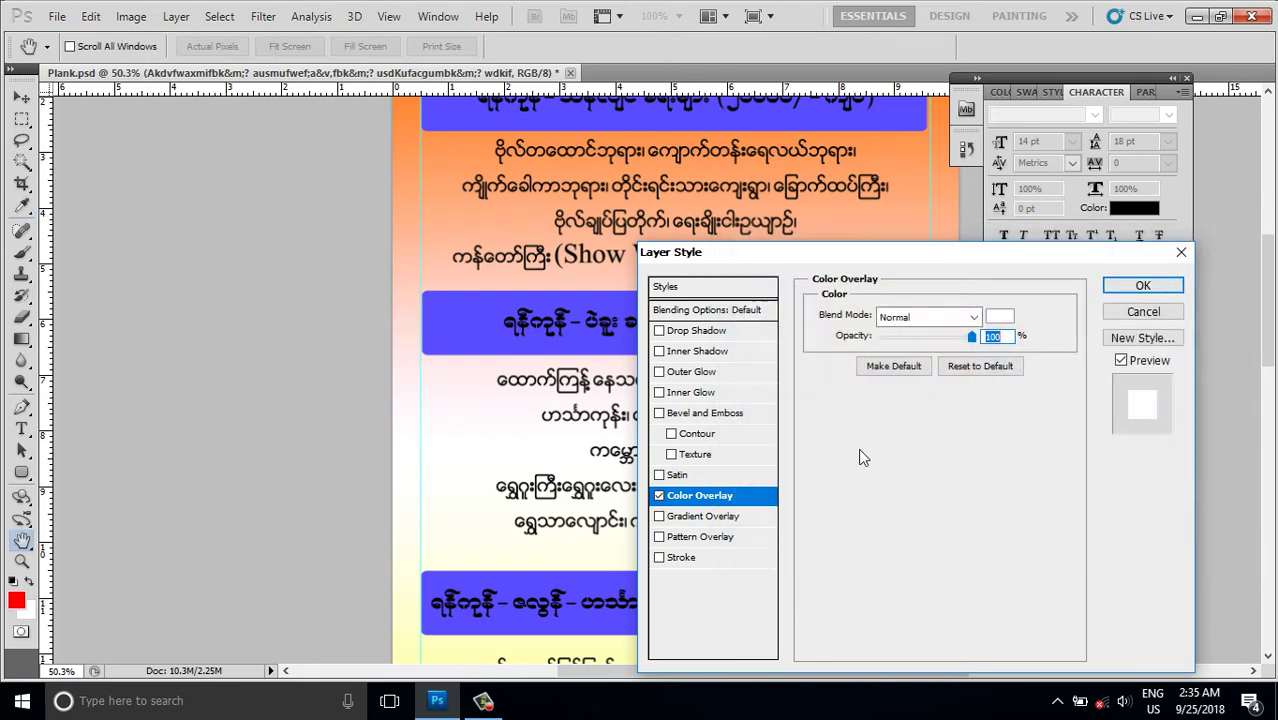
Step: Add a black outline stroke of about 7 px to the paragraph
left_click(679, 559)
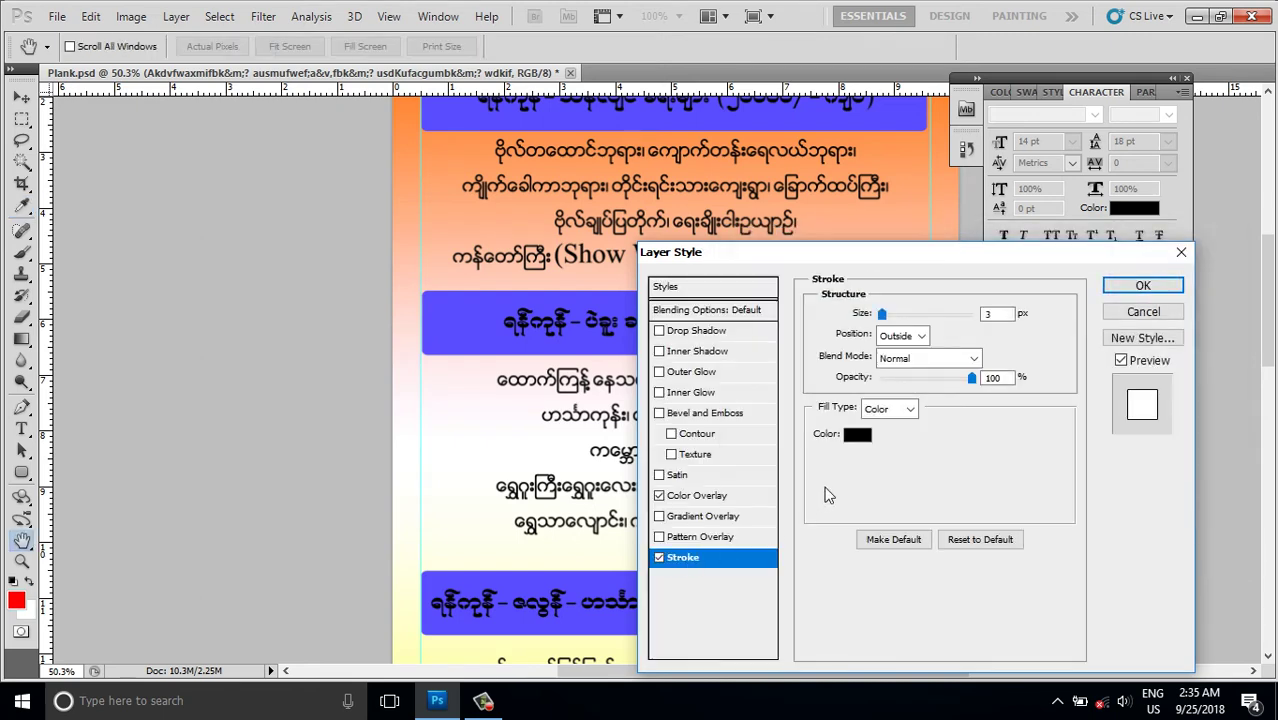
left_click(858, 436)
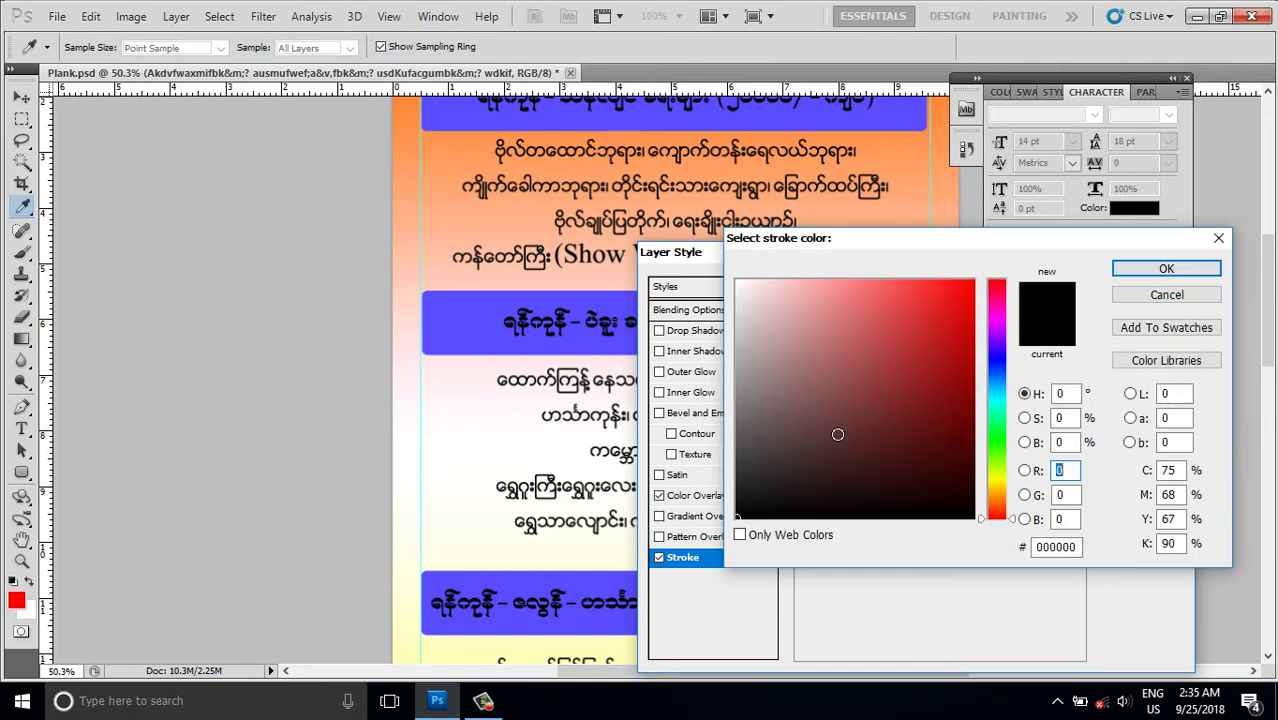
left_click(1196, 267)
left_click_drag(882, 315, 885, 324)
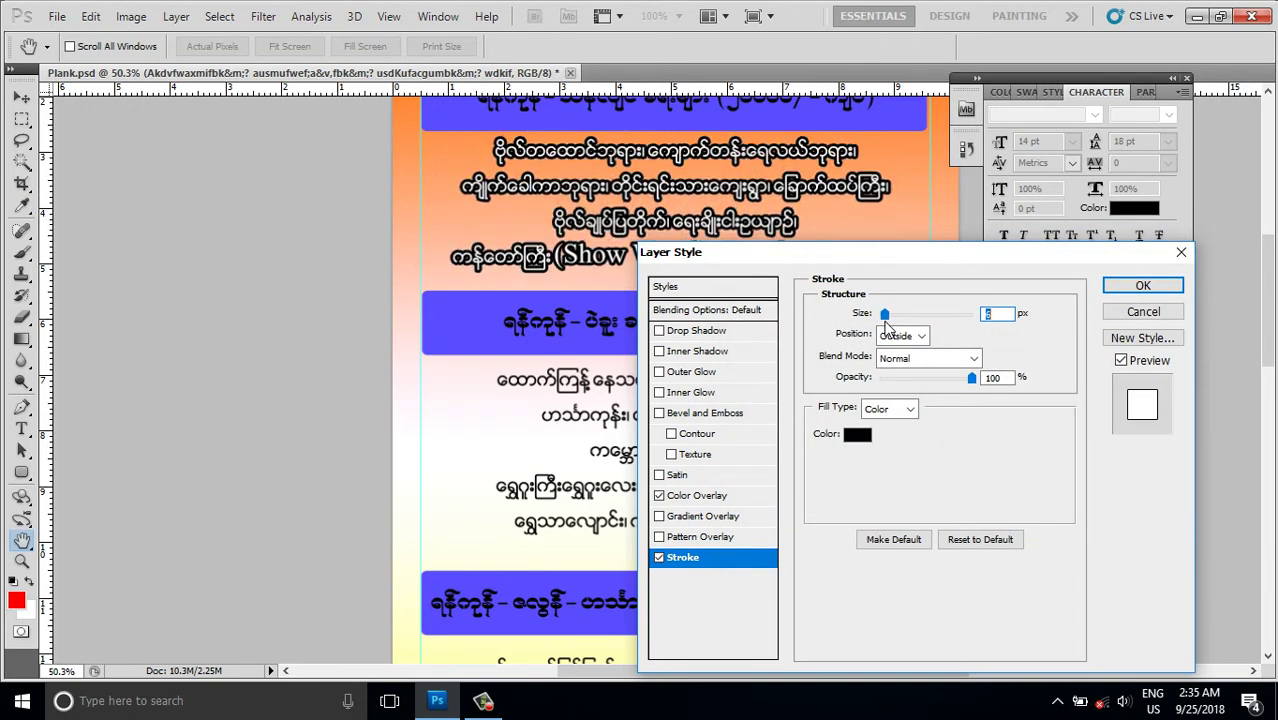
Step: Apply the white-and-black style and select the second paragraph's text layer
left_click(1142, 285)
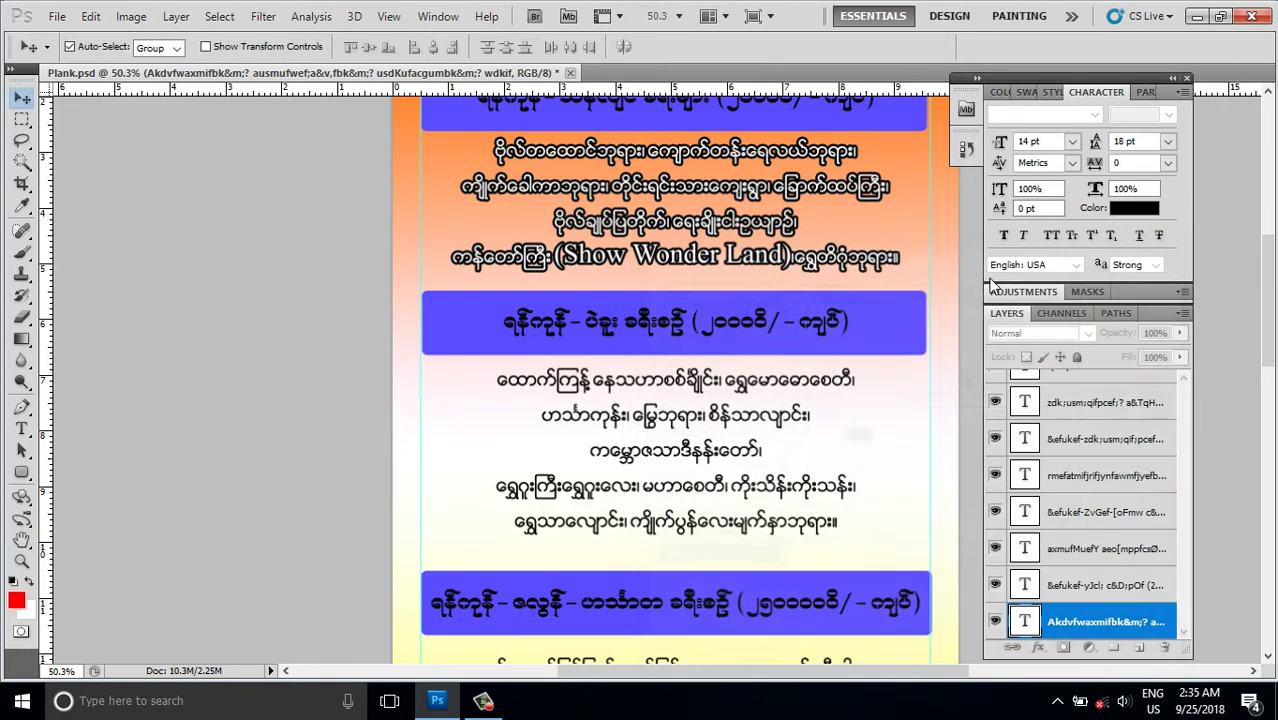
left_click(677, 194)
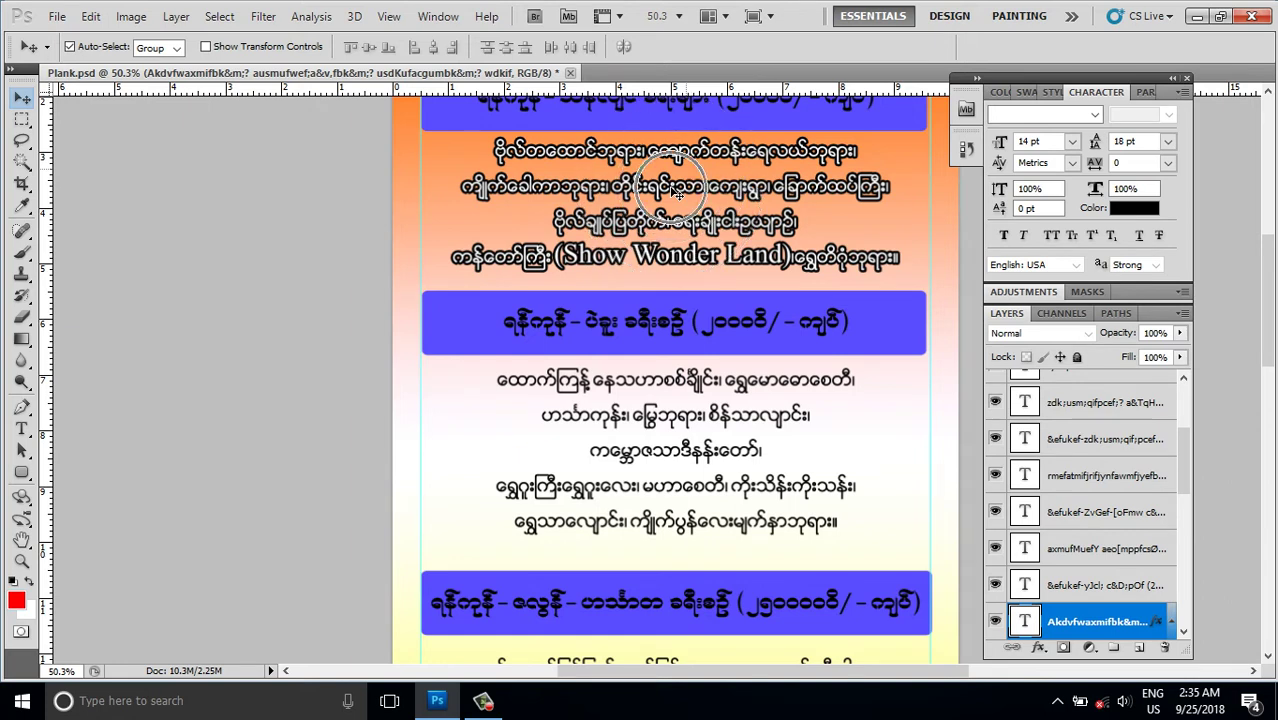
left_click(686, 392)
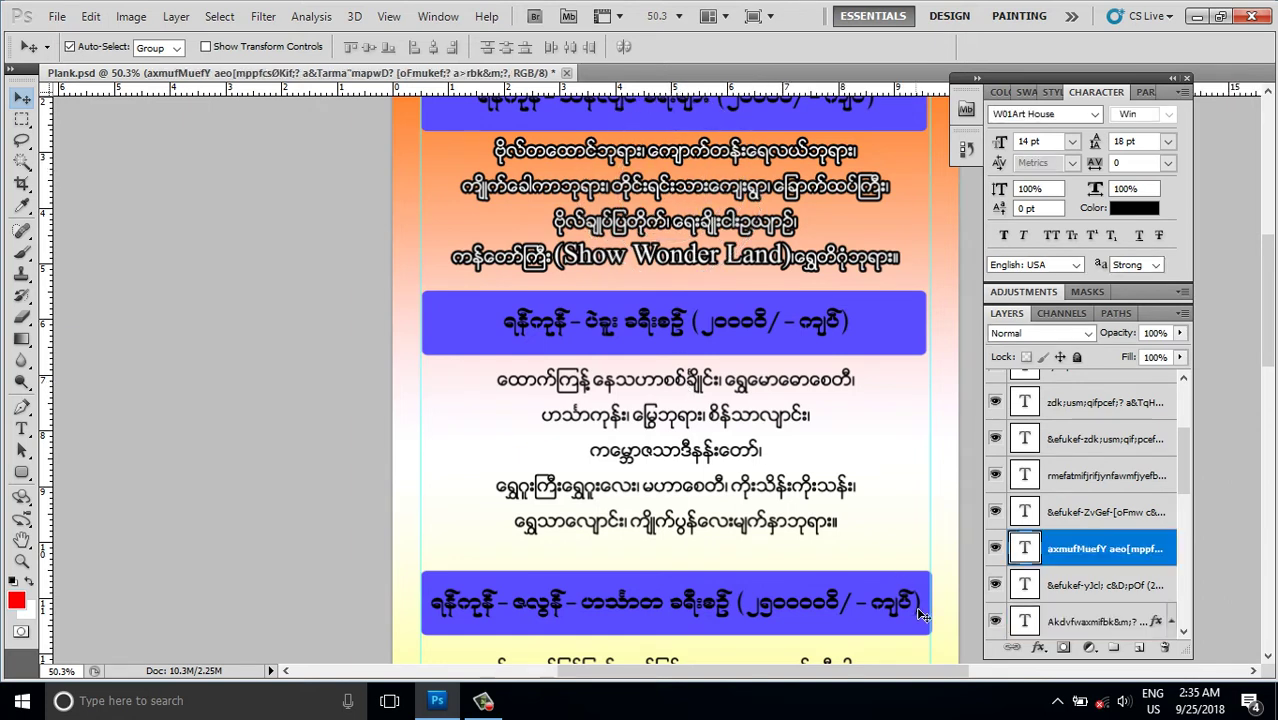
left_click(1039, 649)
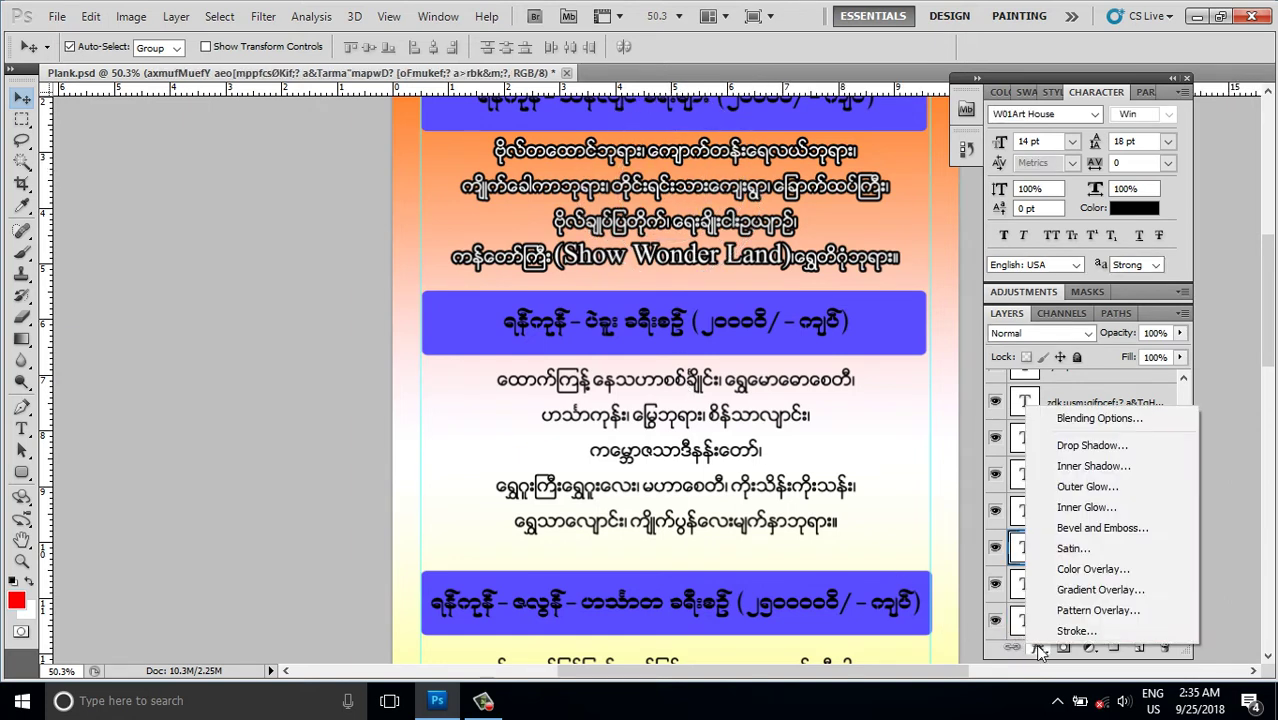
key("Escape")
key("h")
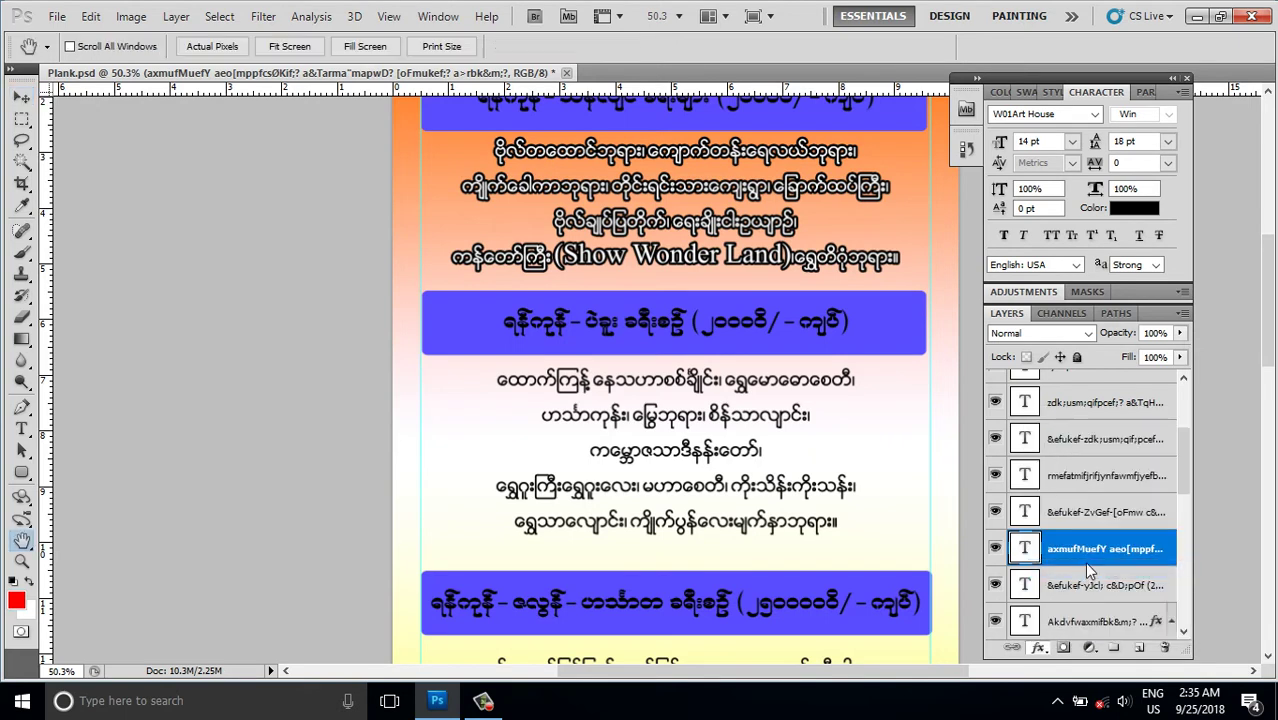
Step: Change the second paragraph's Color Overlay to blue
double_click(1086, 564)
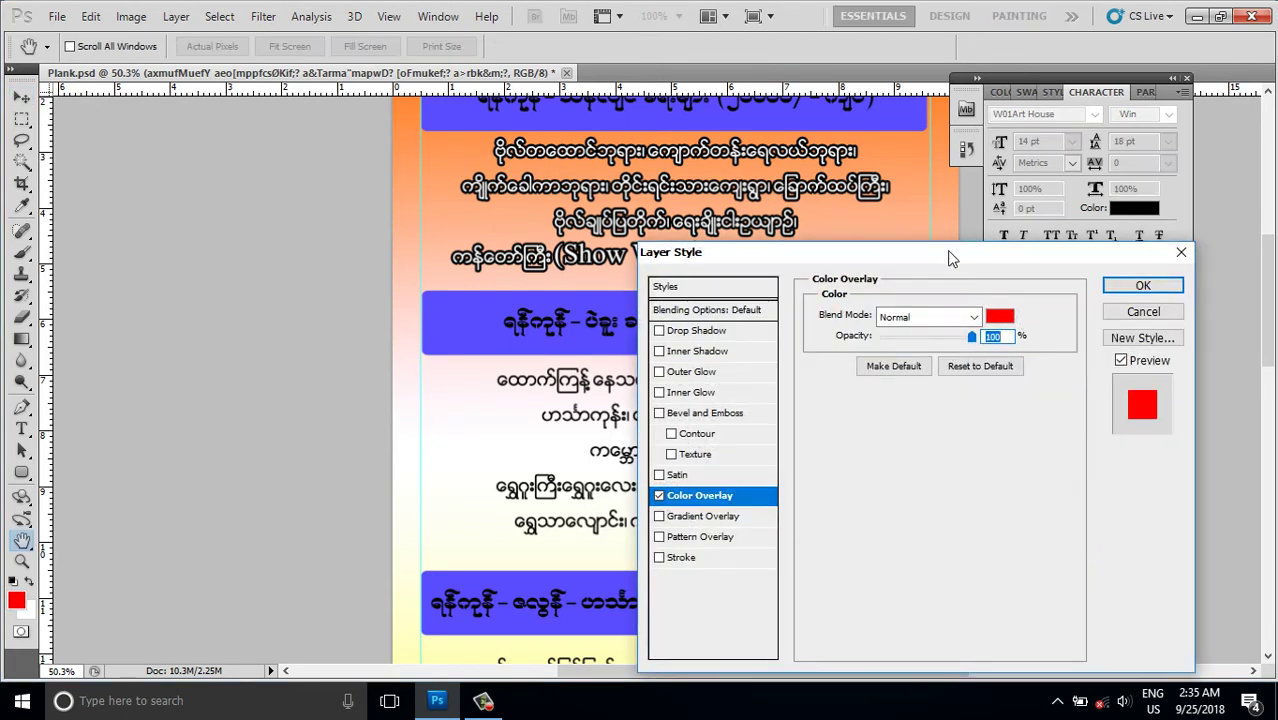
left_click_drag(950, 259, 1001, 270)
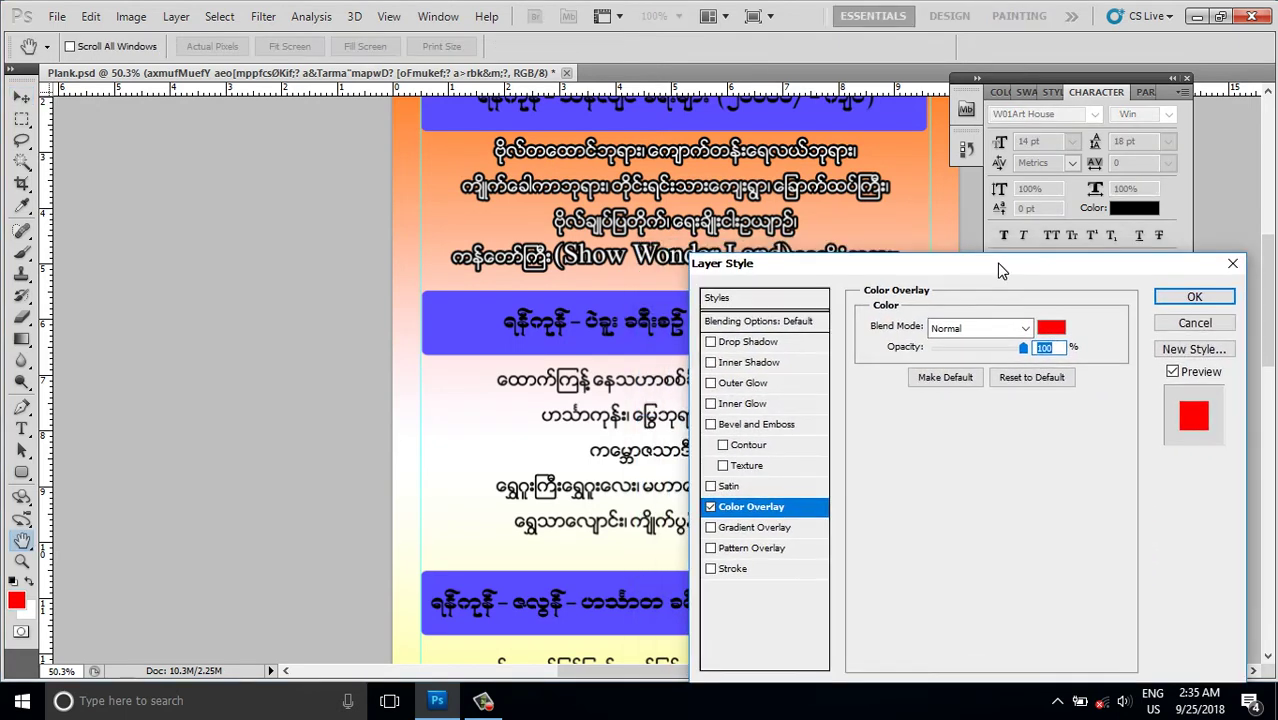
left_click(1052, 330)
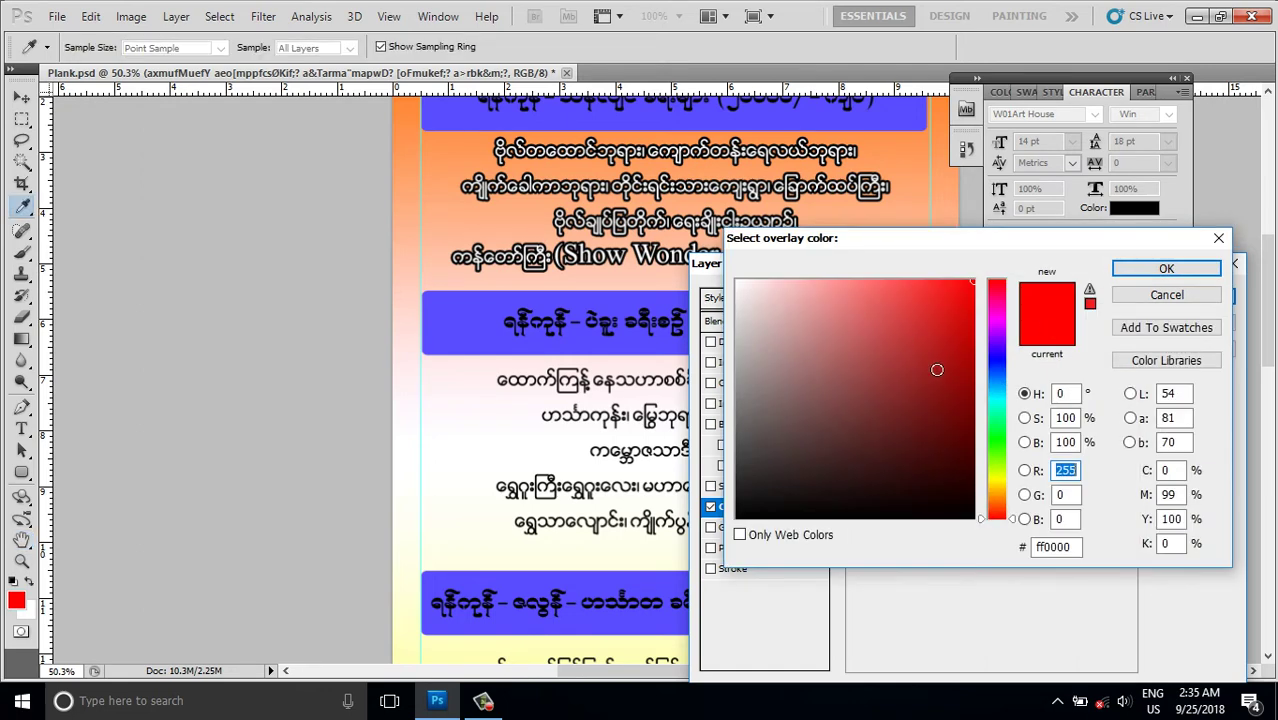
left_click(998, 364)
left_click(1129, 270)
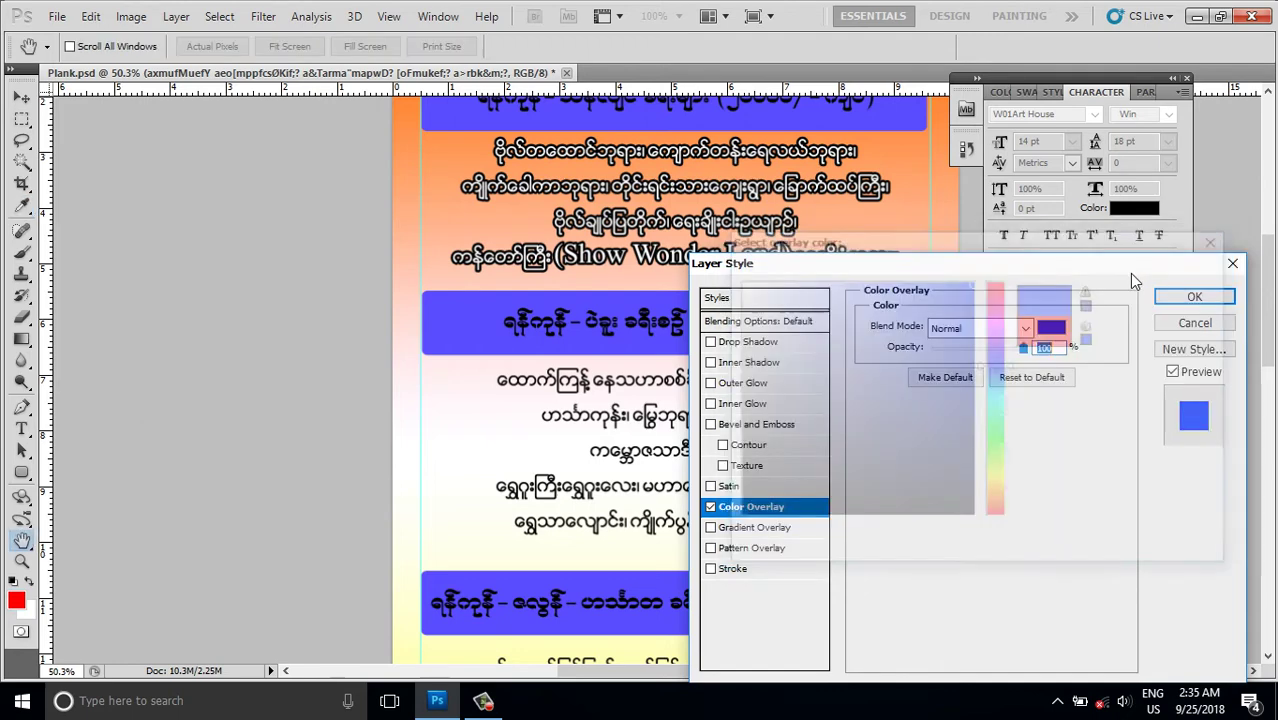
Step: Add a 5 px red outline stroke (red 255) and apply the layer style
left_click(735, 569)
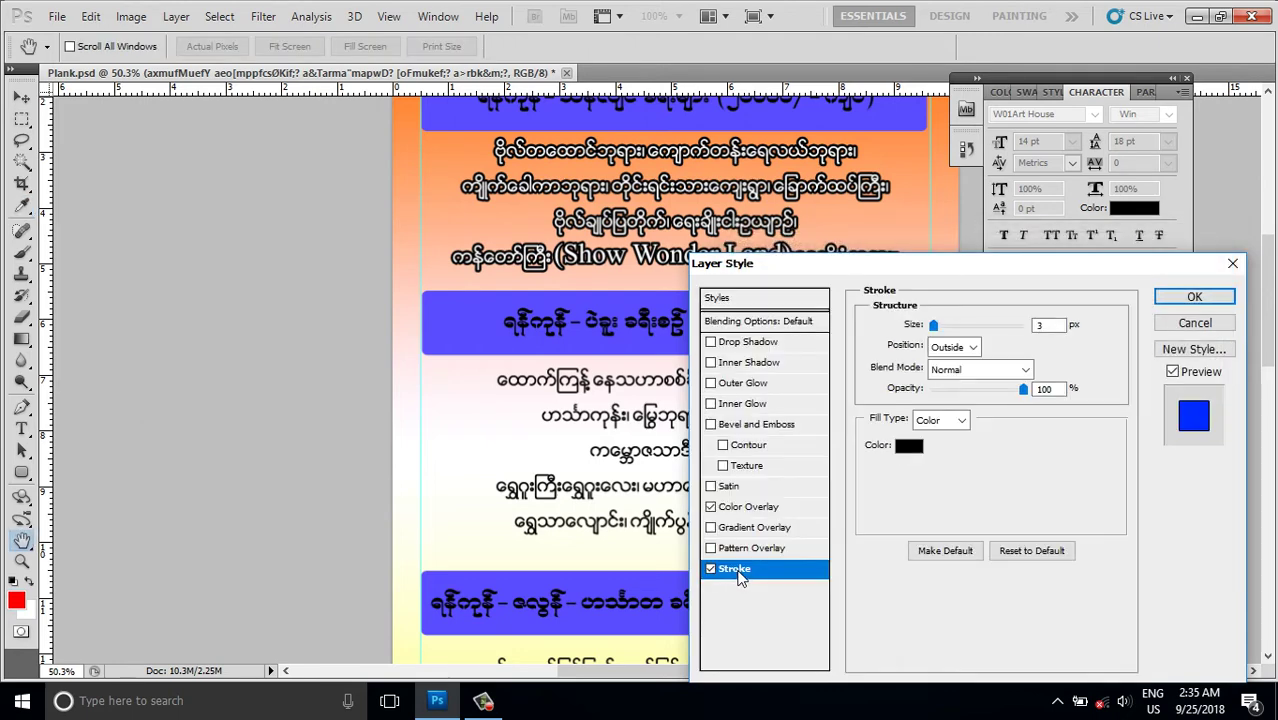
left_click(907, 445)
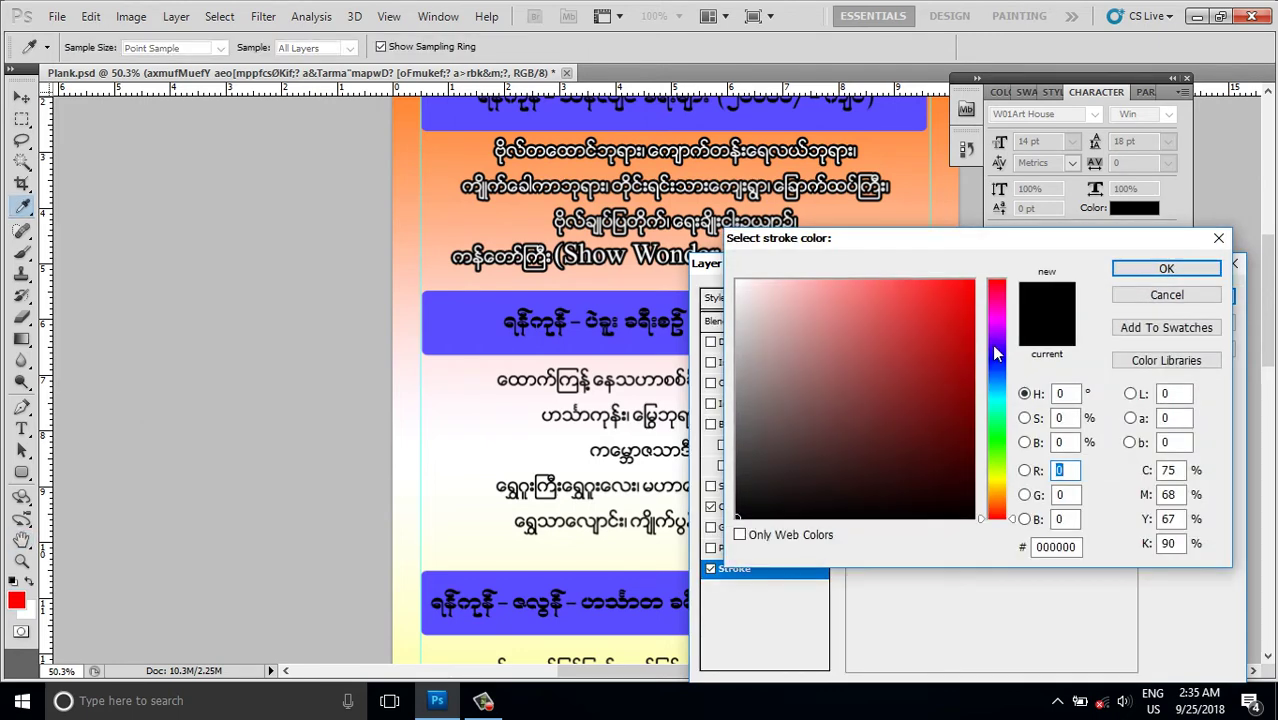
type("255")
left_click(1177, 275)
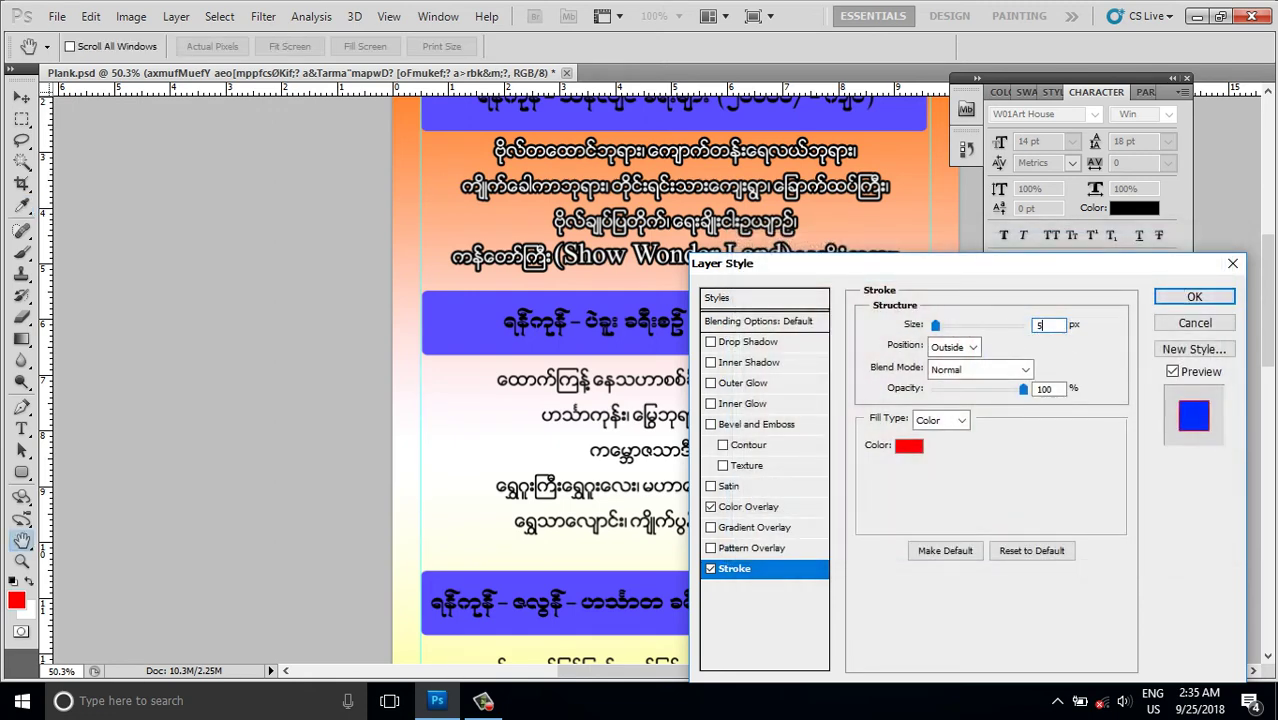
left_click(1194, 297)
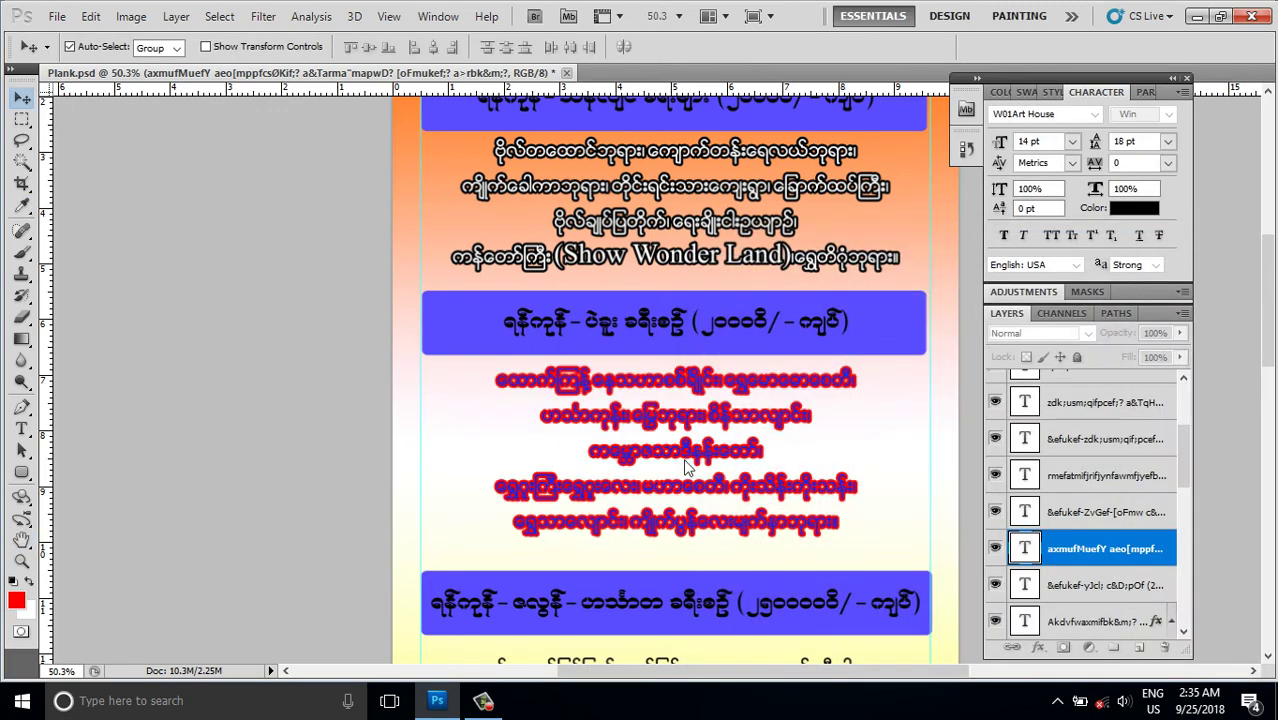
Step: Set the background copy's Gradient Overlay angle to 58° with preview off and apply
scroll(681, 460, "down", 1)
scroll(681, 460, "down", 1)
scroll(681, 460, "down", 1)
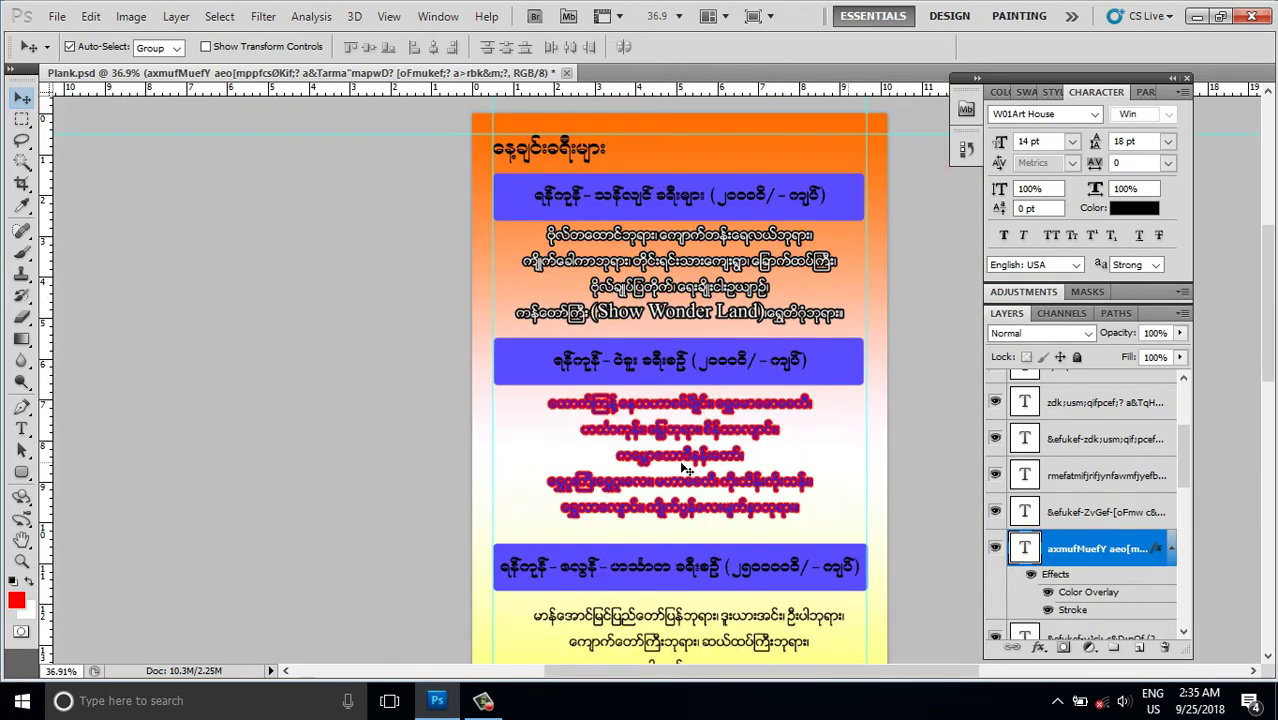
scroll(696, 526, "down", 1)
scroll(696, 526, "down", 1)
scroll(708, 580, "up", 1)
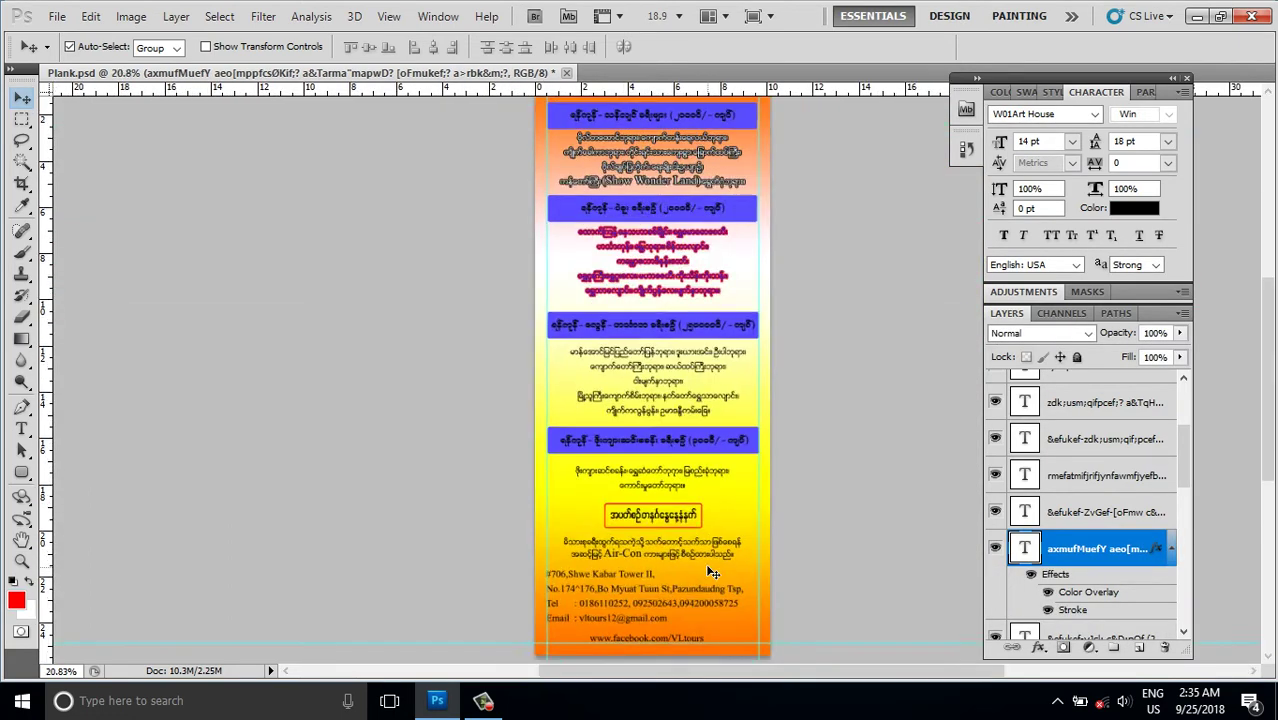
scroll(710, 572, "up", 1)
scroll(710, 572, "up", 1)
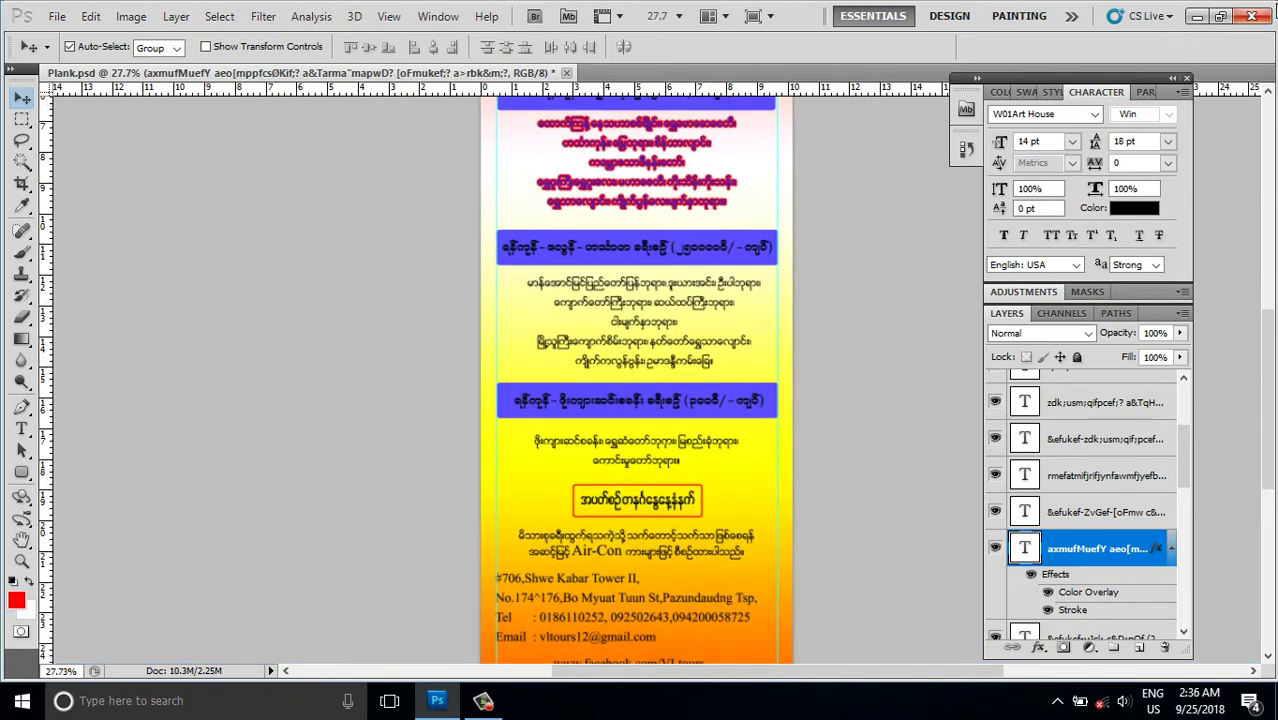
scroll(1050, 487, "down", 3)
scroll(1050, 487, "down", 2)
scroll(1050, 487, "down", 3)
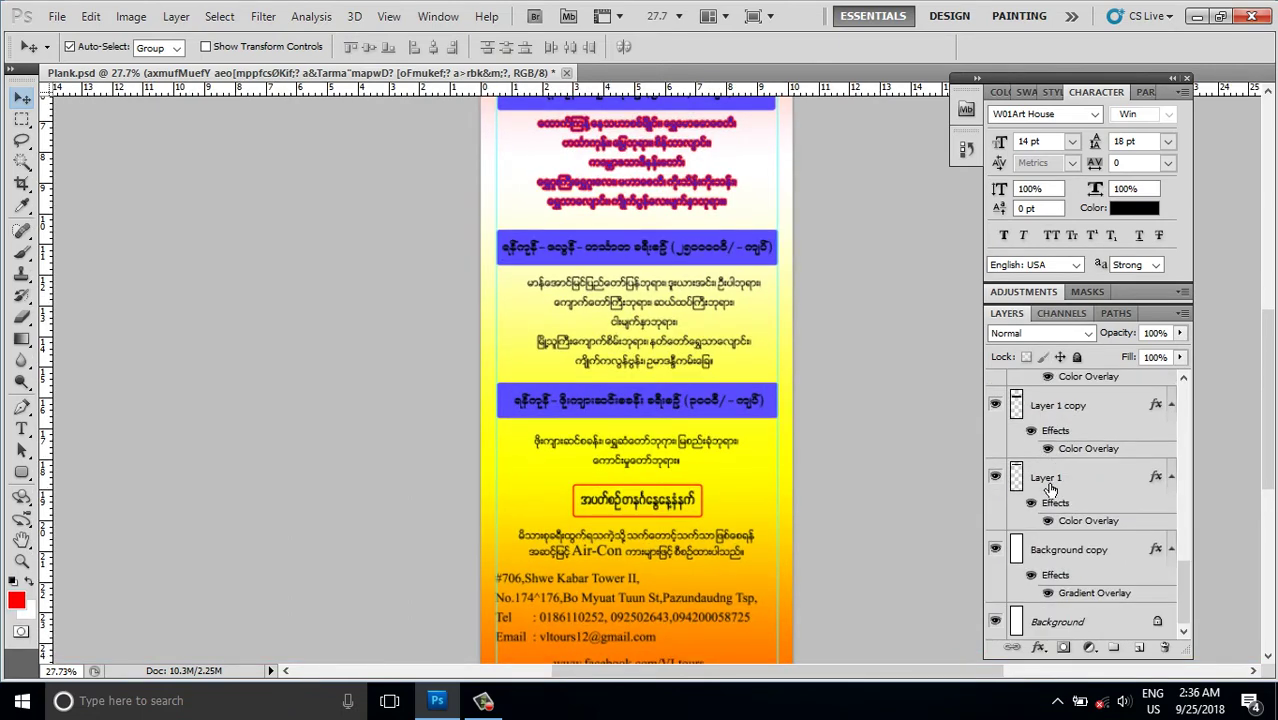
double_click(1088, 596)
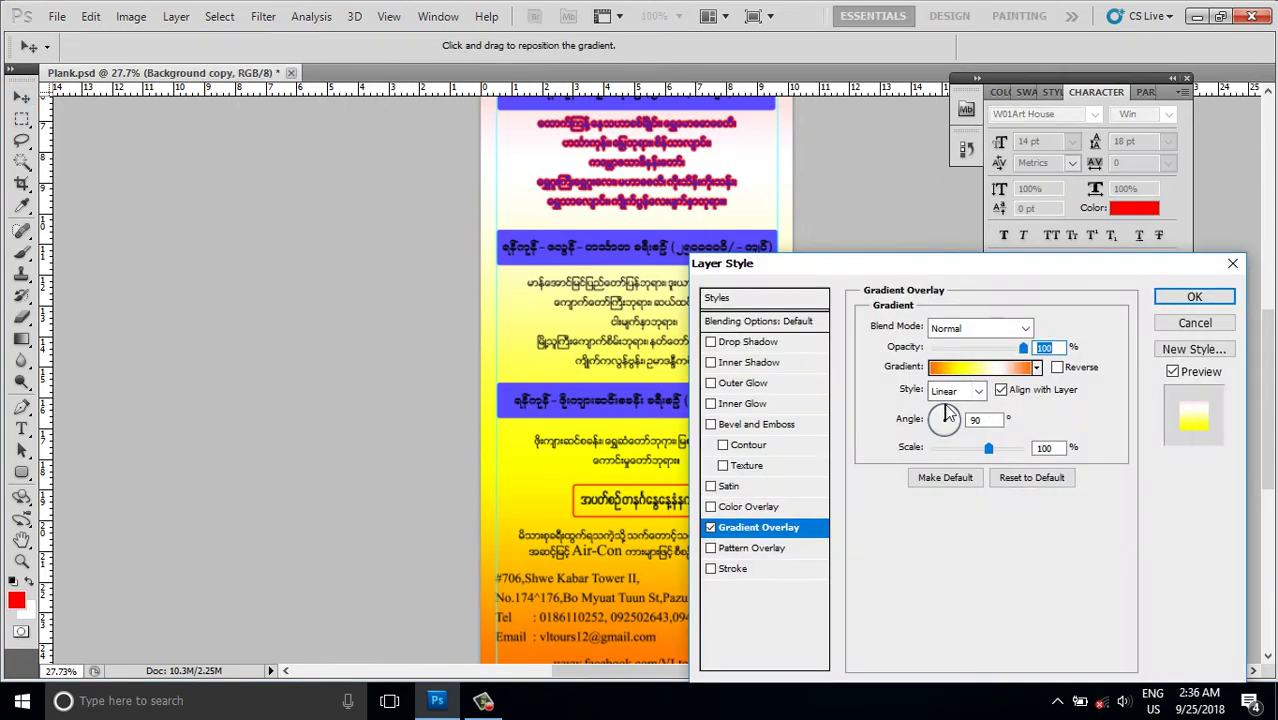
left_click(951, 411)
left_click(1172, 371)
left_click(1194, 297)
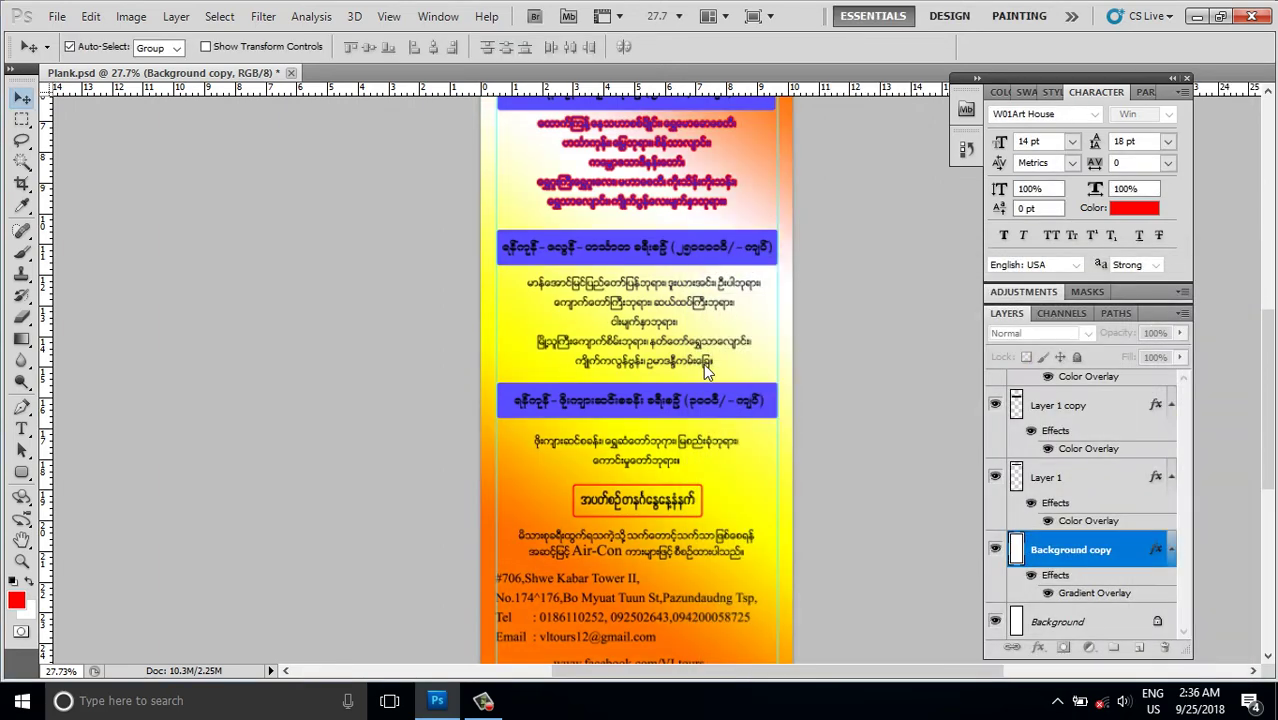
scroll(703, 363, "up", 1)
Step: Set the gradient overlay angle back to 90°
scroll(716, 368, "down", 3)
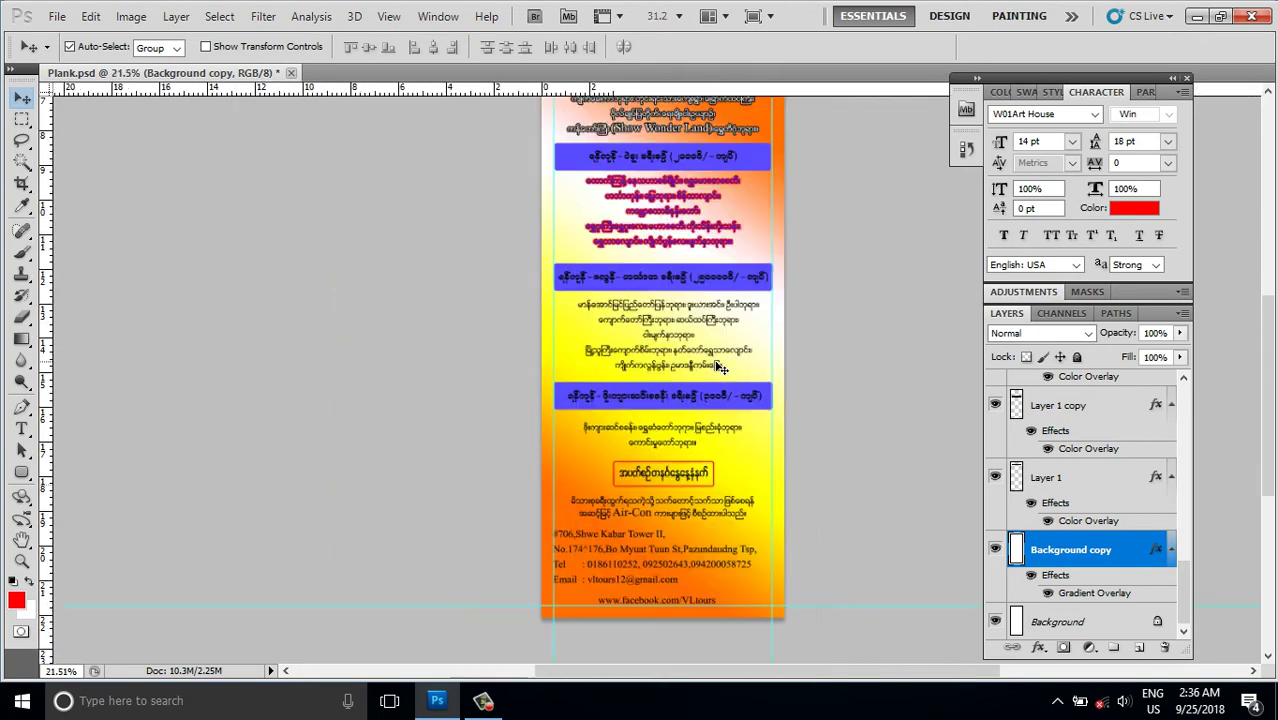
scroll(716, 368, "down", 1)
scroll(720, 370, "up", 1)
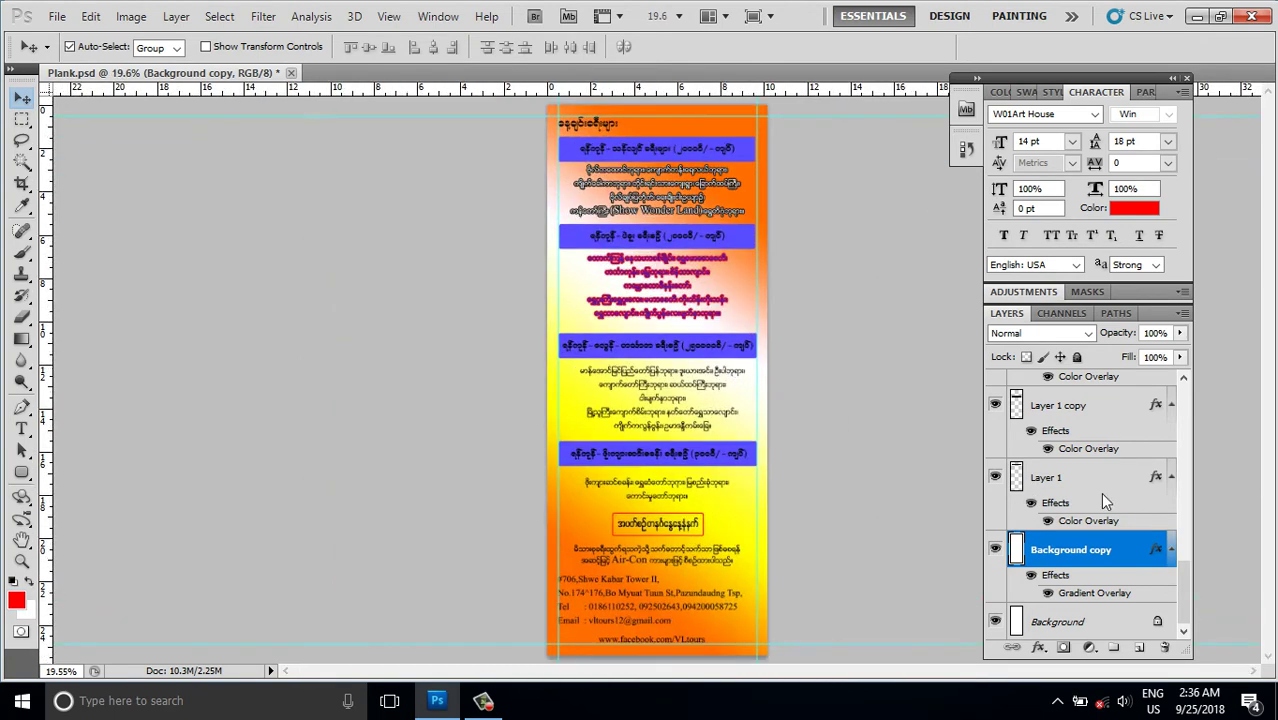
double_click(1090, 594)
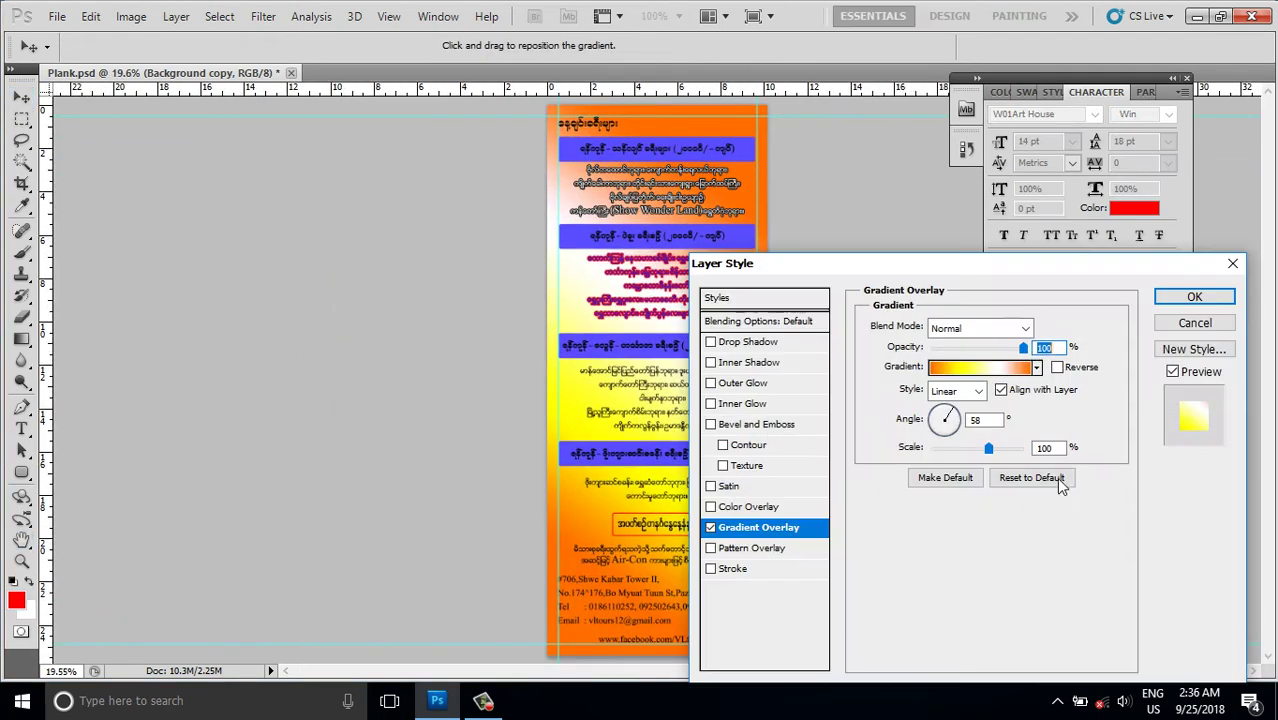
left_click_drag(952, 414, 945, 405)
type("90")
left_click(1194, 296)
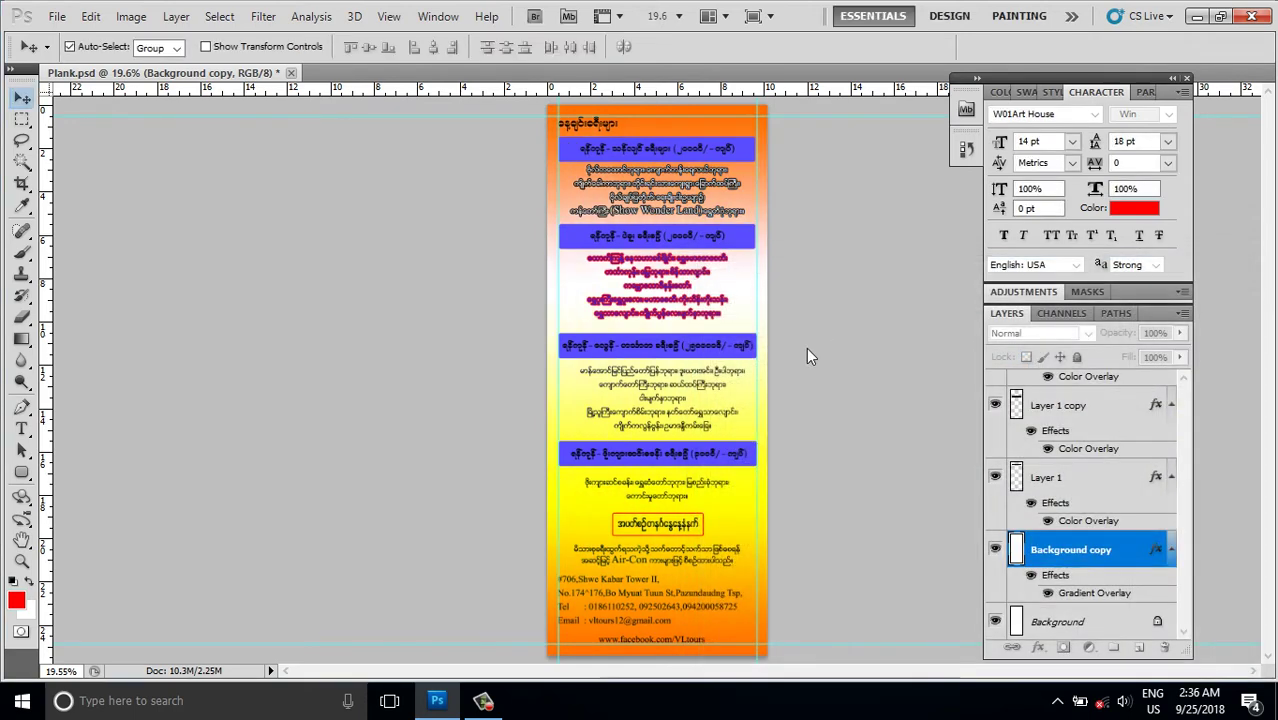
Step: Stretch the gradient overlay scale to 128%
key("ctrl+minus")
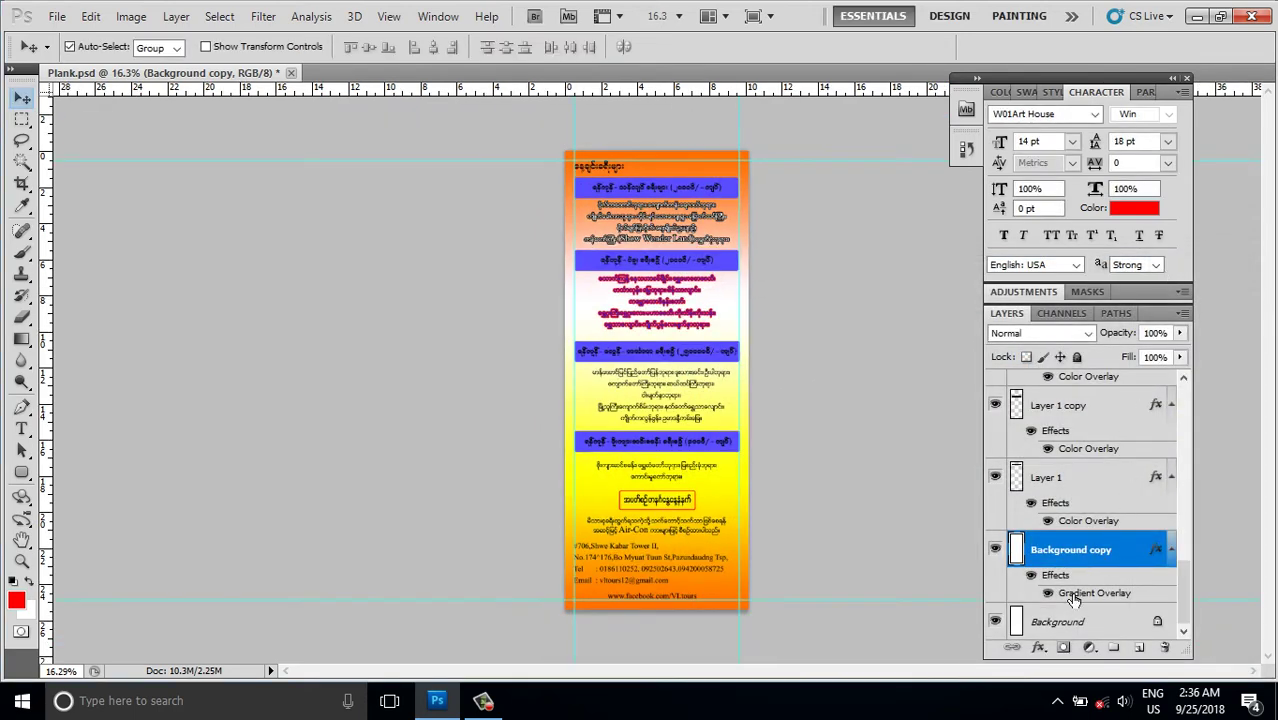
double_click(1073, 594)
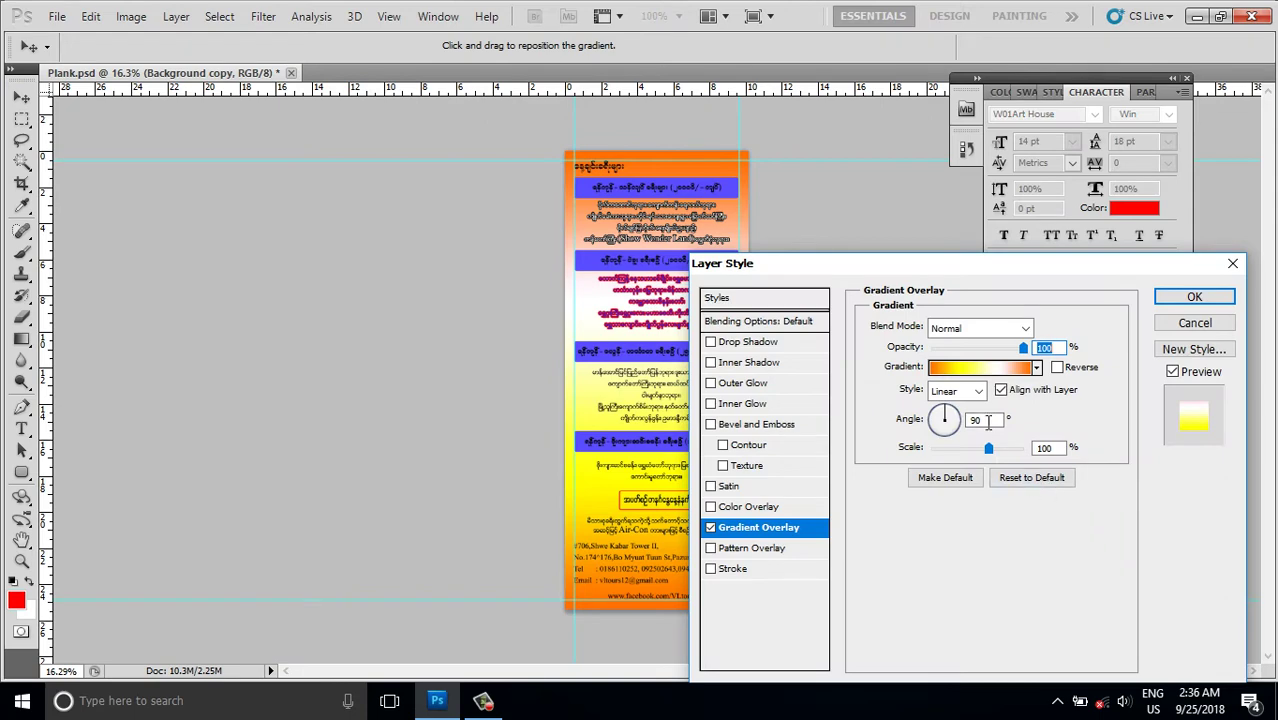
left_click_drag(989, 449, 1010, 449)
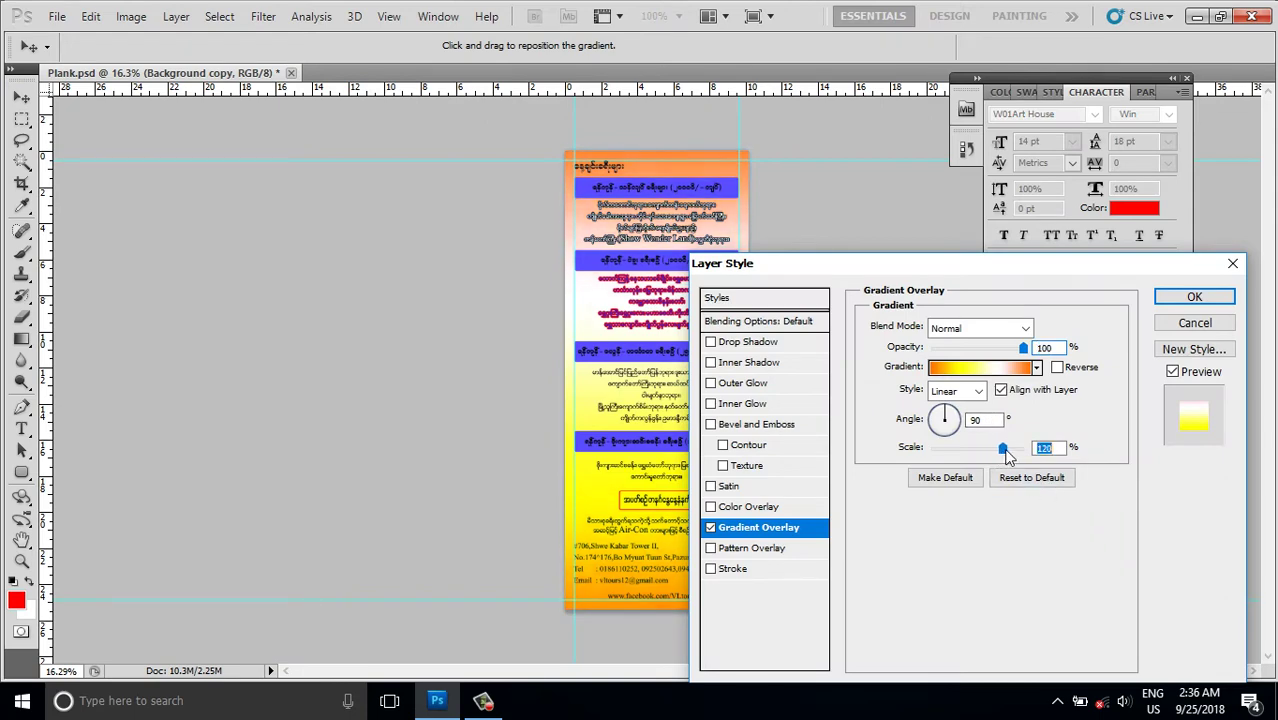
left_click(1187, 297)
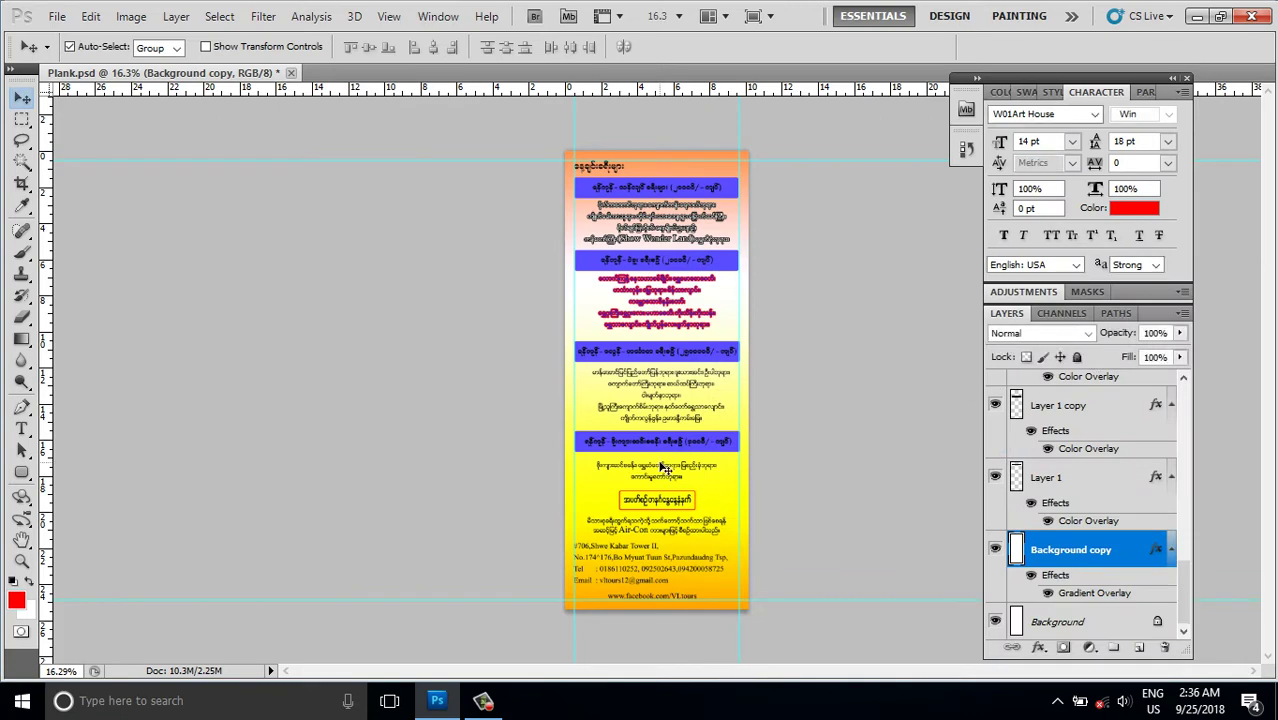
Step: Select the heading text in the first blue band
scroll(662, 470, "down", 1)
scroll(660, 470, "up", 1)
scroll(660, 470, "up", 1)
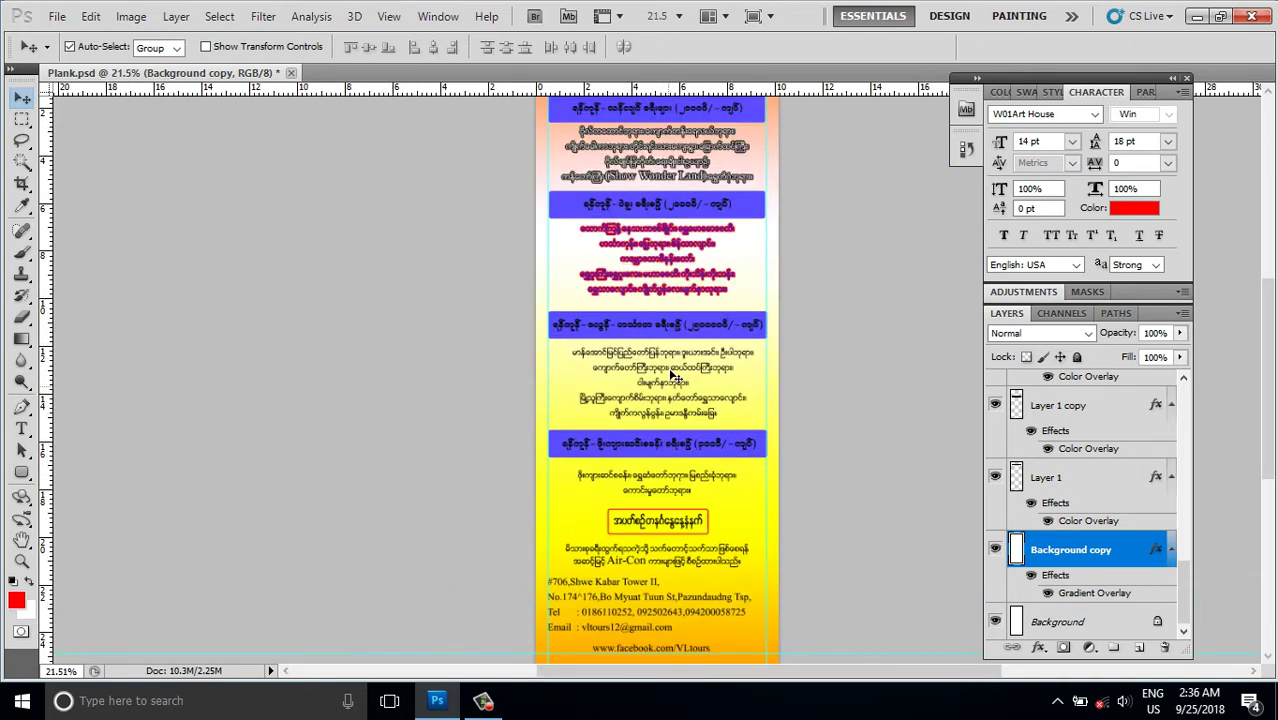
scroll(676, 370, "up", 1)
scroll(600, 390, "up", 3)
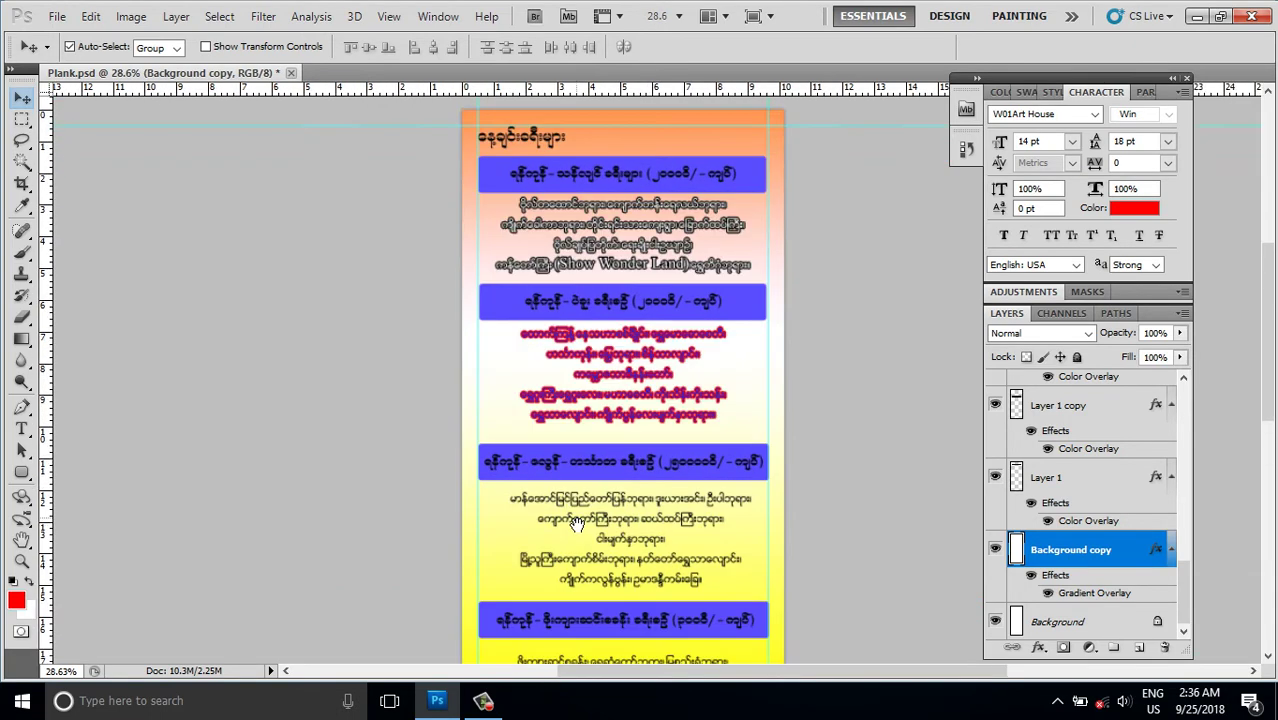
scroll(608, 300, "up", 3)
scroll(616, 337, "up", 2)
scroll(594, 427, "up", 1)
scroll(594, 427, "up", 2)
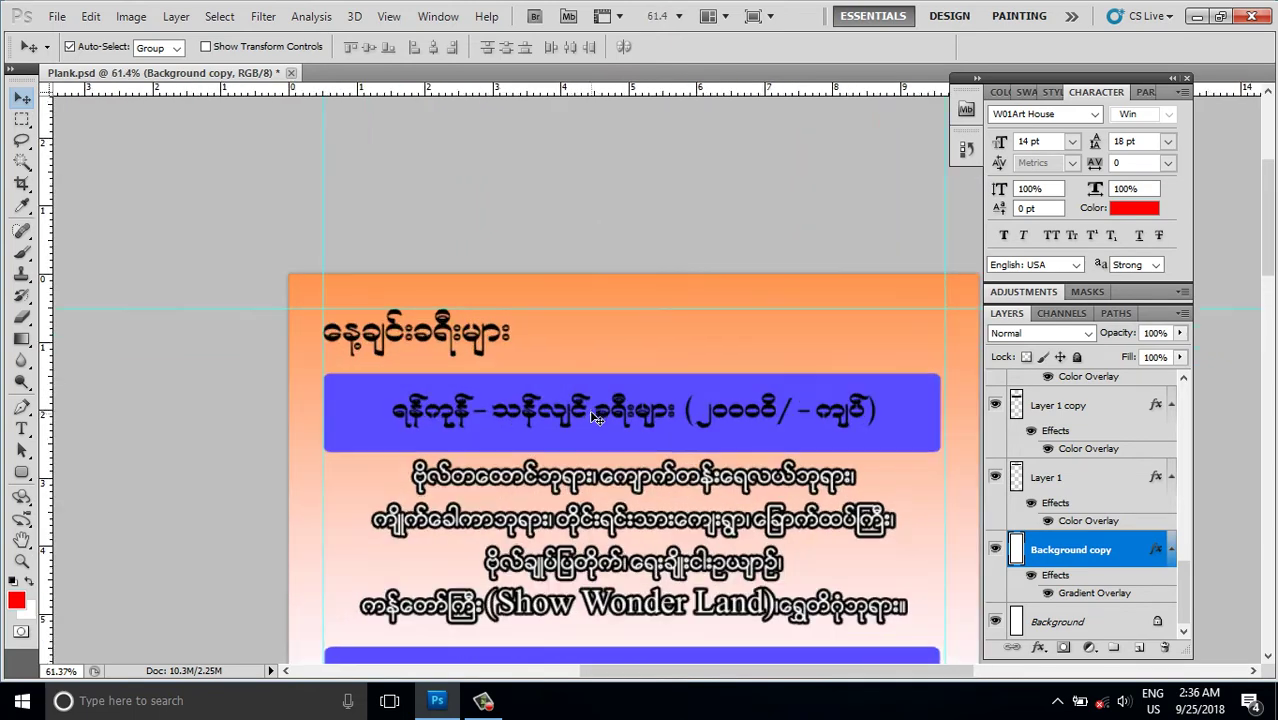
left_click(570, 412)
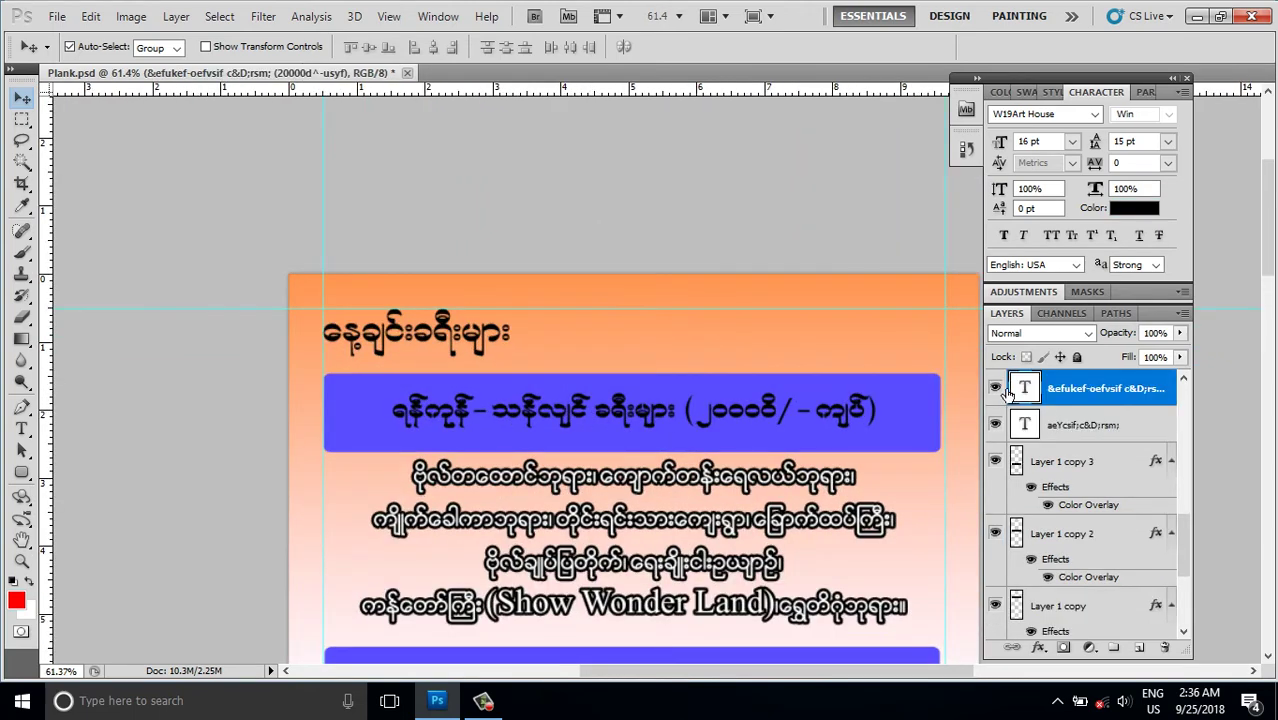
Step: Apply a white Color Overlay and a red (R 255) Stroke layer effect to the heading
left_click(1037, 647)
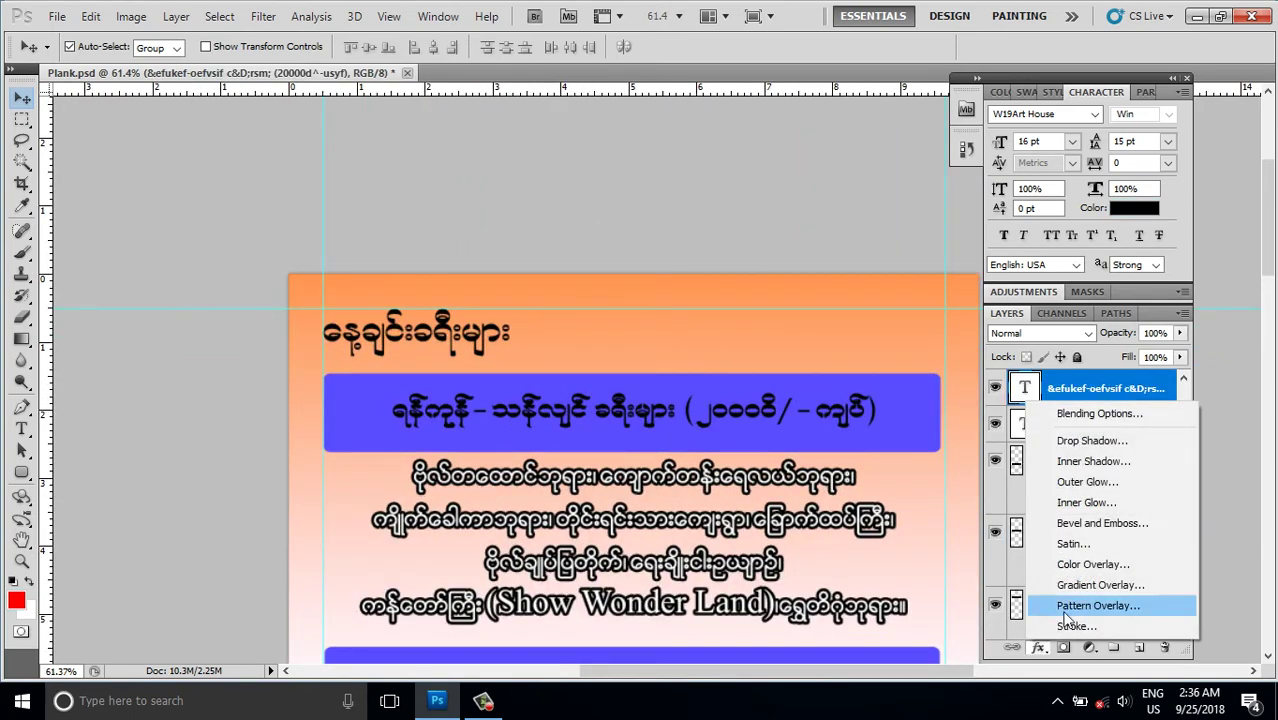
left_click(1090, 564)
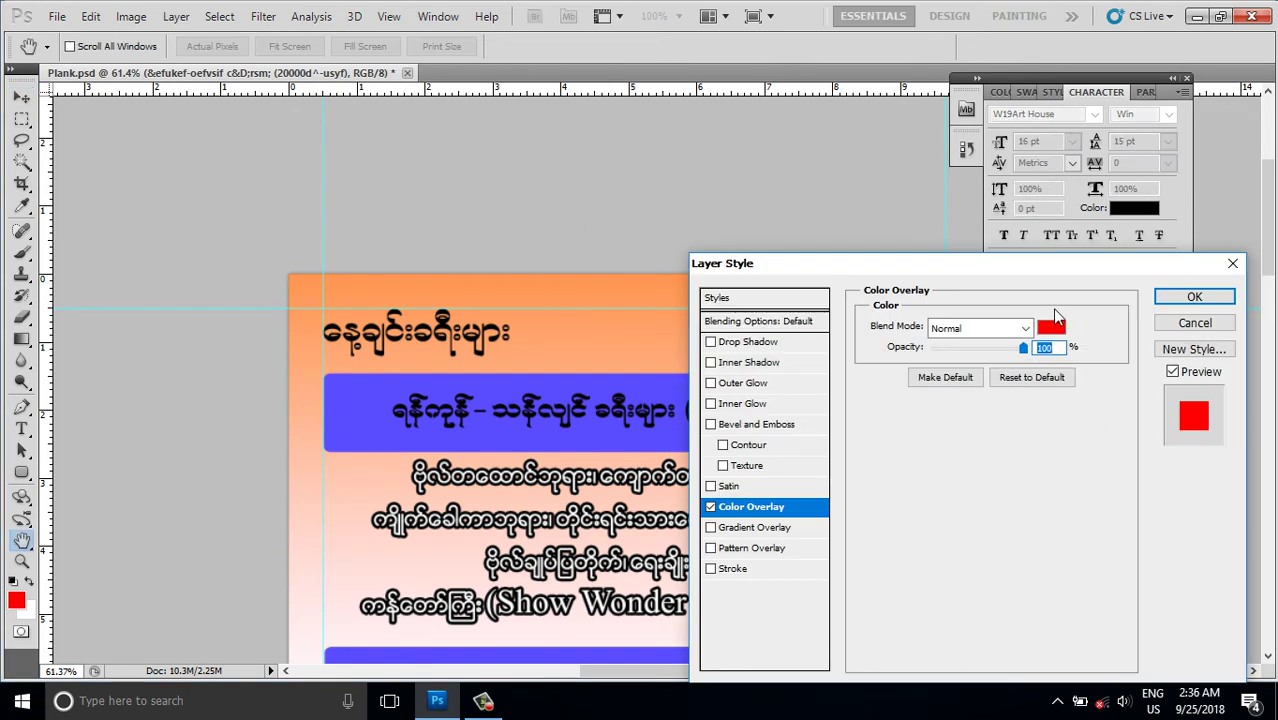
left_click(1048, 330)
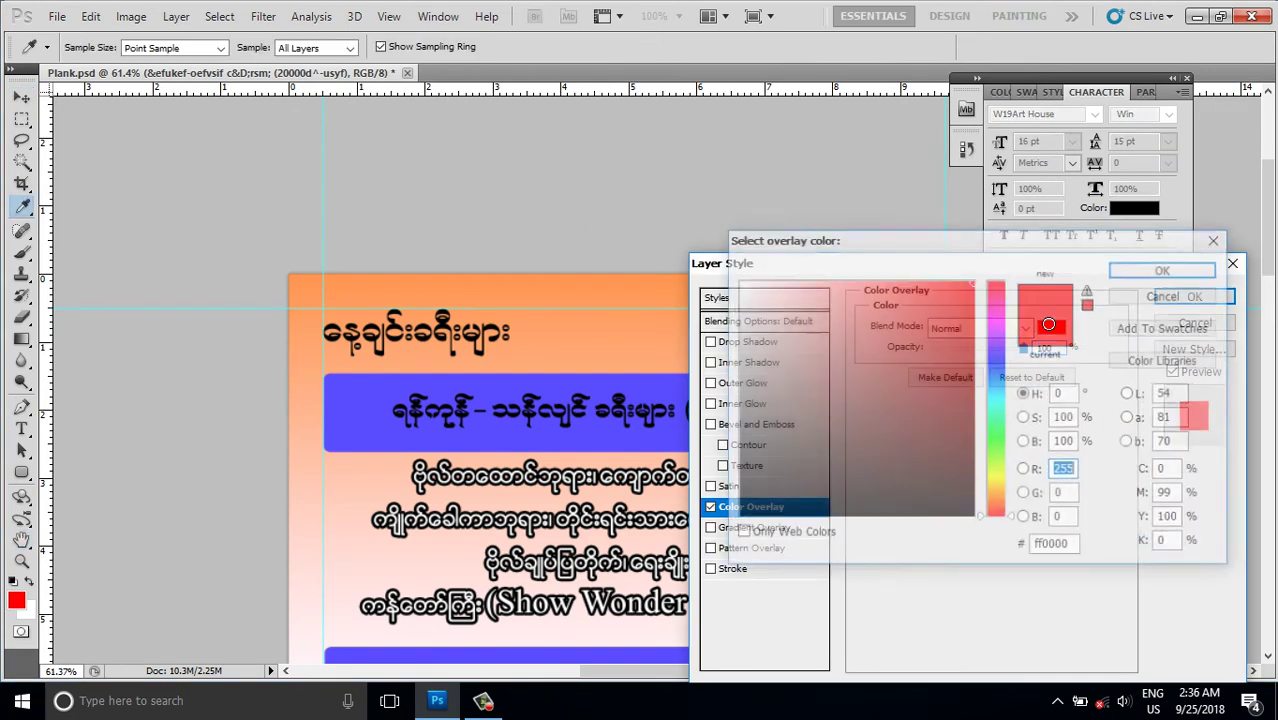
left_click(737, 282)
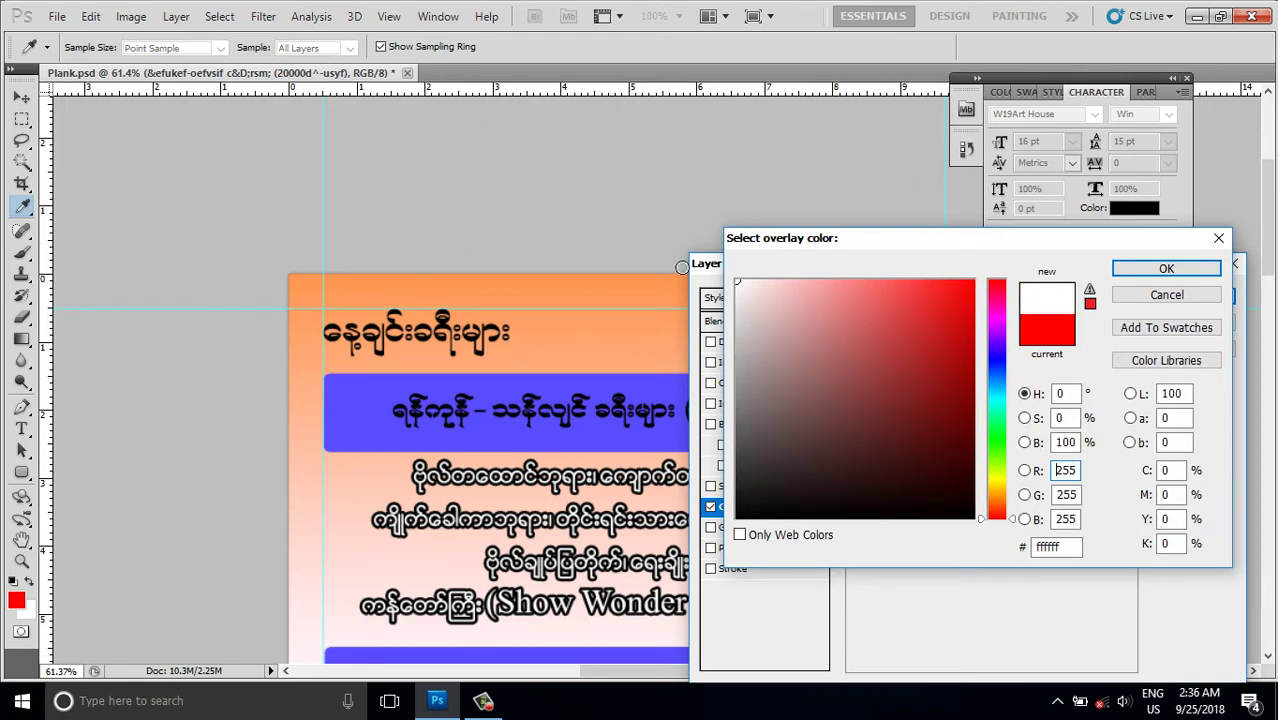
left_click(1166, 268)
left_click(728, 569)
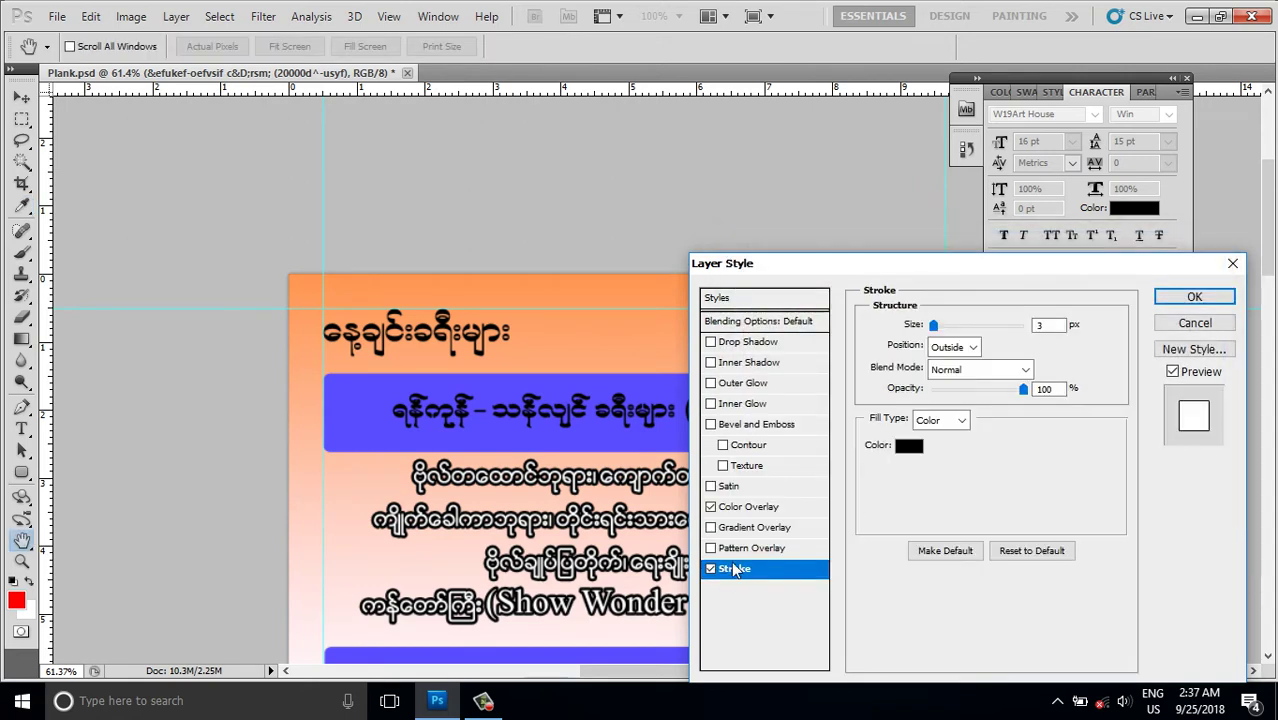
left_click(904, 443)
type("255")
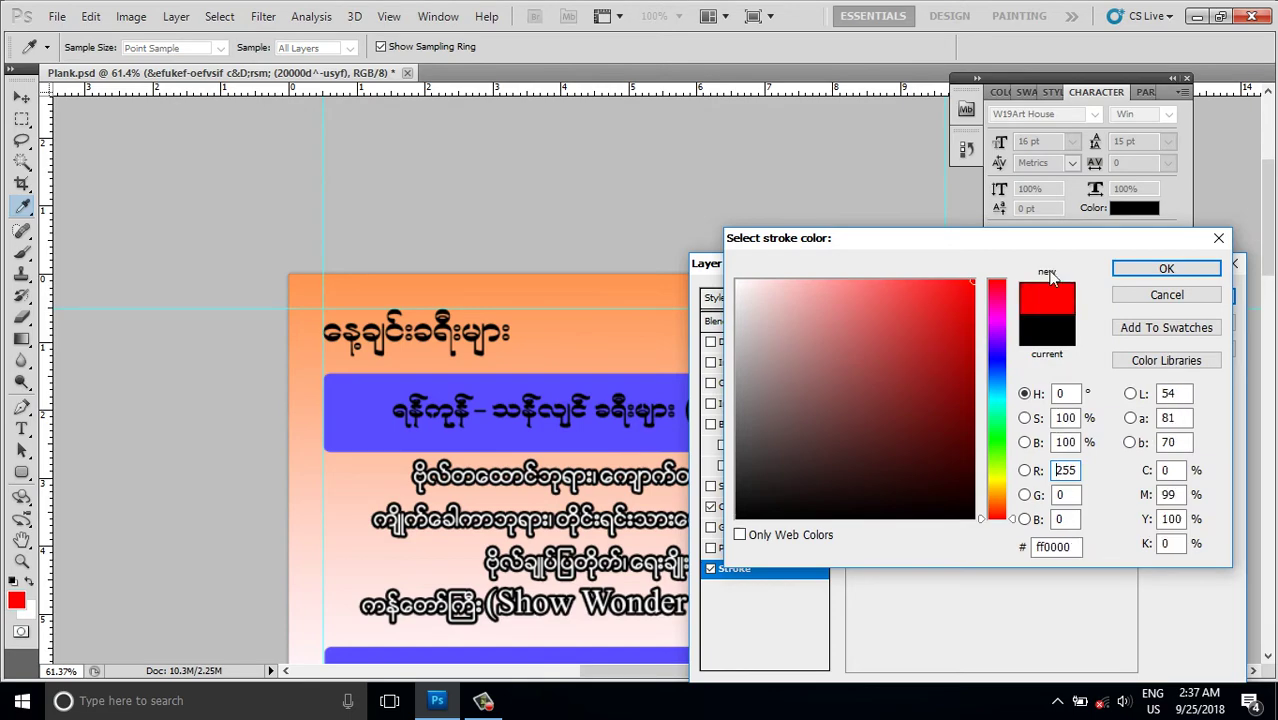
left_click(1166, 268)
left_click(1190, 297)
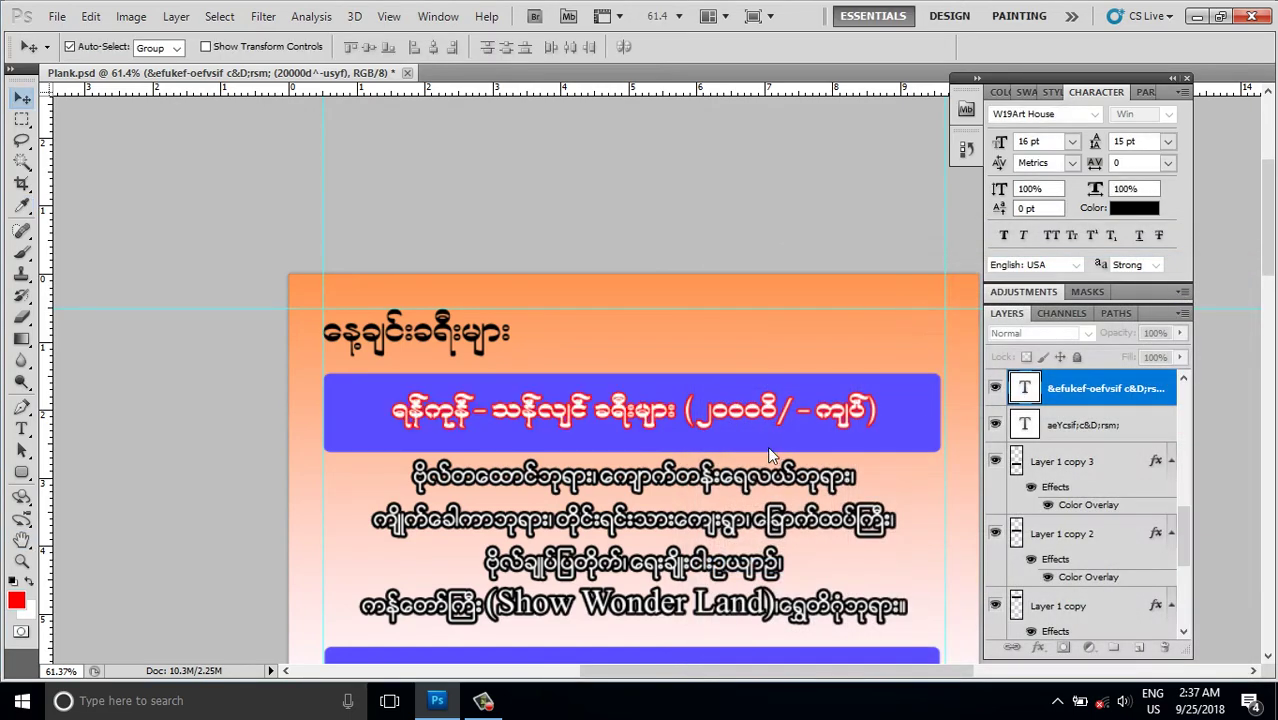
Step: Scroll through the flyer to inspect the white-and-red heading, then drag upward once
scroll(635, 450, "down", 1)
scroll(640, 440, "down", 1)
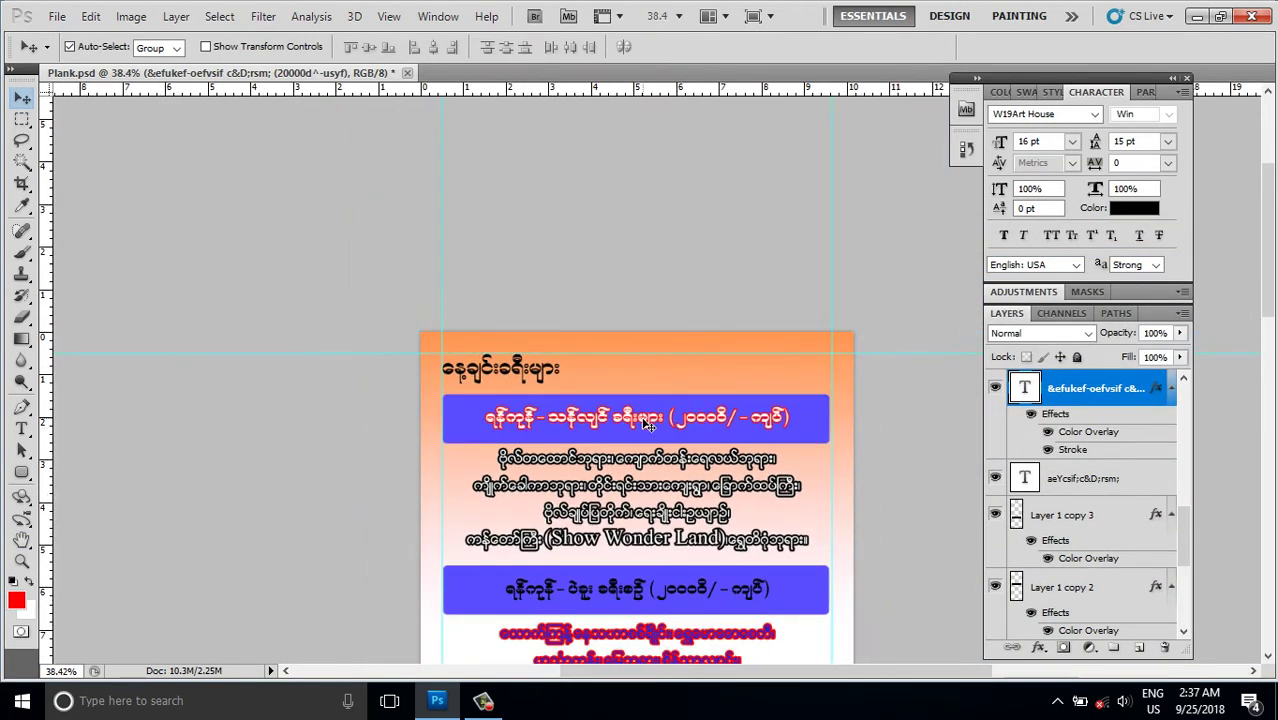
scroll(648, 428, "down", 1)
scroll(648, 428, "up", 1)
scroll(655, 432, "up", 3)
scroll(665, 438, "up", 1)
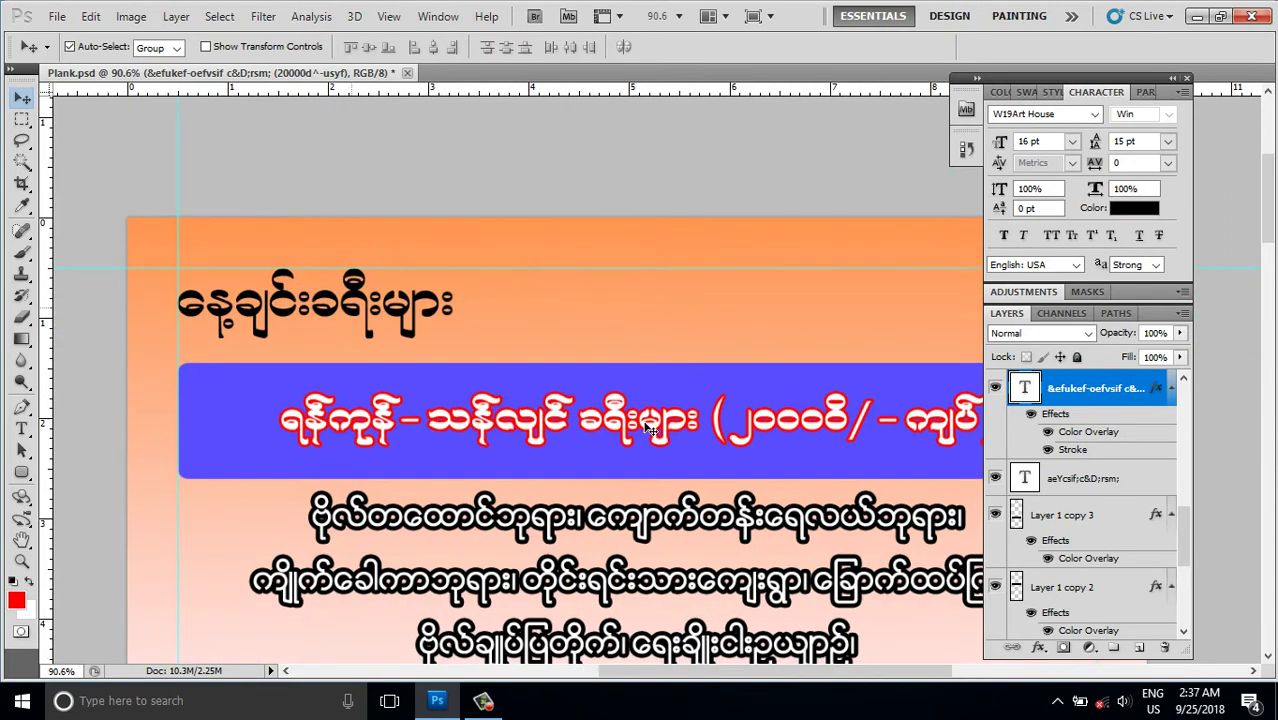
scroll(676, 445, "down", 2)
scroll(678, 450, "down", 3)
scroll(682, 455, "down", 1)
scroll(686, 465, "down", 1)
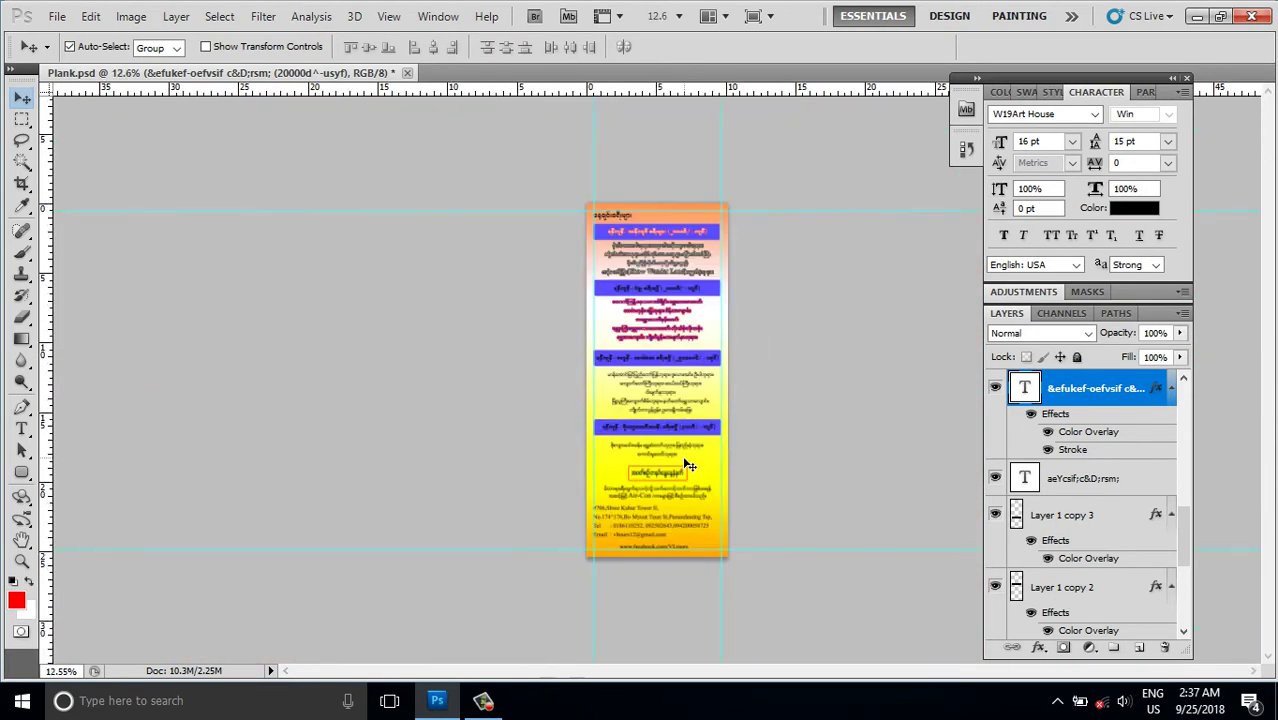
scroll(690, 472, "up", 1)
scroll(690, 472, "up", 1)
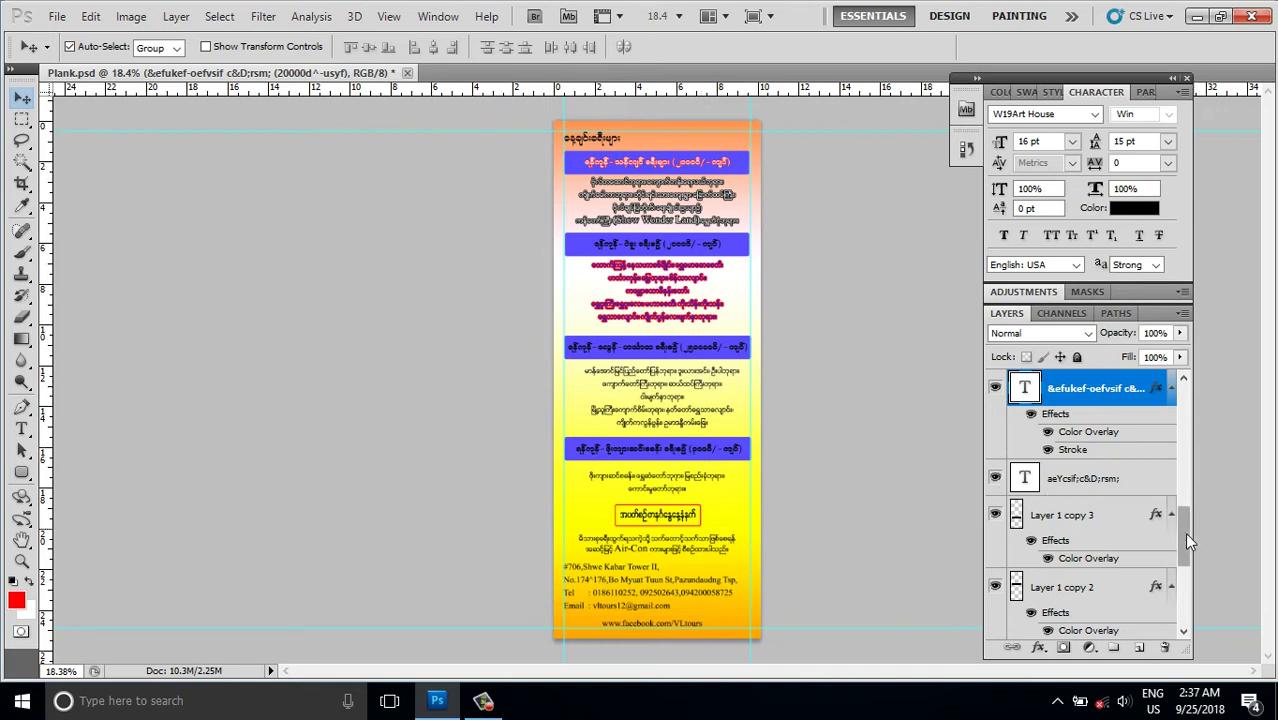
left_click_drag(1187, 540, 1184, 393)
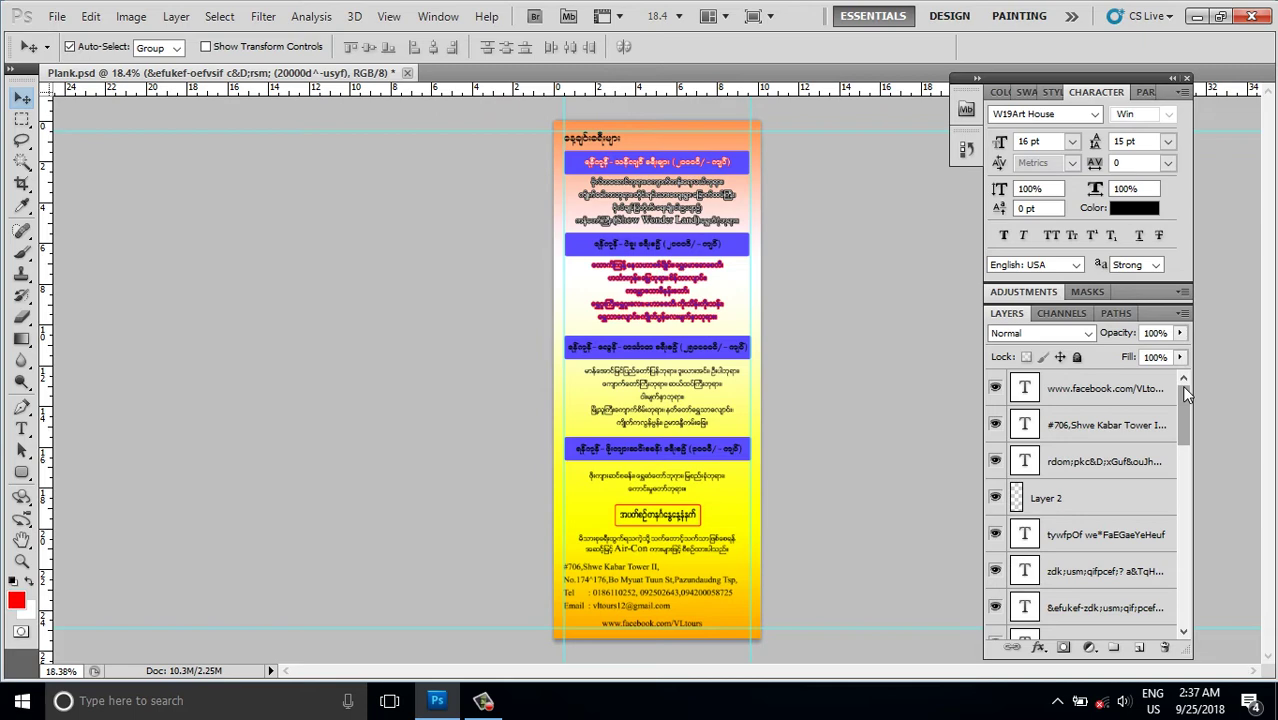
Step: Check the Image Size shows 4 × 10 inches at 300 pixels/inch, with document units in inches
key("ctrl+alt+i")
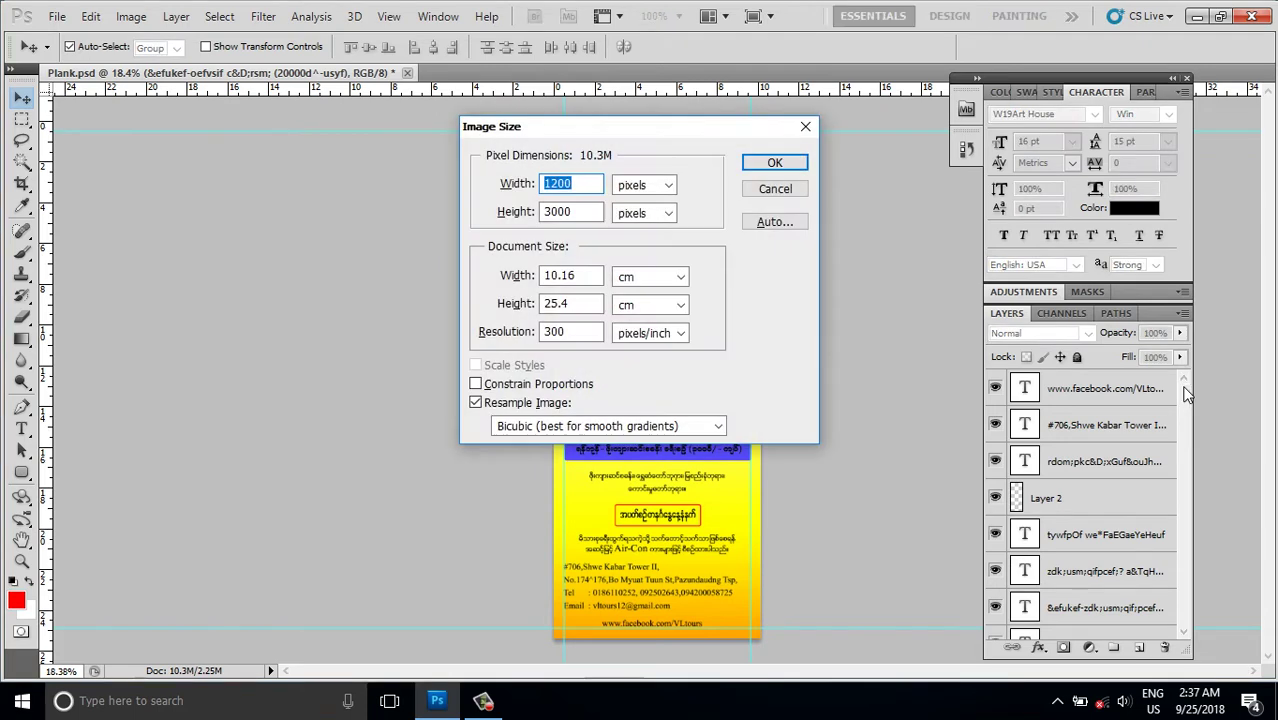
left_click(650, 277)
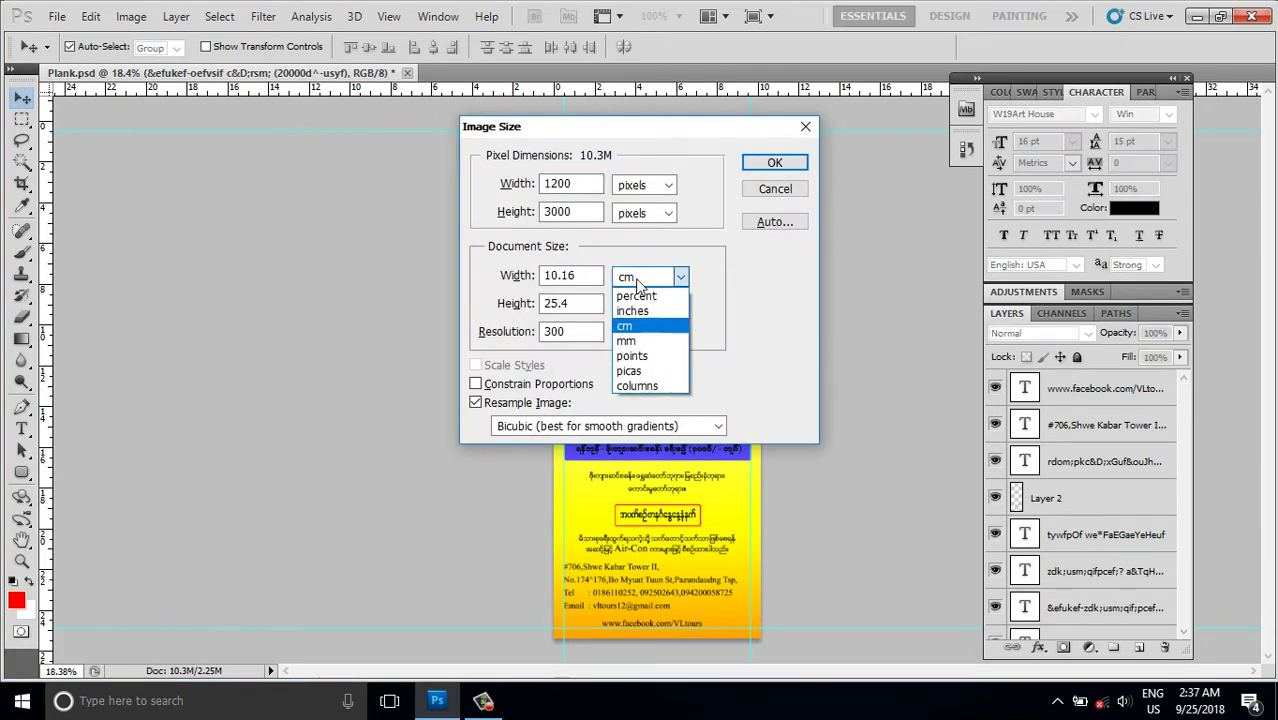
left_click(630, 307)
left_click(582, 277)
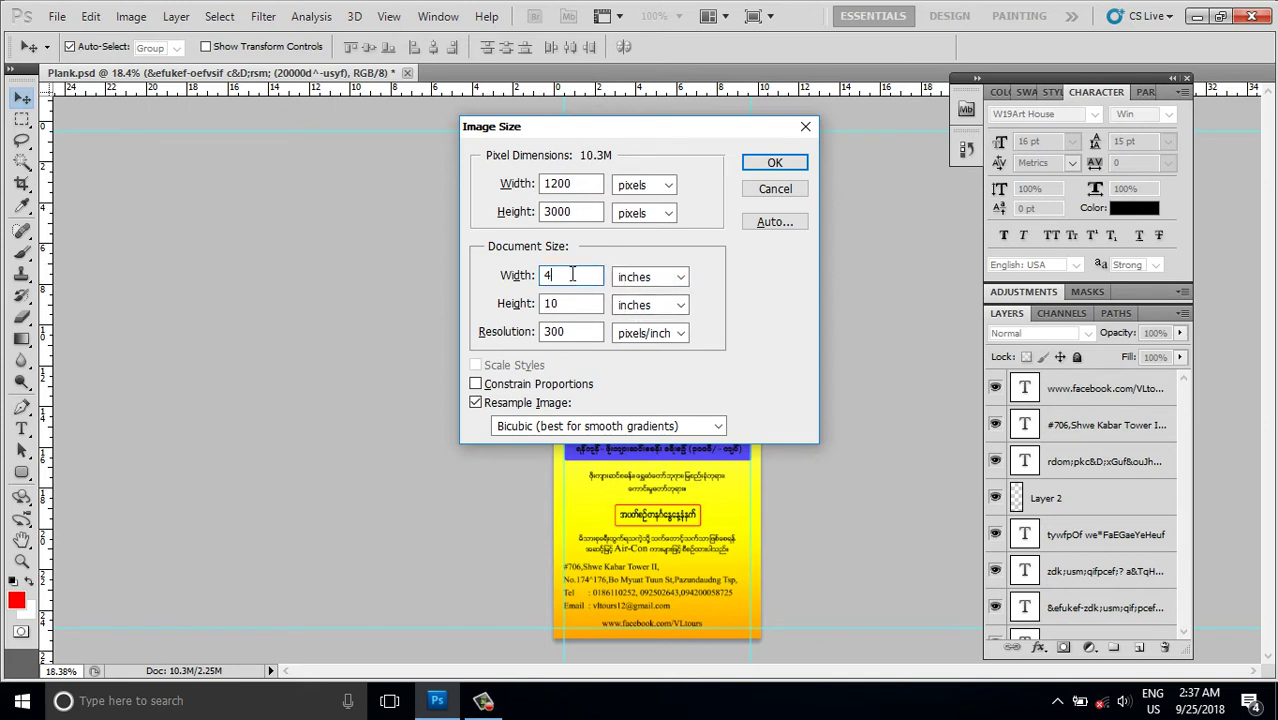
left_click(567, 304)
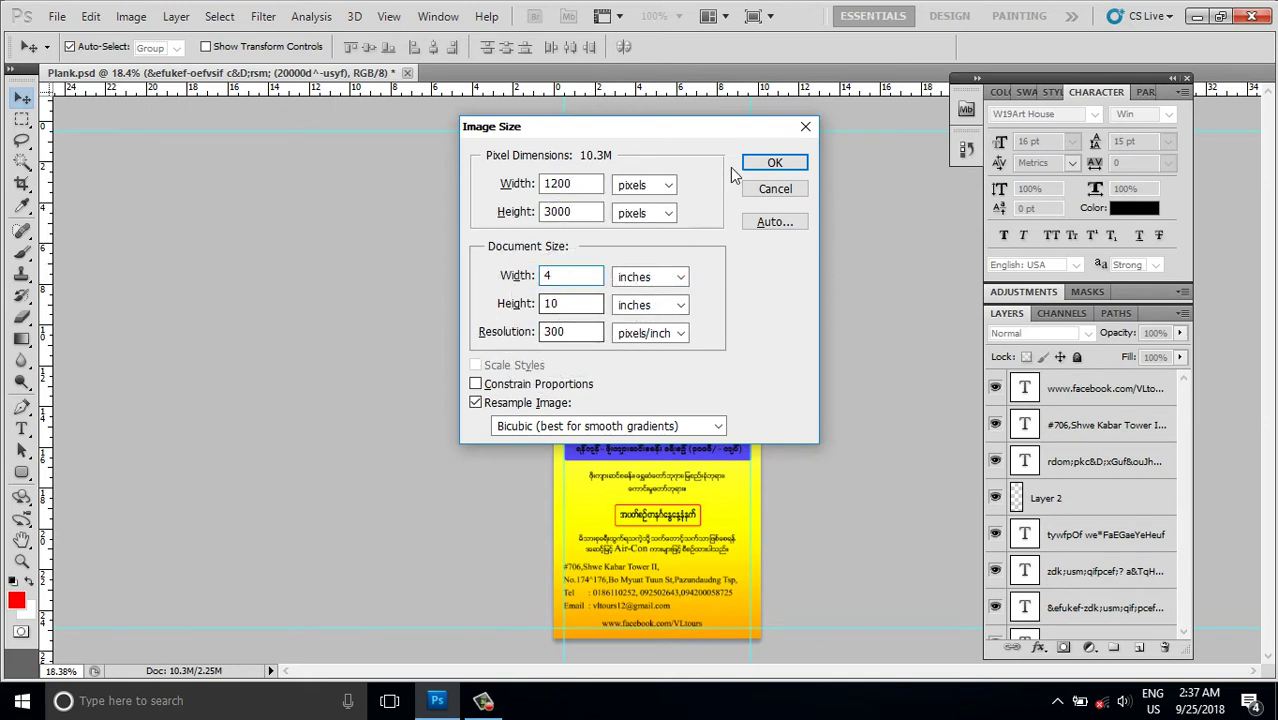
left_click(762, 165)
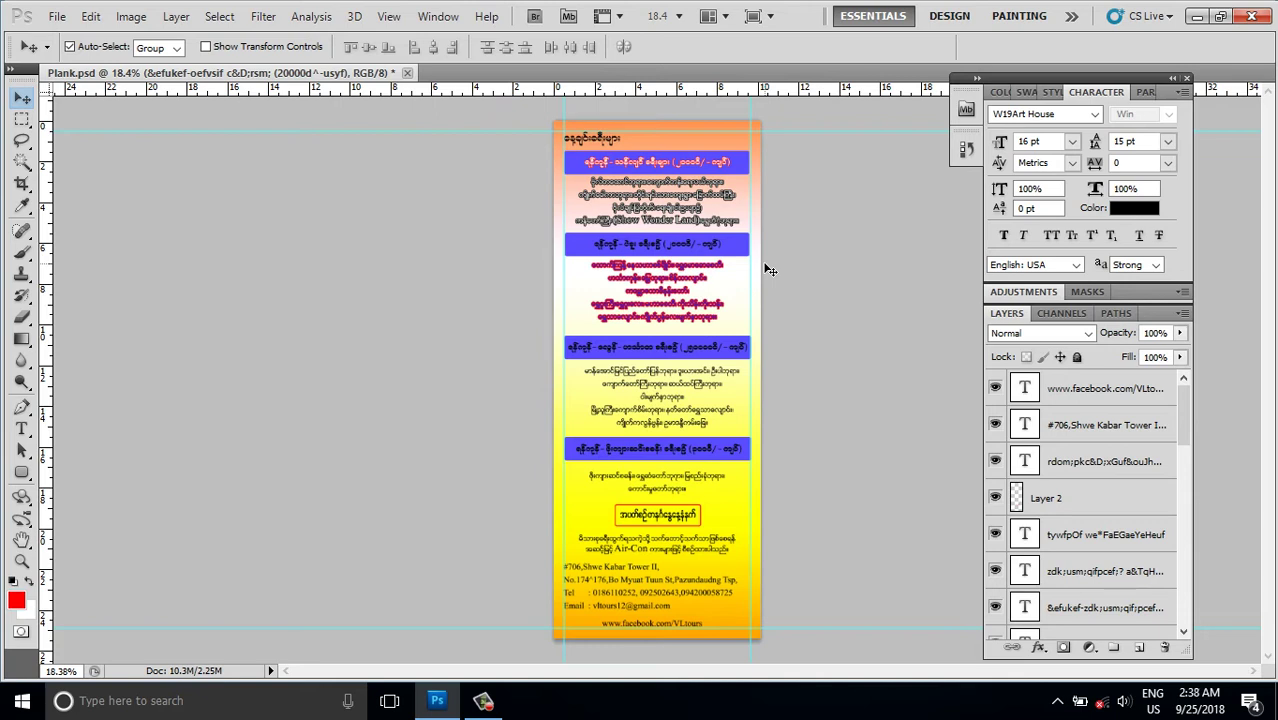
scroll(751, 346, "up", 1)
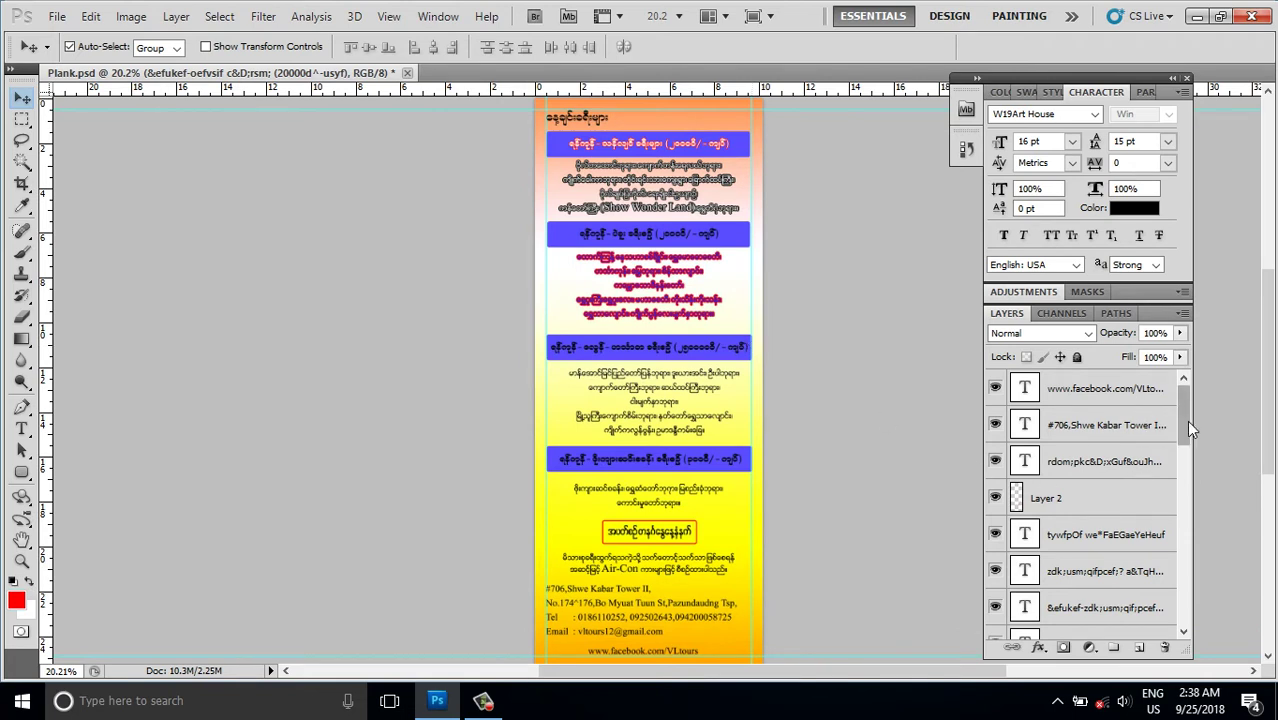
left_click(1071, 389)
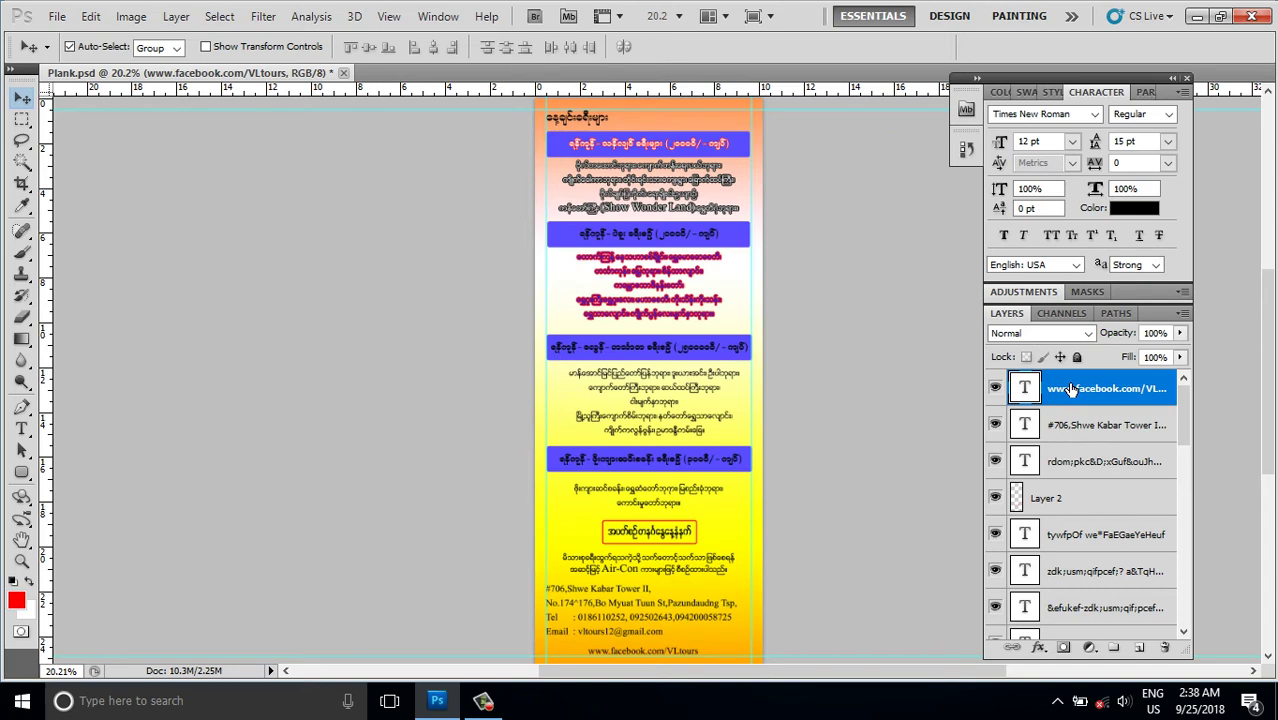
key("ctrl+shift+n")
key("Return")
left_click(1069, 389)
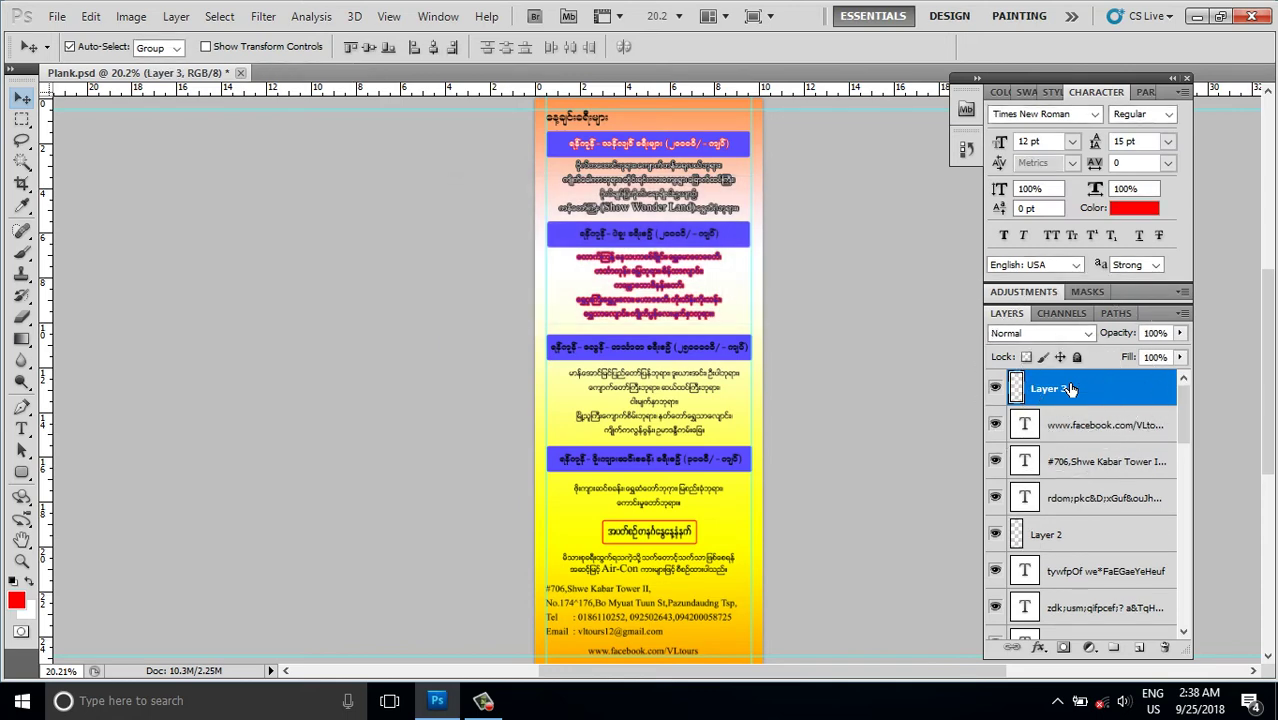
Step: Select the whole document and stroke it with a 2 px black outline
key("ctrl+a")
scroll(672, 355, "down", 1)
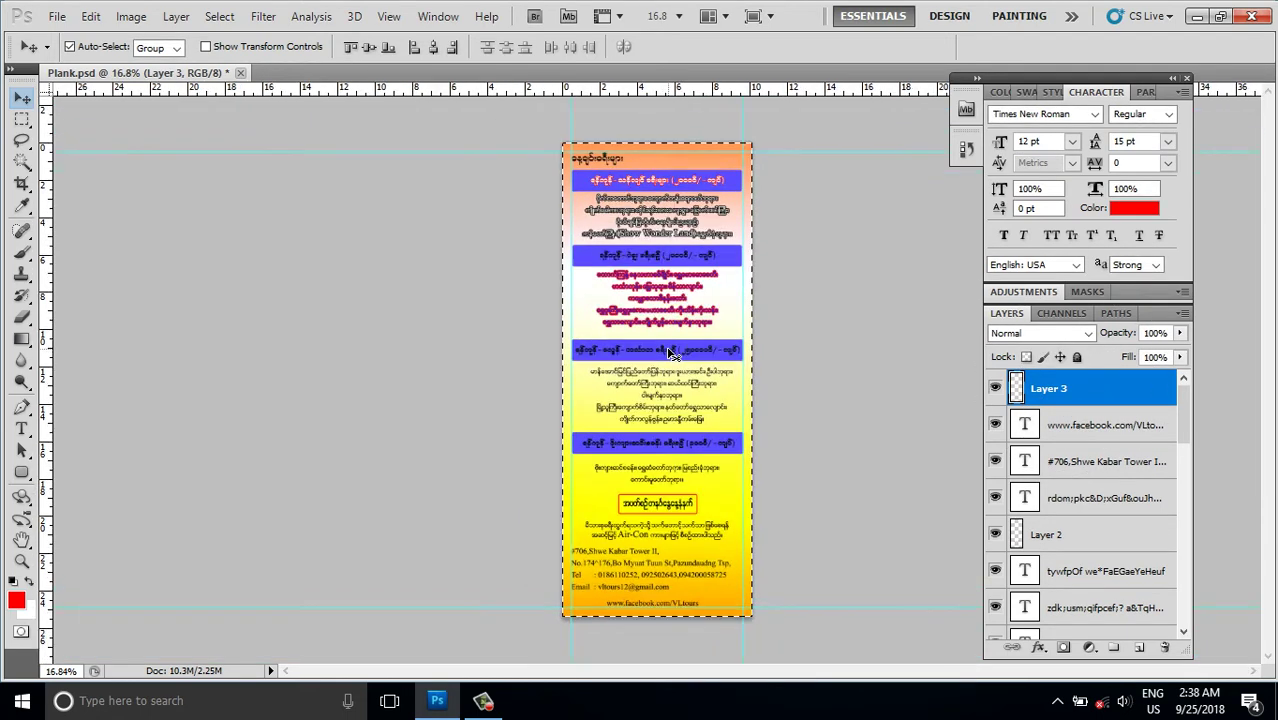
key("alt+e")
key("s")
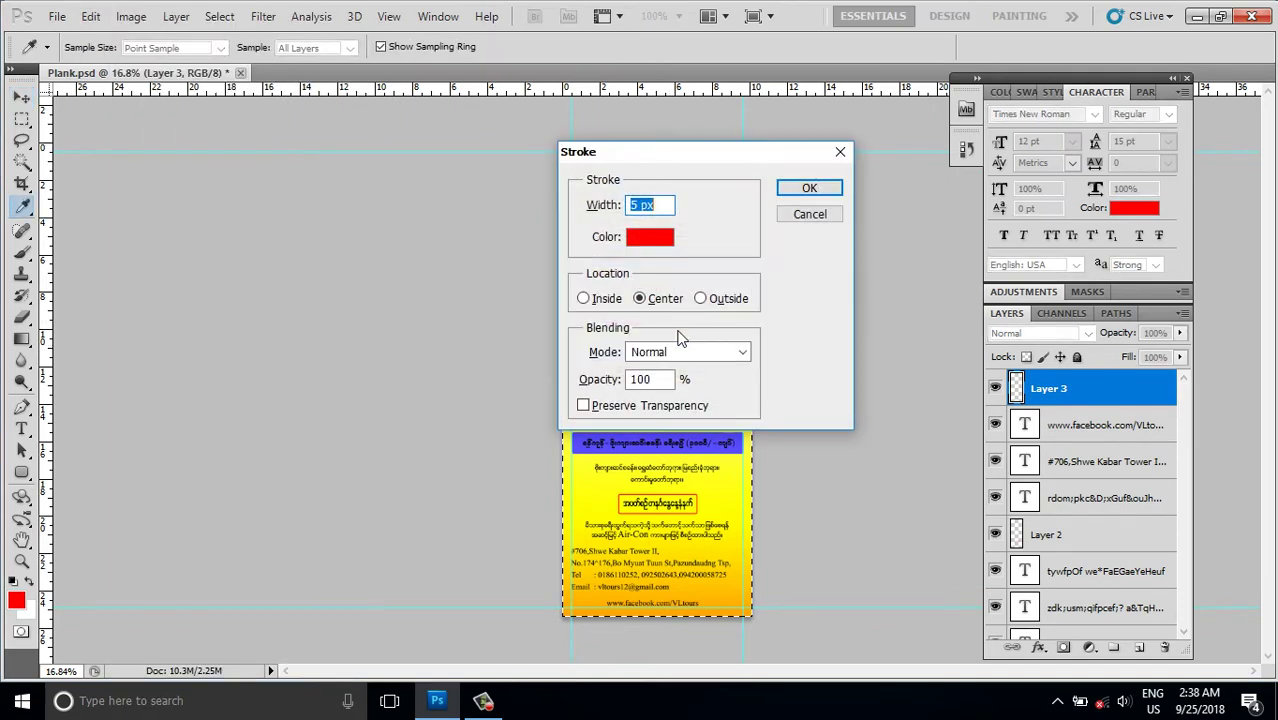
left_click(650, 237)
left_click(753, 372)
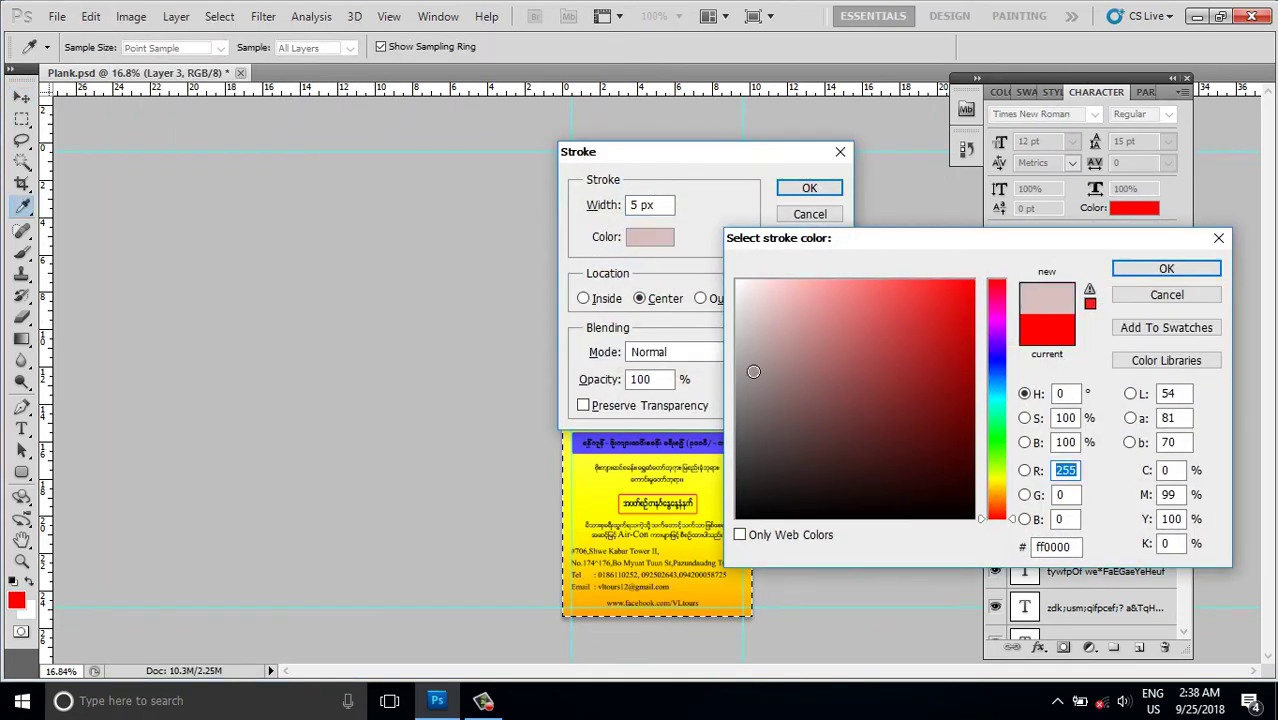
left_click_drag(753, 372, 736, 518)
left_click(1145, 272)
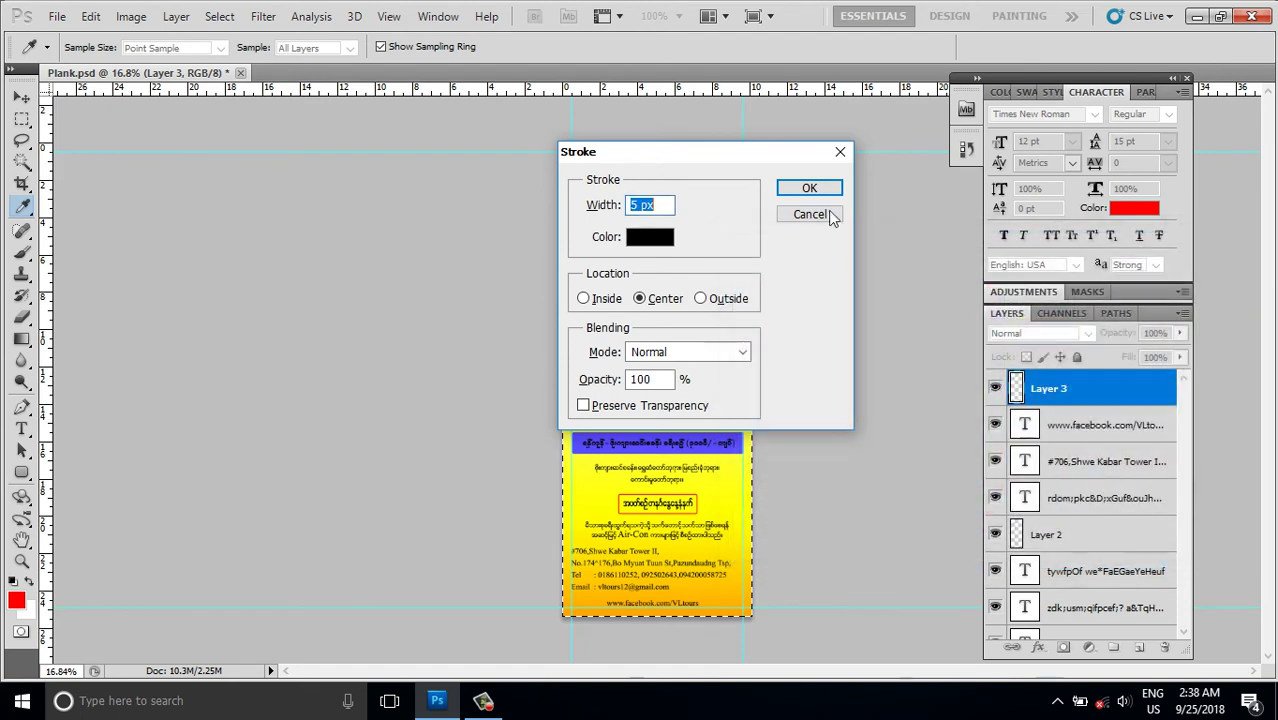
type("2")
left_click(810, 192)
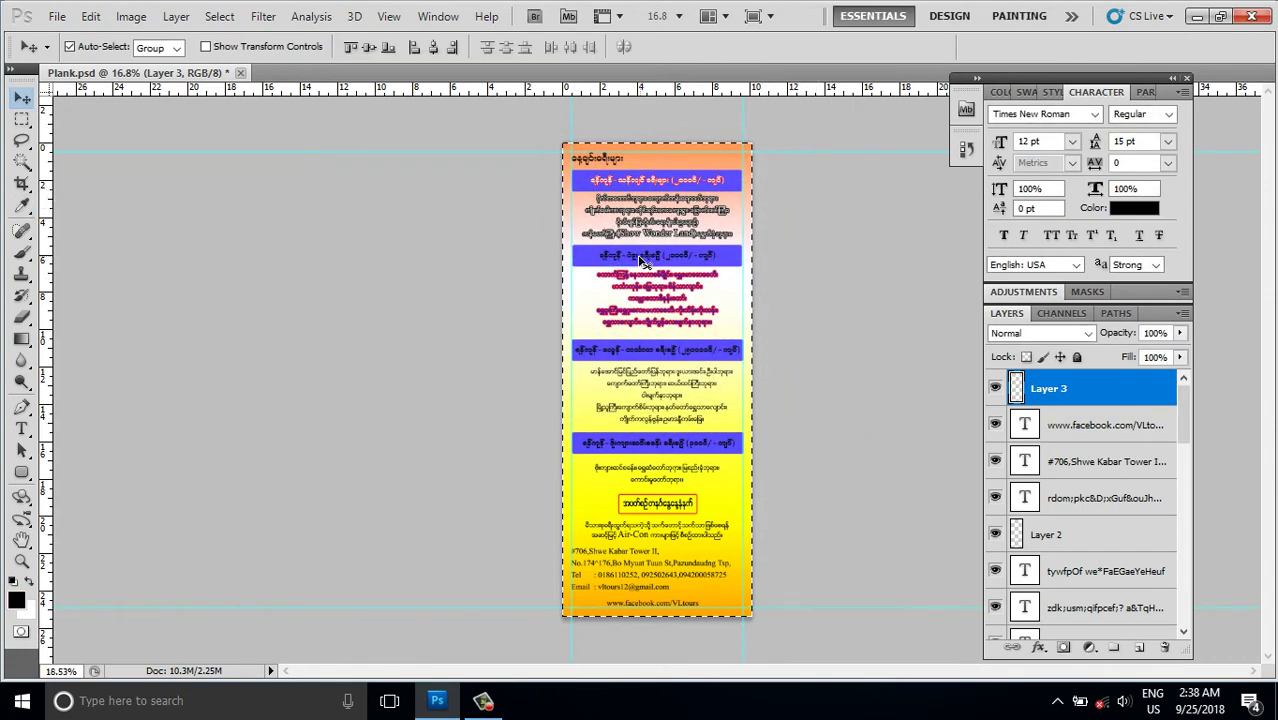
Step: Pick the Rectangular Marquee Tool and change its Style from Fixed Size to Normal
scroll(730, 202, "up", 1)
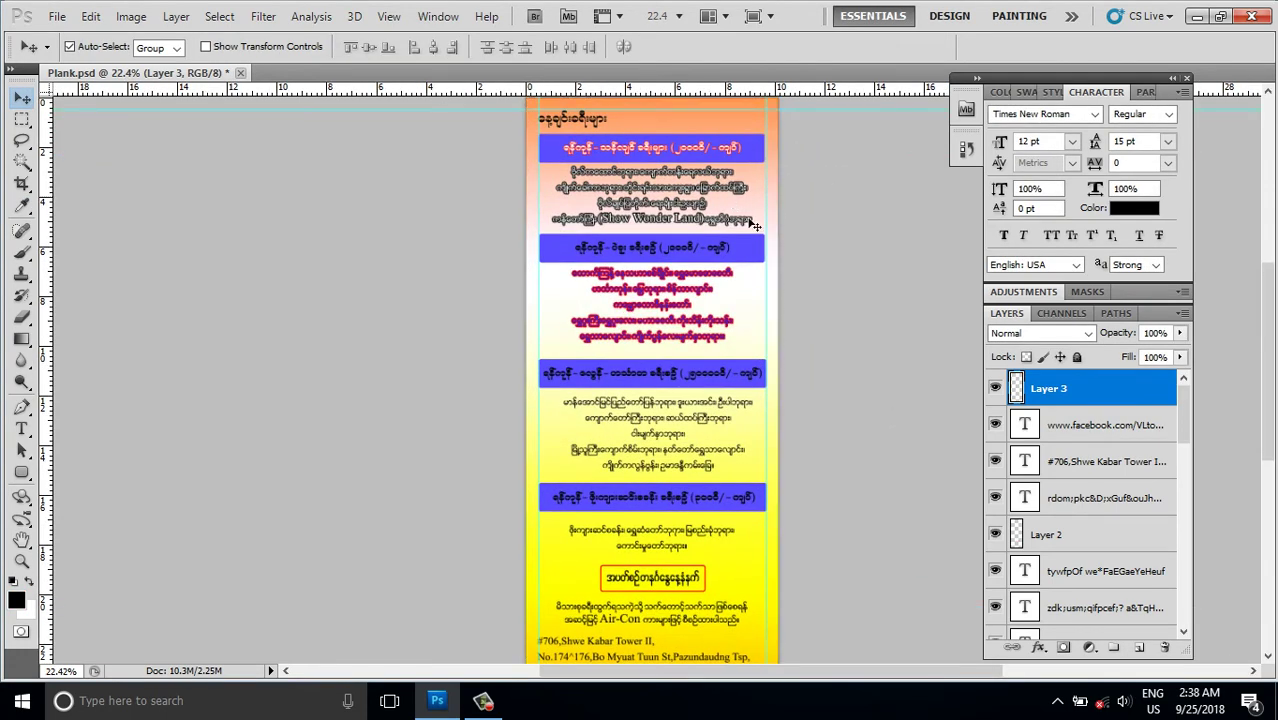
scroll(769, 252, "down", 1)
scroll(766, 234, "up", 1)
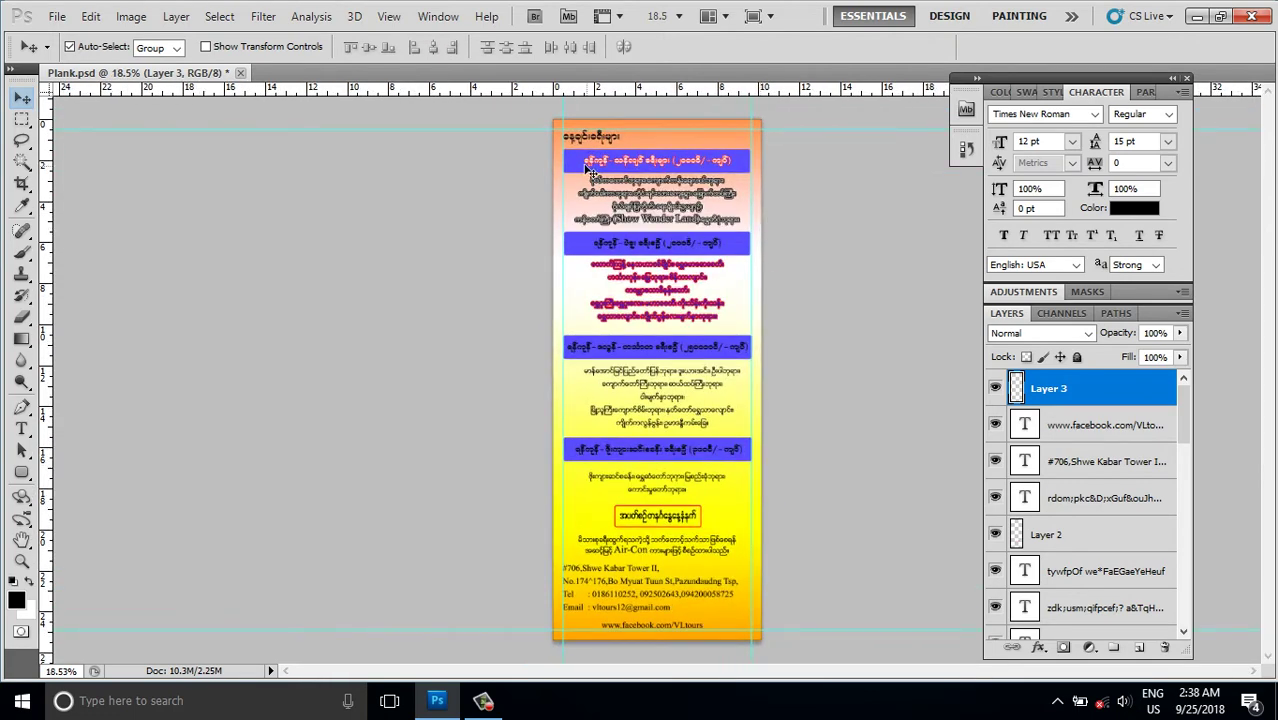
left_click(21, 122)
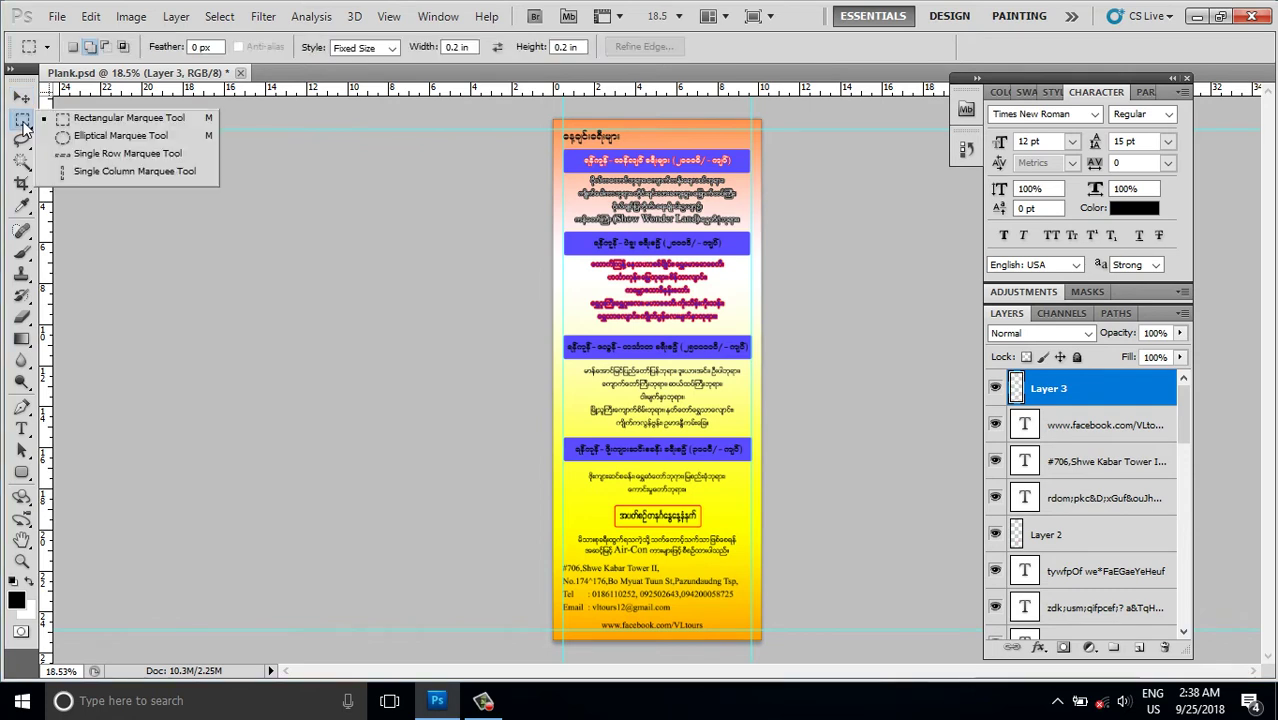
left_click(140, 119)
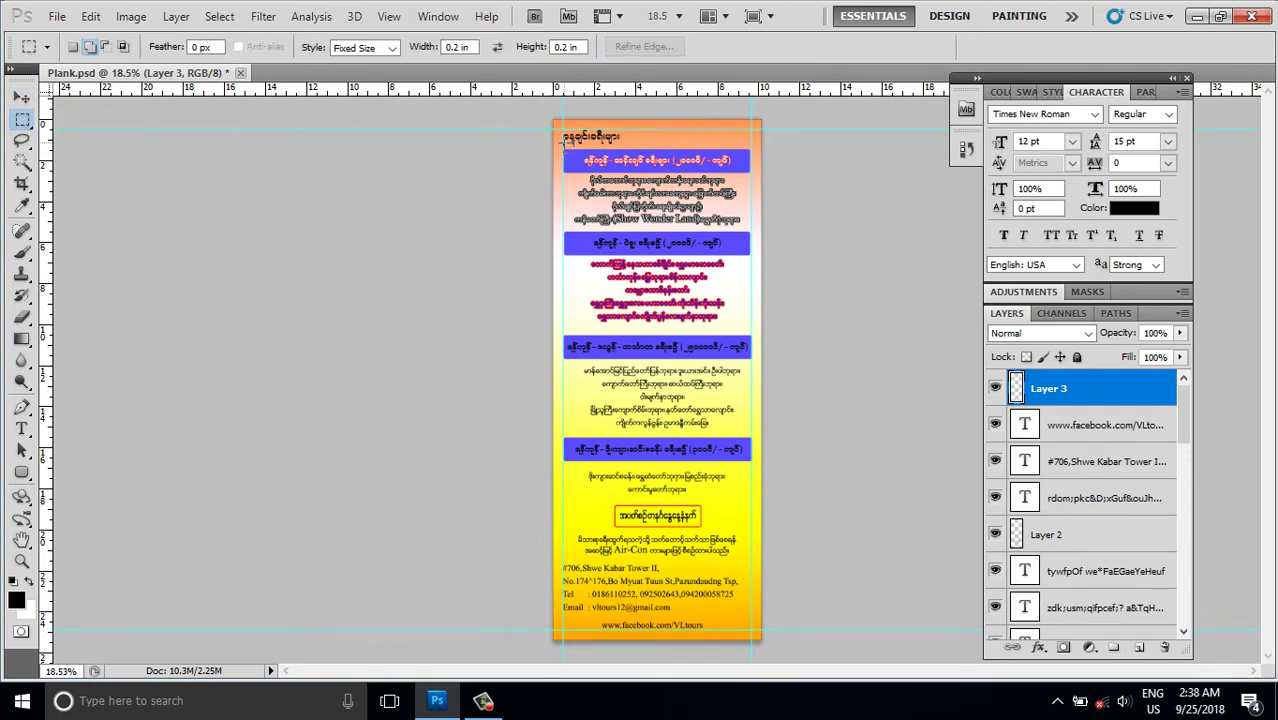
key("ctrl+a")
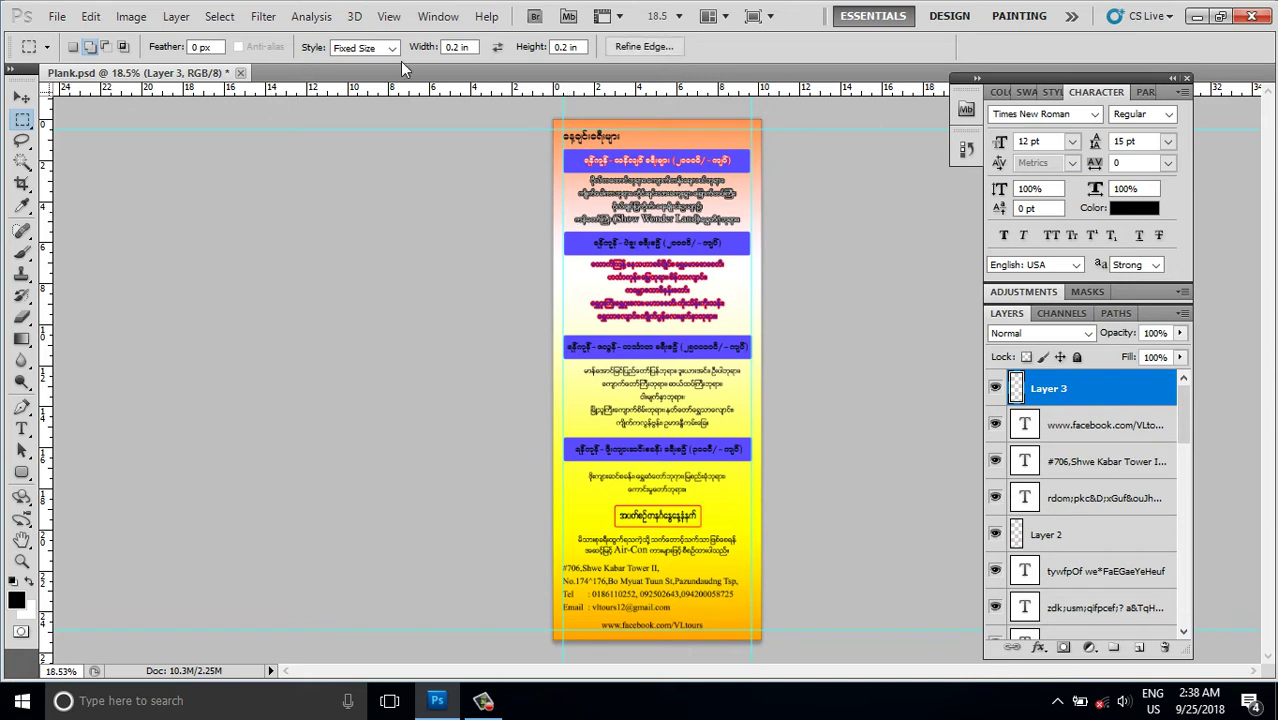
left_click(362, 48)
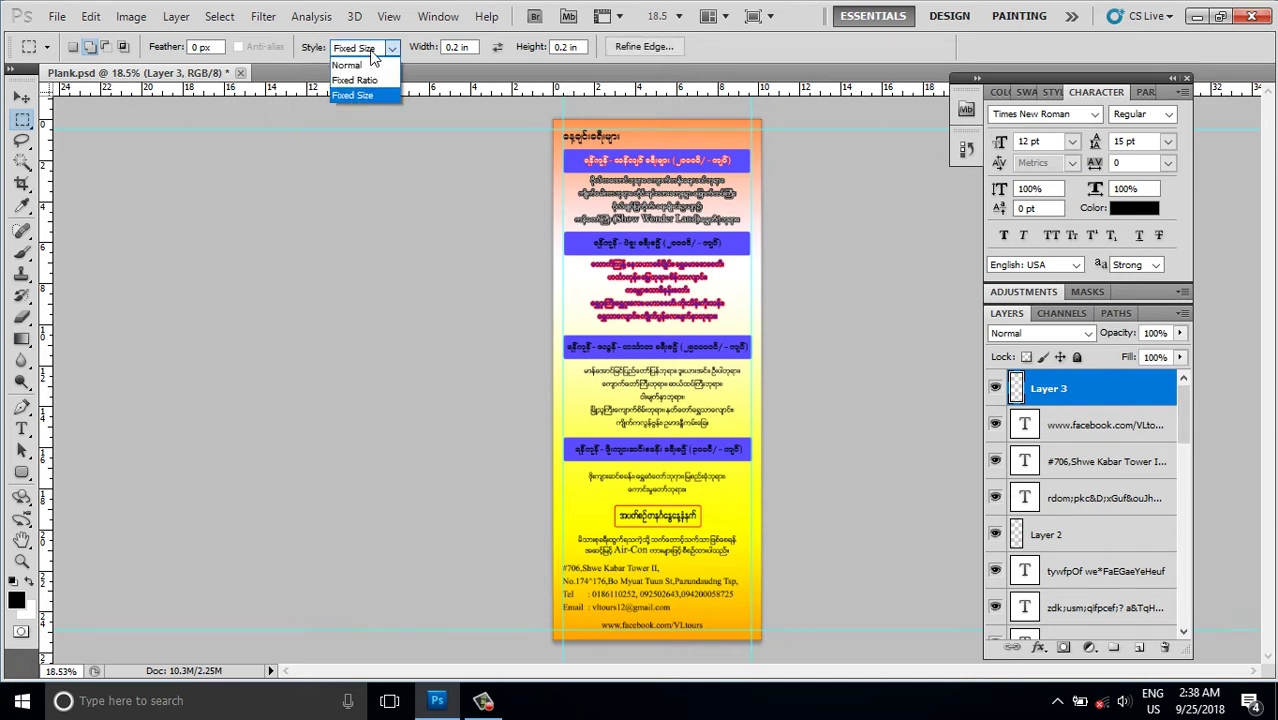
left_click(553, 129)
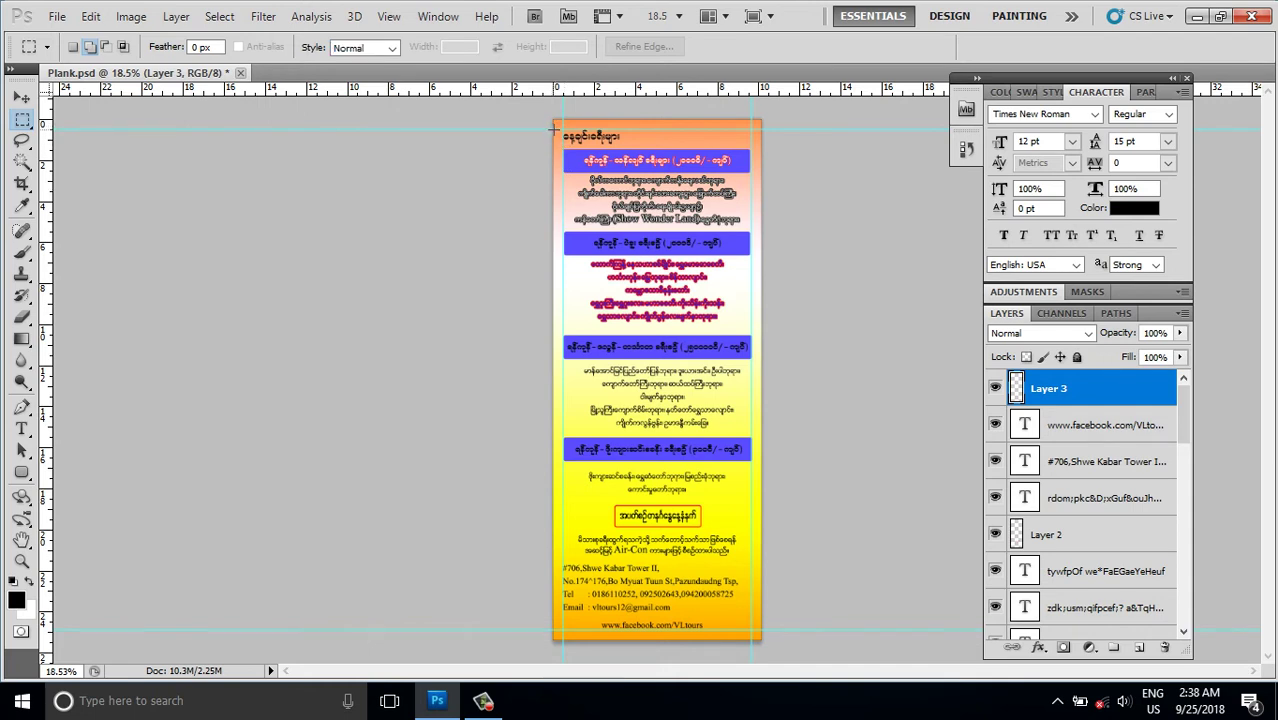
Step: Drag a rectangular selection across the flyer, then zoom and pan around it
left_click_drag(640, 229, 764, 629)
scroll(772, 118, "up", 1)
scroll(772, 118, "up", 1)
scroll(772, 118, "up", 1)
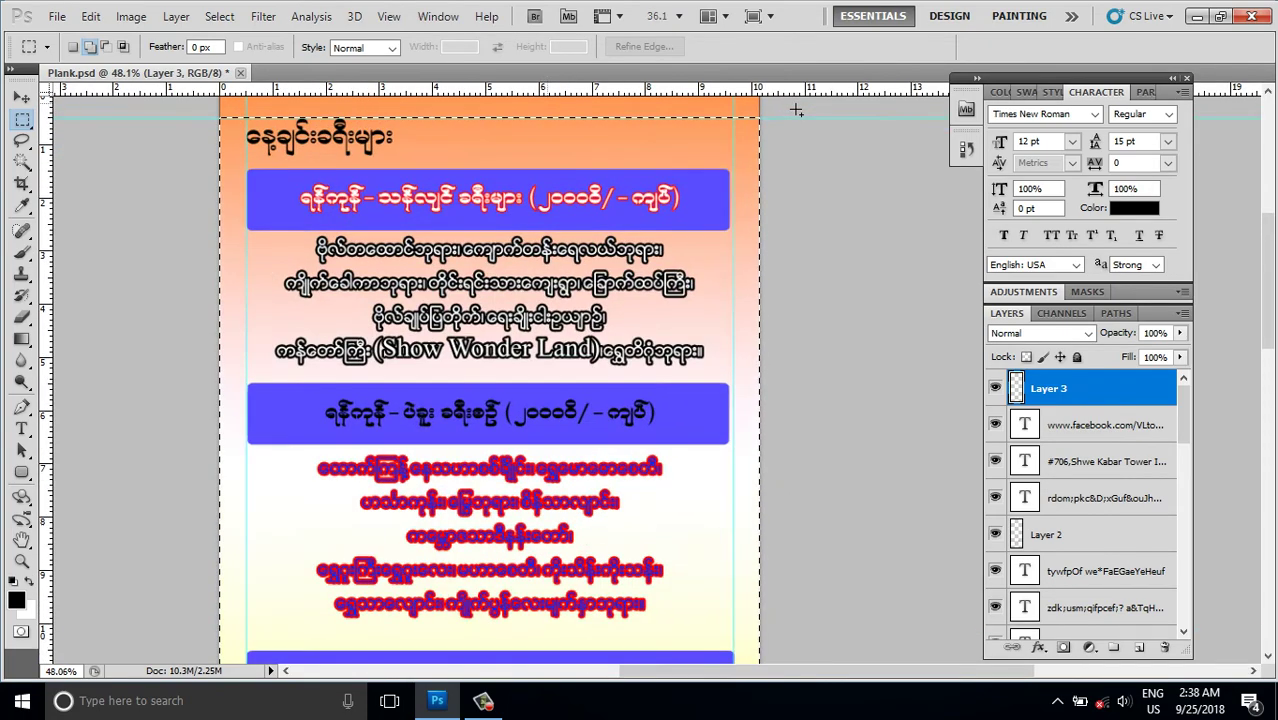
scroll(772, 118, "up", 1)
scroll(772, 118, "up", 1)
scroll(772, 118, "up", 1)
scroll(738, 152, "up", 1)
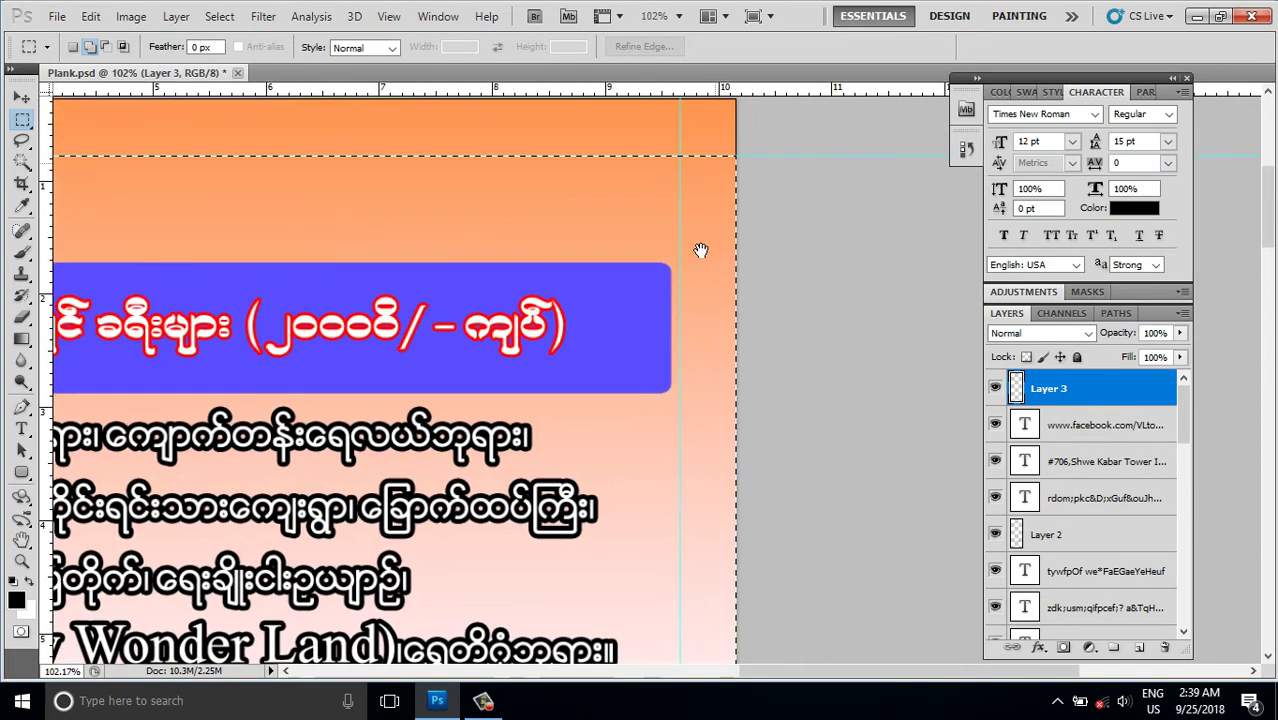
scroll(700, 250, "up", 3)
scroll(732, 209, "up", 2)
left_click(711, 247)
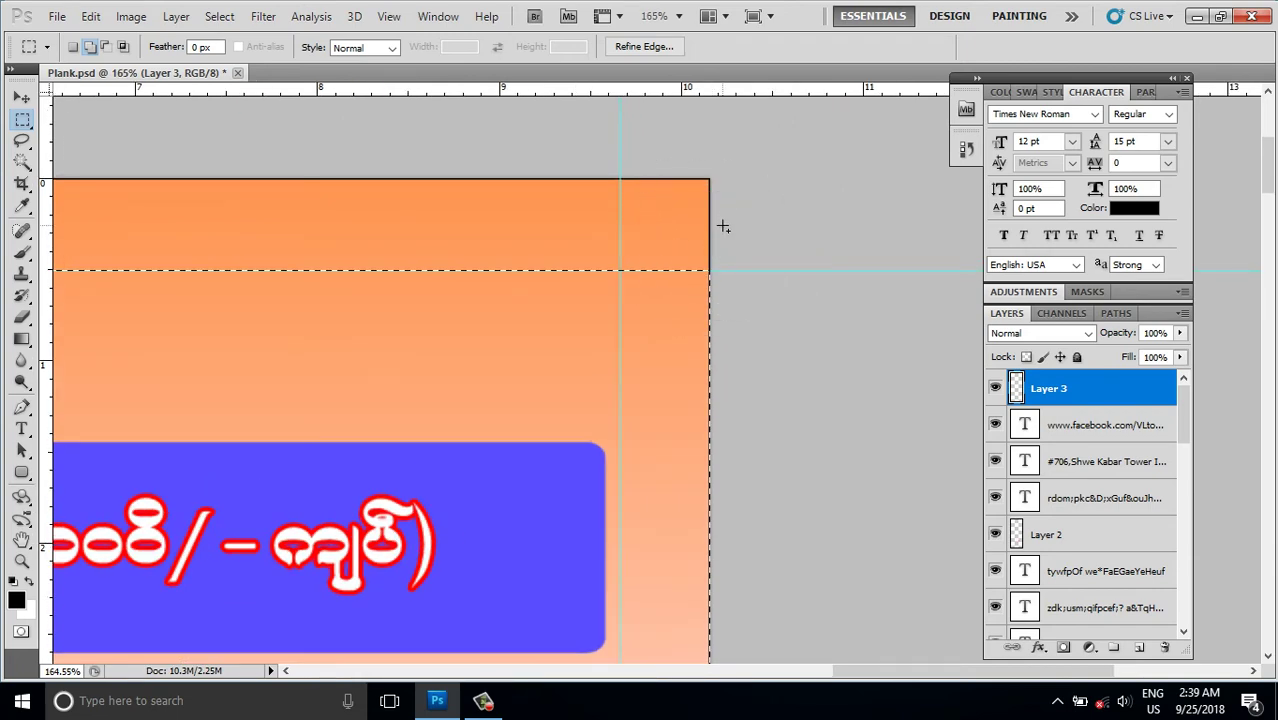
scroll(723, 227, "down", 2)
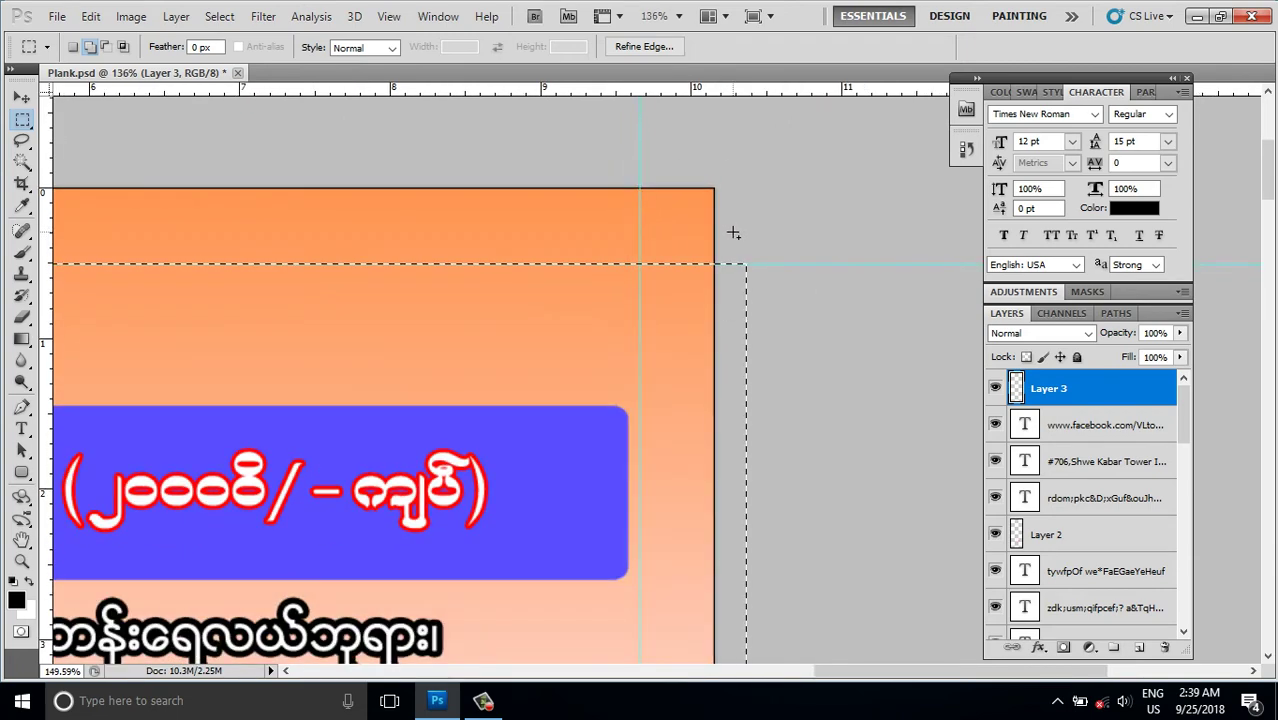
scroll(736, 228, "up", 2)
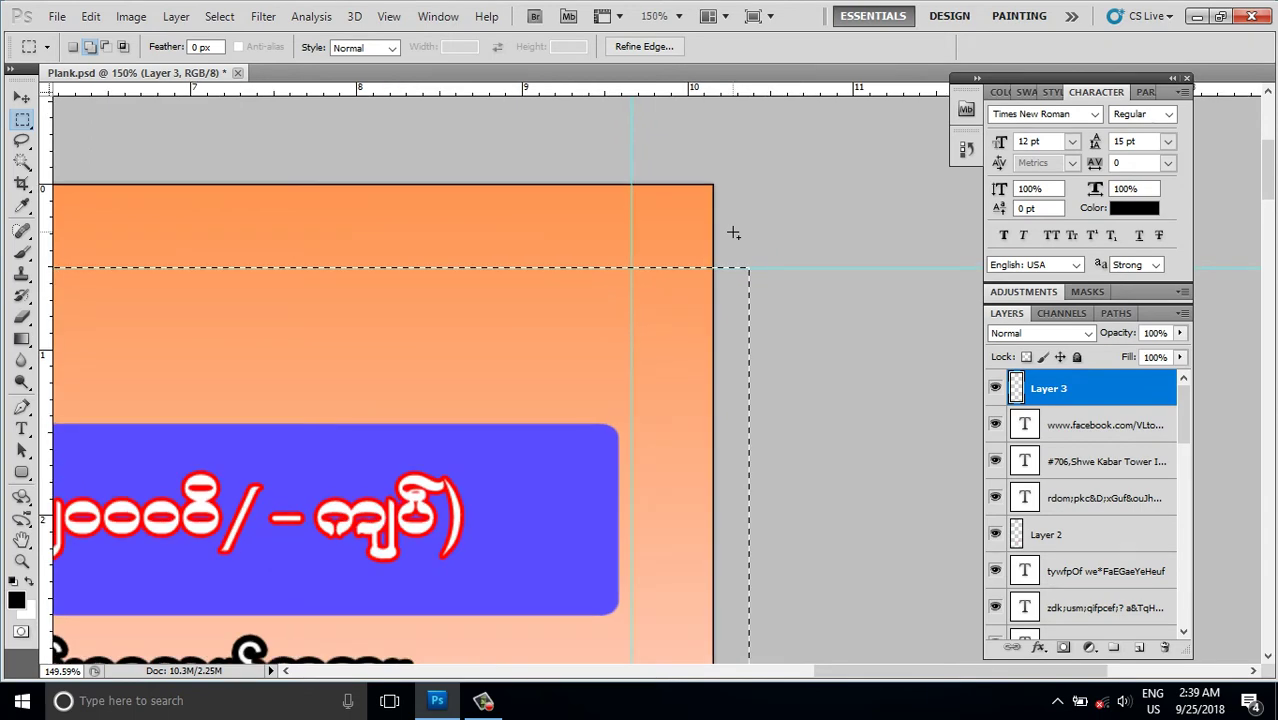
scroll(734, 236, "down", 1)
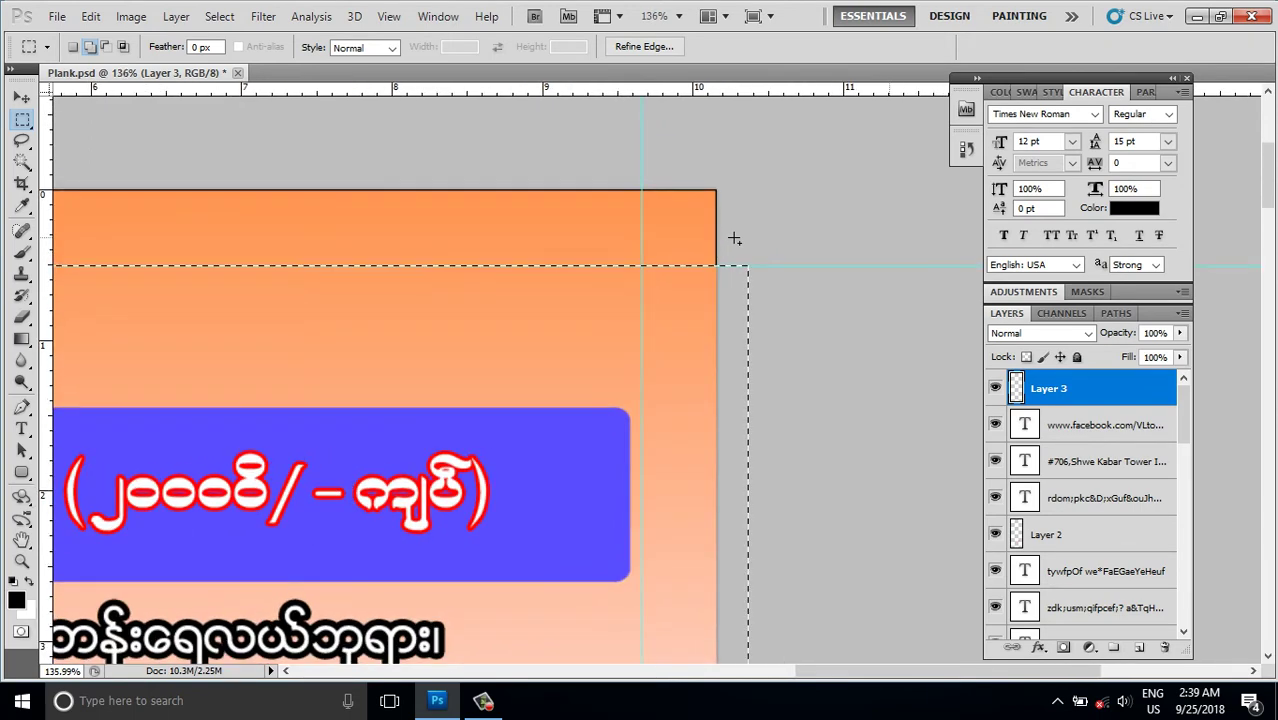
left_click(720, 306)
scroll(588, 327, "left", 3)
scroll(580, 320, "left", 3)
scroll(572, 315, "left", 3)
scroll(562, 309, "left", 3)
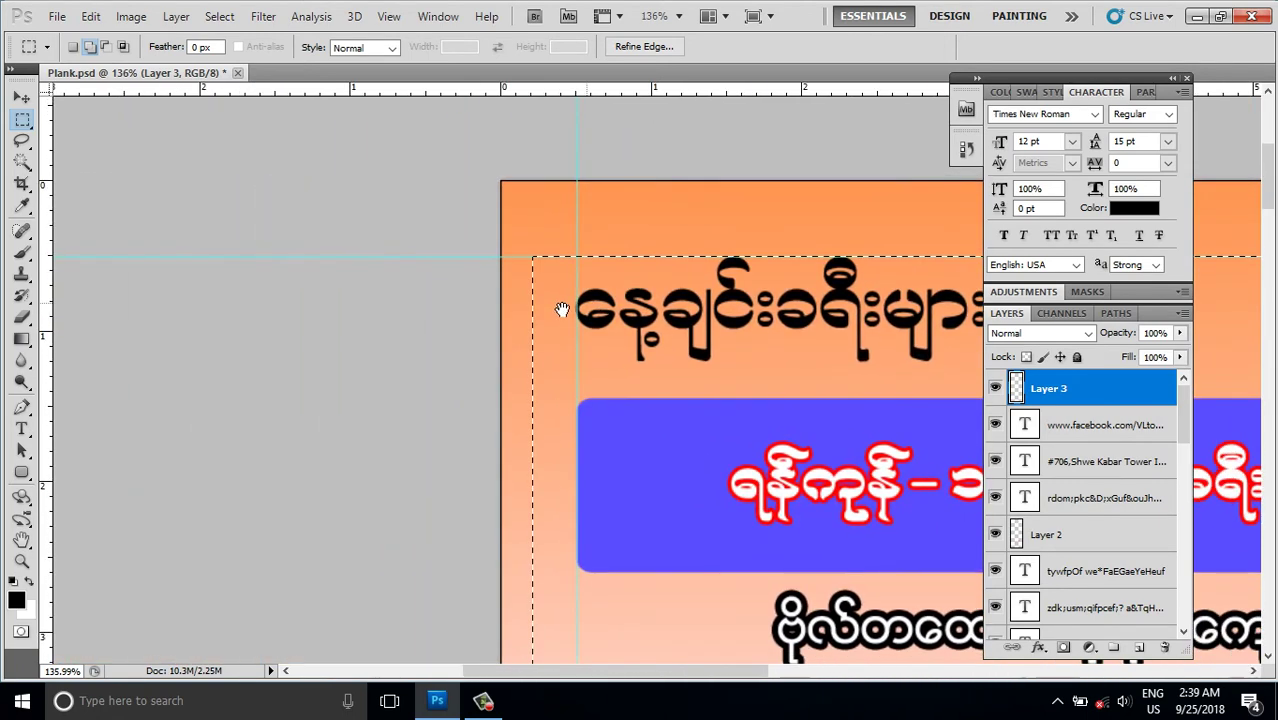
left_click(490, 296)
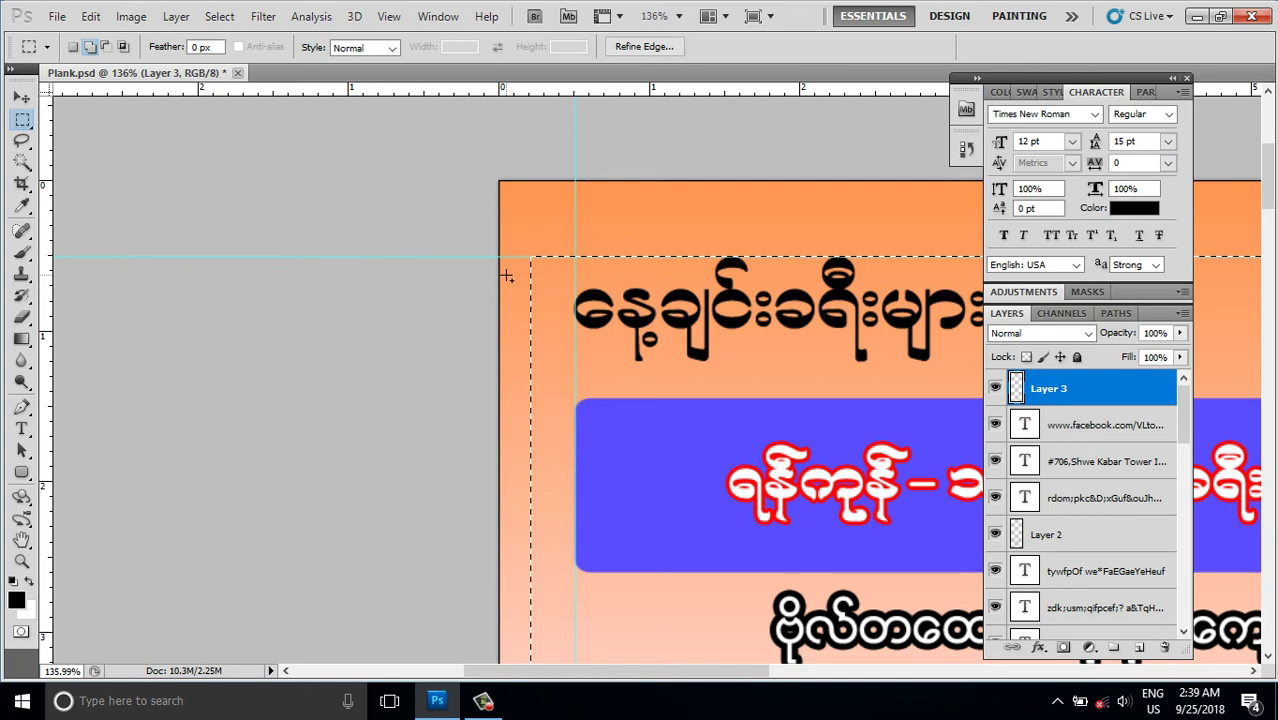
scroll(508, 276, "down", 3)
scroll(514, 285, "up", 2)
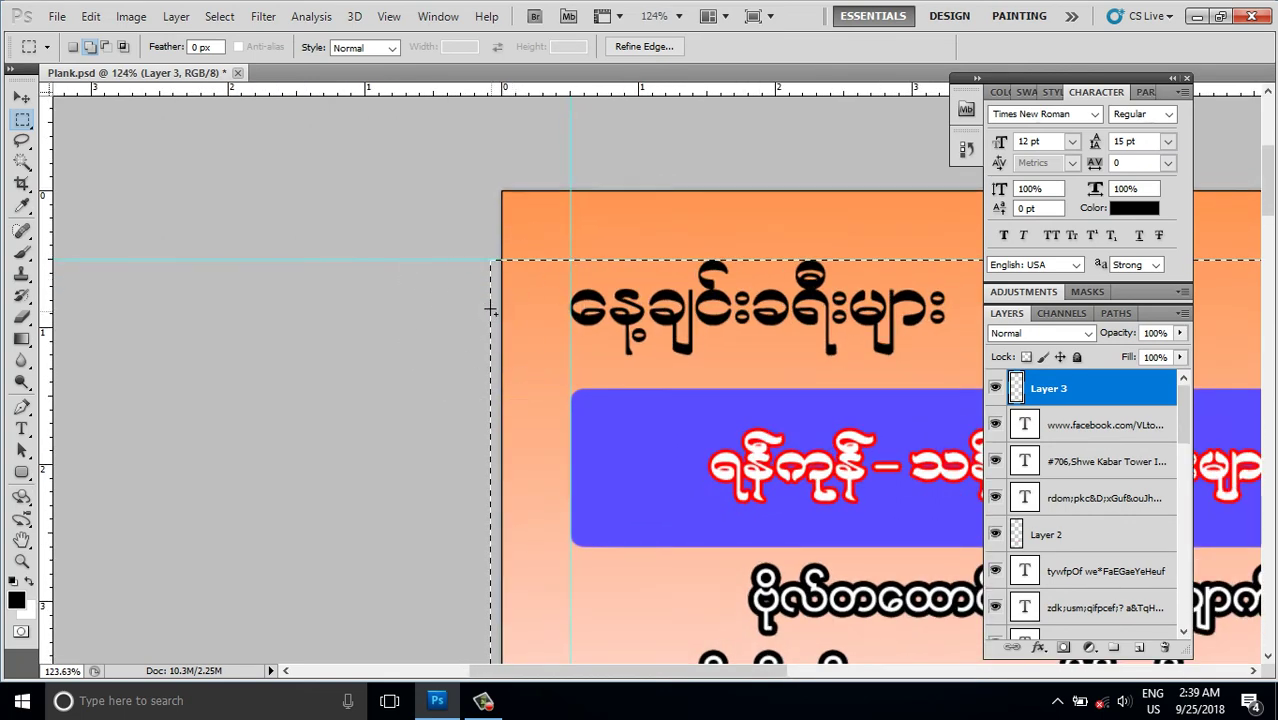
scroll(545, 287, "down", 2)
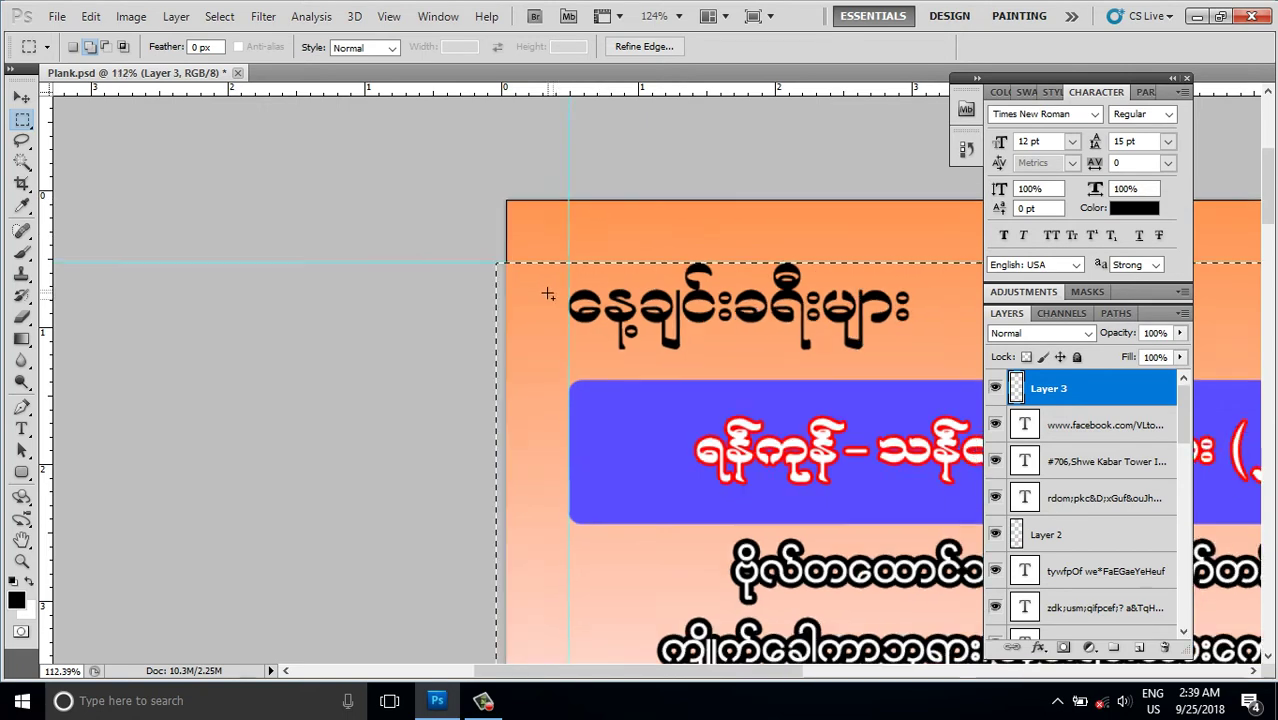
scroll(548, 294, "up", 2)
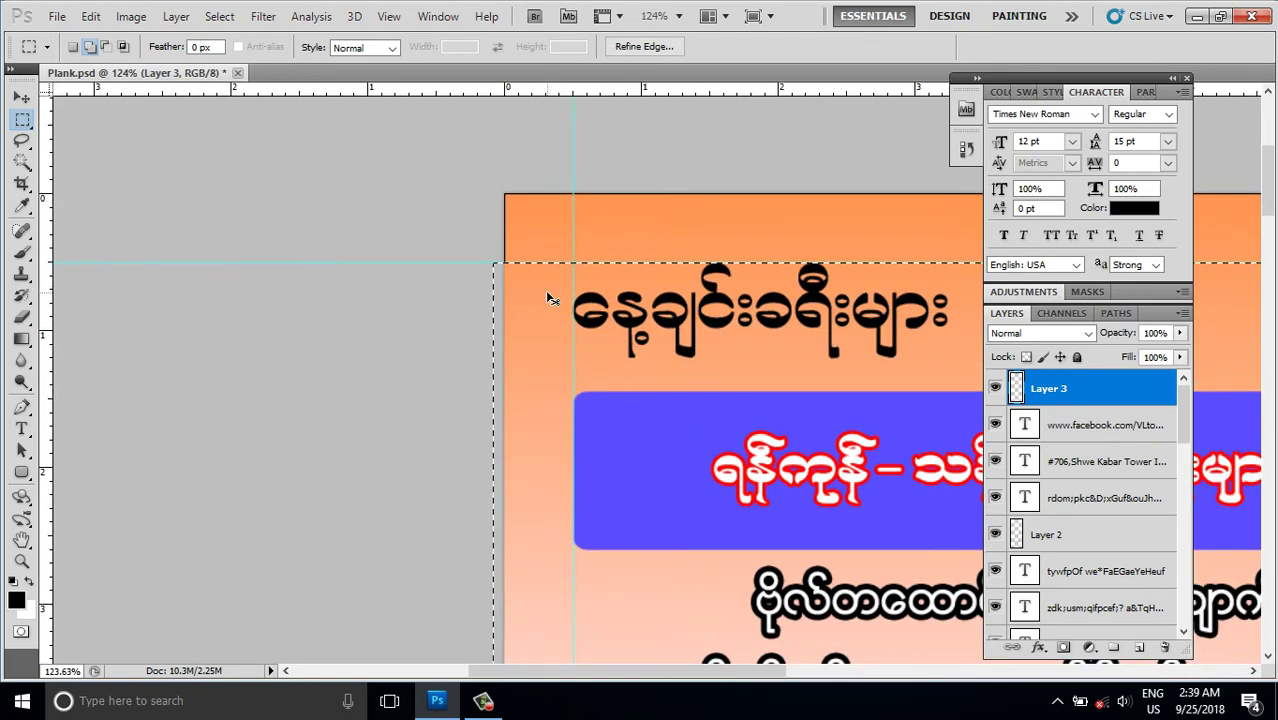
scroll(548, 290, "down", 3)
scroll(553, 289, "down", 2)
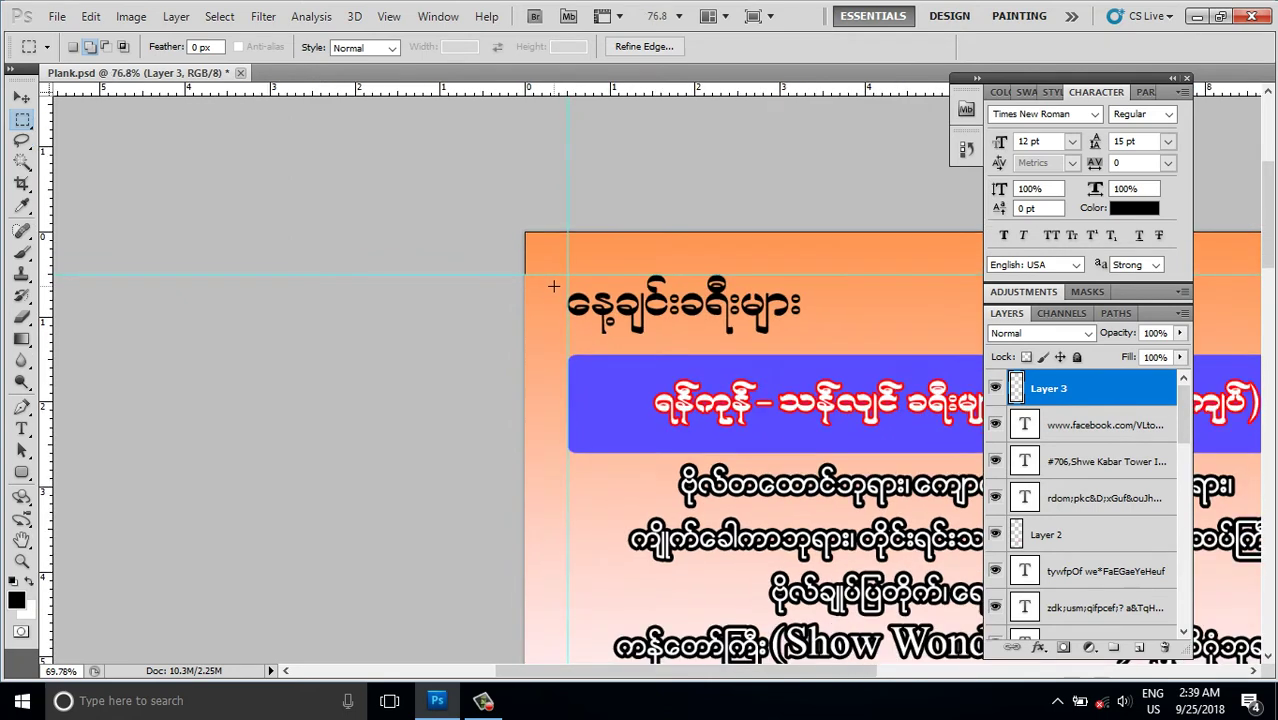
scroll(553, 289, "down", 4)
scroll(555, 289, "down", 4)
scroll(557, 289, "down", 3)
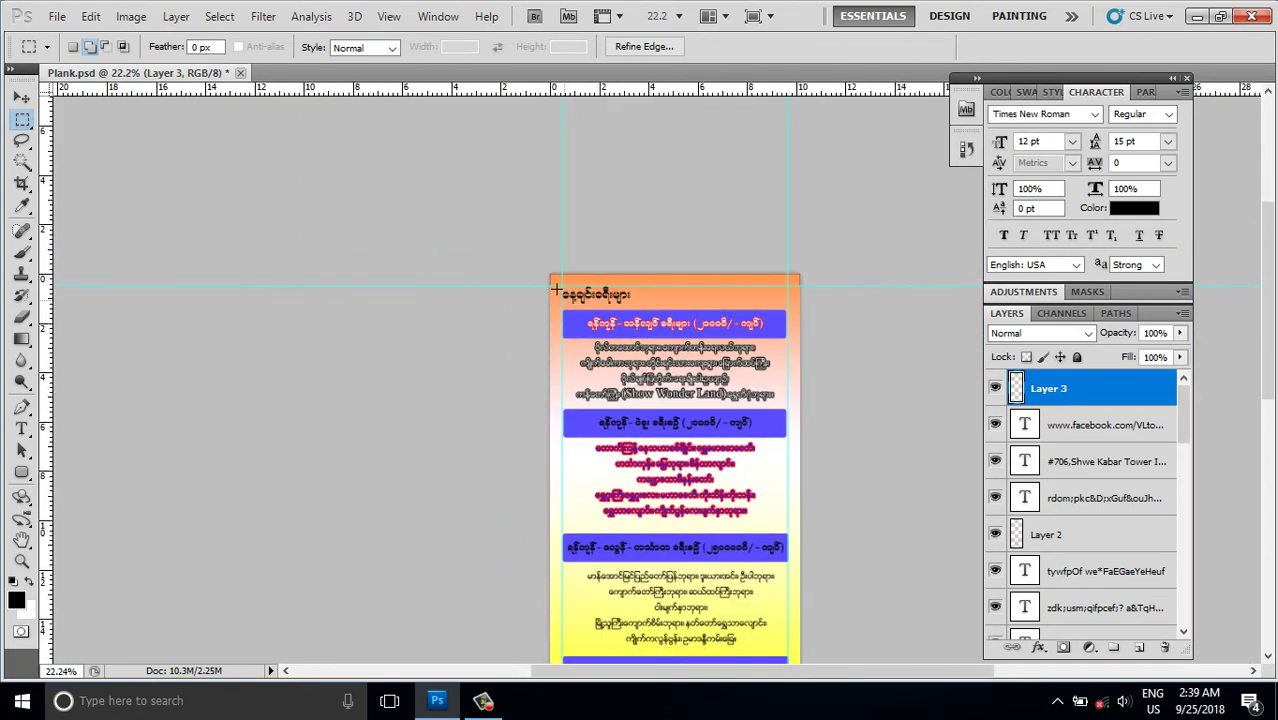
scroll(557, 289, "down", 2)
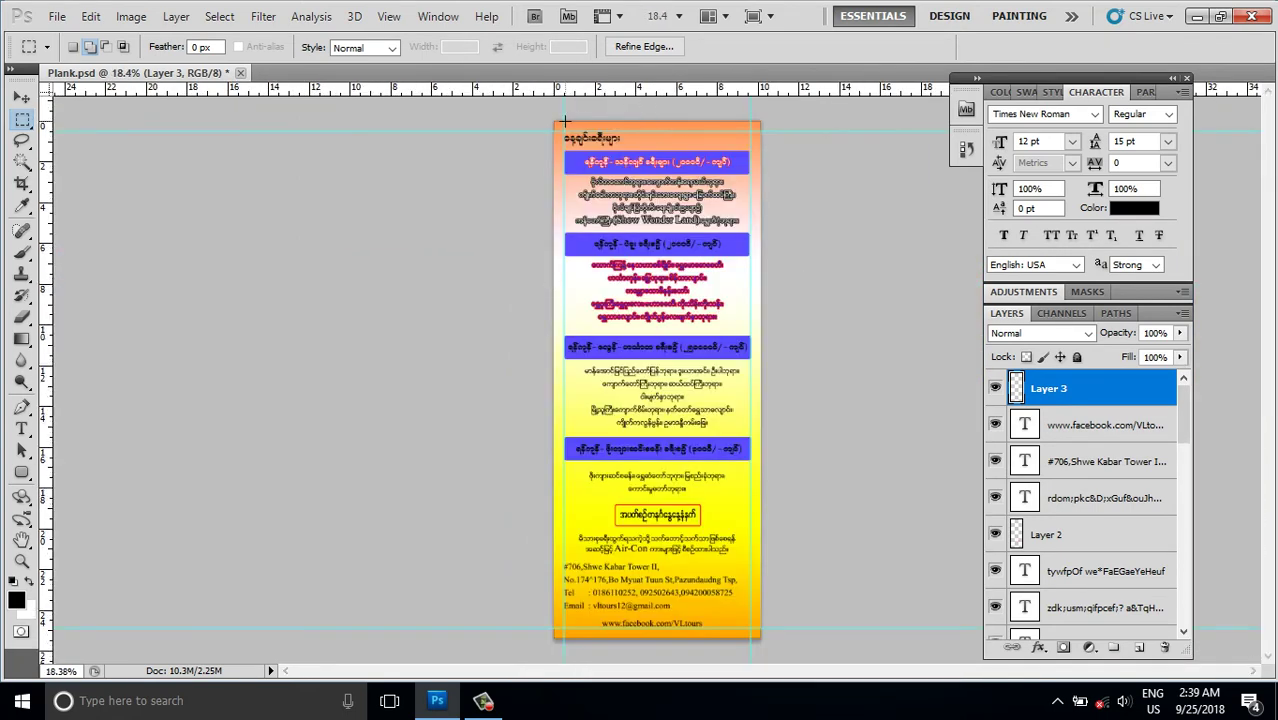
Step: Redraw the selection over nearly the whole poster, panning to check its top and bottom
left_click_drag(650, 275, 740, 627)
scroll(726, 662, "up", 1)
scroll(726, 662, "up", 6)
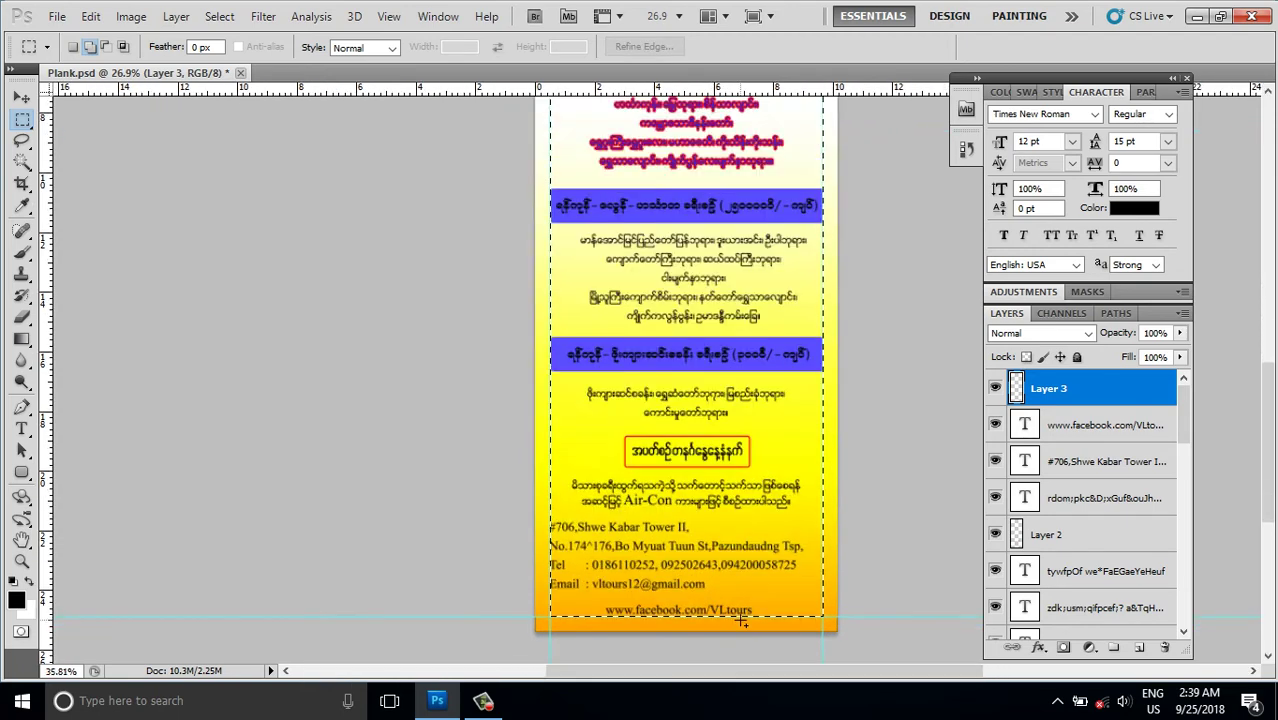
scroll(700, 620, "up", 4)
scroll(678, 580, "up", 4)
left_click_drag(678, 580, 645, 394)
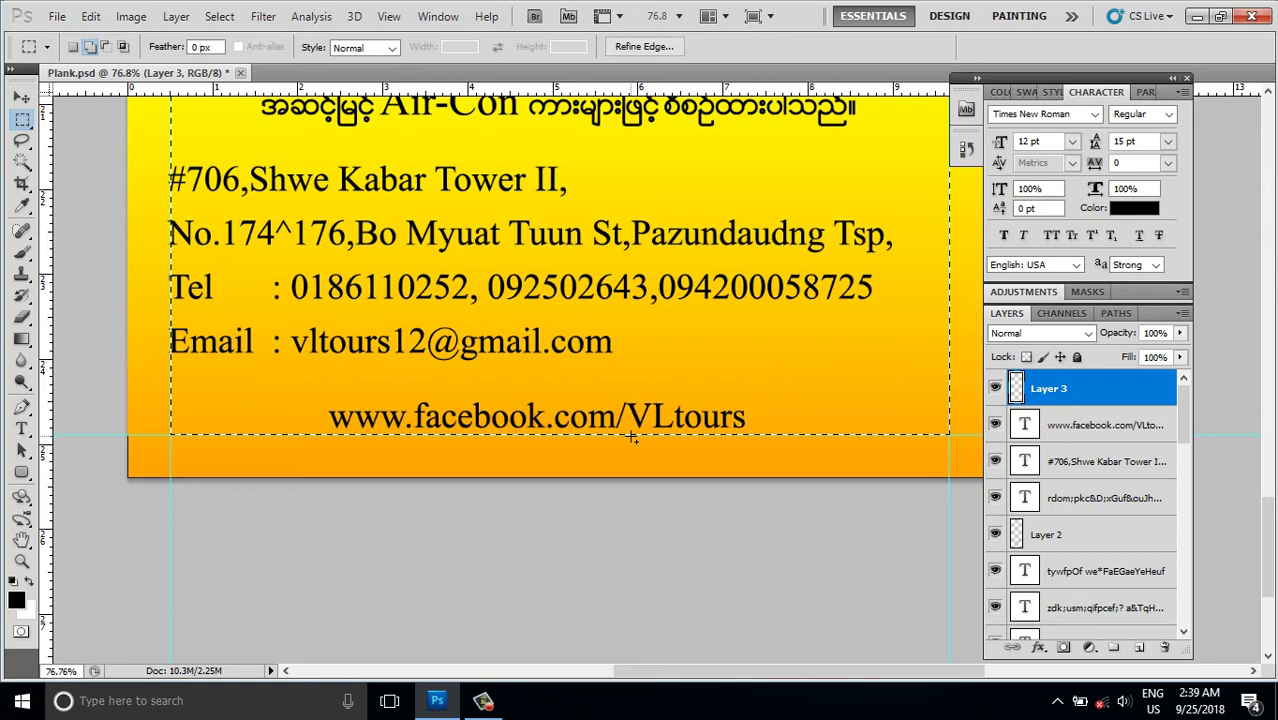
left_click_drag(631, 437, 634, 441)
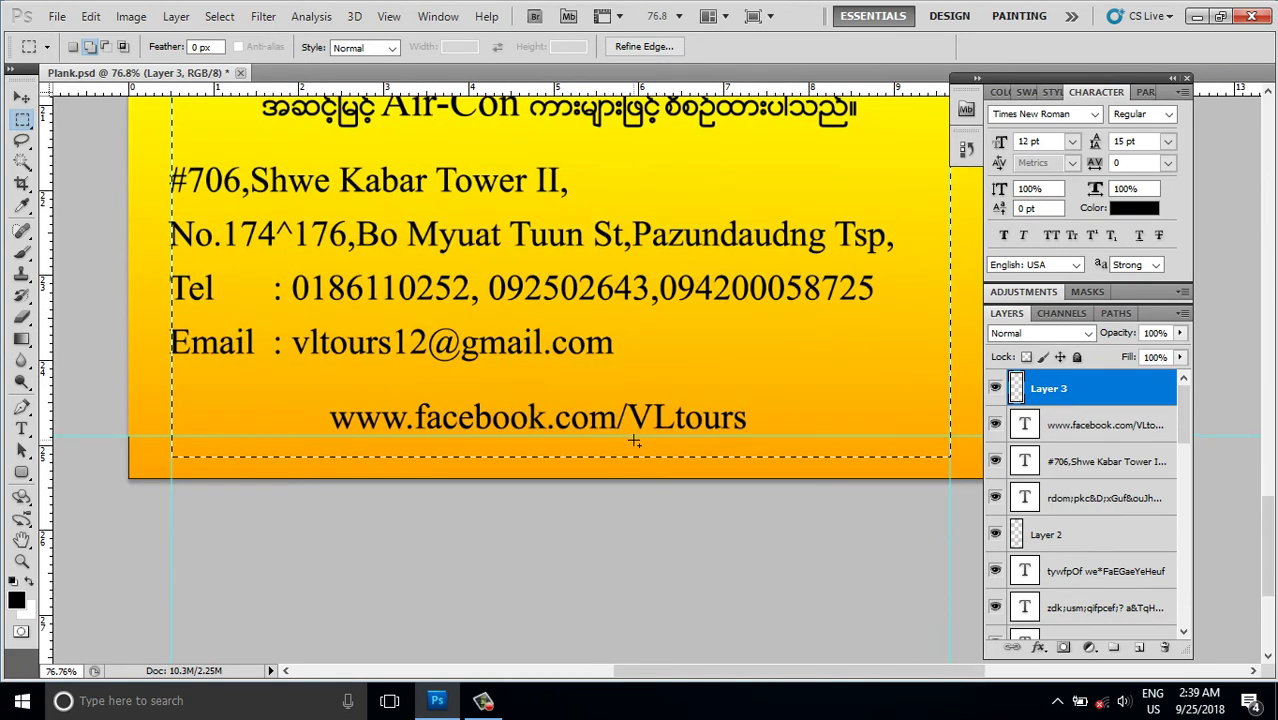
scroll(634, 441, "down", 2)
scroll(646, 452, "up", 1)
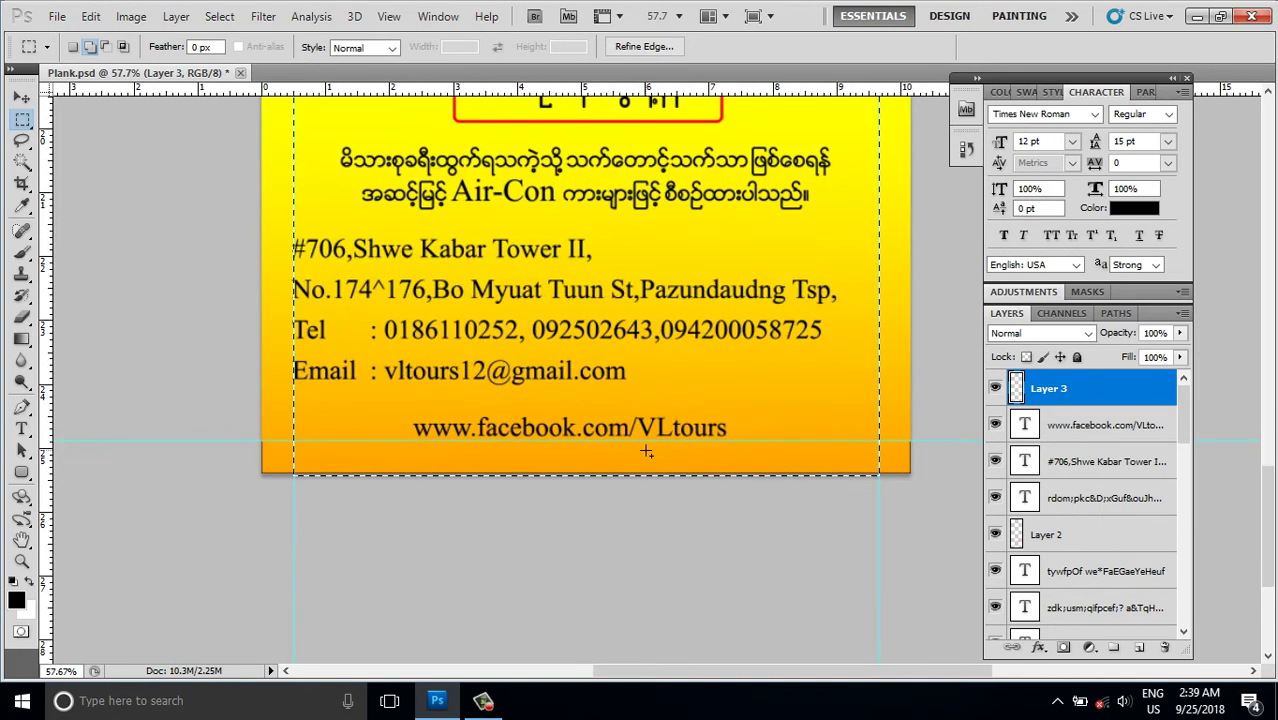
scroll(540, 558, "down", 1)
scroll(575, 540, "up", 1)
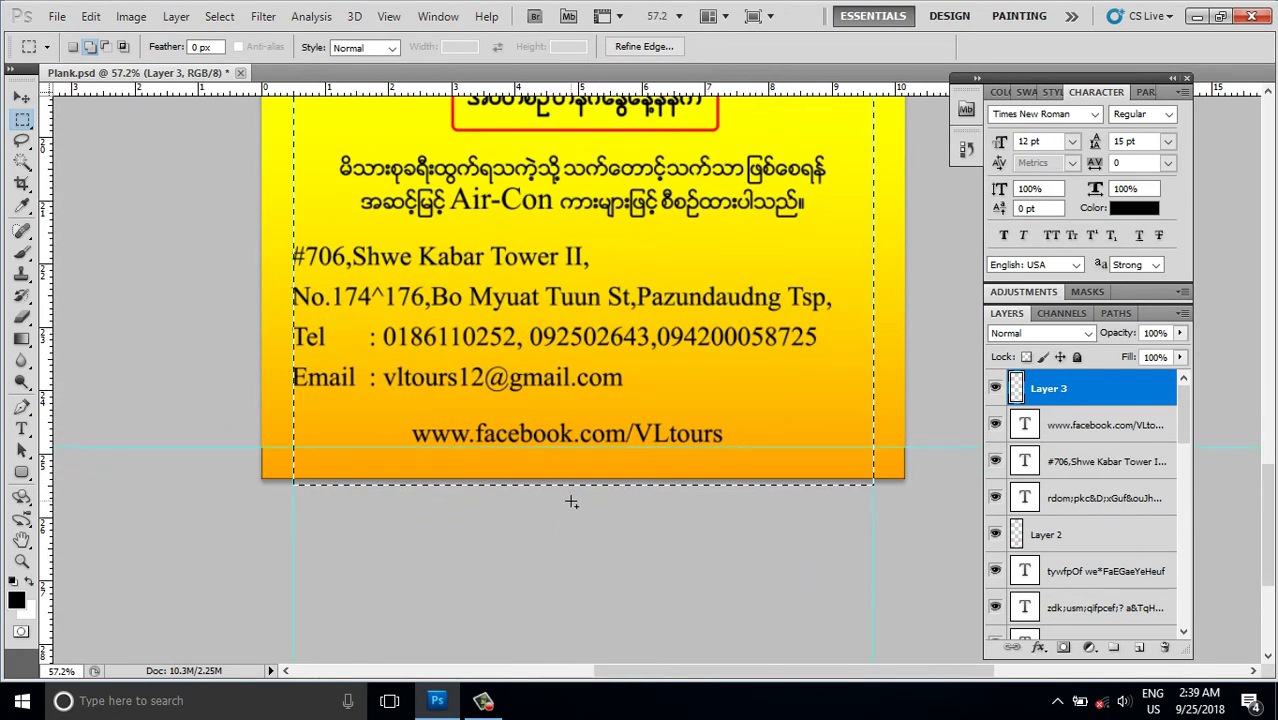
scroll(515, 530, "down", 1)
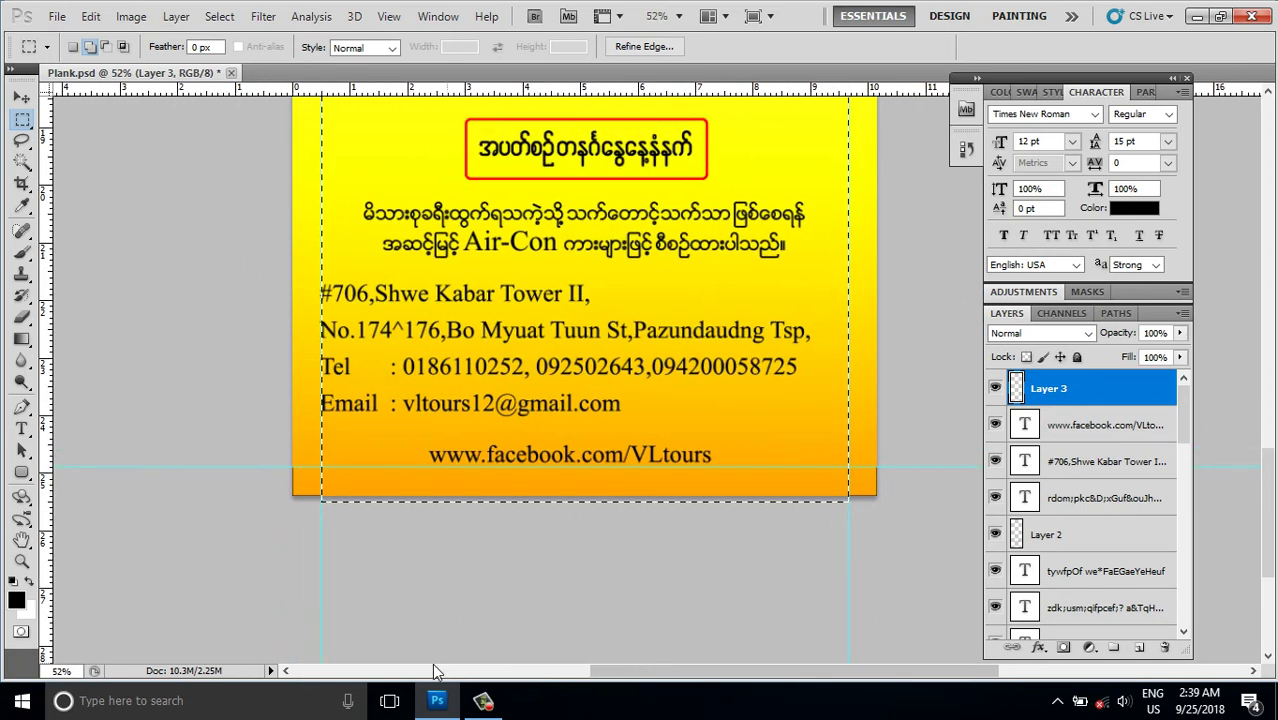
scroll(467, 551, "up", 2)
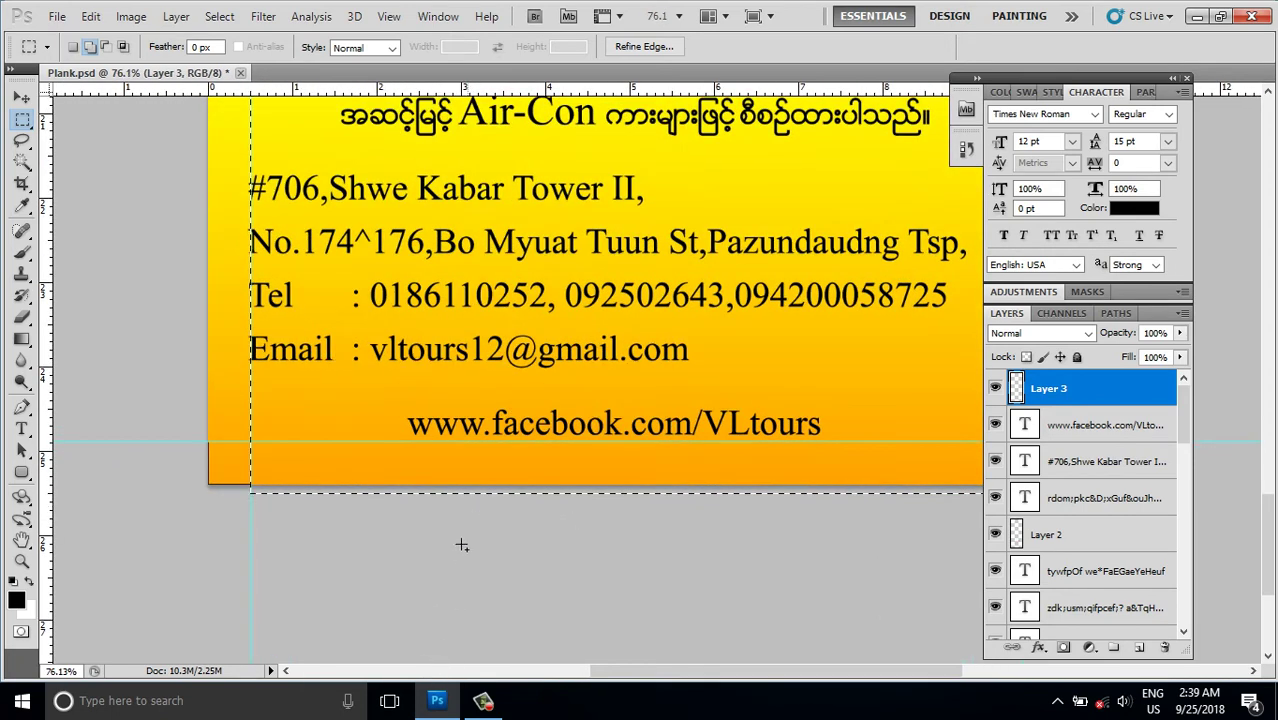
left_click_drag(413, 362, 425, 412)
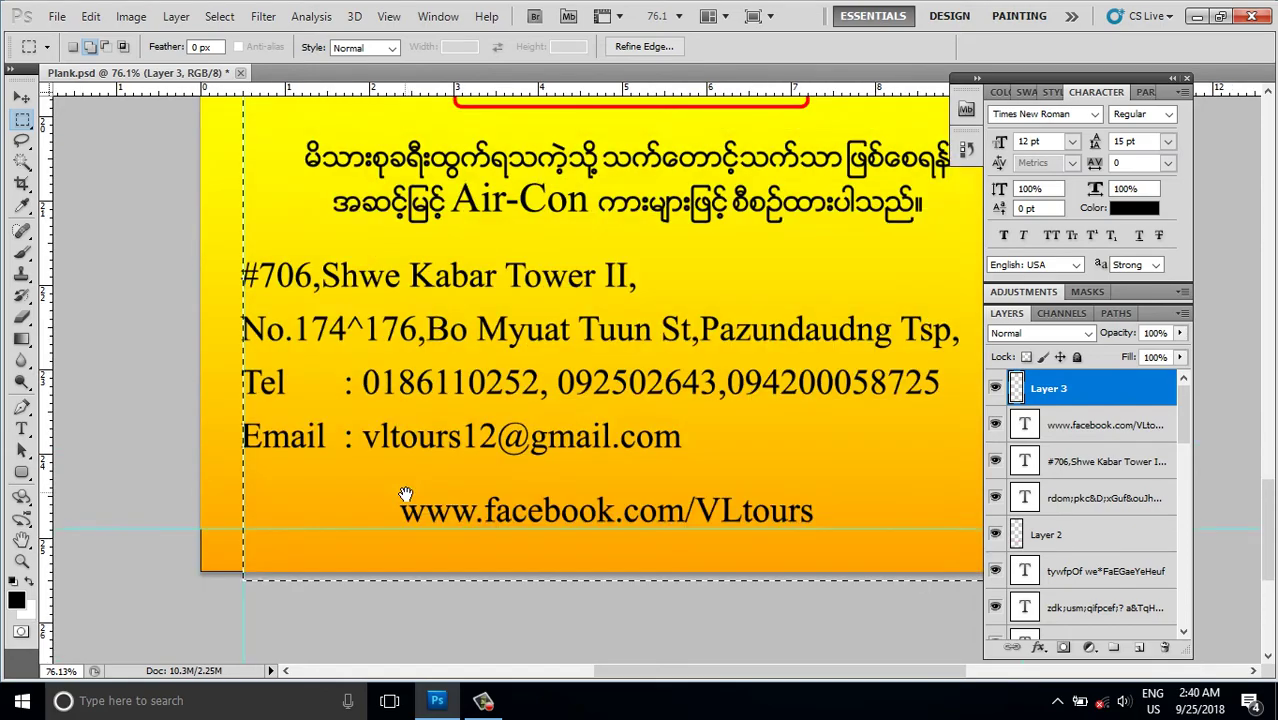
scroll(425, 412, "up", 3)
scroll(430, 390, "up", 3)
scroll(440, 360, "up", 3)
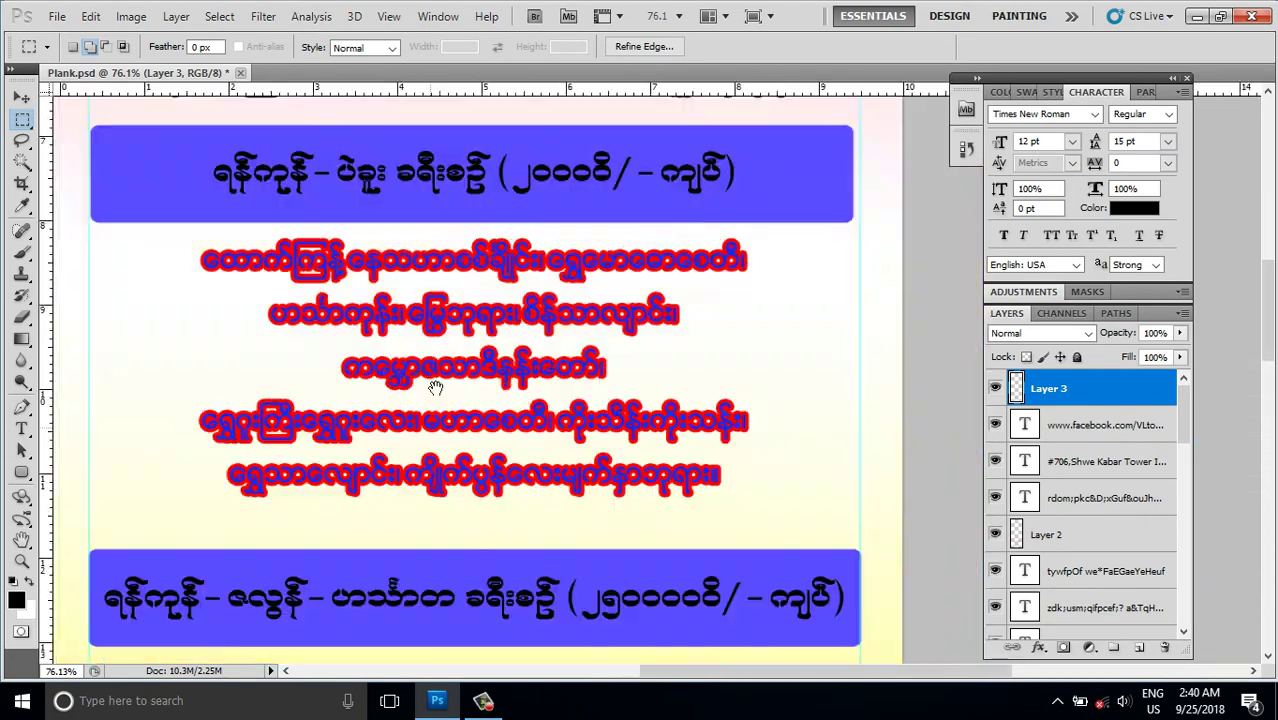
scroll(449, 332, "up", 3)
scroll(449, 332, "up", 5)
key("ctrl+r")
scroll(460, 360, "up", 6)
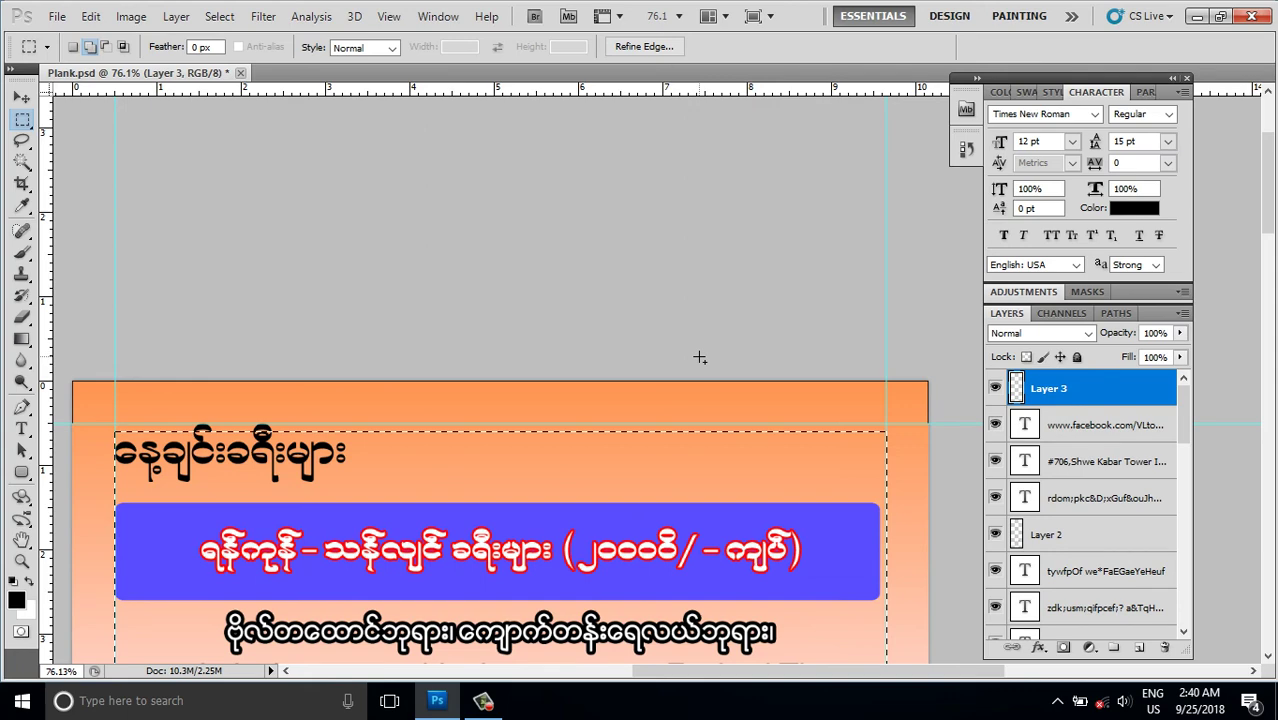
scroll(700, 358, "down", 3)
scroll(705, 368, "up", 3)
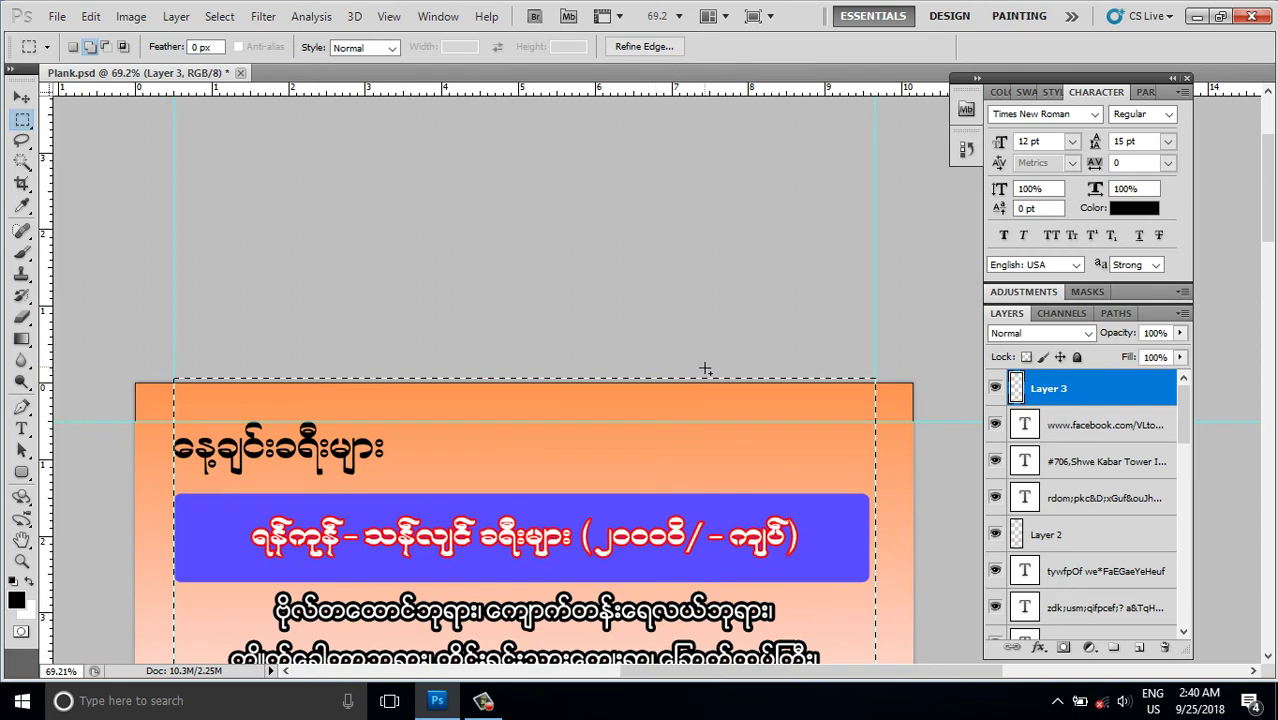
scroll(704, 366, "down", 2)
scroll(701, 401, "up", 2)
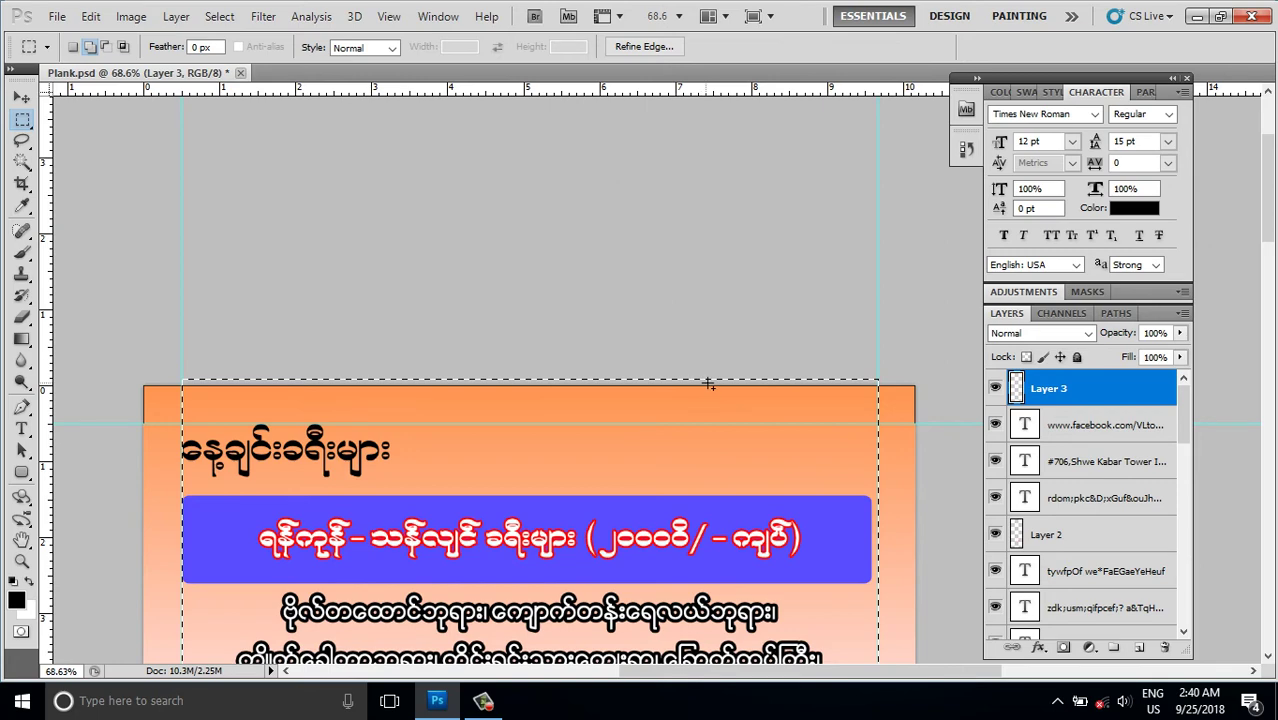
scroll(707, 384, "down", 3)
scroll(712, 431, "up", 2)
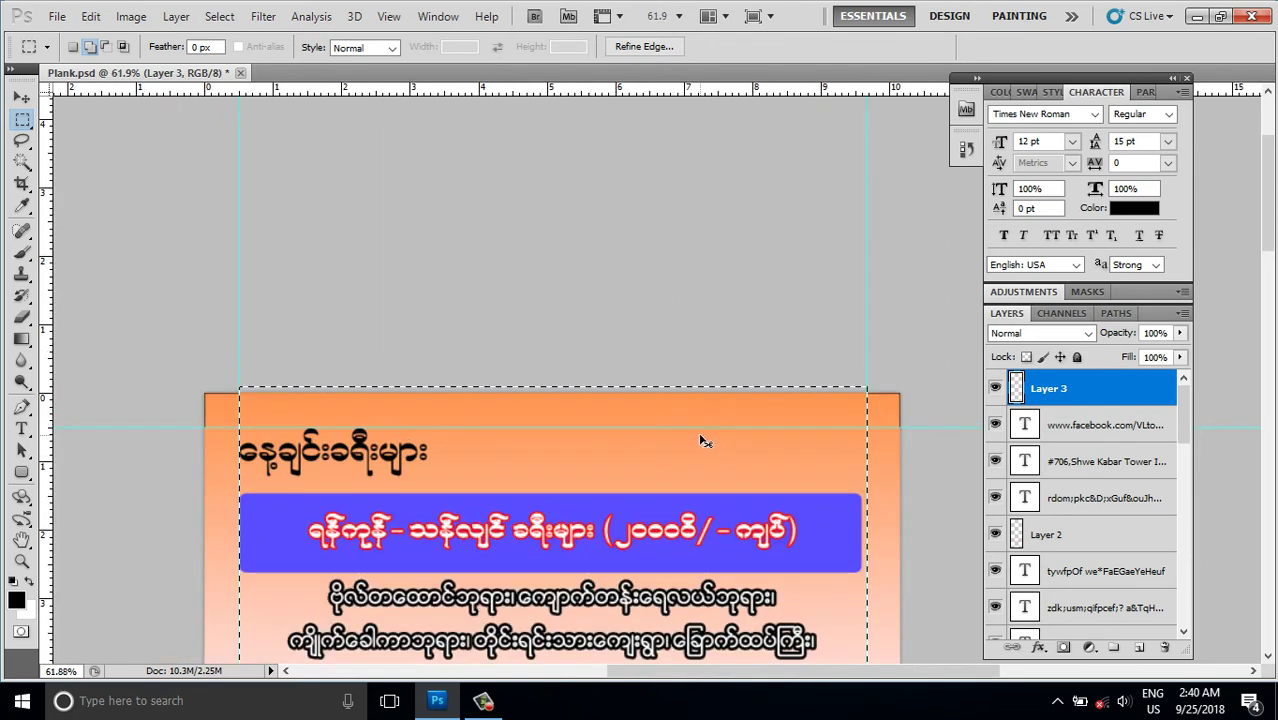
Step: Deselect and zoom out to show the entire orange-to-yellow flyer
key("ctrl+d")
left_click(888, 396)
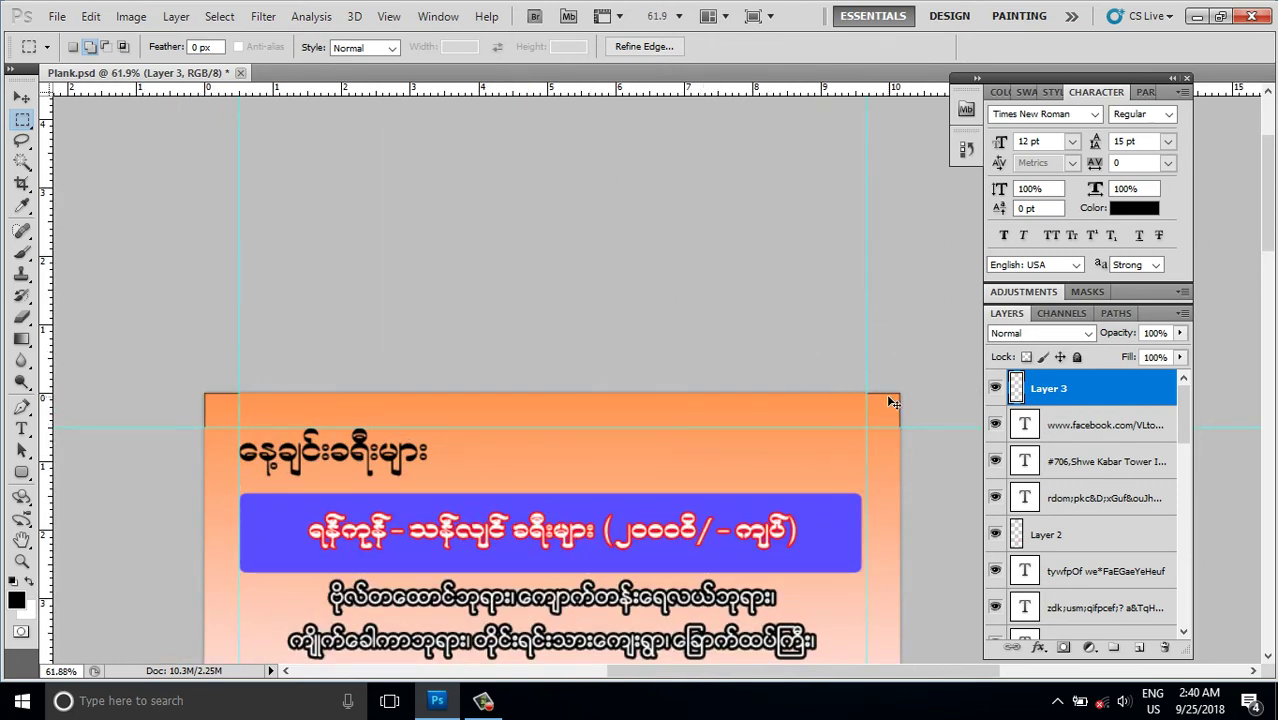
left_click(888, 396)
left_click(889, 398)
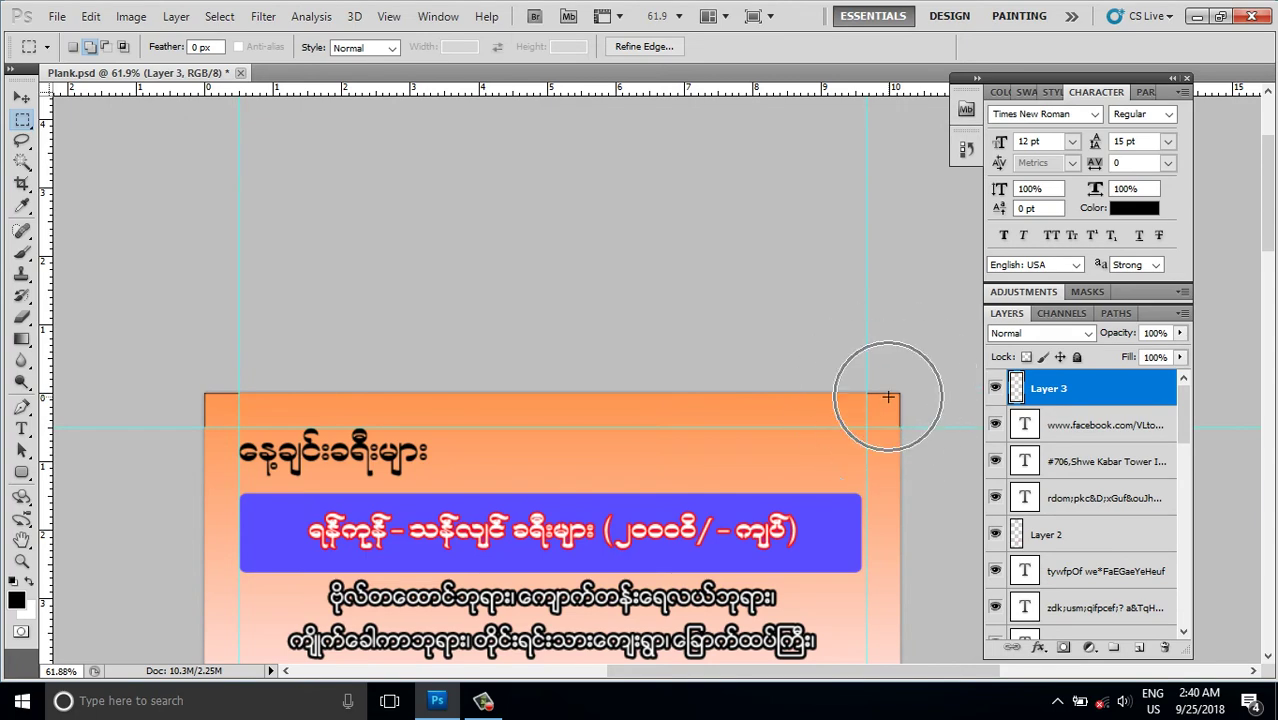
left_click(888, 397)
scroll(888, 397, "down", 2)
scroll(888, 397, "down", 2)
scroll(889, 395, "down", 1)
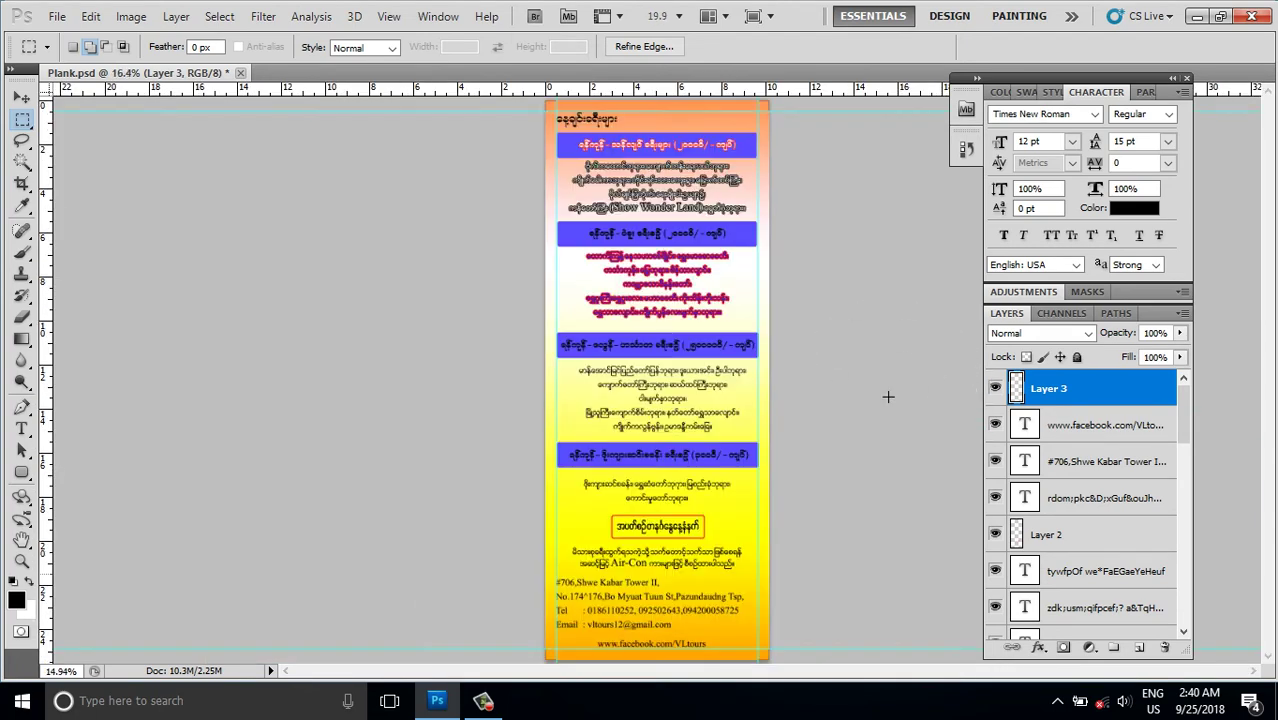
scroll(765, 418, "down", 2)
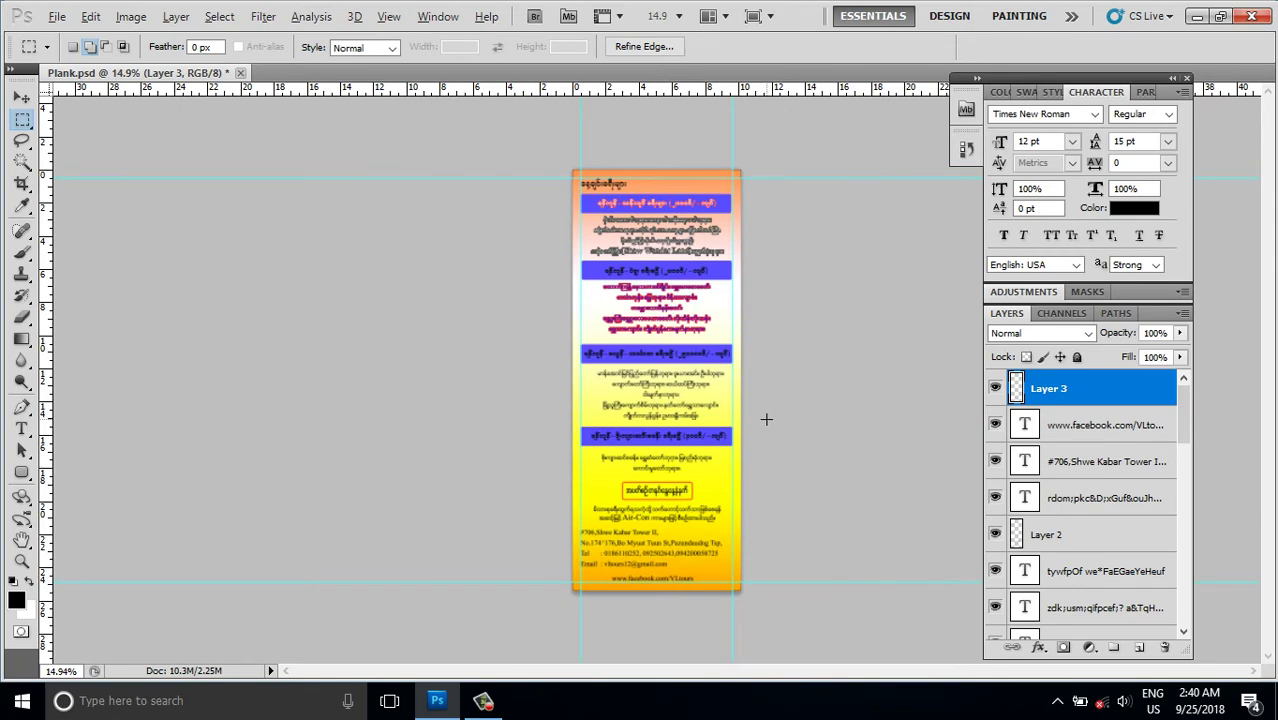
Step: Define the whole flyer as a new pattern named Plank.psd via Edit > Define Pattern
key("alt+e")
key("q")
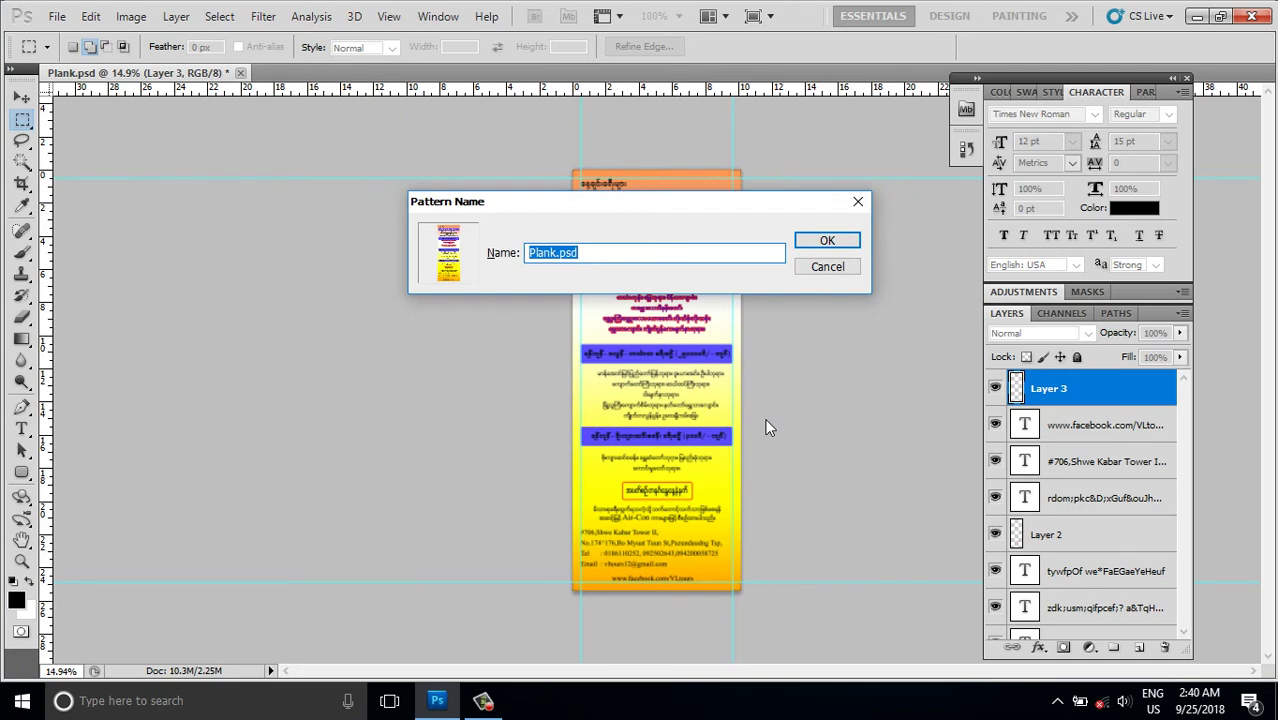
left_click(827, 266)
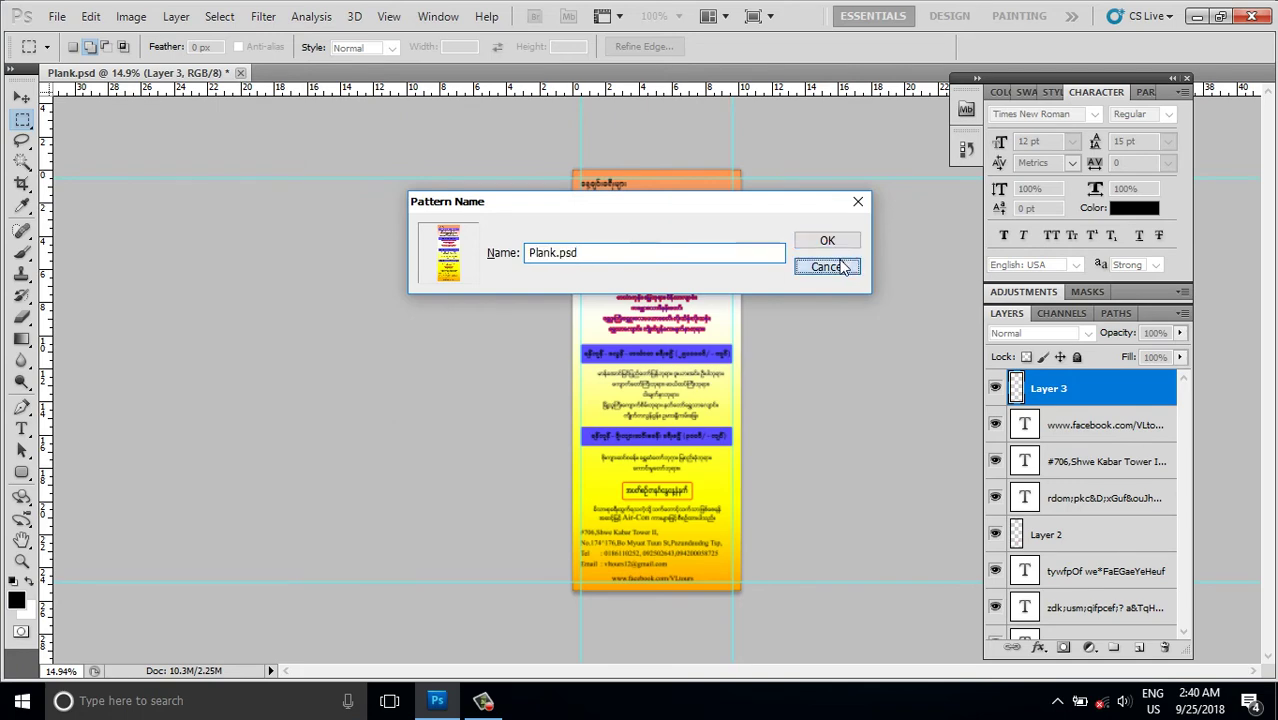
left_click(57, 17)
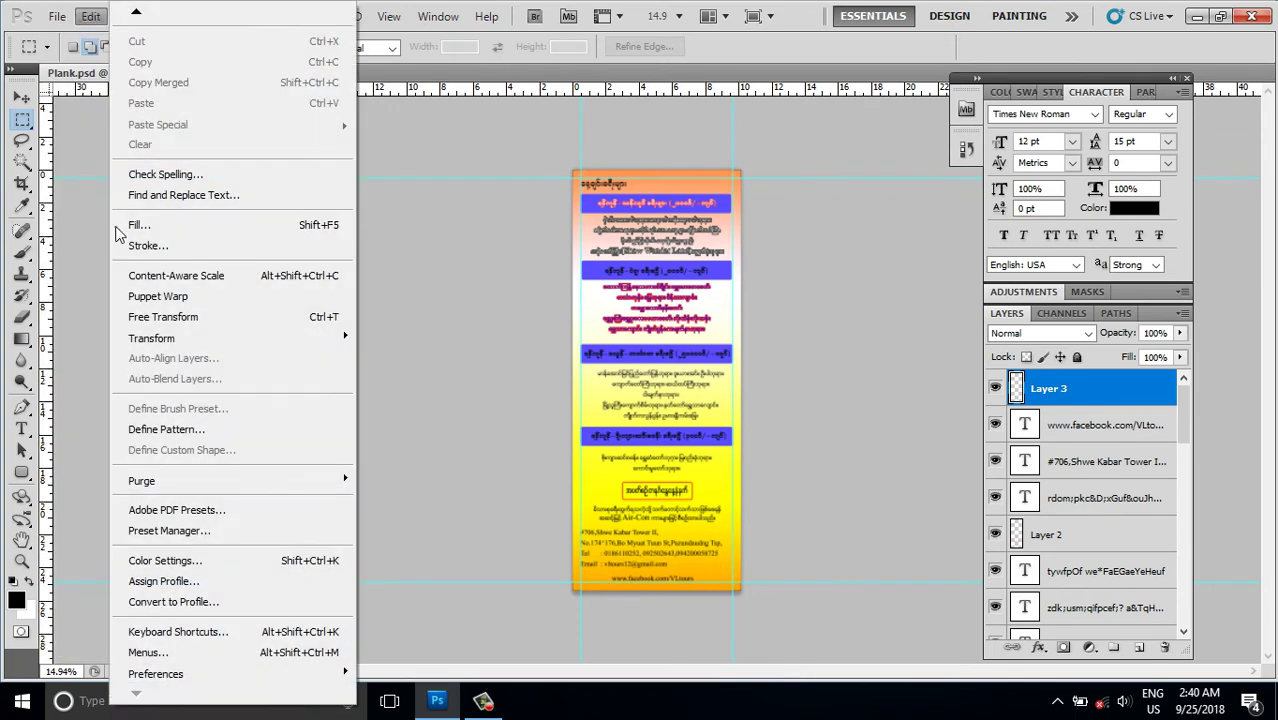
left_click(169, 431)
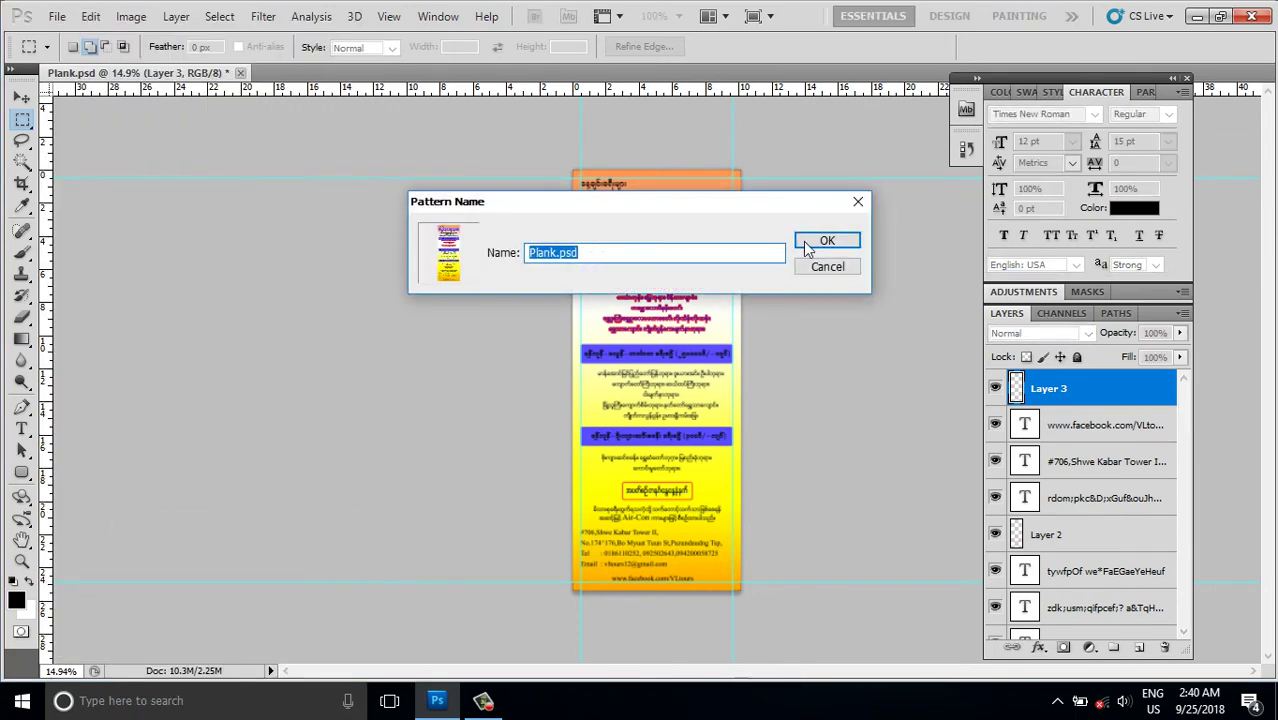
left_click(825, 242)
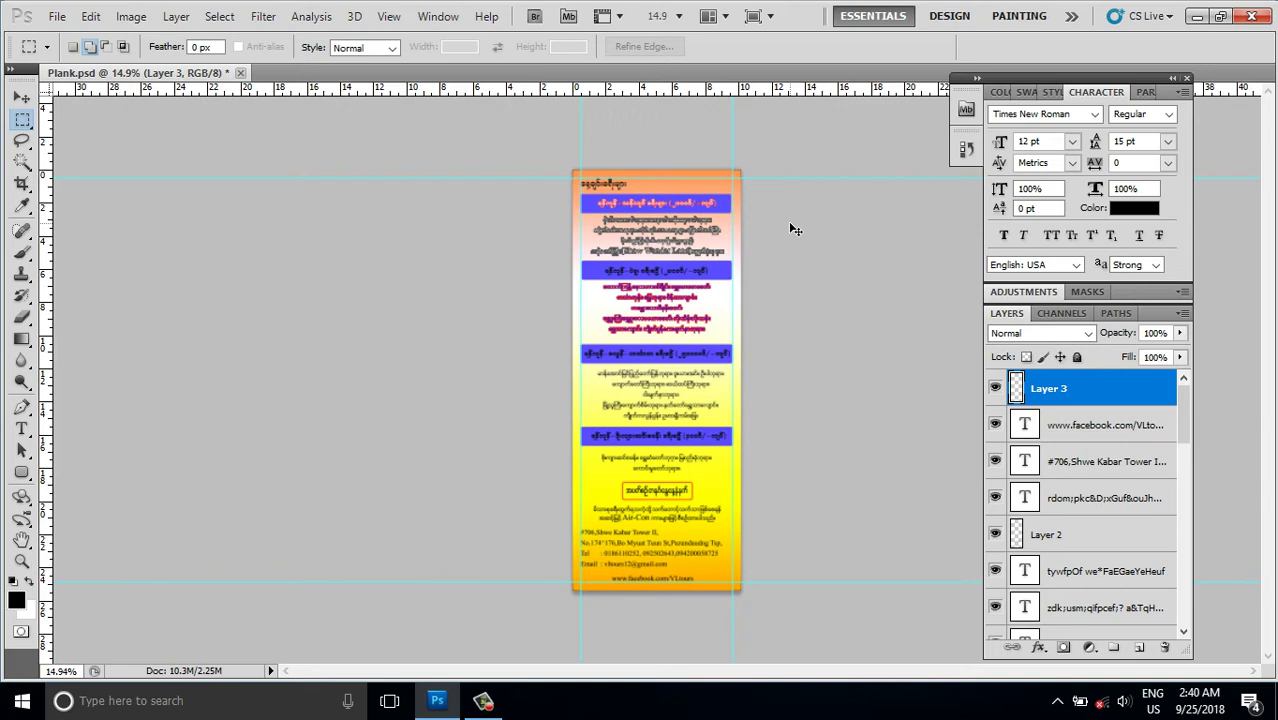
Step: Create a new document 12 inches wide by 10 inches tall
key("ctrl+n")
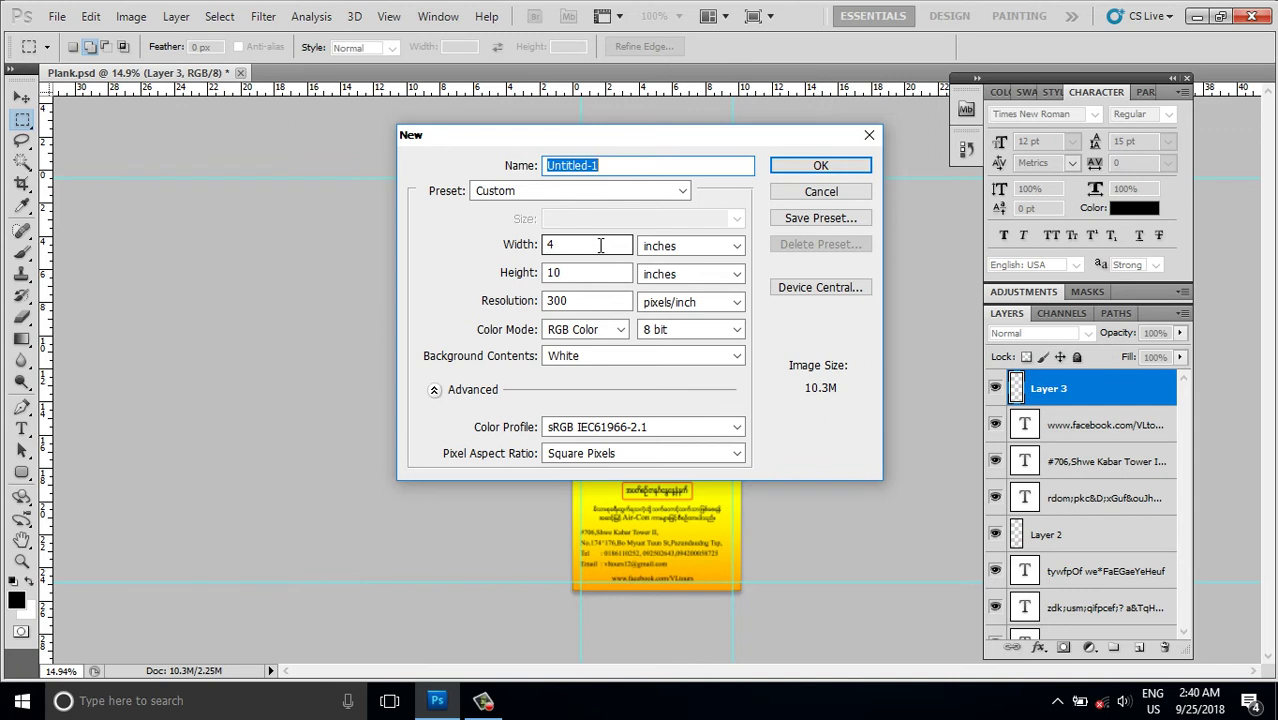
double_click(564, 246)
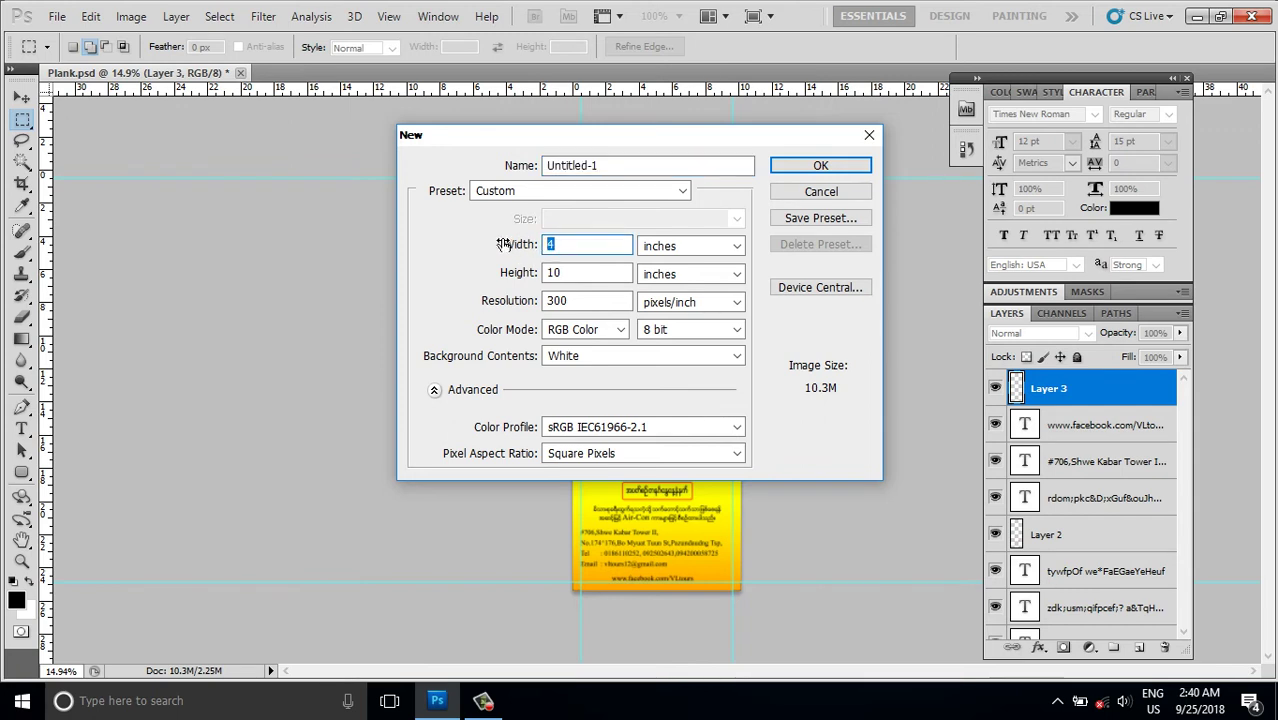
type("12")
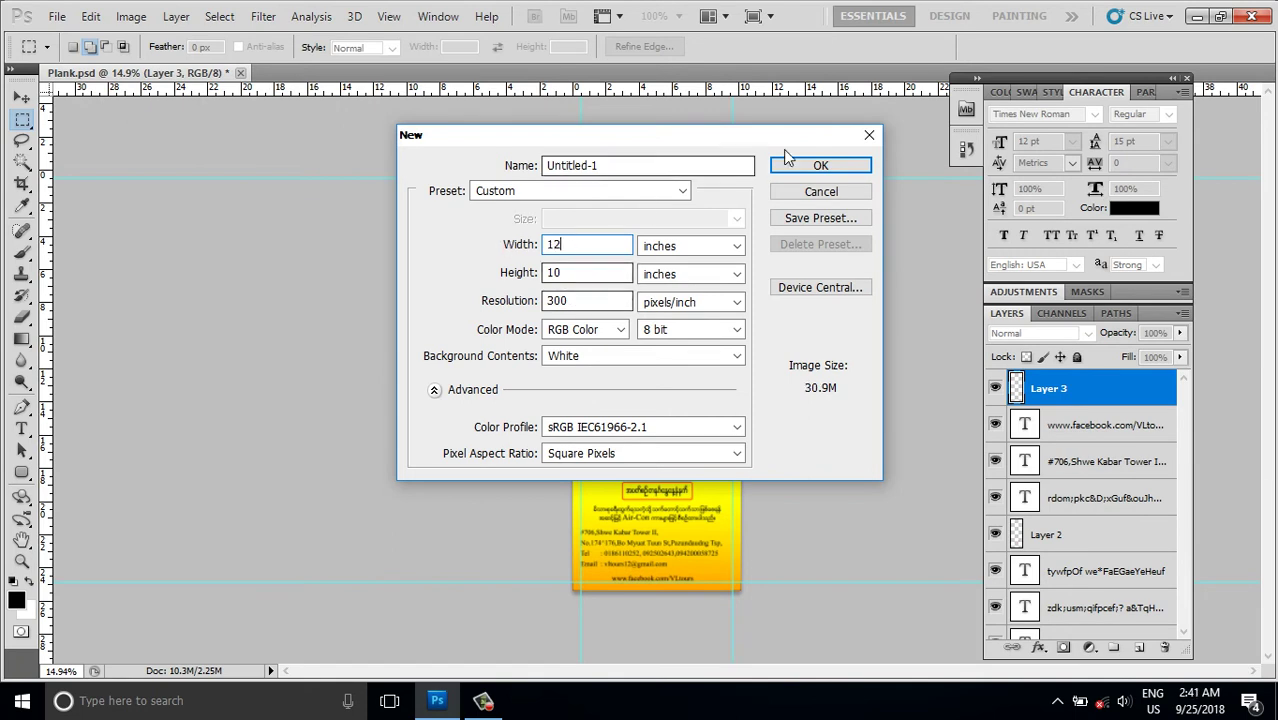
left_click(821, 168)
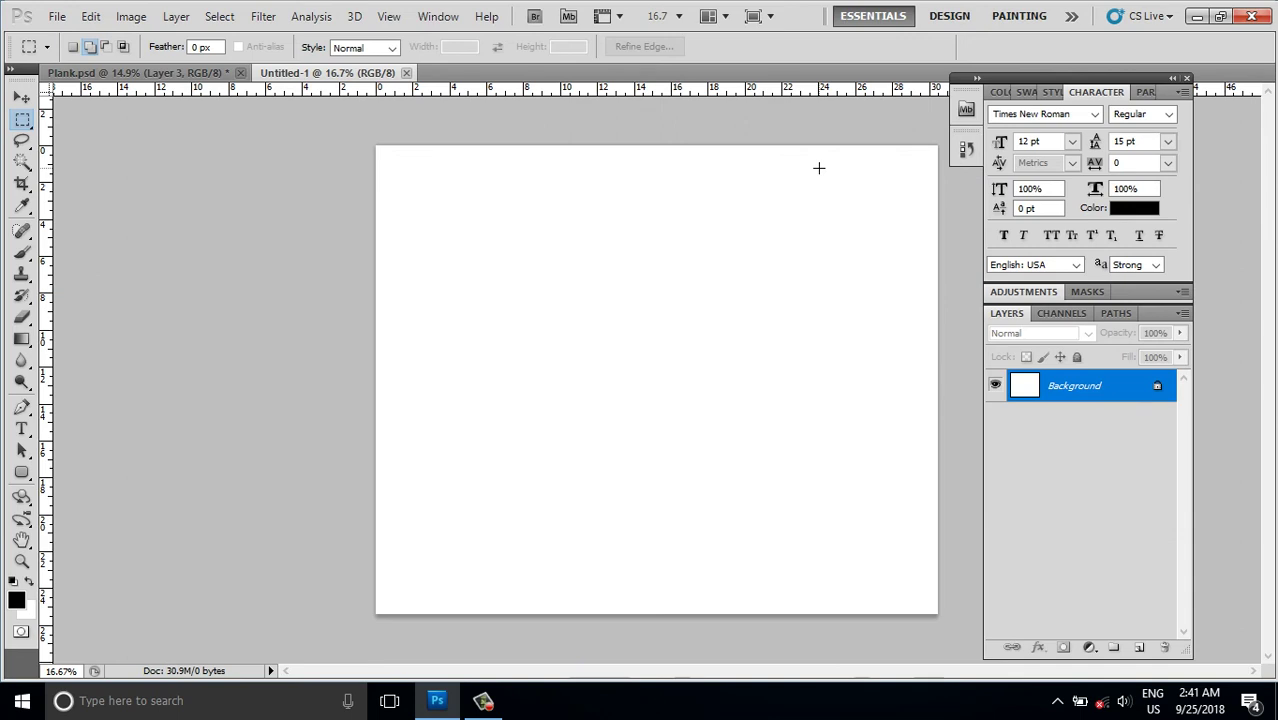
left_click(710, 271)
Step: Verify in Image Size that it is 12 × 10 inches at 300 pixels/inch
key("ctrl+alt+i")
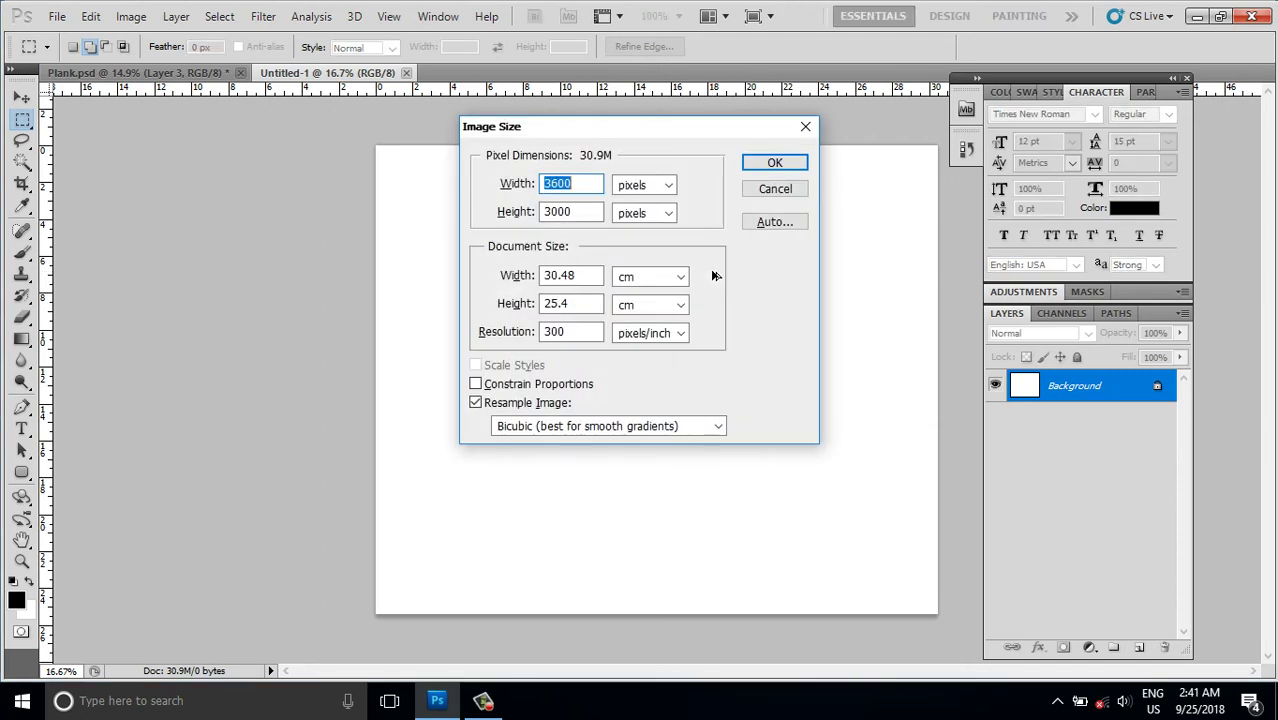
left_click(650, 276)
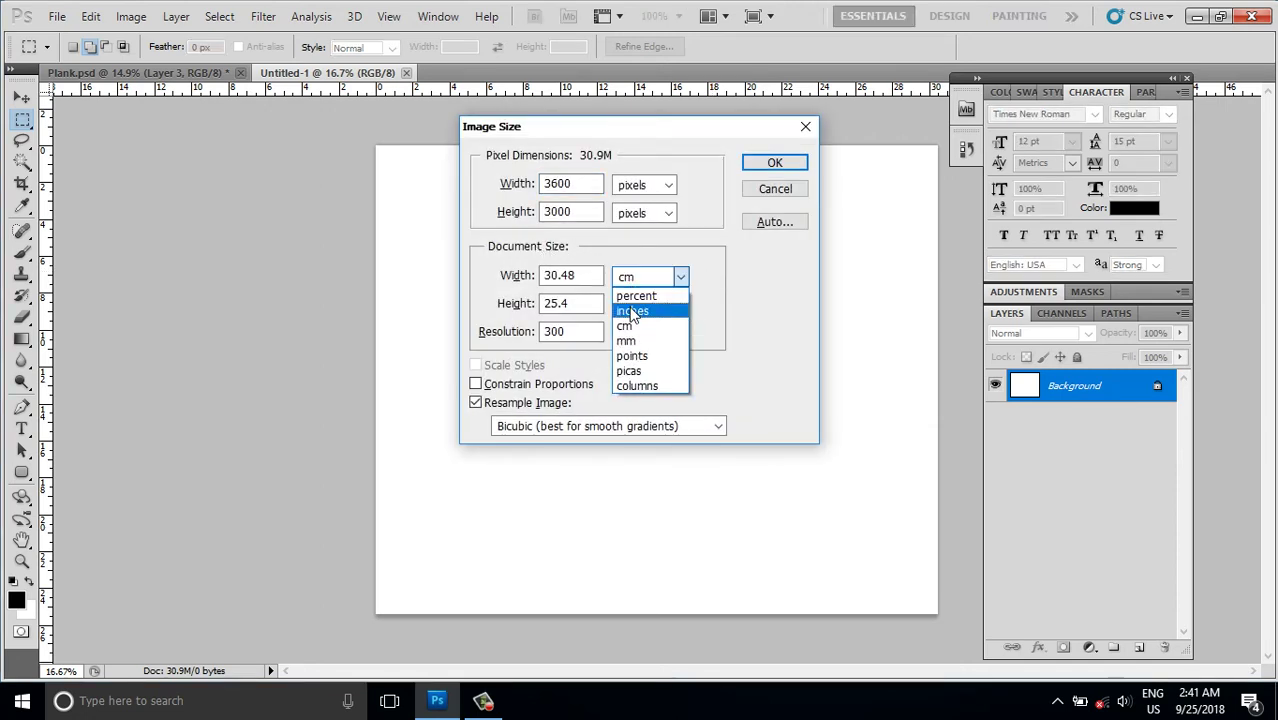
left_click(638, 302)
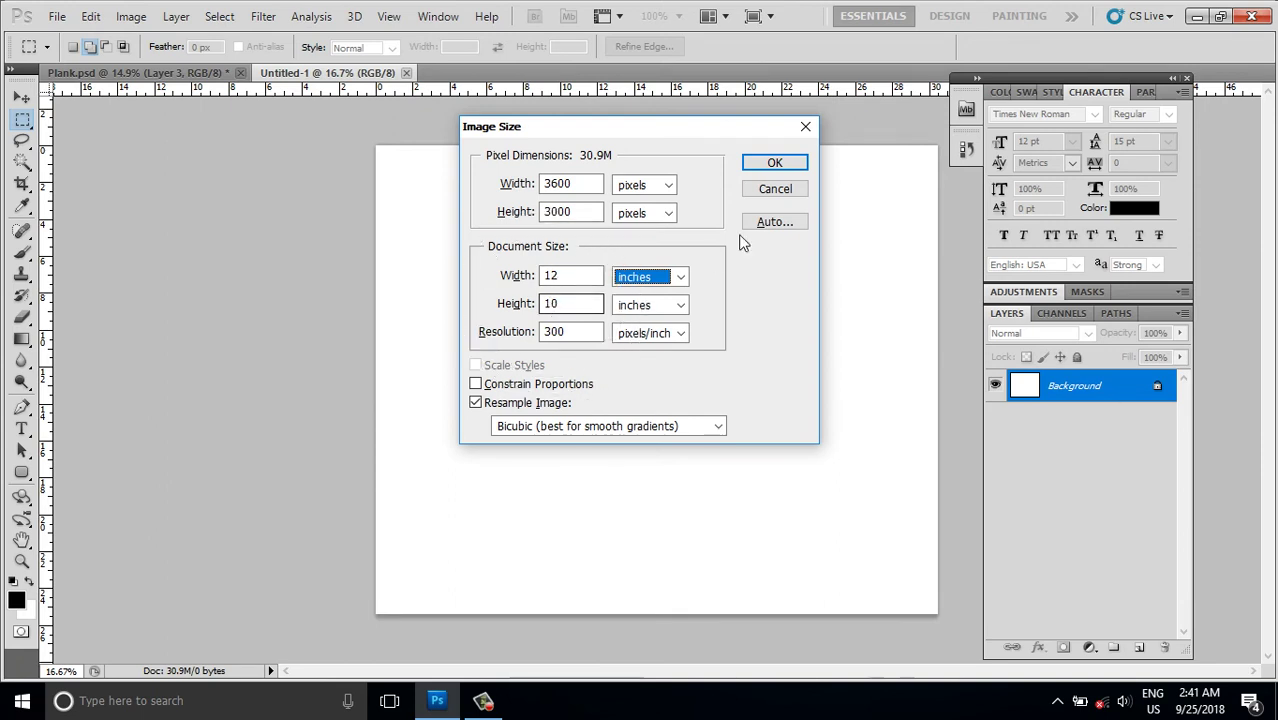
left_click(789, 165)
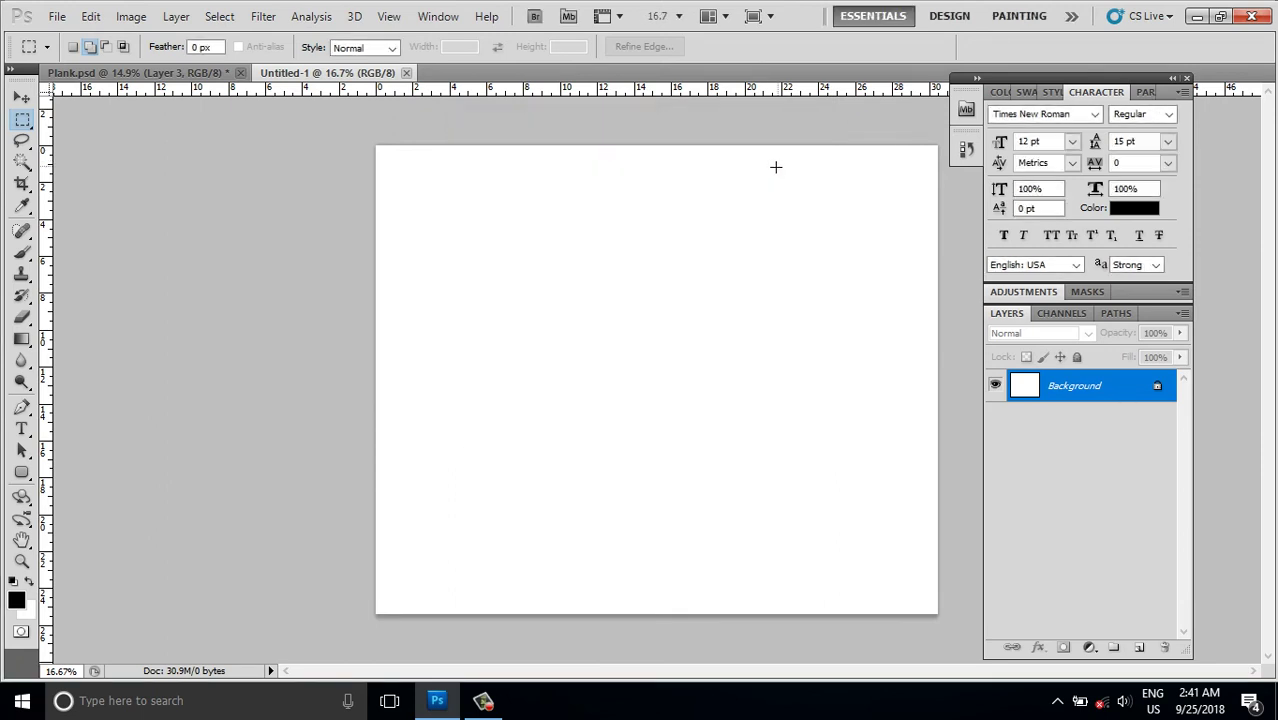
Step: Fill Untitled-1 with the Plank.psd flyer pattern using Fill with Use set to Pattern
key("i")
key("shift+F5")
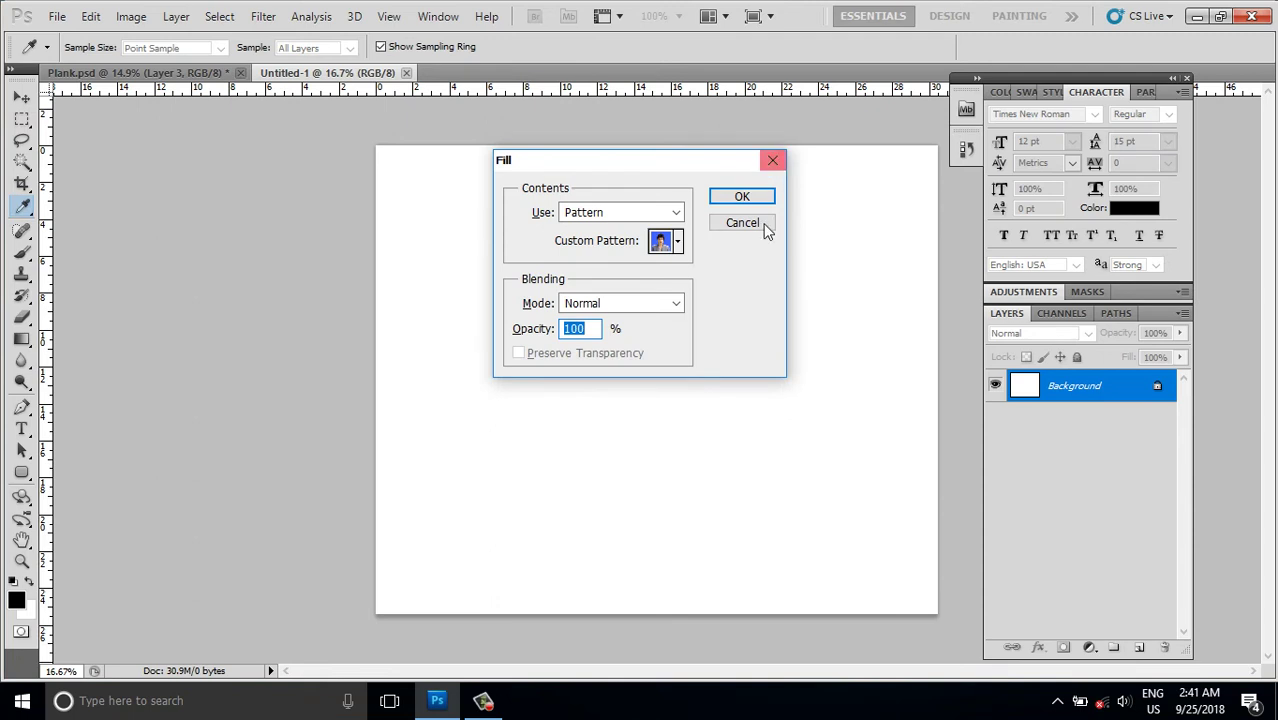
left_click(677, 245)
left_click(721, 281)
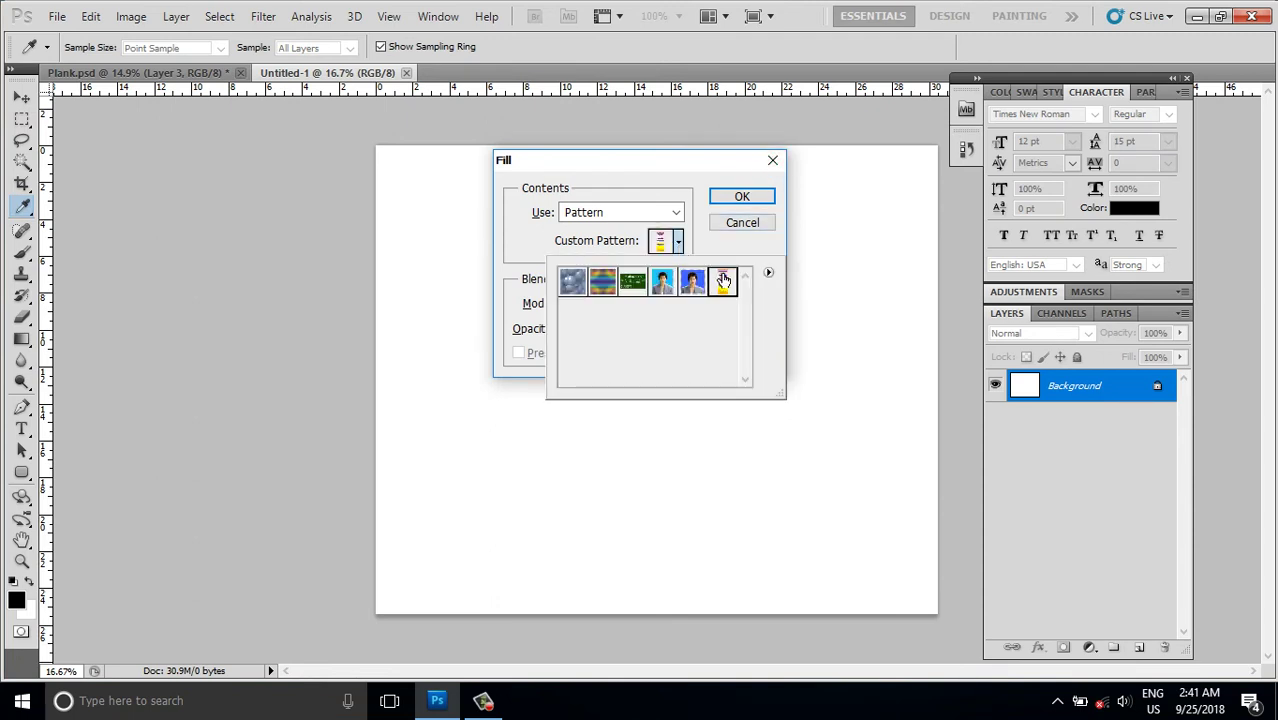
left_click(742, 198)
key("m")
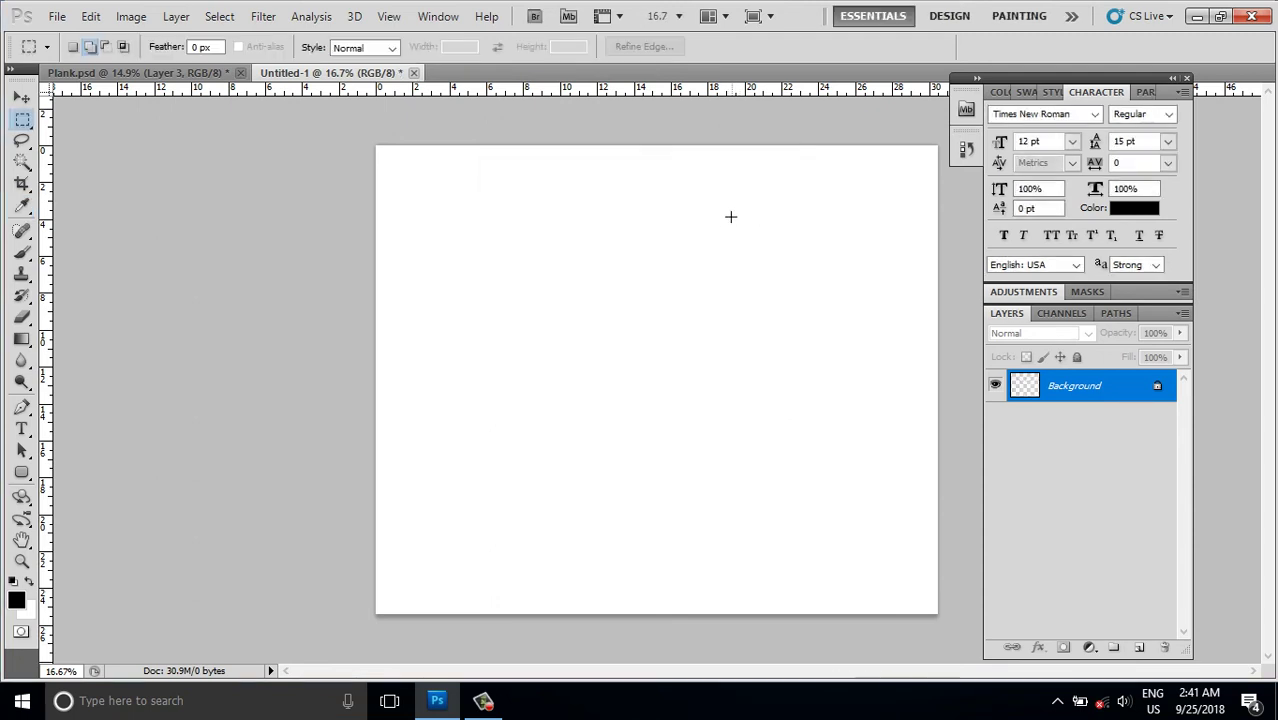
scroll(701, 271, "down", 1)
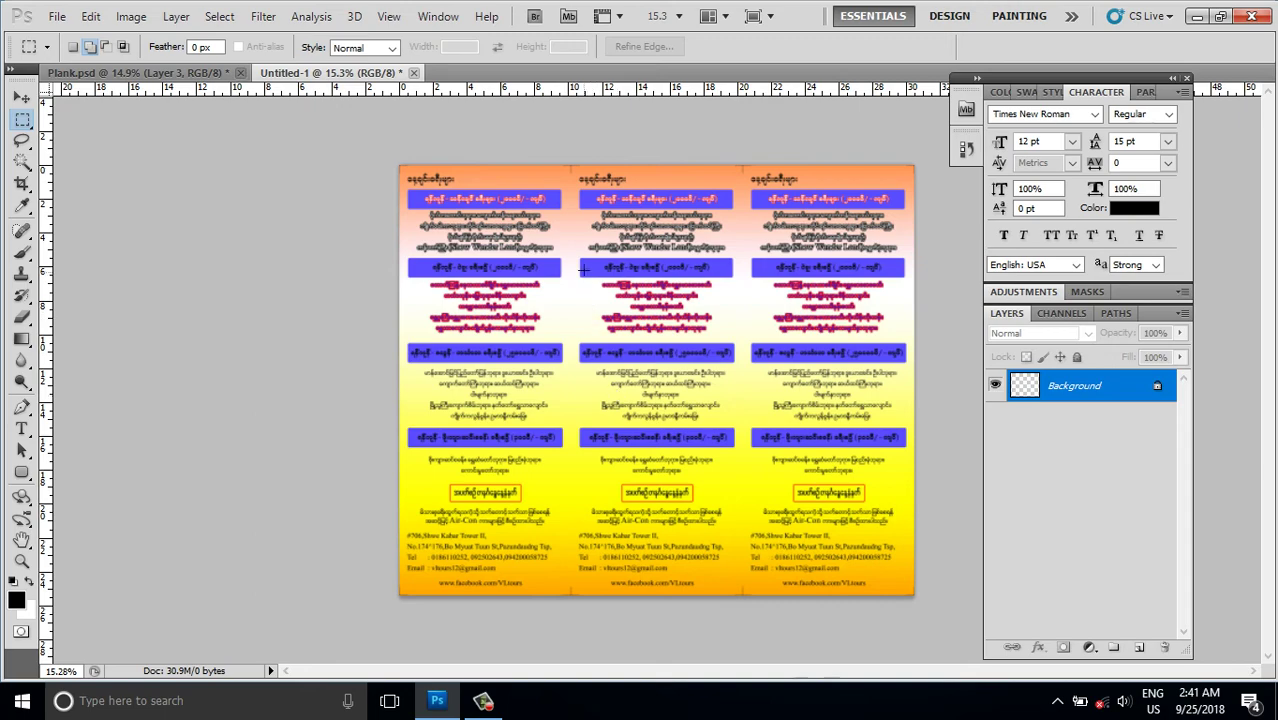
Step: Zoom in and out over the three-up Untitled-1 print sheet to inspect the flyers
scroll(584, 270, "up", 3)
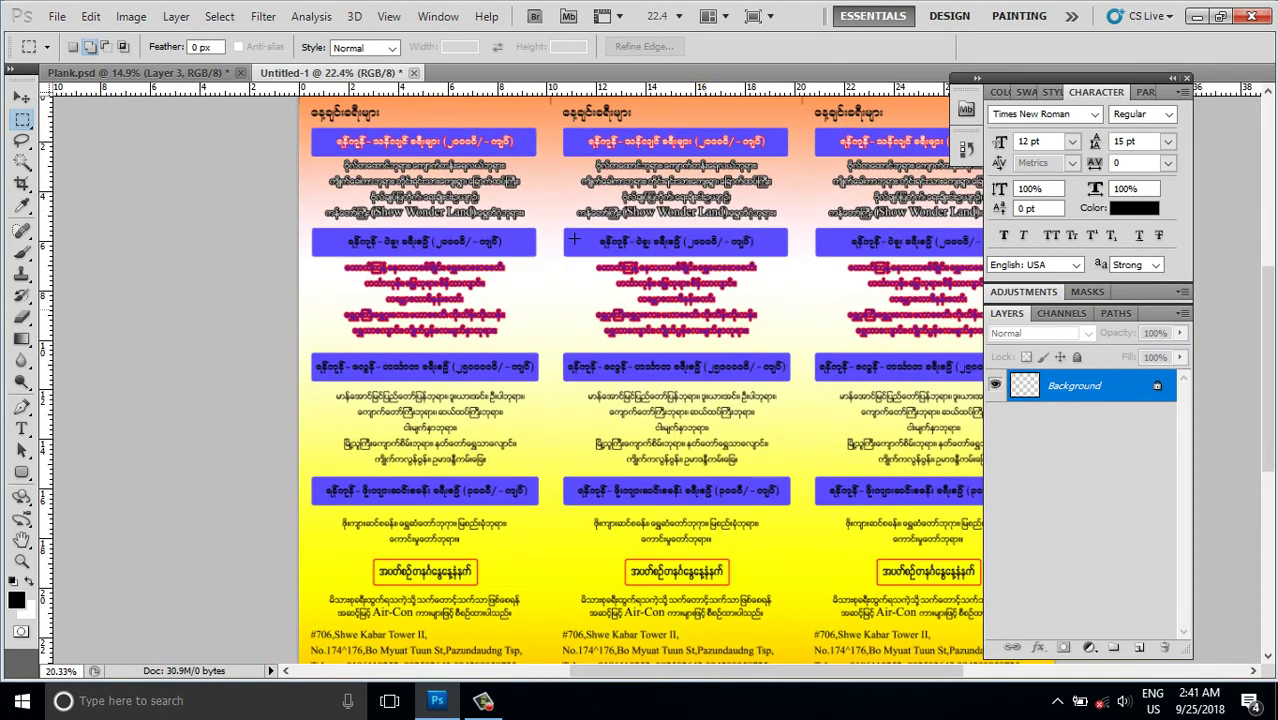
scroll(575, 239, "down", 3)
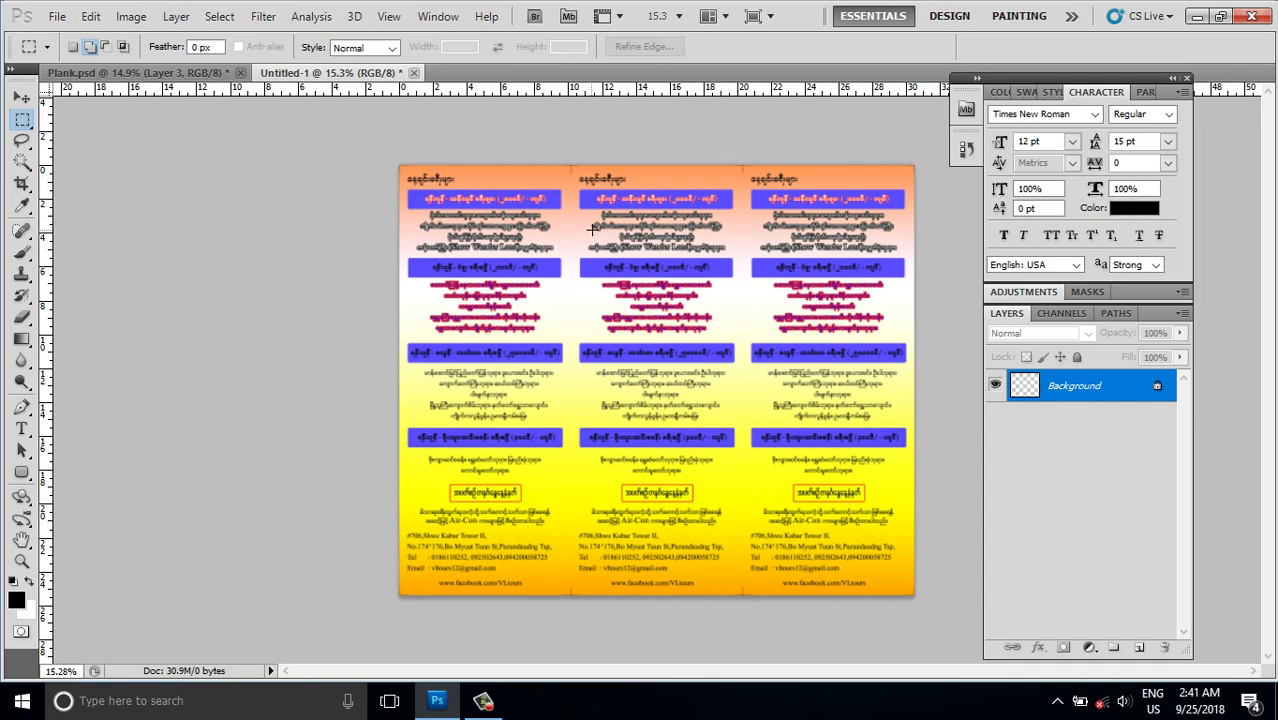
scroll(605, 357, "up", 1)
scroll(606, 357, "up", 1)
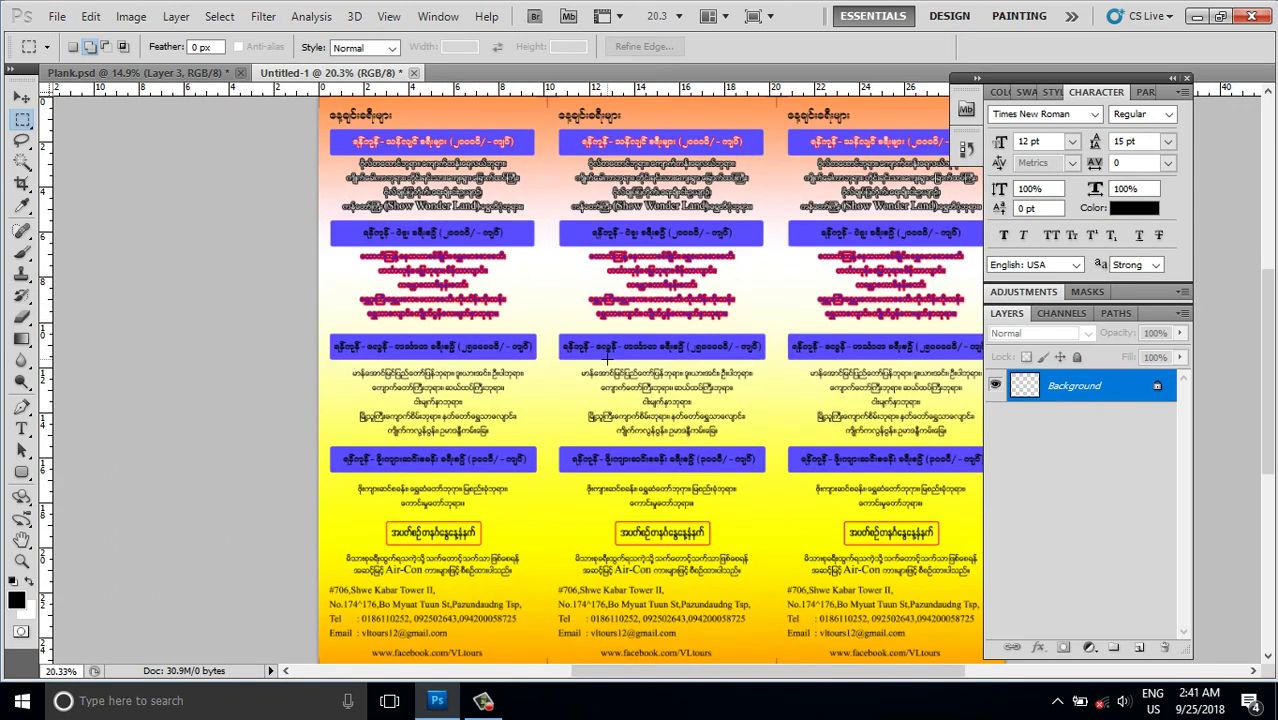
scroll(606, 360, "down", 1)
scroll(606, 360, "down", 1)
scroll(606, 360, "up", 2)
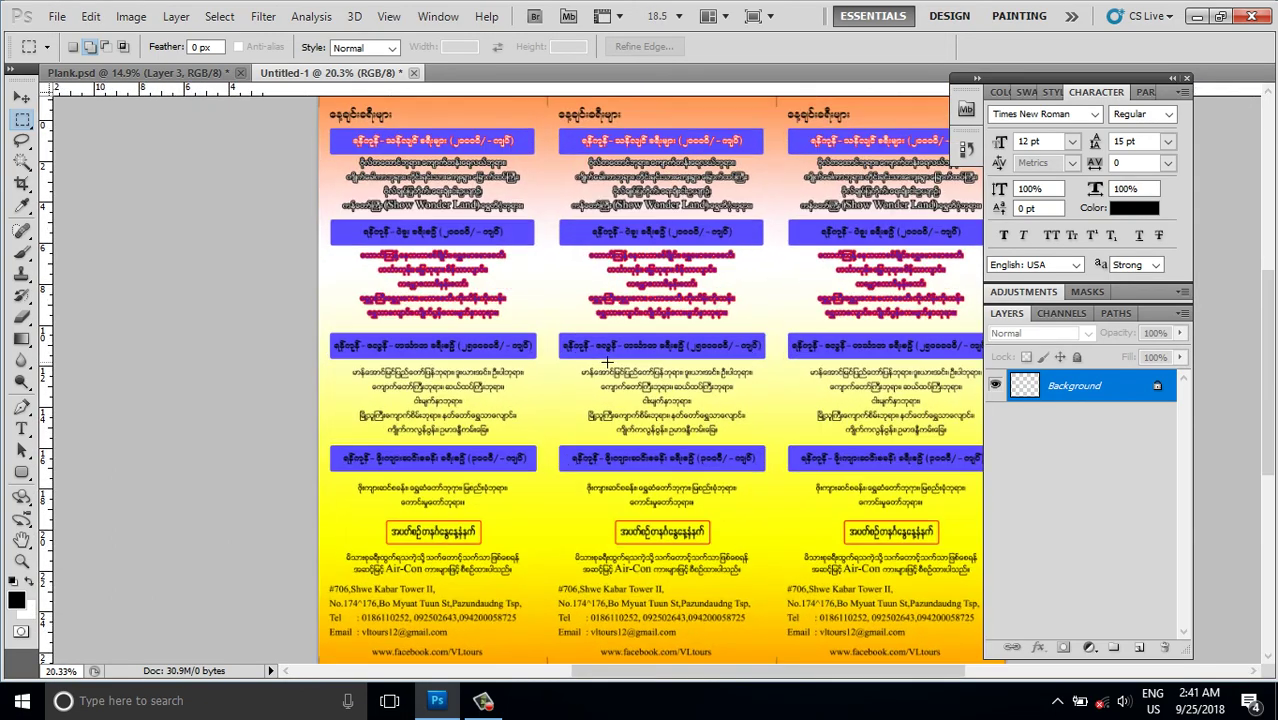
scroll(606, 361, "down", 1)
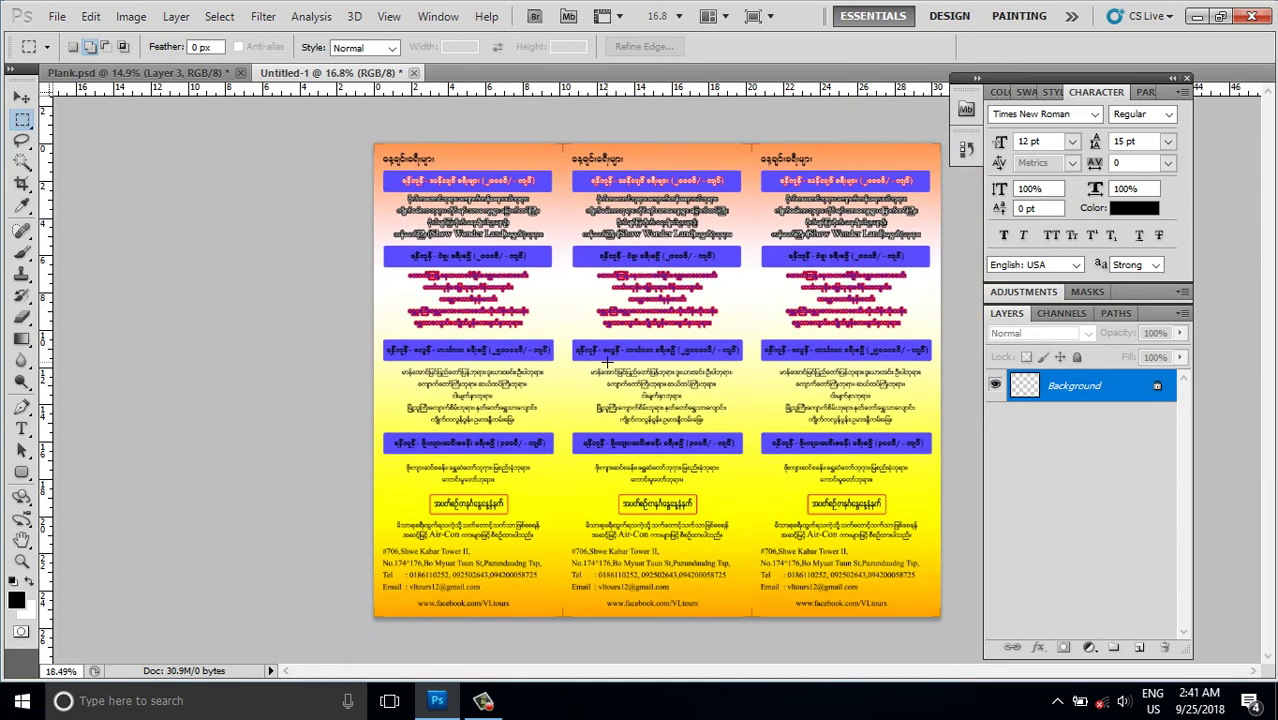
scroll(606, 361, "up", 1)
Step: Switch between tabs, undo once on Untitled-1, and bring Plank.psd back to the front
left_click(144, 70)
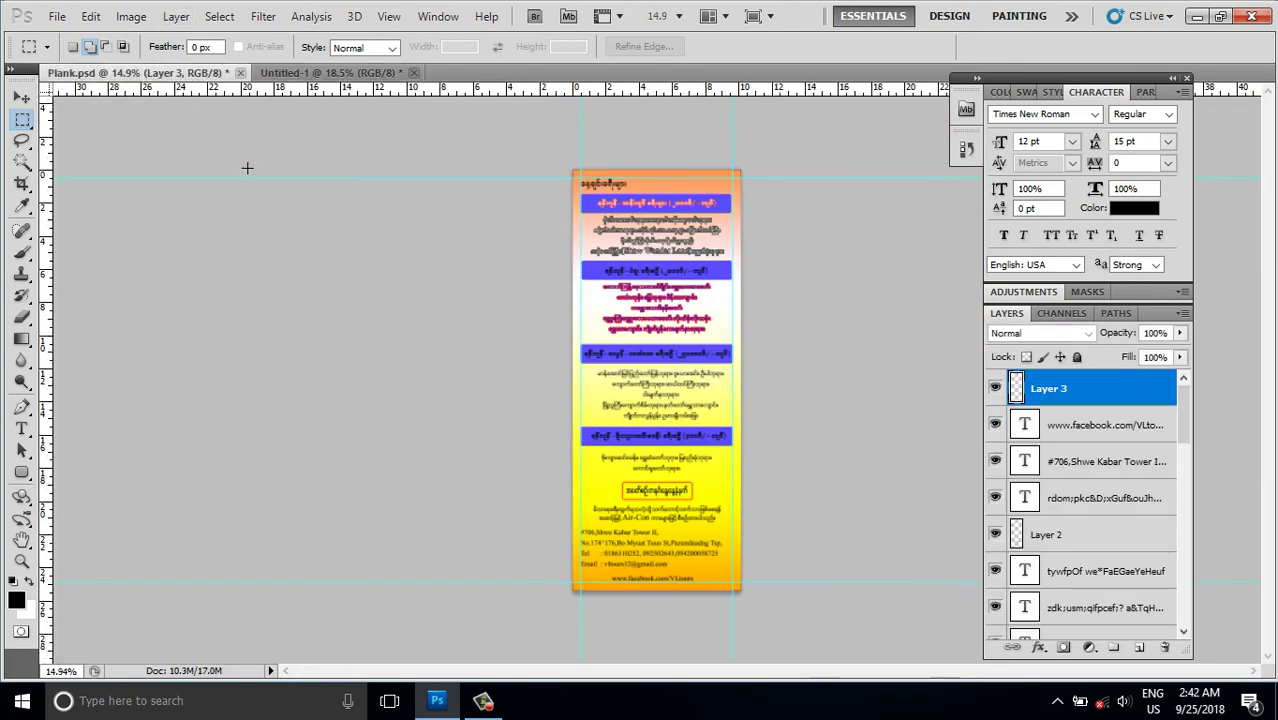
left_click(343, 74)
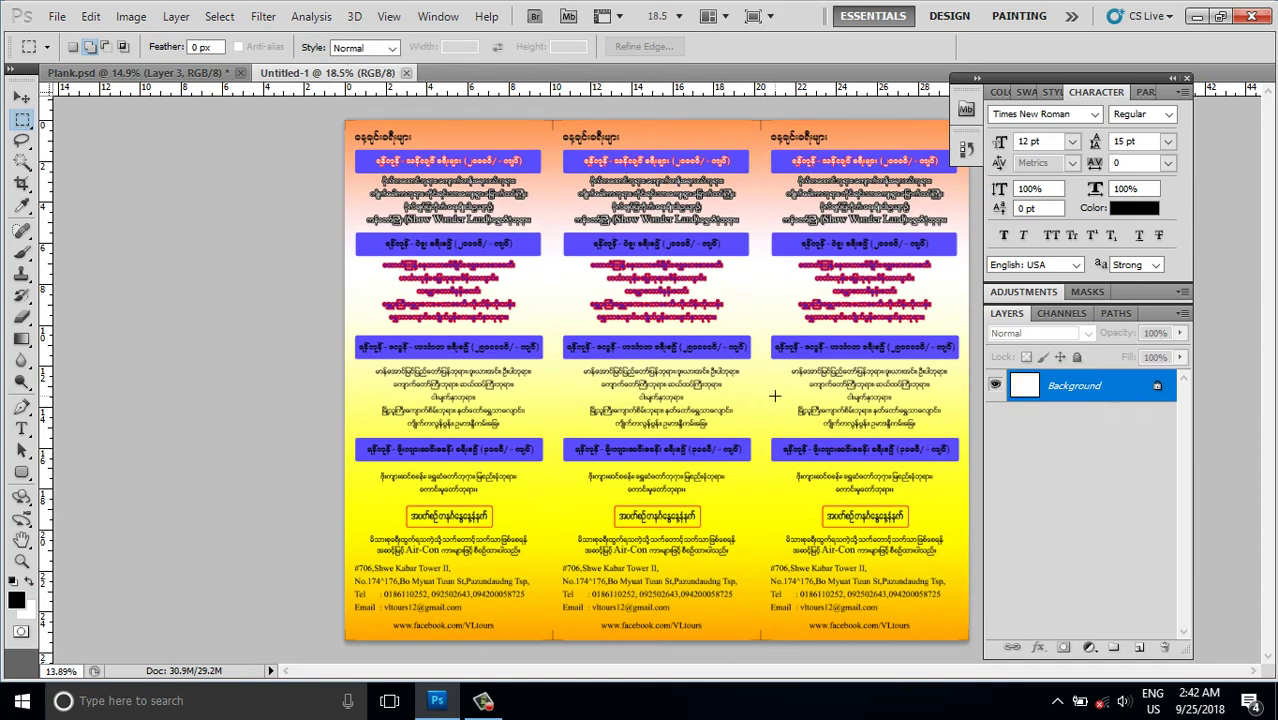
key("ctrl+z")
left_click(133, 74)
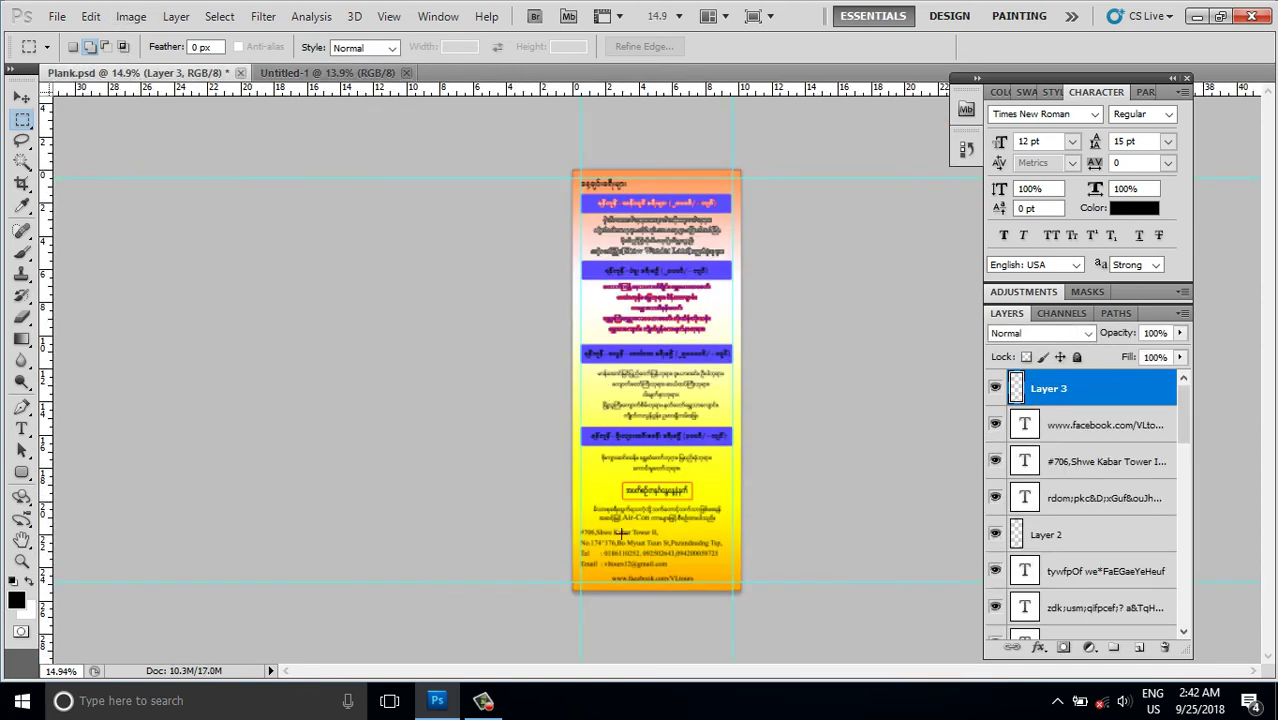
scroll(621, 533, "up", 1)
scroll(630, 540, "up", 1)
scroll(637, 550, "up", 1)
scroll(638, 549, "down", 5)
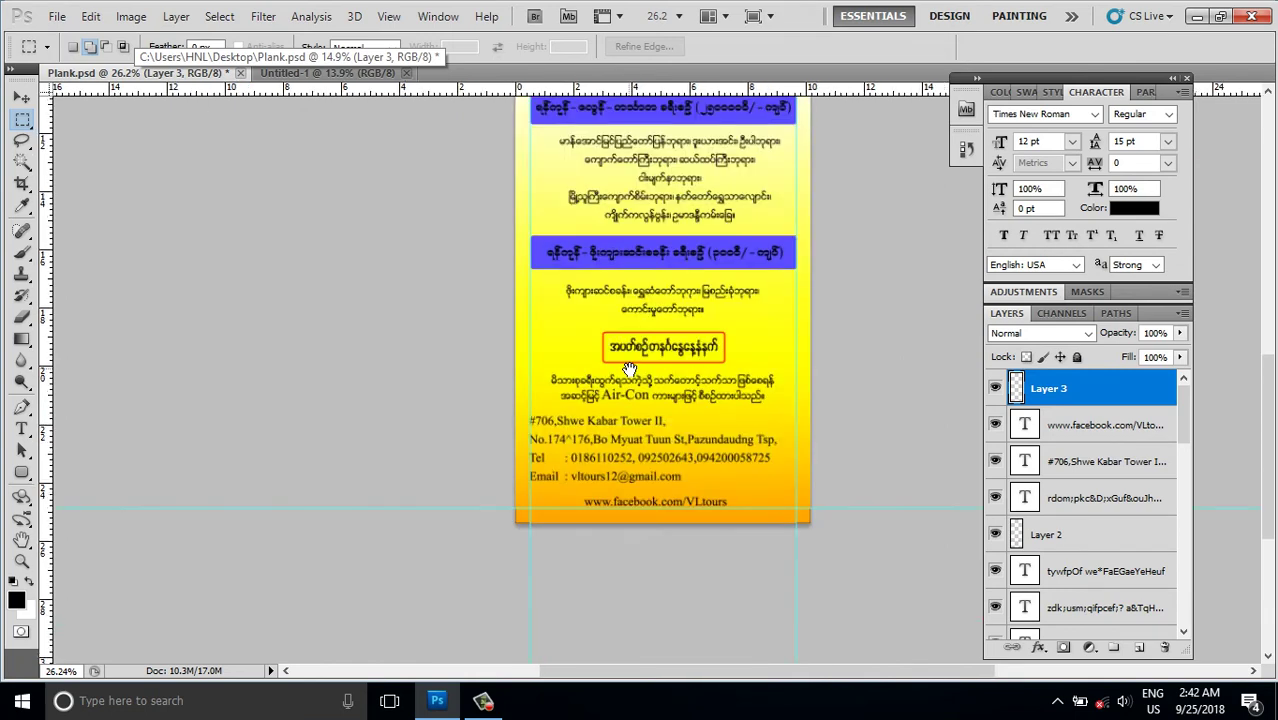
scroll(600, 450, "down", 1)
scroll(564, 350, "up", 2)
scroll(564, 350, "up", 2)
scroll(564, 350, "up", 2)
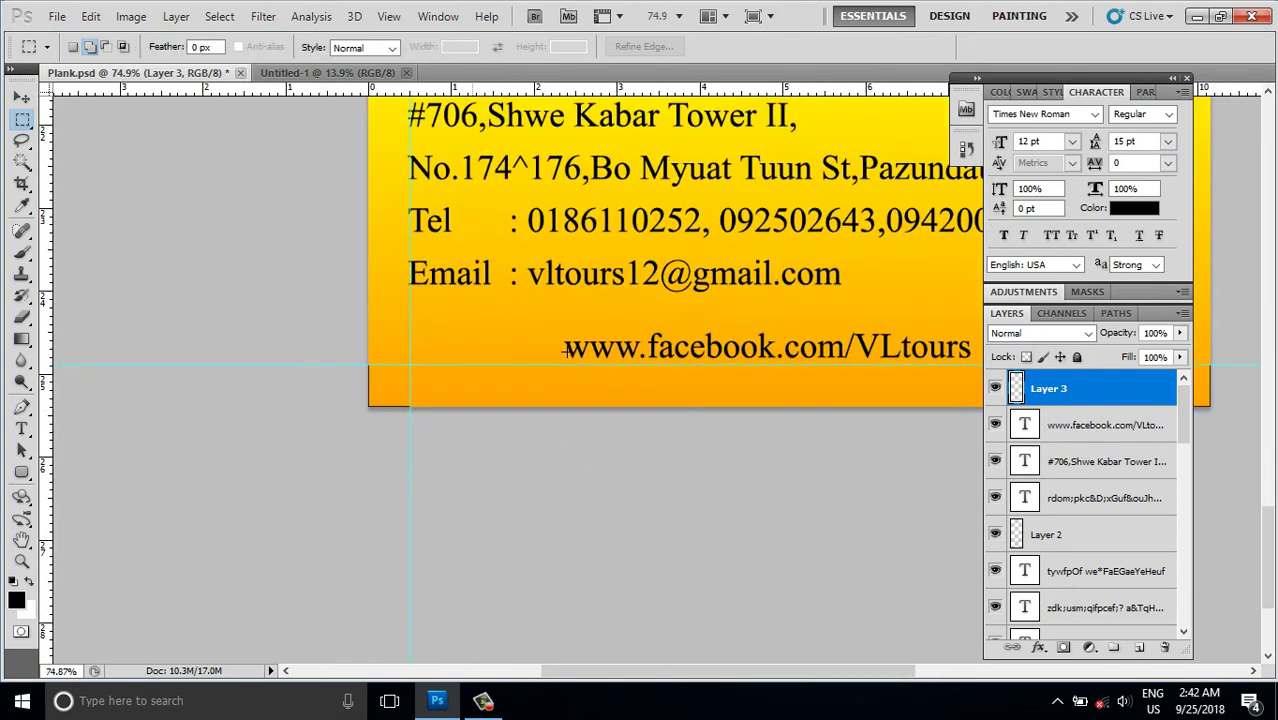
left_click(22, 430)
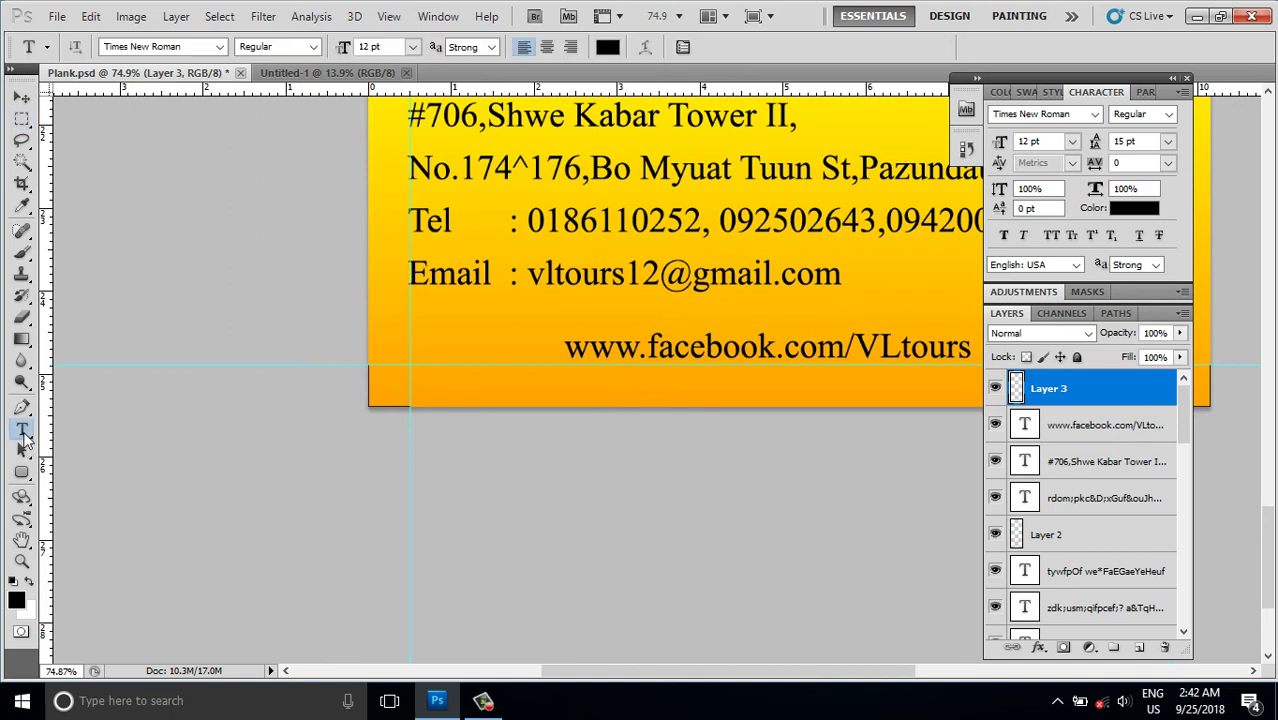
left_click(463, 349)
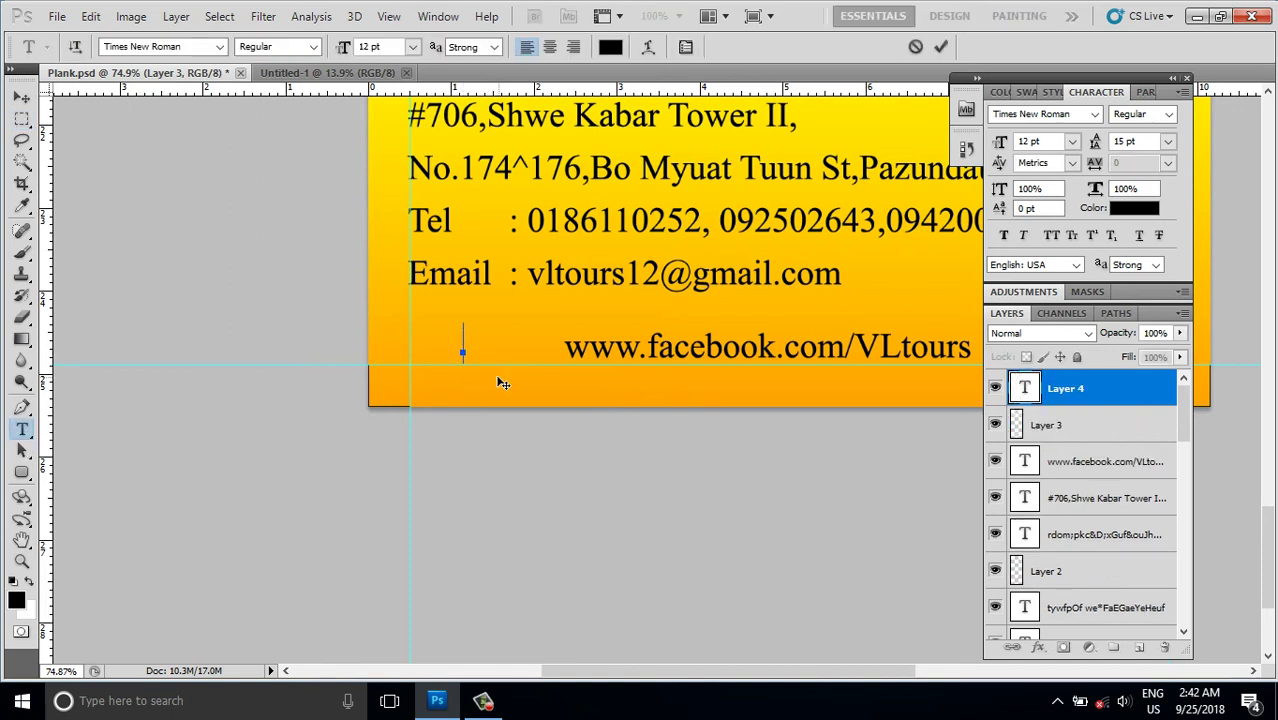
scroll(500, 380, "up", 3)
scroll(500, 380, "down", 3)
left_click(22, 97)
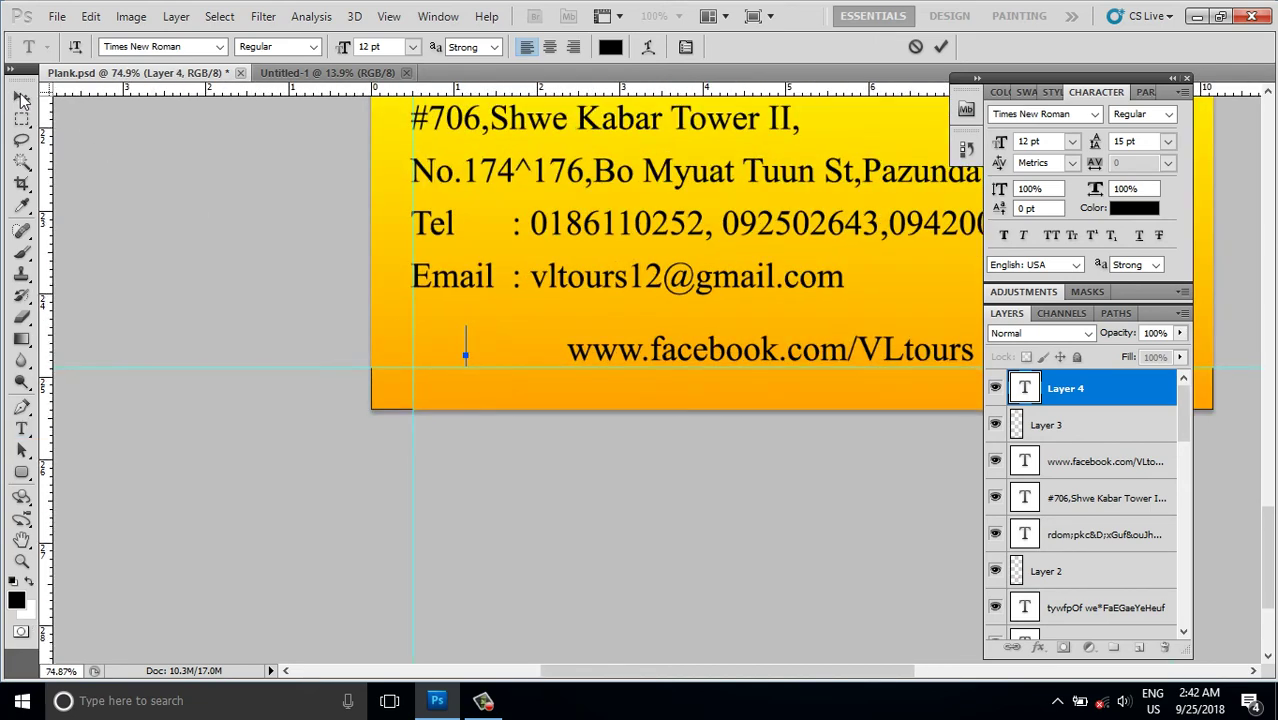
type("F")
Step: Move the F closer to the URL and scale it to 153.62% (18.43 pt)
scroll(408, 419, "down", 2)
scroll(453, 369, "up", 1)
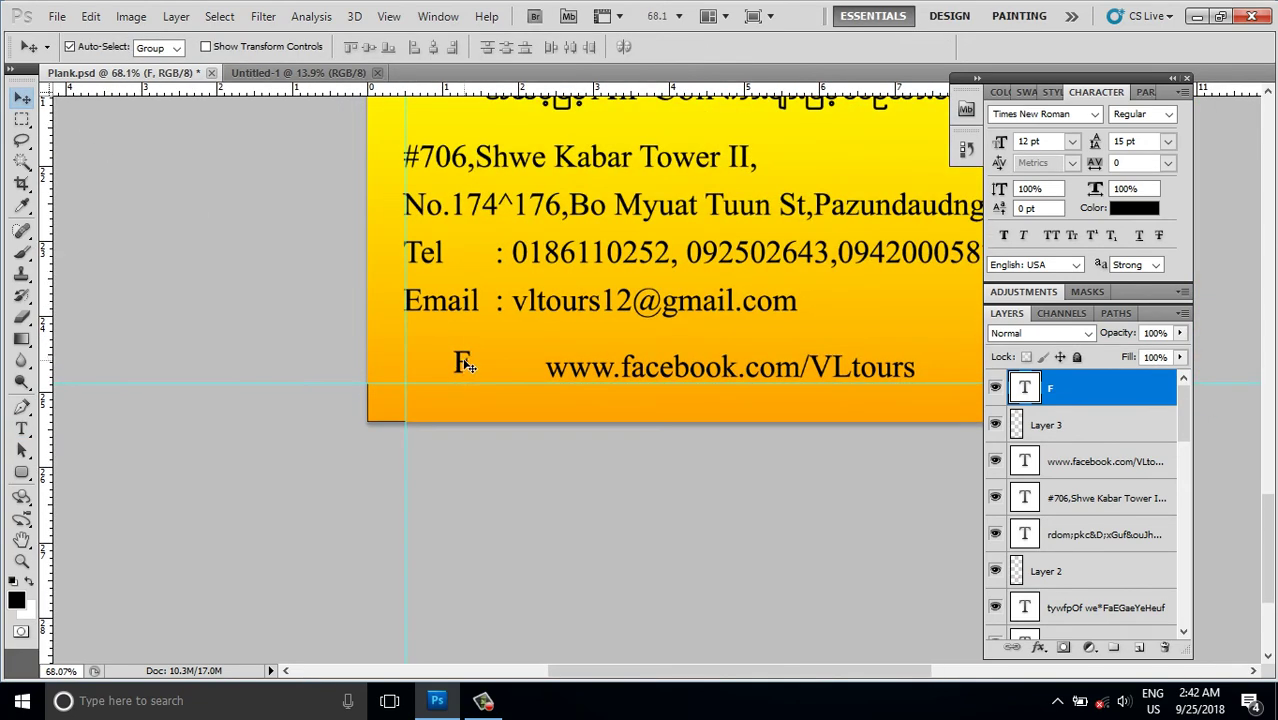
left_click_drag(469, 367, 494, 370)
key("ctrl+t")
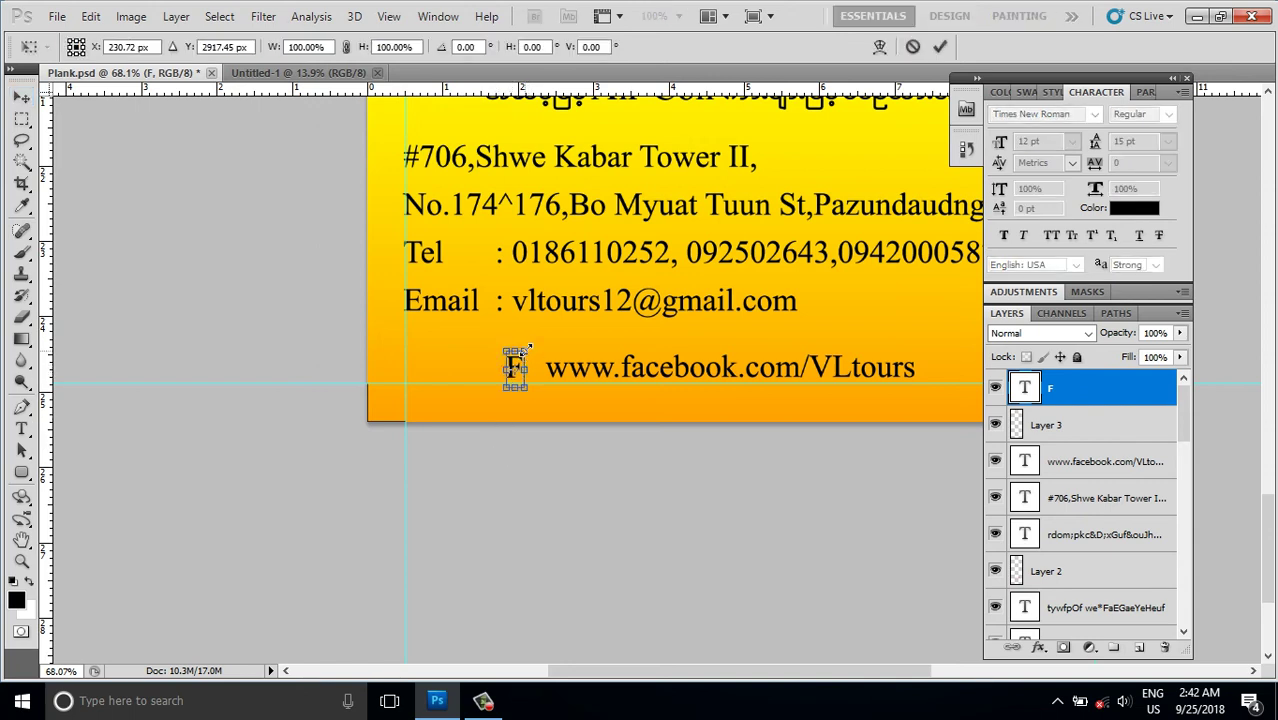
left_click_drag(529, 347, 540, 350)
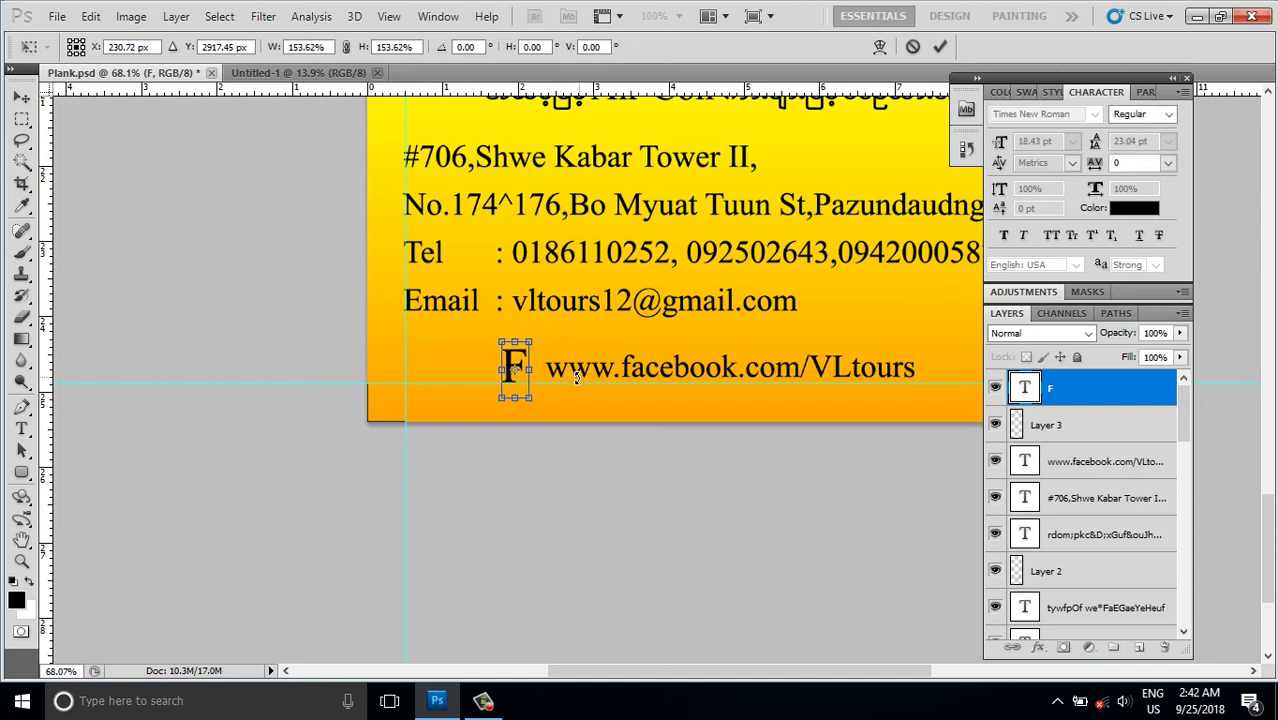
key("Return")
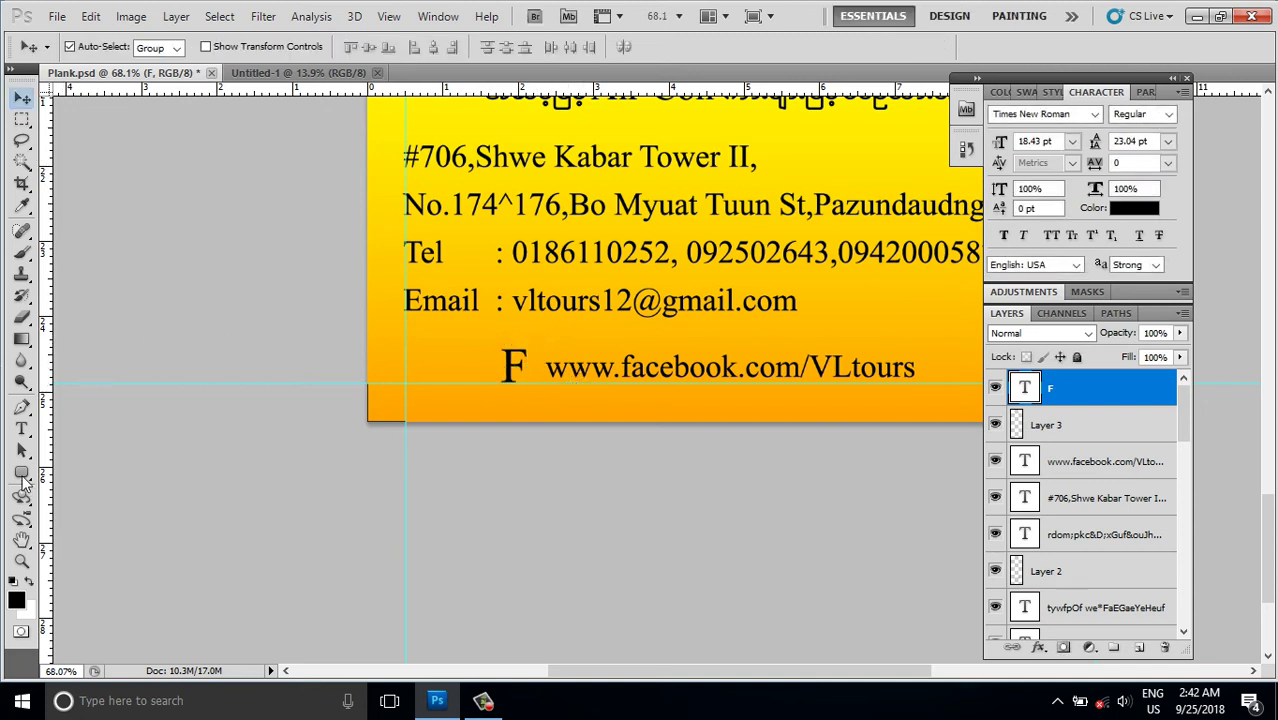
Step: Draw a rounded-rectangle path around the F and load it as a selection on a new layer
left_click_drag(24, 480, 80, 481)
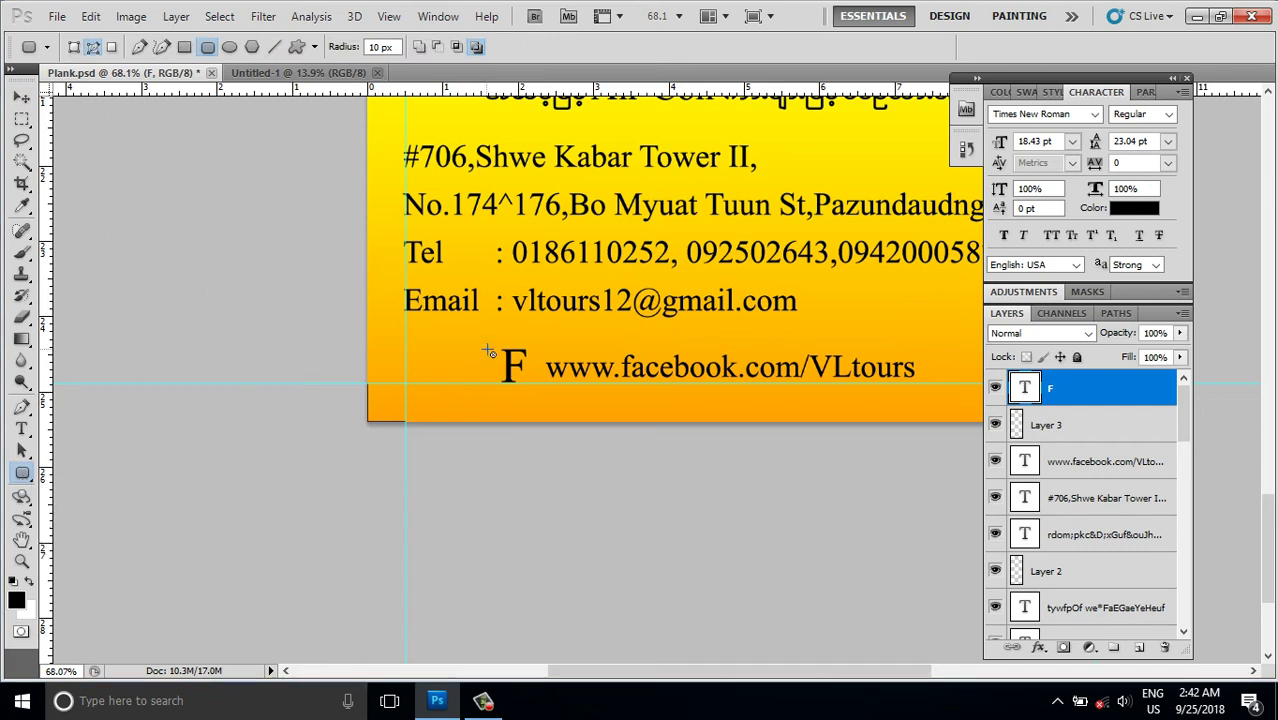
left_click_drag(497, 341, 537, 399)
key("ctrl+Return")
key("ctrl+shift+n")
key("Return")
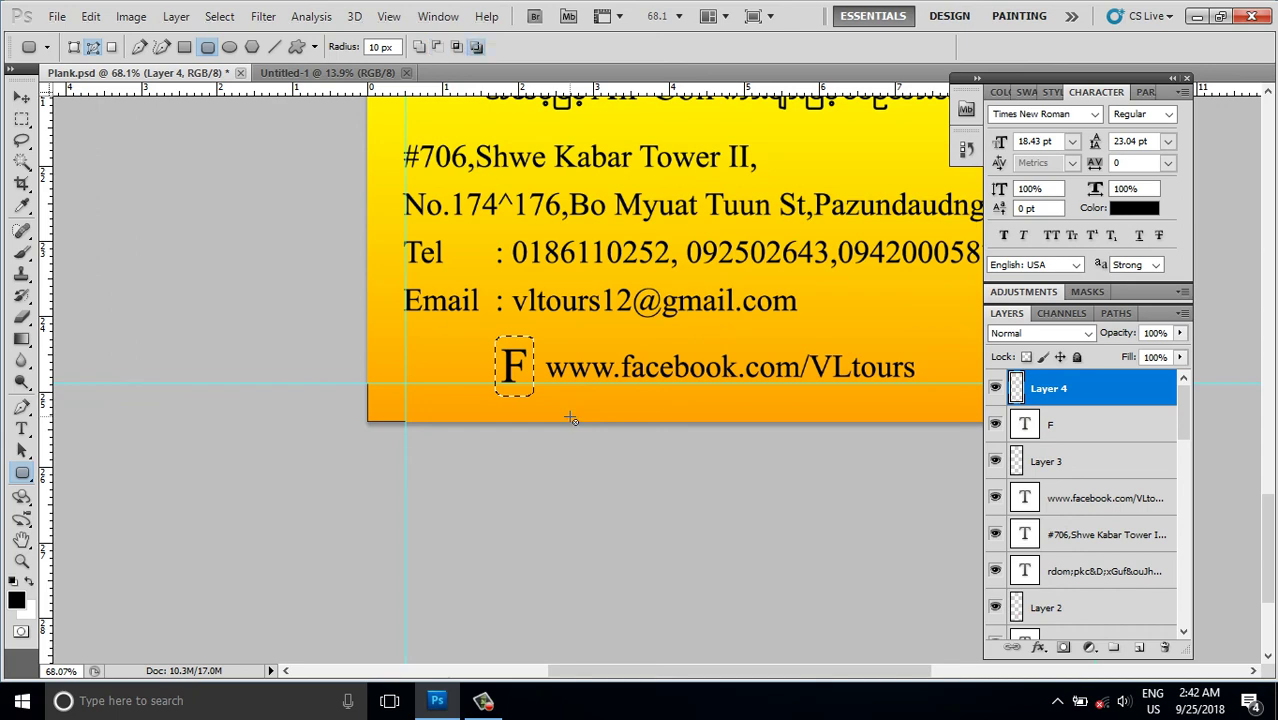
Step: Fill the rounded selection on Layer 4 with black and add a Color Overlay effect
key("alt+BackSpace")
scroll(569, 418, "down", 2)
scroll(562, 411, "up", 1)
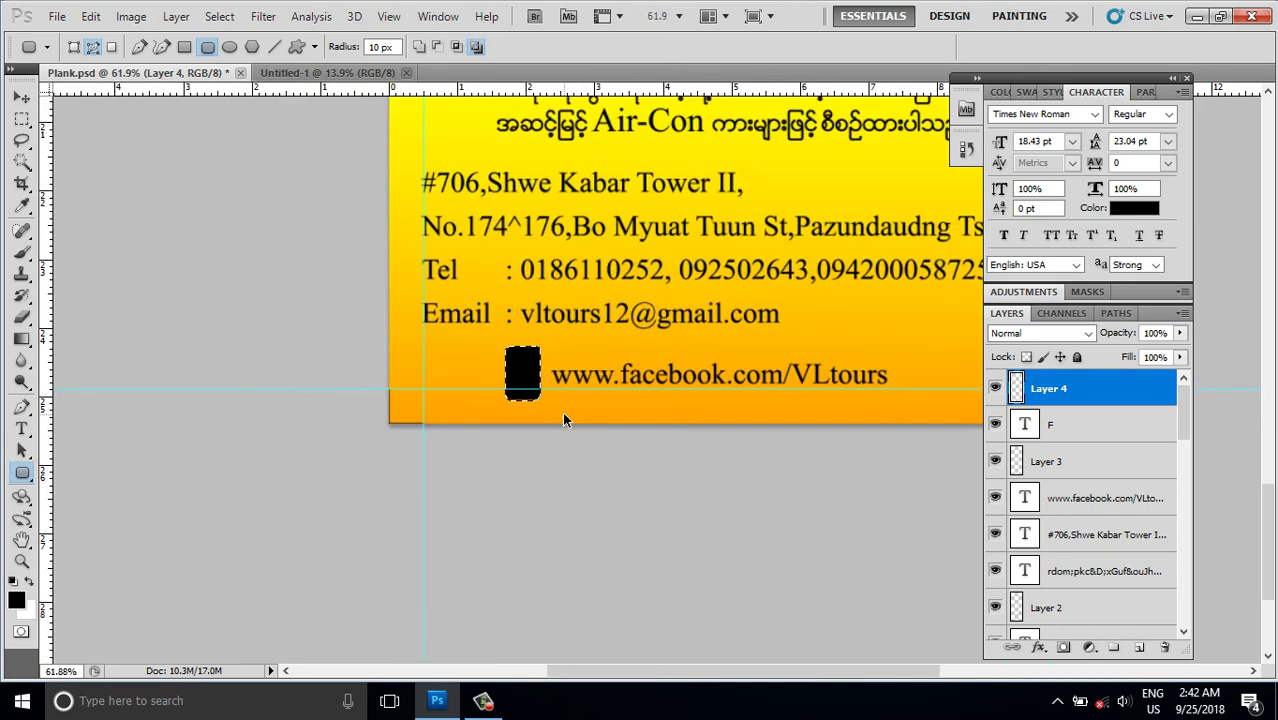
left_click(1038, 647)
left_click(1095, 576)
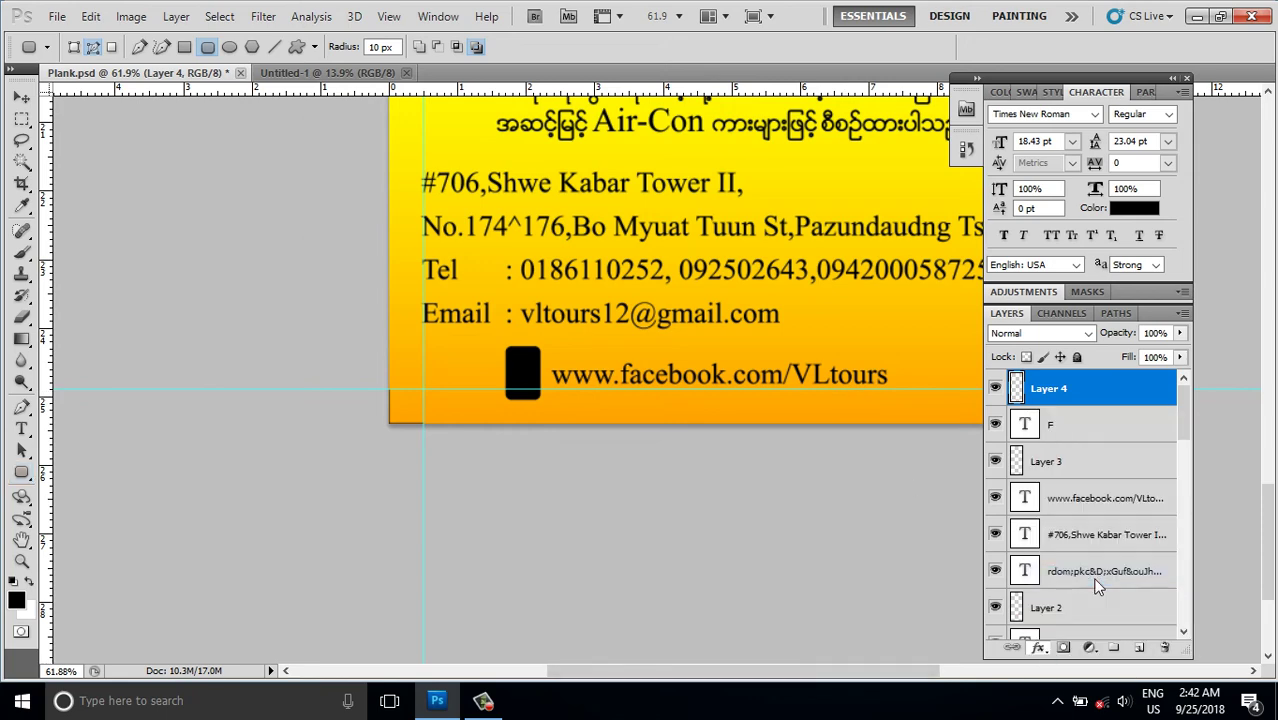
Step: Set Layer 4's colour overlay to white (ffffff)
left_click(1051, 327)
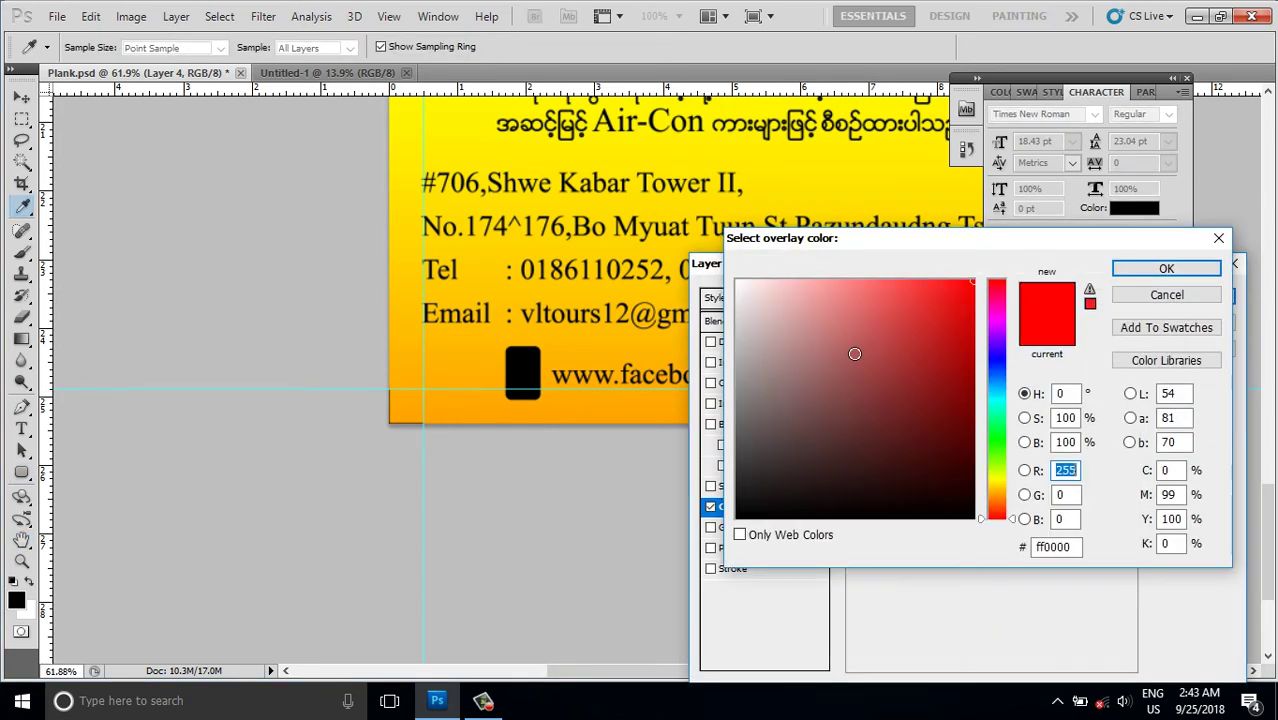
left_click(738, 283)
left_click(1160, 270)
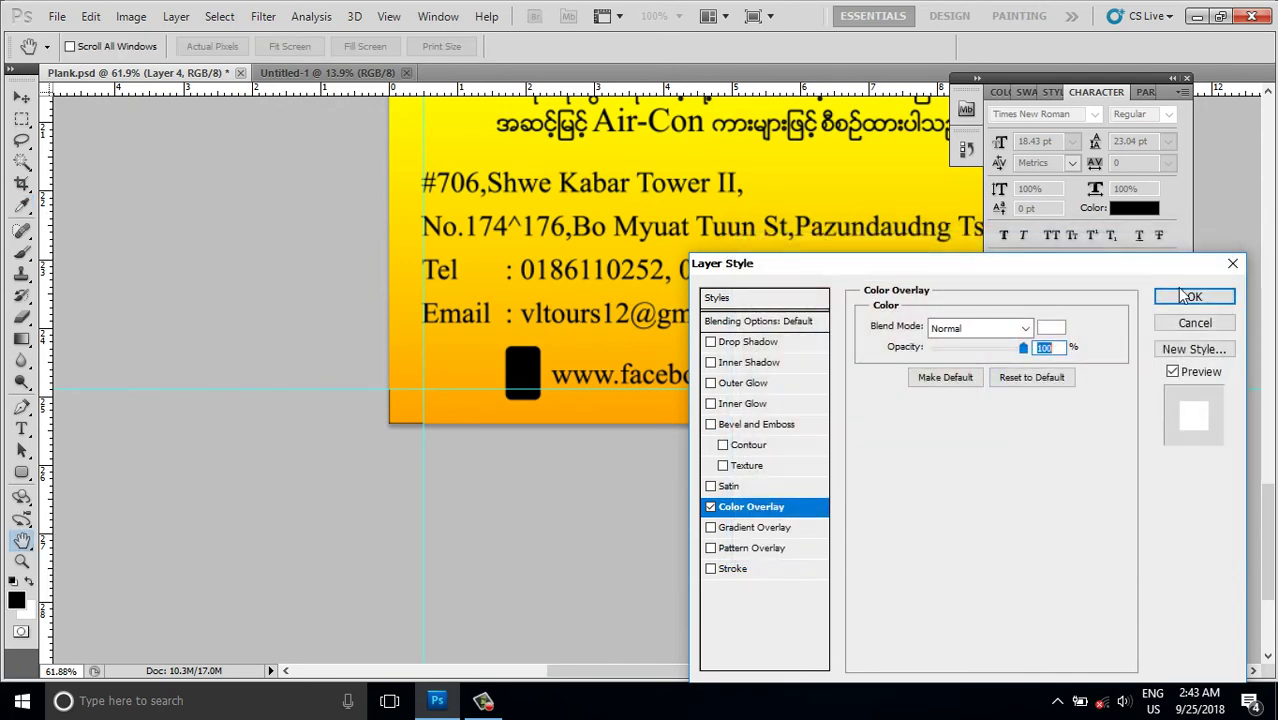
left_click(1195, 295)
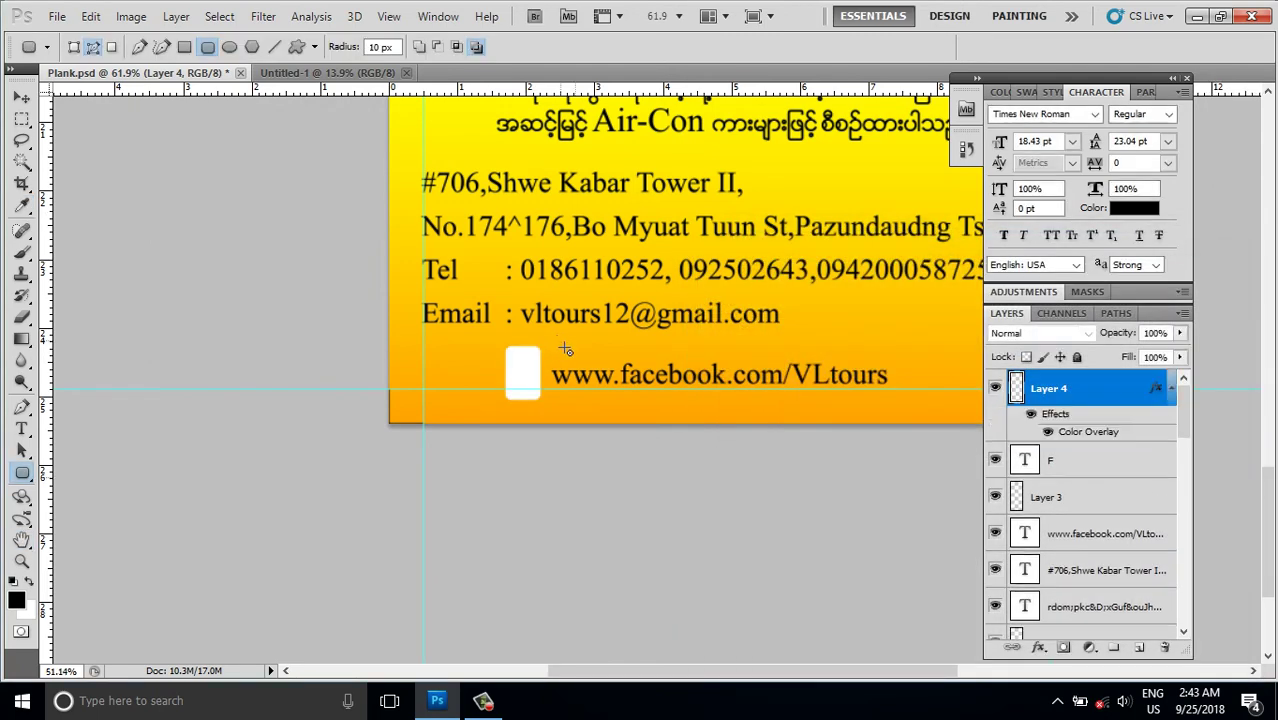
Step: Move the F text layer above Layer 4 in the layer stack
scroll(559, 339, "down", 1)
left_click(21, 97)
scroll(662, 451, "up", 1)
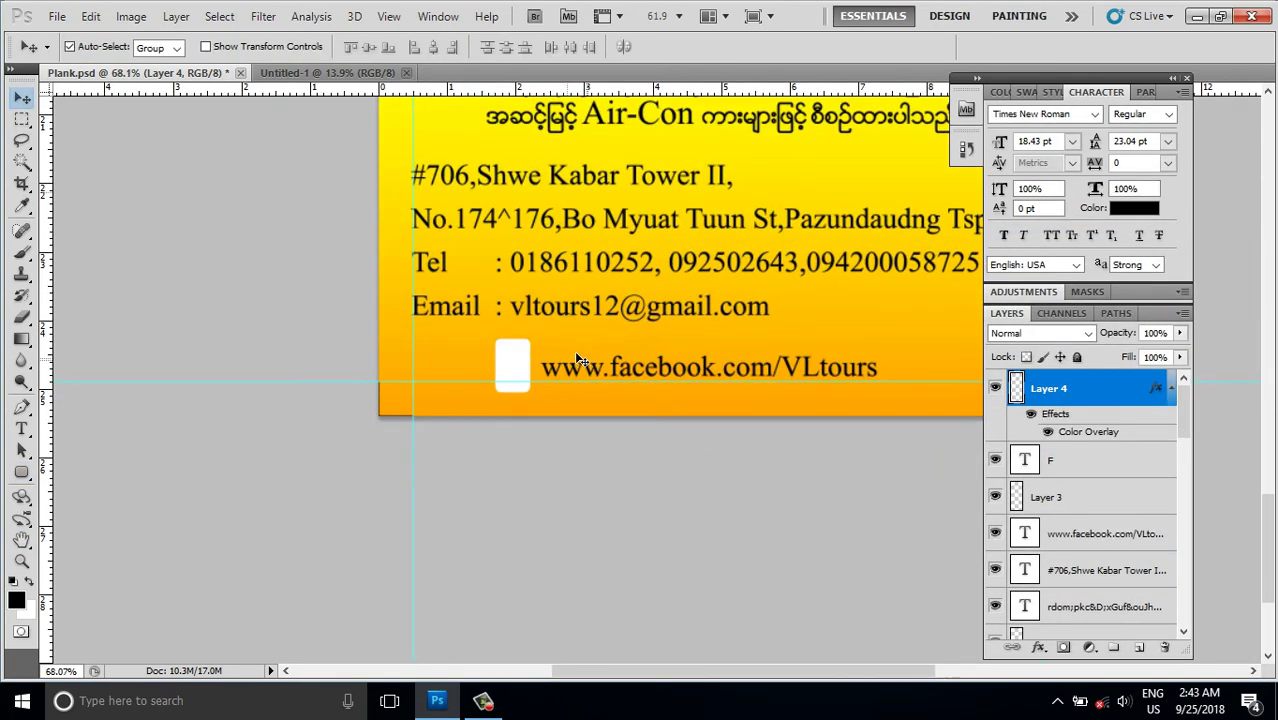
left_click(996, 390)
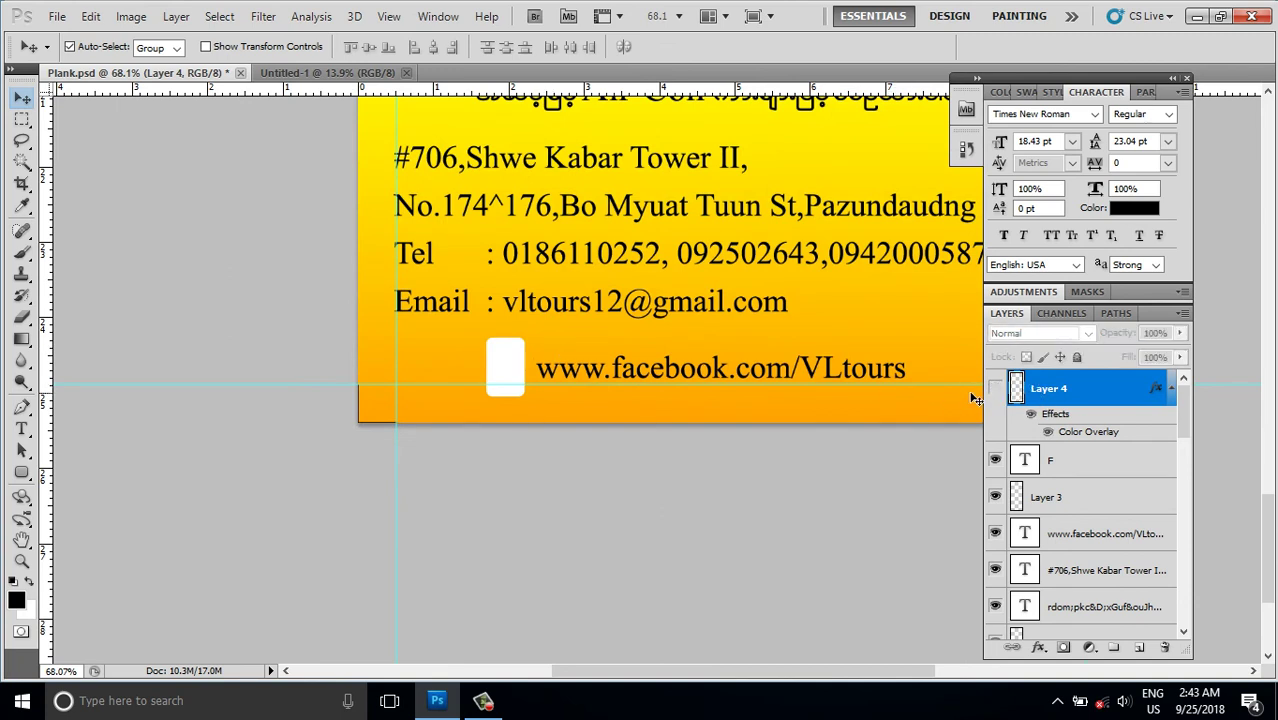
left_click(994, 390)
left_click(1067, 463)
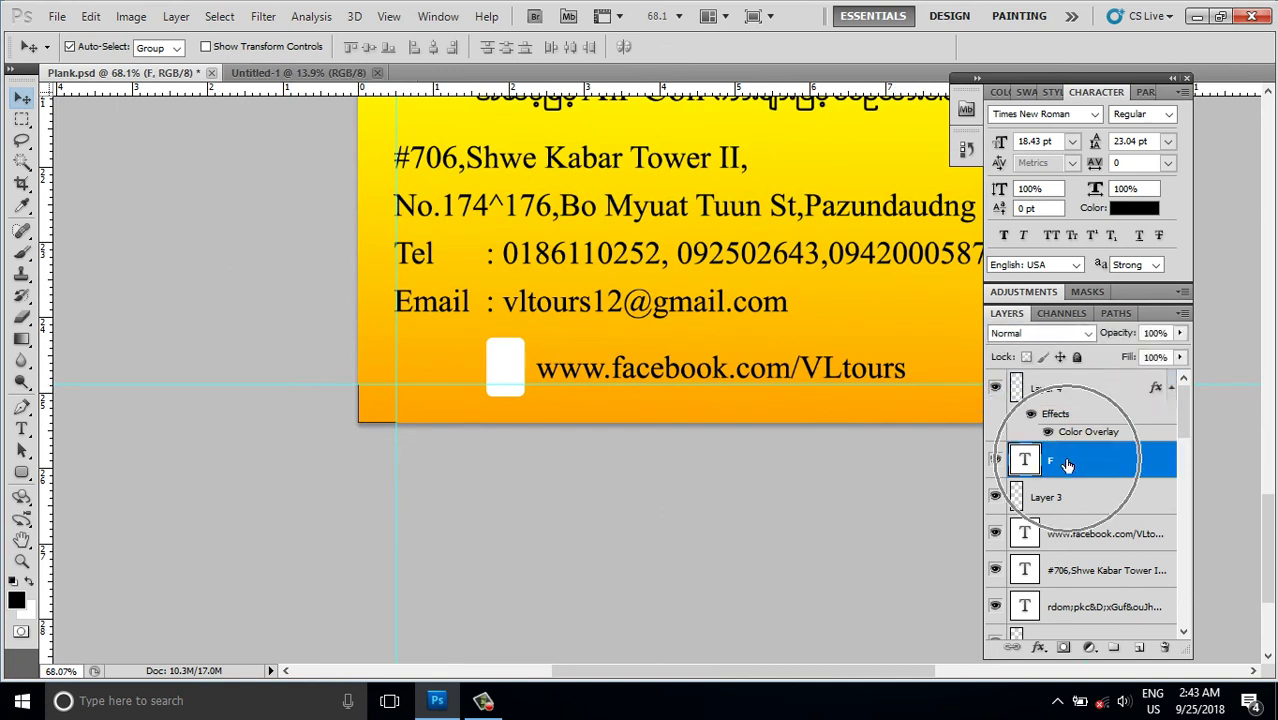
left_click_drag(1067, 463, 1067, 388)
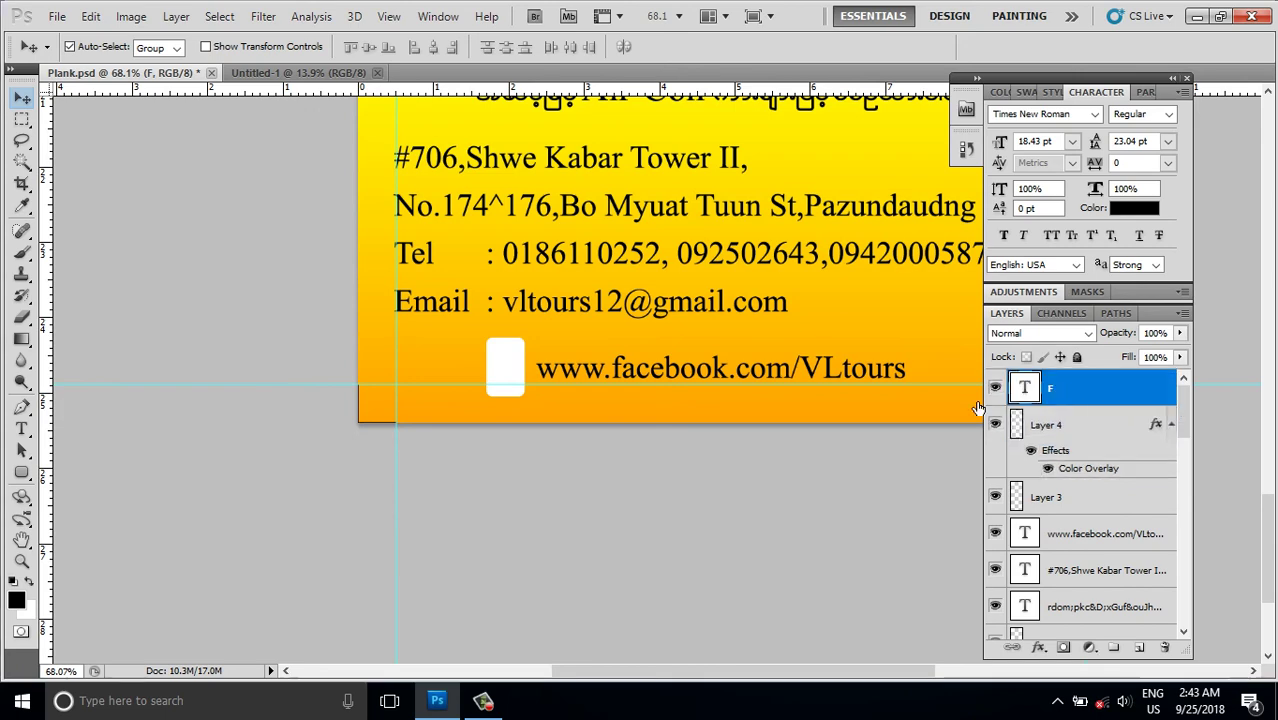
scroll(584, 397, "down", 3)
scroll(578, 397, "up", 4)
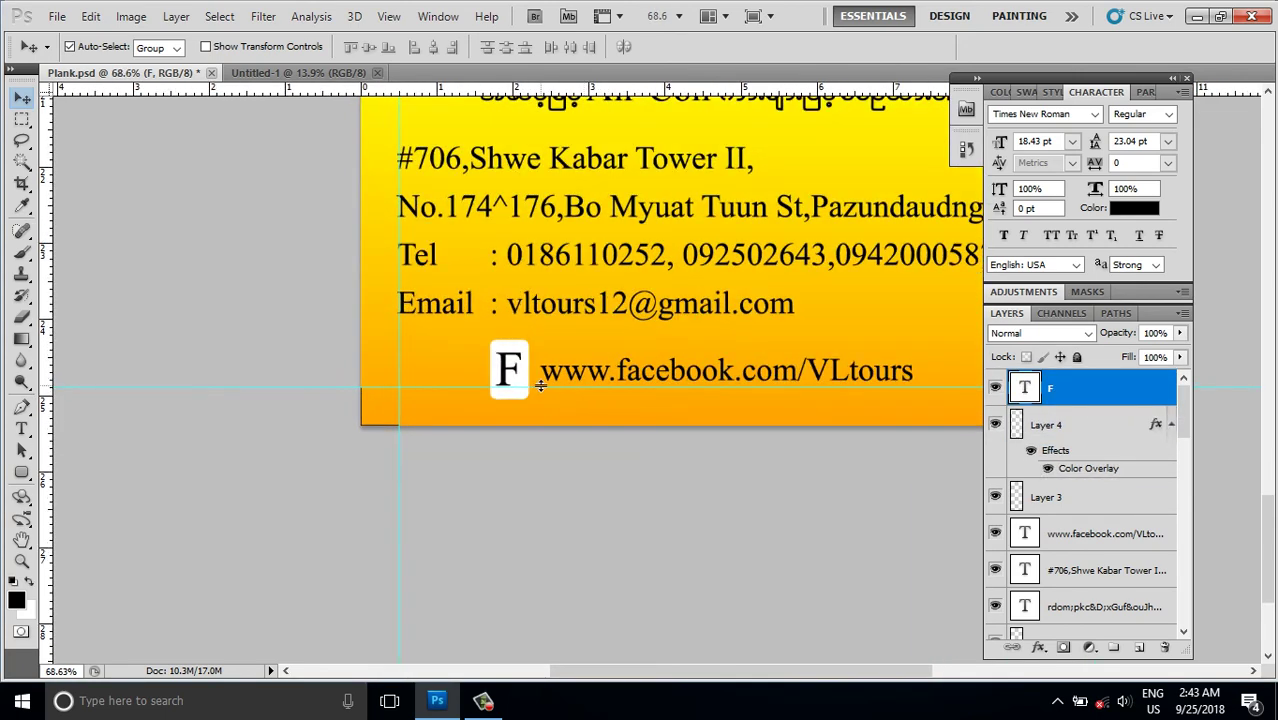
Step: Nudge the F slightly right and change Layer 4's colour overlay to black
key("Right")
key("Right")
key("Right")
left_click(1036, 425)
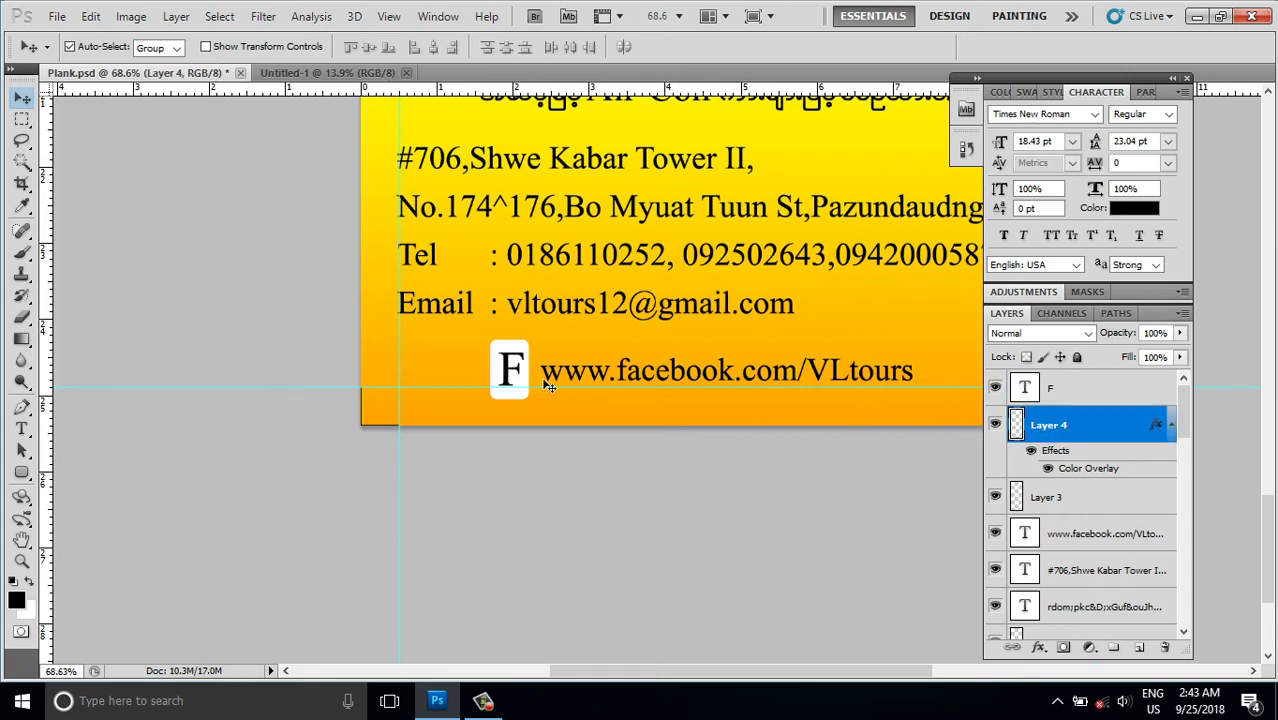
double_click(1097, 470)
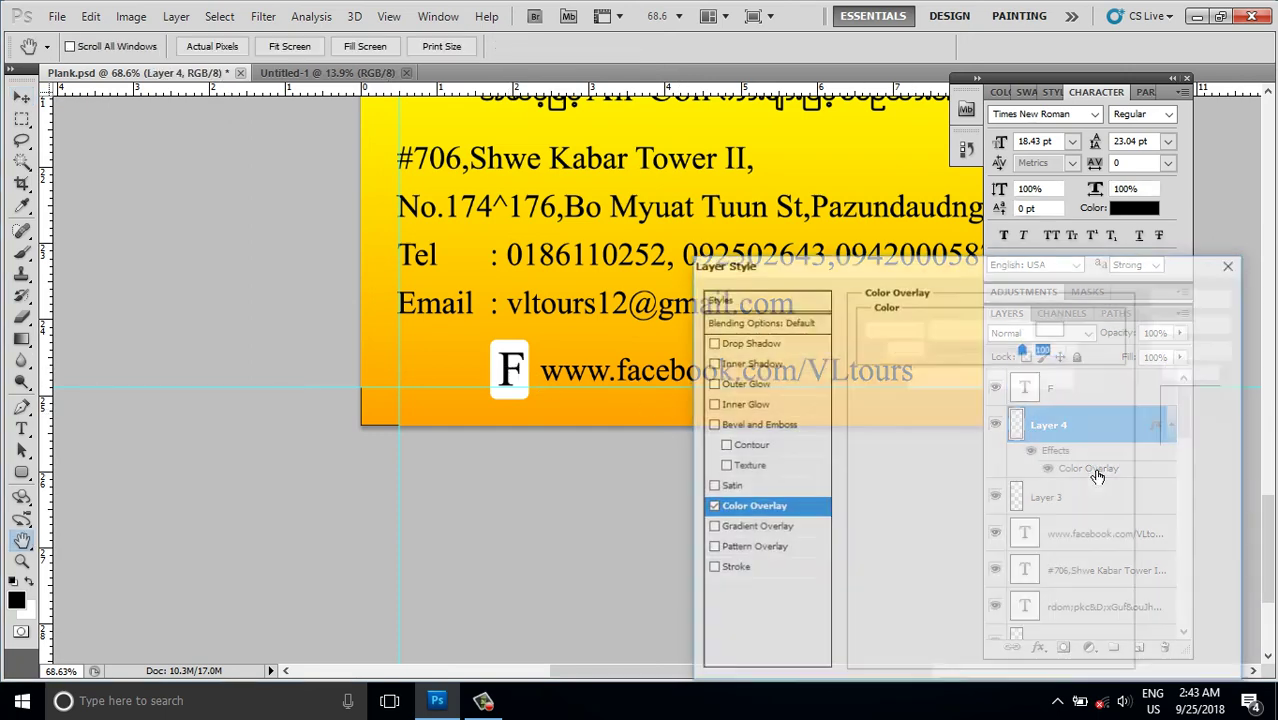
left_click(1055, 330)
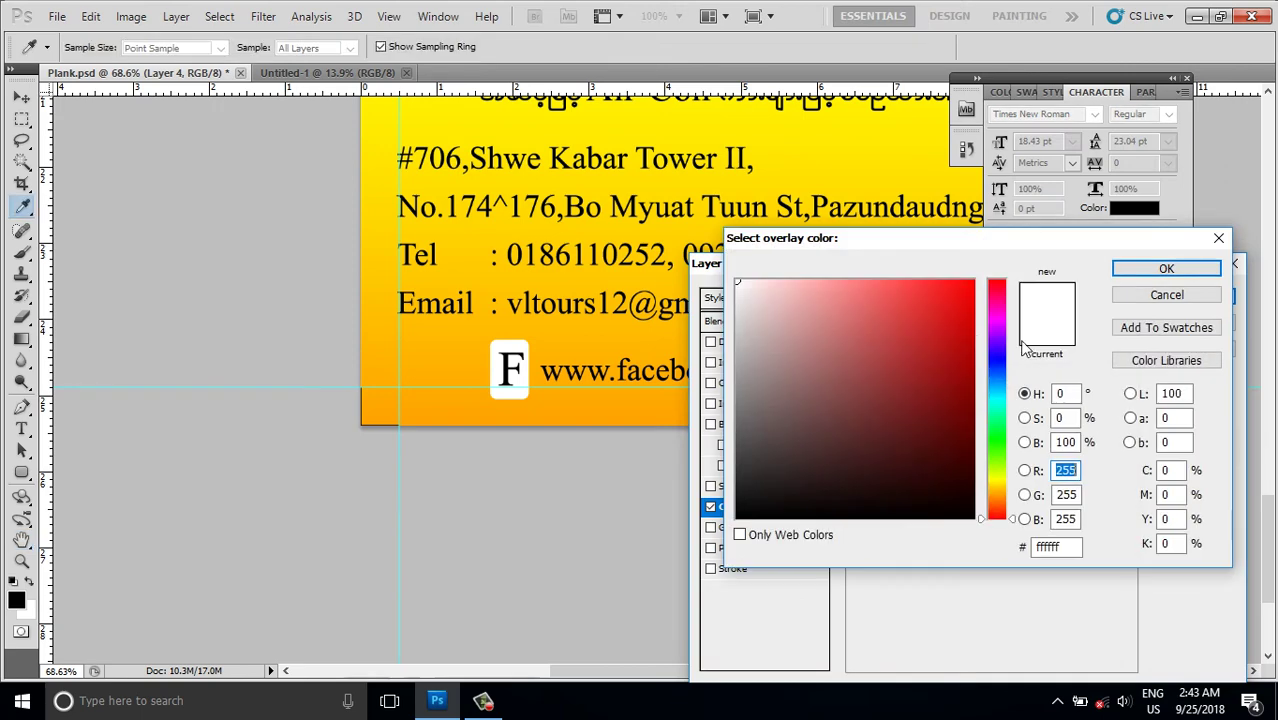
left_click(737, 517)
left_click(1160, 269)
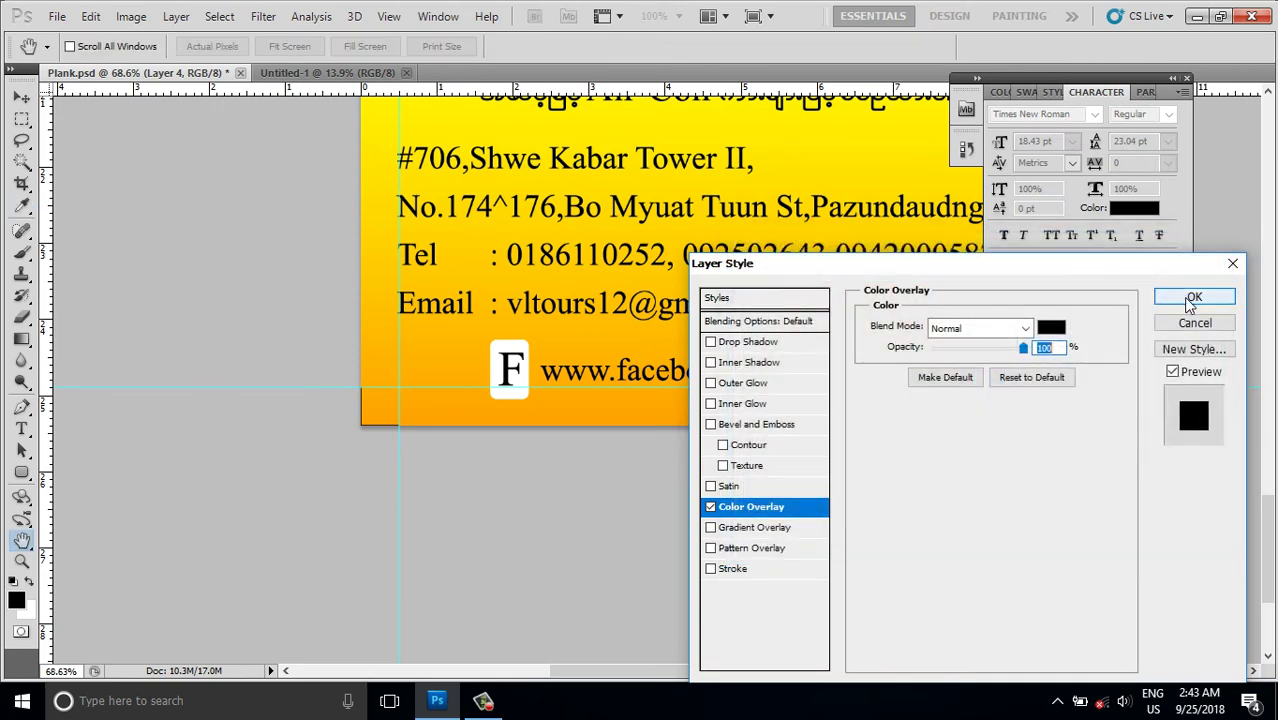
left_click(1190, 300)
Step: Set the F text layer's character colour to white
left_click(1072, 398)
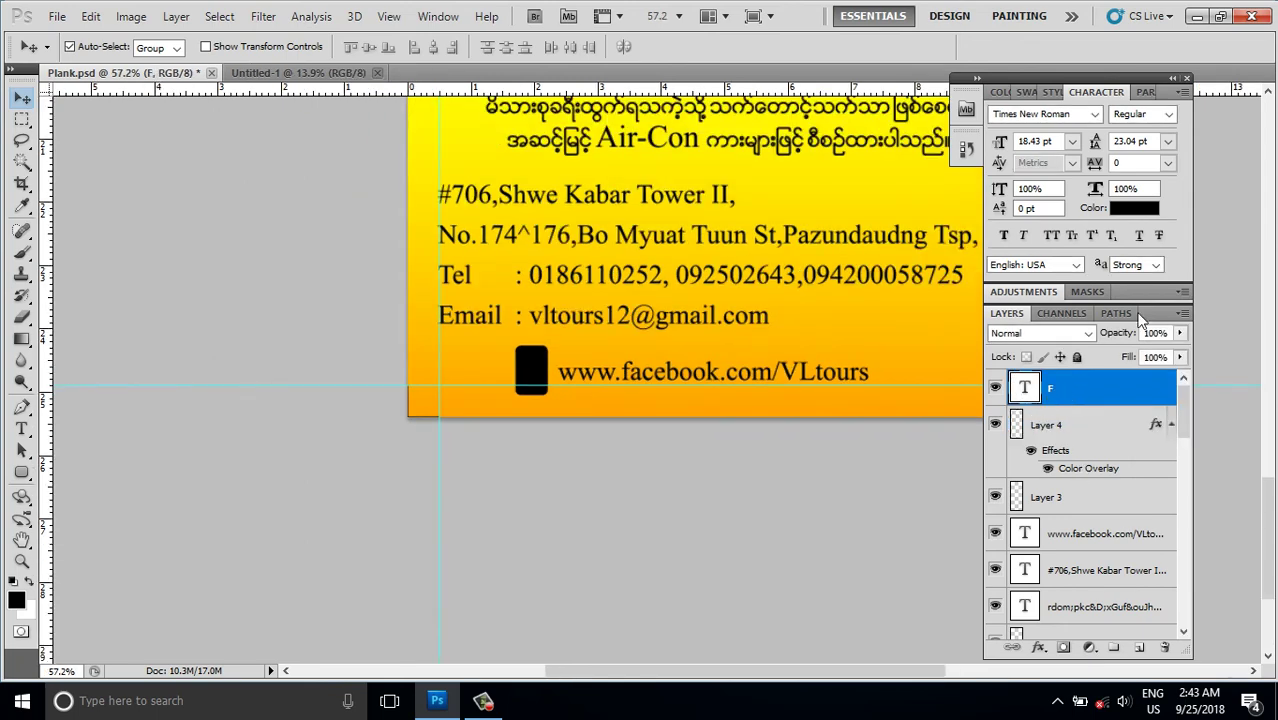
left_click(1133, 208)
left_click_drag(847, 320, 715, 253)
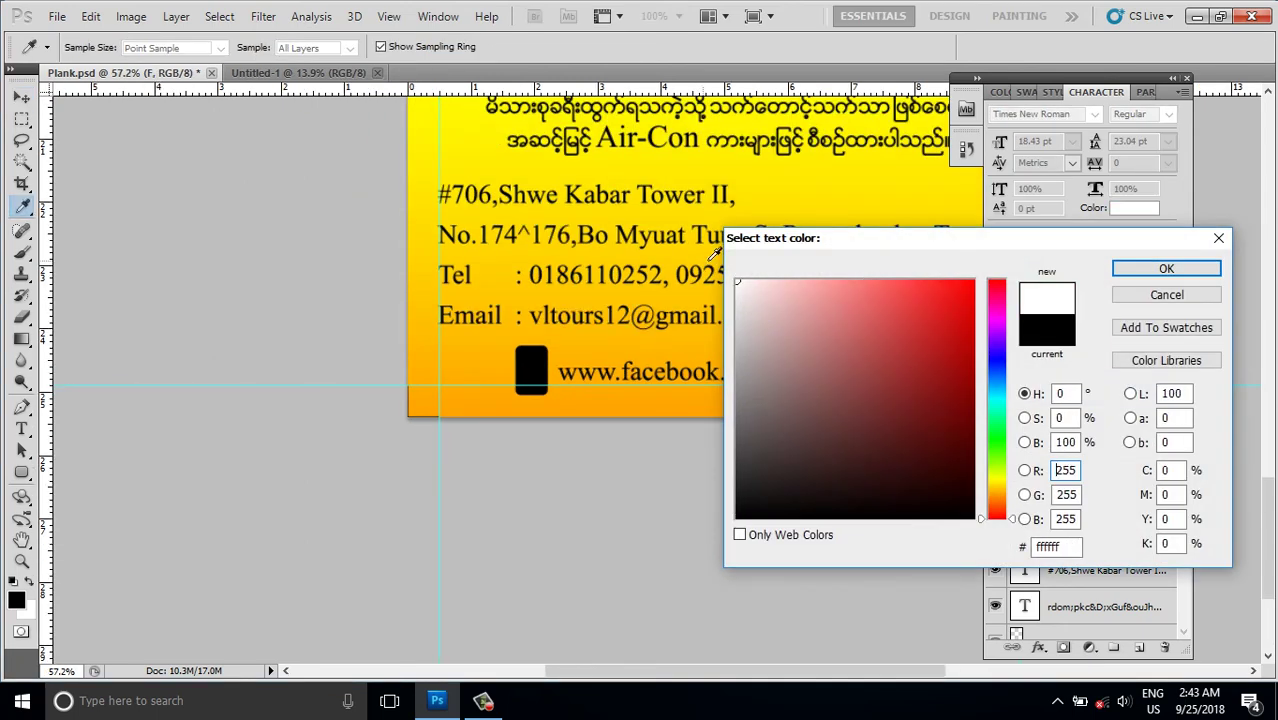
left_click(1166, 268)
key("v")
scroll(657, 385, "down", 1)
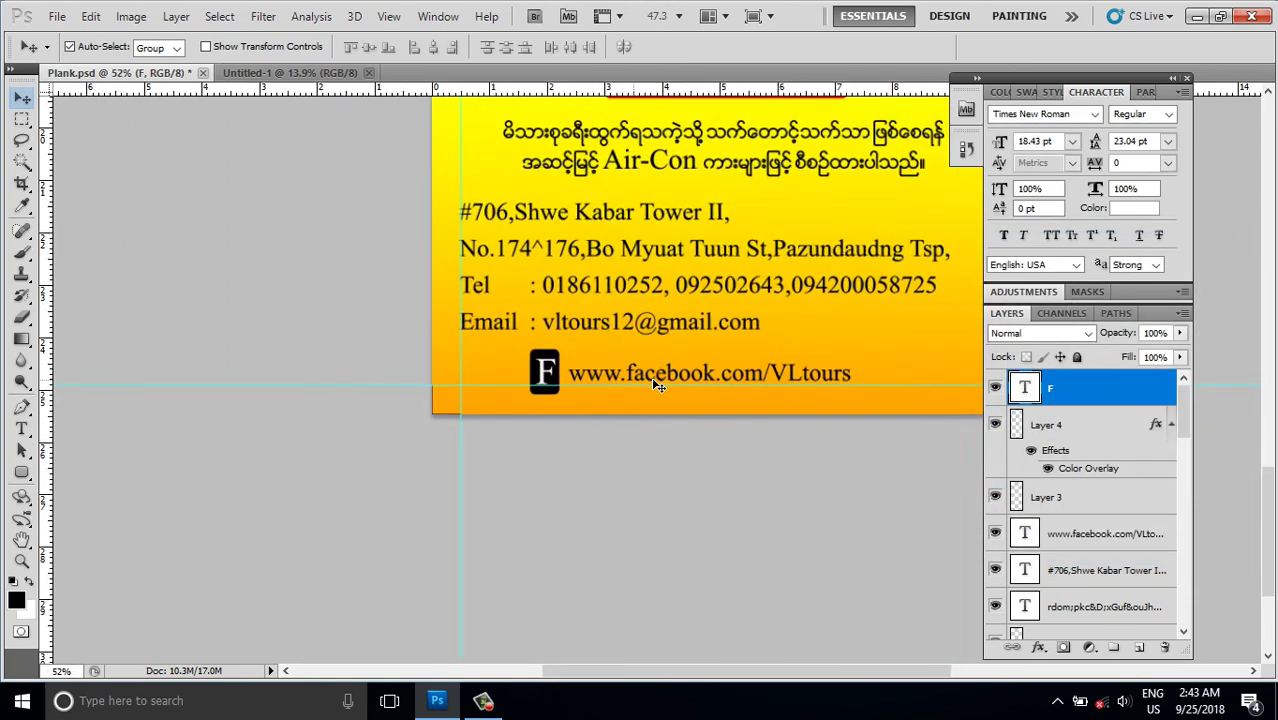
scroll(655, 385, "down", 1)
scroll(655, 387, "down", 1)
scroll(655, 390, "down", 1)
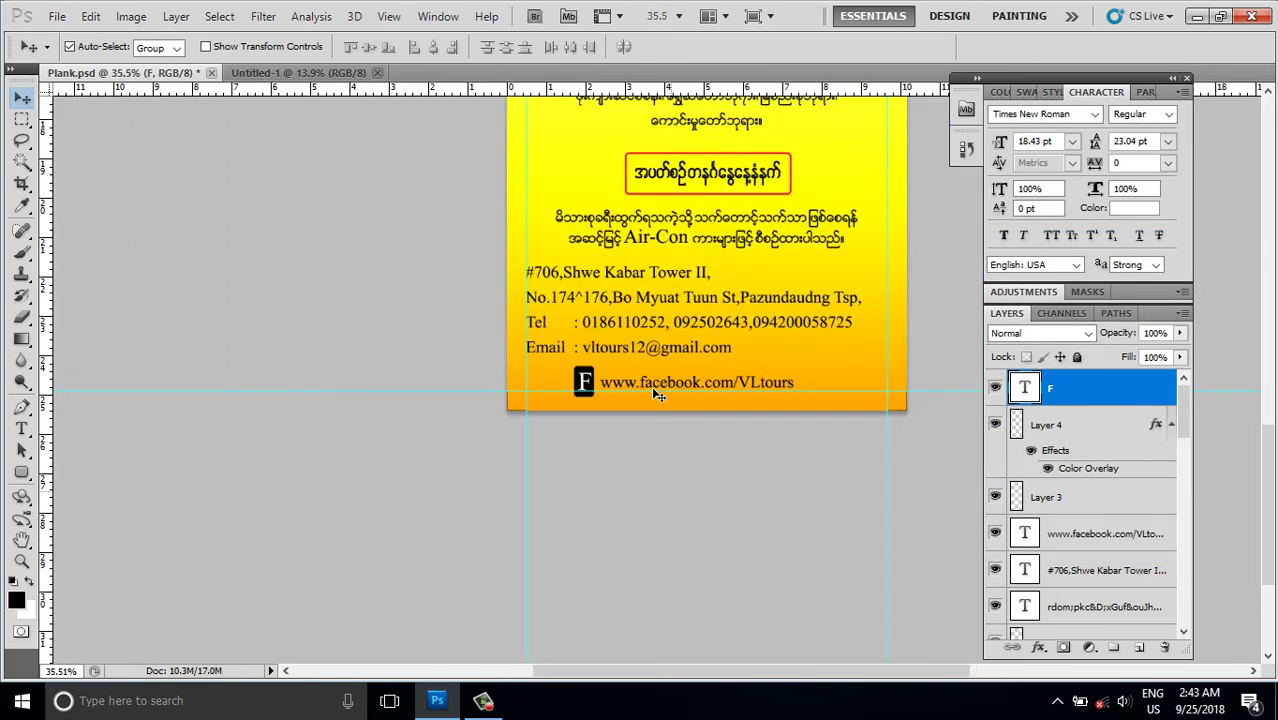
scroll(651, 386, "down", 1)
scroll(651, 386, "down", 1)
key("alt+e")
Step: Define the finished flyer as a new pattern named Plank.psd
key("Escape")
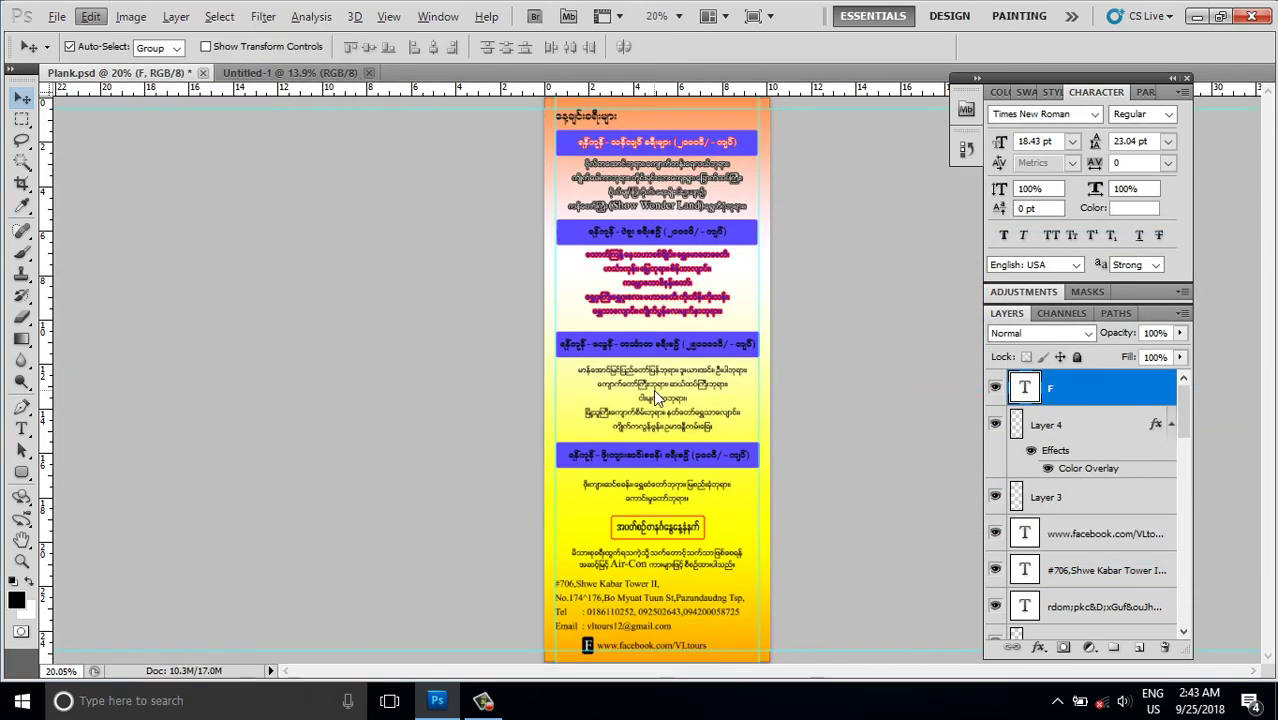
key("alt+e")
key("q")
left_click(813, 241)
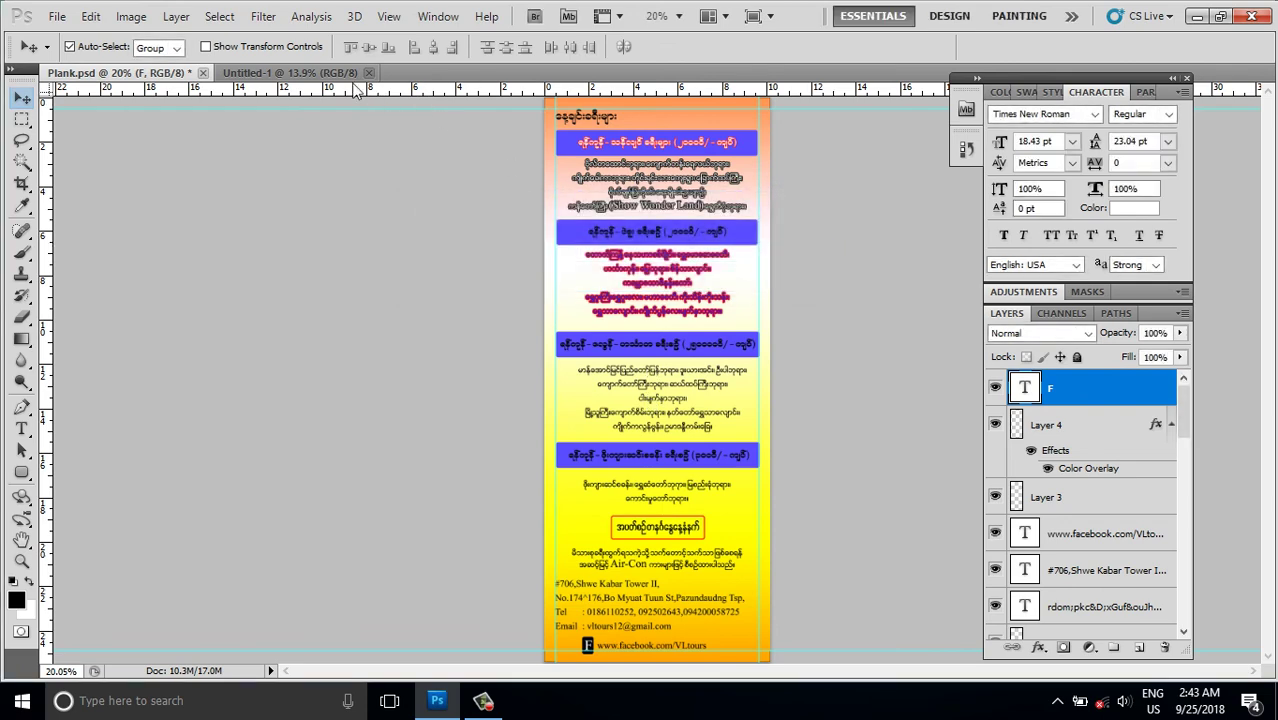
Step: Fill the blank Untitled-1 sheet with the newest flyer pattern via Edit > Fill
left_click(300, 73)
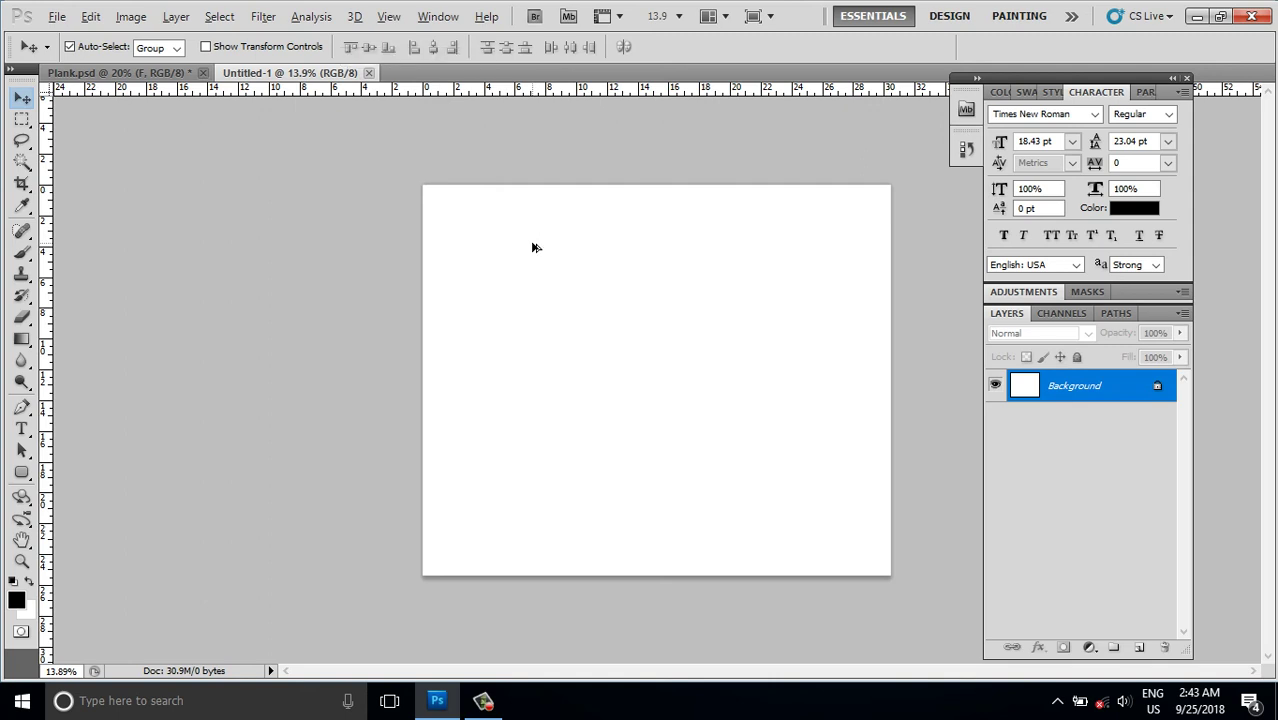
key("i")
key("shift+F5")
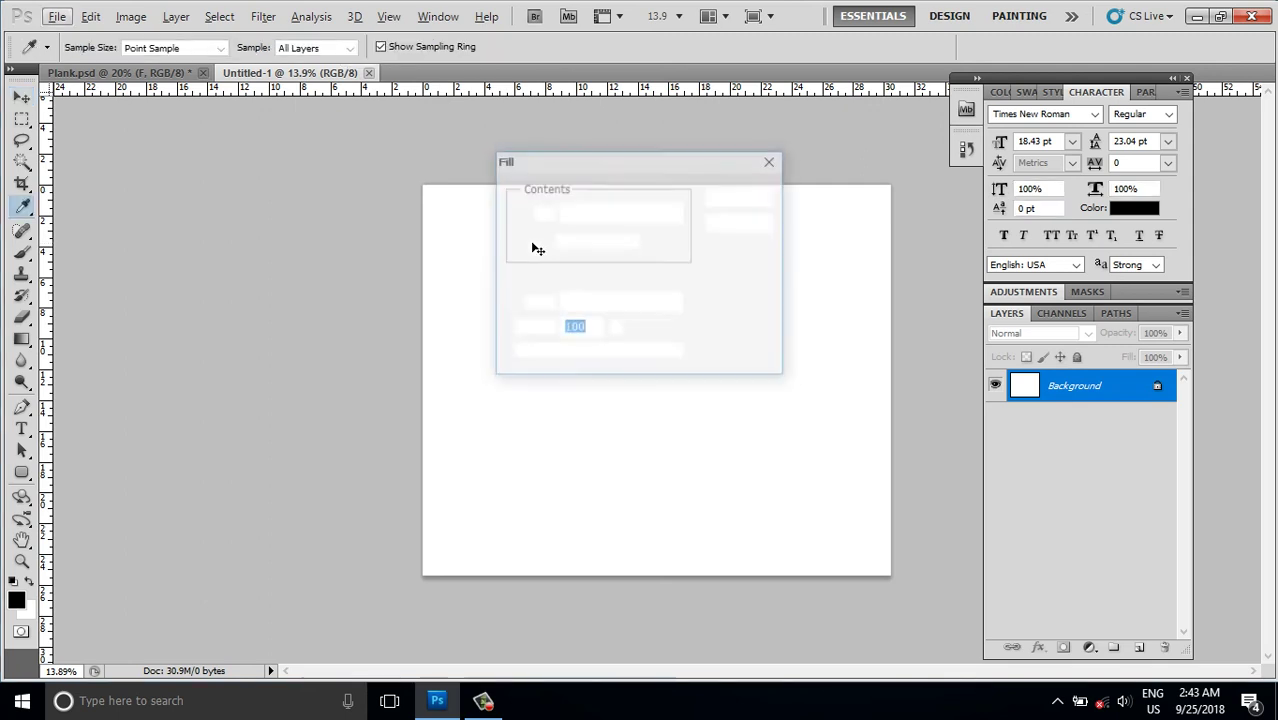
left_click(678, 243)
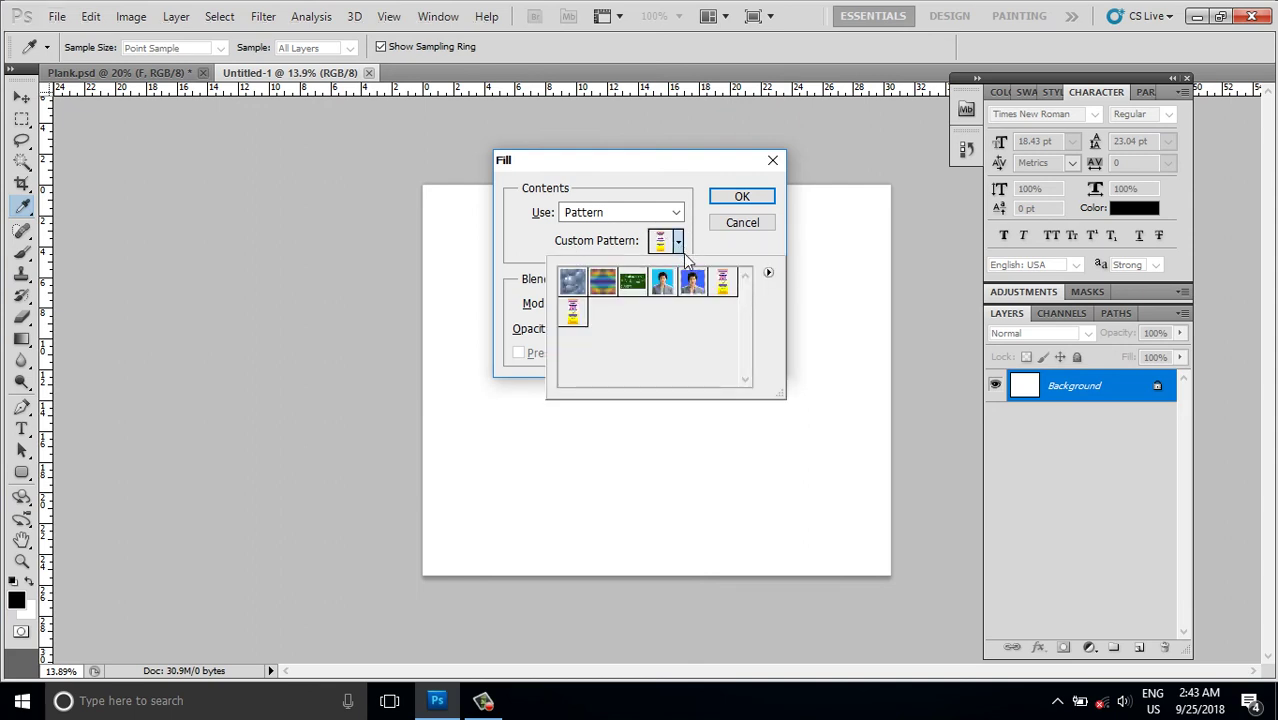
left_click(571, 320)
left_click(724, 293)
left_click(572, 316)
left_click(741, 195)
key("v")
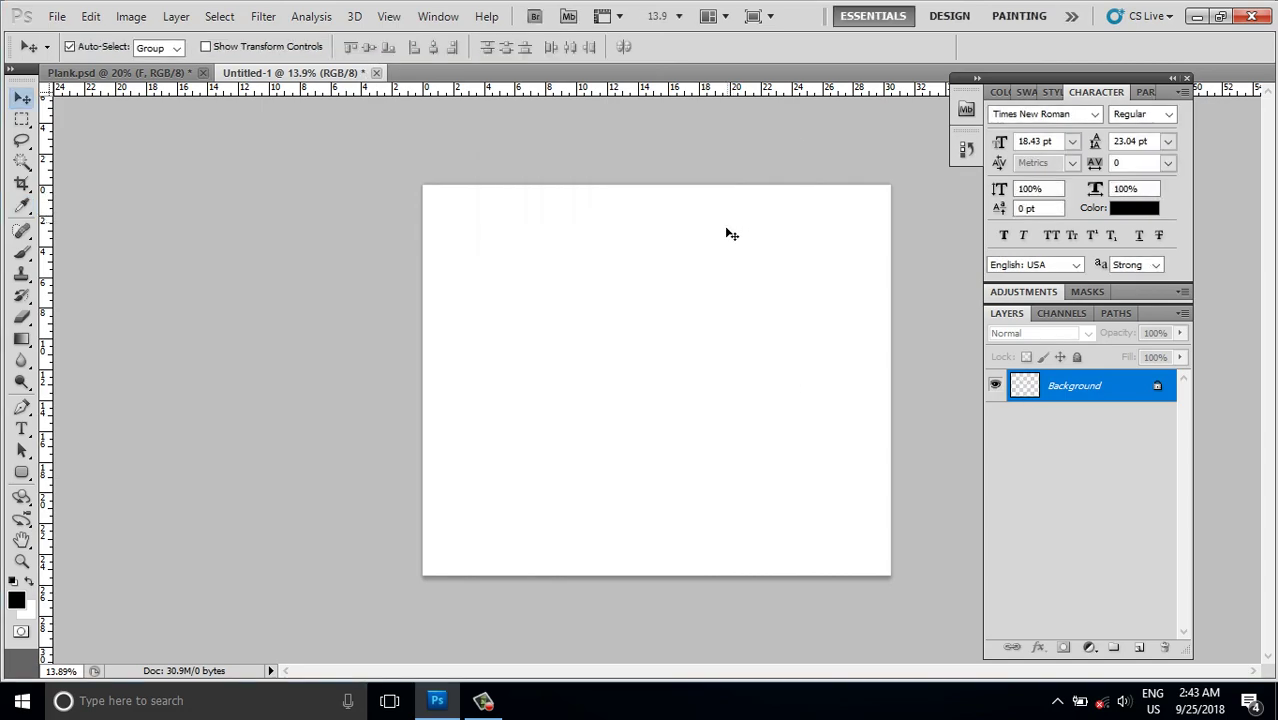
scroll(690, 370, "up", 1)
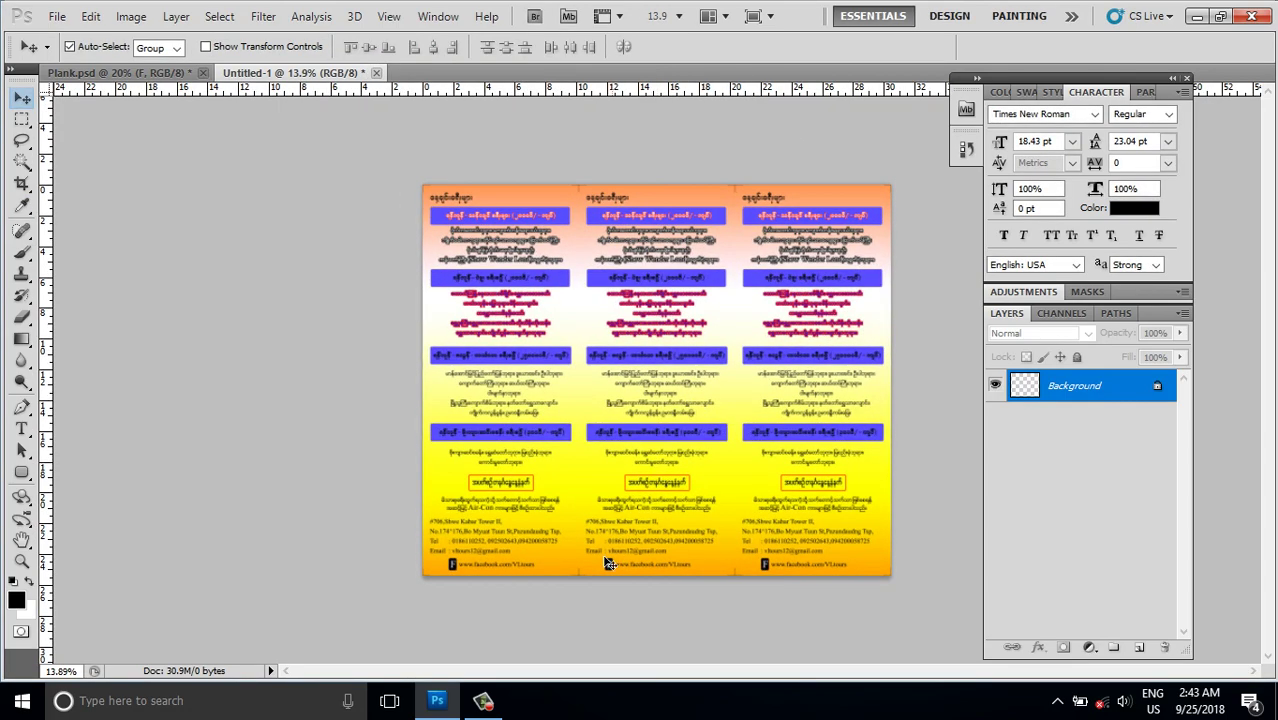
scroll(670, 380, "up", 2)
scroll(597, 575, "up", 2)
scroll(597, 575, "up", 2)
scroll(585, 500, "up", 2)
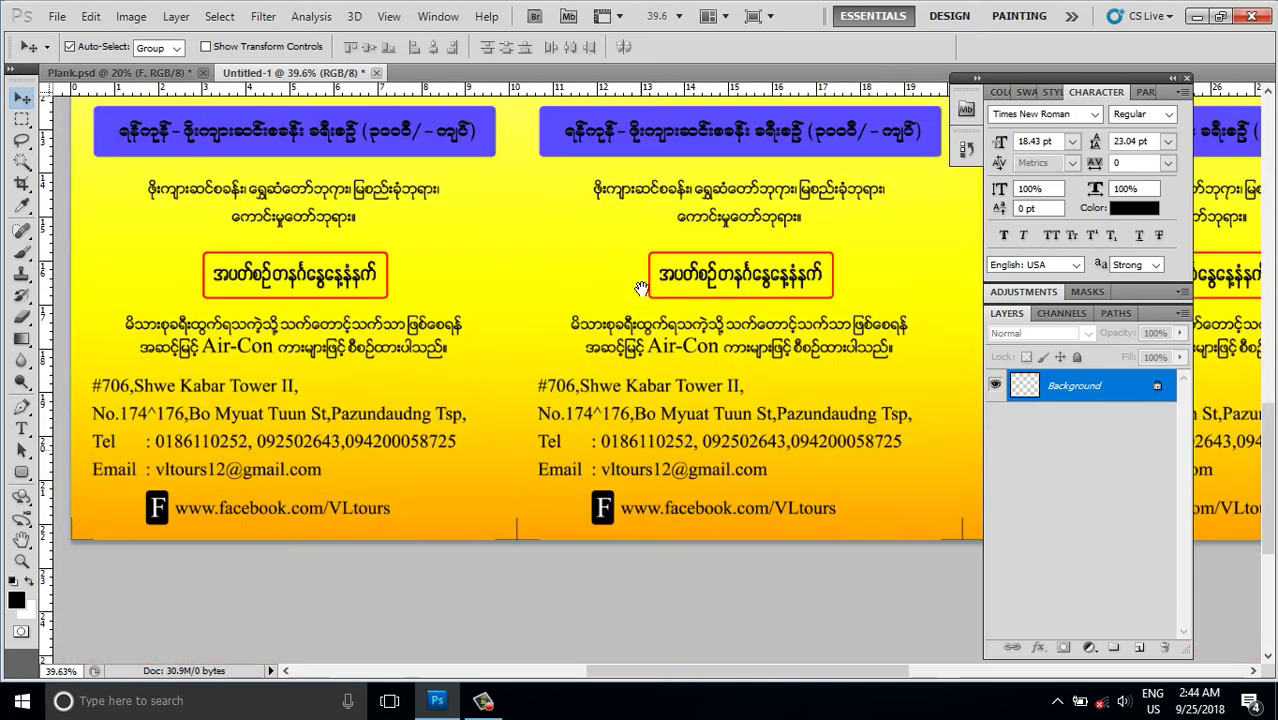
scroll(575, 434, "down", 2)
scroll(517, 490, "up", 3)
scroll(517, 490, "up", 2)
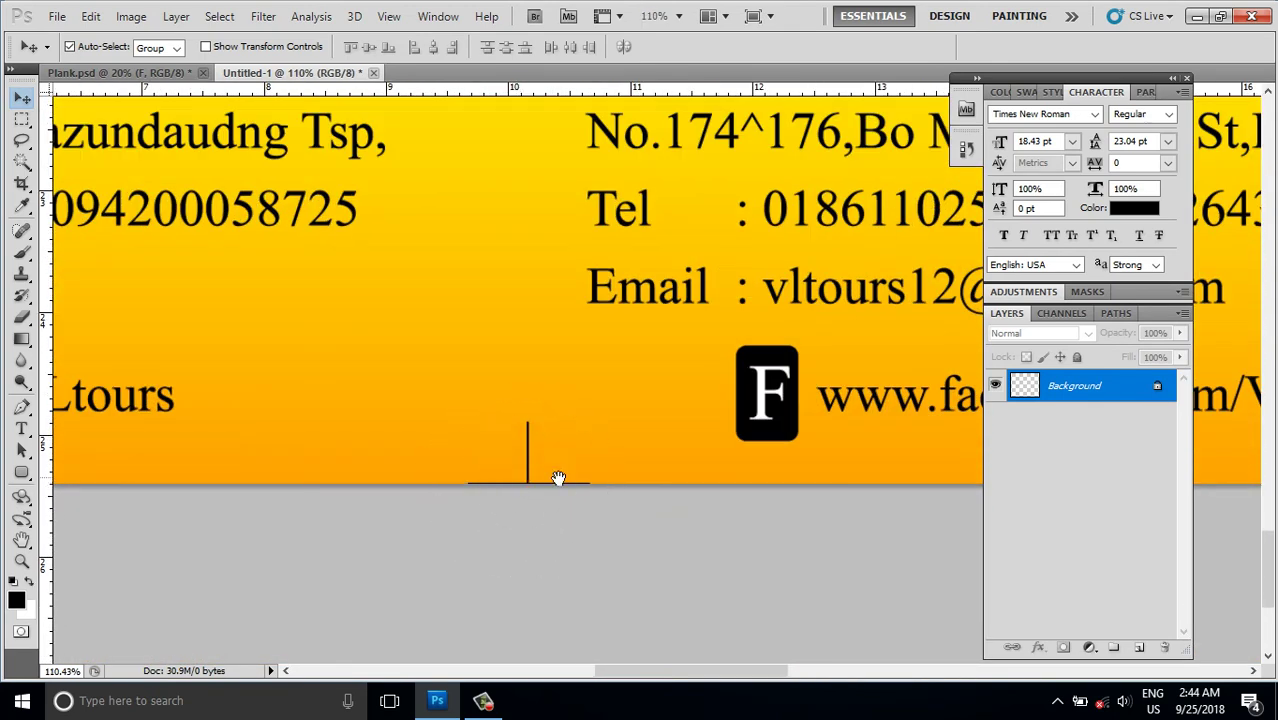
scroll(559, 480, "right", 2)
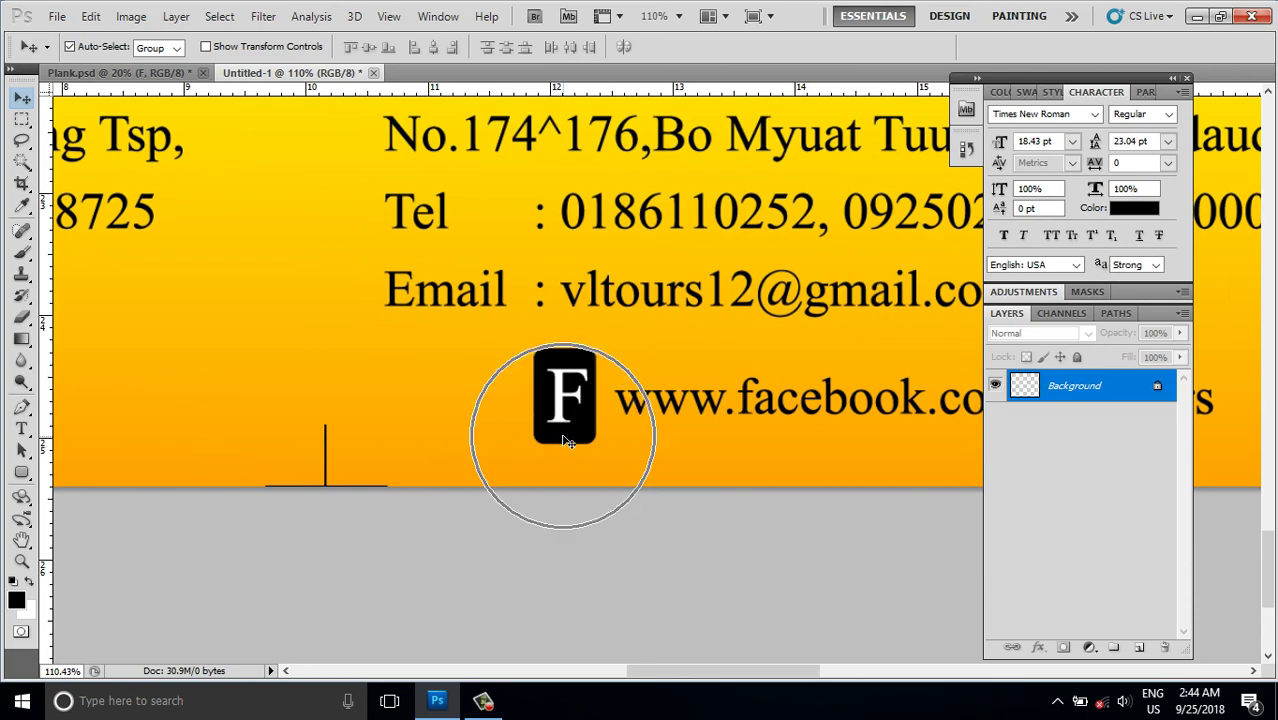
left_click_drag(633, 420, 500, 393)
scroll(500, 393, "right", 5)
scroll(571, 386, "right", 3)
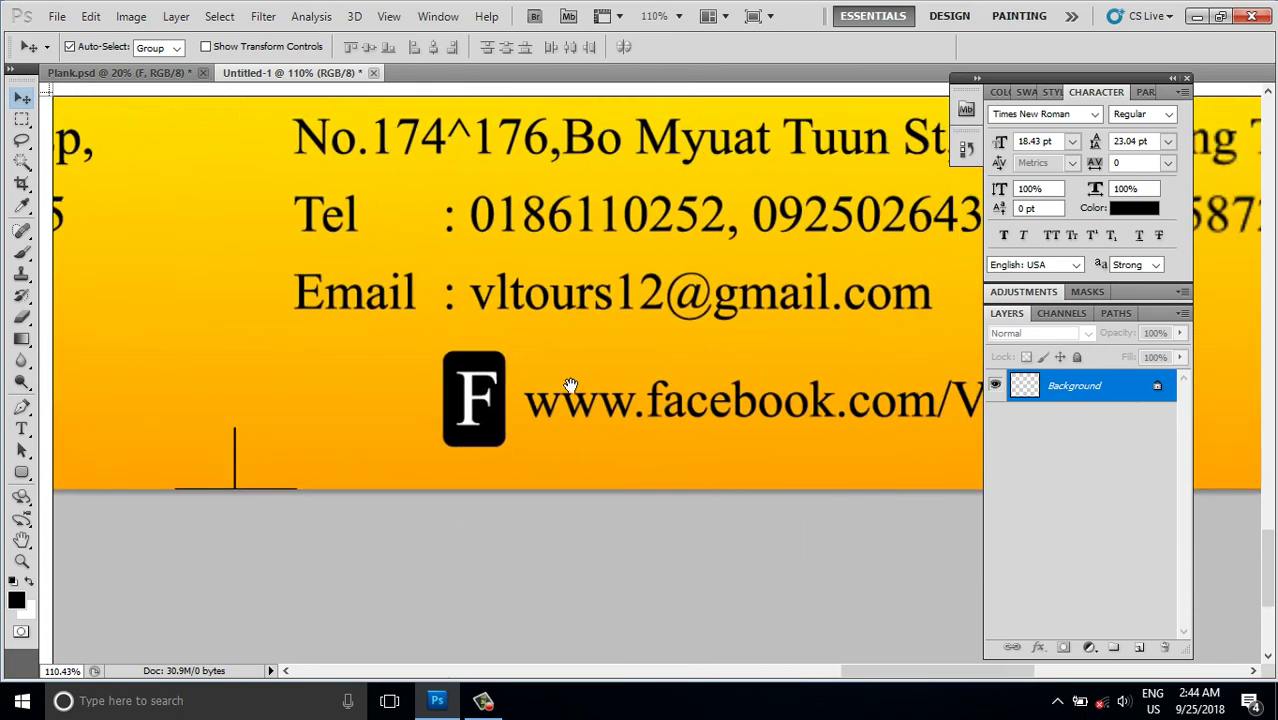
scroll(578, 397, "down", 4)
scroll(578, 397, "down", 5)
scroll(578, 397, "down", 3)
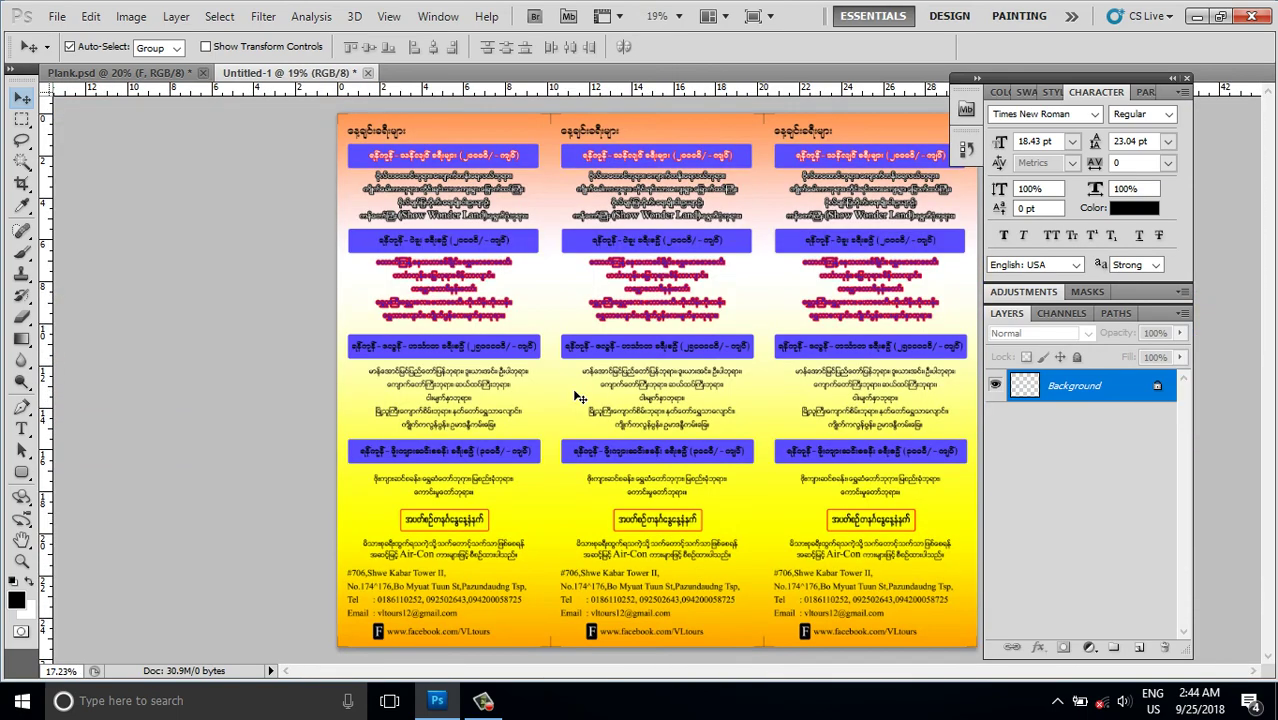
scroll(580, 400, "down", 2)
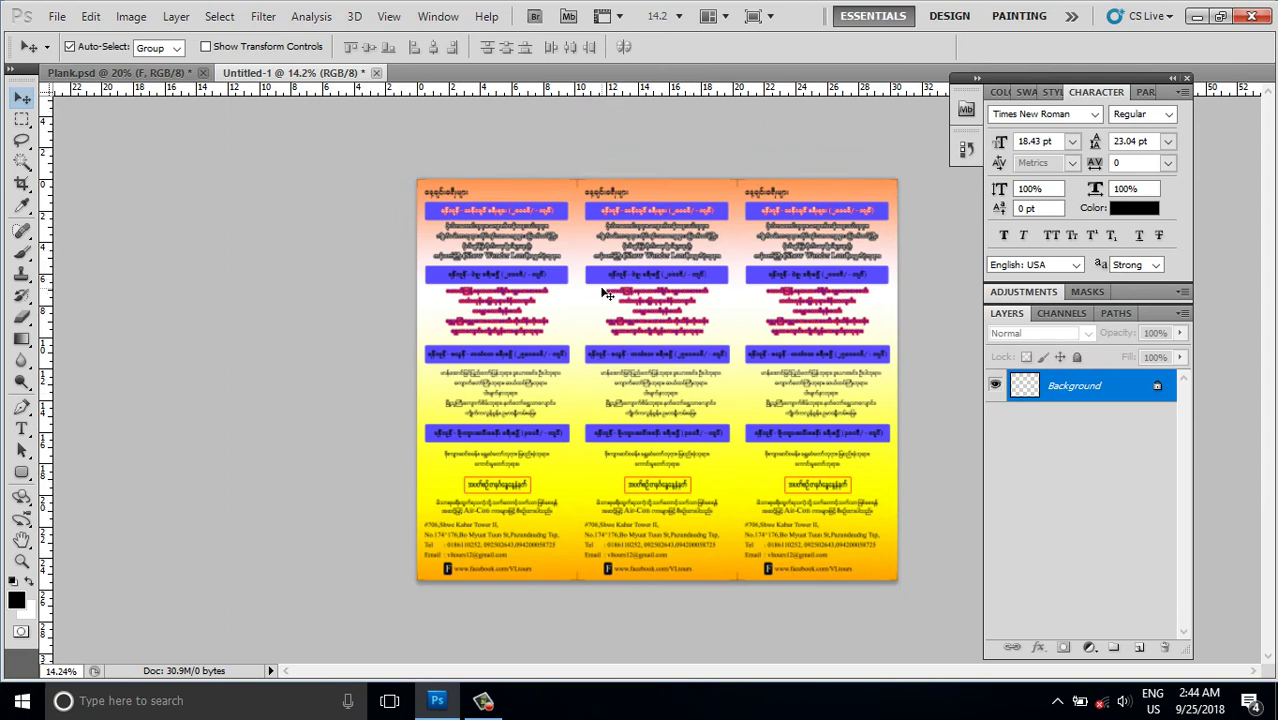
scroll(575, 313, "up", 1)
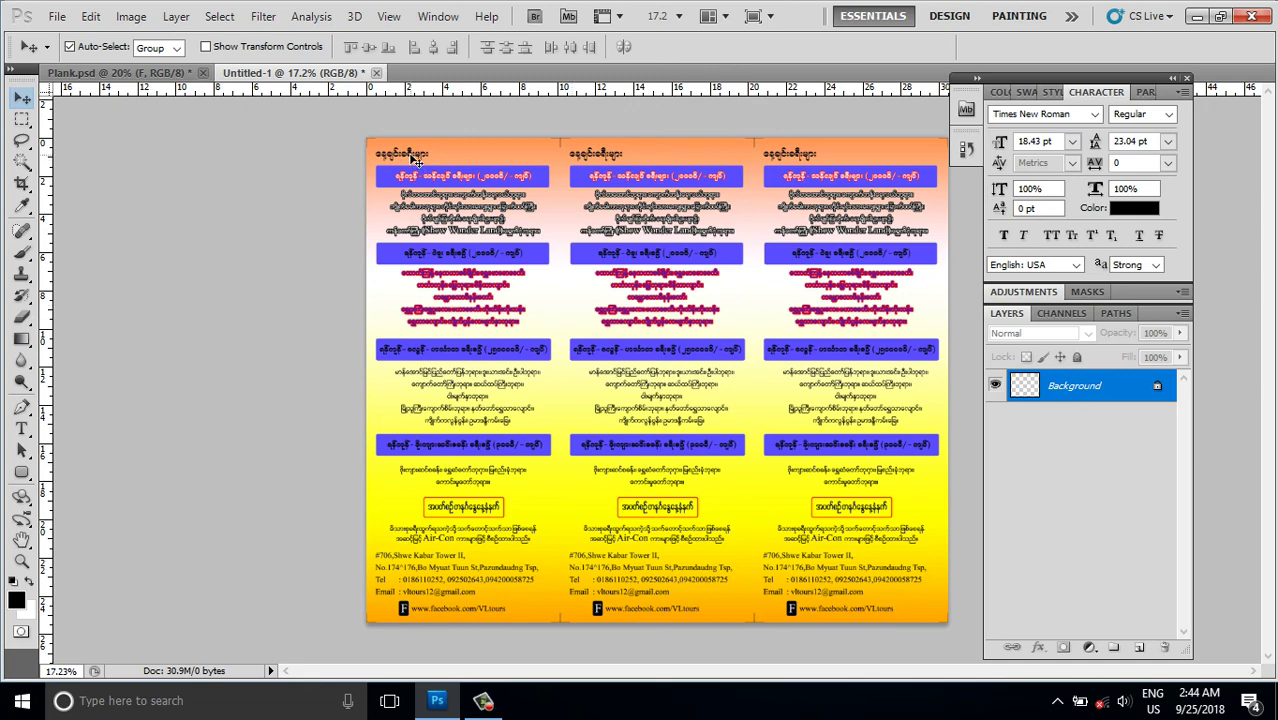
scroll(412, 157, "up", 5)
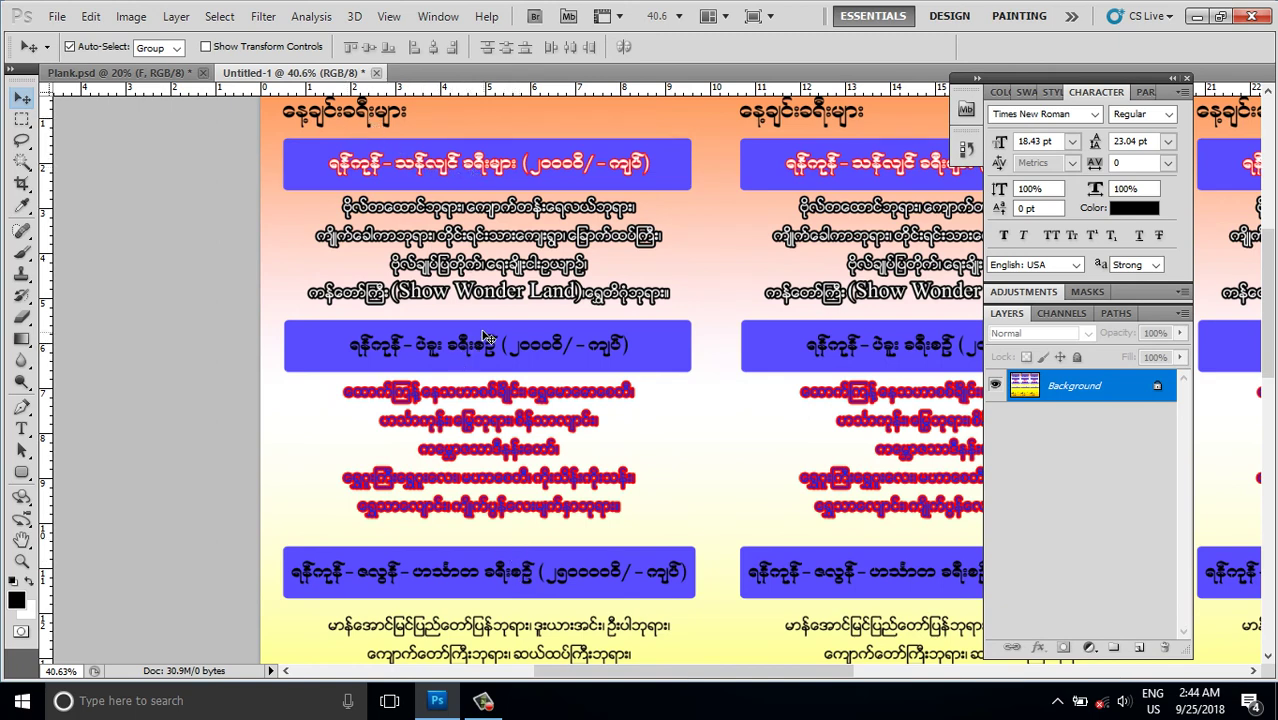
scroll(405, 484, "down", 1)
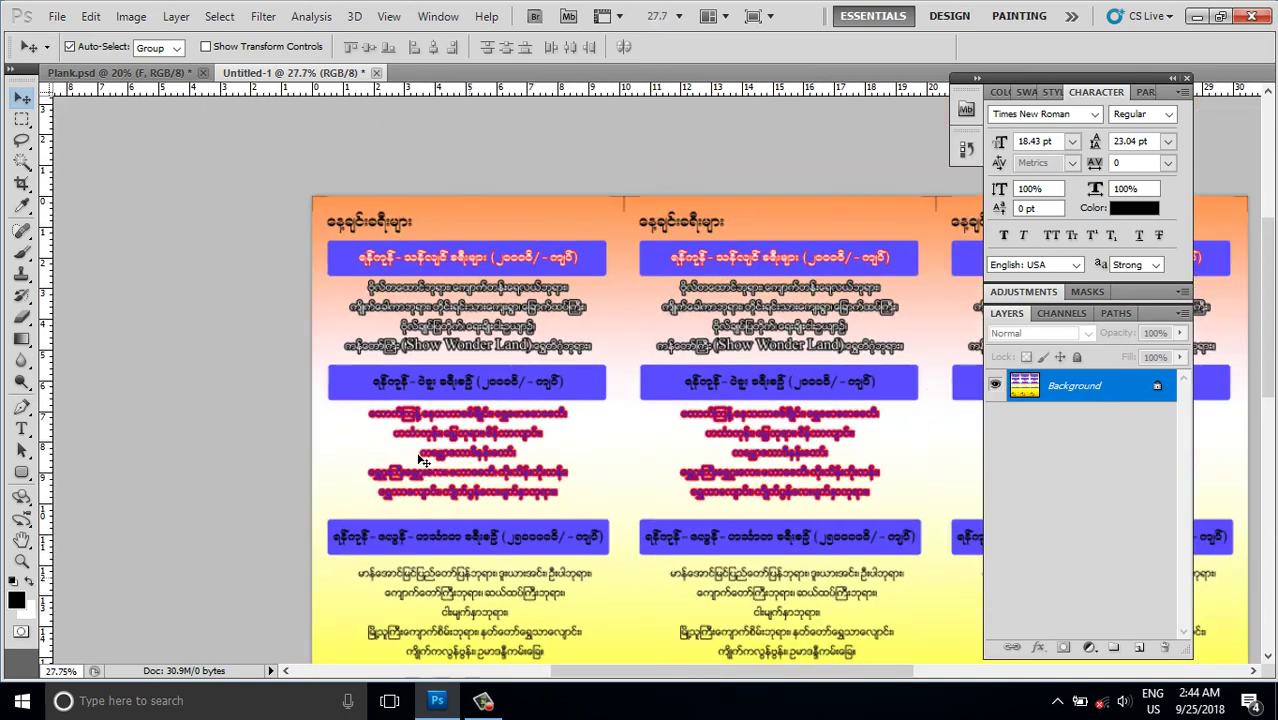
scroll(405, 484, "down", 1)
scroll(405, 484, "down", 1)
scroll(549, 540, "up", 3)
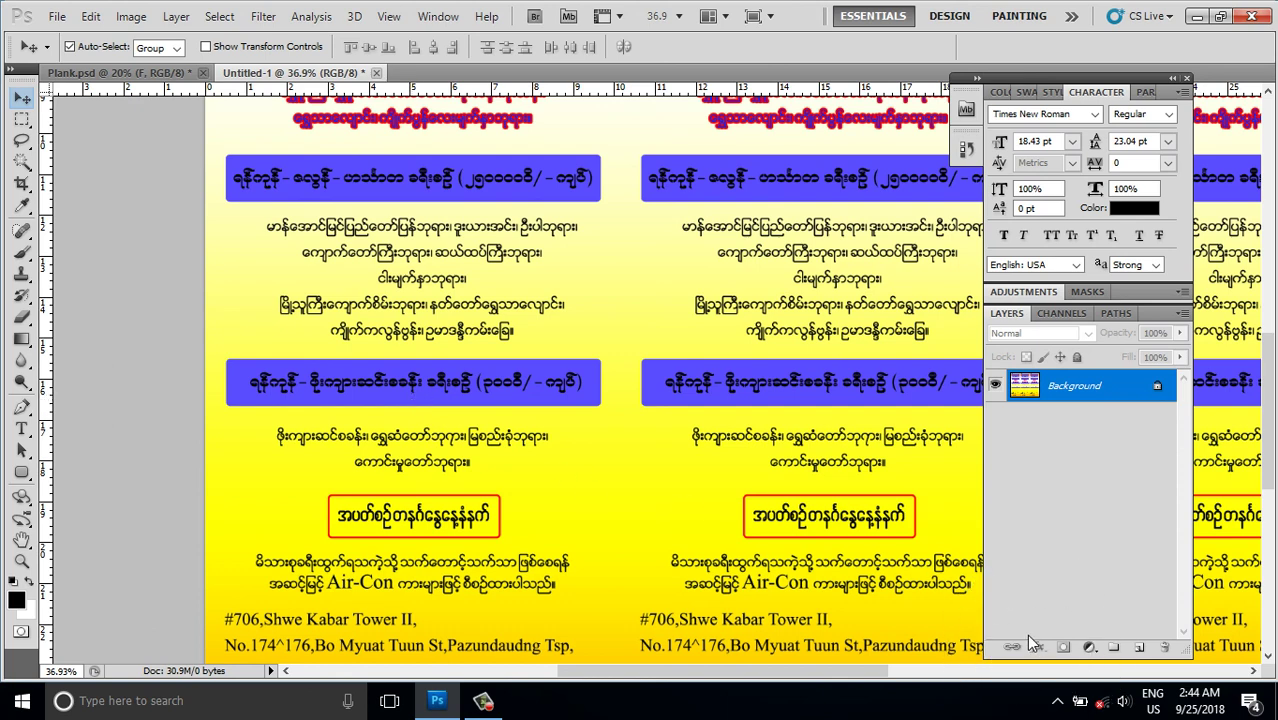
scroll(783, 572, "down", 2)
scroll(775, 560, "down", 2)
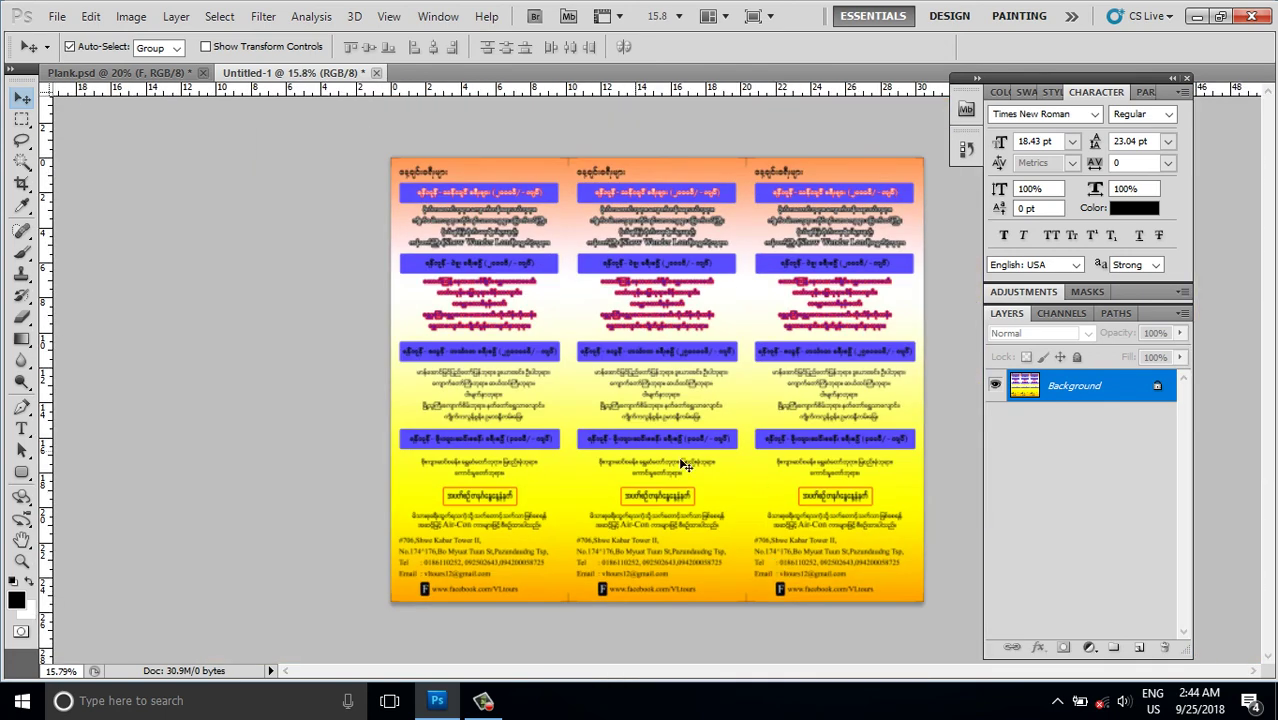
left_click(483, 700)
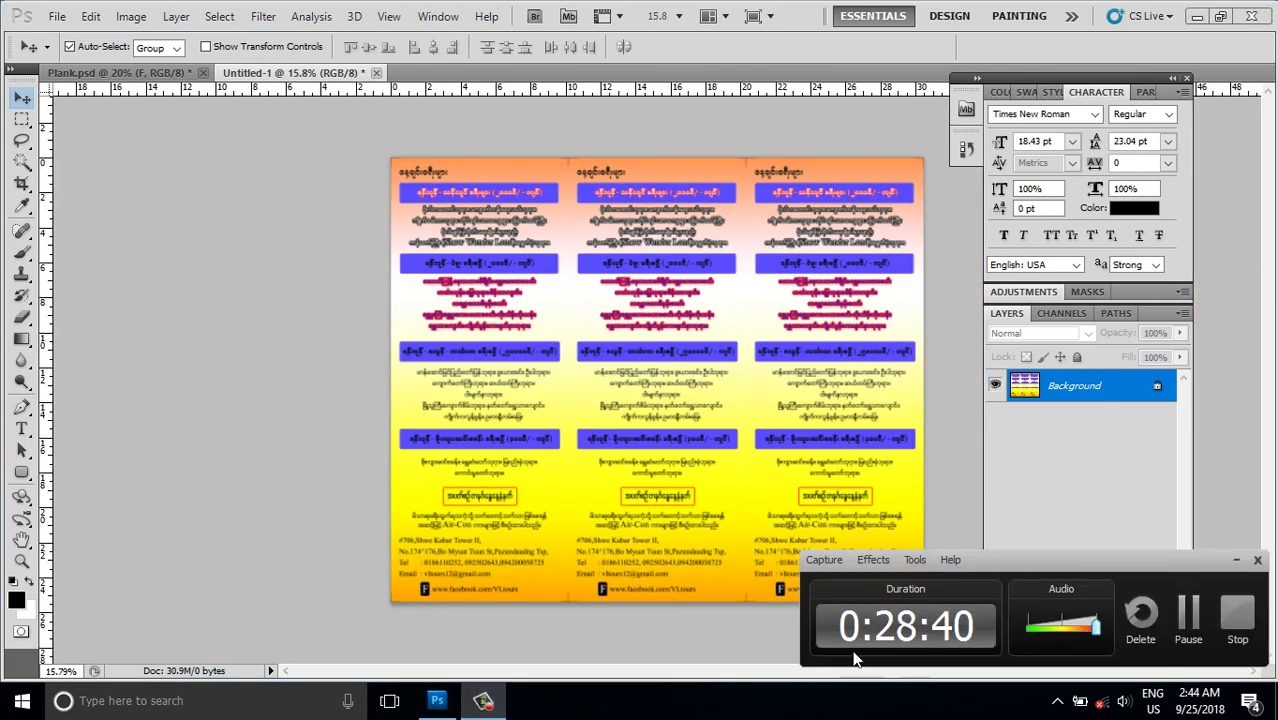